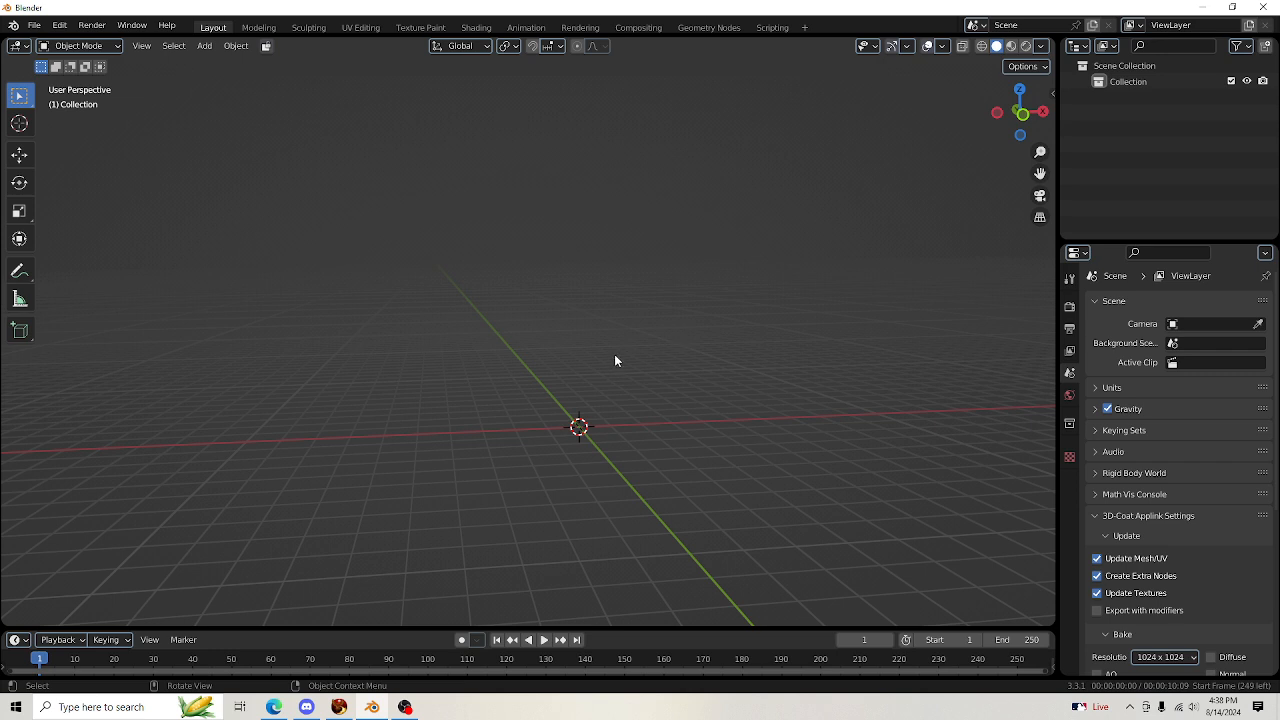
Reduce the timeline's height to enlarge the 3D viewport, with the view looking along the X axis
scroll(598, 382, up, 2)
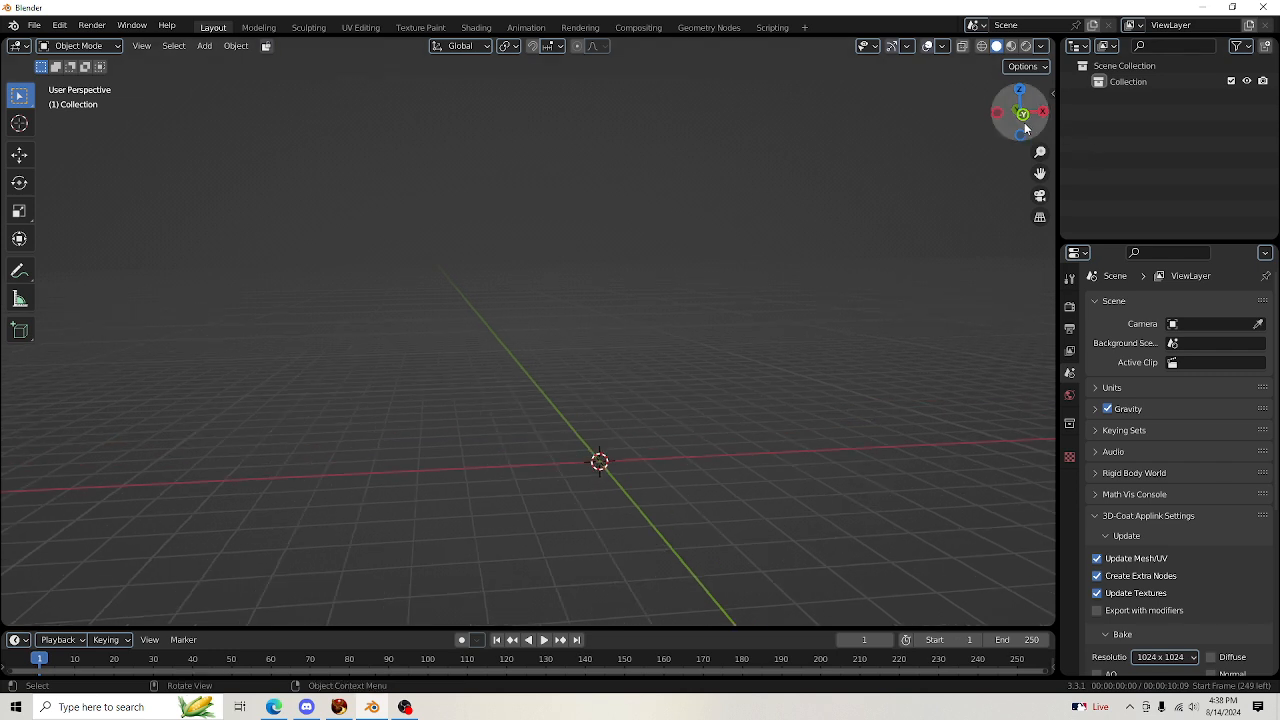
mouse_move(1021, 124)
mouse_down()
mouse_move(1079, 124)
mouse_move(1021, 128)
mouse_up()
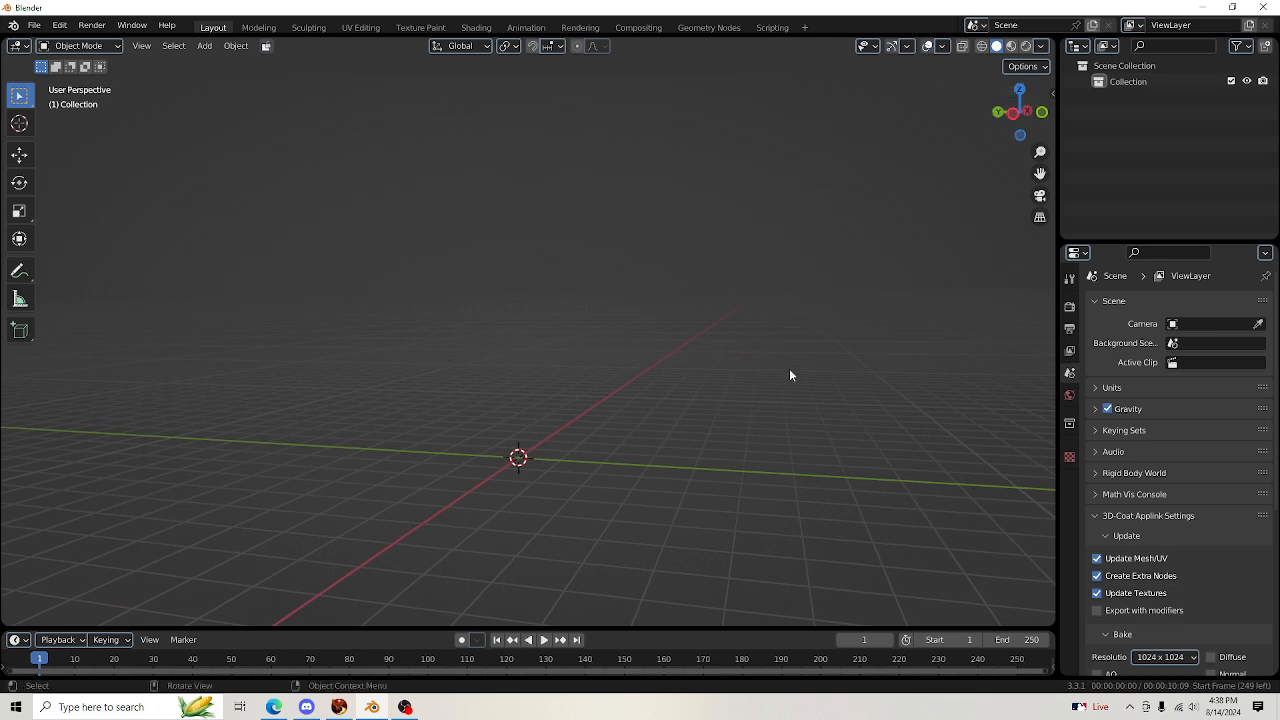
drag(714, 631, 722, 675)
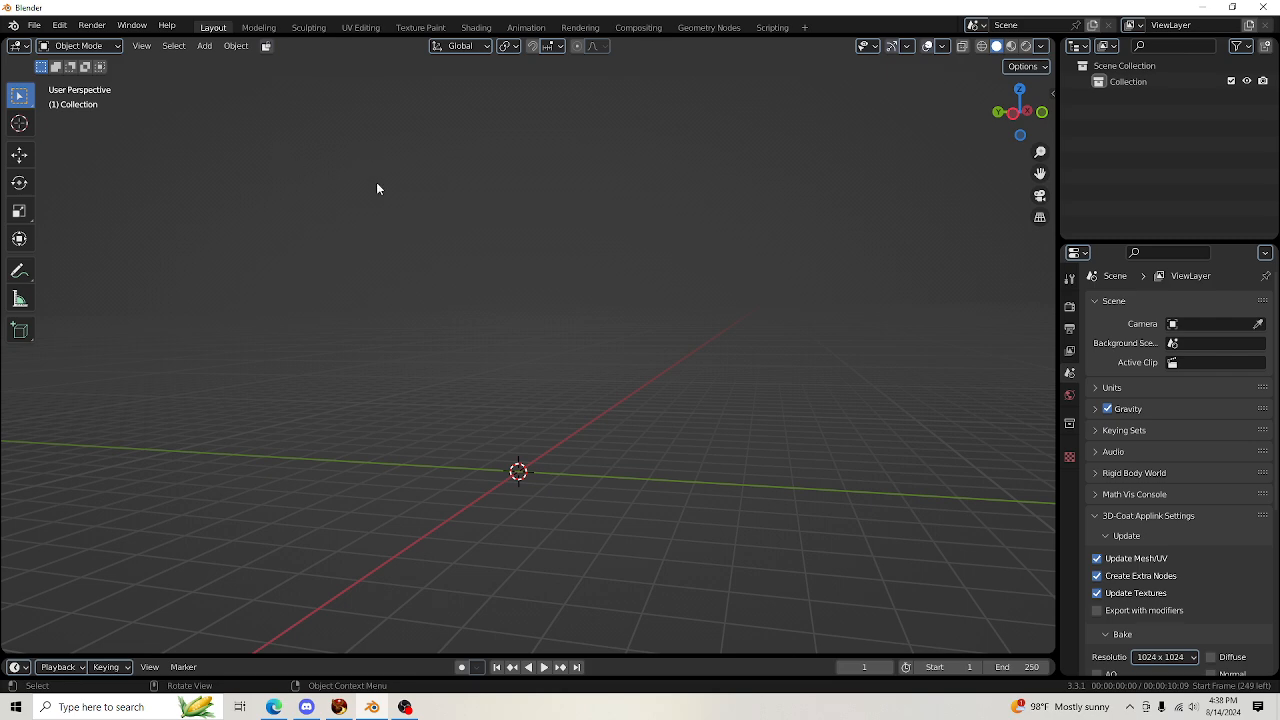
drag(1026, 130, 392, 130)
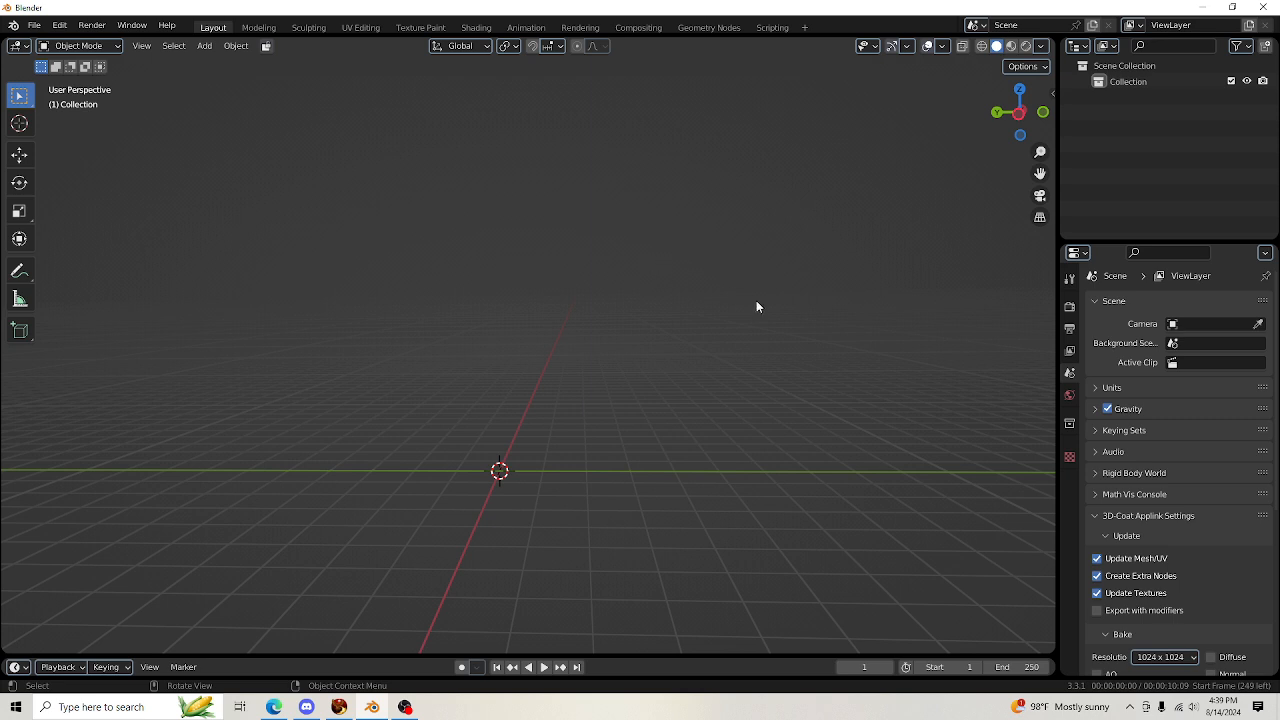
drag(1039, 173, 1074, 151)
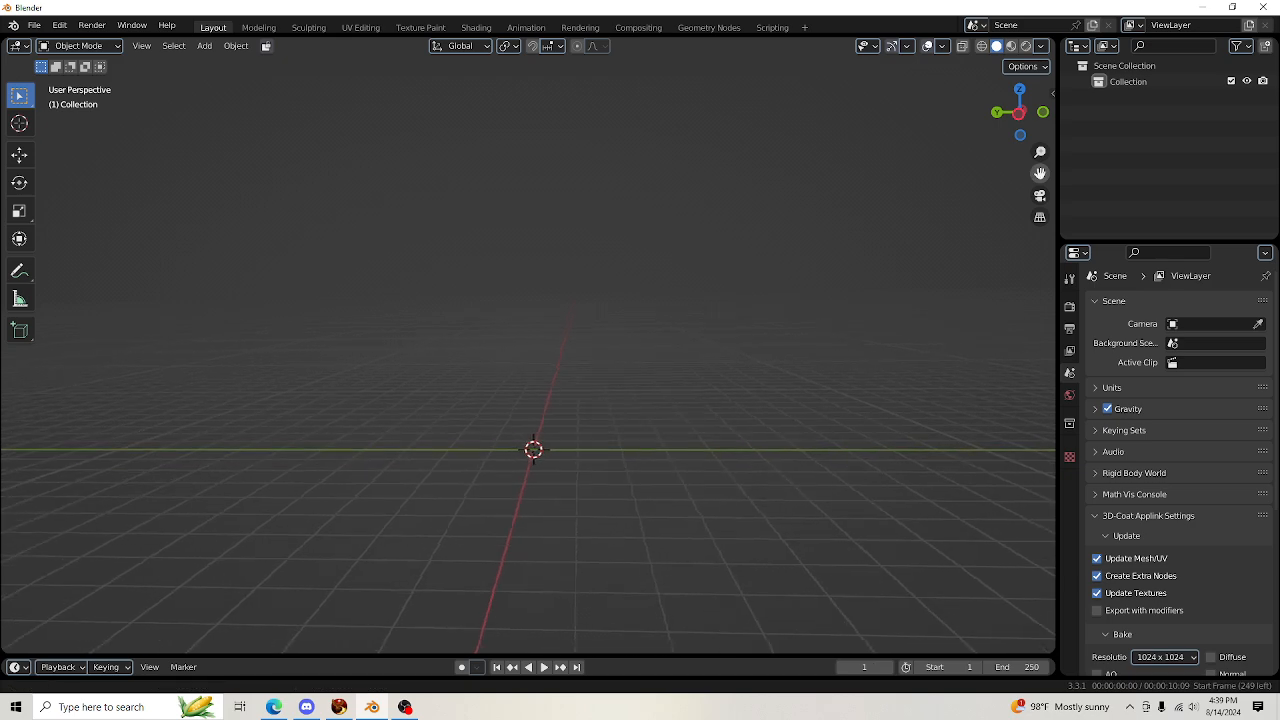
drag(1019, 112, 1026, 113)
scroll(751, 371, up, 2)
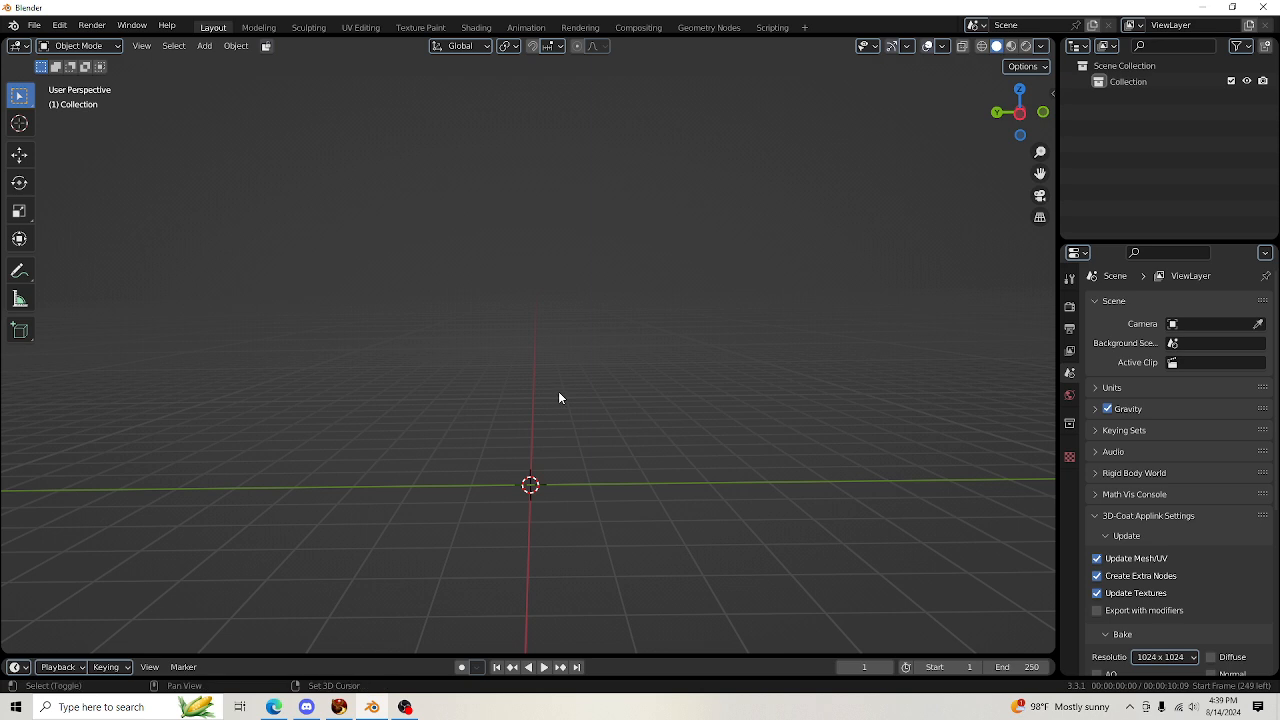
Add a UV sphere mesh at the world origin
key(shift+a)
mouse_move(518, 358)
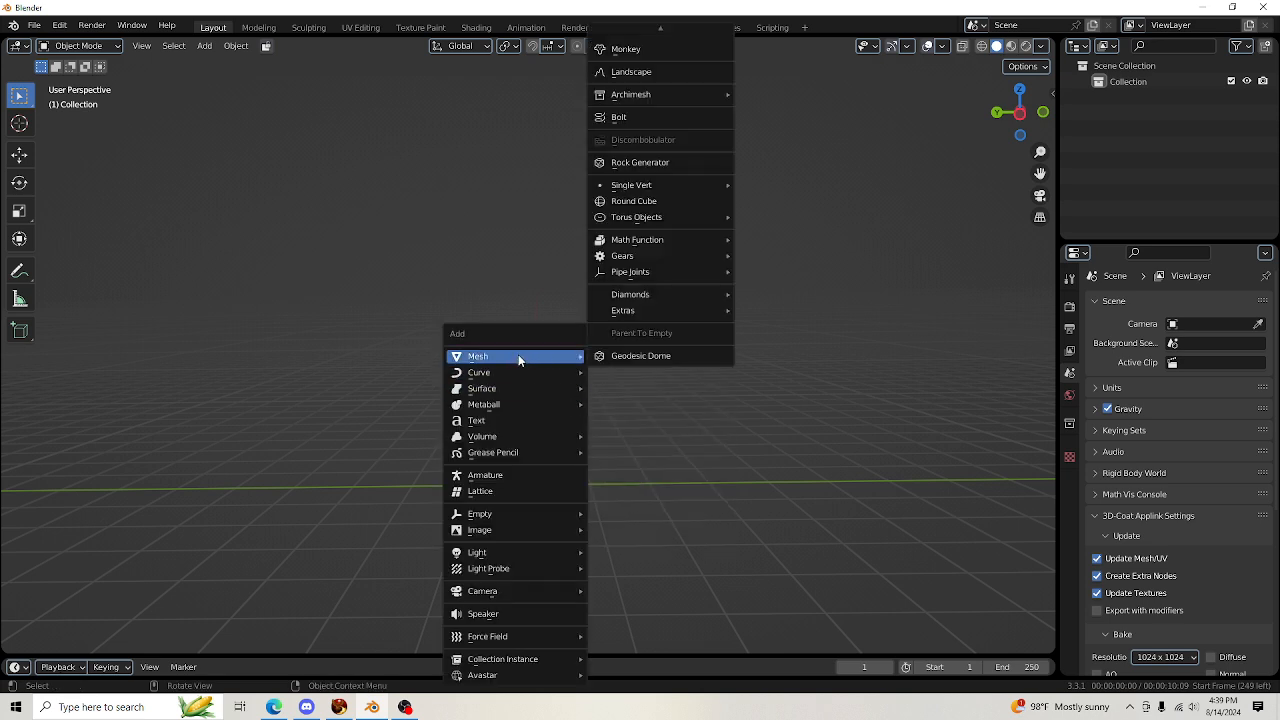
key(shift+a)
mouse_move(300, 182)
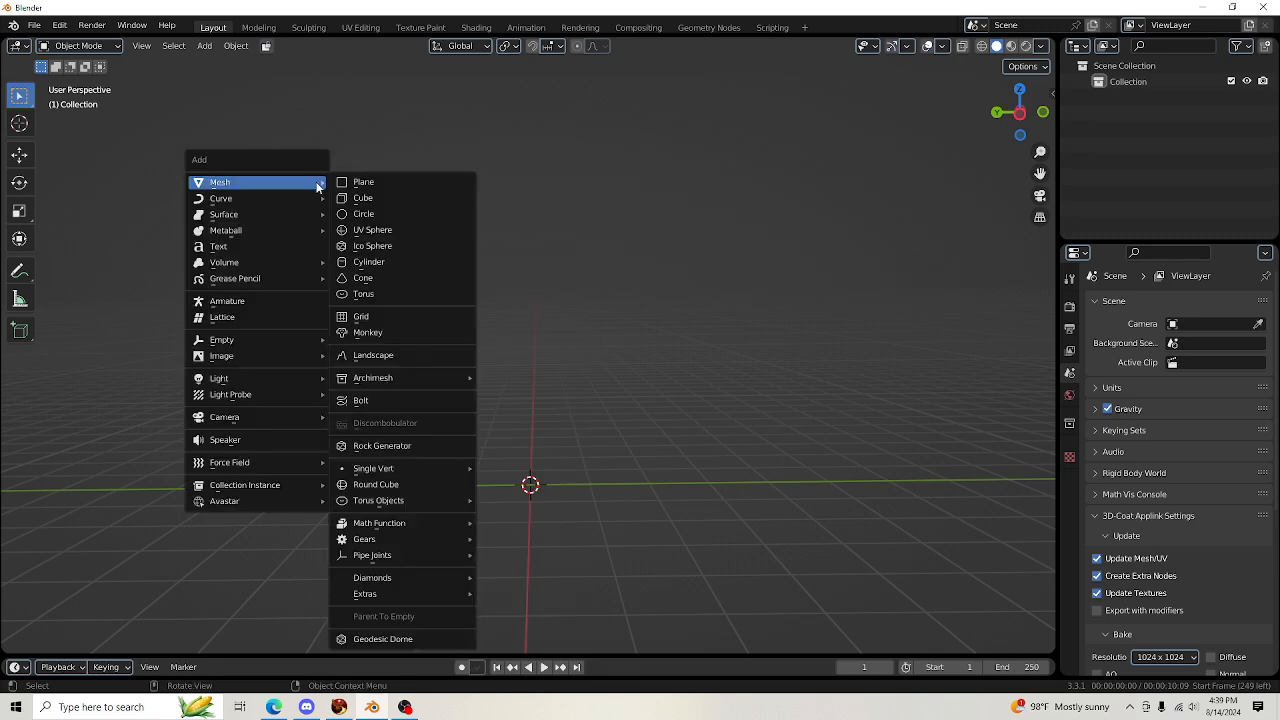
click(410, 229)
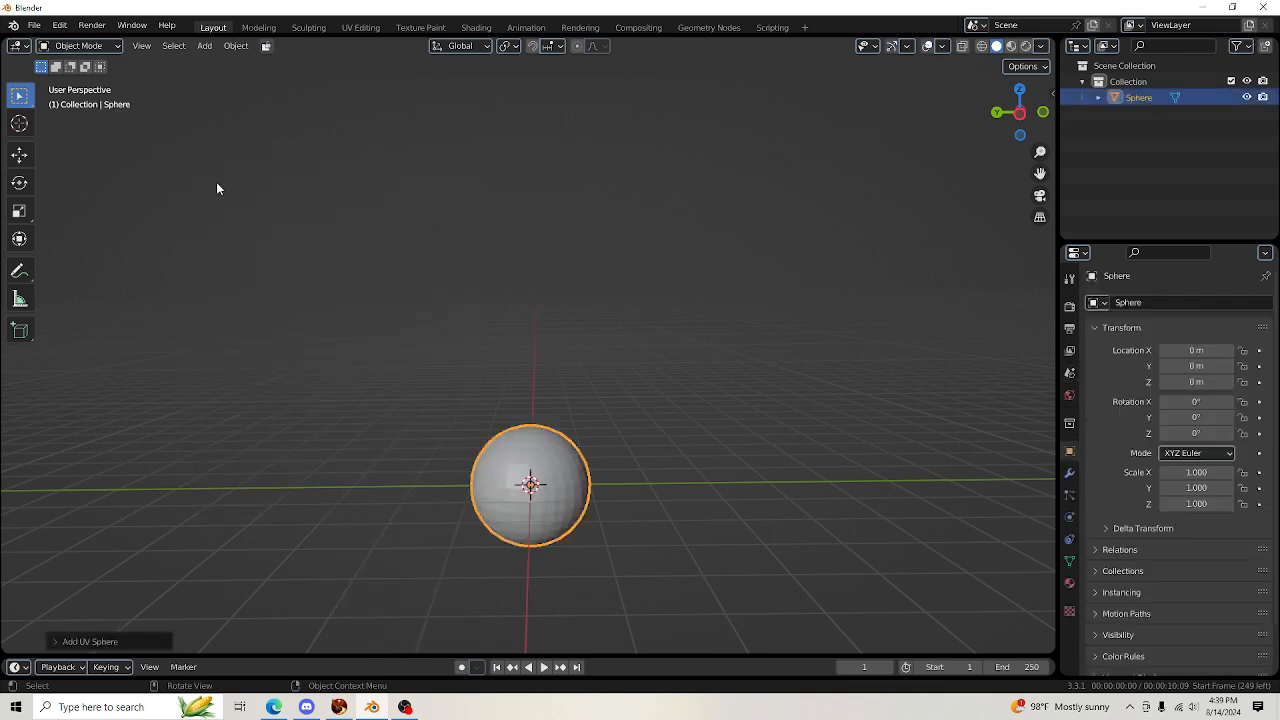
Move the sphere straight up along Z to a height of about 3.06 m
click(19, 154)
drag(532, 436, 565, 245)
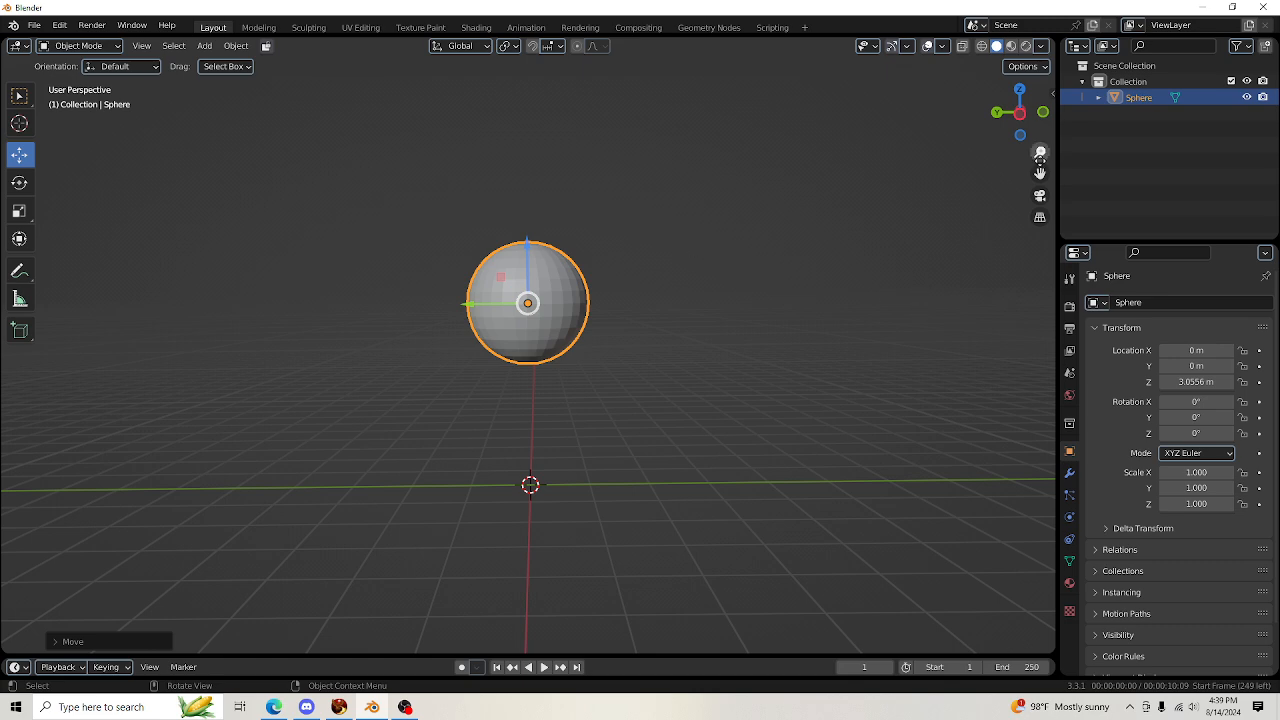
drag(1040, 173, 1040, 241)
scroll(537, 234, up, 2)
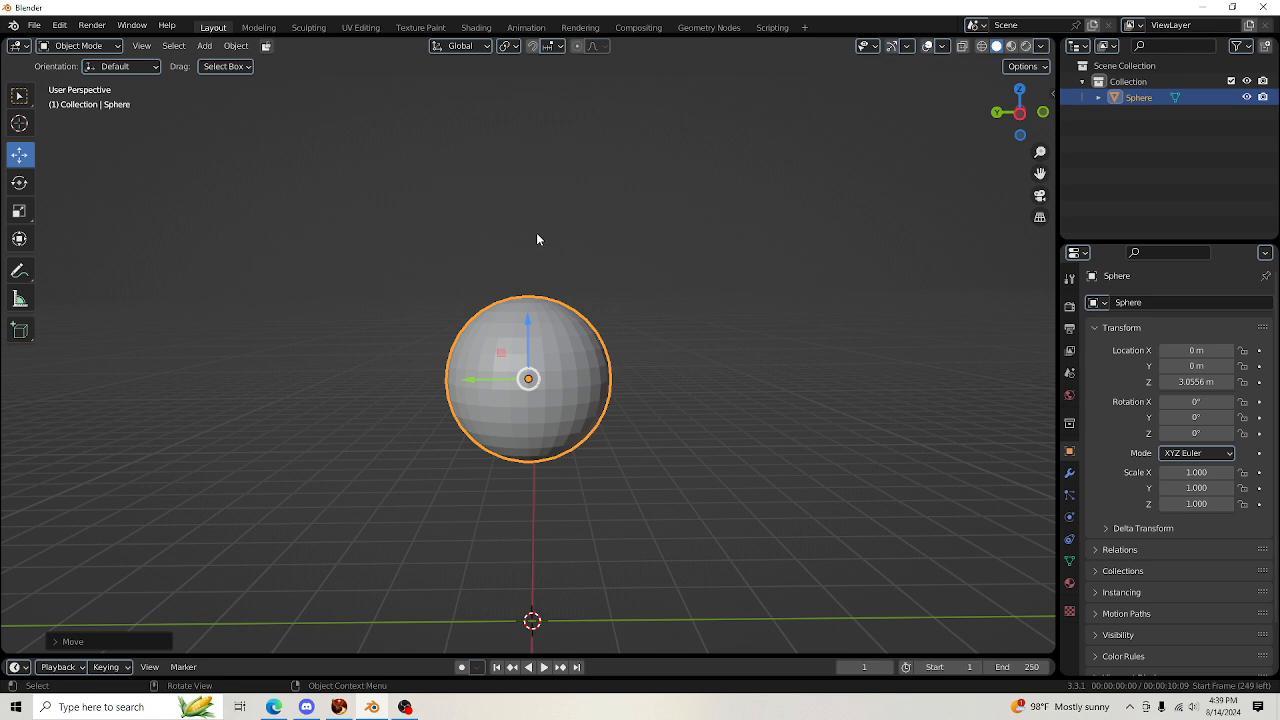
Add a Mirror modifier to the sphere and set it to mirror across Y only instead of X
click(1069, 473)
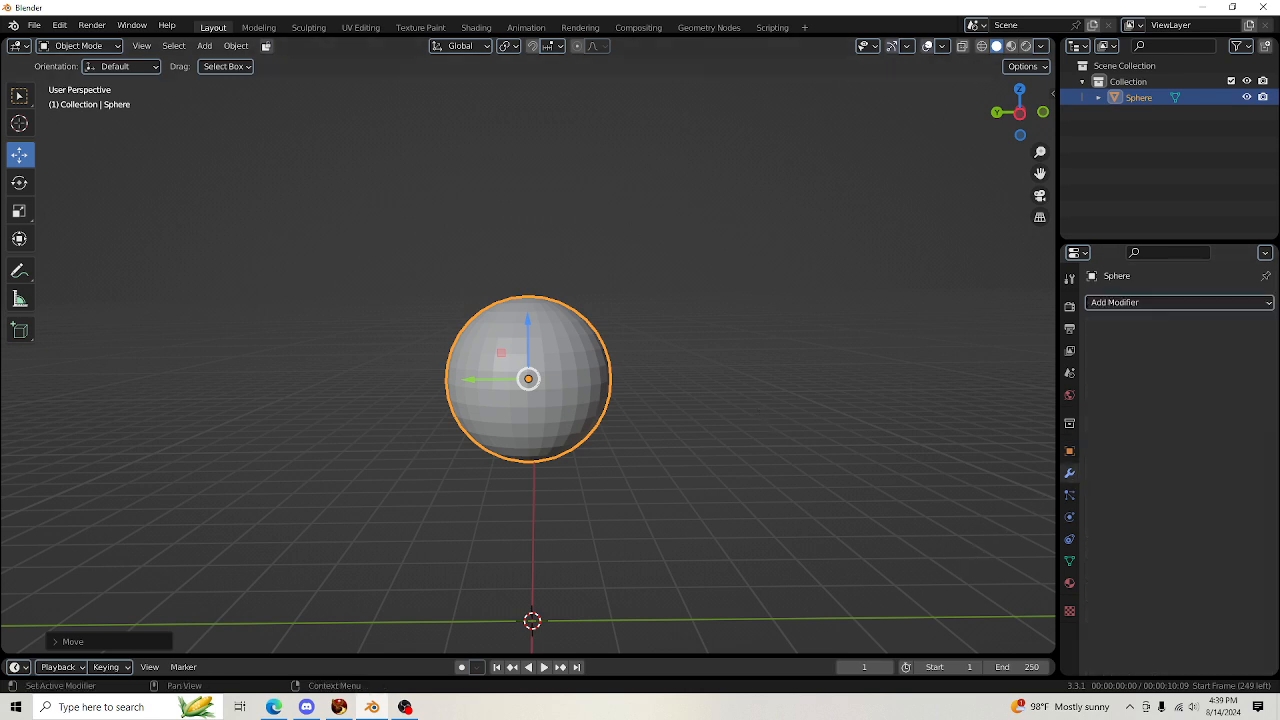
click(1160, 304)
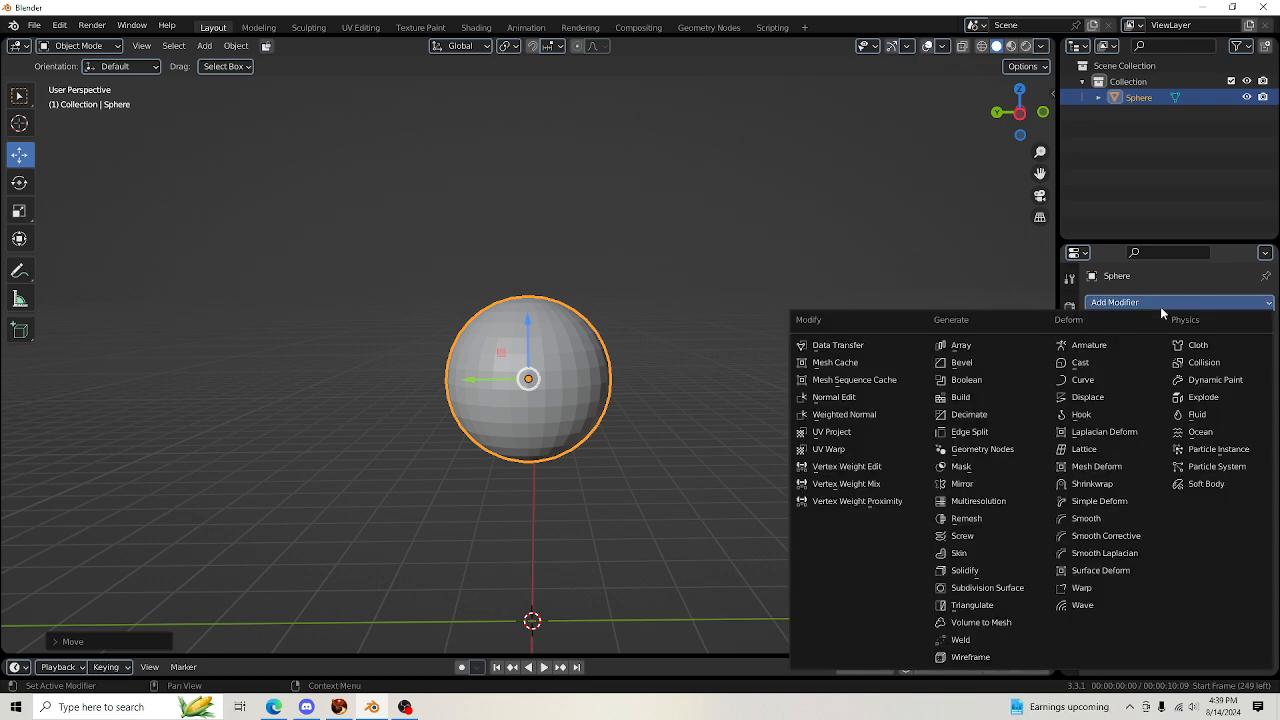
click(975, 484)
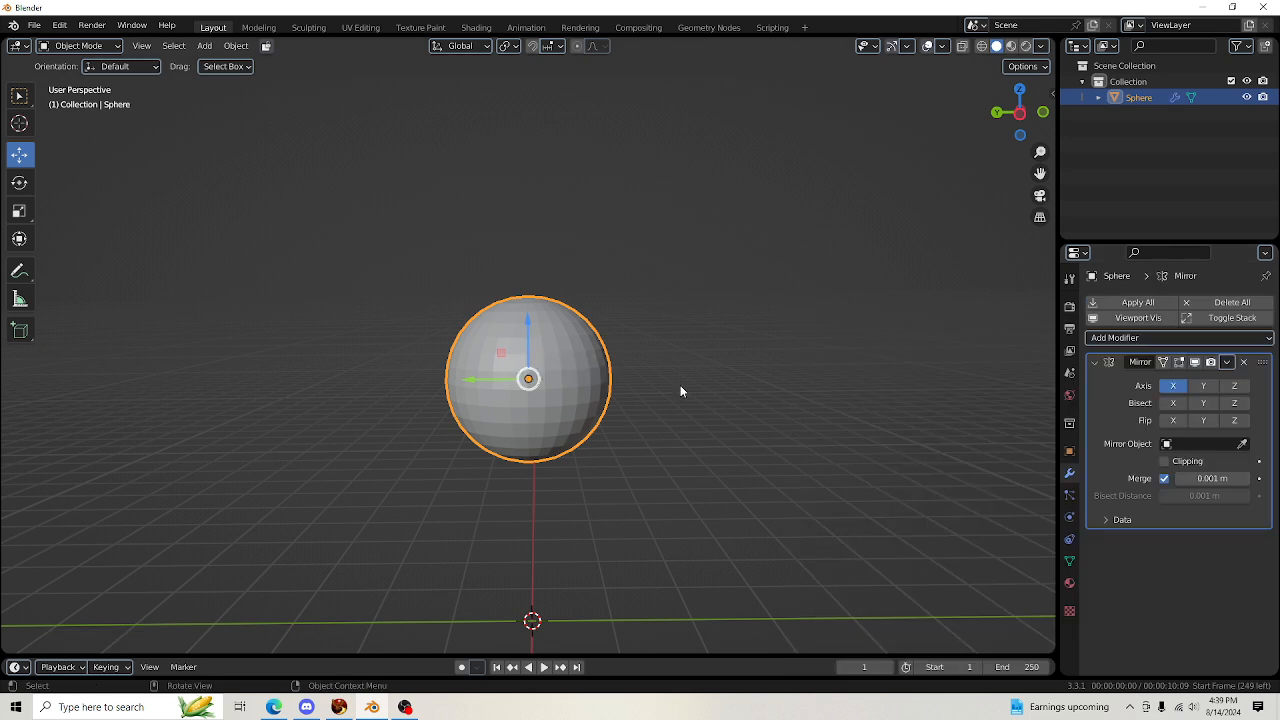
click(1174, 388)
Display the sphere as wireframe in the left orthographic view and enter Edit Mode
click(983, 47)
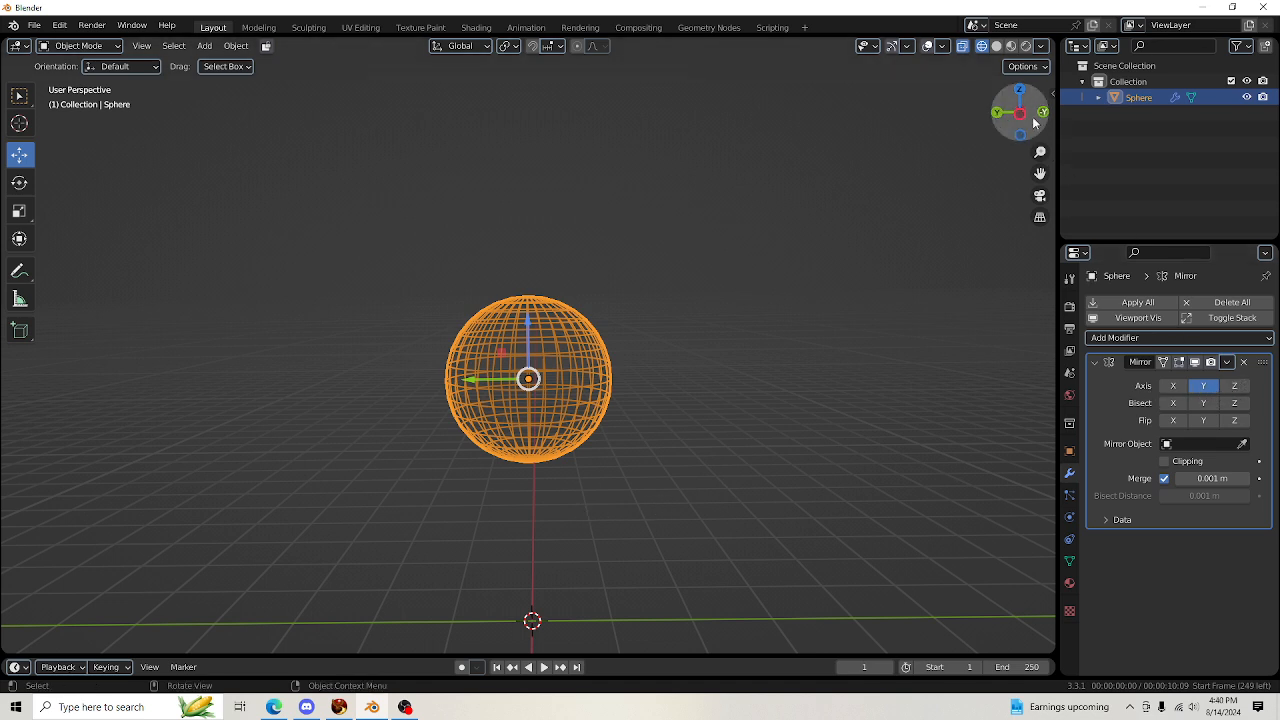
click(1020, 114)
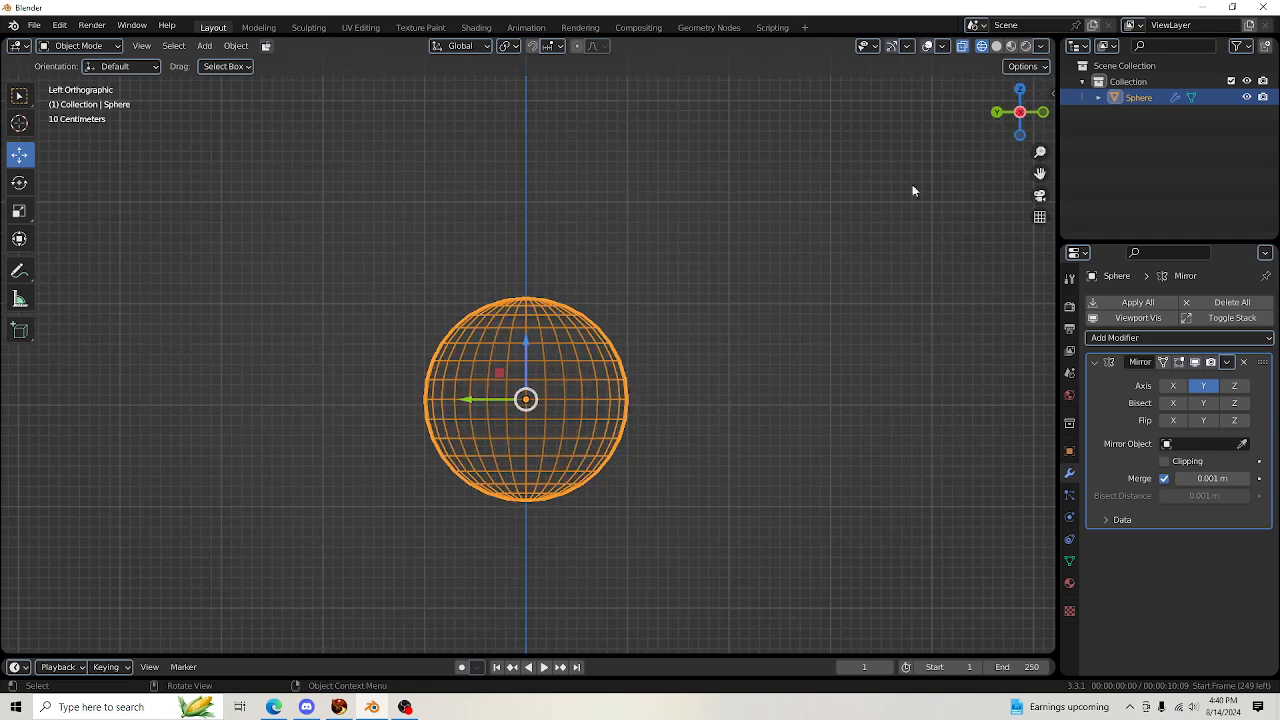
scroll(650, 416, down, 3)
scroll(702, 409, up, 2)
click(80, 46)
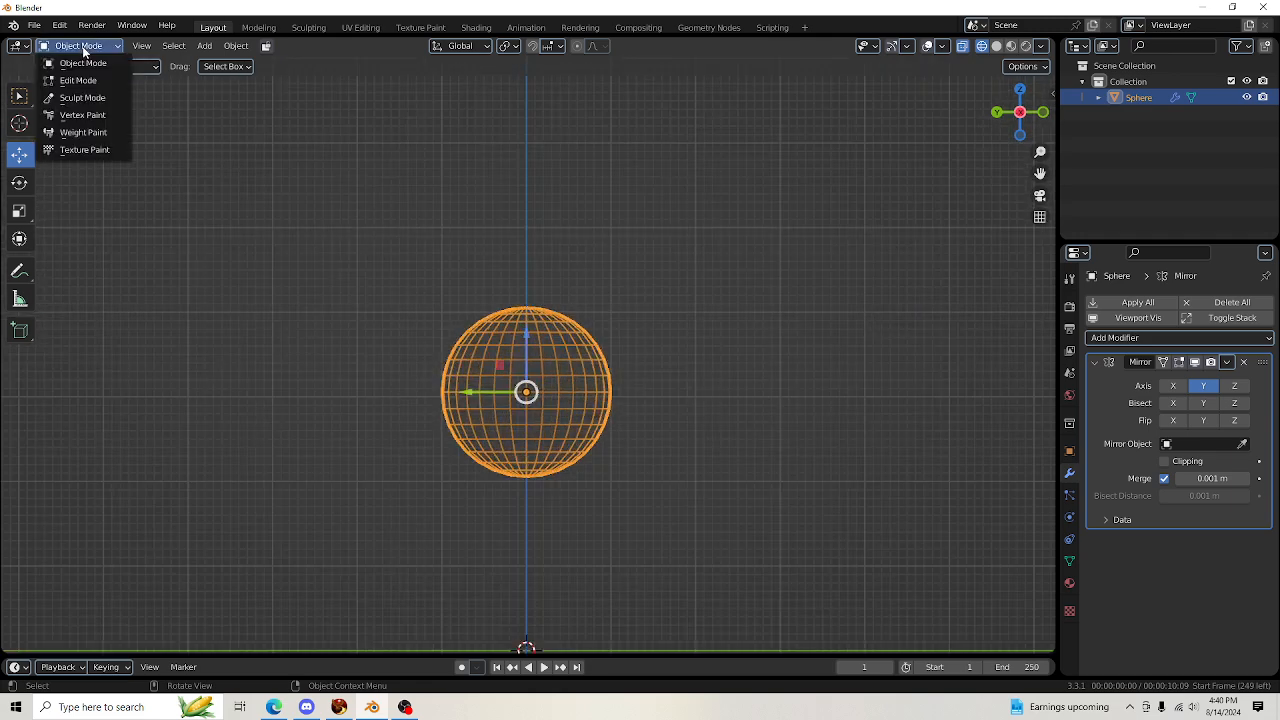
click(80, 80)
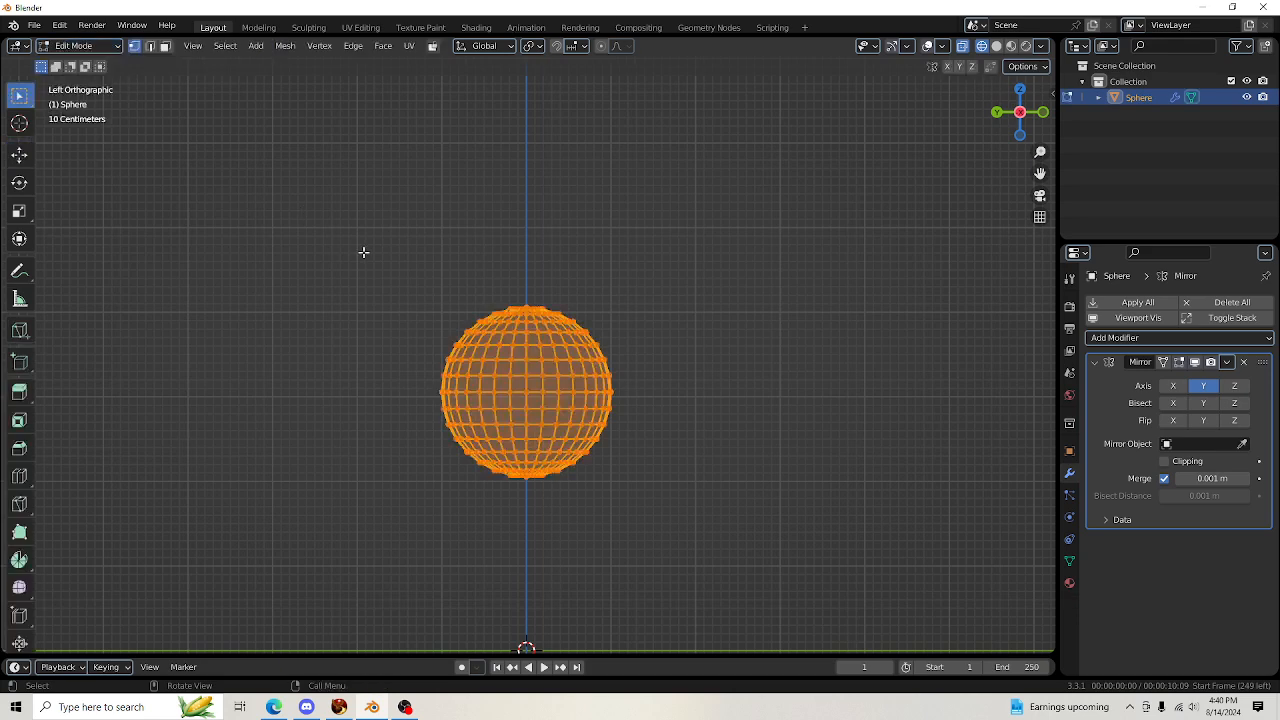
Circle-select the vertices on the positive-Y half of the sphere and delete them, leaving the centre line intact
key(alt+a)
key(c)
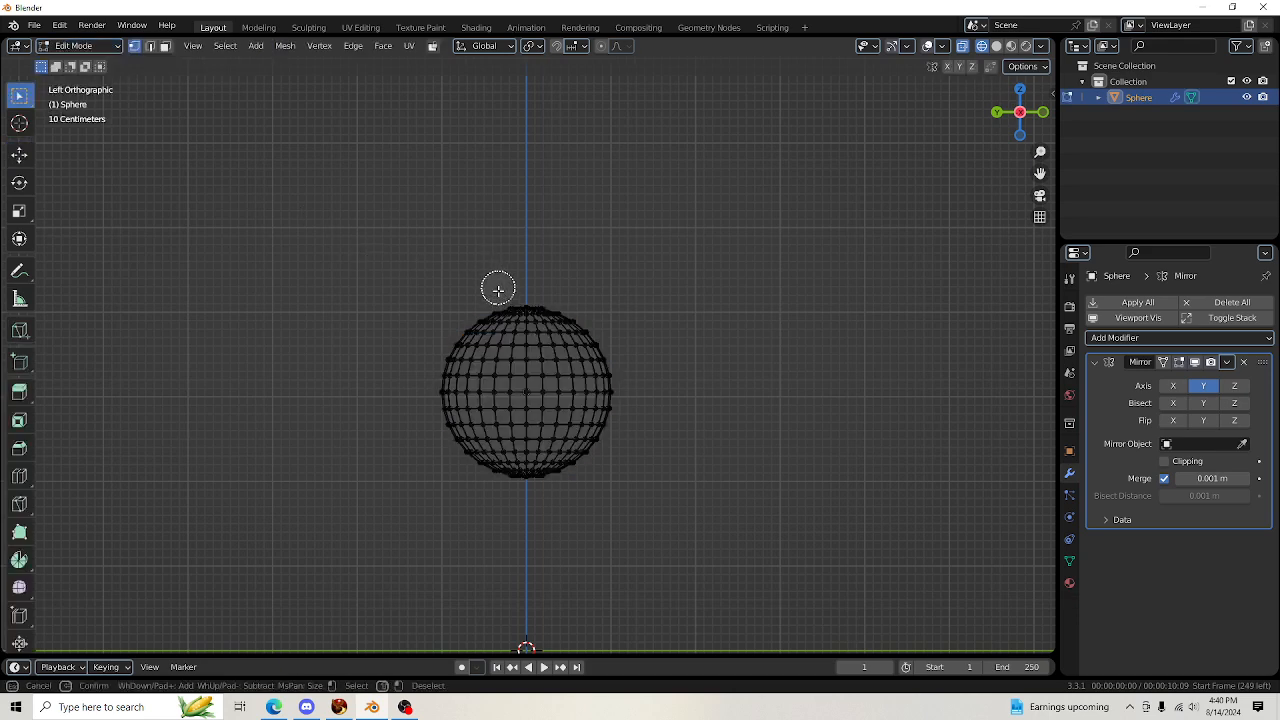
mouse_move(498, 290)
mouse_down()
mouse_move(500, 365)
mouse_move(502, 300)
mouse_move(503, 318)
mouse_move(449, 363)
mouse_move(468, 458)
mouse_move(500, 477)
mouse_move(488, 362)
mouse_move(497, 435)
mouse_move(484, 374)
mouse_up()
right_click(345, 299)
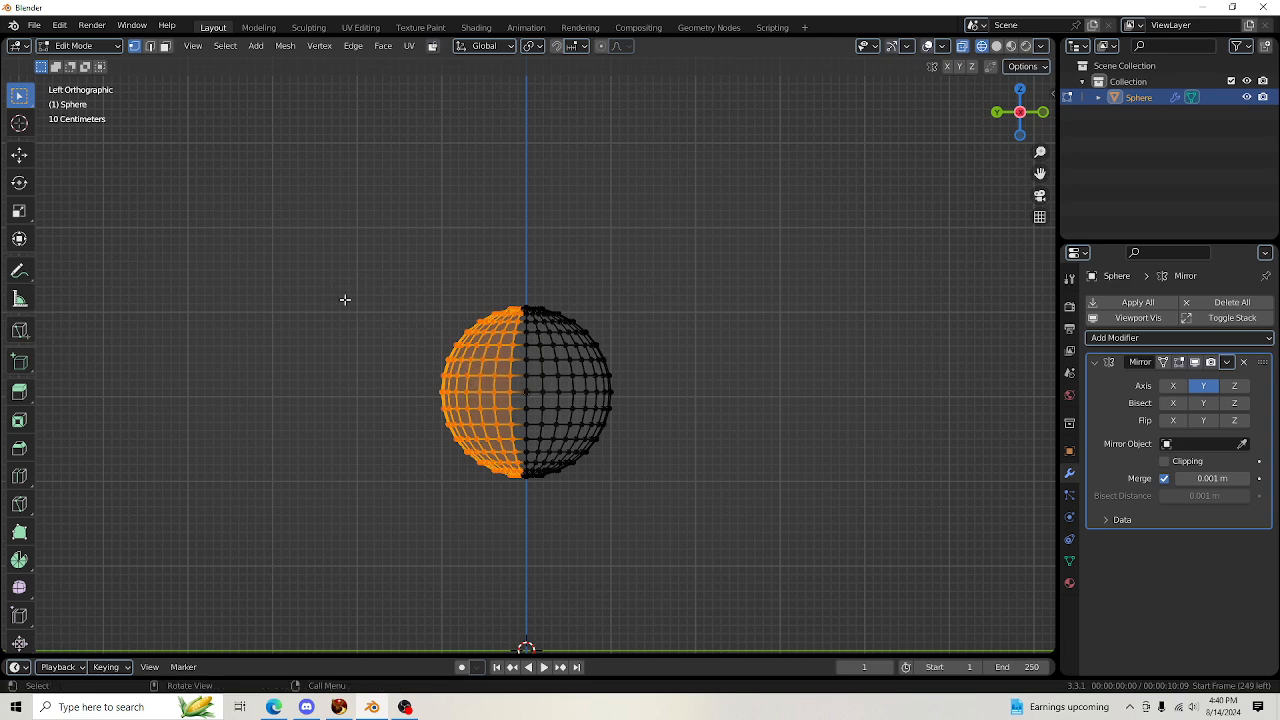
key(x)
click(335, 298)
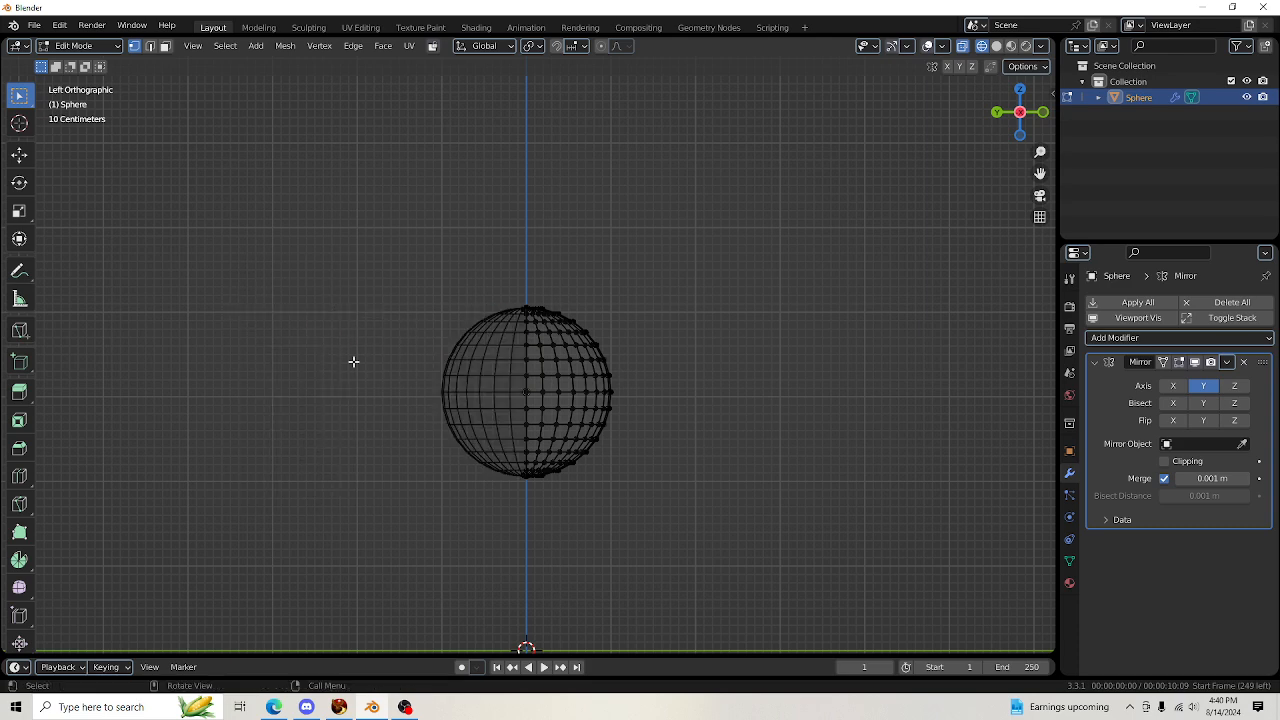
Delete the leftover vertices beside the top and bottom poles on the positive-Y side of the centre line
scroll(537, 537, up, 3)
scroll(514, 591, up, 3)
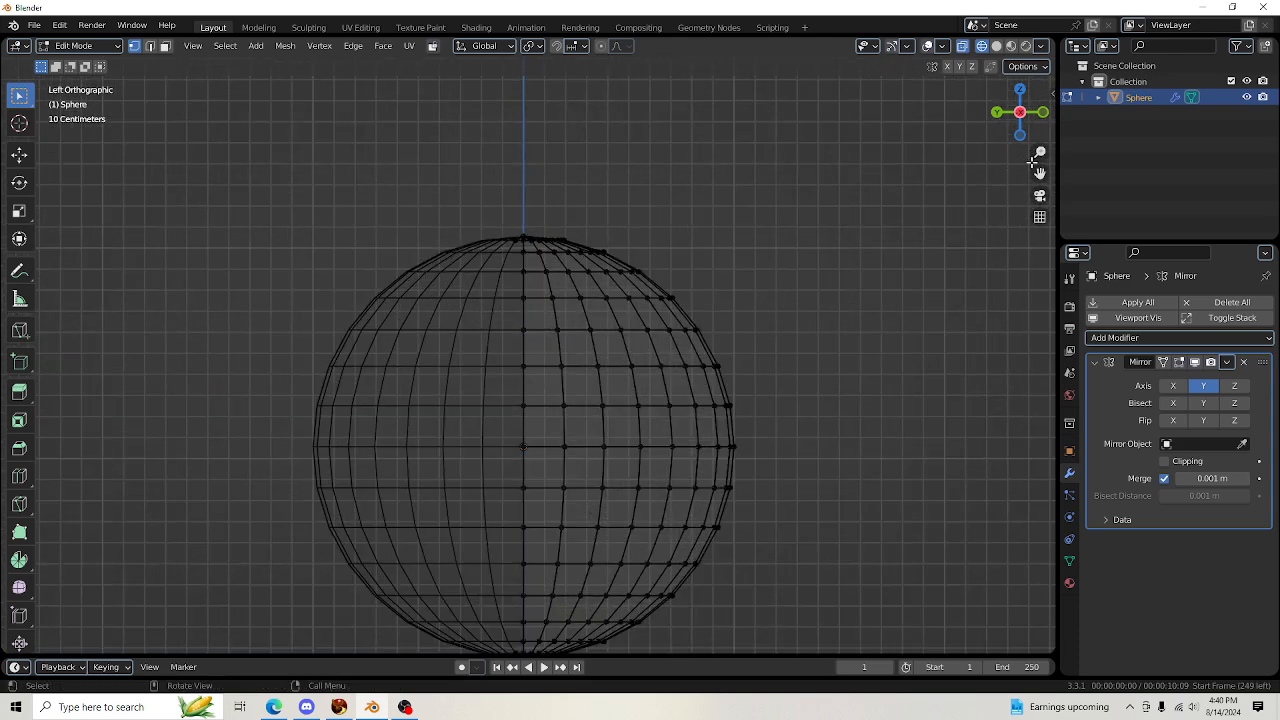
drag(1039, 175, 1048, 242)
scroll(500, 220, up, 8)
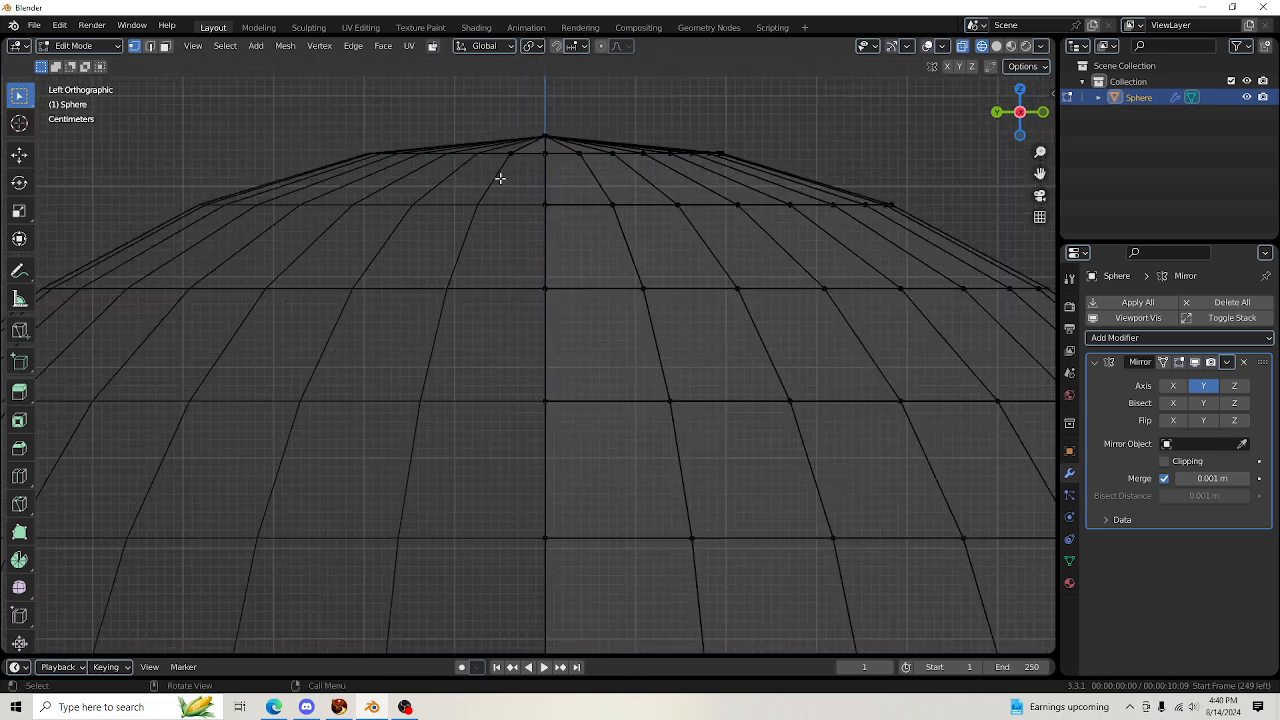
click(511, 153)
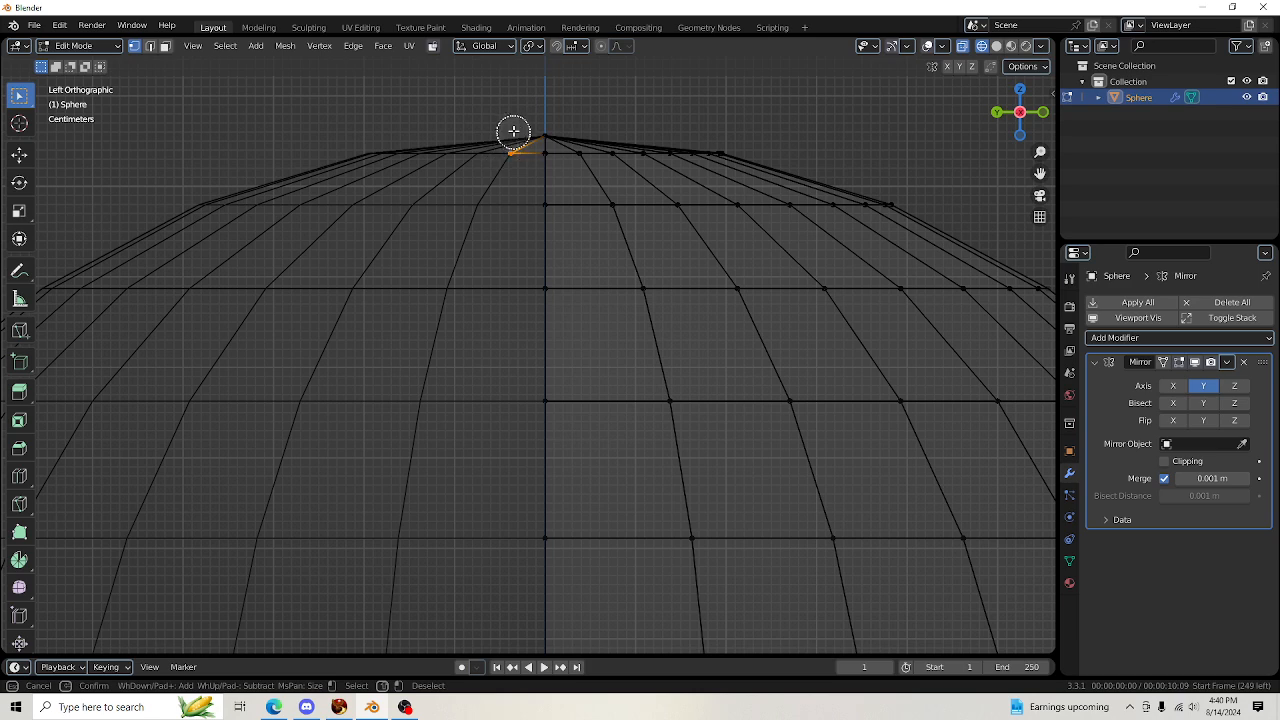
scroll(814, 179, down, 3)
mouse_move(1041, 173)
mouse_down()
mouse_move(1025, 97)
mouse_move(1042, 171)
mouse_up()
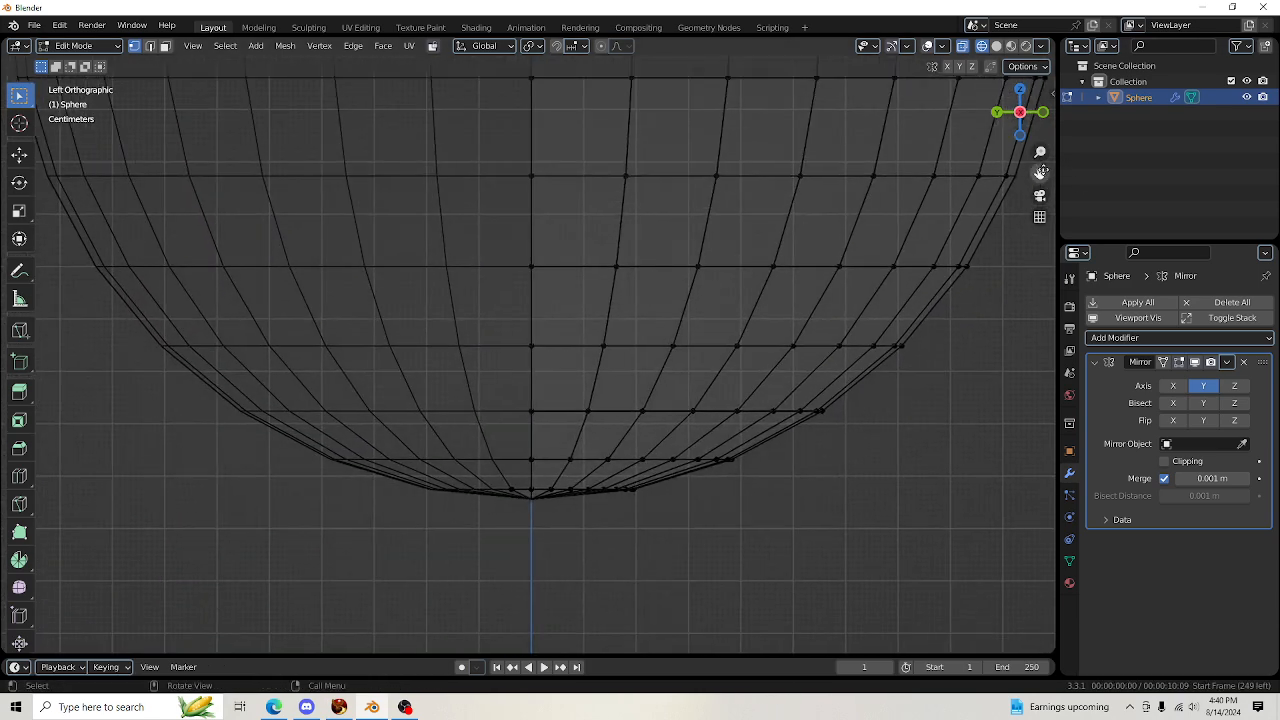
click(507, 488)
key(x)
click(449, 461)
scroll(660, 477, down, 4)
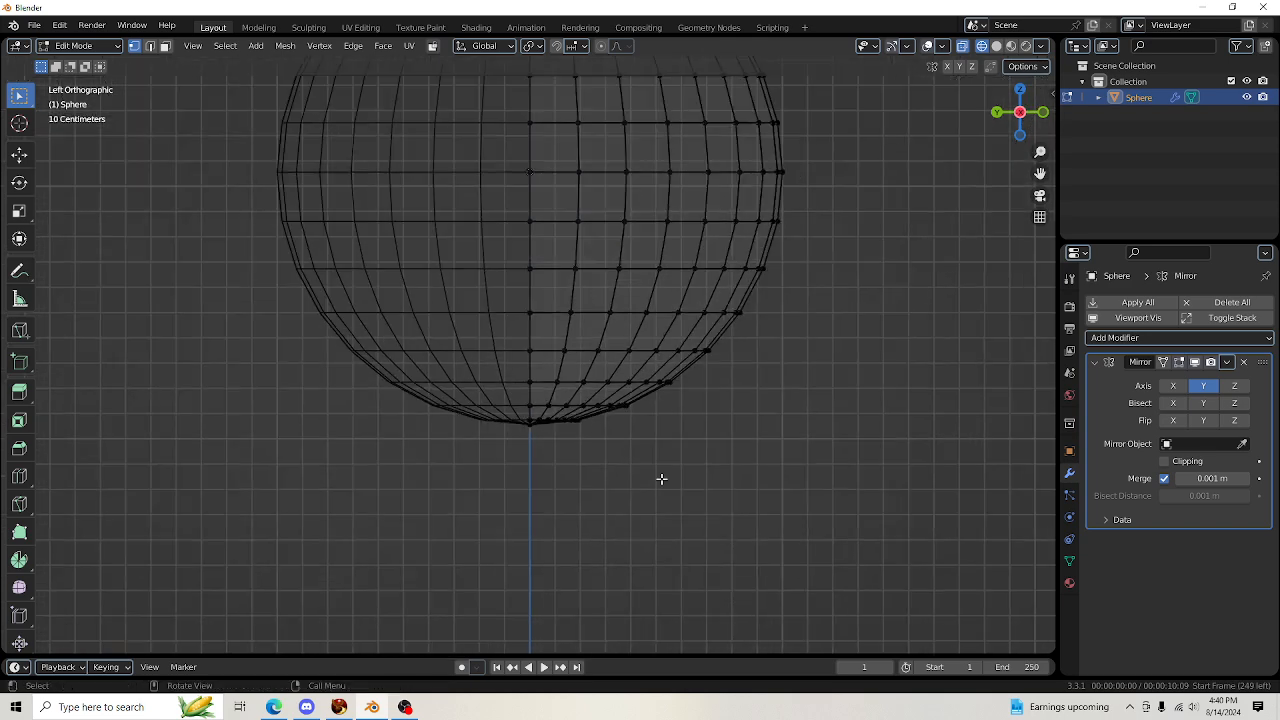
Turn the Mirror modifier's Y axis off to inspect the remaining half-sphere, and turn it back on
click(1203, 385)
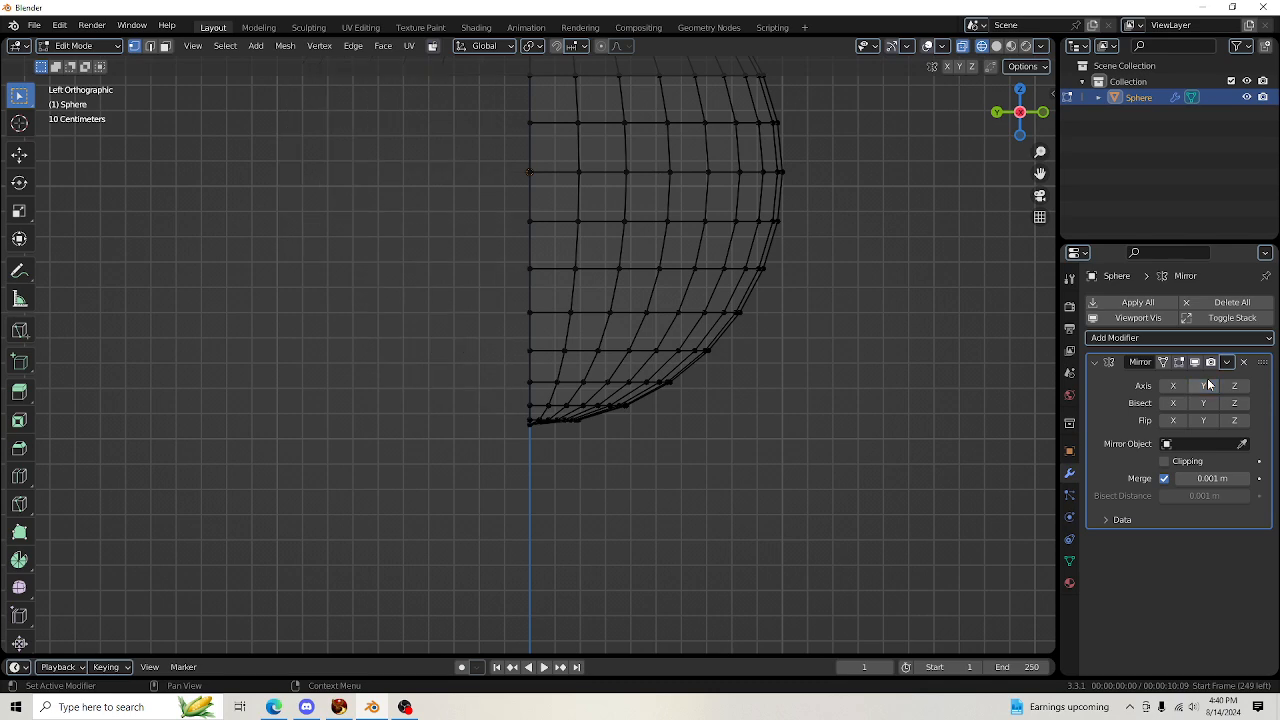
scroll(532, 301, down, 3)
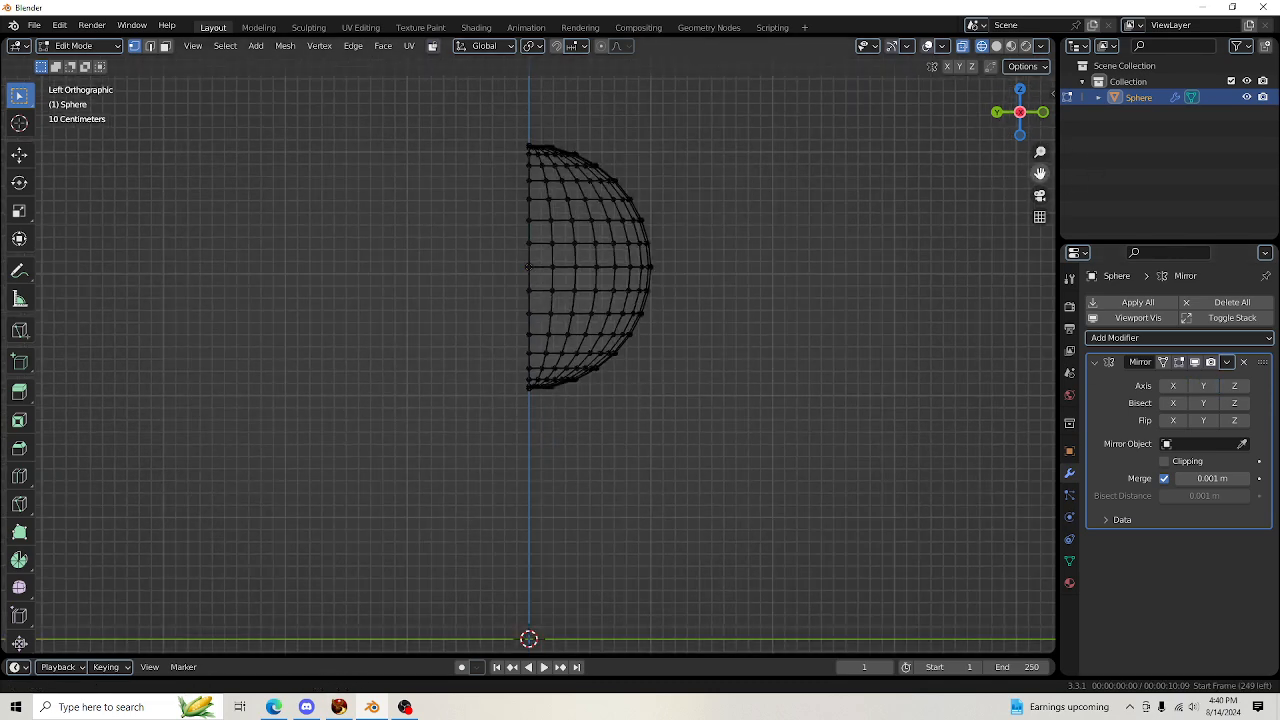
drag(1040, 174, 1045, 254)
scroll(942, 398, up, 2)
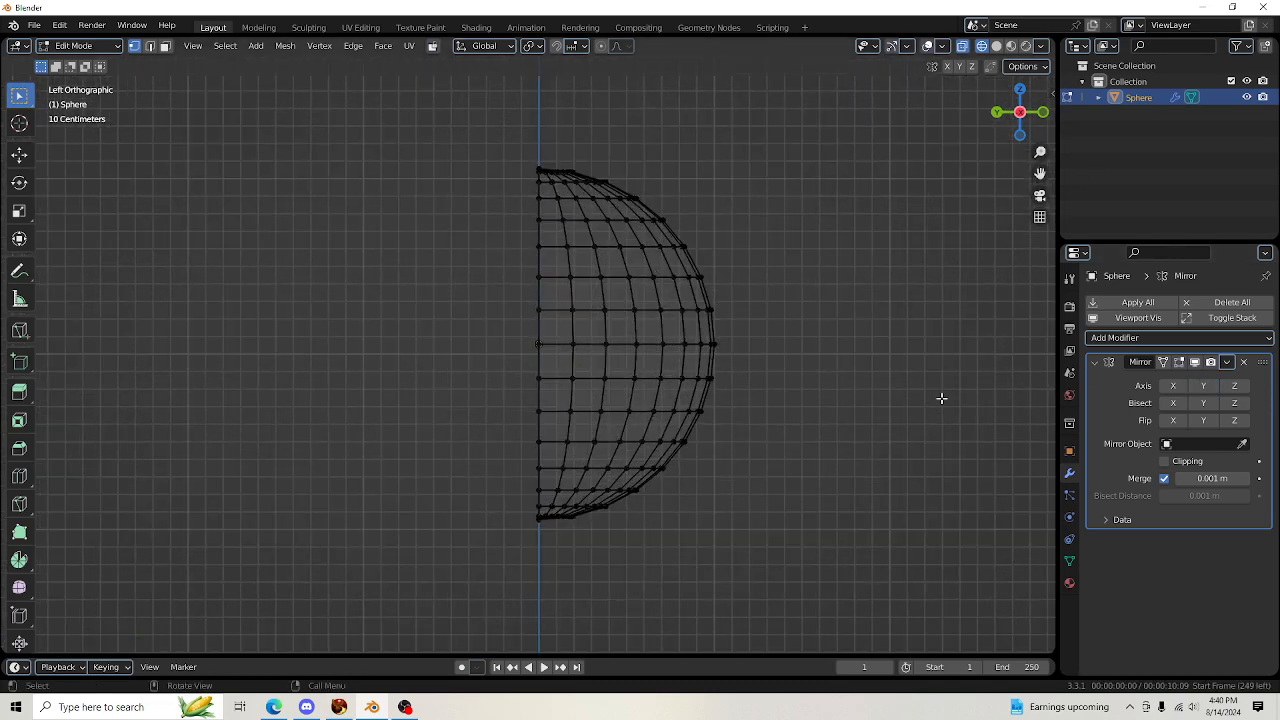
click(1205, 386)
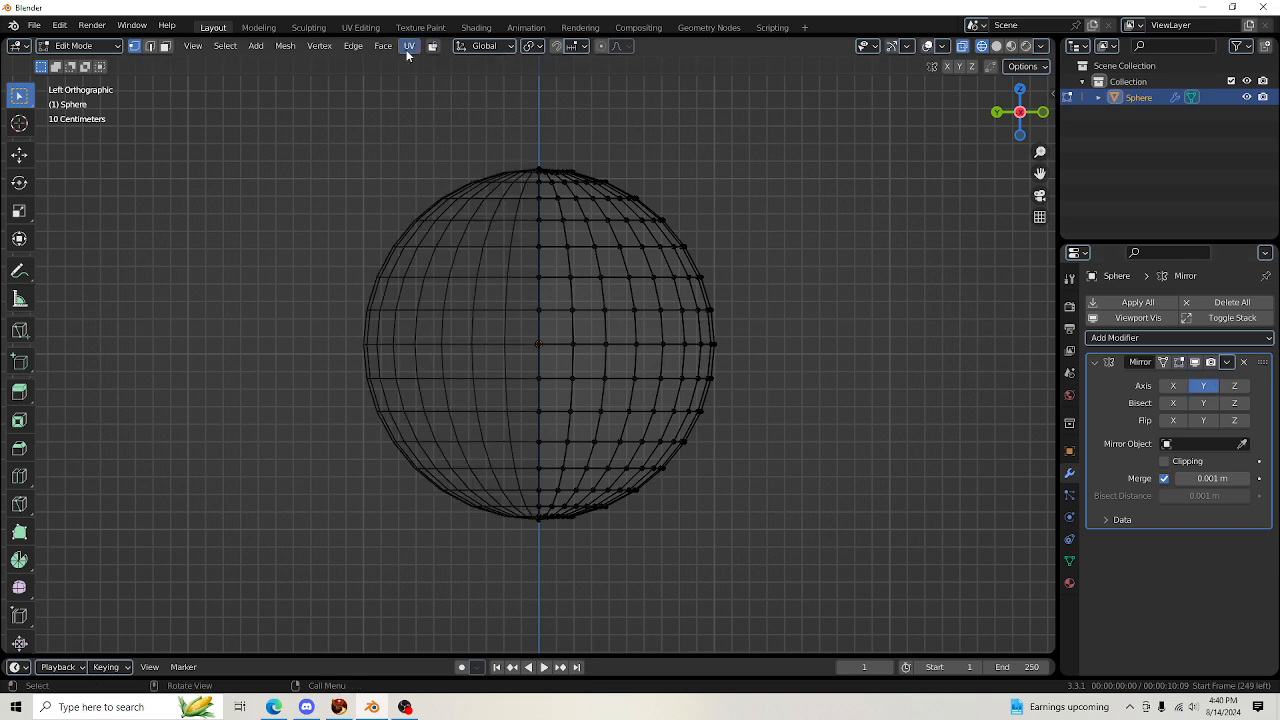
Move the sphere's top pole vertex down along Z with proportional editing to flatten the top
click(540, 167)
click(19, 155)
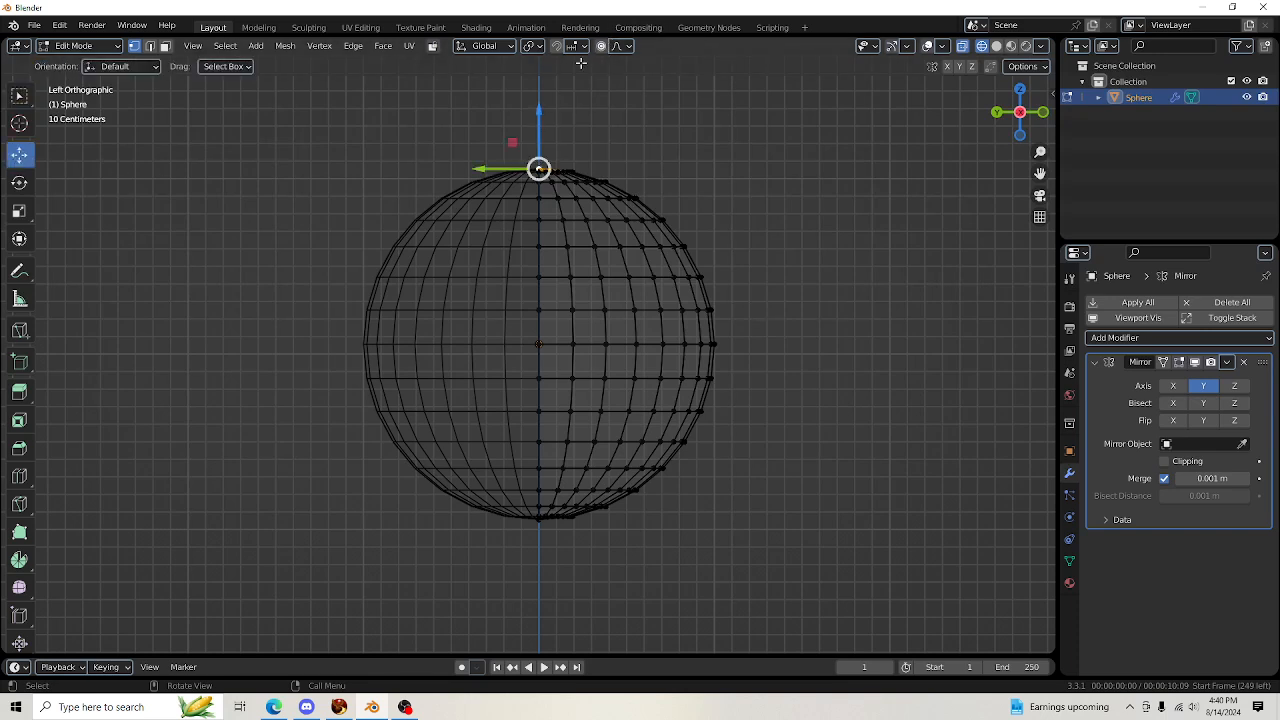
drag(539, 113, 543, 145)
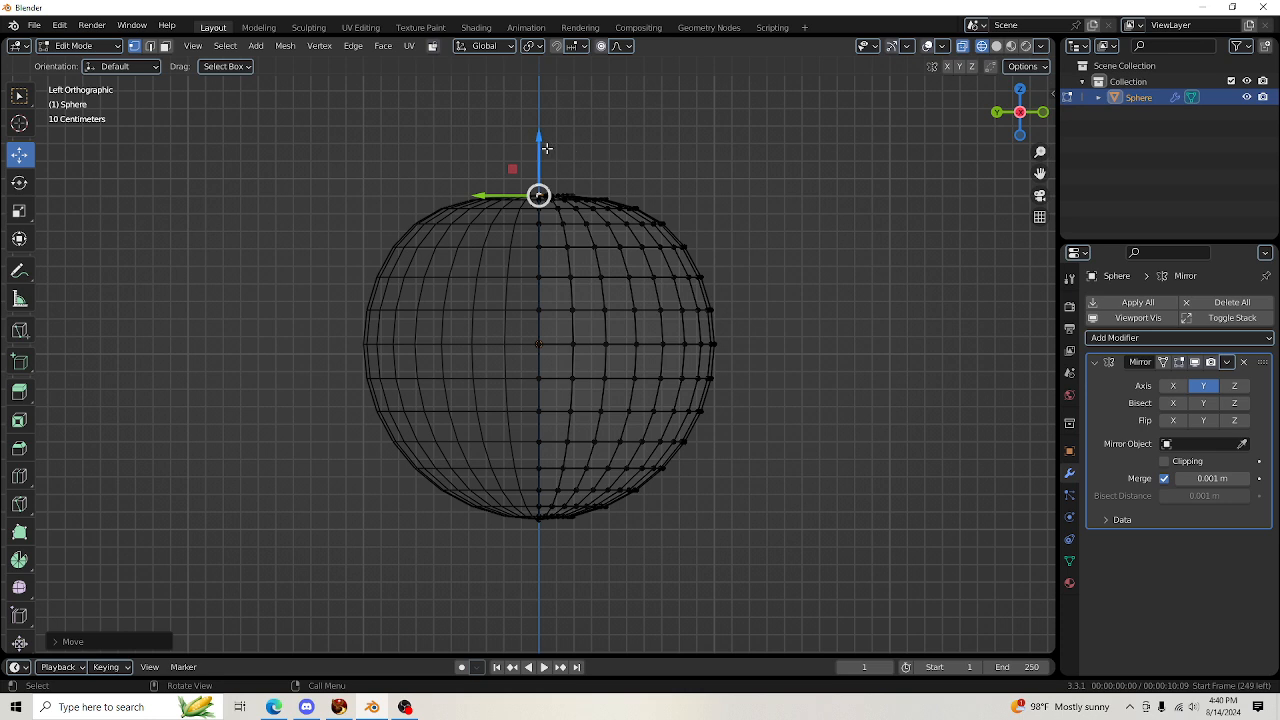
drag(544, 148, 544, 169)
Switch the viewport to solid shading and nudge the top pole vertex slightly upward along Z with proportional editing
scroll(680, 189, up, 1)
click(996, 46)
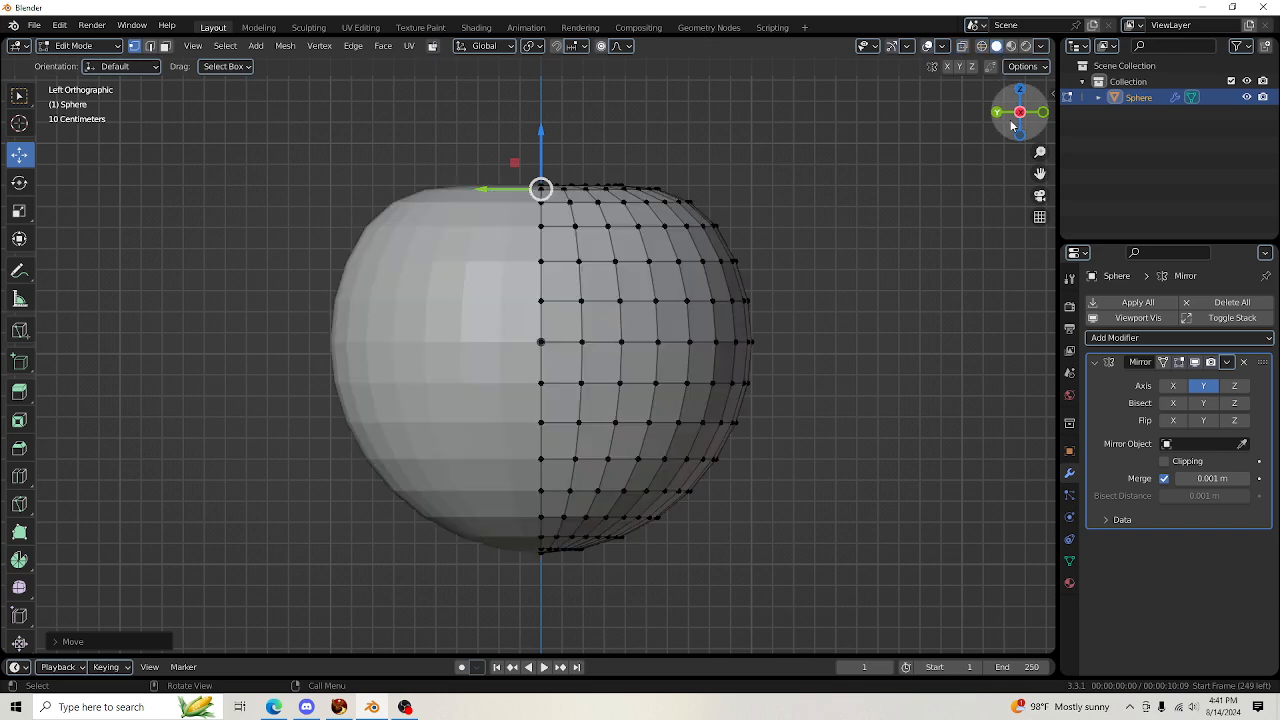
drag(1019, 100, 1043, 300)
scroll(614, 203, up, 4)
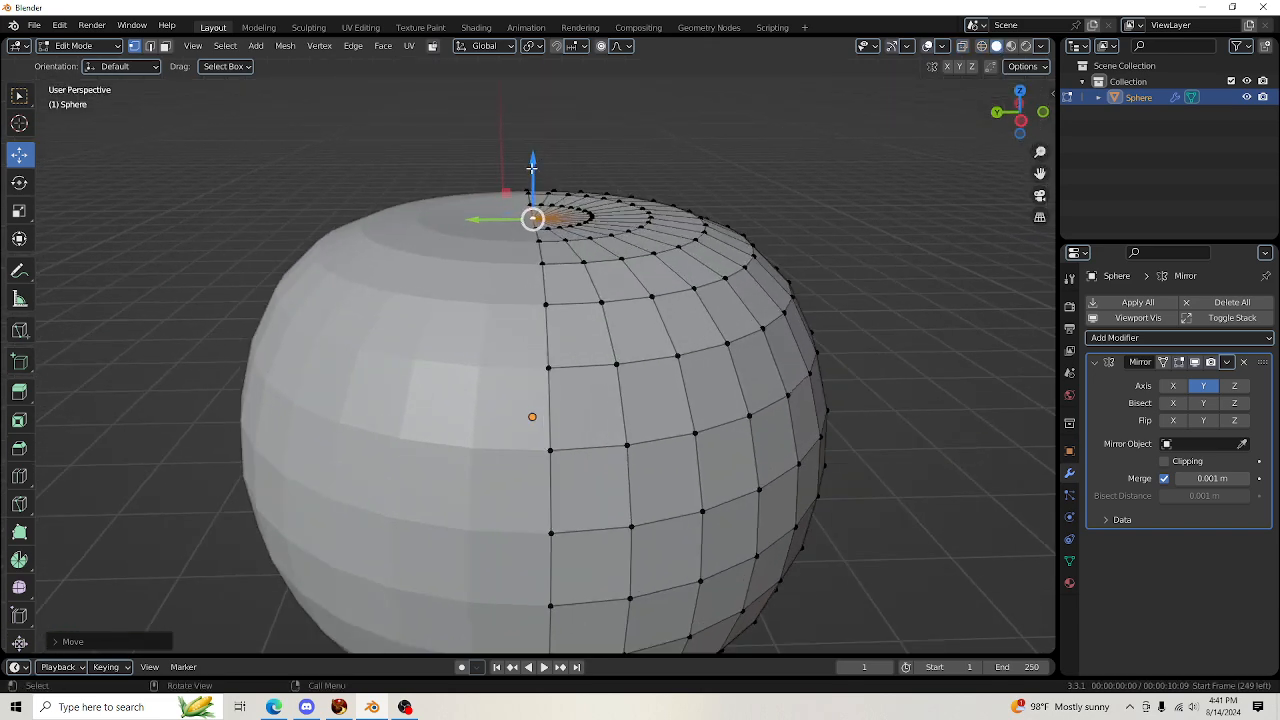
drag(532, 168, 532, 154)
drag(1025, 120, 848, 108)
scroll(840, 169, down, 4)
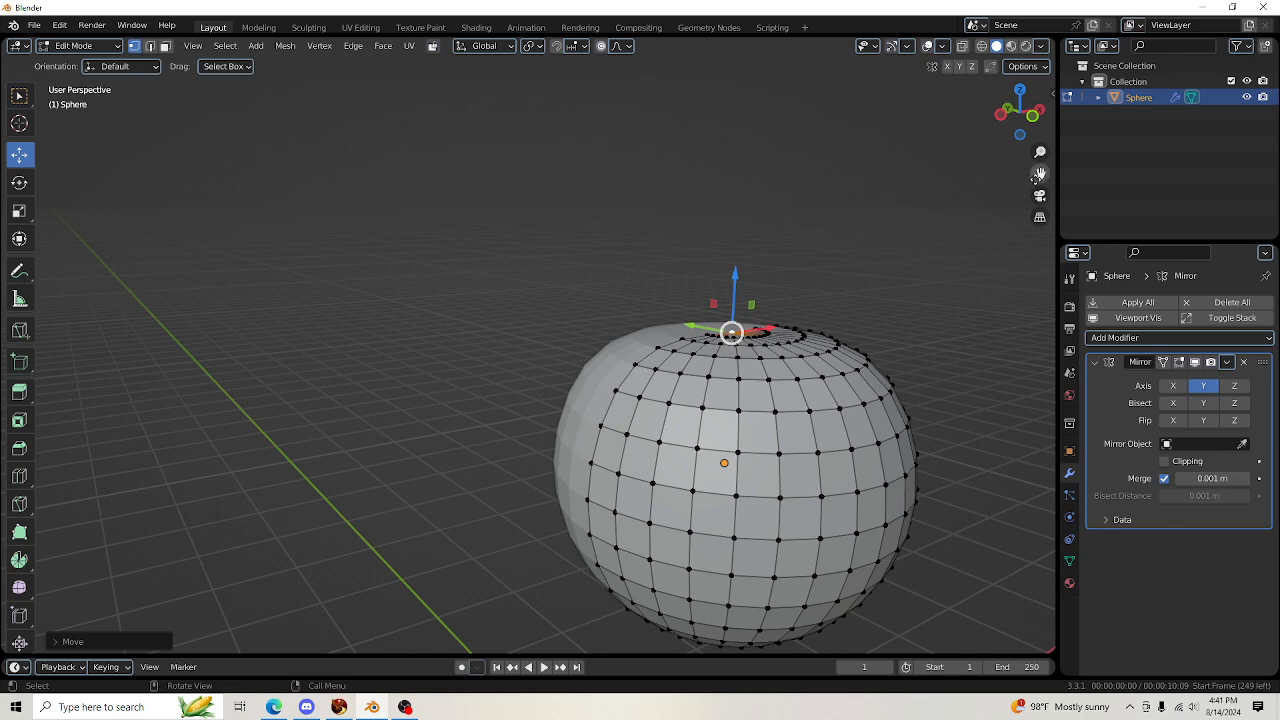
Circle-select the vertices around the bottom pole and scale them down along X with proportional editing to narrow the base
drag(1039, 175, 896, 2)
drag(1018, 114, 880, 2)
click(731, 535)
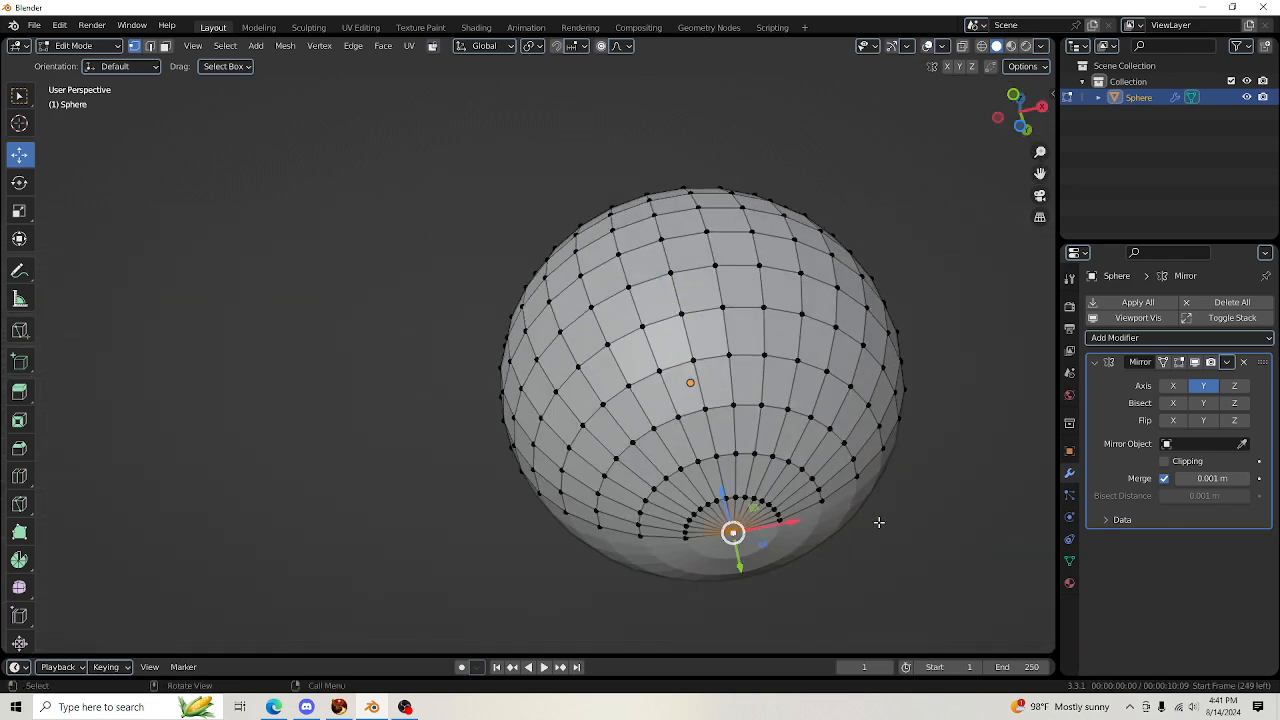
key(c)
mouse_move(700, 538)
mouse_down()
mouse_move(691, 531)
mouse_move(784, 543)
mouse_up()
right_click(811, 551)
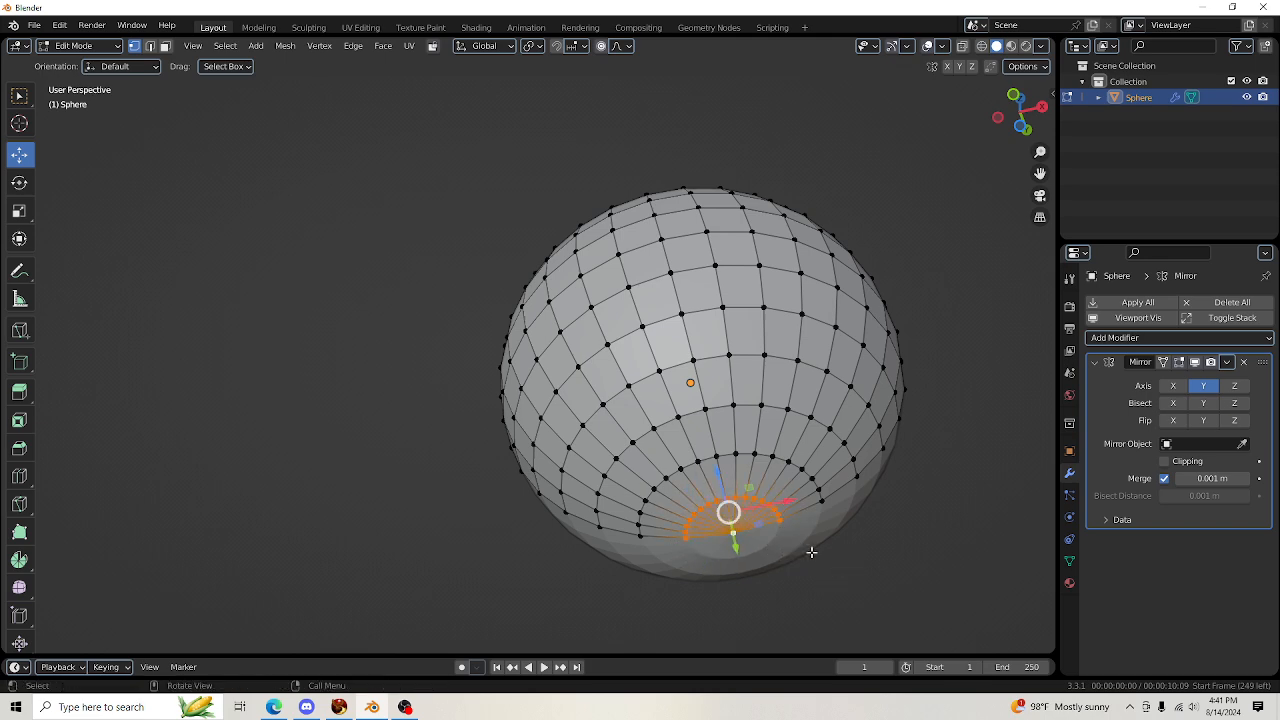
click(19, 210)
drag(786, 503, 764, 507)
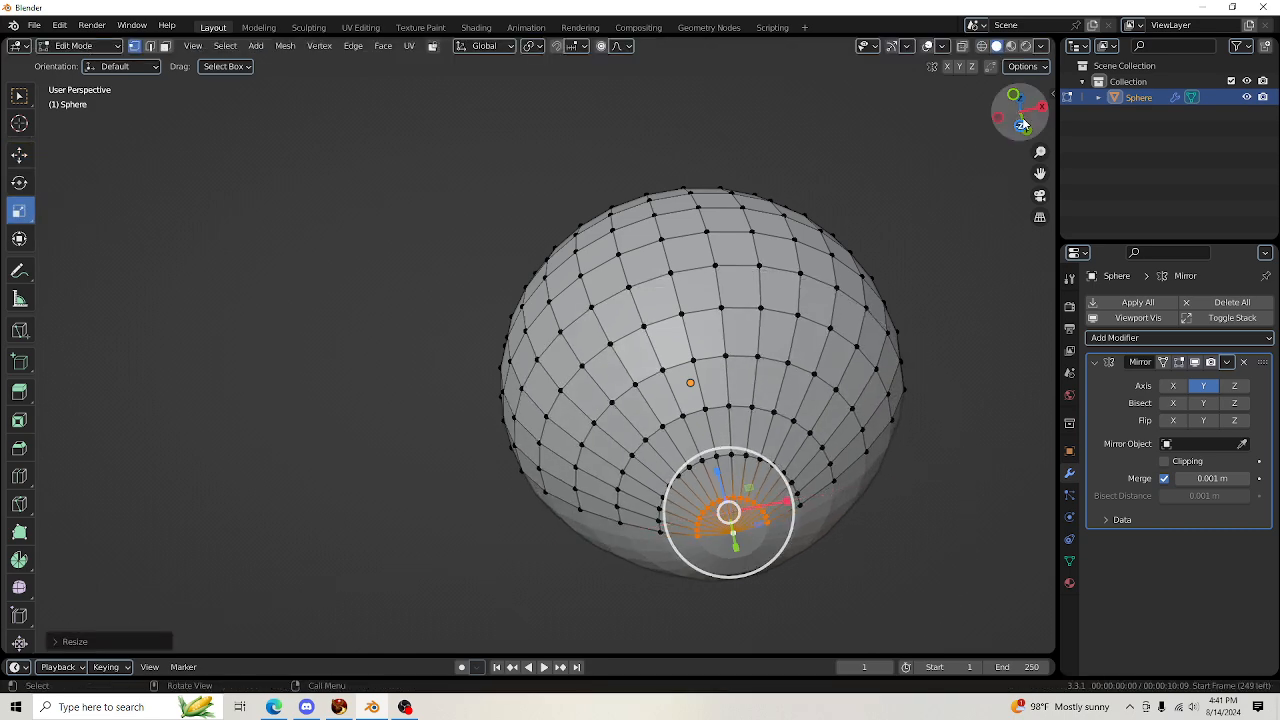
Select a vertex at mid-height on the negative-X side and switch the viewport to wireframe shading
drag(1020, 123, 868, 154)
click(484, 316)
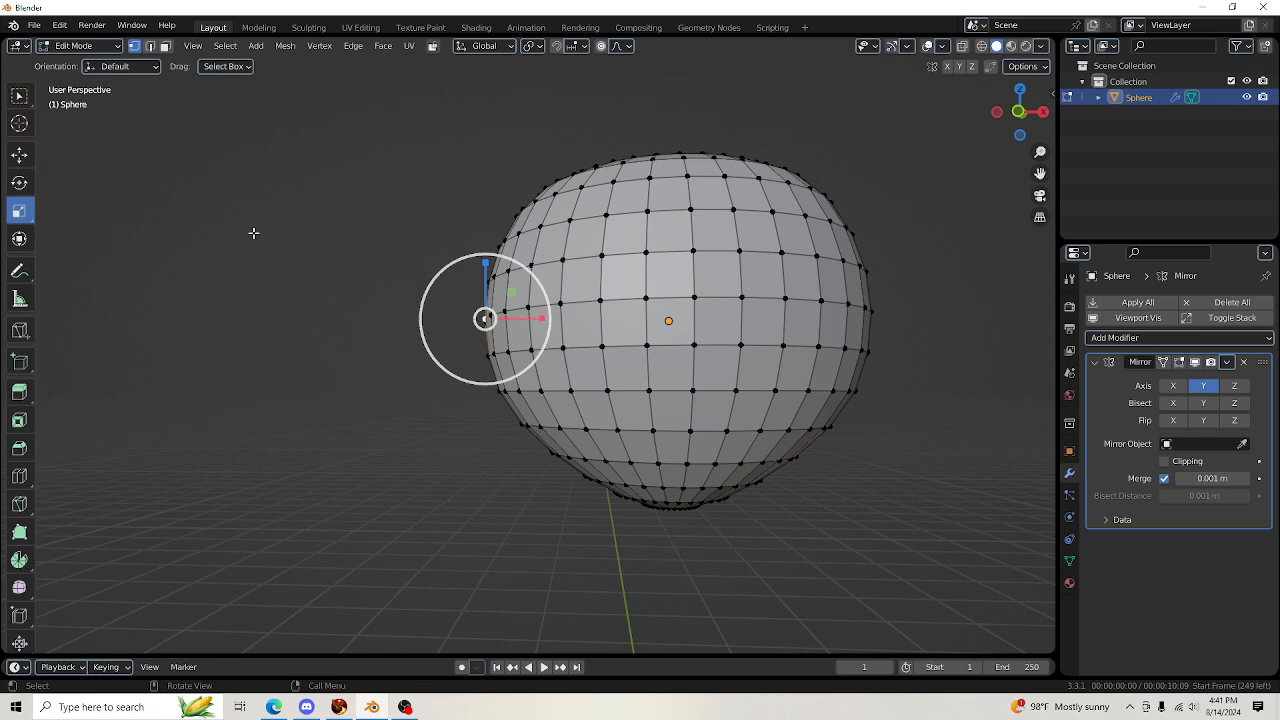
scroll(291, 244, down, 1)
click(981, 45)
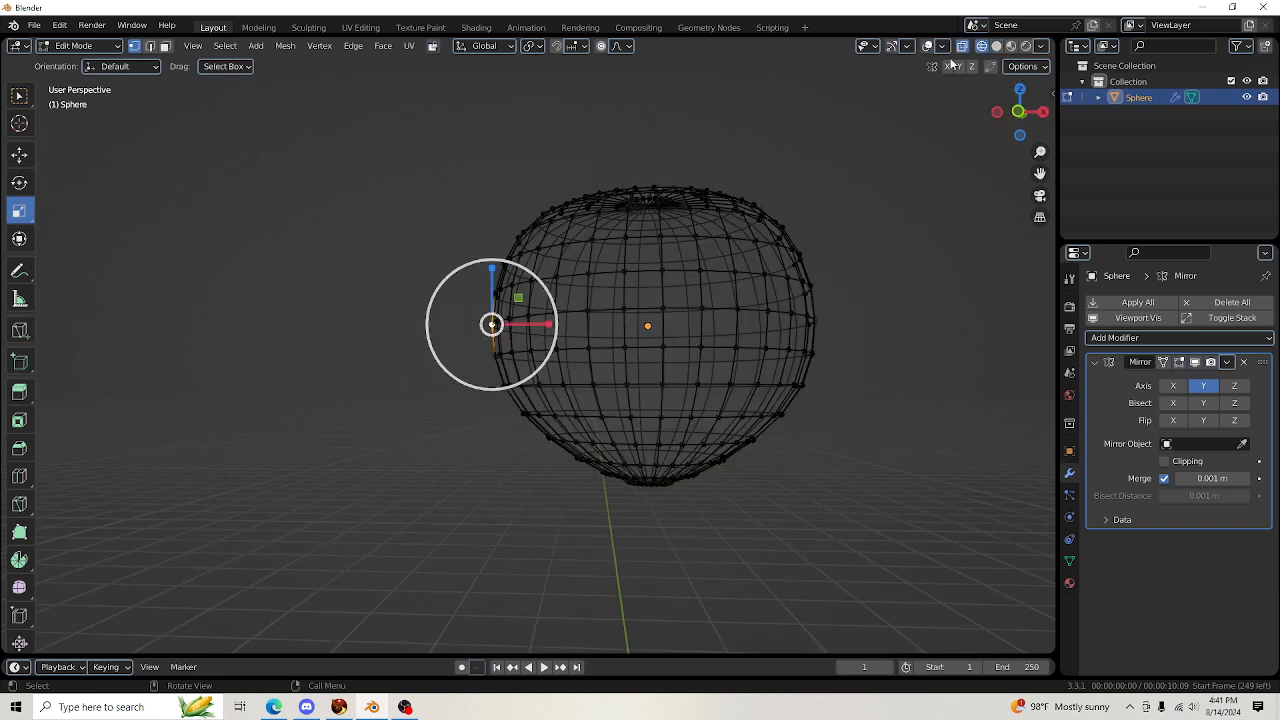
Try to move the circle-selected negative-X side vertices inward along X with the Mirror modifier's X axis on, and undo the changes
key(c)
mouse_move(550, 212)
mouse_down()
mouse_move(497, 297)
mouse_move(531, 423)
mouse_move(583, 466)
mouse_up()
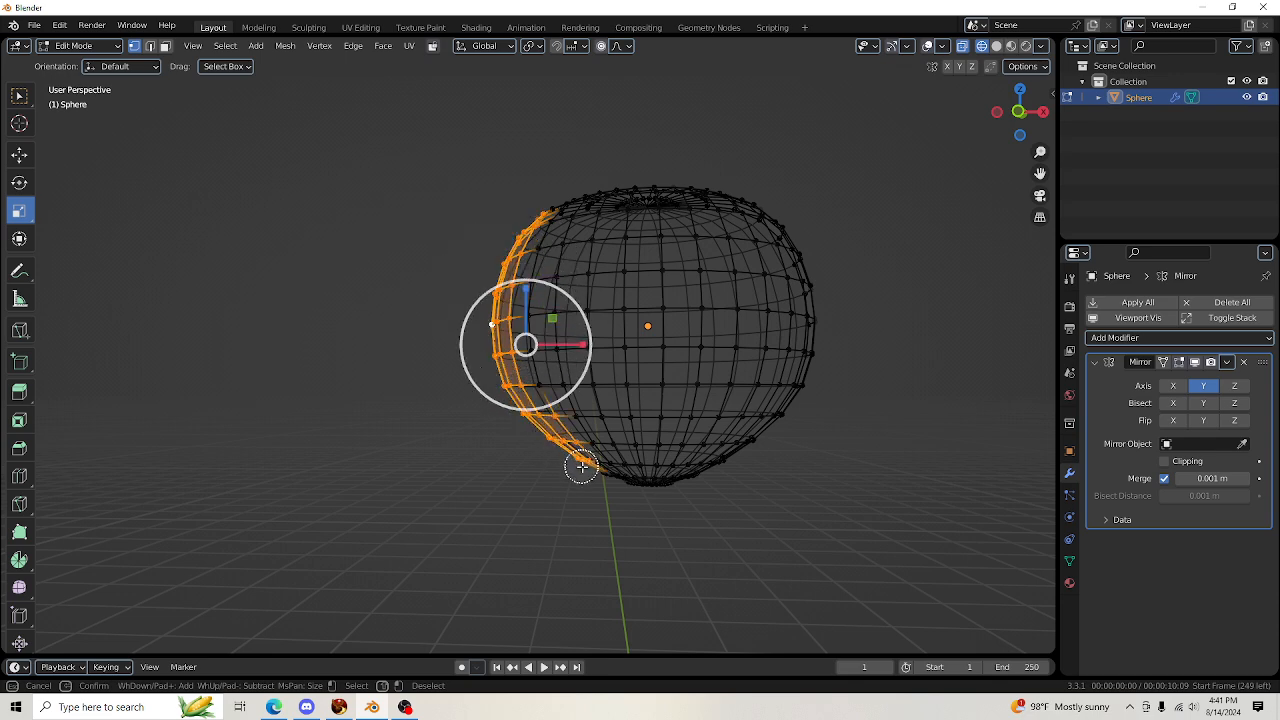
right_click(434, 443)
click(1173, 385)
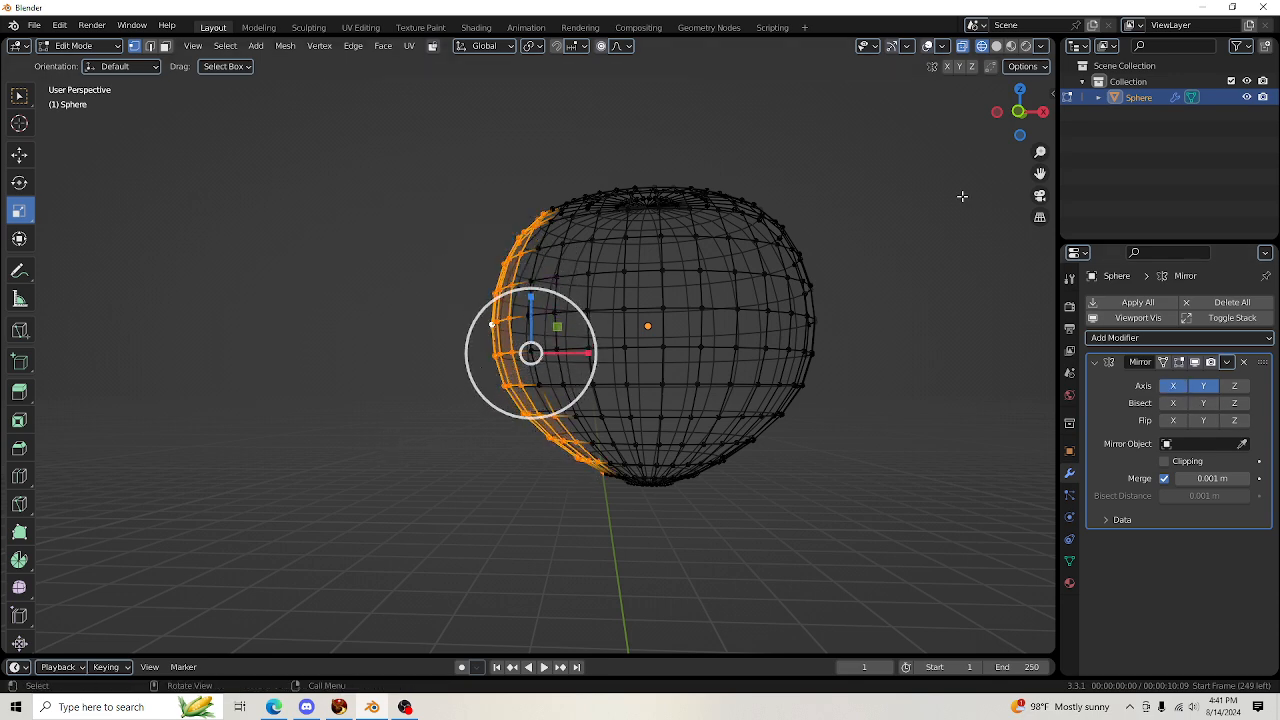
click(19, 154)
drag(592, 352, 609, 353)
key(ctrl+z)
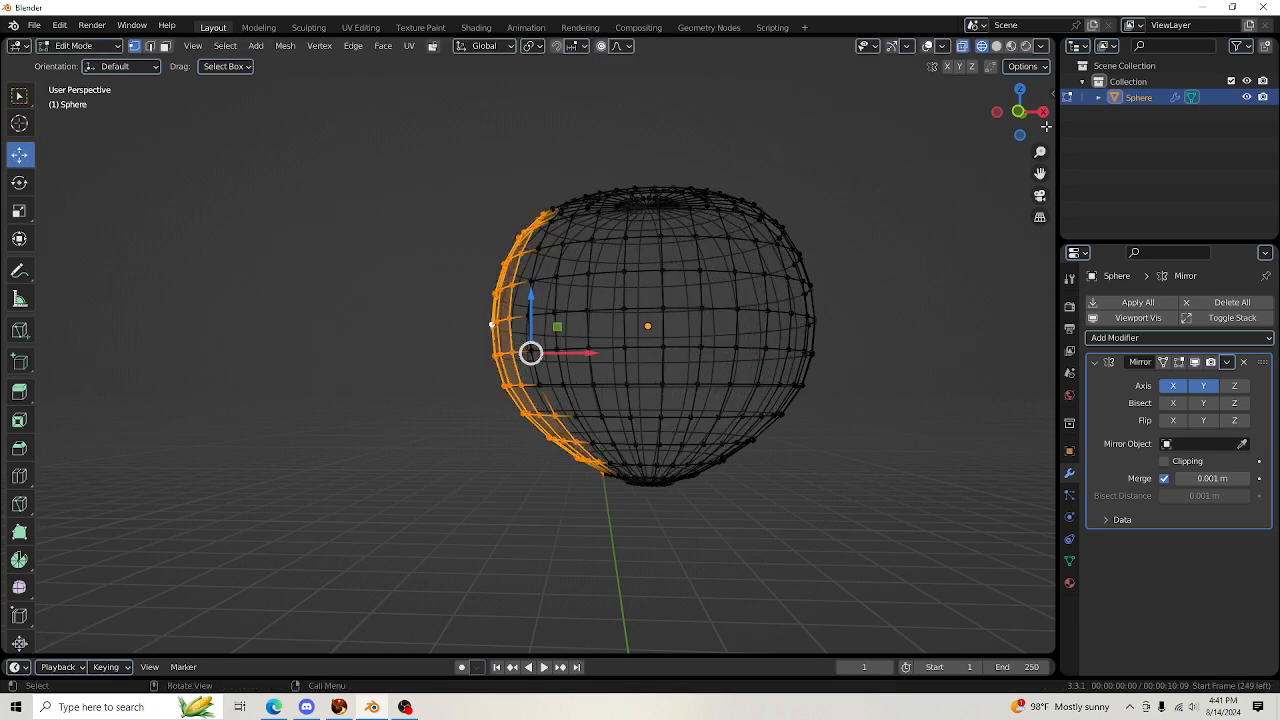
key(ctrl+z)
key(ctrl+z)
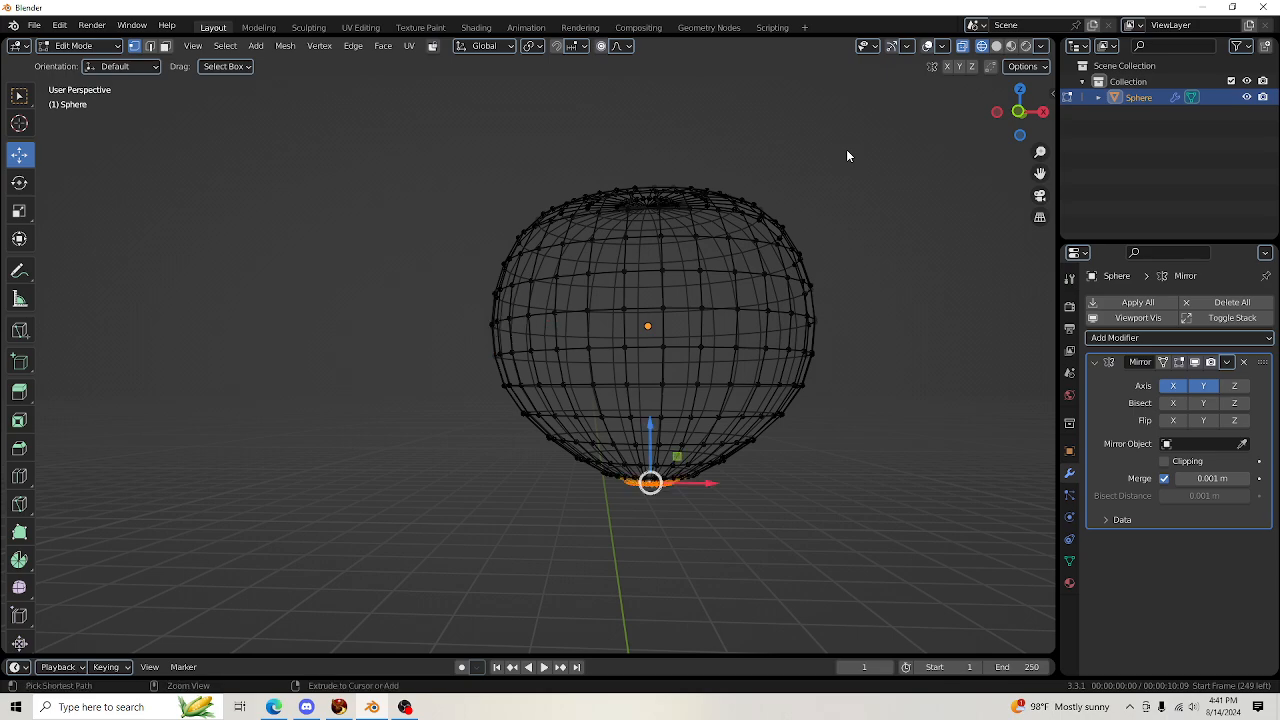
Turn the Mirror modifier's X axis off and examine the mesh in the back and front orthographic views
drag(1018, 112, 1270, 112)
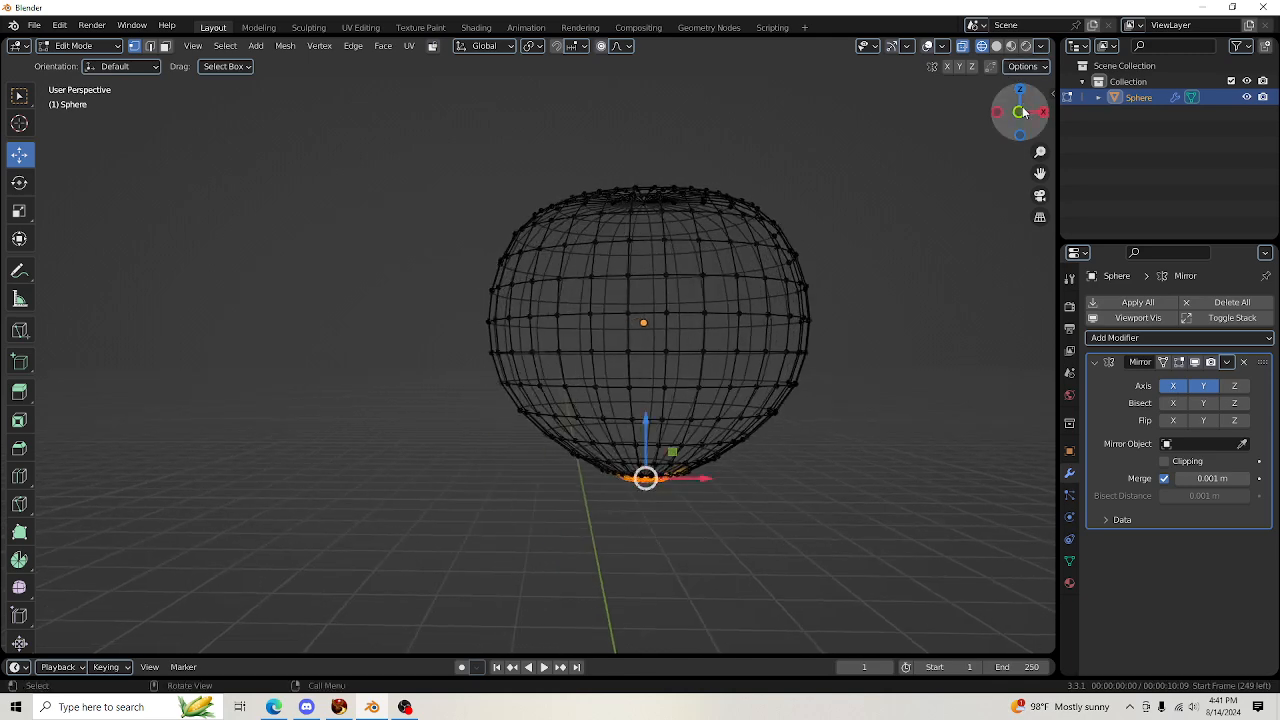
click(1018, 111)
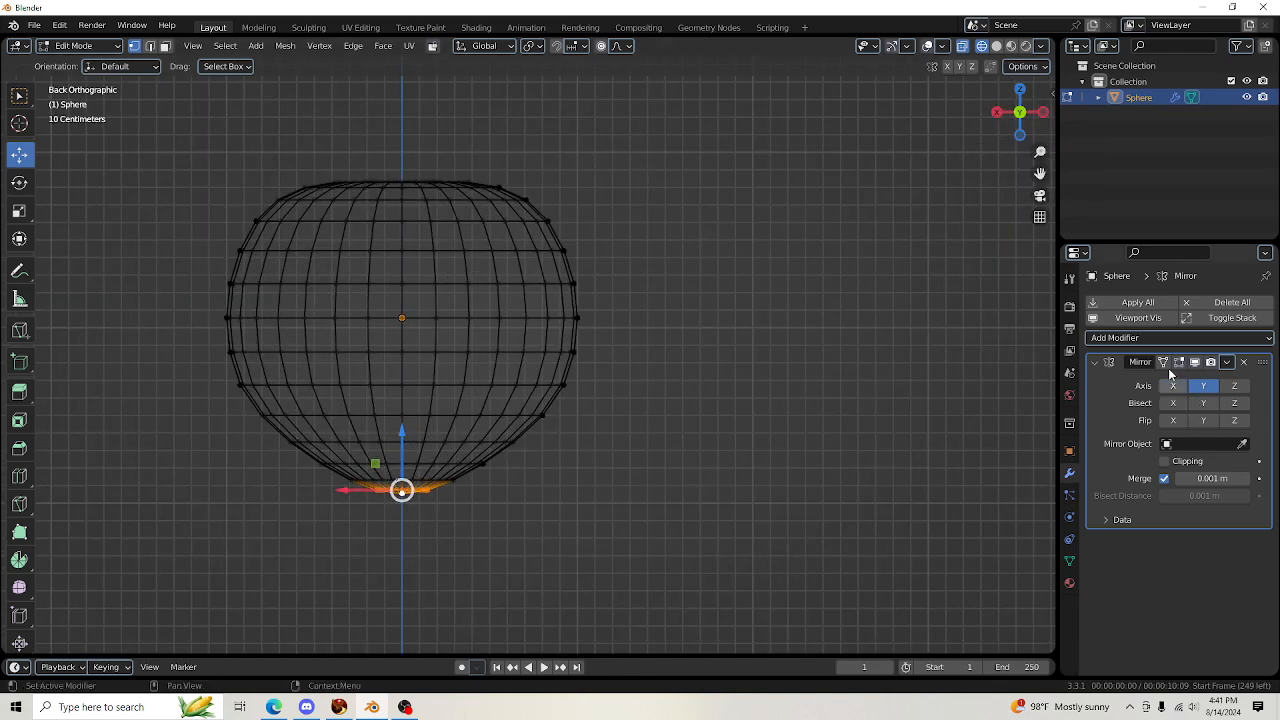
click(1019, 112)
scroll(815, 238, down, 3)
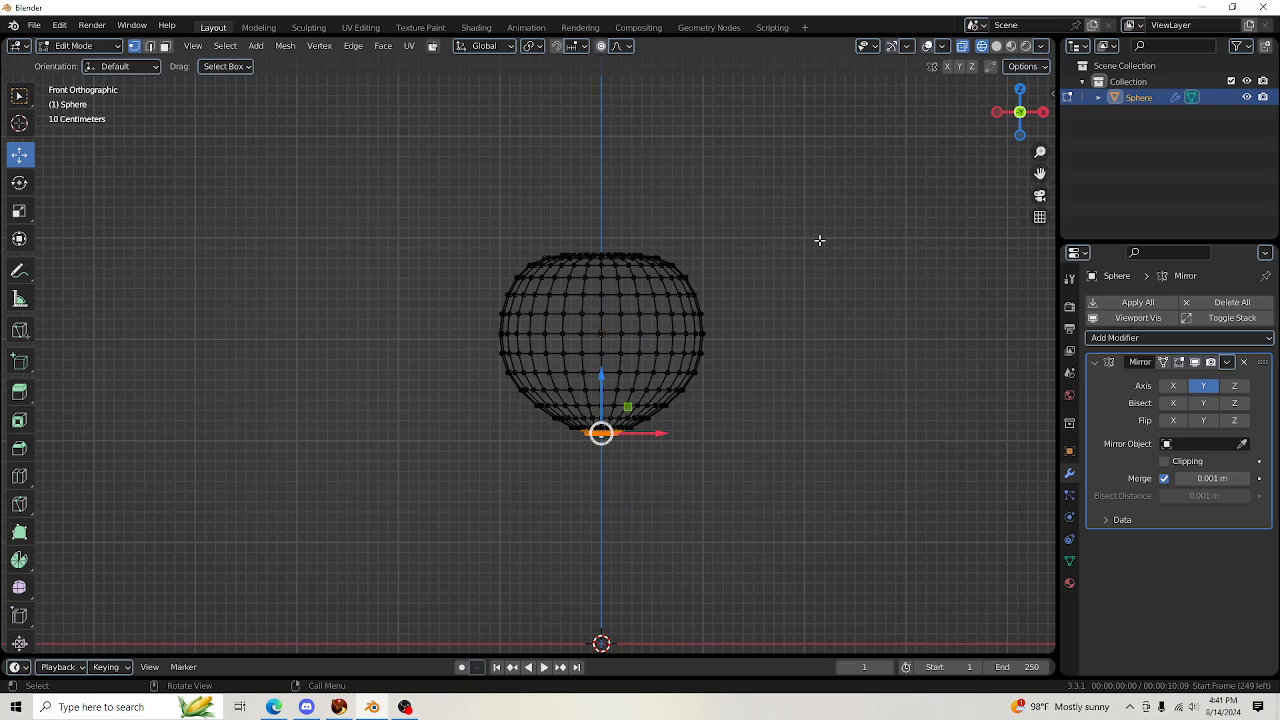
scroll(805, 290, up, 4)
drag(1040, 172, 1040, 172)
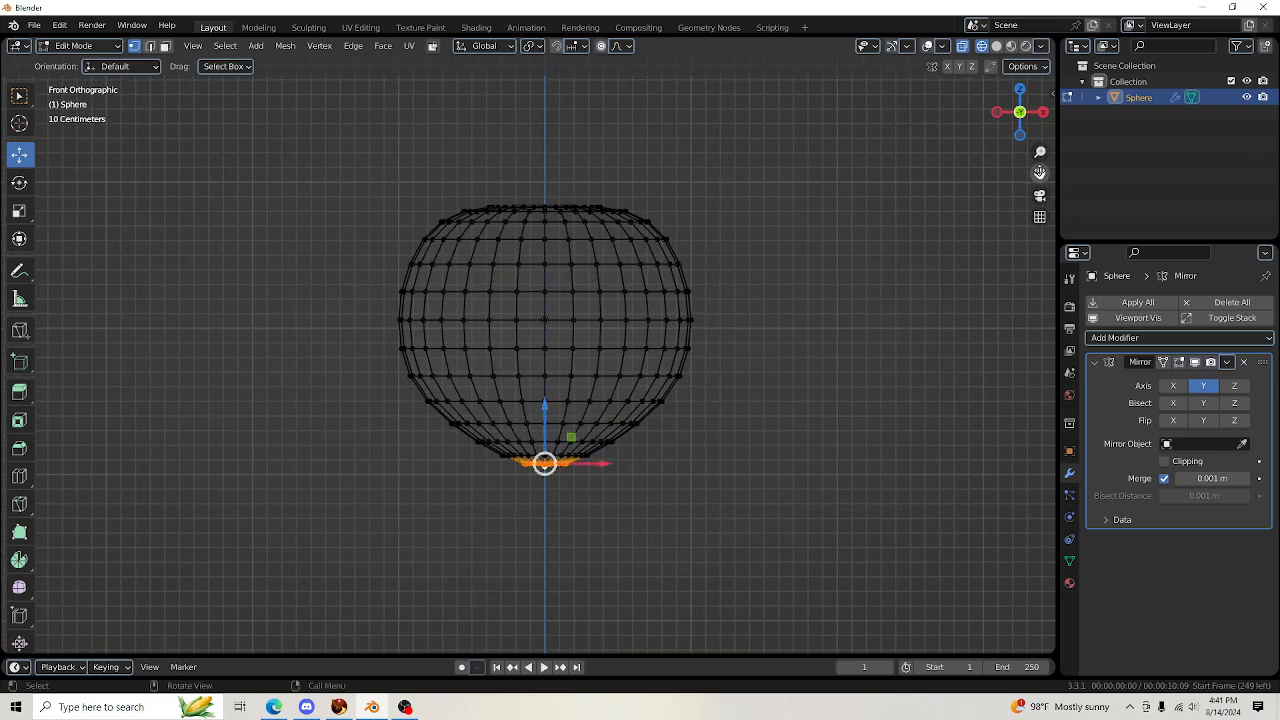
scroll(786, 266, down, 4)
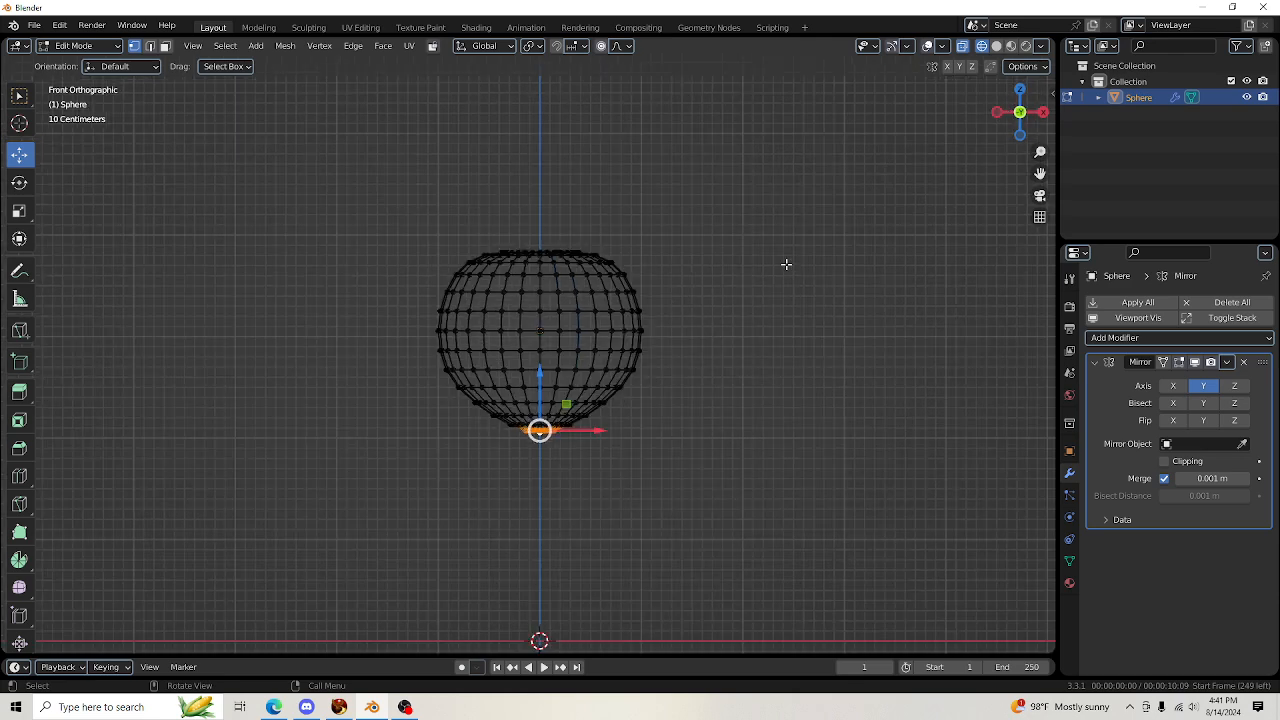
click(1019, 112)
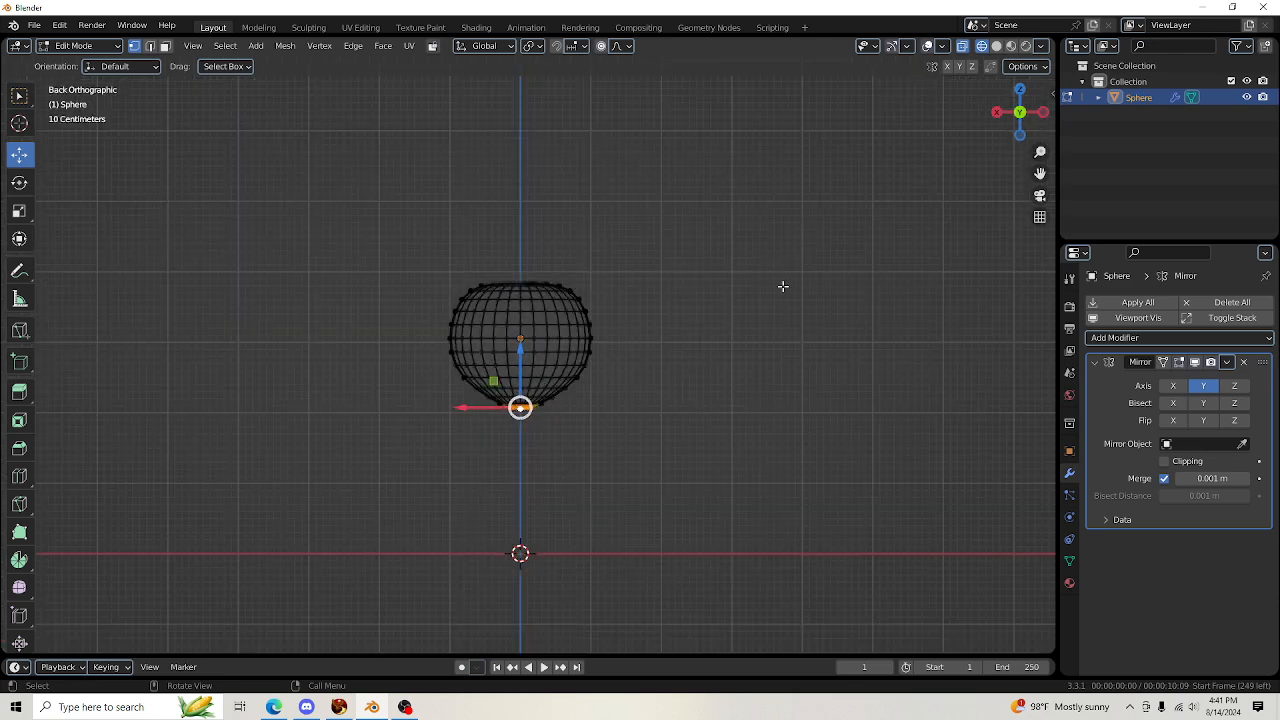
scroll(790, 288, down, 3)
scroll(691, 330, up, 4)
Select all vertices of the editable half and scale it down slightly along Y, Z and X
drag(1019, 112, 900, 110)
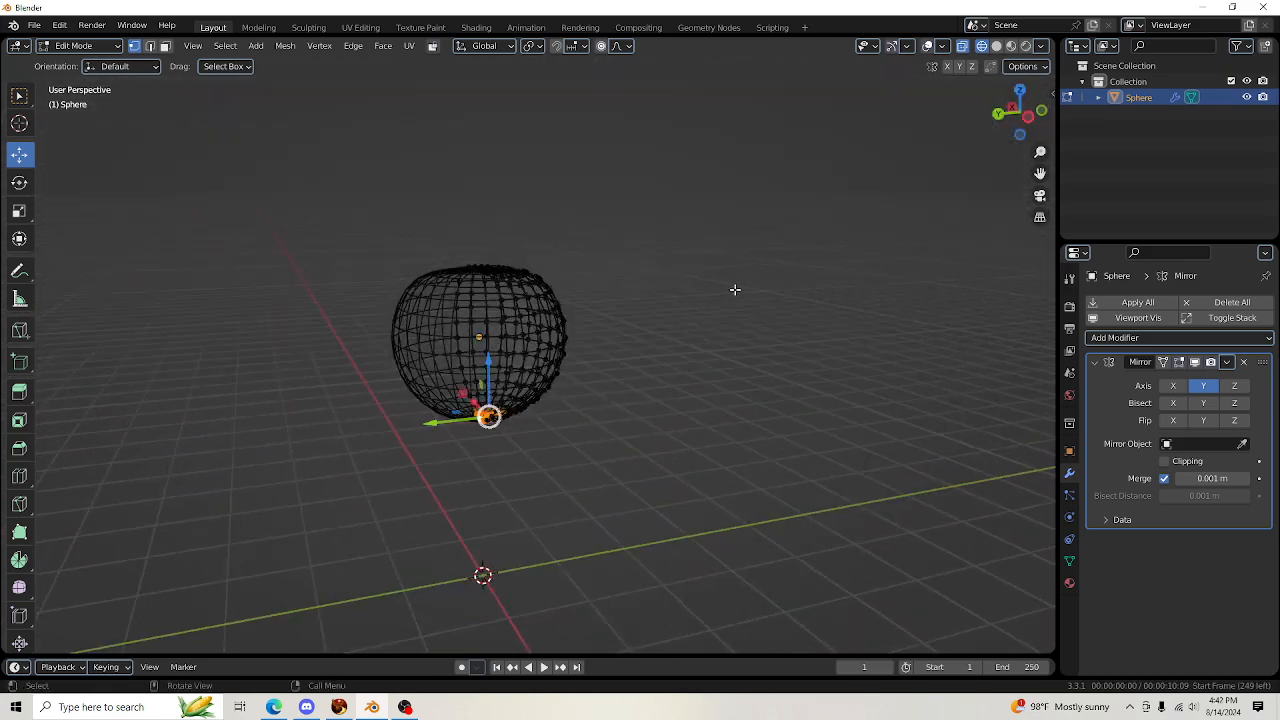
key(a)
scroll(734, 283, up, 2)
click(15, 214)
scroll(722, 368, up, 1)
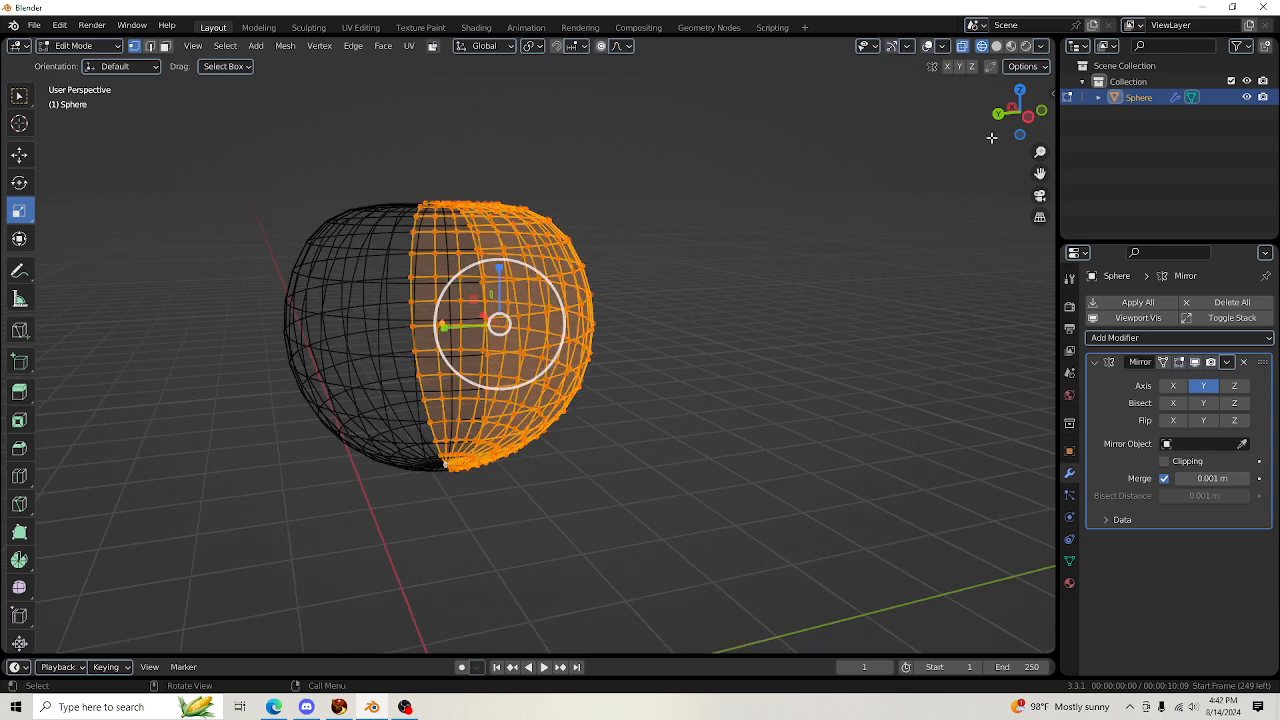
drag(1008, 125, 950, 100)
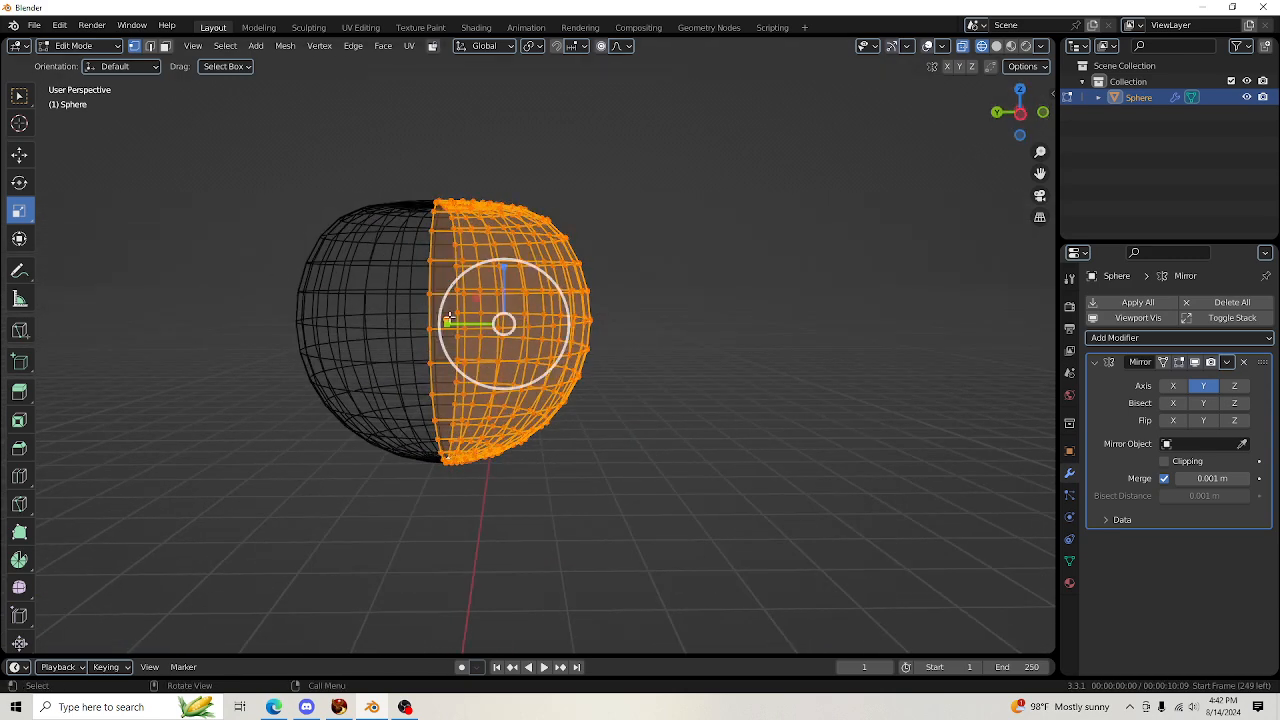
drag(455, 323, 470, 319)
drag(505, 275, 507, 290)
drag(1016, 125, 871, 183)
drag(593, 316, 573, 327)
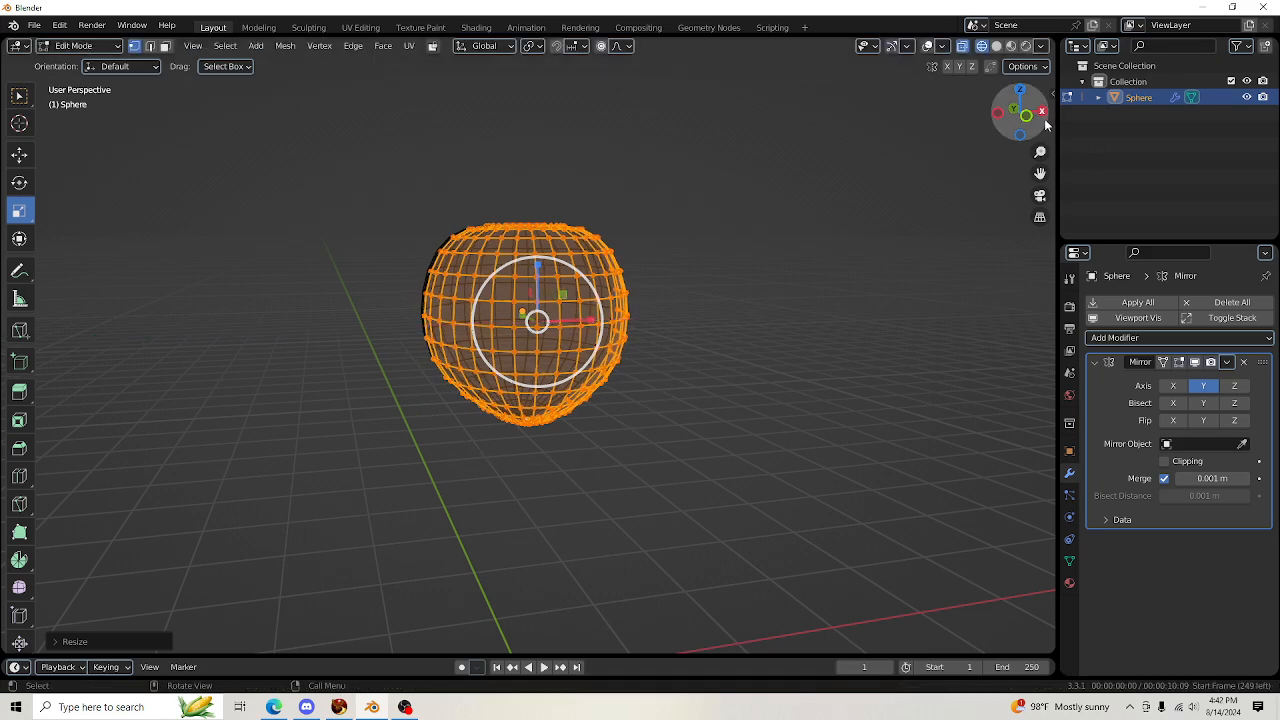
Move the selected half along Y towards the mirror plane to close the gap, and fine-tune its position at the seam
drag(1024, 114, 1229, 101)
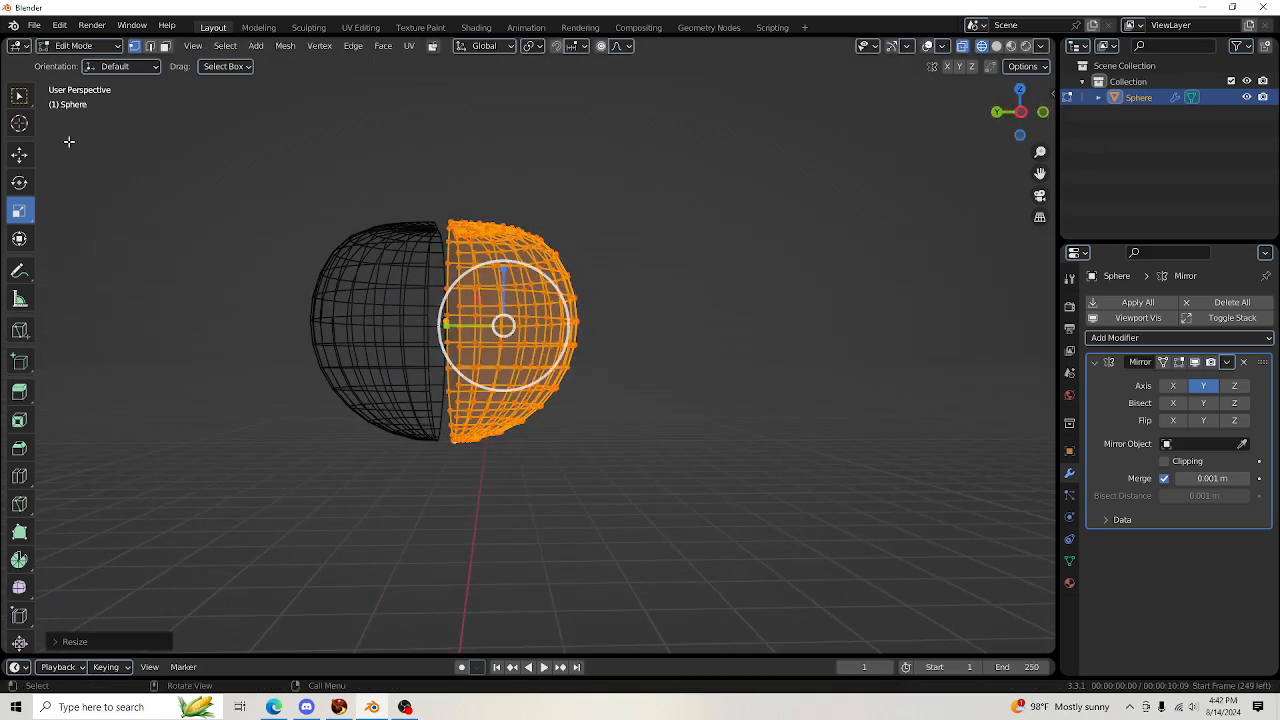
click(19, 155)
scroll(430, 312, up, 1)
drag(443, 320, 429, 320)
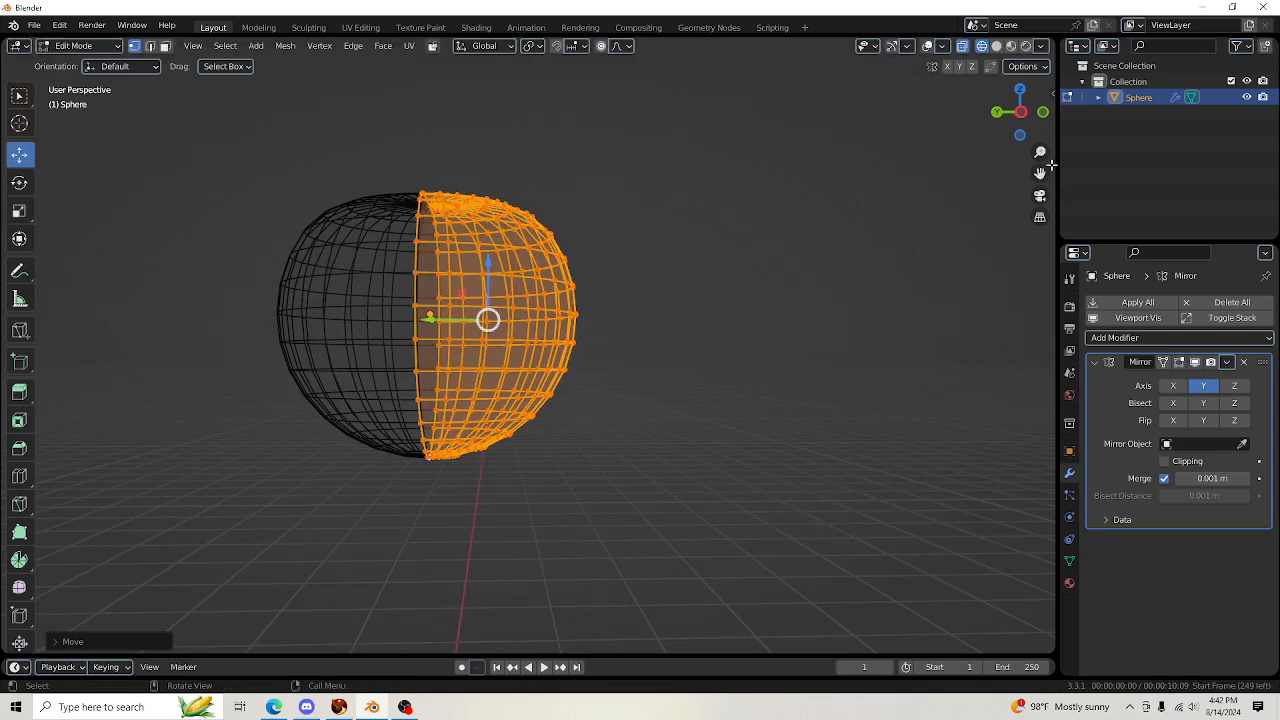
drag(1040, 173, 1134, 186)
scroll(569, 312, up, 5)
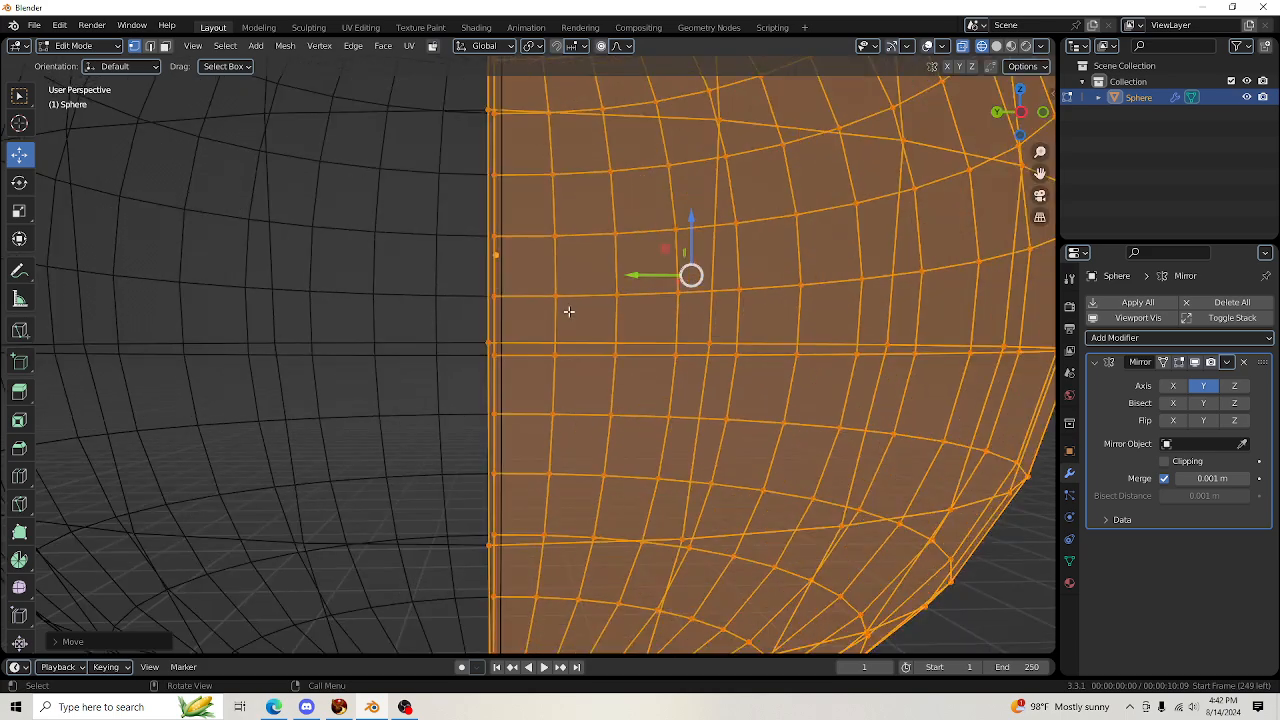
scroll(569, 312, up, 1)
drag(664, 263, 671, 262)
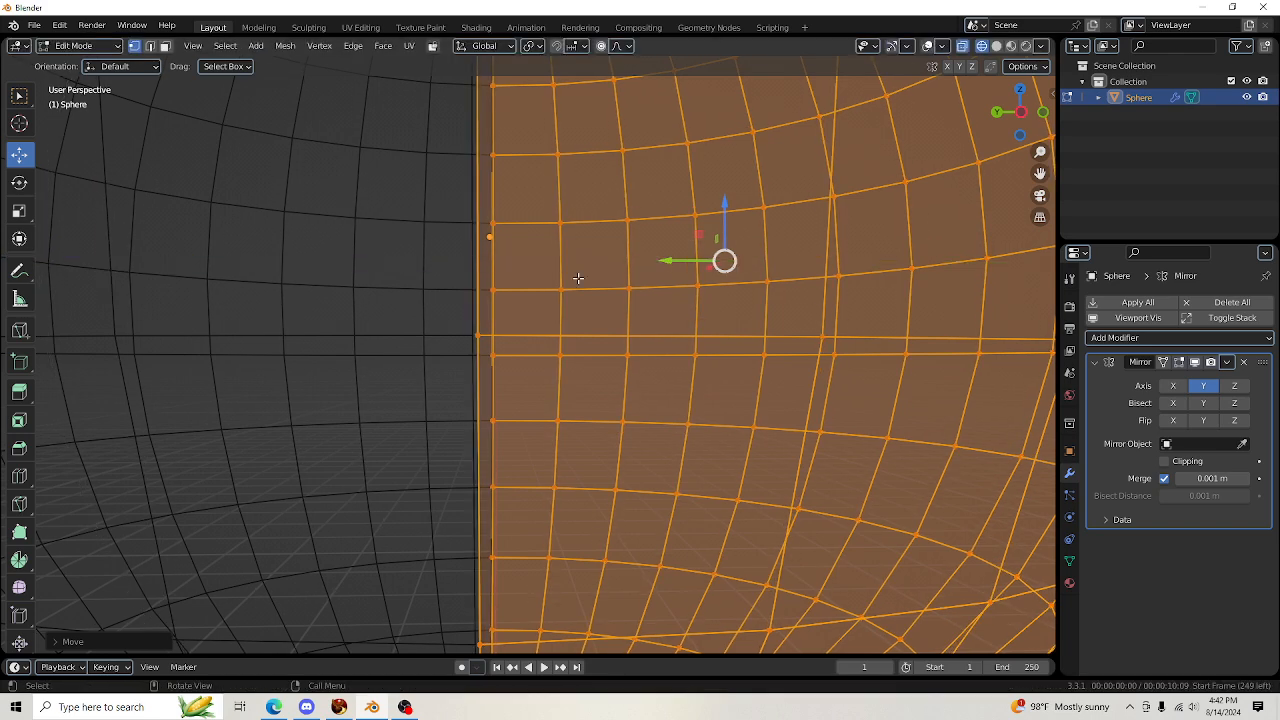
scroll(589, 279, down, 5)
scroll(643, 277, down, 3)
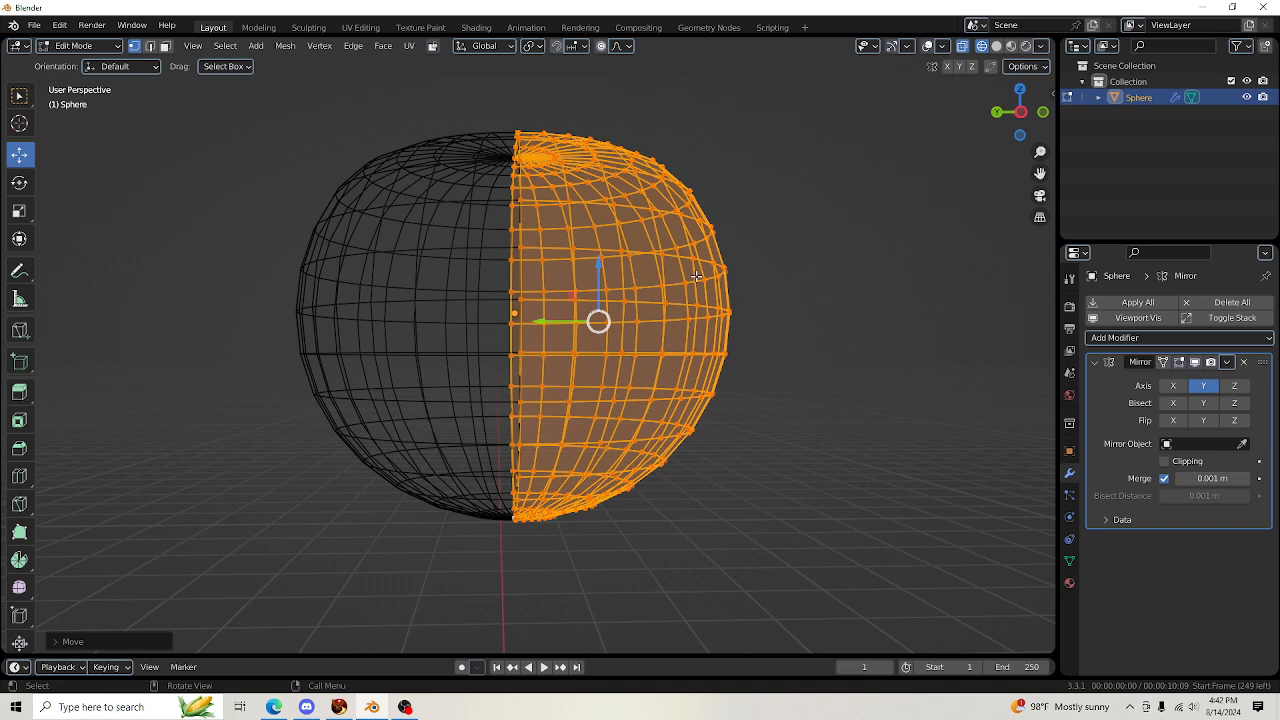
Switch the viewport to solid shading, inspect the seam, and nudge the selected half slightly along negative Y
click(996, 46)
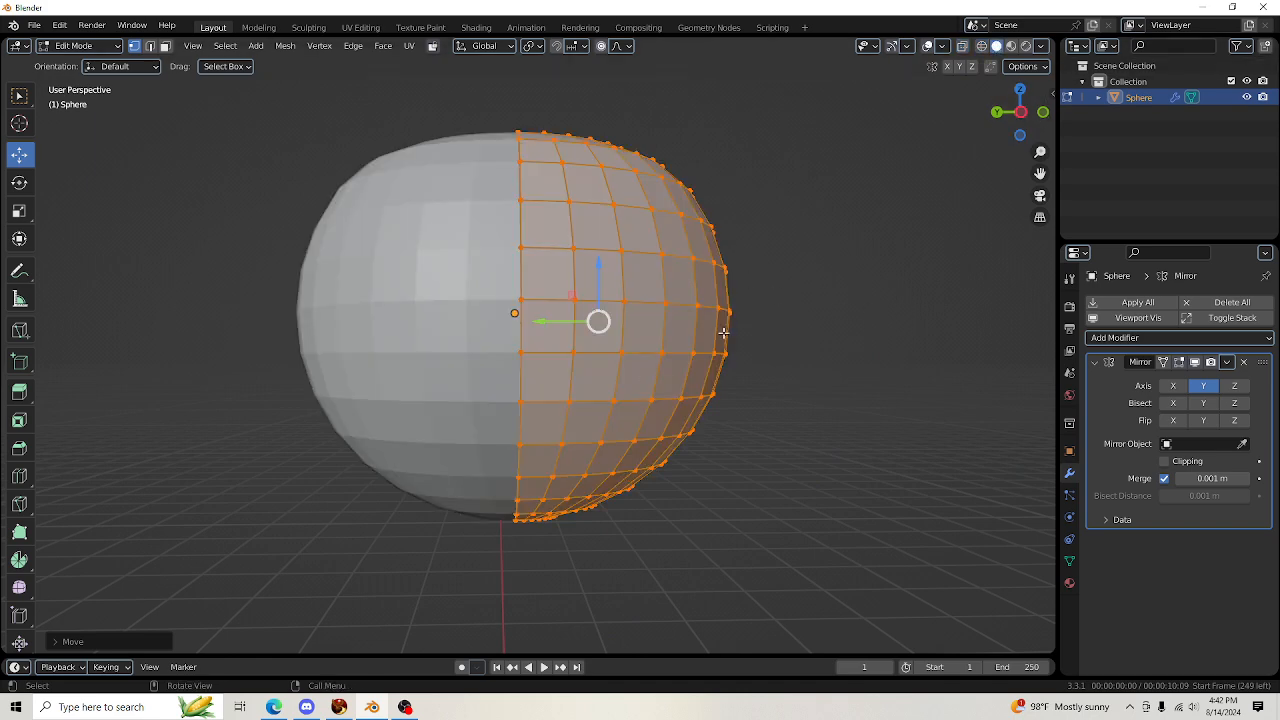
scroll(697, 380, up, 5)
drag(1020, 112, 1008, 116)
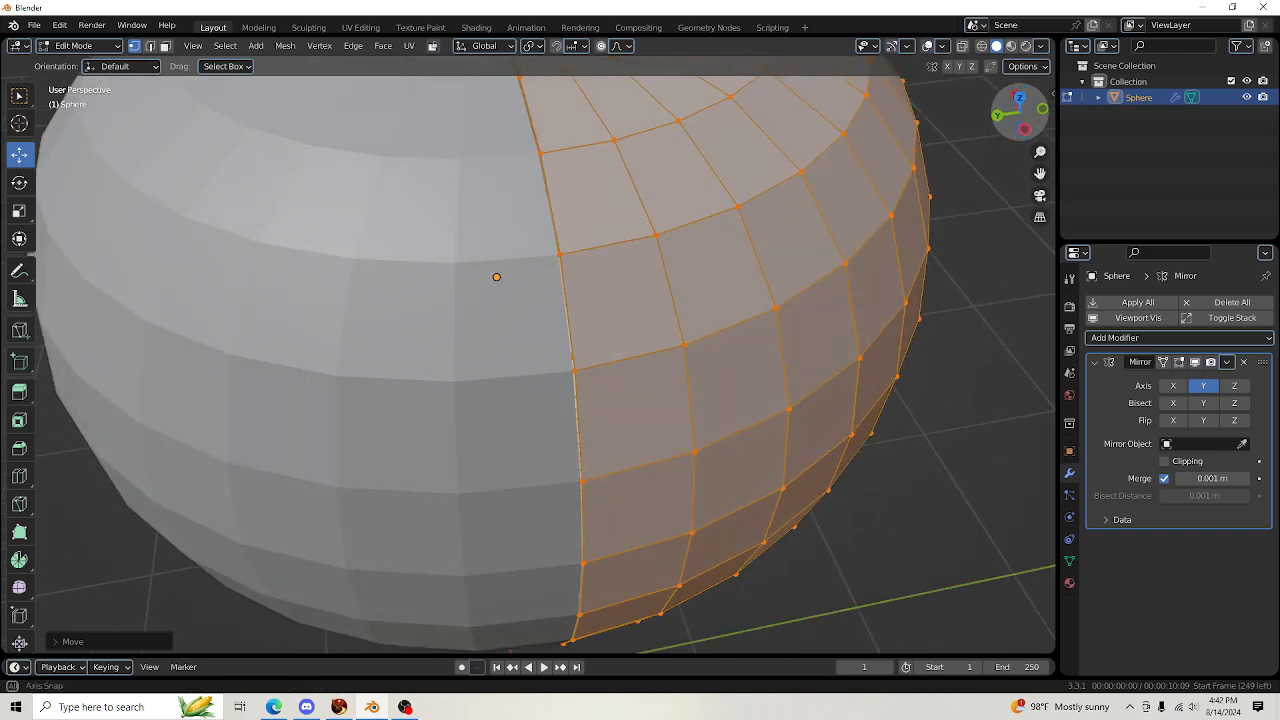
scroll(648, 266, down, 6)
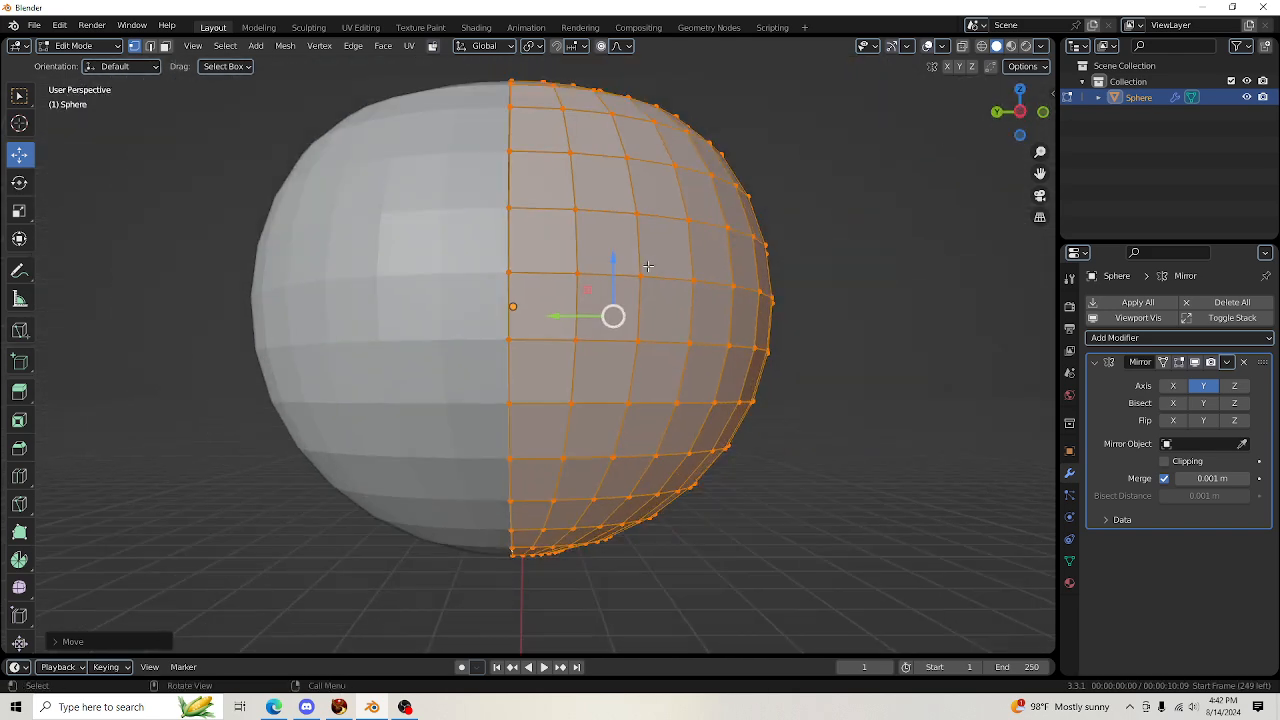
drag(567, 316, 575, 317)
Select the small cluster of adjacent vertices on top of the half, just outside the rings around the pole
click(787, 301)
mouse_move(1008, 112)
mouse_down()
mouse_move(1120, 270)
mouse_move(1165, 258)
mouse_move(985, 221)
mouse_move(970, 159)
mouse_move(780, 109)
mouse_move(640, 50)
mouse_move(580, 5)
mouse_move(665, 50)
mouse_move(955, 134)
mouse_move(1045, 175)
mouse_move(1092, 225)
mouse_move(1115, 229)
mouse_move(1073, 281)
mouse_move(1045, 235)
mouse_move(1017, 128)
mouse_up()
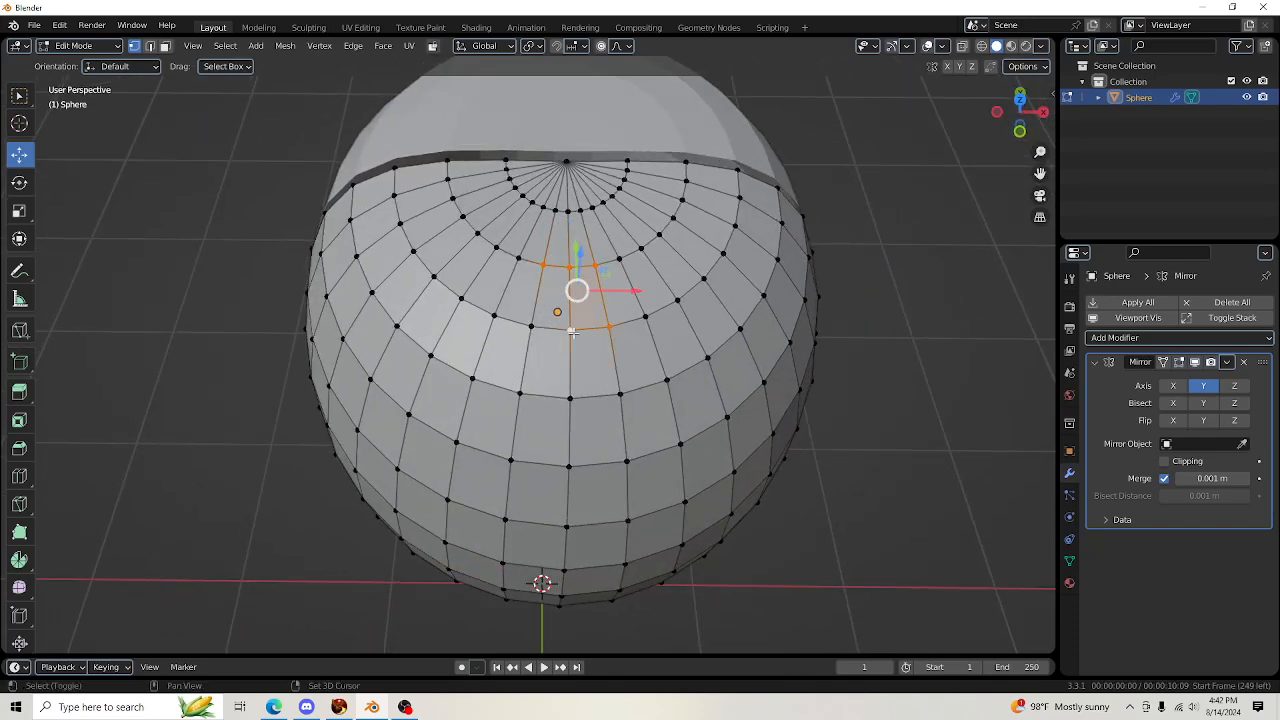
drag(1008, 125, 814, 10)
drag(1040, 173, 1008, 377)
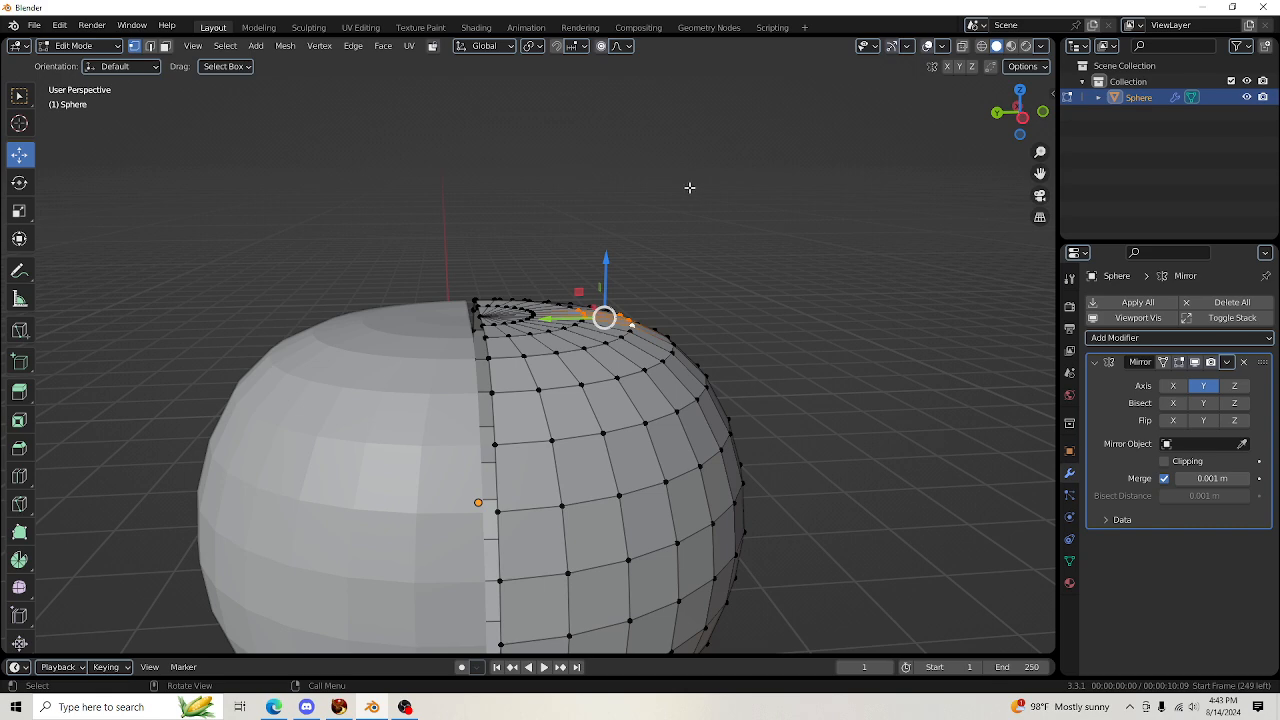
Try to raise the selected top vertices along Z with proportional editing, and undo the move
scroll(689, 188, up, 2)
drag(646, 248, 645, 224)
key(ctrl+z)
key(ctrl+z)
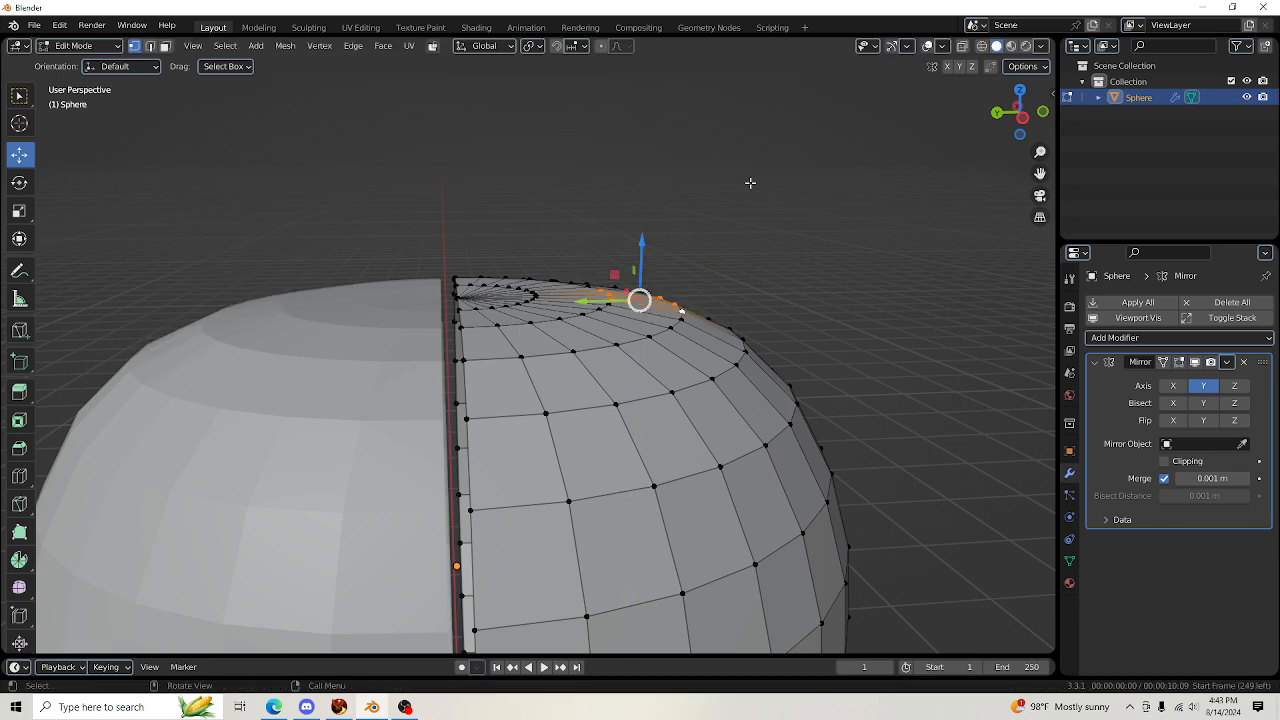
Turn proportional editing off and extrude the selected top region outward by about 0.17 m and again by about 0.13 m
key(e)
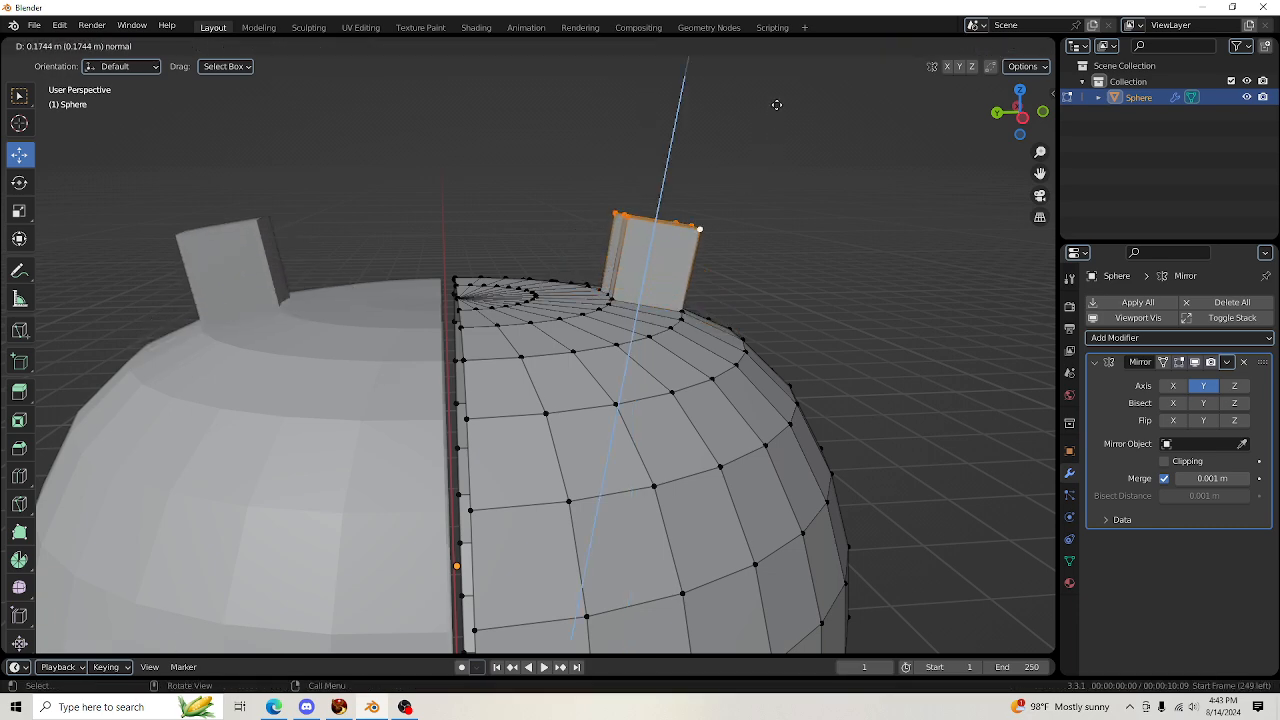
click(776, 104)
drag(1018, 110, 1118, 45)
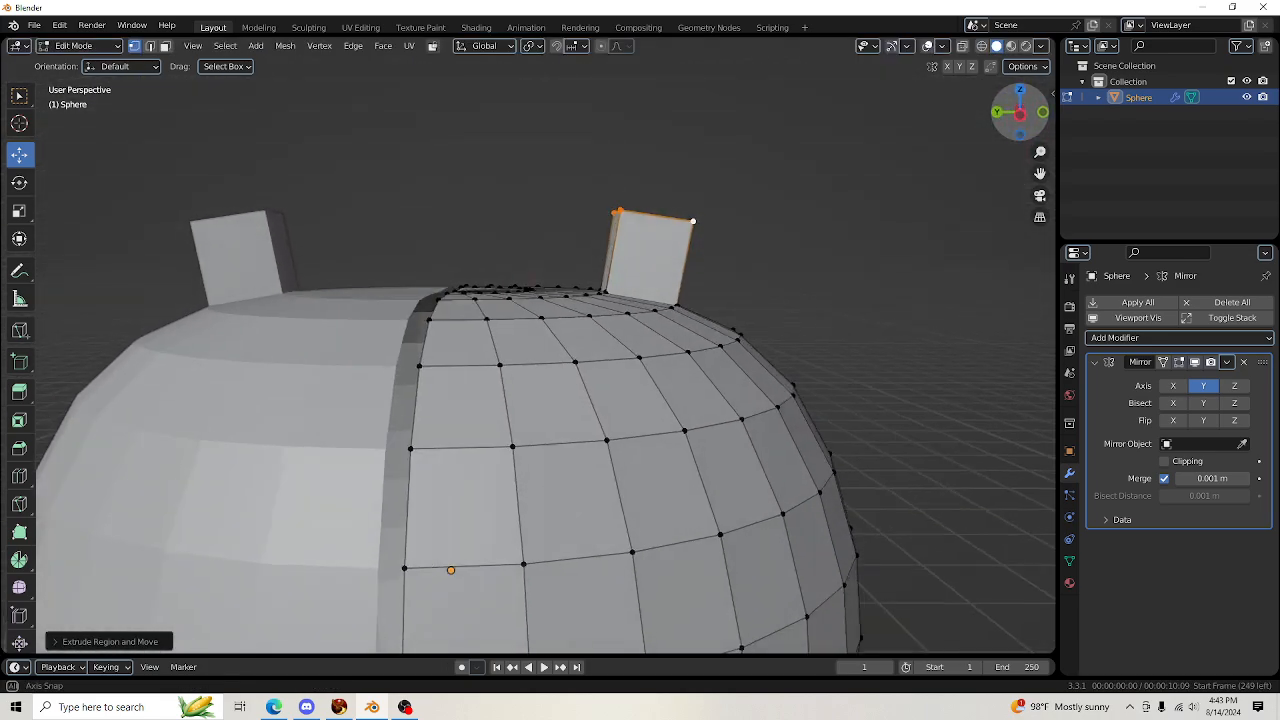
scroll(722, 160, down, 3)
key(e)
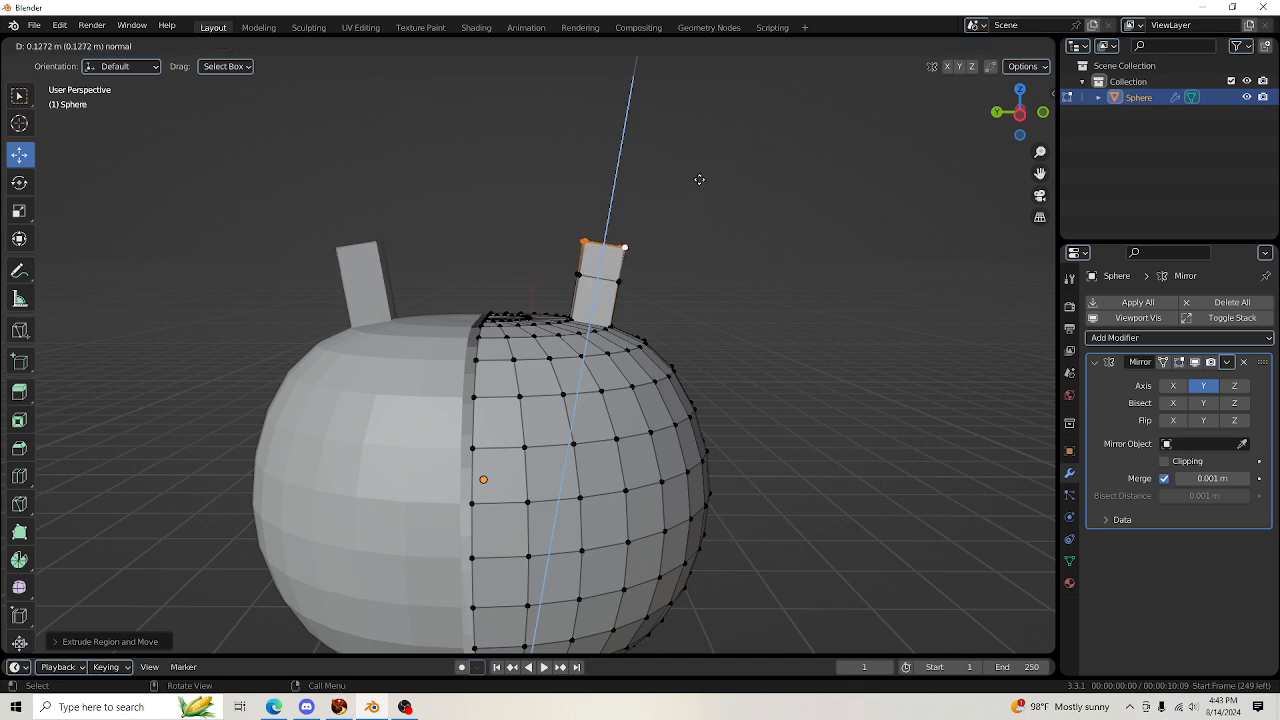
click(700, 181)
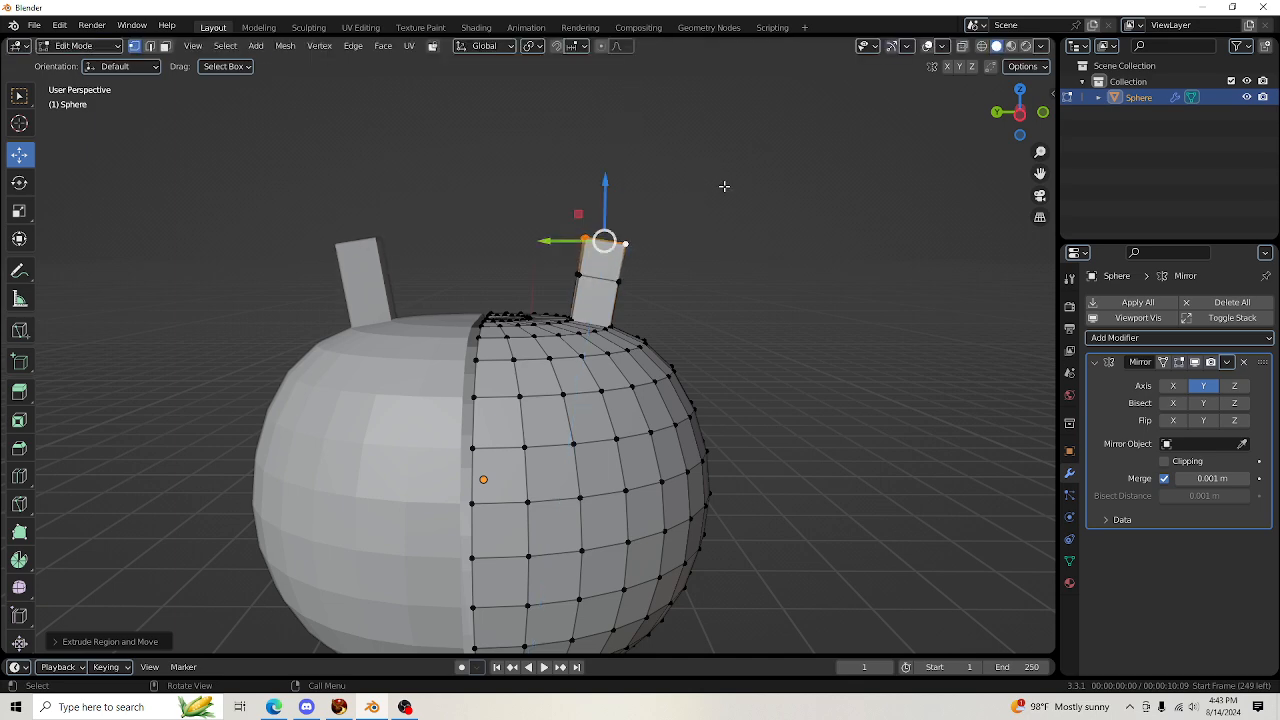
In the right orthographic view, rotate the extruded ear tip inward and nudge it along Y and Z
click(1019, 113)
key(r)
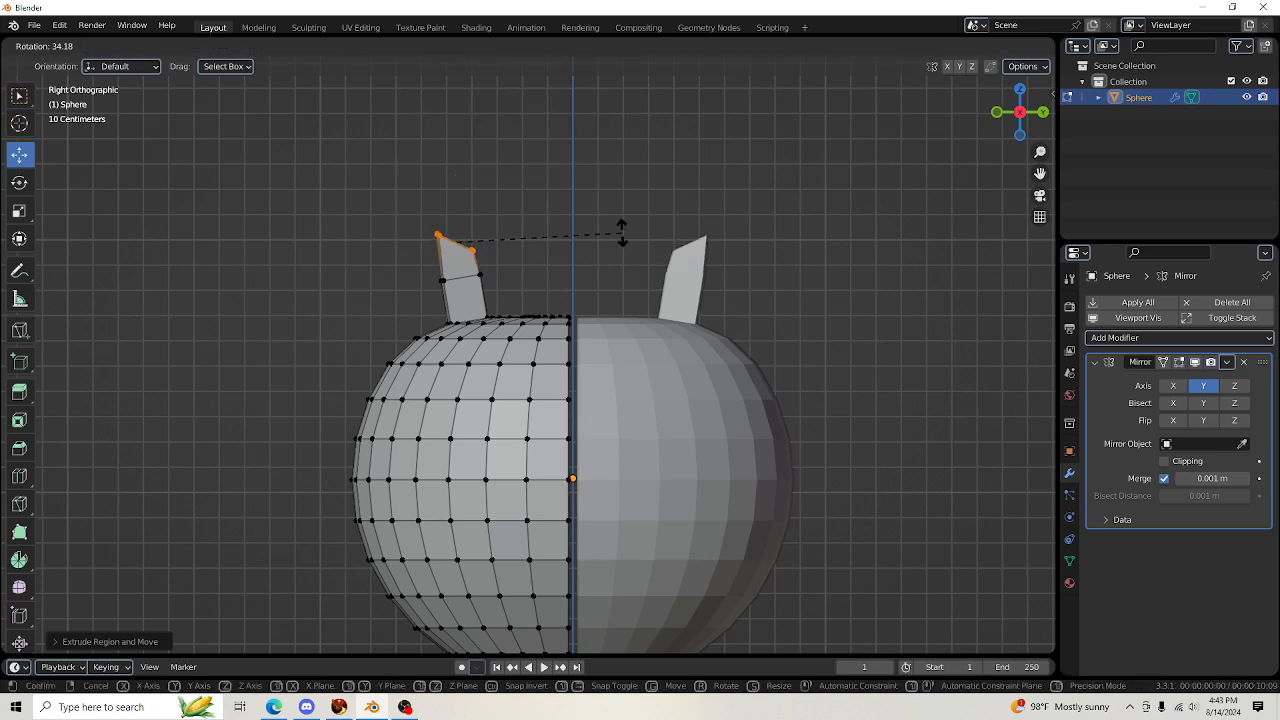
click(621, 233)
drag(512, 243, 529, 243)
key(r)
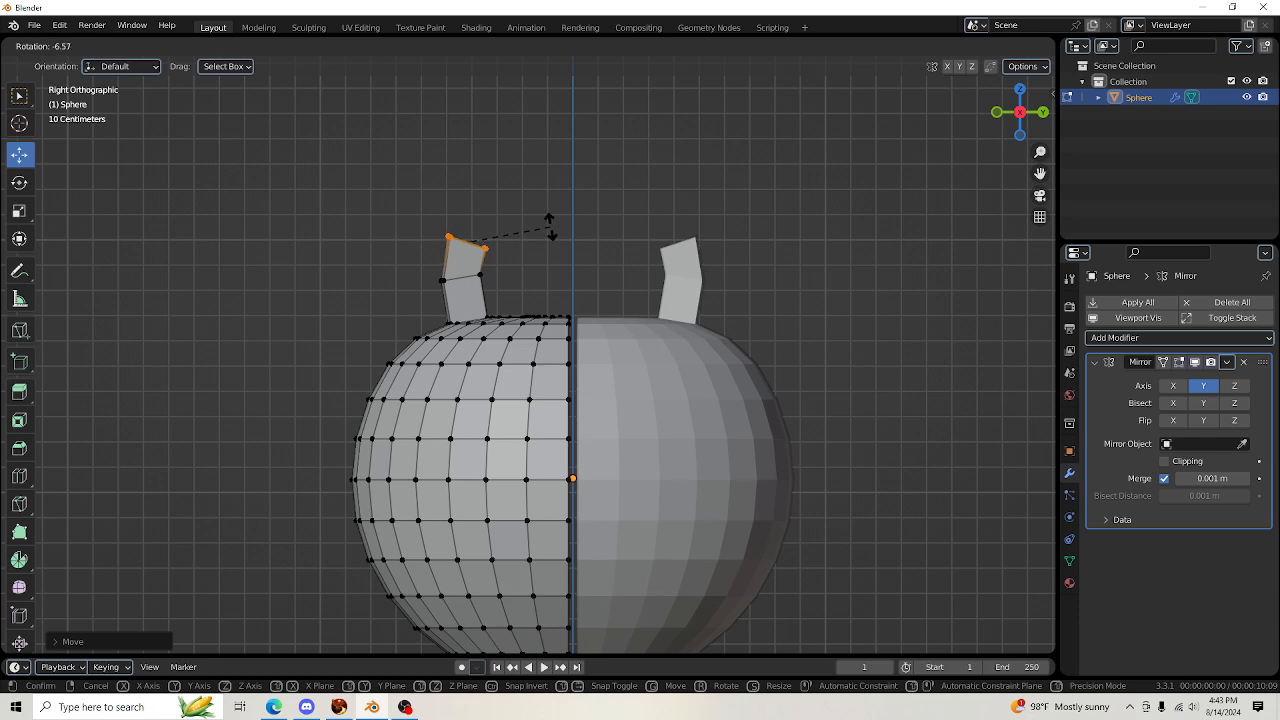
click(548, 255)
drag(471, 197, 471, 205)
Extrude the ear tip by about 0.09 m and rotate the new end slightly further inward
key(e)
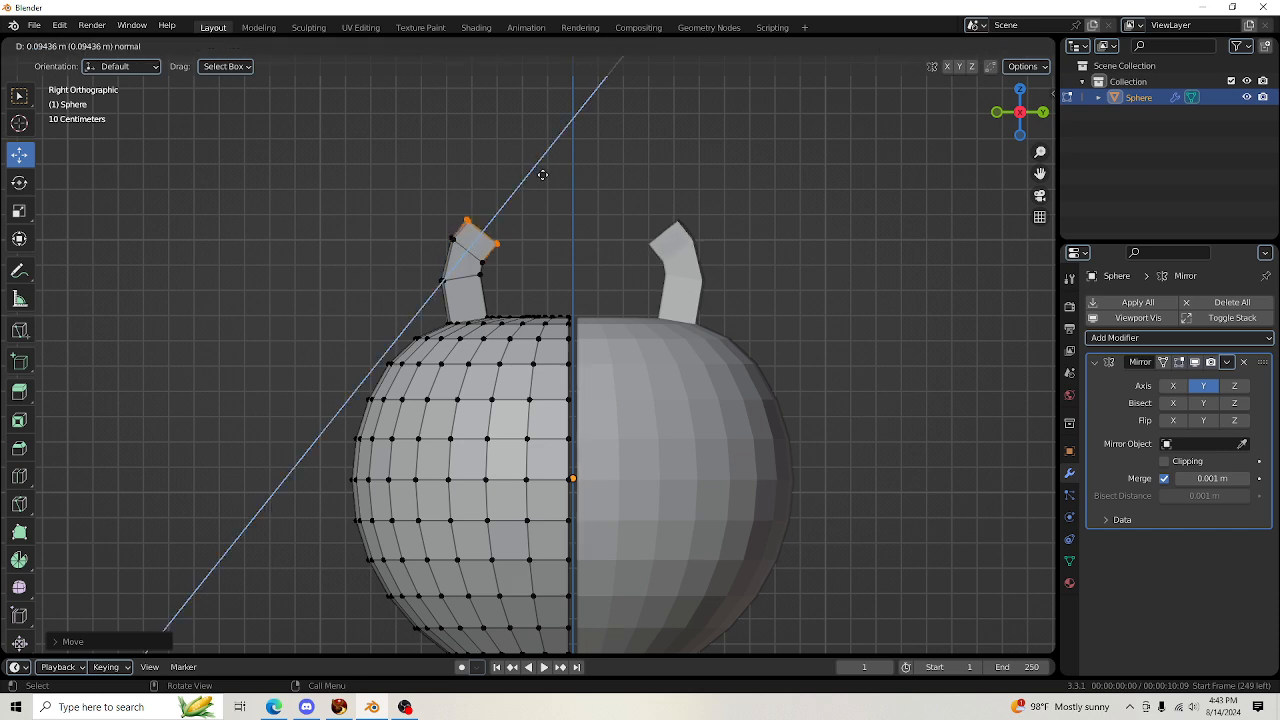
click(542, 175)
key(r)
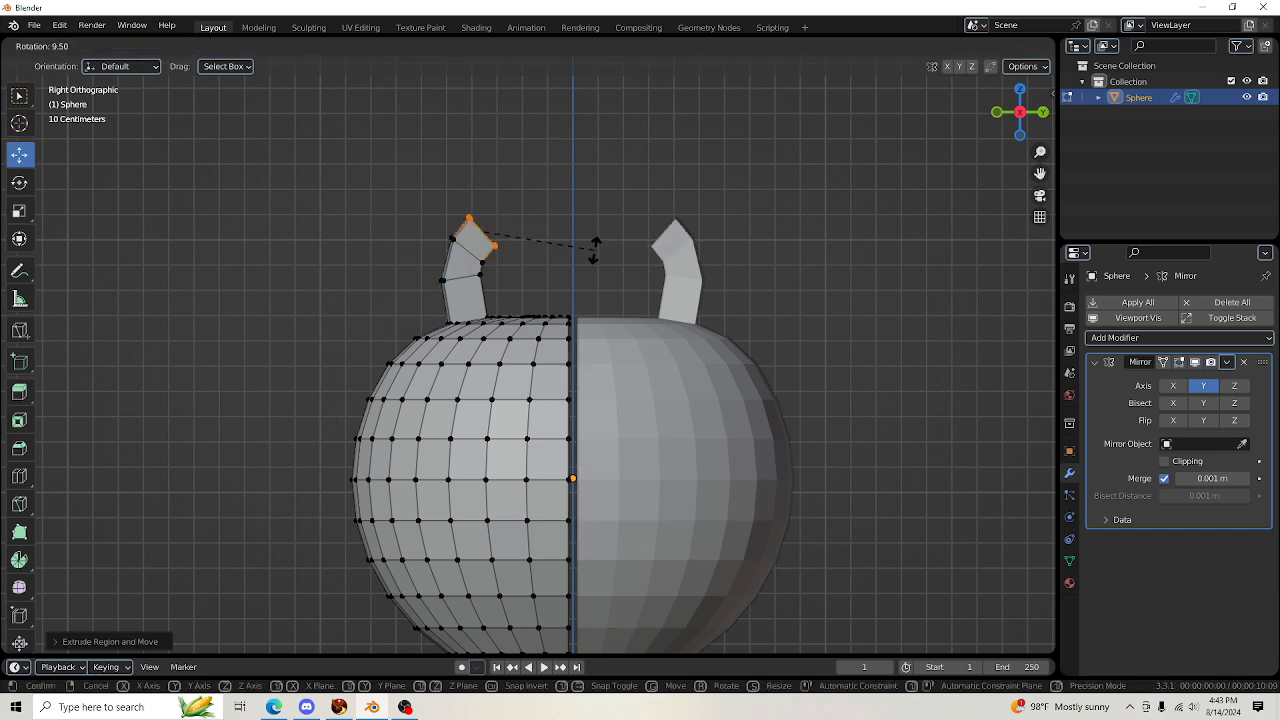
click(594, 255)
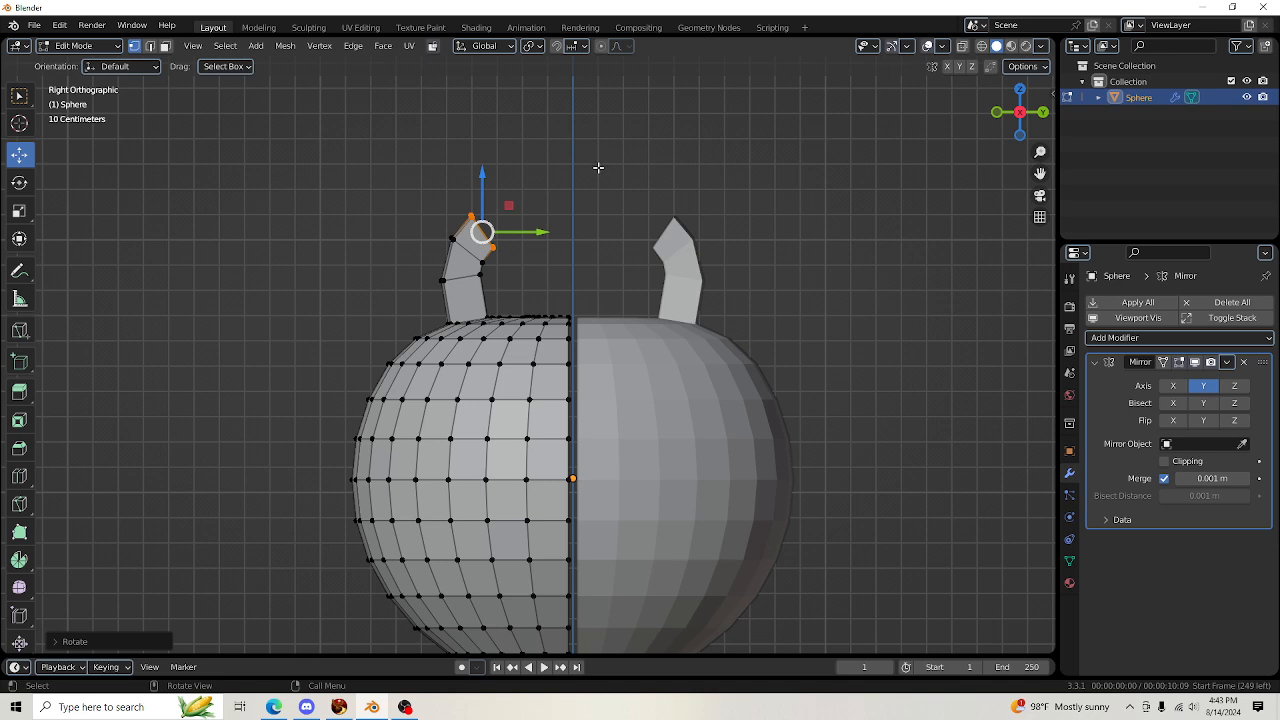
Extrude the ear tip again by about 0.14 m and rotate its end by about 25 degrees
scroll(598, 167, up, 1)
key(e)
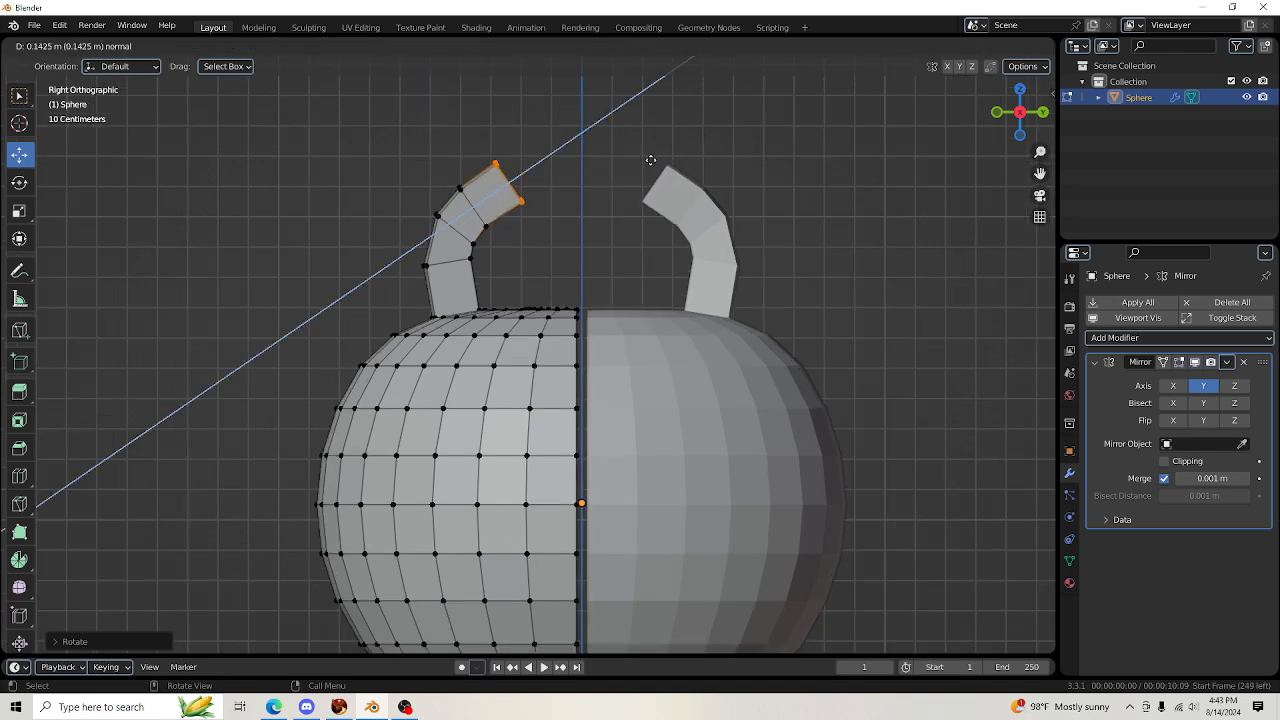
click(652, 159)
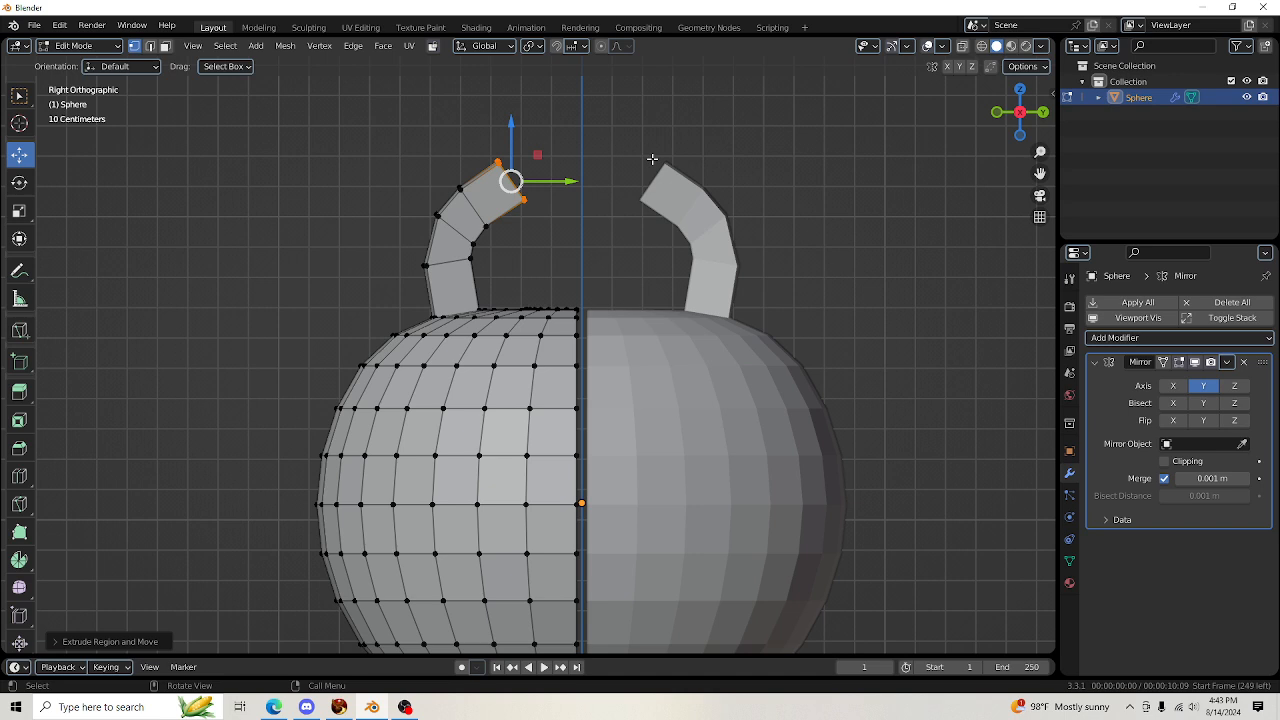
key(r)
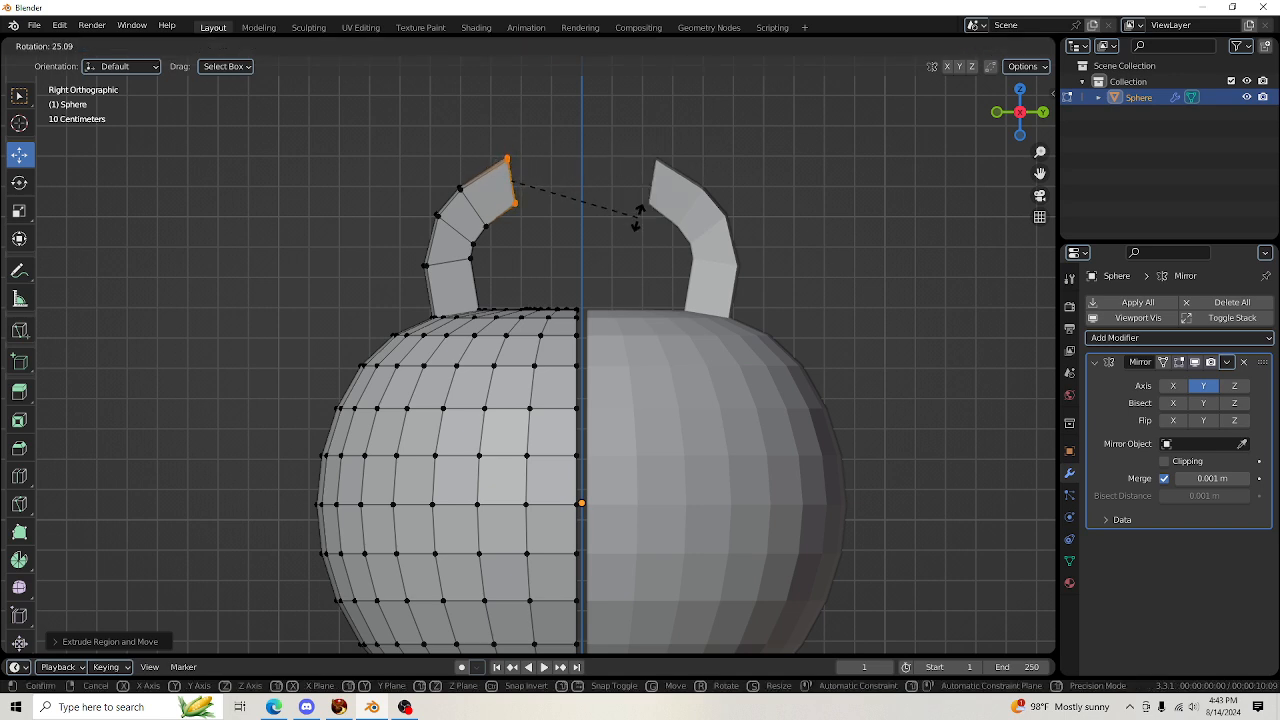
click(637, 214)
Clear the selection and examine the curved mirrored ears in wireframe before returning to solid shading
scroll(654, 178, down, 3)
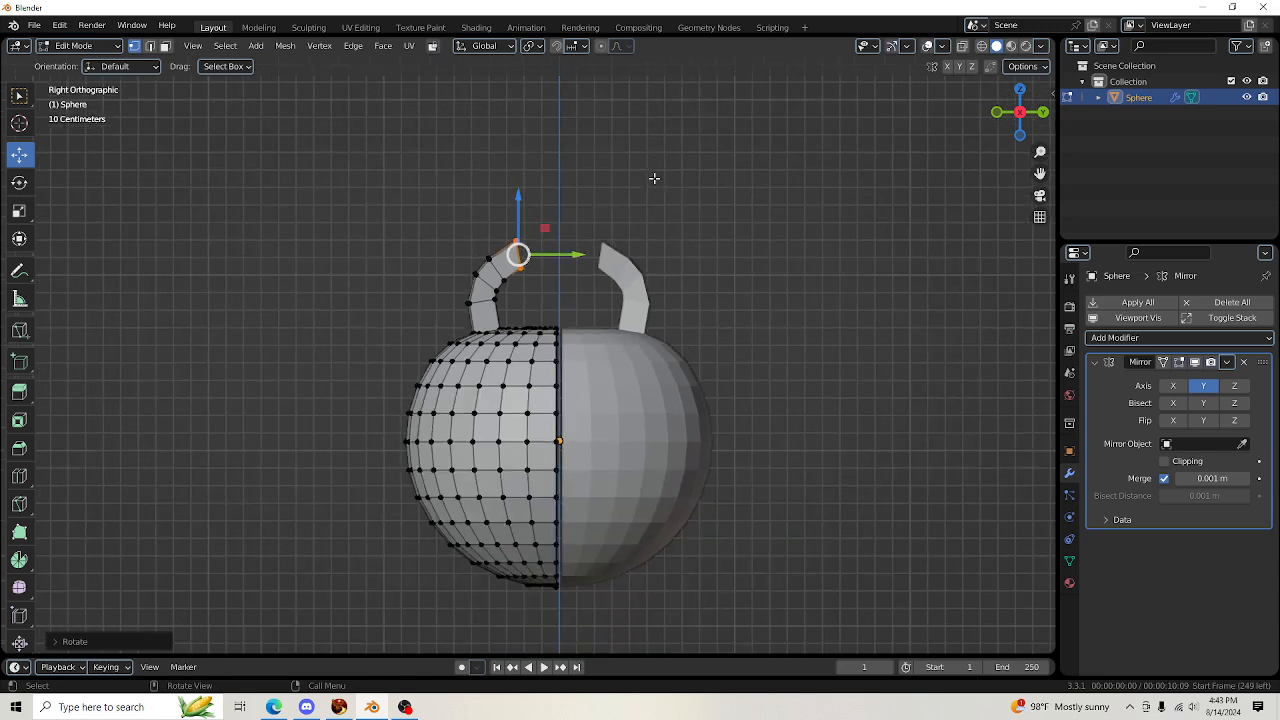
scroll(654, 178, up, 2)
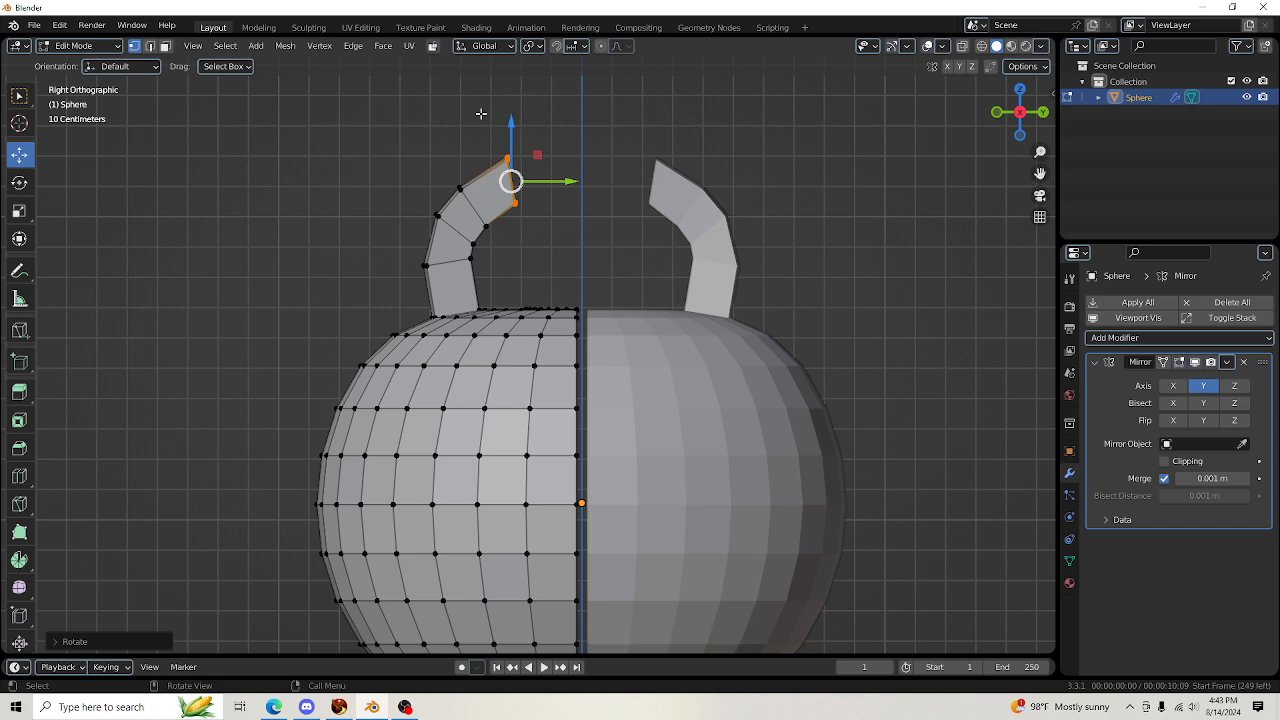
scroll(460, 309, down, 2)
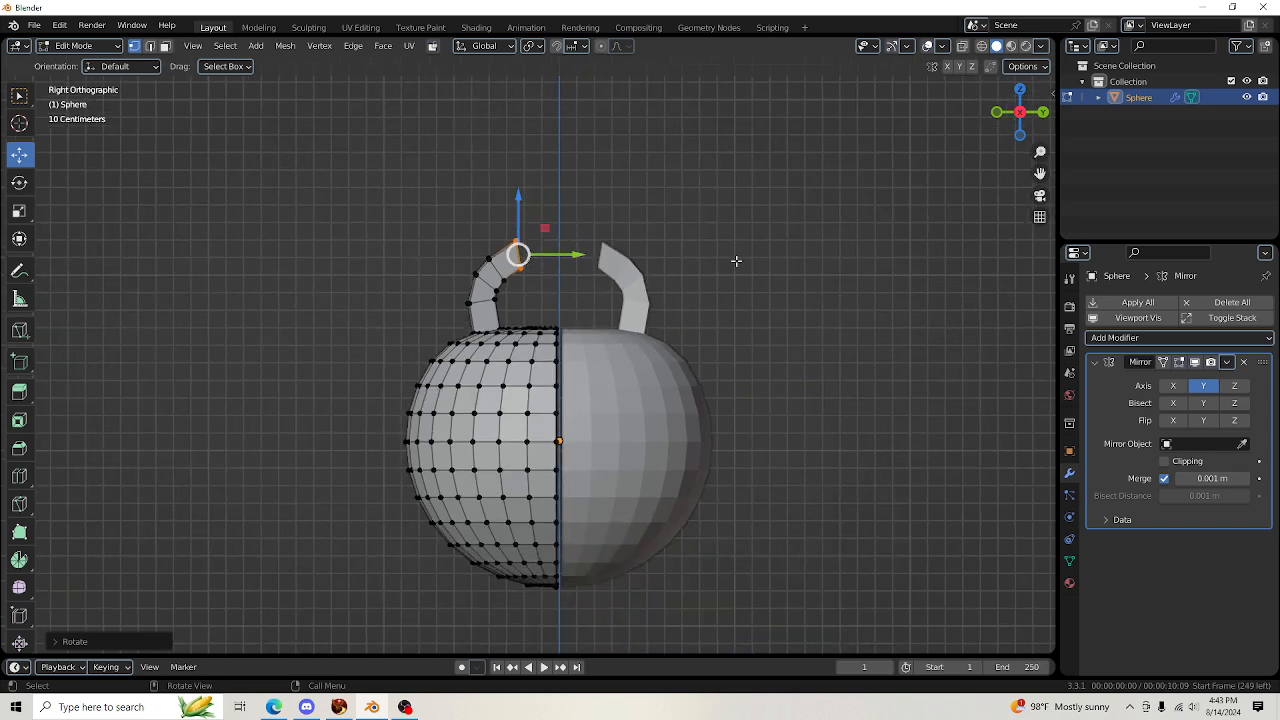
scroll(736, 261, up, 2)
click(981, 46)
click(896, 153)
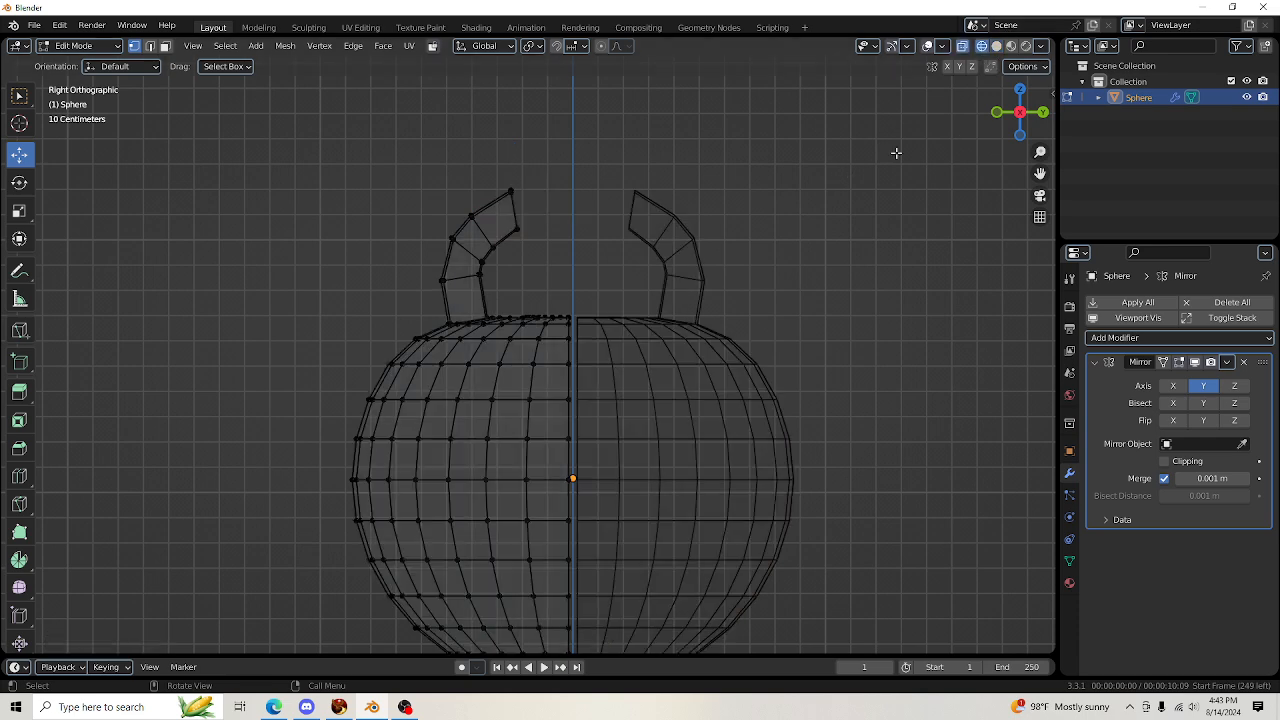
click(997, 46)
Delete the end faces at the tip of the ear in face select mode
drag(983, 113, 945, 190)
scroll(579, 146, up, 2)
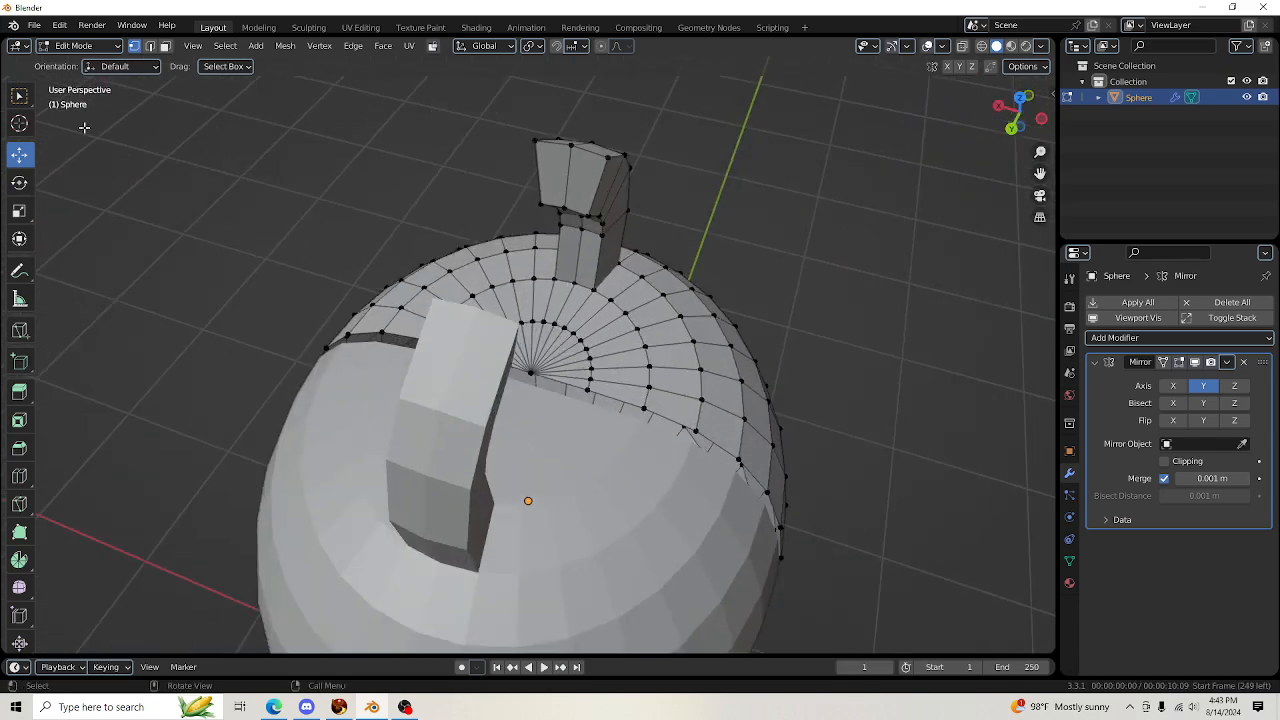
click(551, 171)
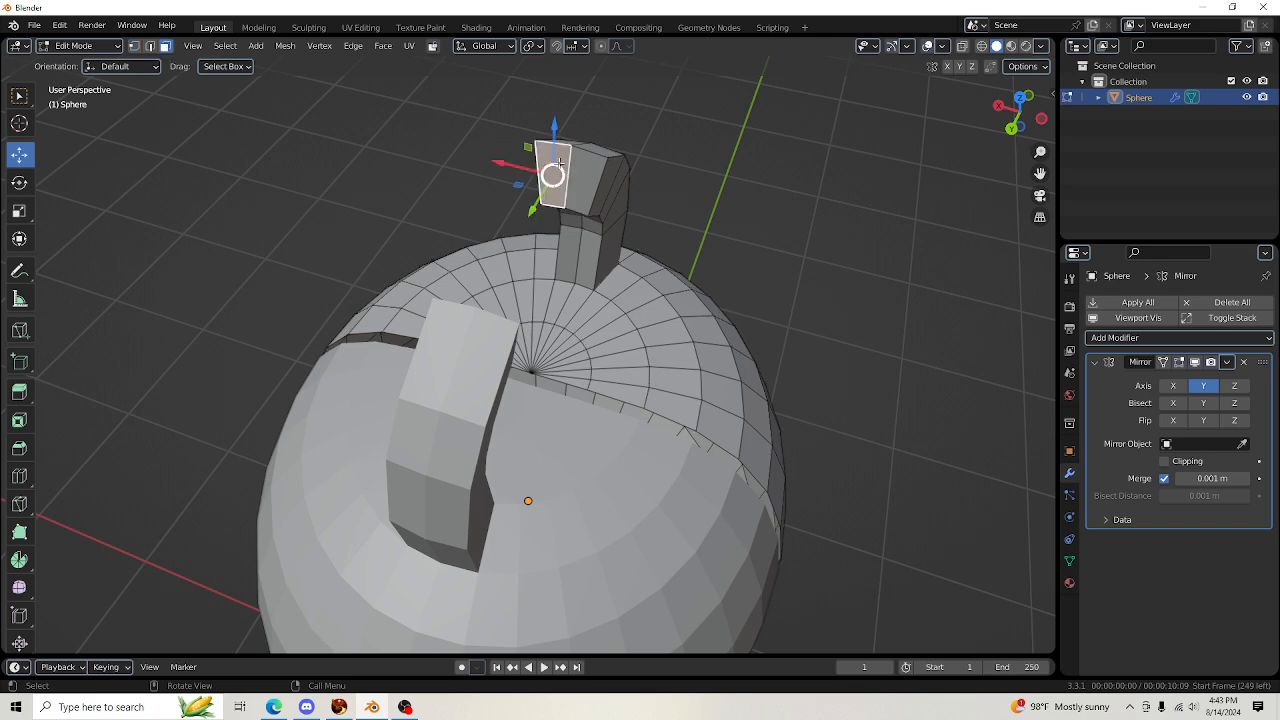
key(x)
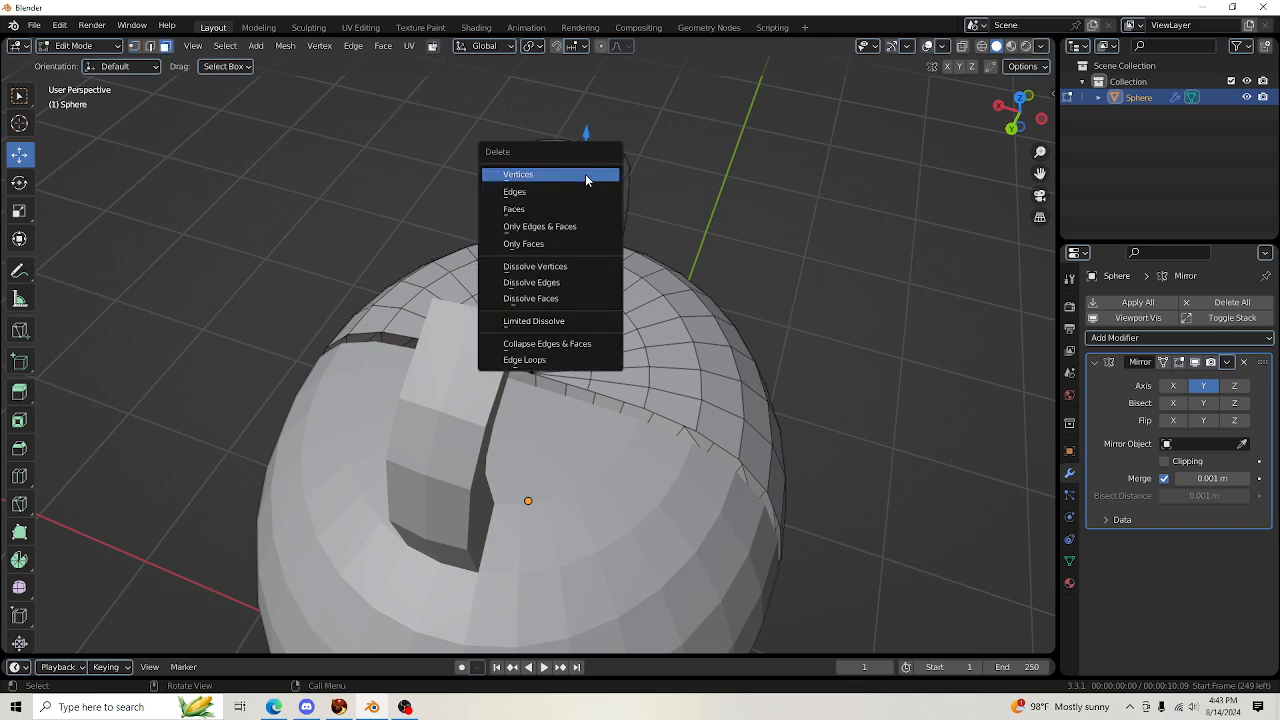
click(544, 208)
click(548, 164)
key(x)
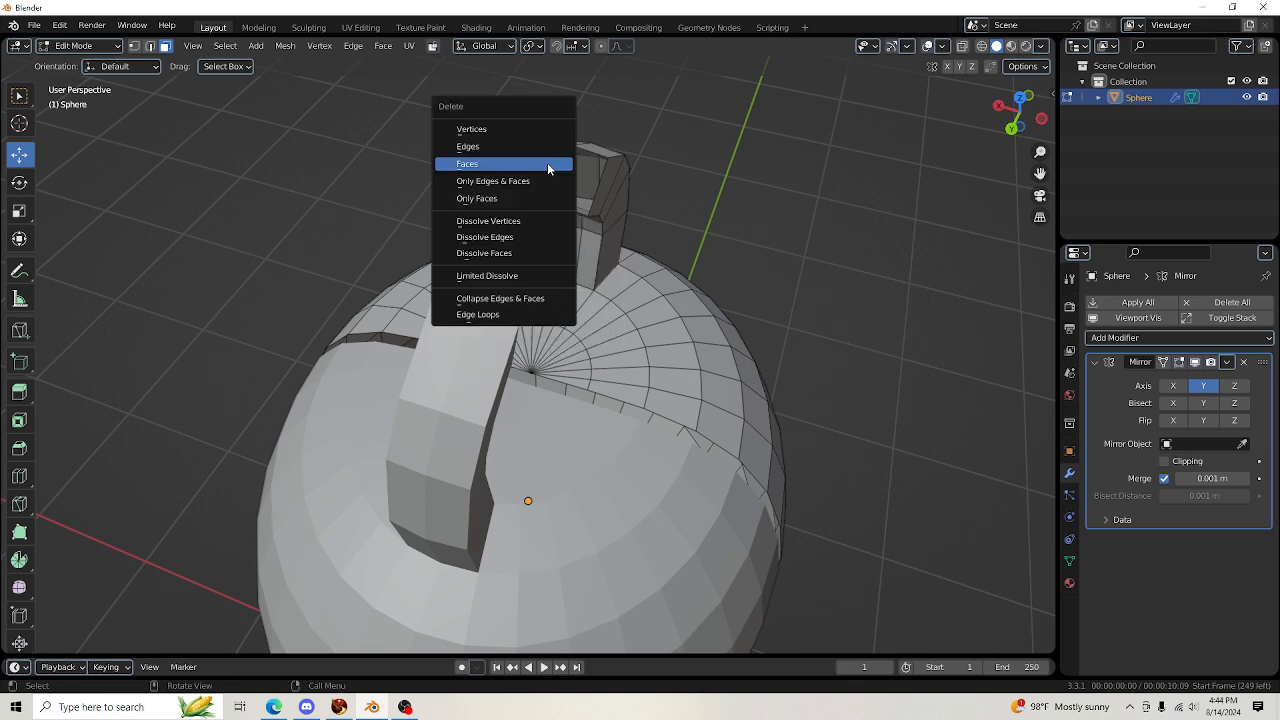
click(511, 165)
Try out face selection on individual faces along the ear's side and on the upper head
drag(1016, 110, 1044, 114)
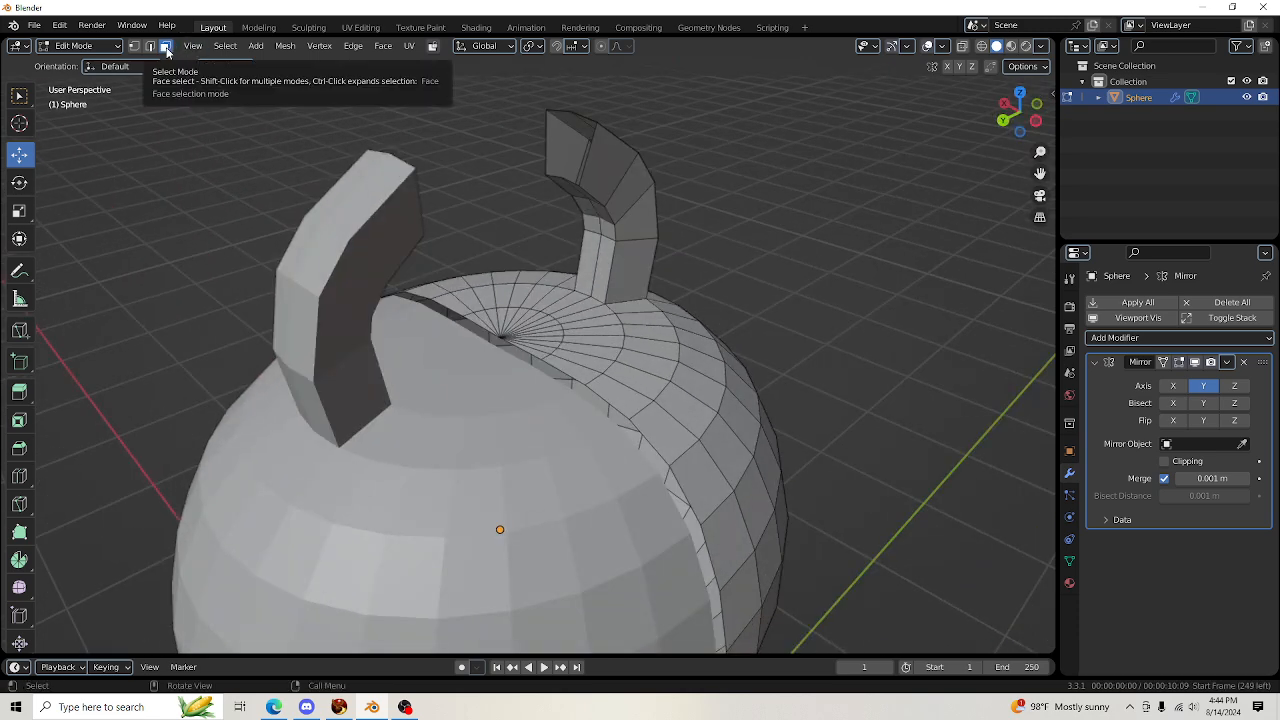
click(603, 160)
click(650, 202)
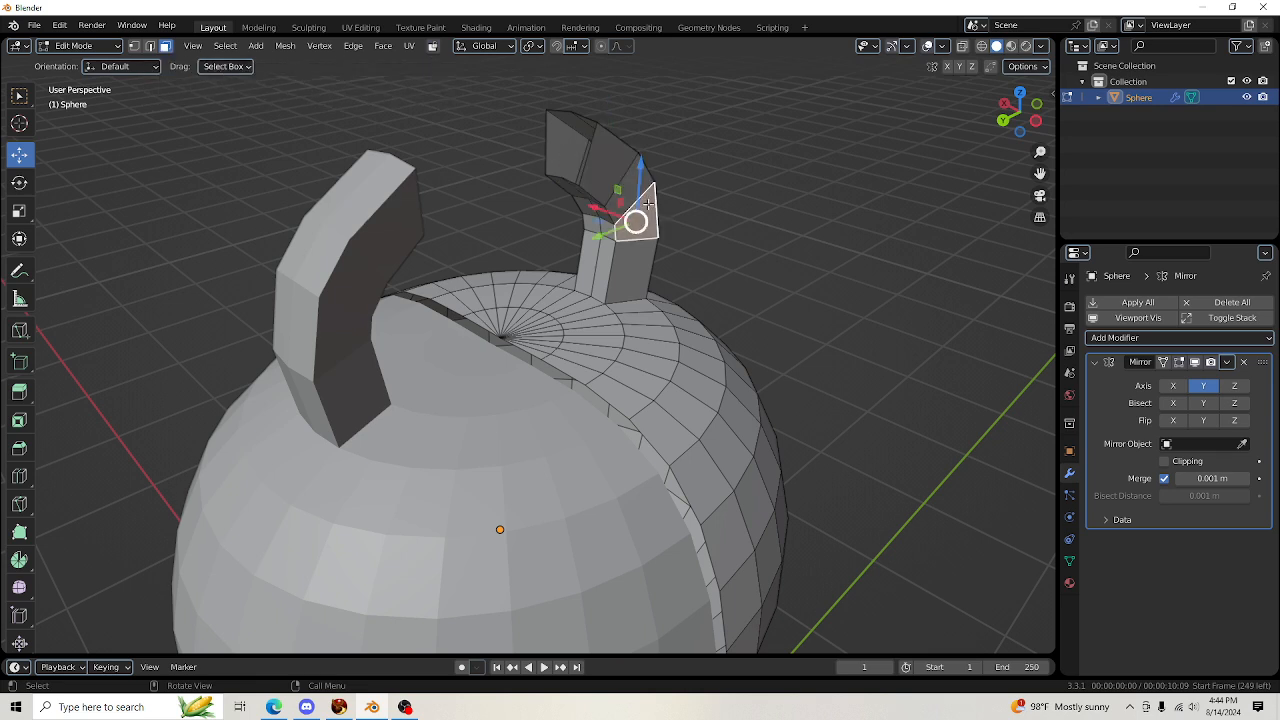
click(653, 274)
click(632, 167)
click(641, 263)
click(685, 410)
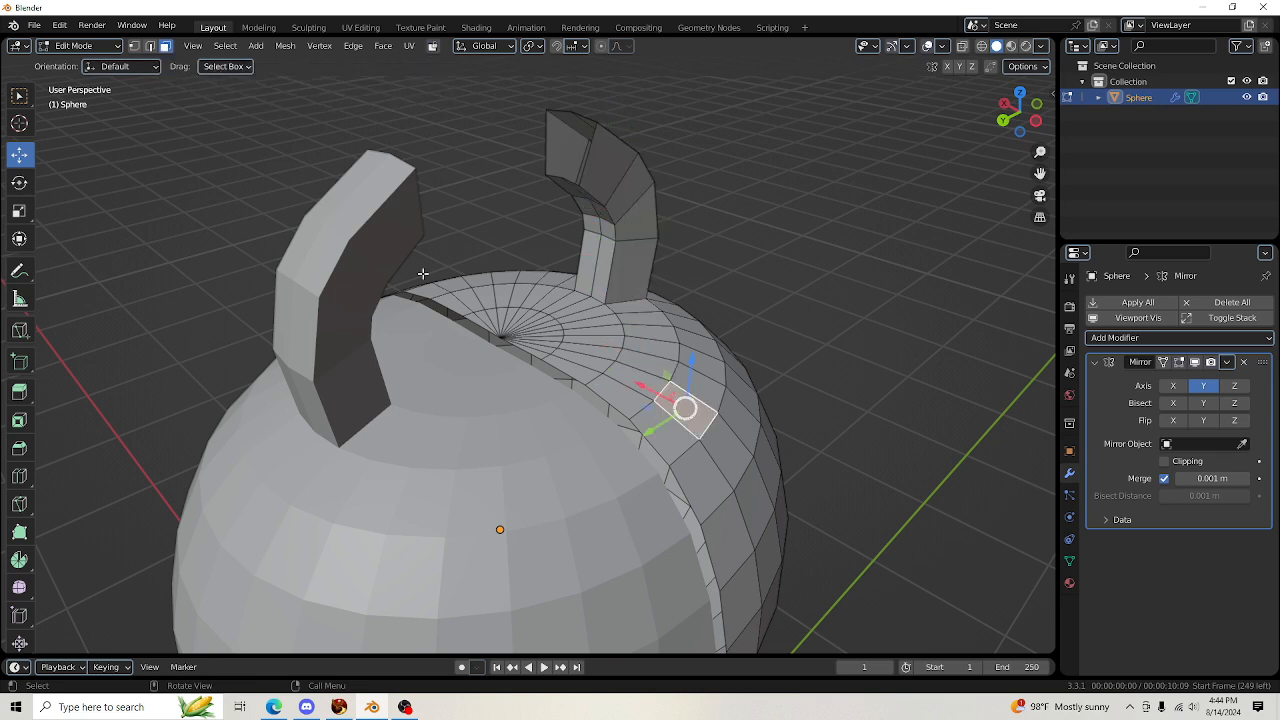
Select the upper edge at the ear's tip in edge select mode and return to vertex select mode
click(151, 47)
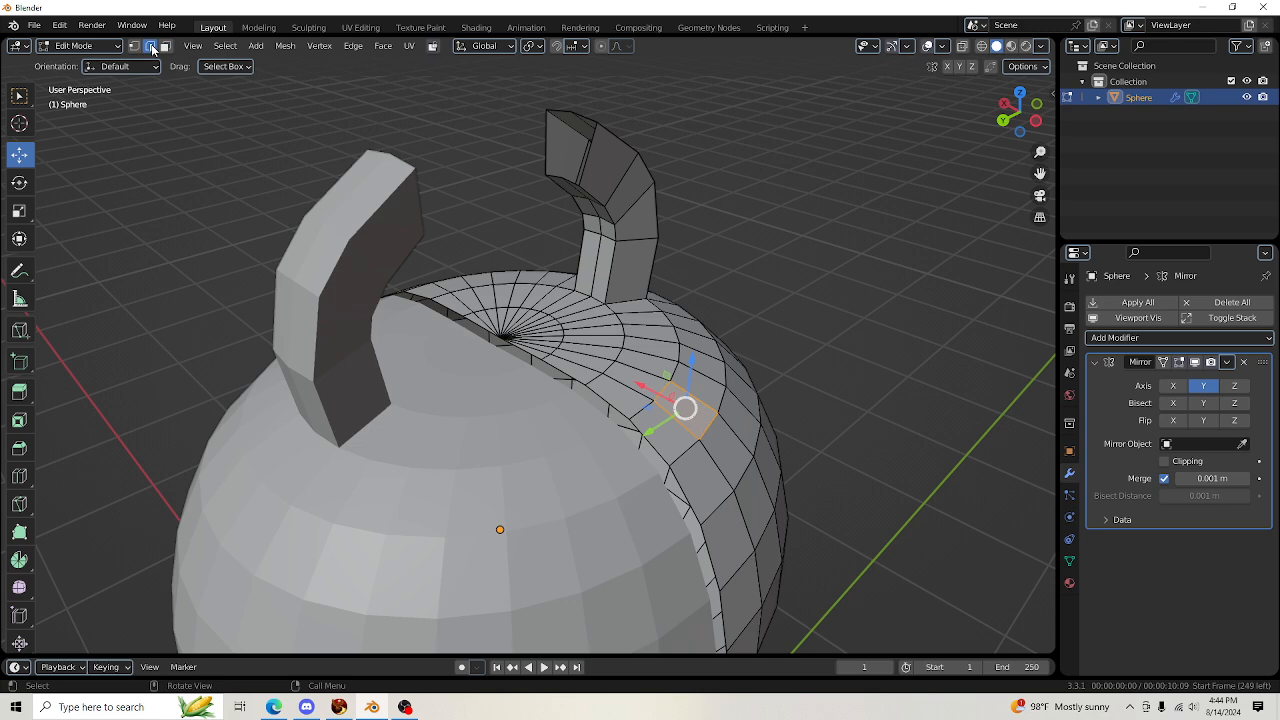
click(395, 195)
click(615, 132)
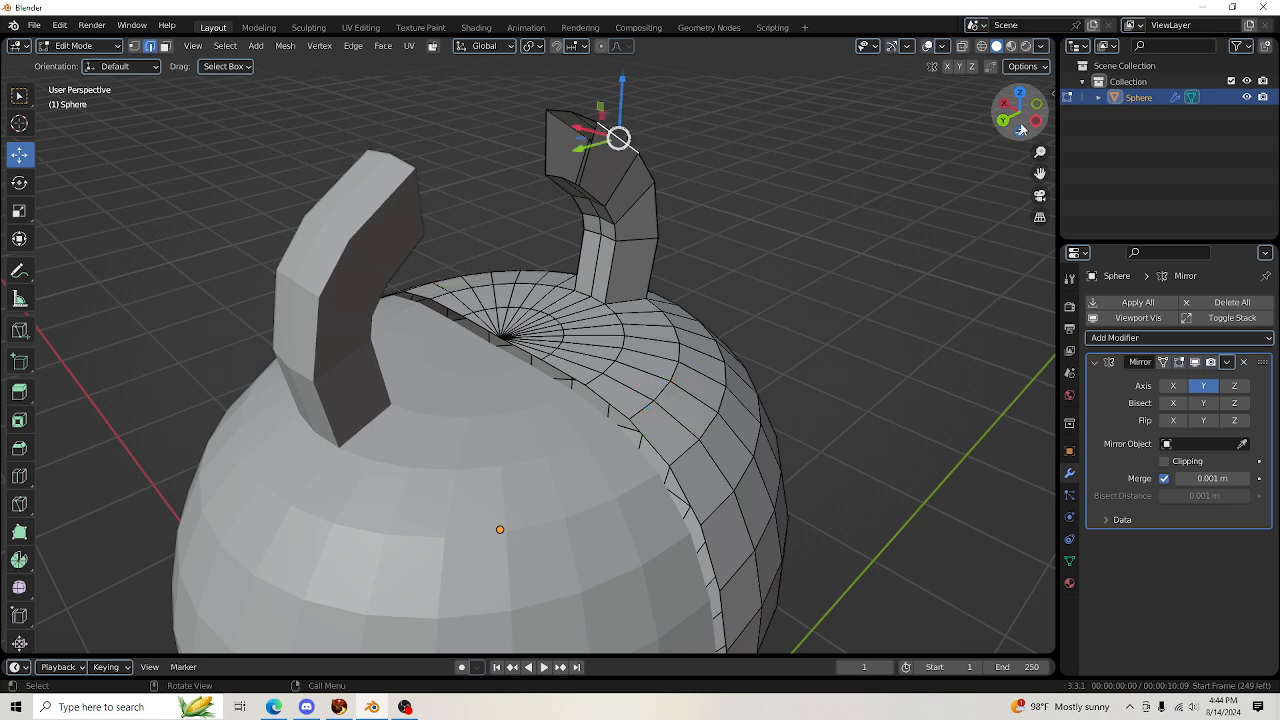
drag(1017, 115, 908, 64)
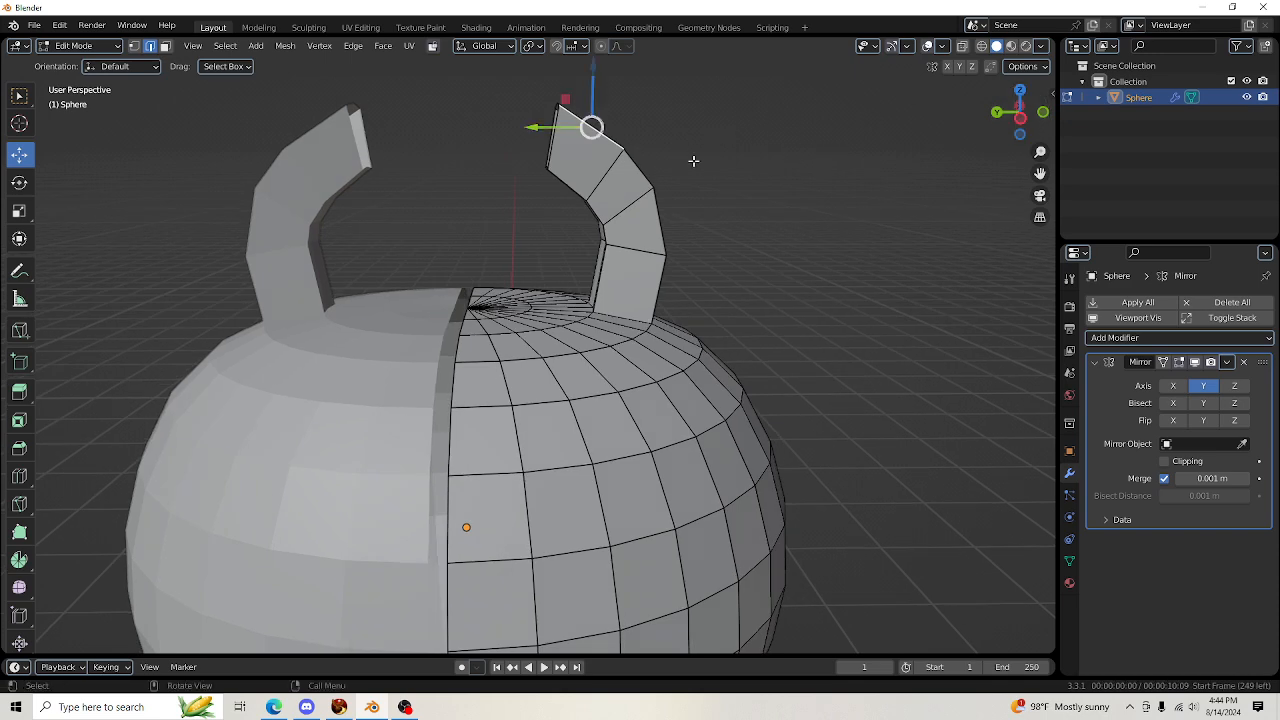
click(135, 46)
Examine the mirrored head and ears up close and from both sides of the seam
scroll(694, 194, up, 3)
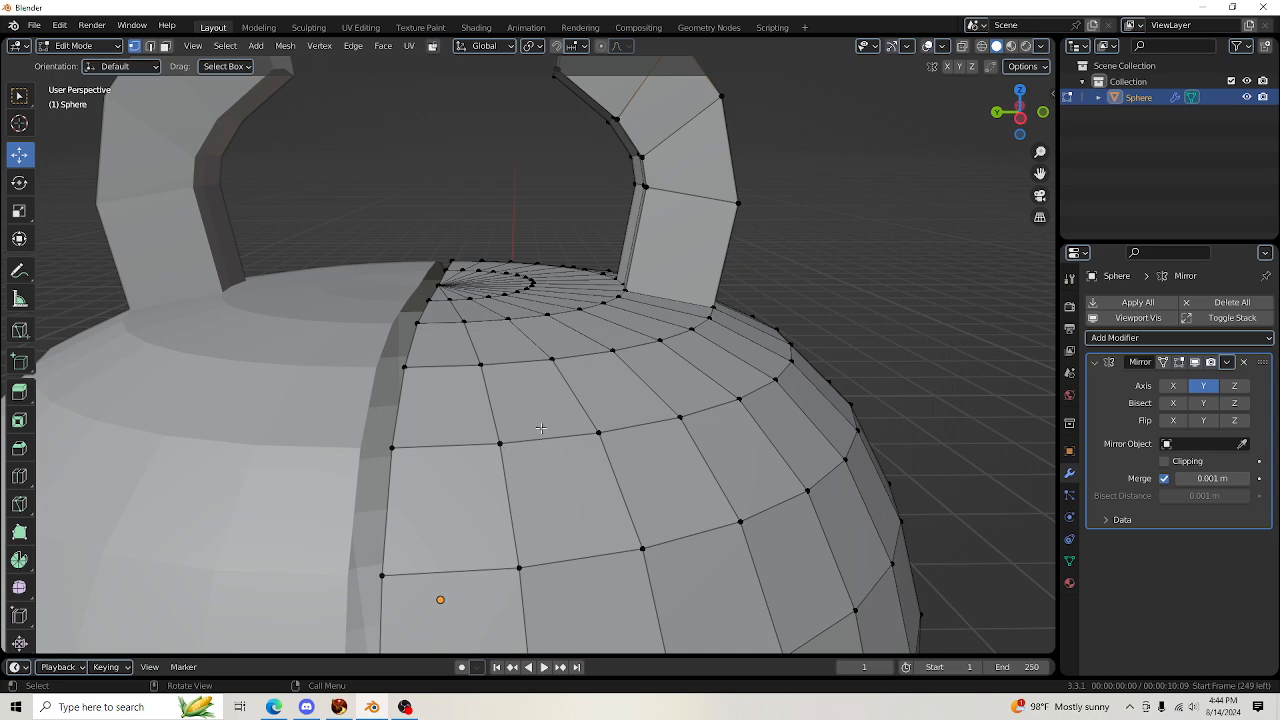
scroll(540, 428, down, 5)
drag(1040, 175, 1046, 240)
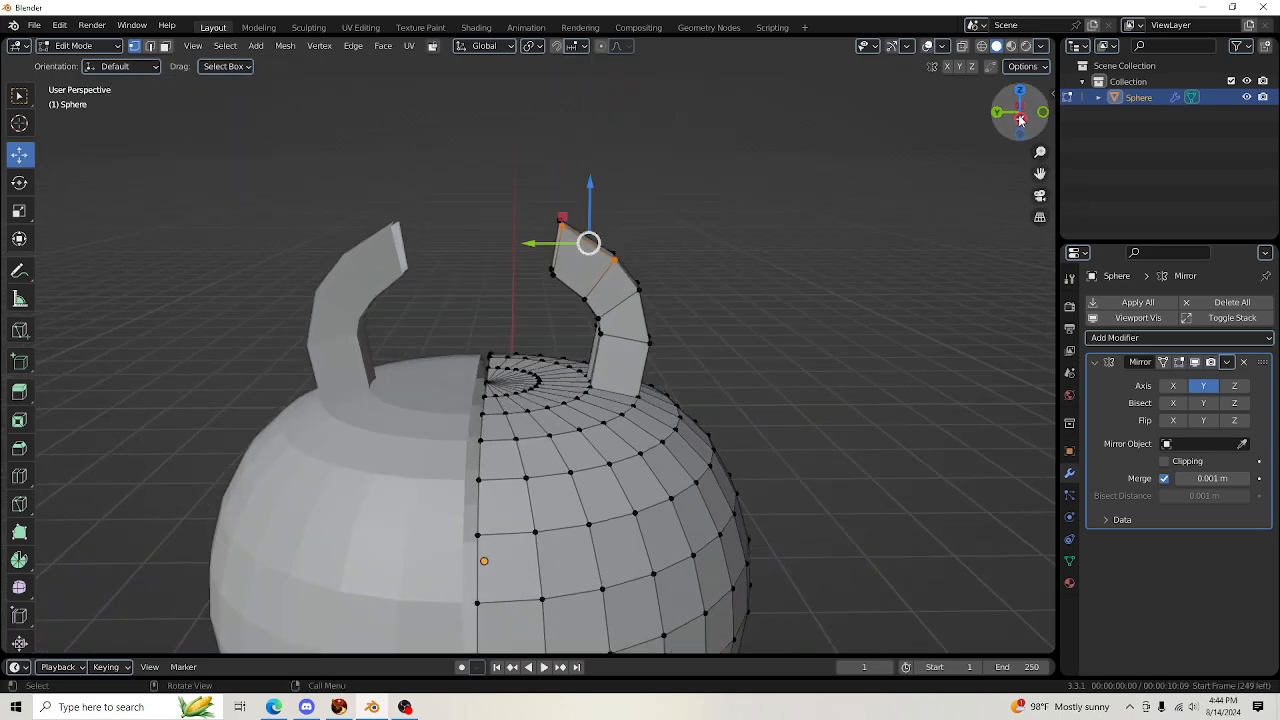
mouse_move(1020, 120)
mouse_down()
mouse_move(1279, 108)
mouse_move(998, 122)
mouse_up()
scroll(851, 200, down, 5)
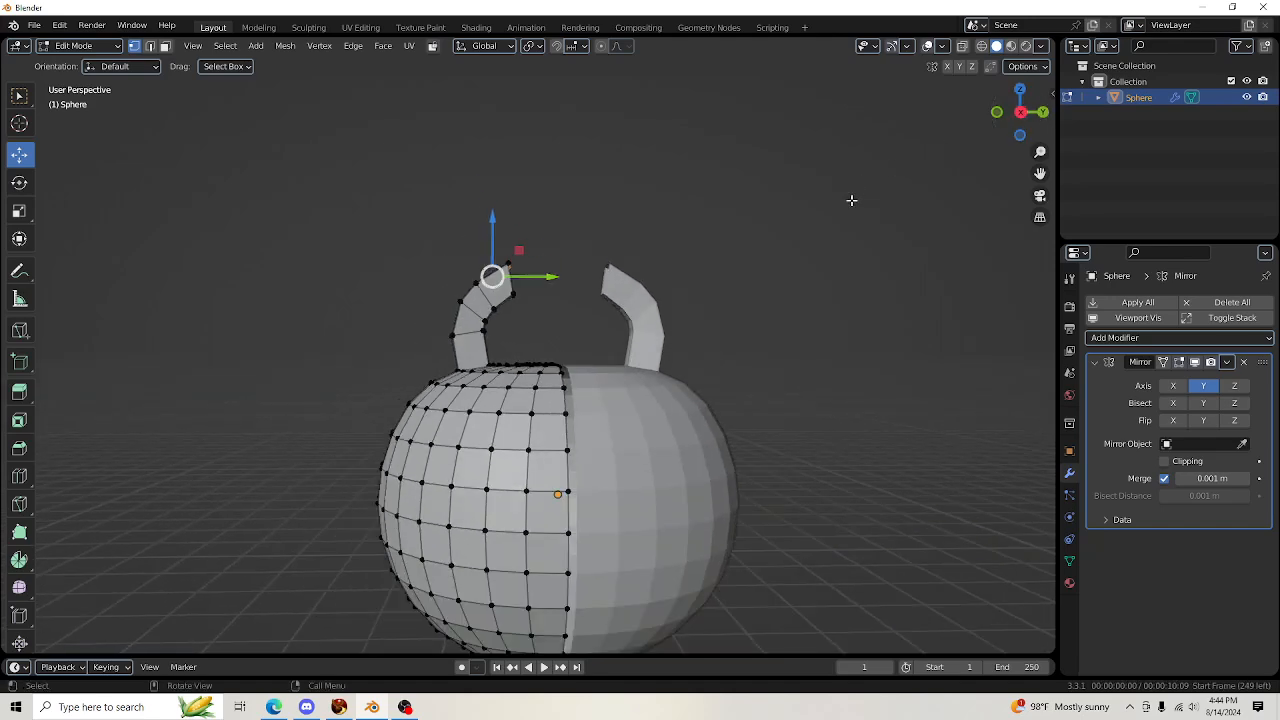
drag(1039, 175, 1030, 134)
scroll(393, 349, up, 2)
scroll(396, 350, down, 1)
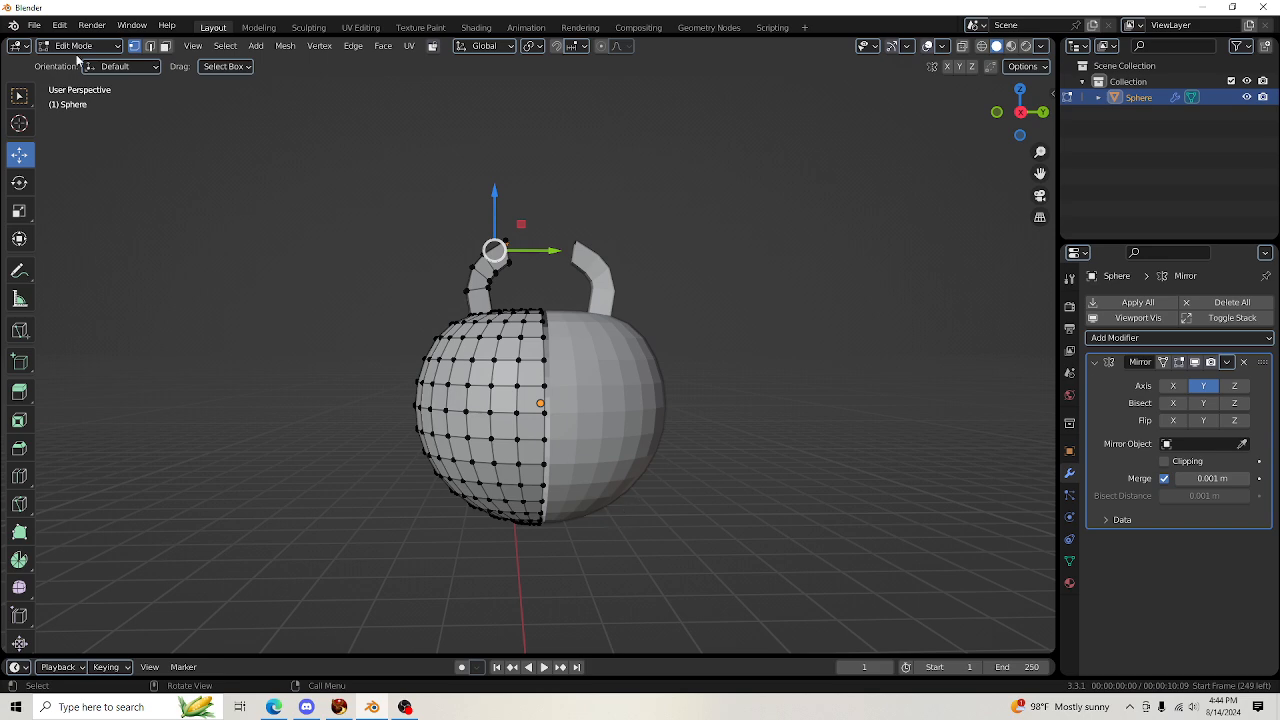
scroll(444, 336, up, 1)
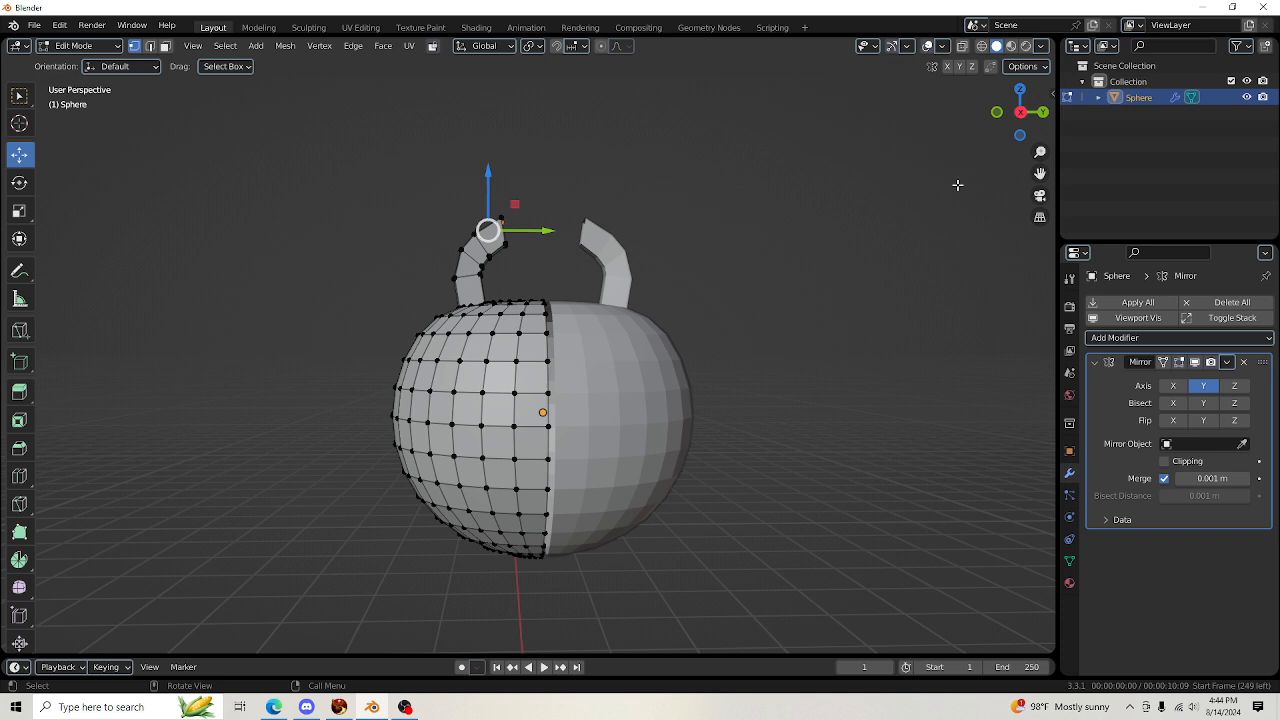
Switch to wireframe shading and circle-select the vertices of the editable head half below the ear
click(982, 46)
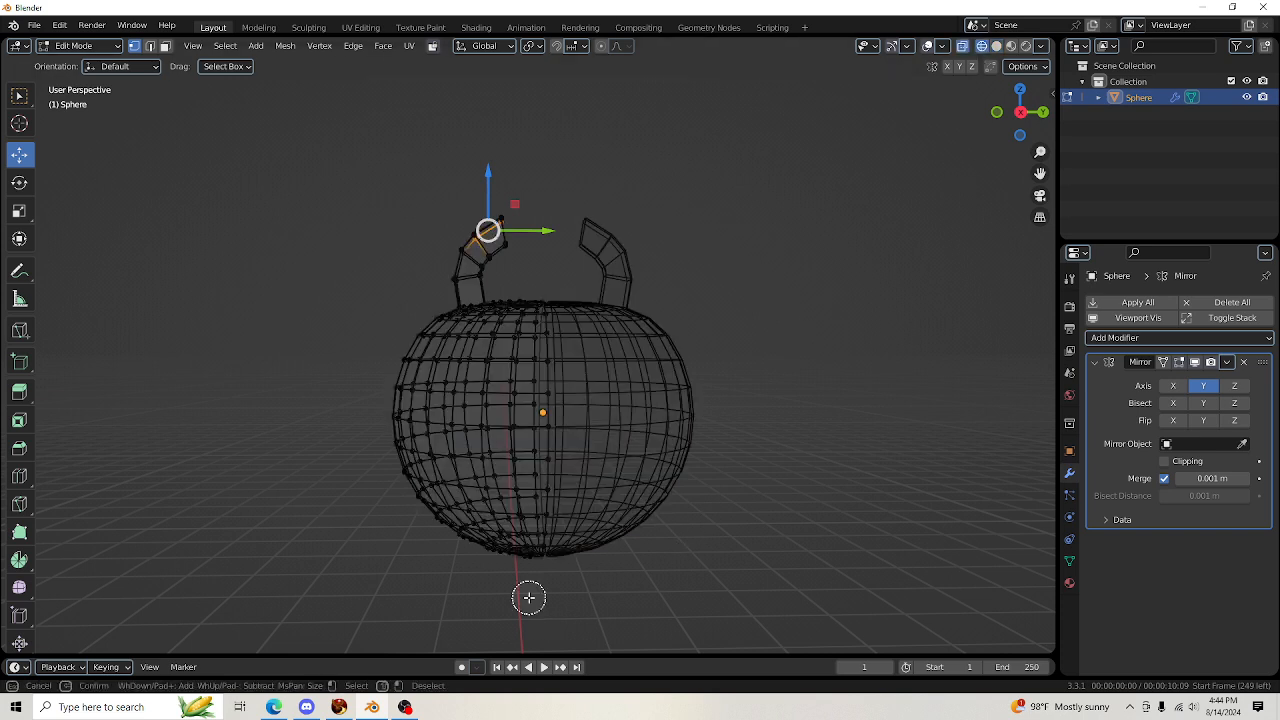
shift+drag(526, 594, 543, 280)
click(527, 228)
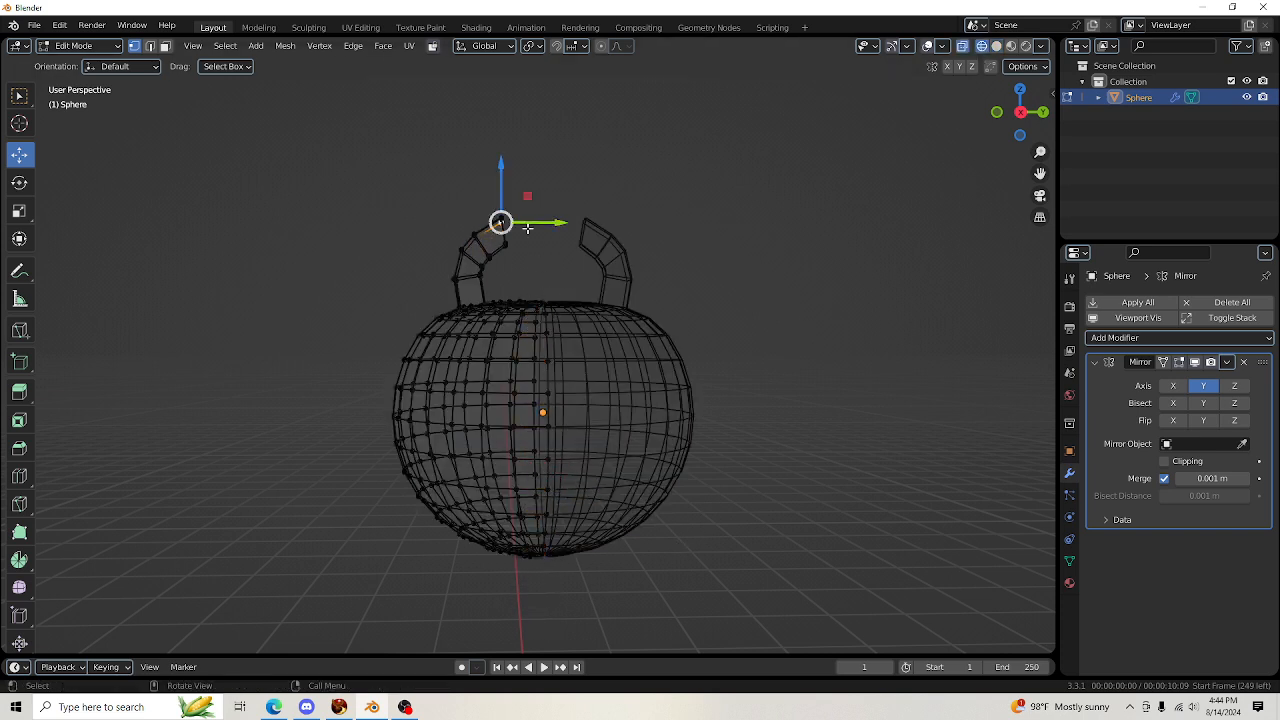
click(545, 305)
key(c)
mouse_move(591, 535)
mouse_down()
mouse_move(537, 523)
mouse_move(537, 403)
mouse_move(483, 539)
mouse_move(425, 460)
mouse_move(423, 330)
mouse_move(400, 450)
mouse_move(457, 444)
mouse_move(505, 500)
mouse_move(486, 394)
mouse_move(455, 395)
mouse_move(443, 322)
mouse_move(478, 350)
mouse_move(514, 314)
mouse_move(472, 330)
mouse_move(516, 332)
mouse_up()
right_click(498, 340)
Add the missed row of upper head vertices beside the ear's base to the selection with Circle Select
shift+middle_drag(738, 186, 809, 277)
scroll(677, 485, up, 6)
scroll(703, 539, up, 1)
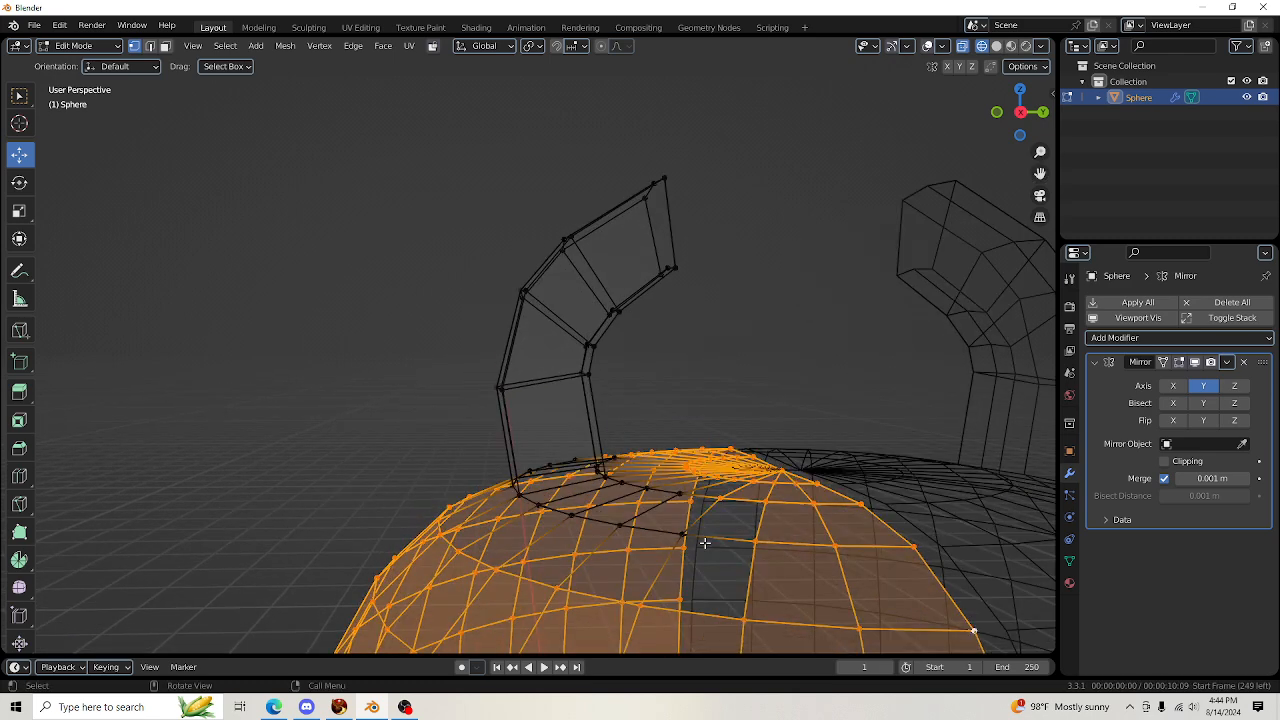
key(c)
mouse_move(706, 543)
mouse_down()
mouse_move(654, 486)
mouse_move(629, 491)
mouse_move(608, 522)
mouse_move(543, 514)
mouse_up()
right_click(544, 528)
Circle-select the remaining head vertices around the ear's base from the opposite side
mouse_move(1022, 130)
mouse_down()
mouse_move(1024, 118)
mouse_move(994, 122)
mouse_up()
key(c)
mouse_move(350, 458)
mouse_down()
mouse_move(371, 520)
mouse_move(266, 511)
mouse_move(366, 574)
mouse_move(402, 568)
mouse_move(451, 523)
mouse_move(531, 500)
mouse_up()
drag(432, 459, 394, 465)
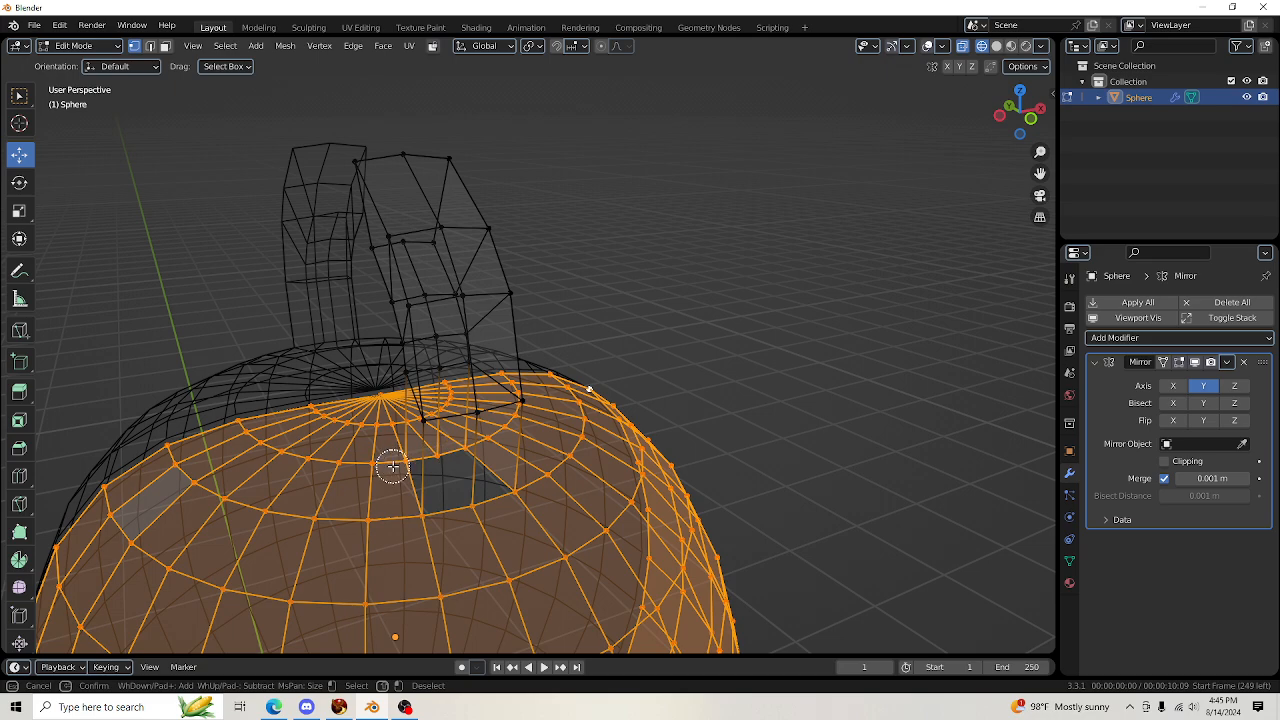
right_click(271, 519)
Return to solid shading and scale the selected head half down relative to the ear
drag(1023, 119, 820, 120)
scroll(751, 209, down, 5)
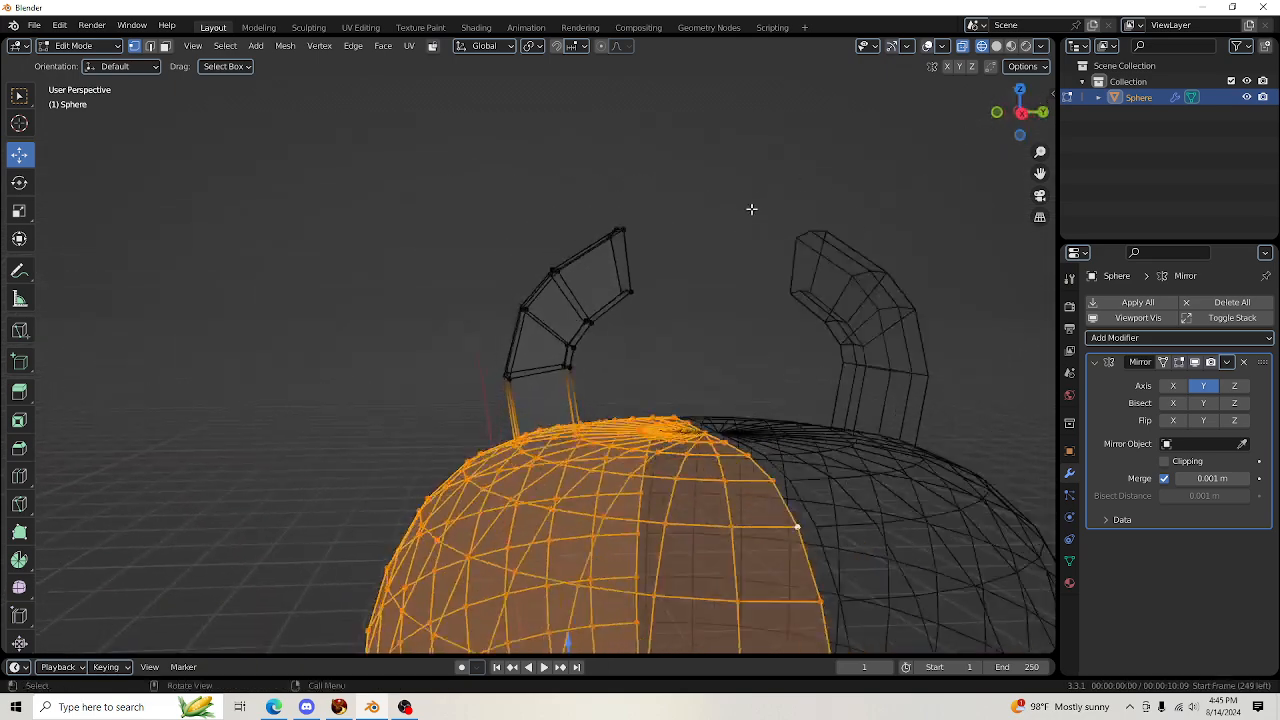
click(996, 45)
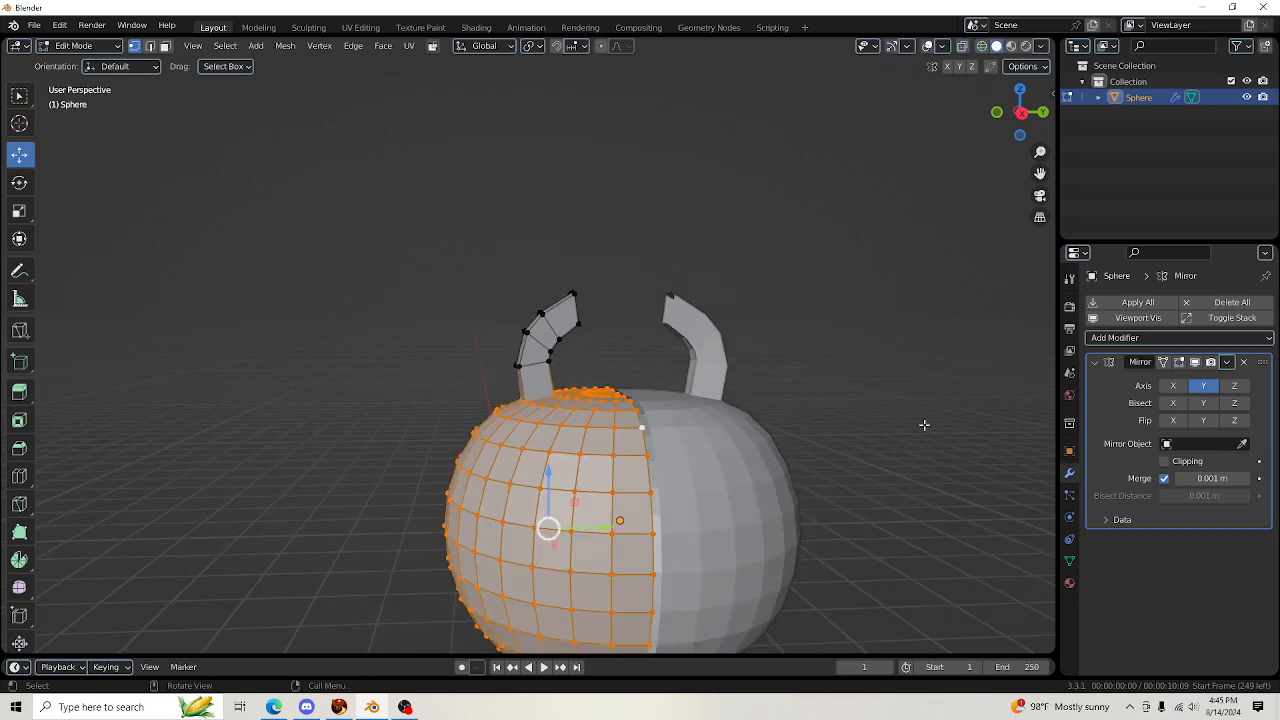
key(s)
click(826, 443)
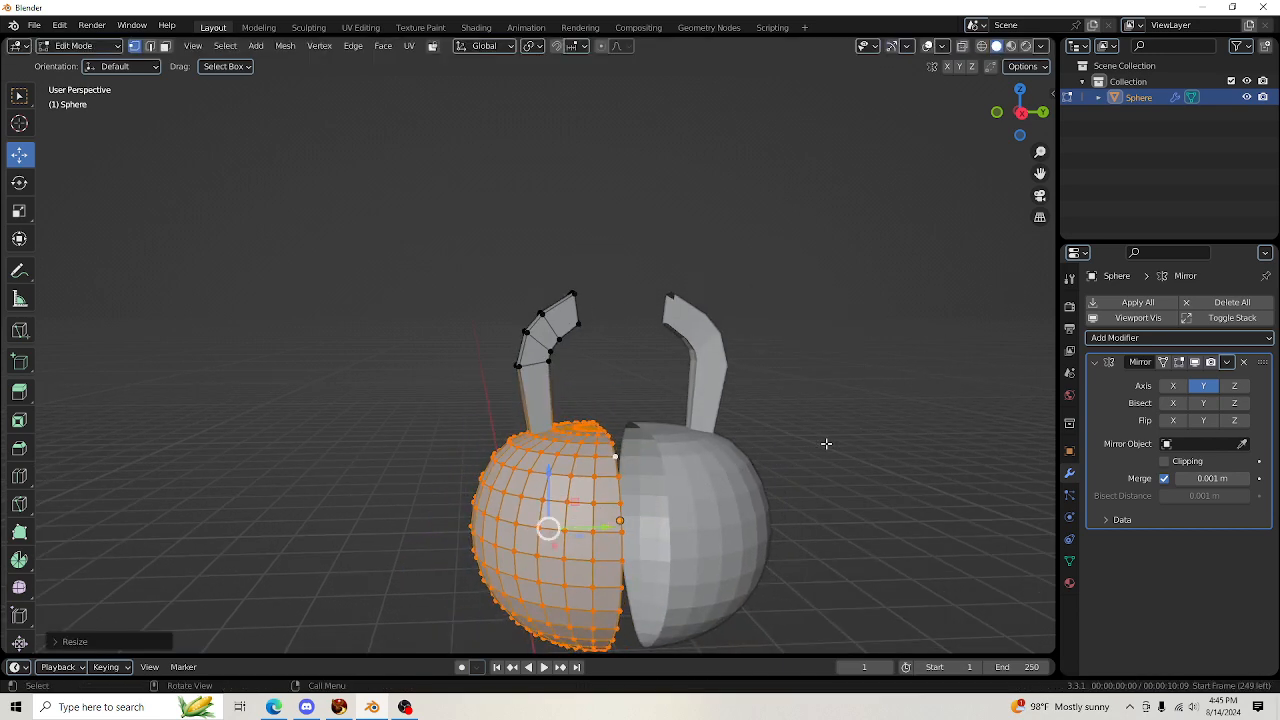
drag(1041, 176, 793, 305)
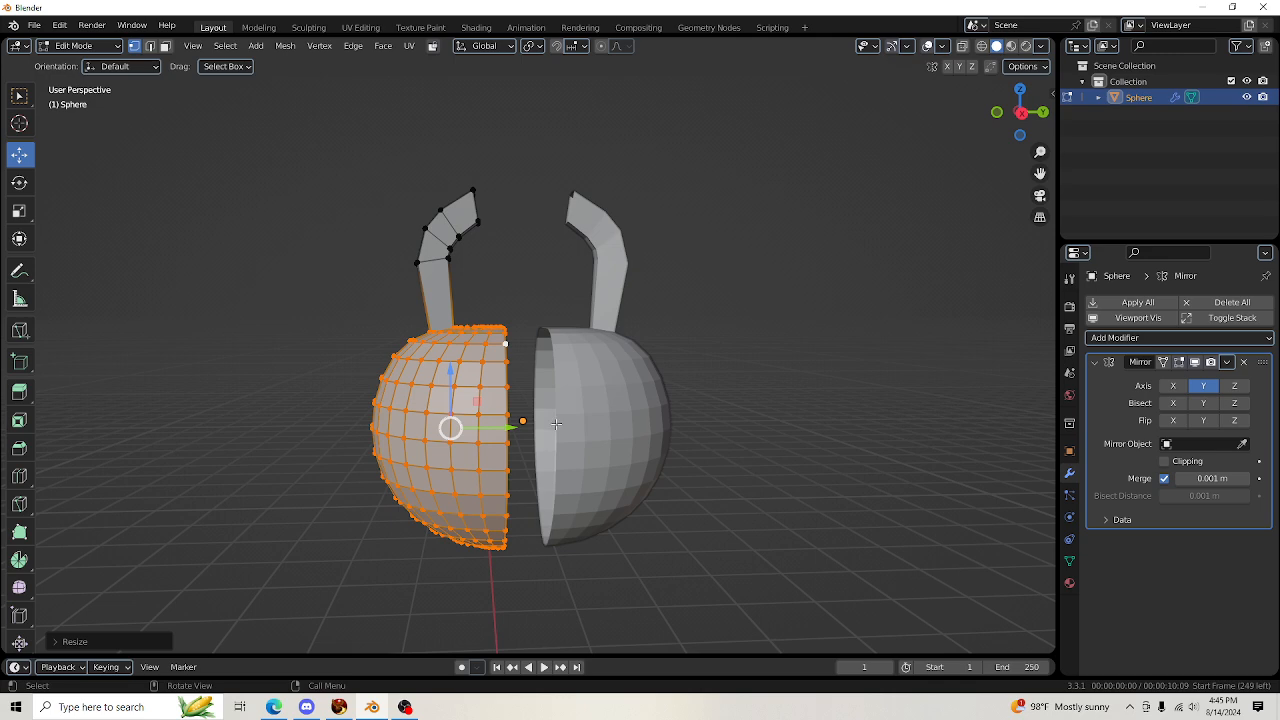
Move the selected head half along Y toward the mirrored half, and raise it along Z to close up to the ears
drag(512, 428, 527, 428)
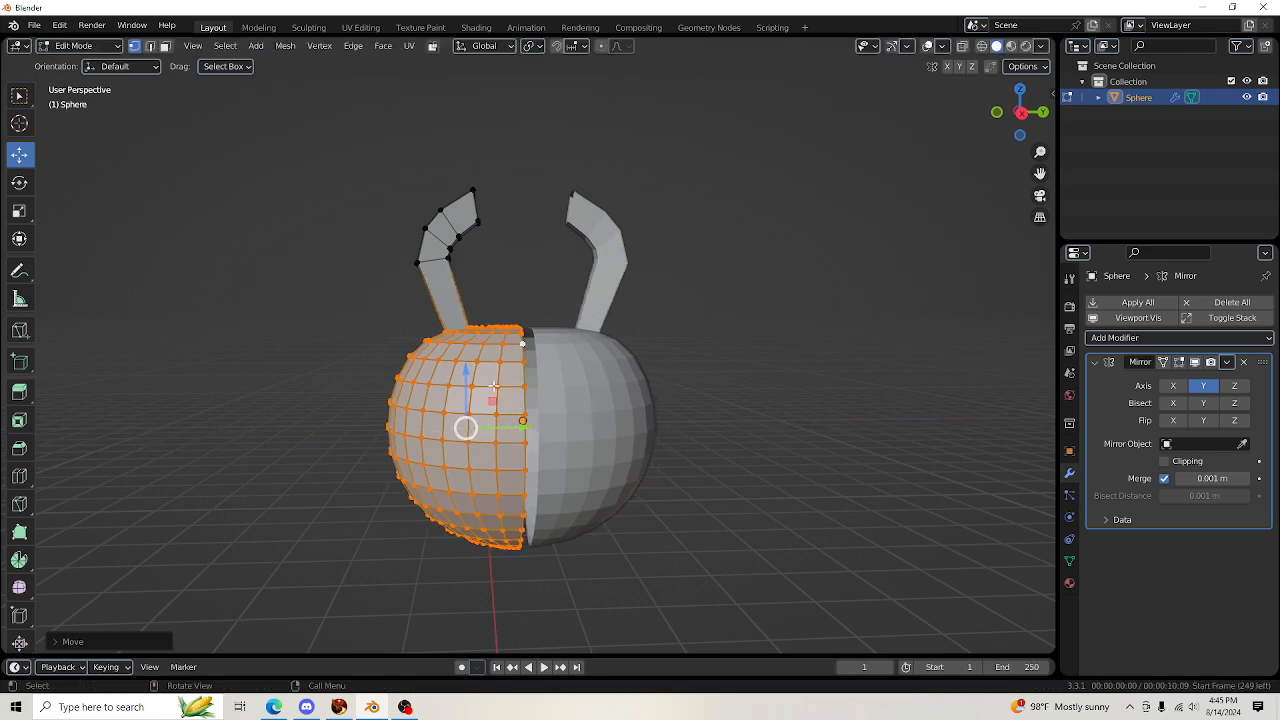
drag(465, 378, 462, 325)
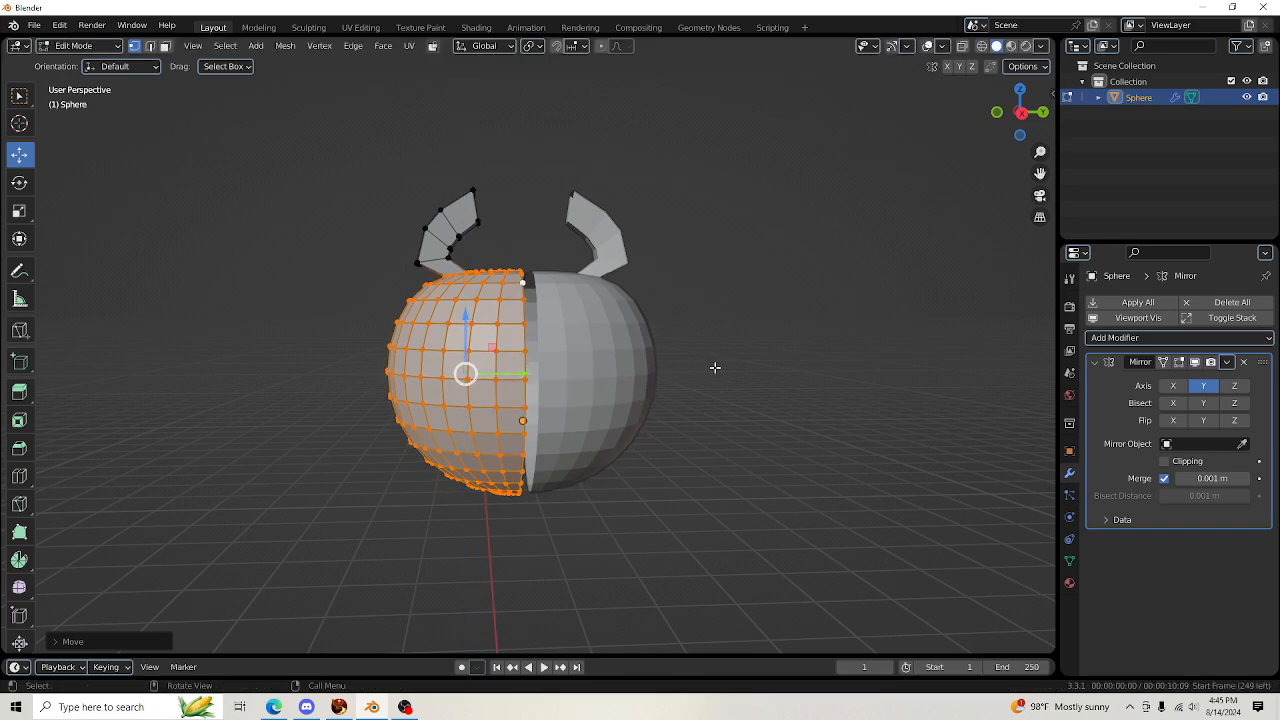
scroll(715, 367, up, 2)
drag(1039, 174, 1070, 244)
drag(1005, 108, 1014, 112)
scroll(841, 258, down, 3)
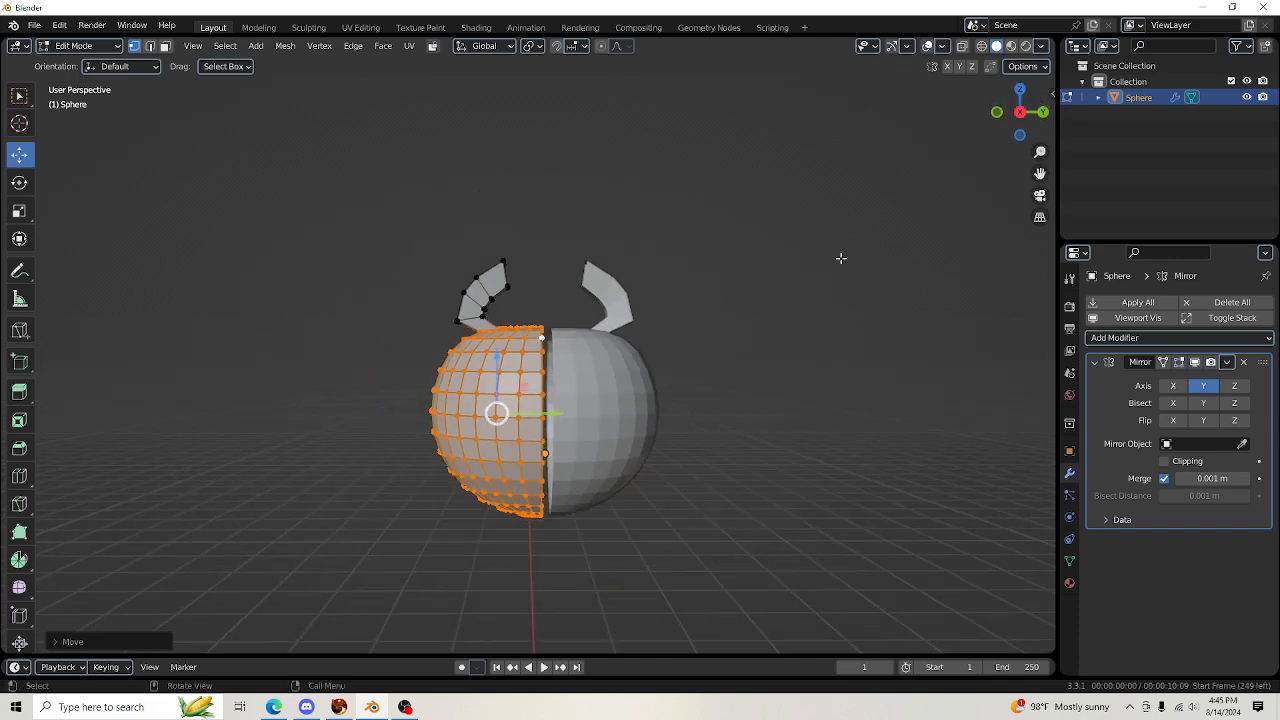
scroll(716, 264, up, 1)
drag(1037, 171, 1059, 195)
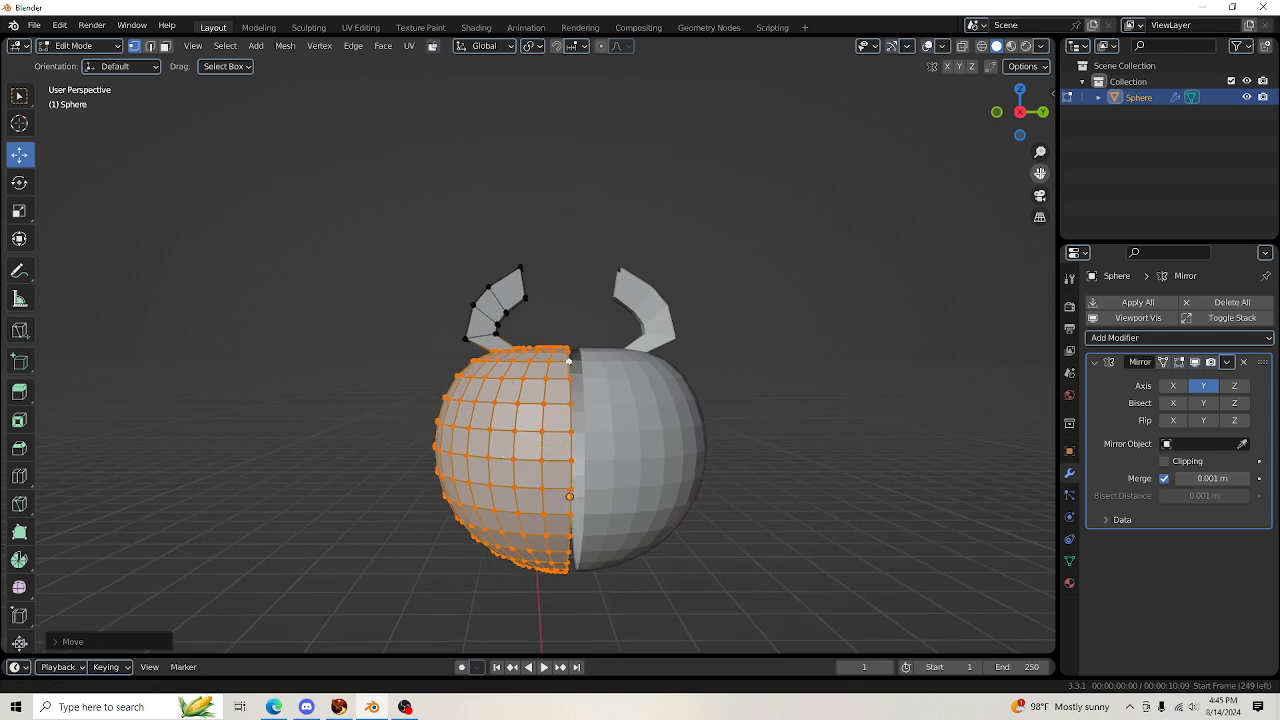
key(ctrl+z)
key(ctrl+z)
Circle-select the ear's upper vertices in wireframe shading, shift them inward along Y and rotate them slightly inward
click(982, 46)
scroll(466, 229, up, 1)
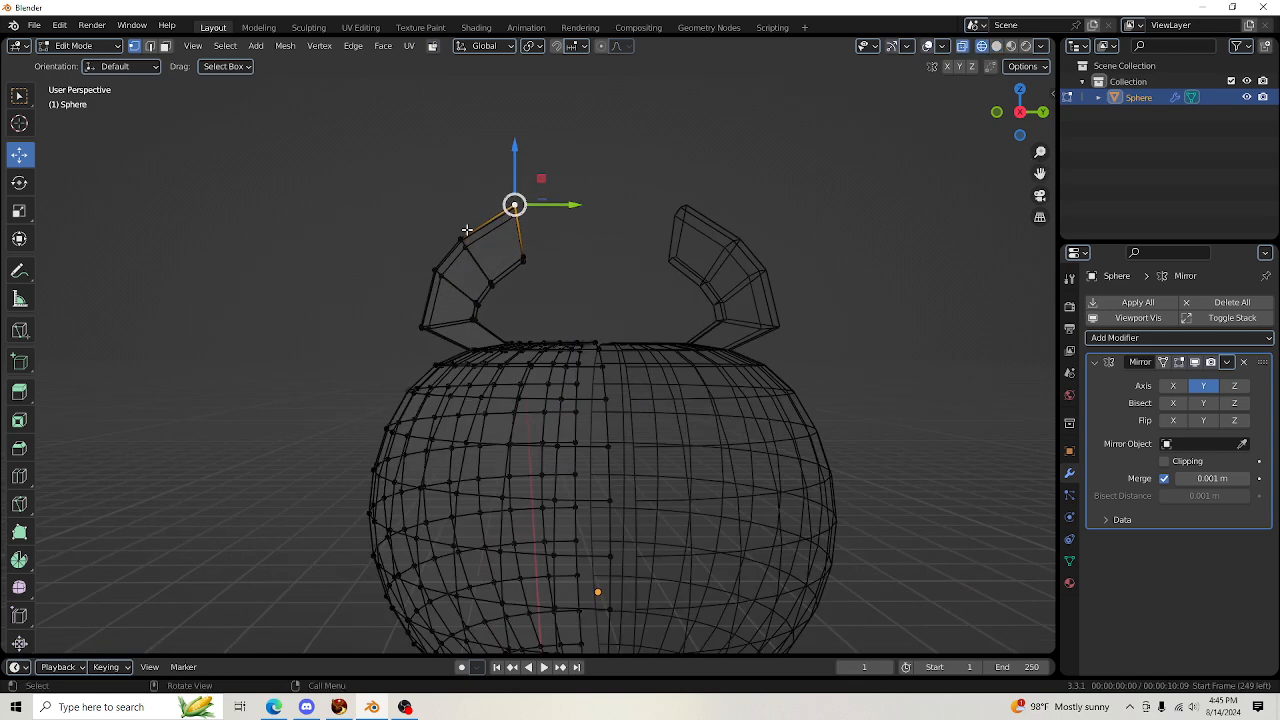
key(c)
mouse_move(515, 225)
mouse_down()
mouse_move(523, 245)
mouse_move(452, 322)
mouse_move(474, 223)
mouse_up()
right_click(495, 187)
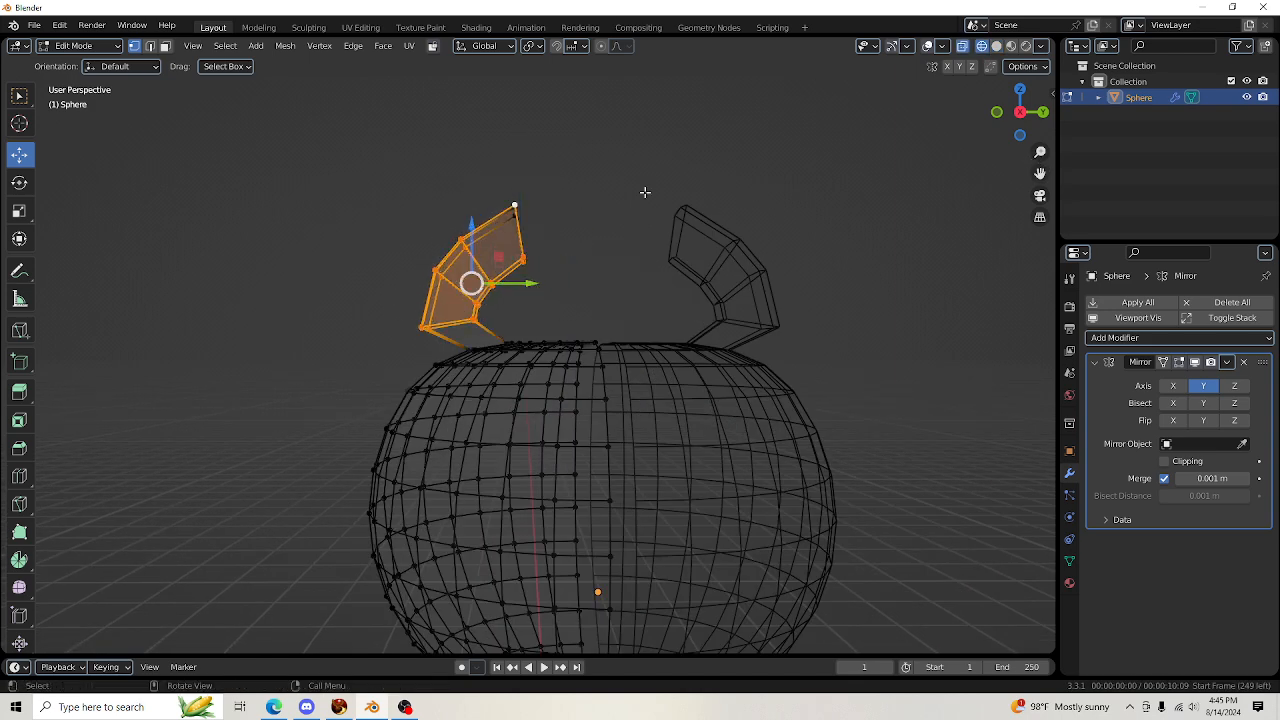
drag(524, 283, 584, 278)
key(ctrl+z)
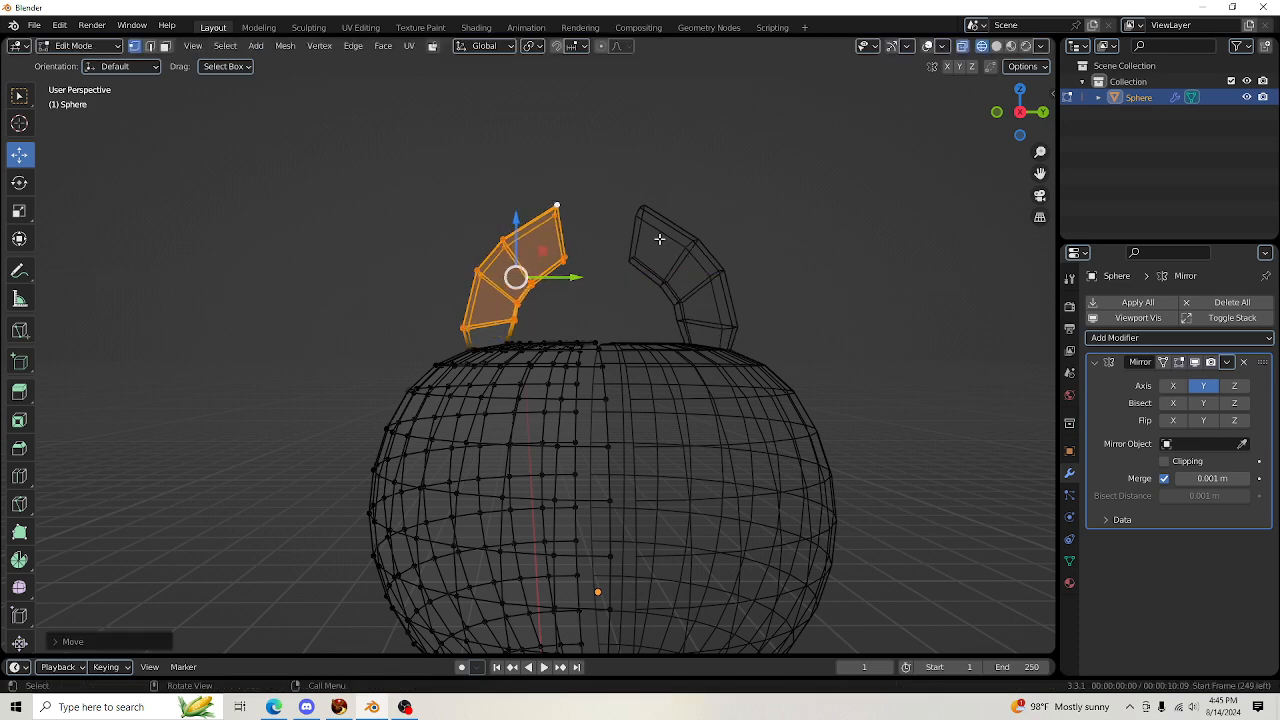
key(r)
click(718, 249)
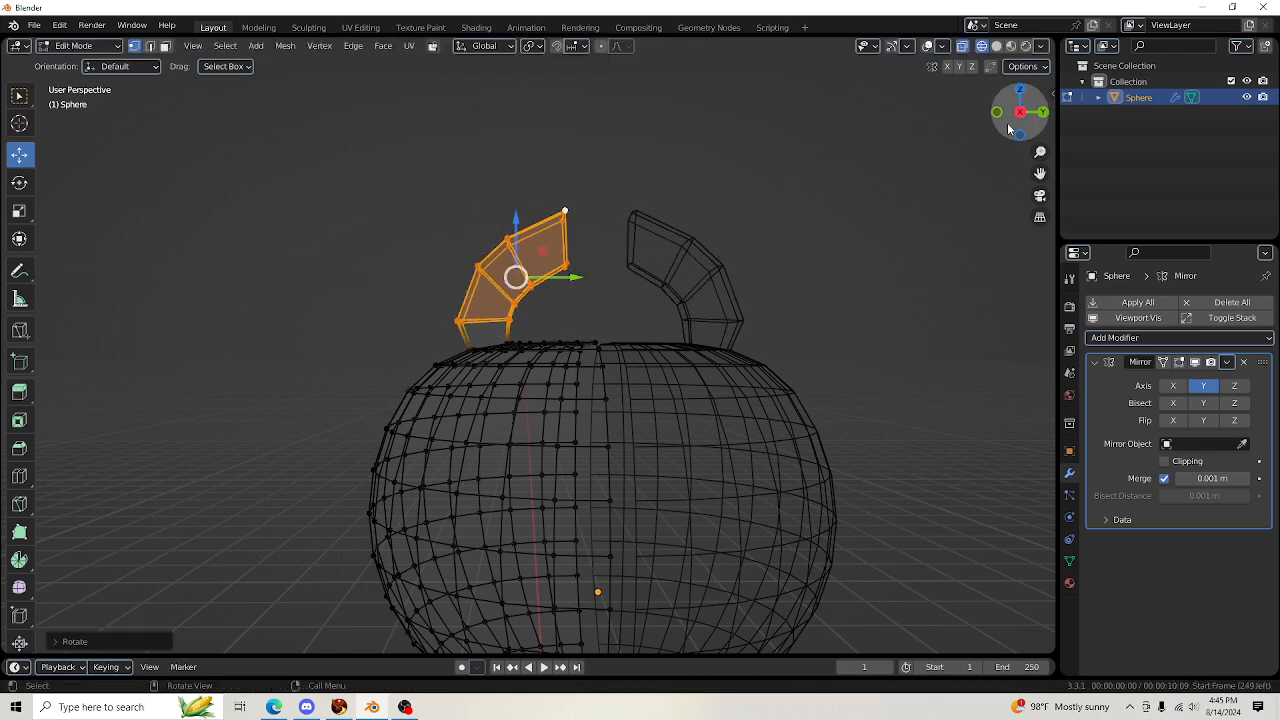
Select the six vertices where the ear meets the head and scale them up in solid shading to widen the base
drag(1010, 128, 1080, 216)
scroll(471, 309, up, 5)
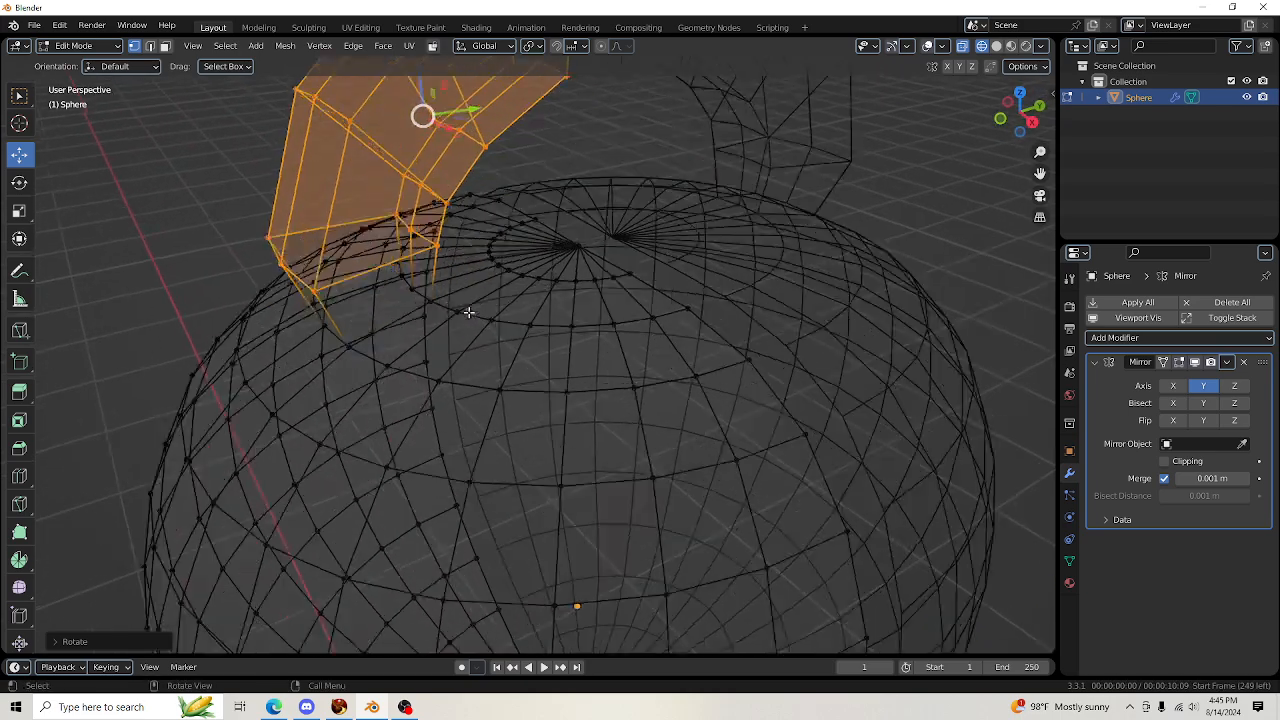
click(377, 259)
shift+click(416, 291)
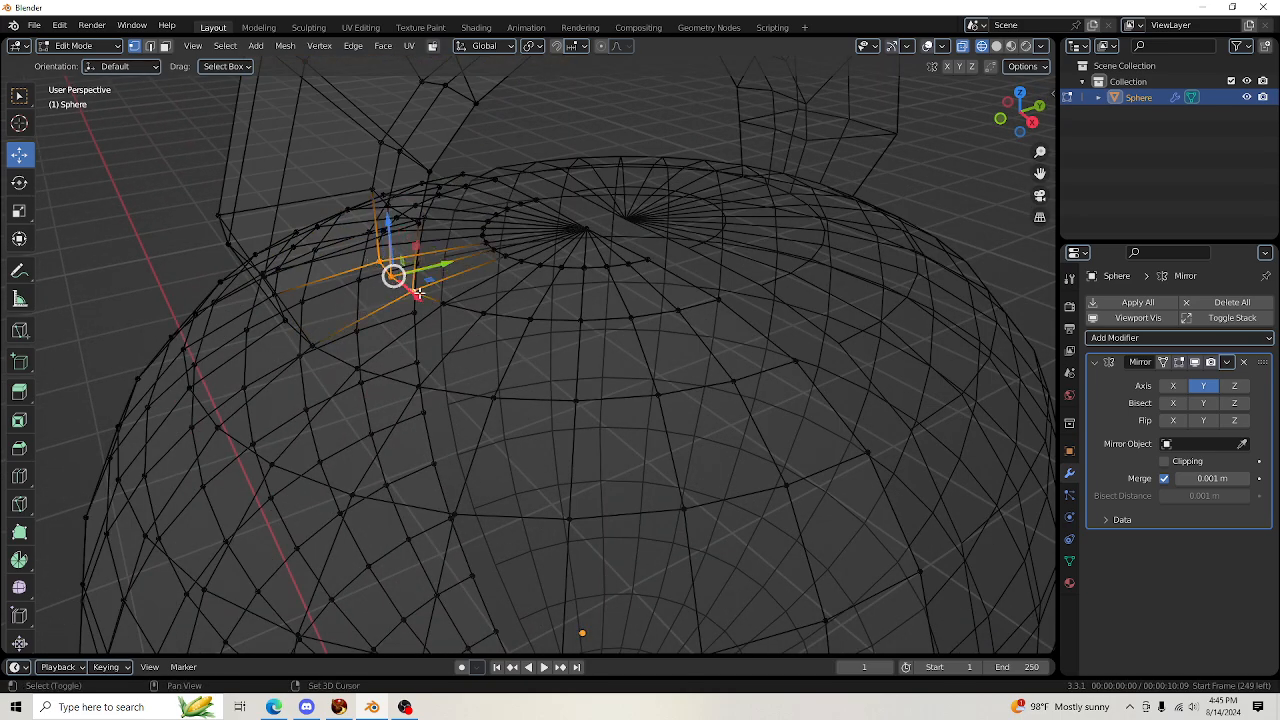
shift+click(280, 314)
shift+click(292, 329)
shift+click(311, 344)
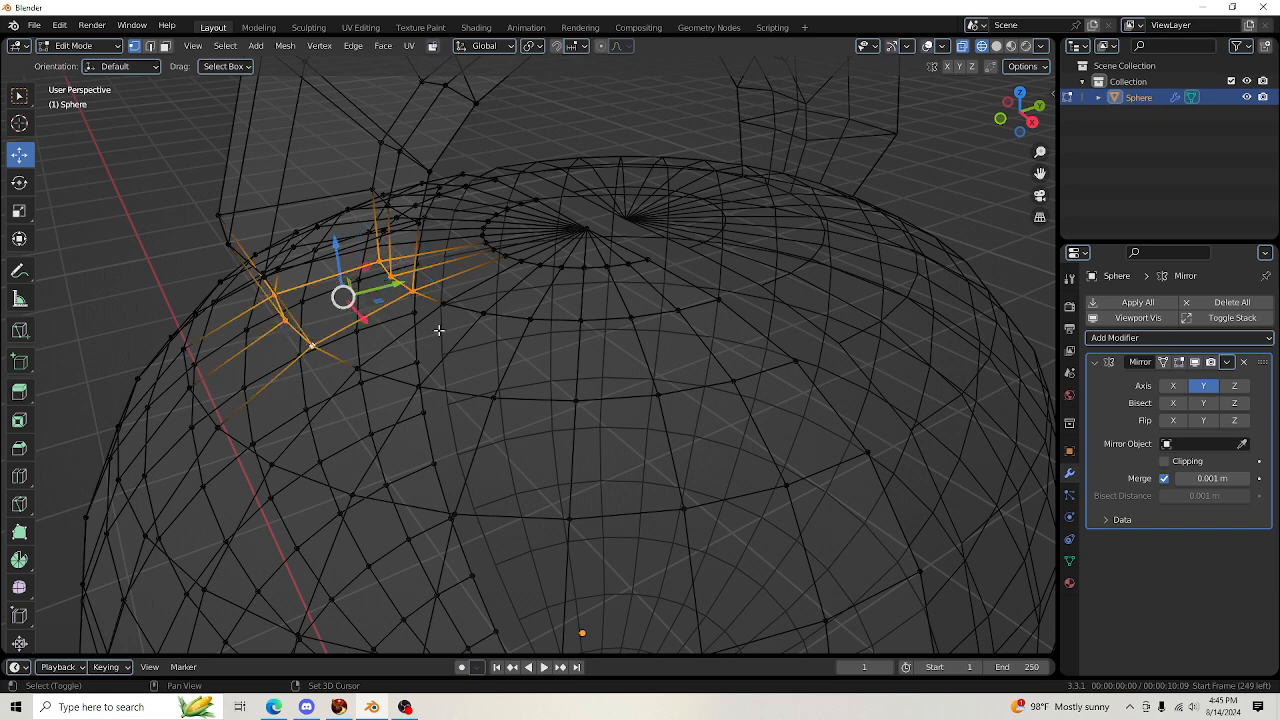
click(996, 46)
scroll(668, 244, down, 3)
mouse_move(985, 120)
mouse_down()
mouse_move(1160, 62)
mouse_move(1020, 96)
mouse_up()
key(s)
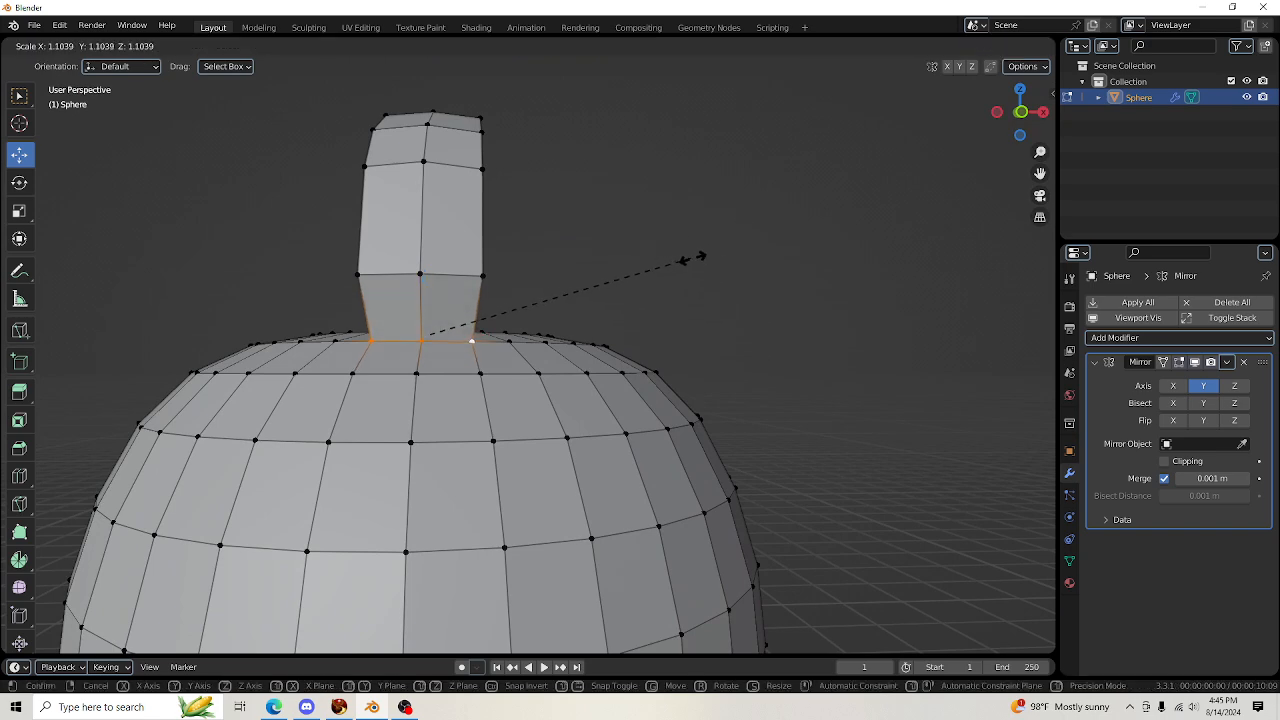
click(771, 262)
Circle-select the ear's open end vertices in wireframe shading and move them slightly down and outward
drag(1020, 110, 851, 151)
scroll(929, 212, down, 7)
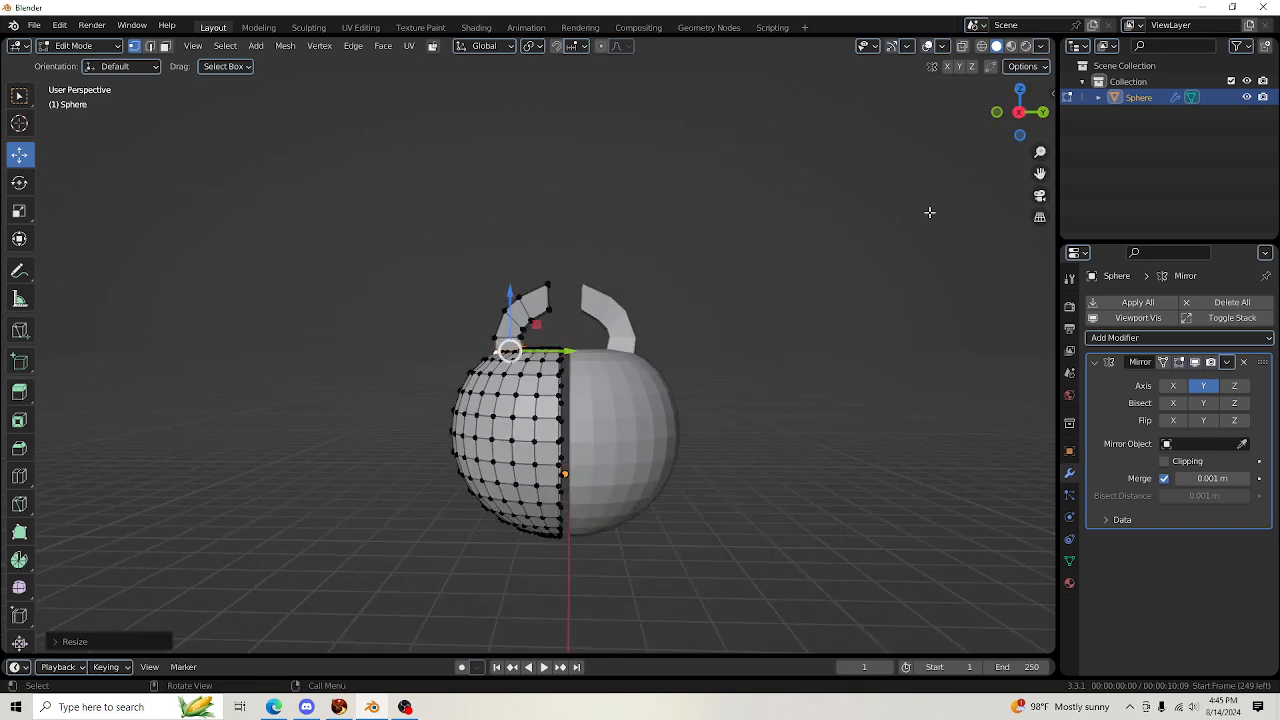
drag(1040, 173, 1097, 206)
scroll(751, 224, up, 3)
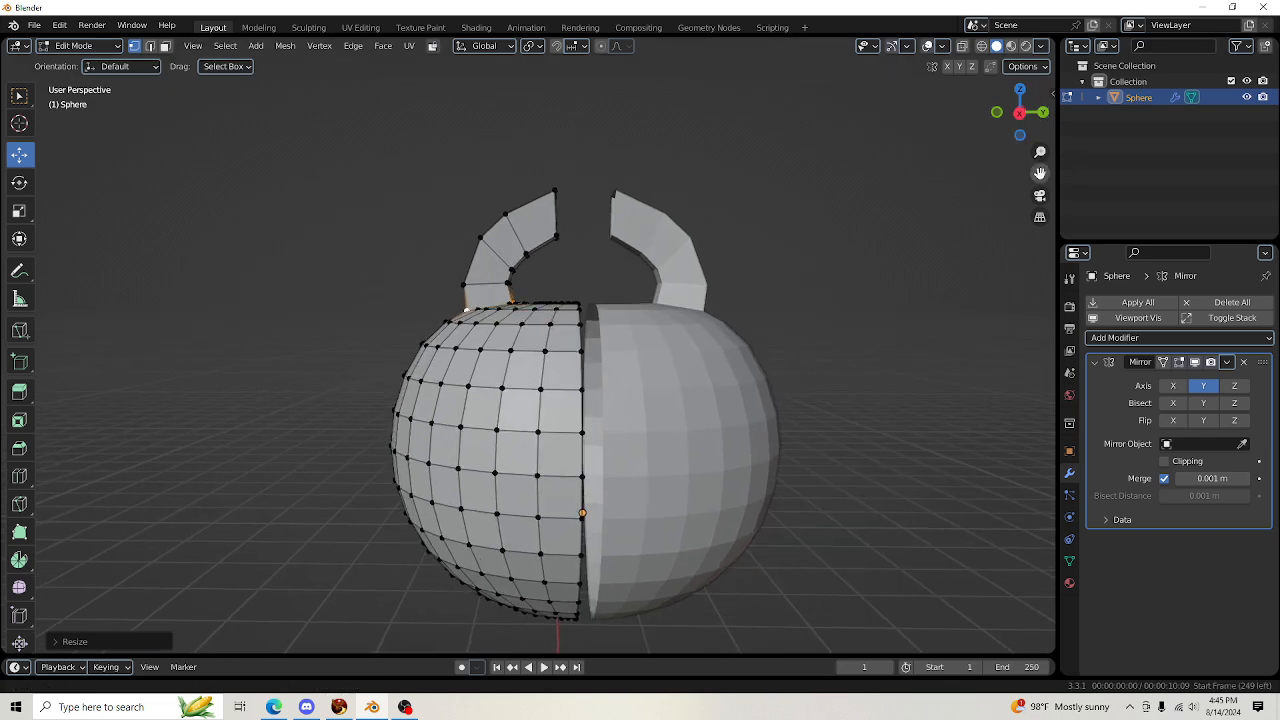
key(shift+z)
key(c)
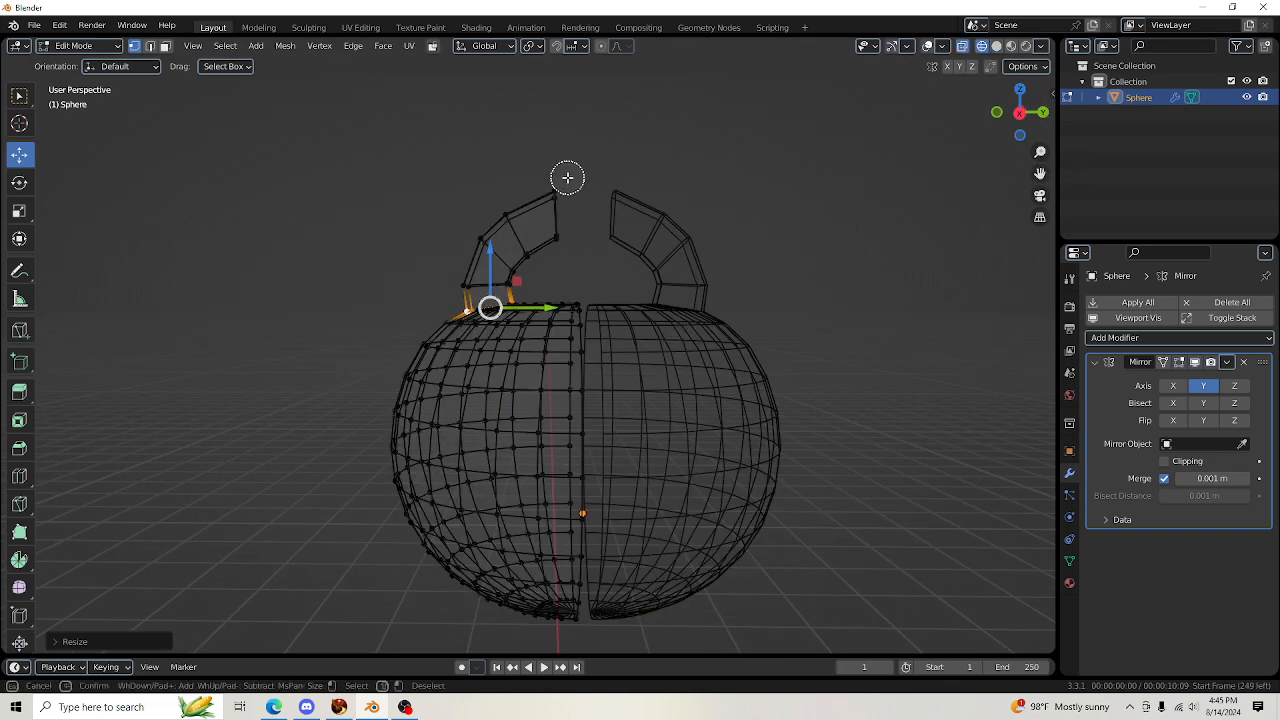
drag(566, 177, 571, 238)
key(Escape)
click(650, 150)
click(550, 195)
key(c)
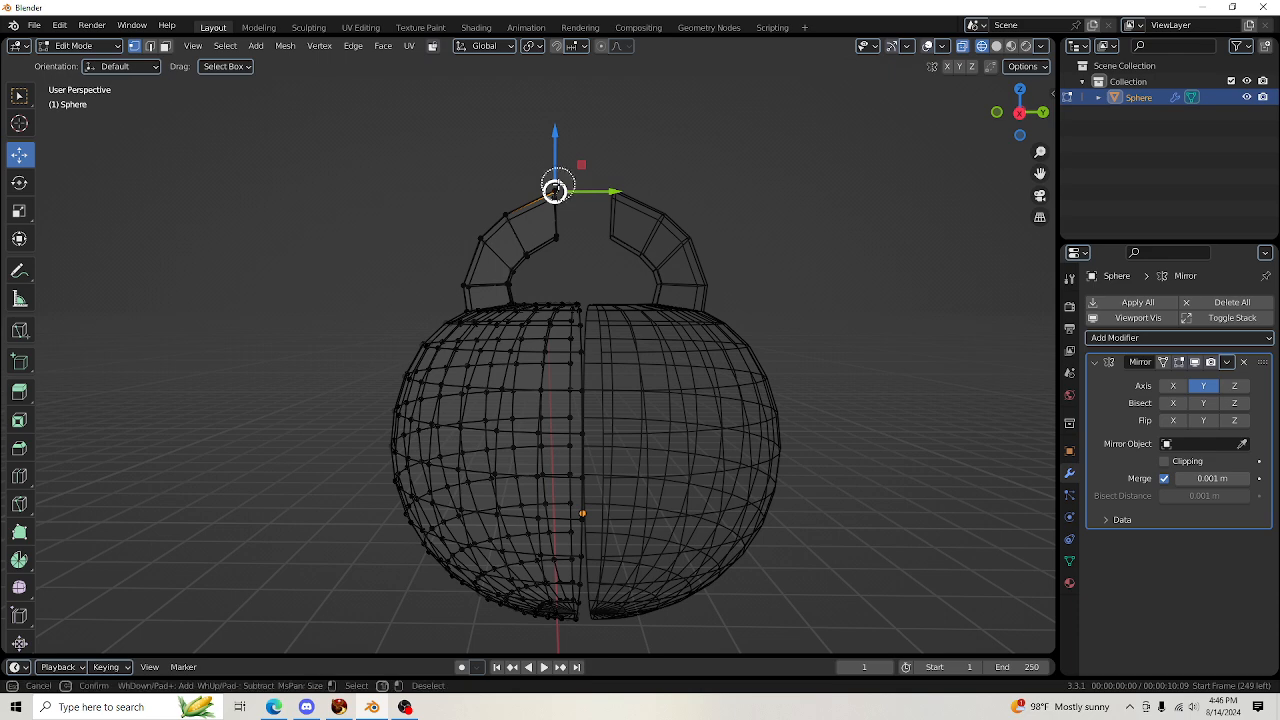
mouse_move(558, 184)
mouse_down()
mouse_move(571, 247)
mouse_move(589, 218)
mouse_move(553, 184)
mouse_up()
key(Escape)
drag(597, 228, 599, 228)
drag(549, 169, 554, 172)
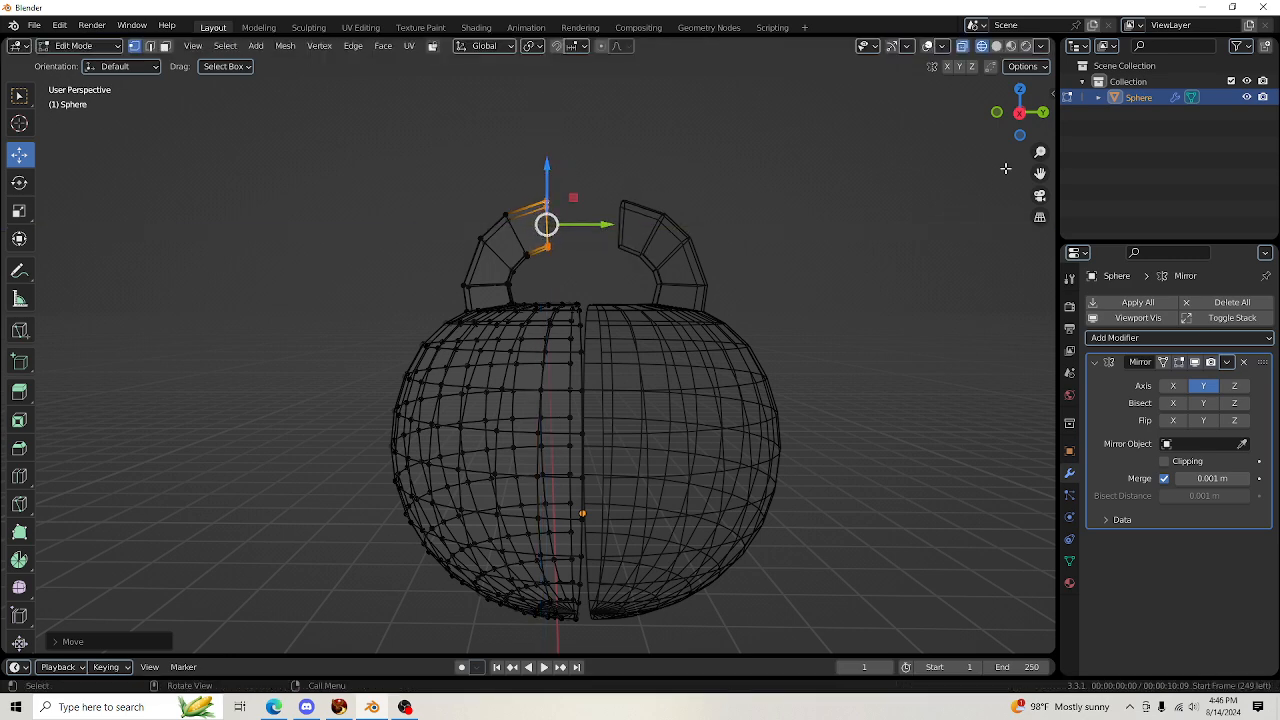
Circle-select all ear vertices above the base, nudge them up and outward, and return to solid shading
scroll(735, 209, up, 2)
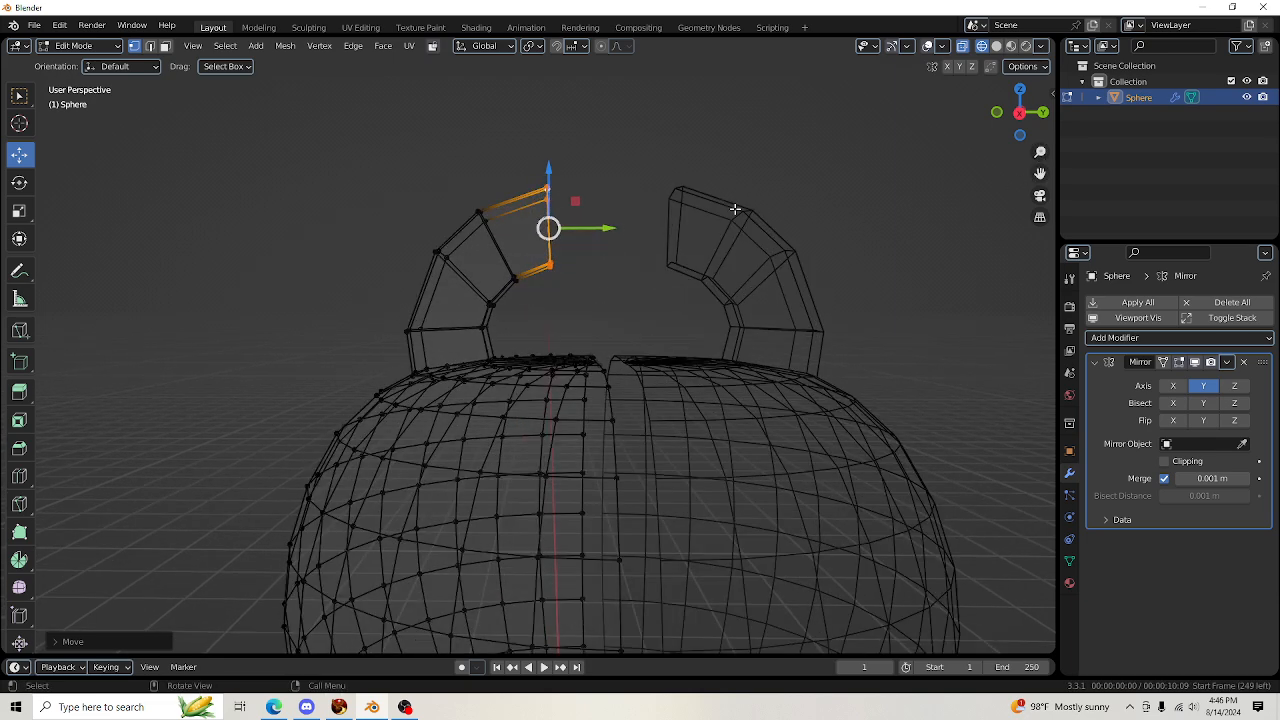
key(c)
mouse_move(523, 306)
mouse_down()
mouse_move(403, 289)
mouse_move(546, 217)
mouse_move(514, 294)
mouse_move(571, 254)
mouse_move(594, 266)
mouse_up()
right_click(594, 266)
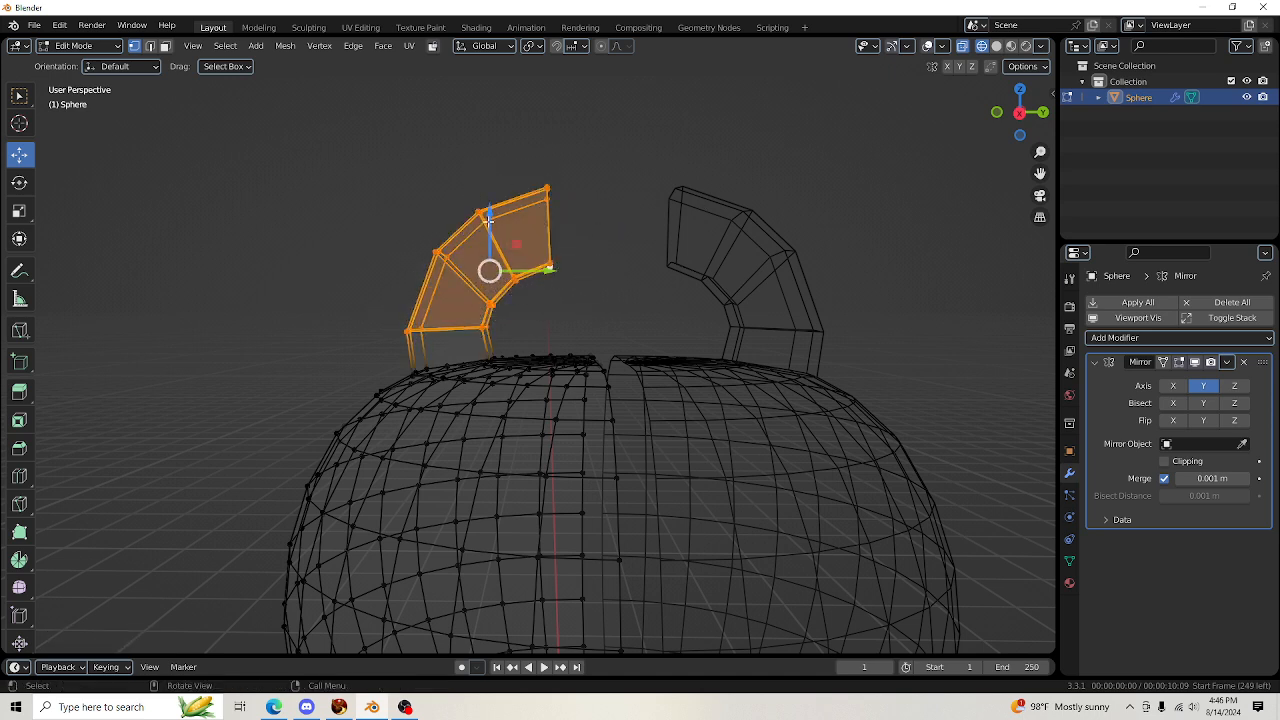
drag(487, 215, 486, 205)
drag(546, 266, 539, 264)
click(996, 46)
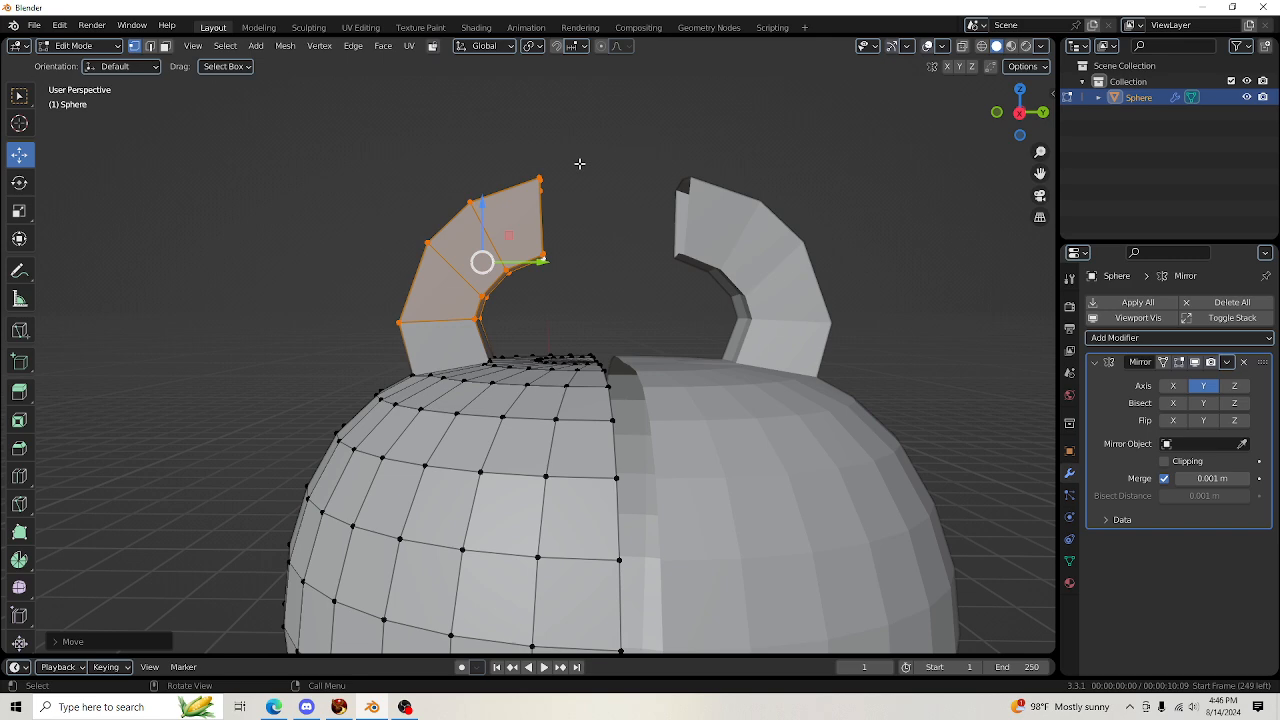
Switch to Object Mode, apply the Mirror modifier and deselect the head
scroll(700, 203, down, 3)
scroll(731, 209, up, 2)
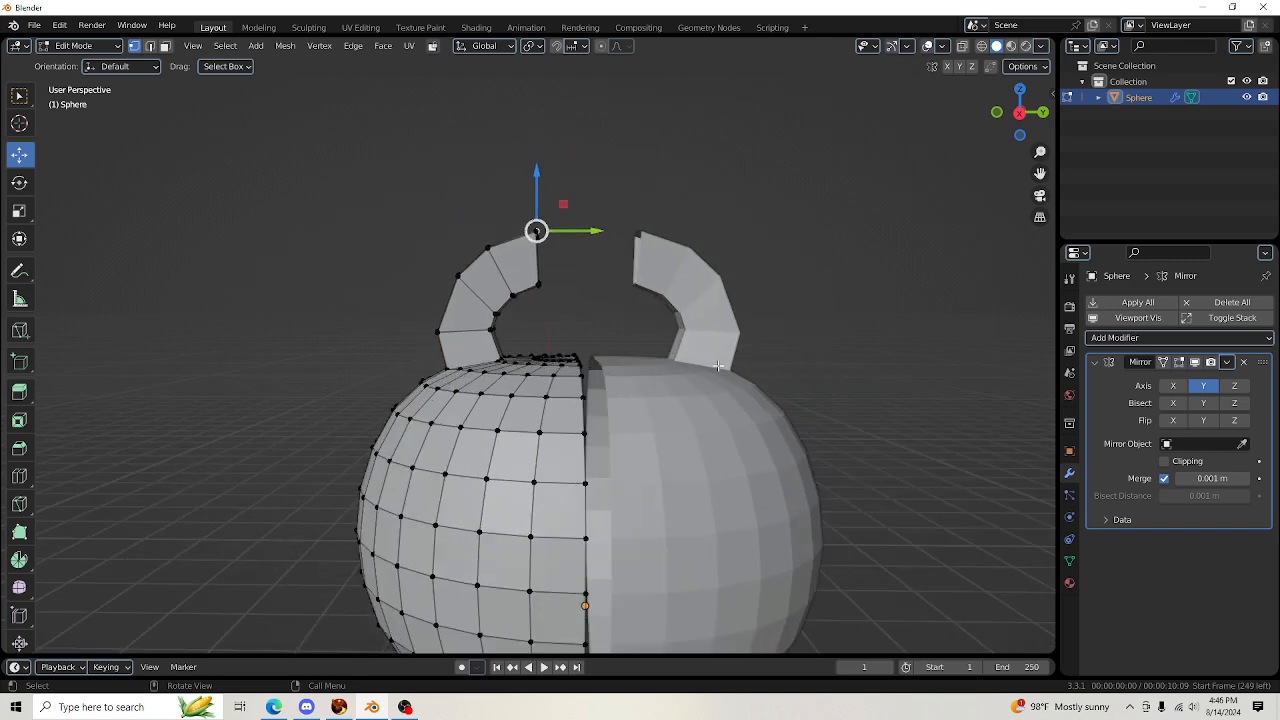
click(1225, 363)
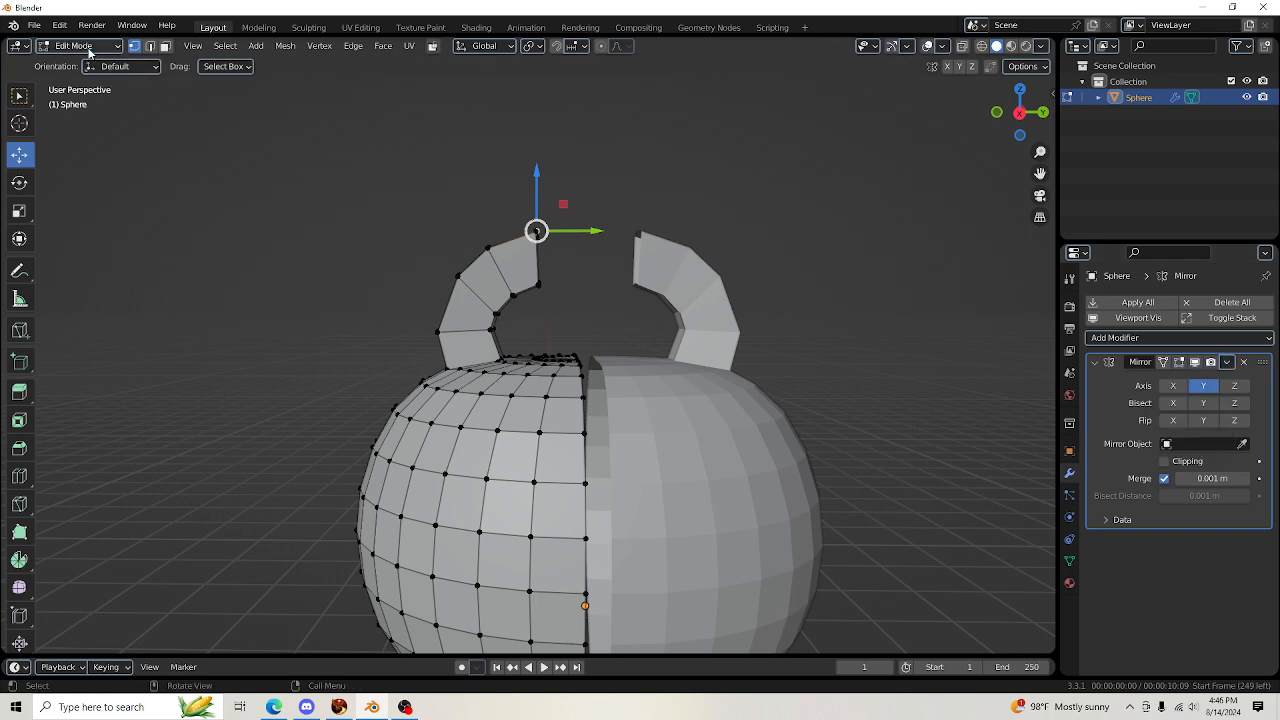
click(88, 47)
click(65, 70)
click(1228, 361)
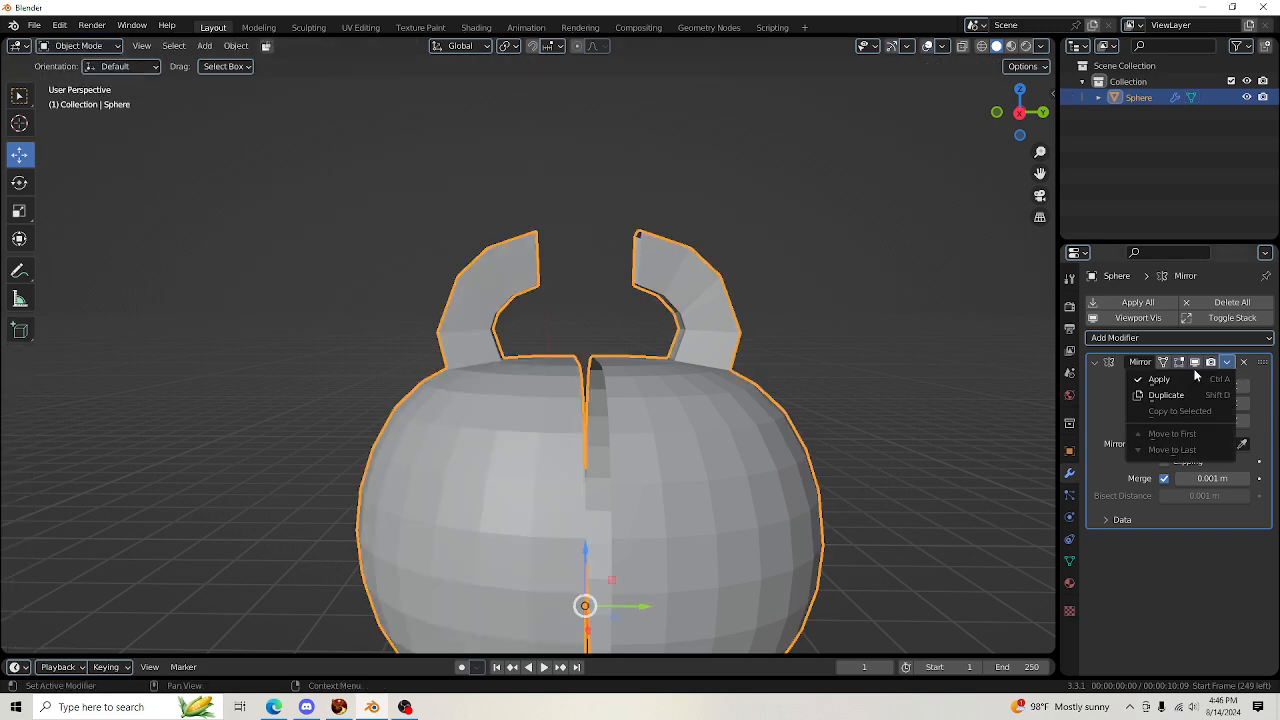
click(1180, 378)
click(794, 304)
Select the head mesh again and enter Edit Mode
drag(1030, 112, 585, 120)
scroll(685, 378, down, 3)
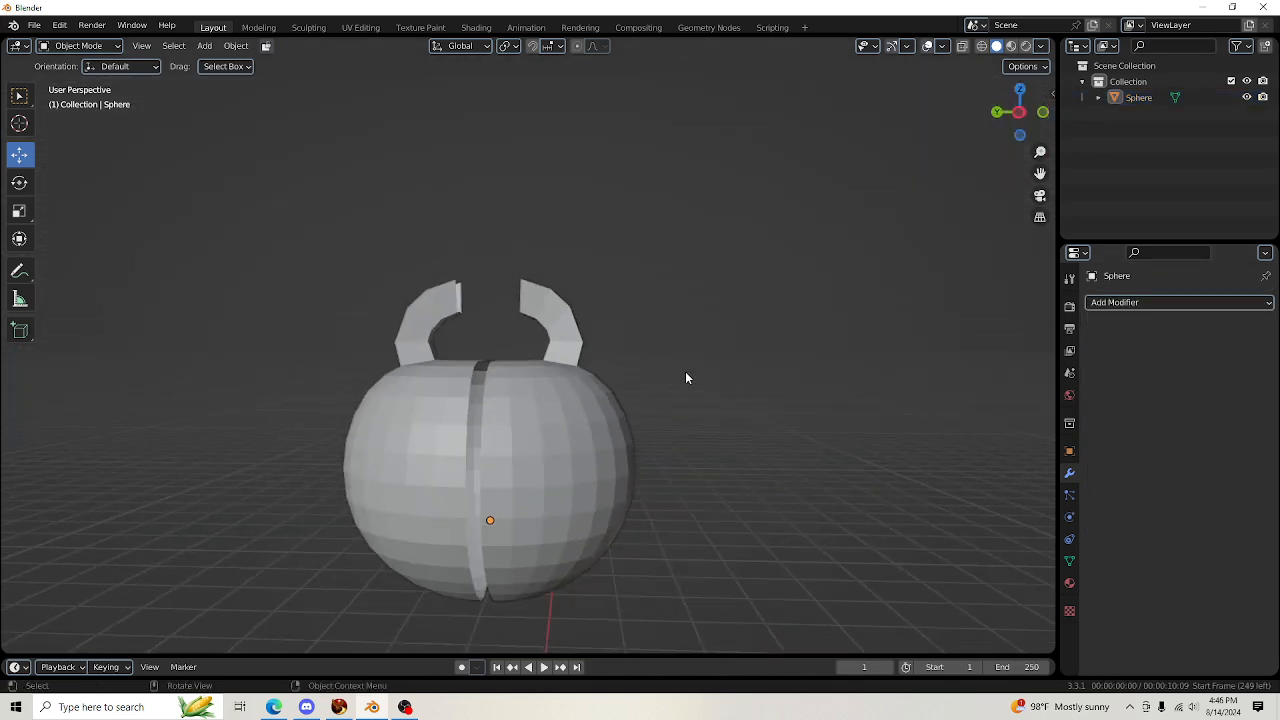
click(439, 416)
click(80, 45)
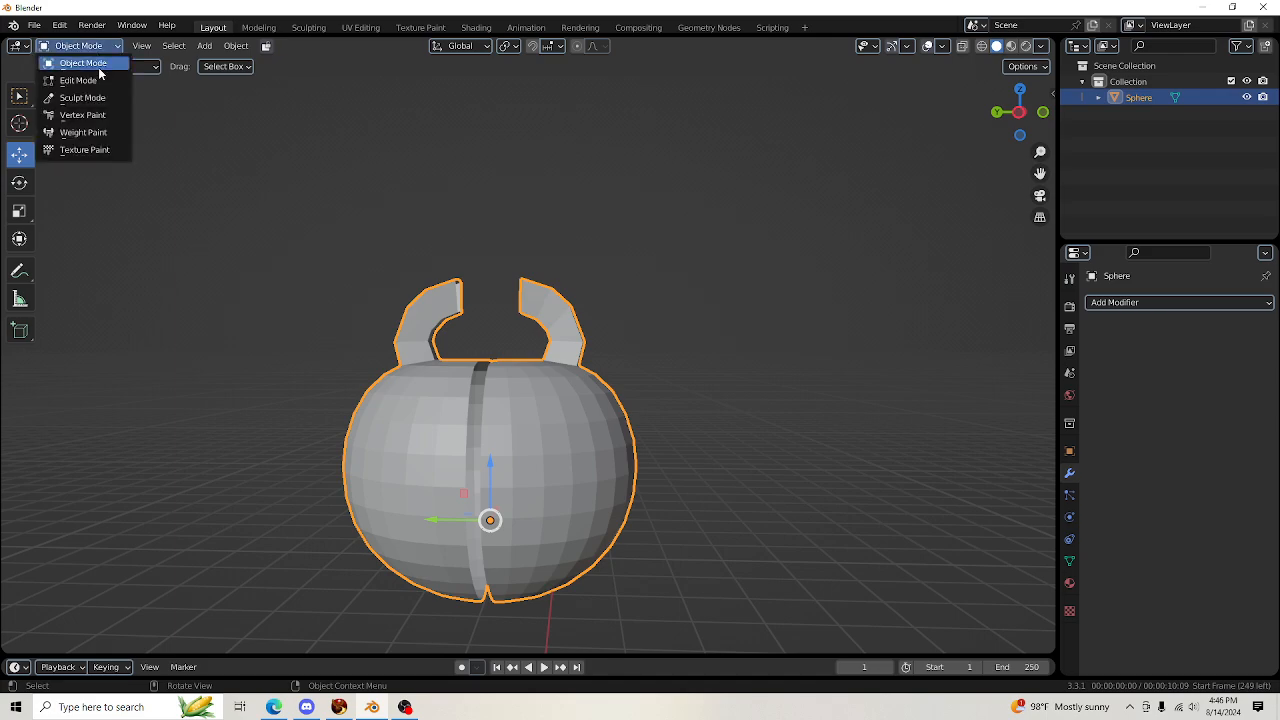
click(85, 66)
Fill a face between the middle and positive-X top vertices of the two ears' open ends
scroll(530, 355, up, 4)
drag(1020, 112, 1020, 250)
scroll(477, 209, up, 2)
click(258, 242)
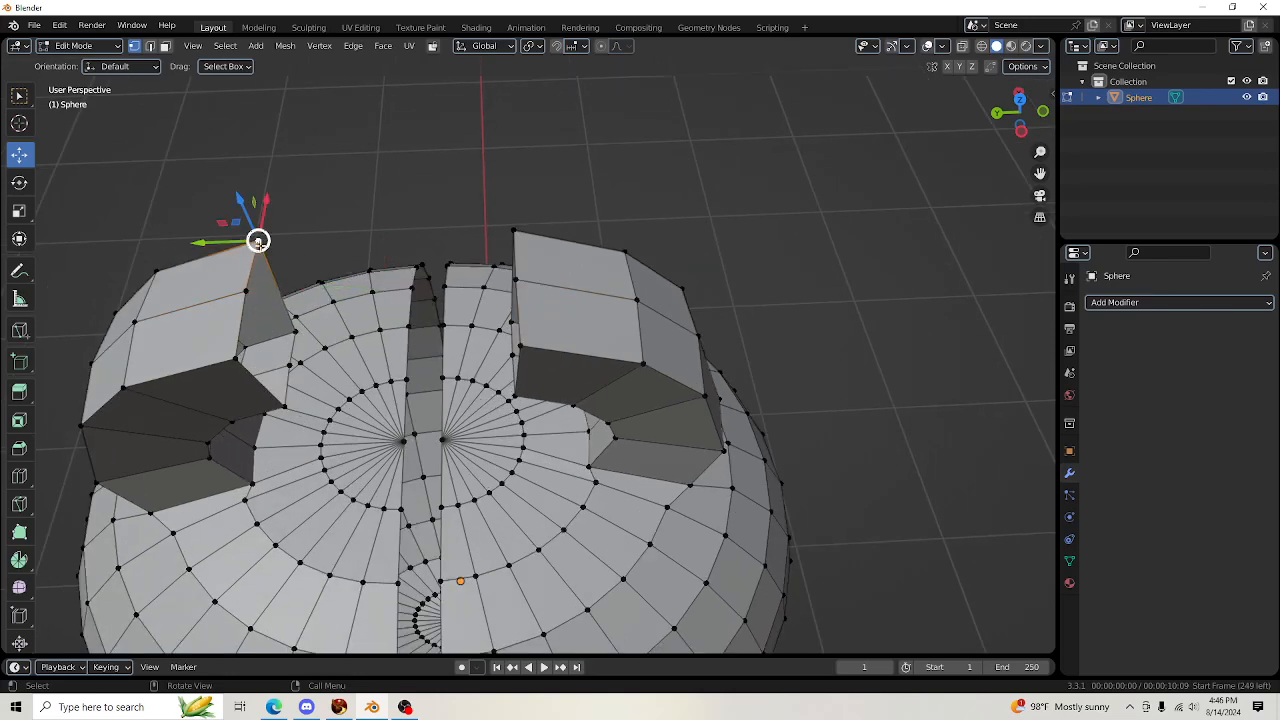
shift+click(514, 230)
shift+click(515, 279)
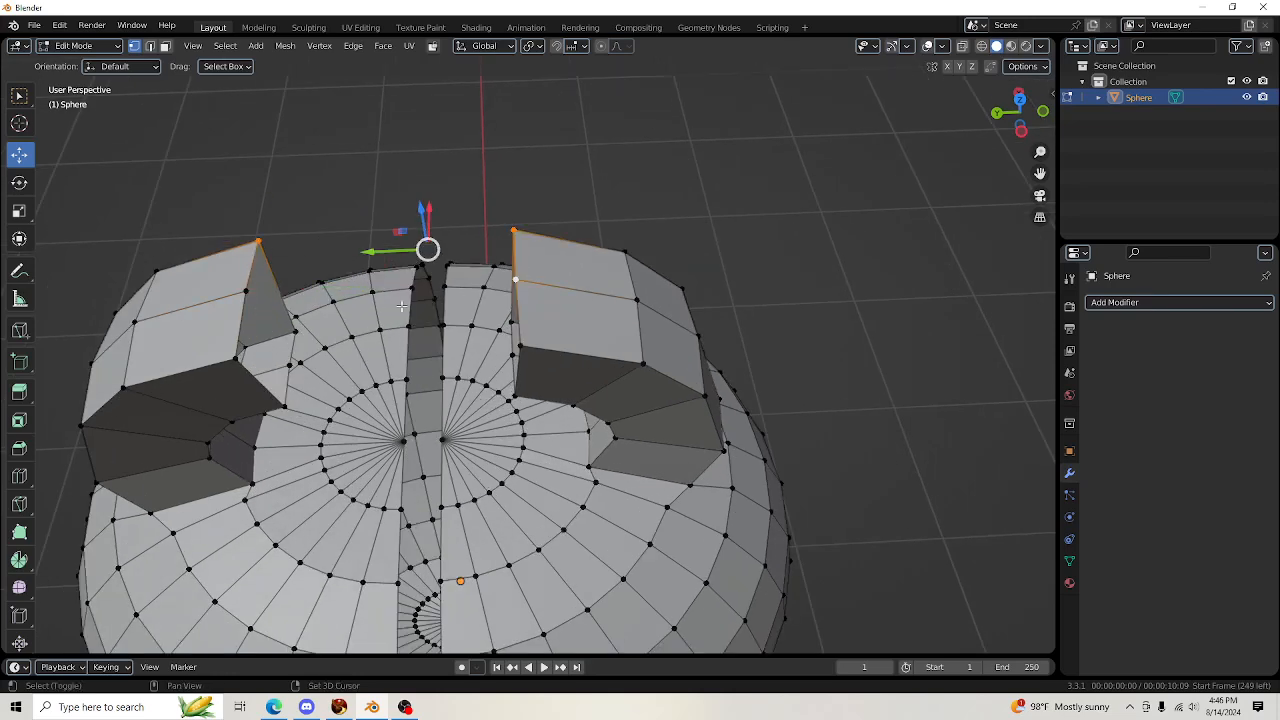
shift+click(247, 290)
drag(1004, 118, 922, 334)
key(f)
Fill the positive-X side face between the two ears using the upper and lower corner vertices of their open ends
scroll(283, 323, up, 1)
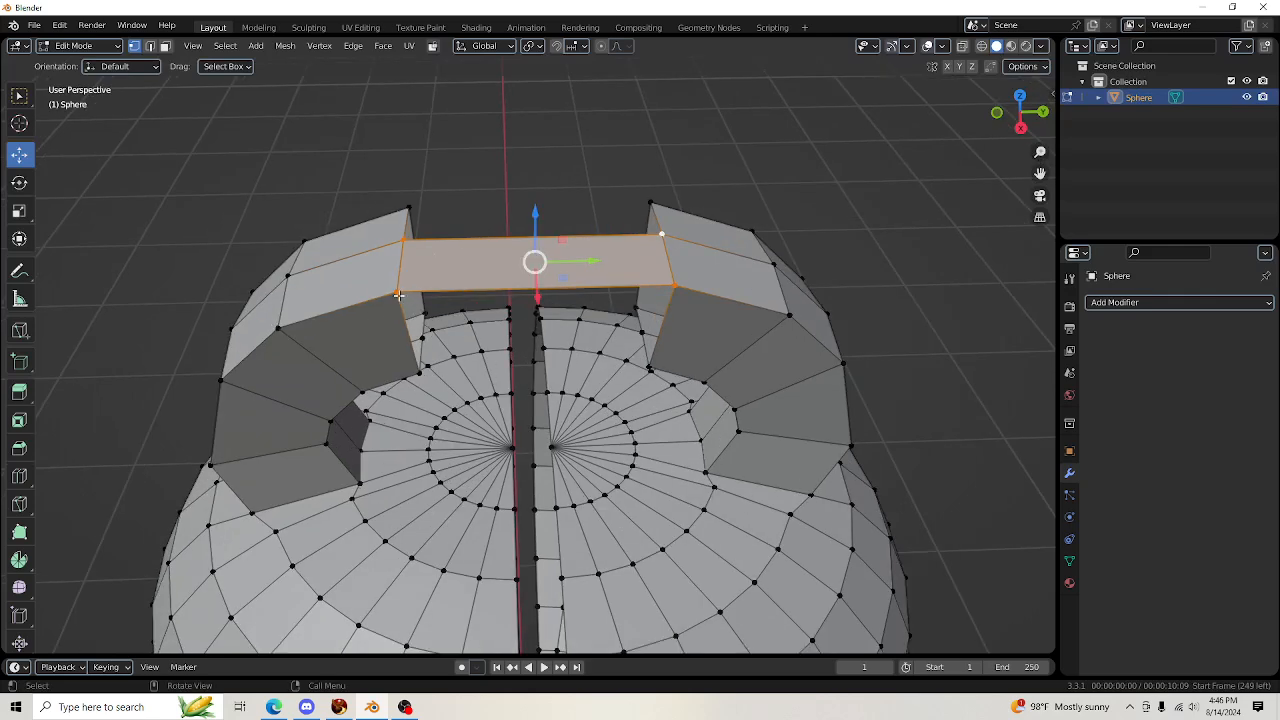
drag(1023, 128, 1022, 55)
scroll(480, 258, up, 1)
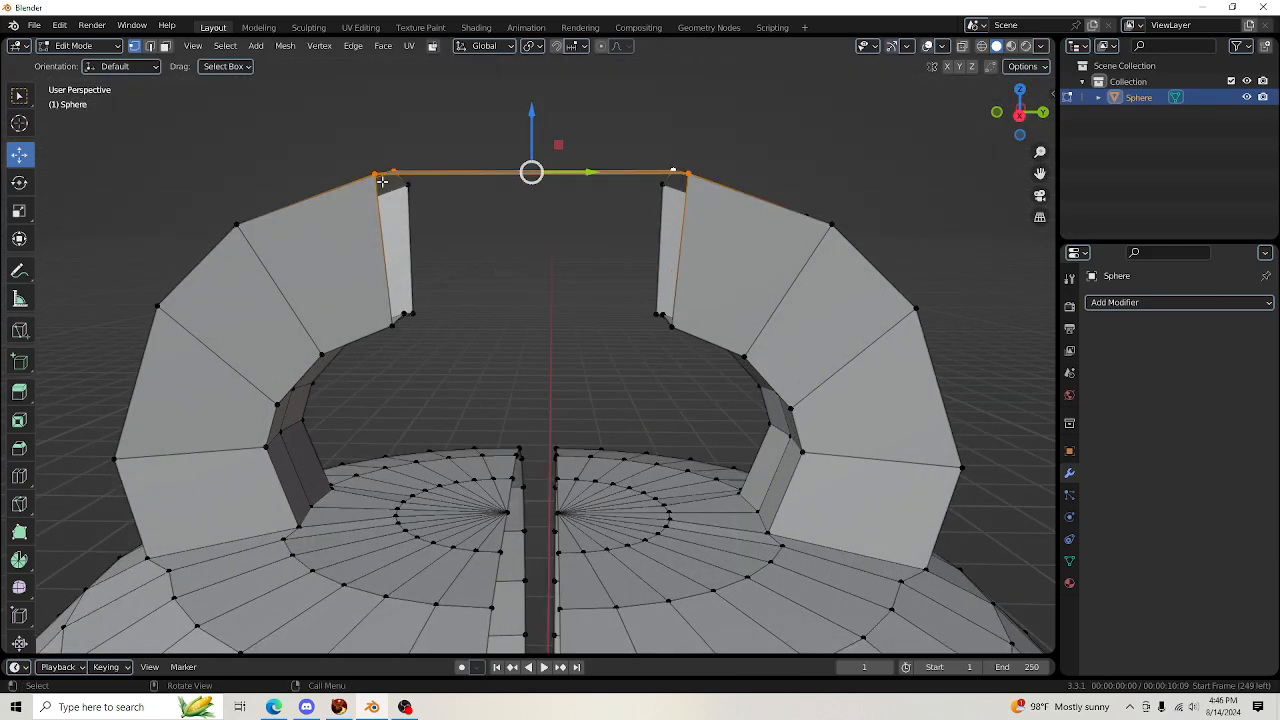
click(376, 176)
shift+click(689, 175)
shift+click(671, 326)
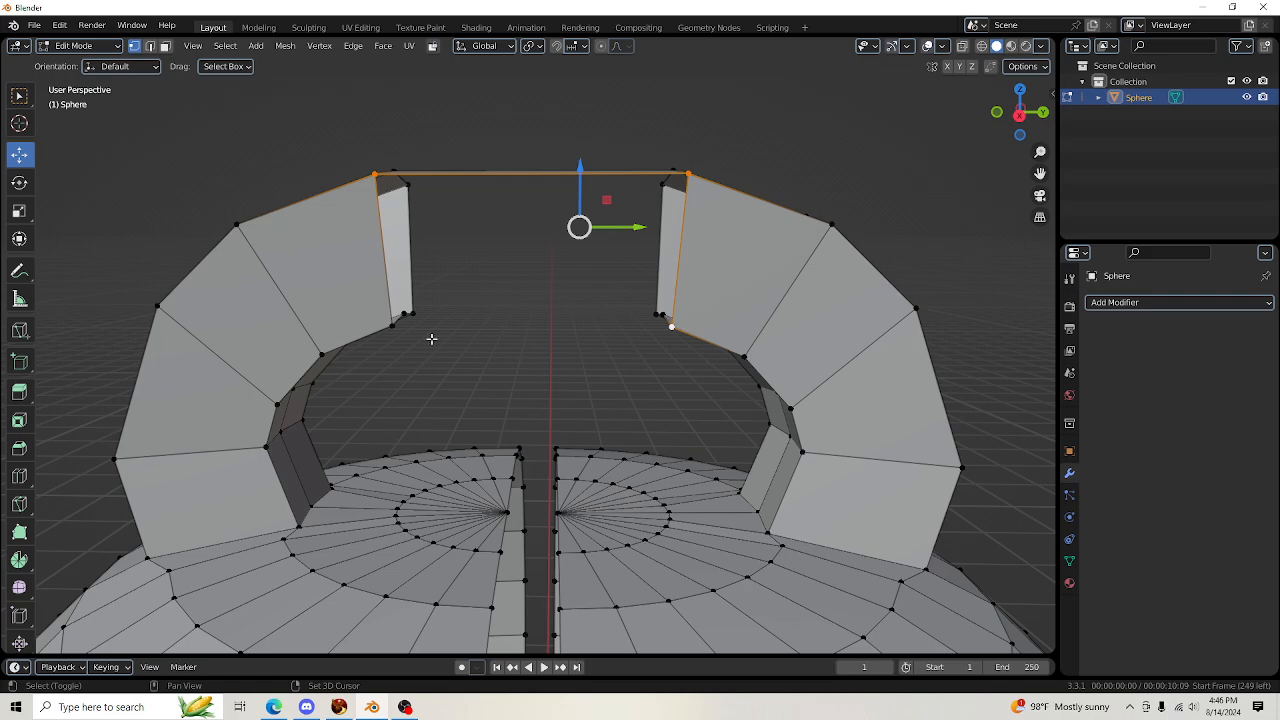
shift+click(389, 325)
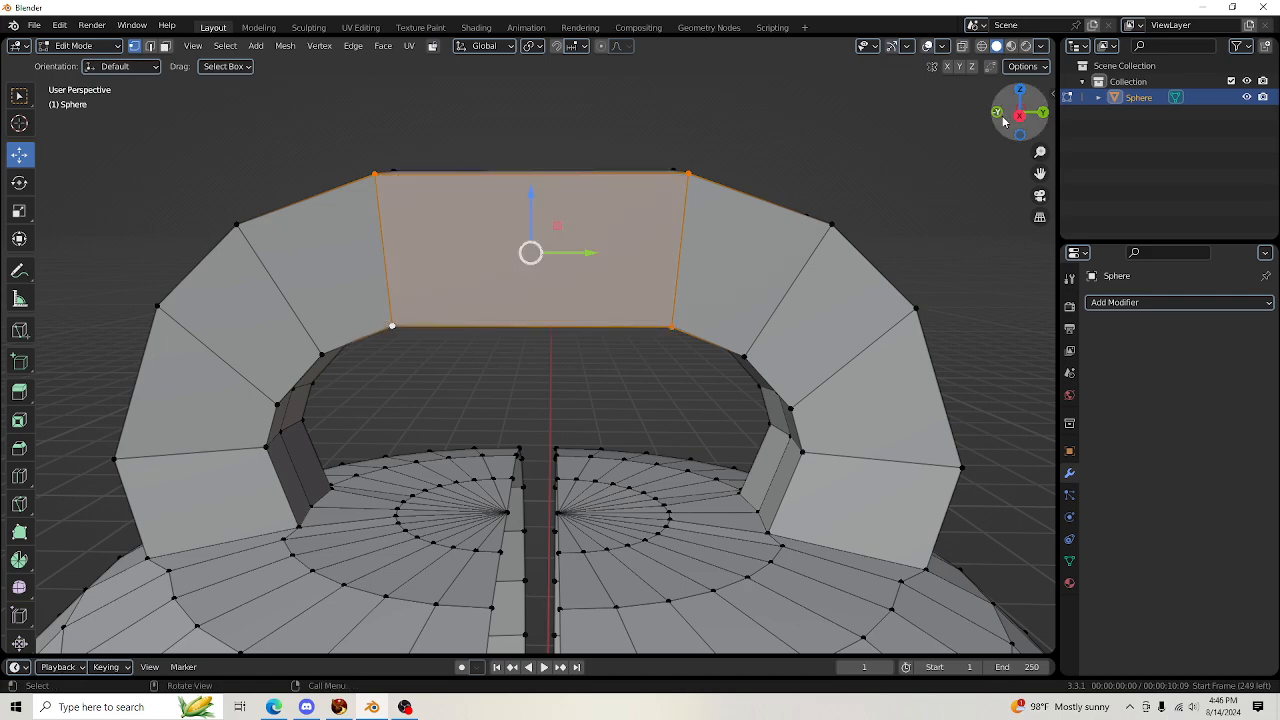
Fill the remaining top face between the two ears on the negative-X side
drag(1020, 112, 972, 98)
shift+click(468, 124)
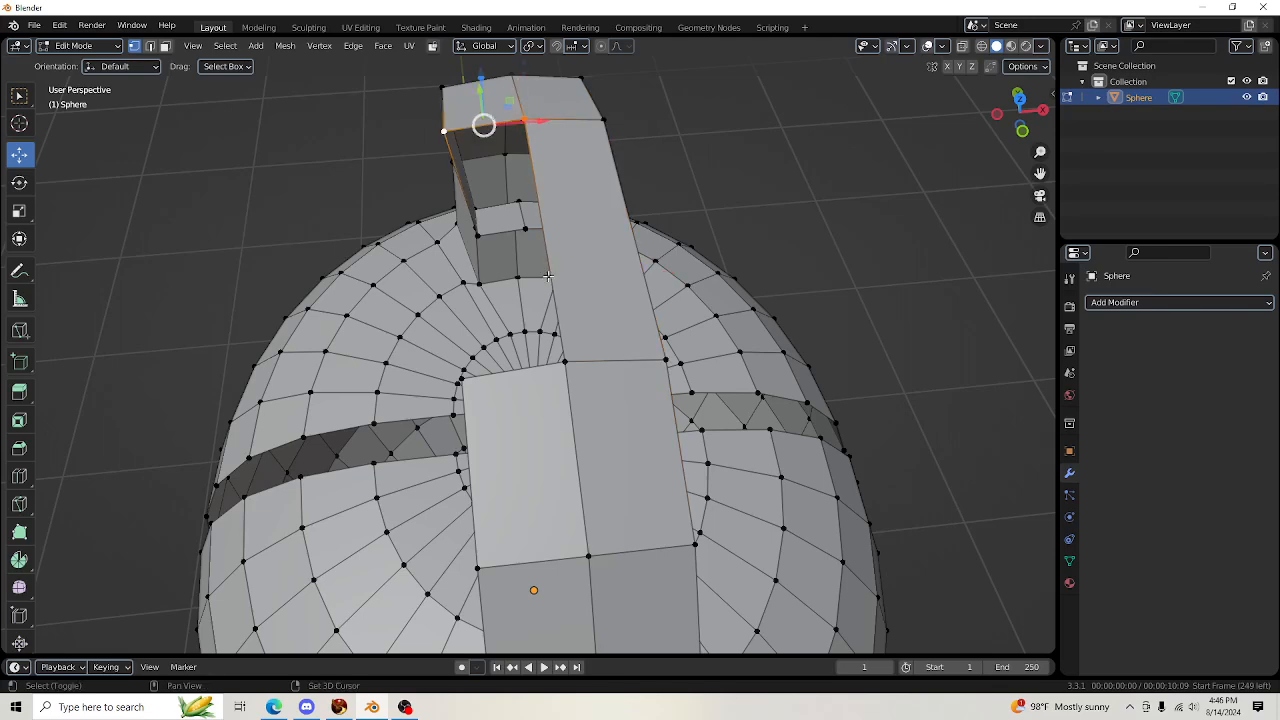
shift+click(565, 363)
key(f)
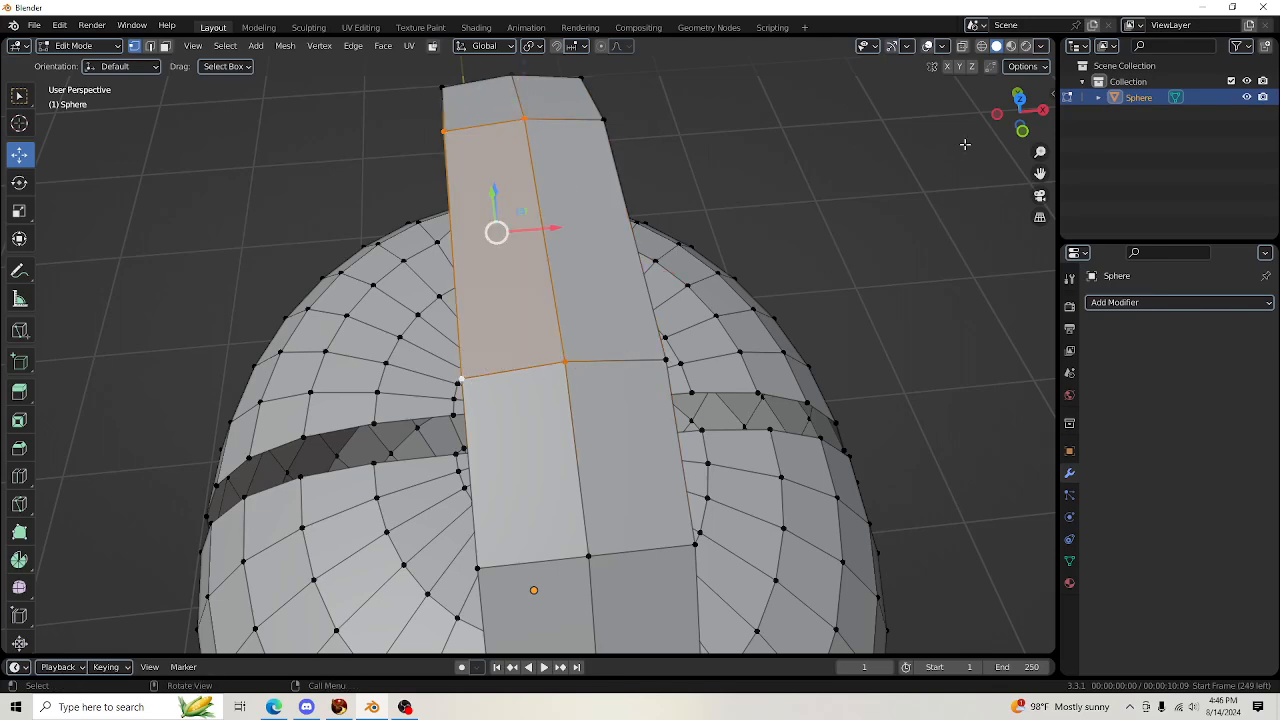
Try to fill one face between the two ears from their underside and negative-X side open-end vertices
drag(1020, 114, 1014, 180)
scroll(684, 292, up, 3)
scroll(269, 200, up, 2)
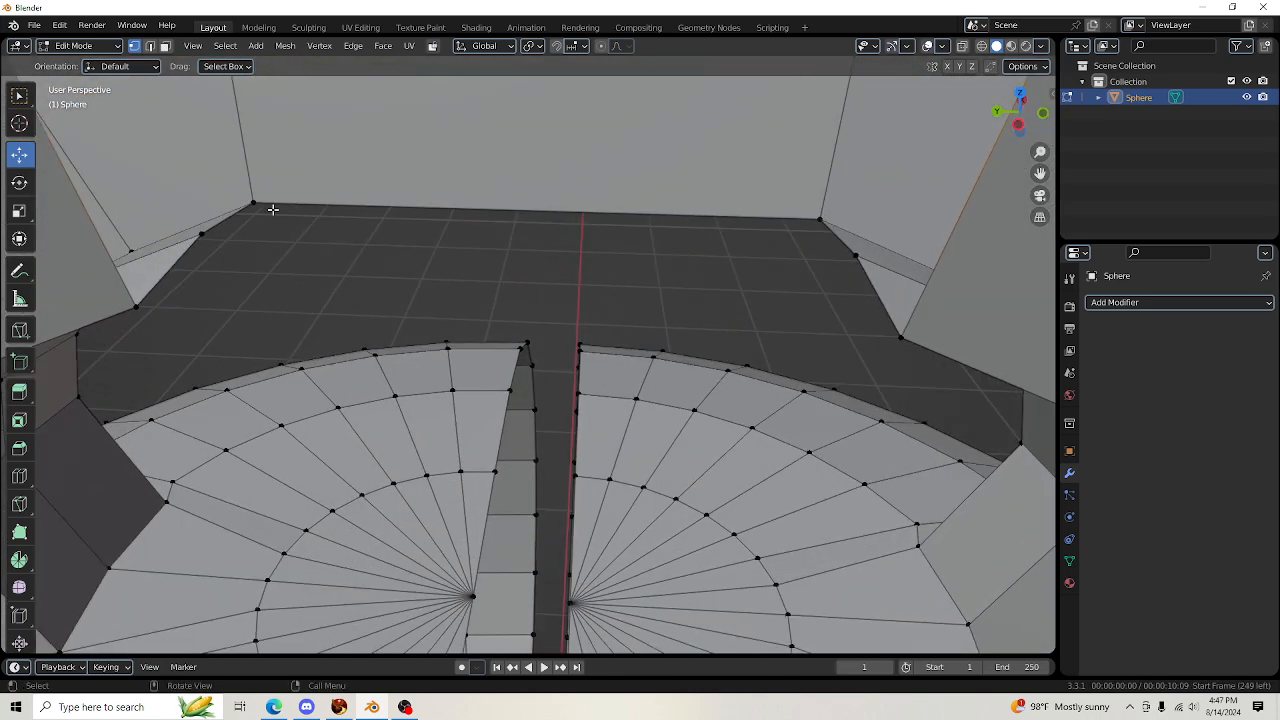
click(253, 203)
shift+click(137, 305)
shift+click(821, 219)
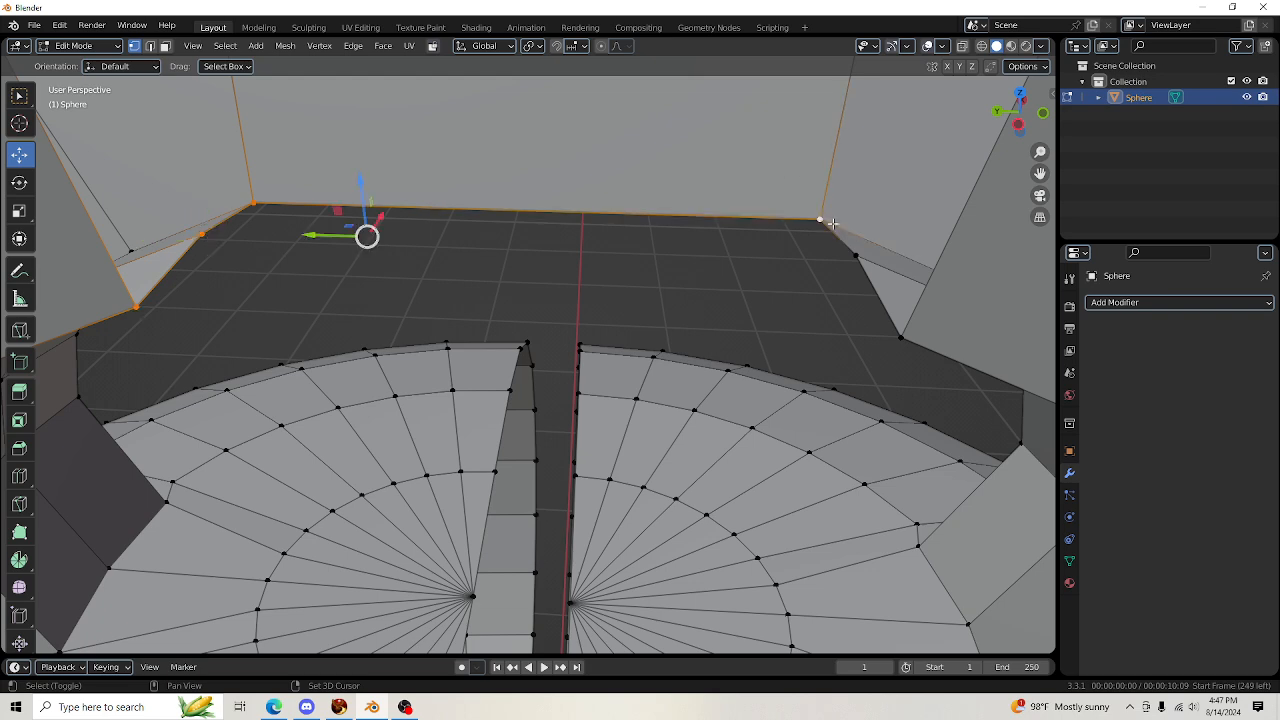
shift+click(901, 338)
middle_drag(860, 258, 818, 173)
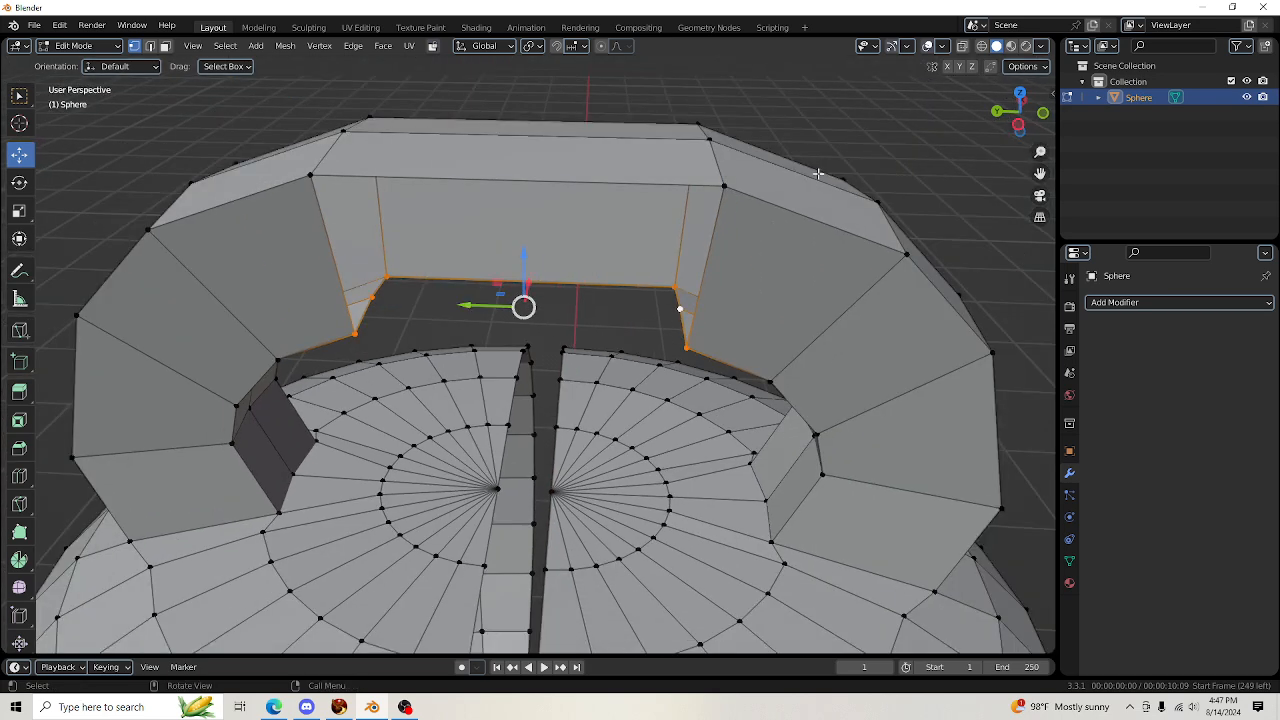
shift+click(724, 187)
shift+click(310, 175)
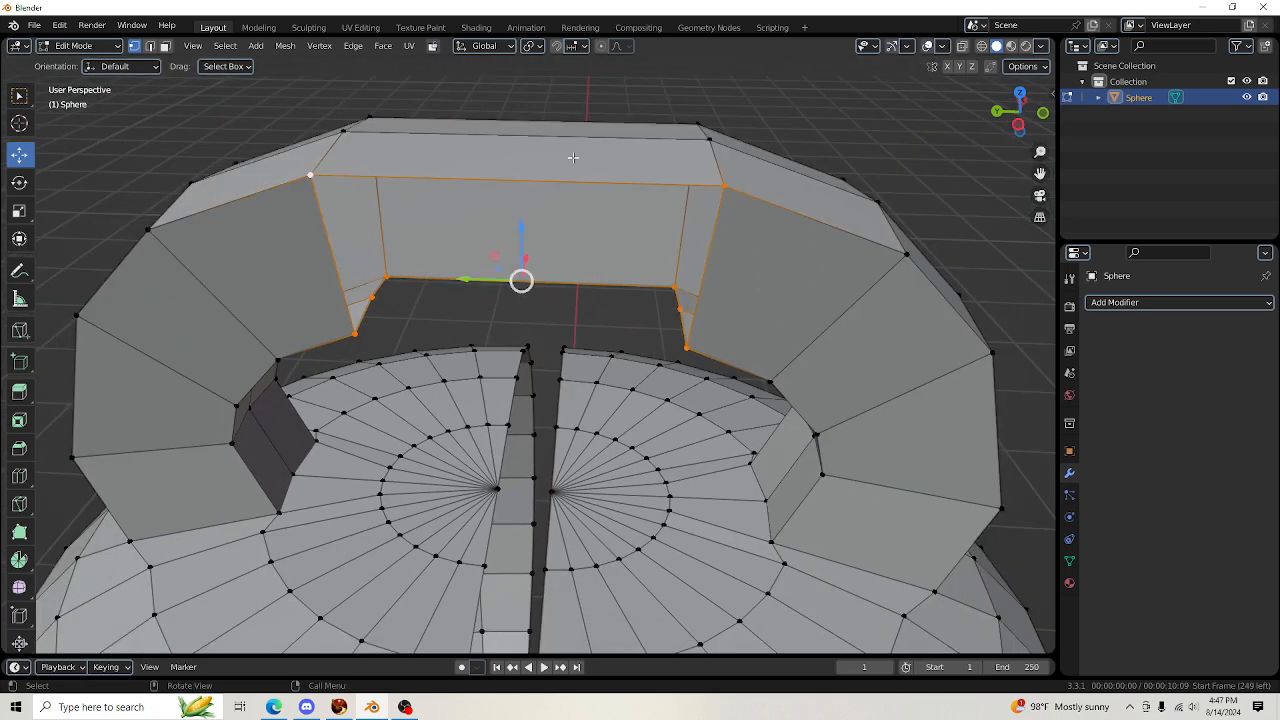
key(f)
drag(1018, 112, 365, 100)
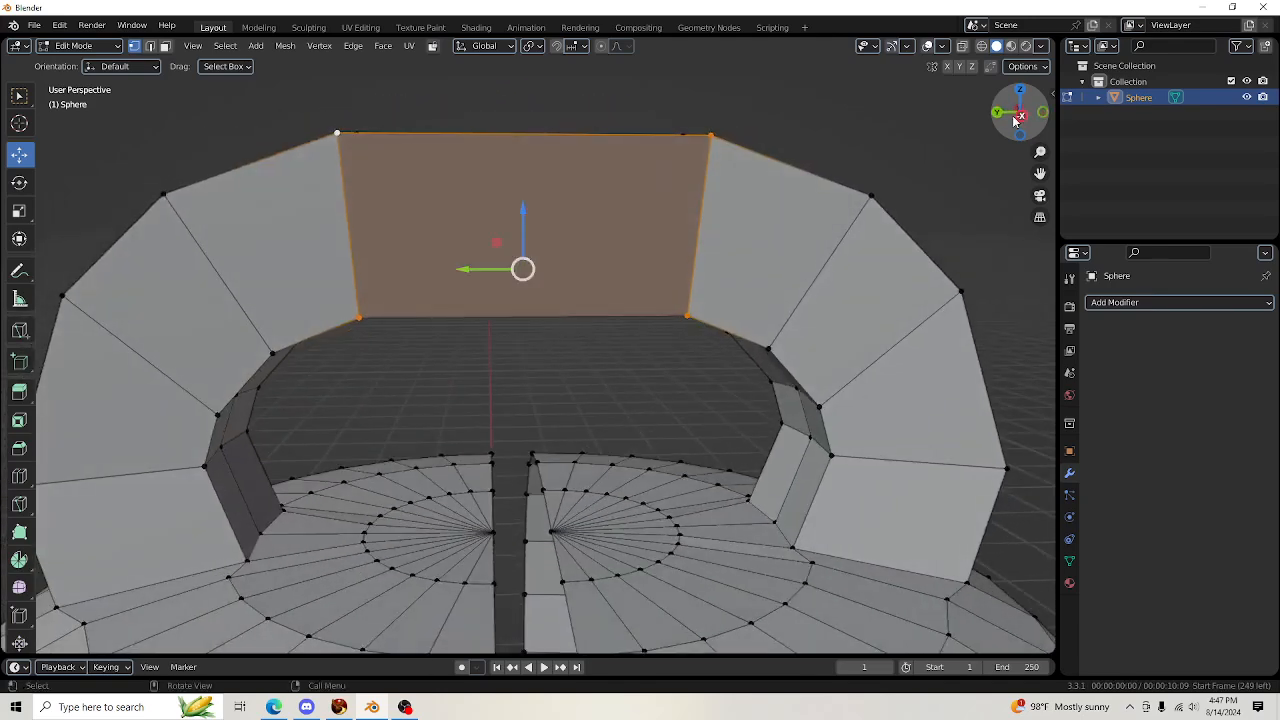
Turn on the Face Orientation overlay for the viewport
click(941, 47)
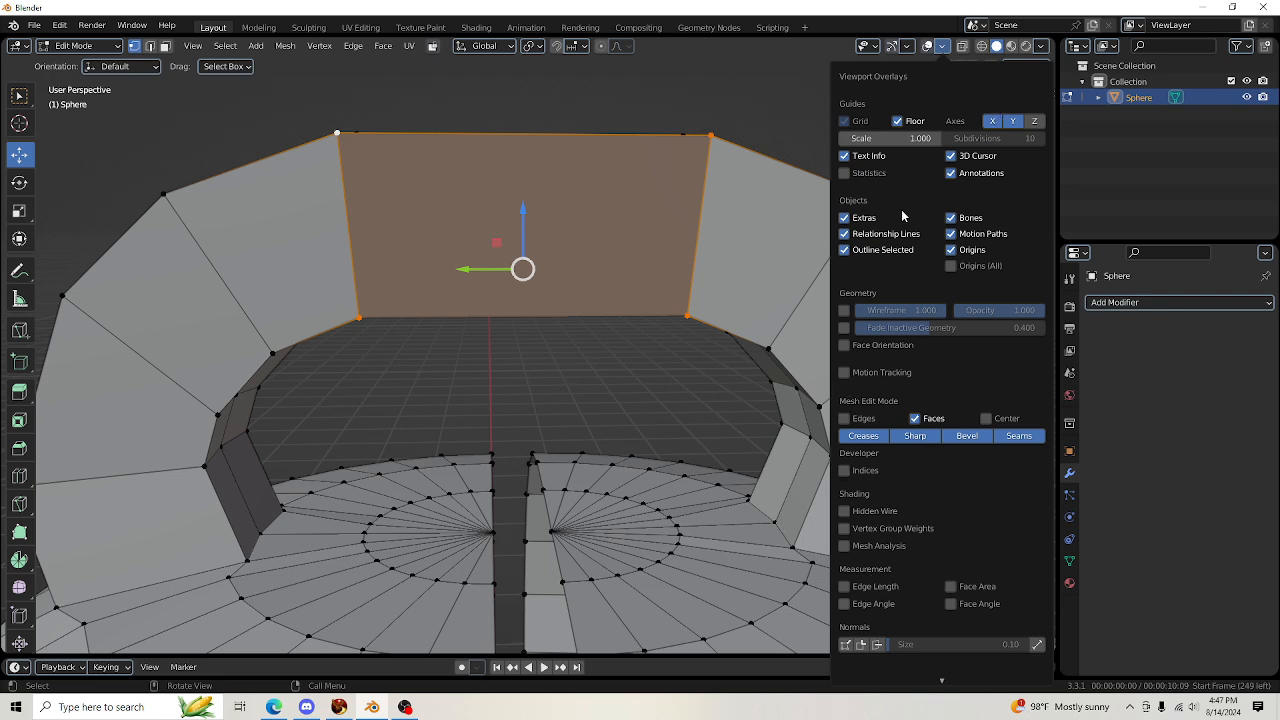
click(844, 345)
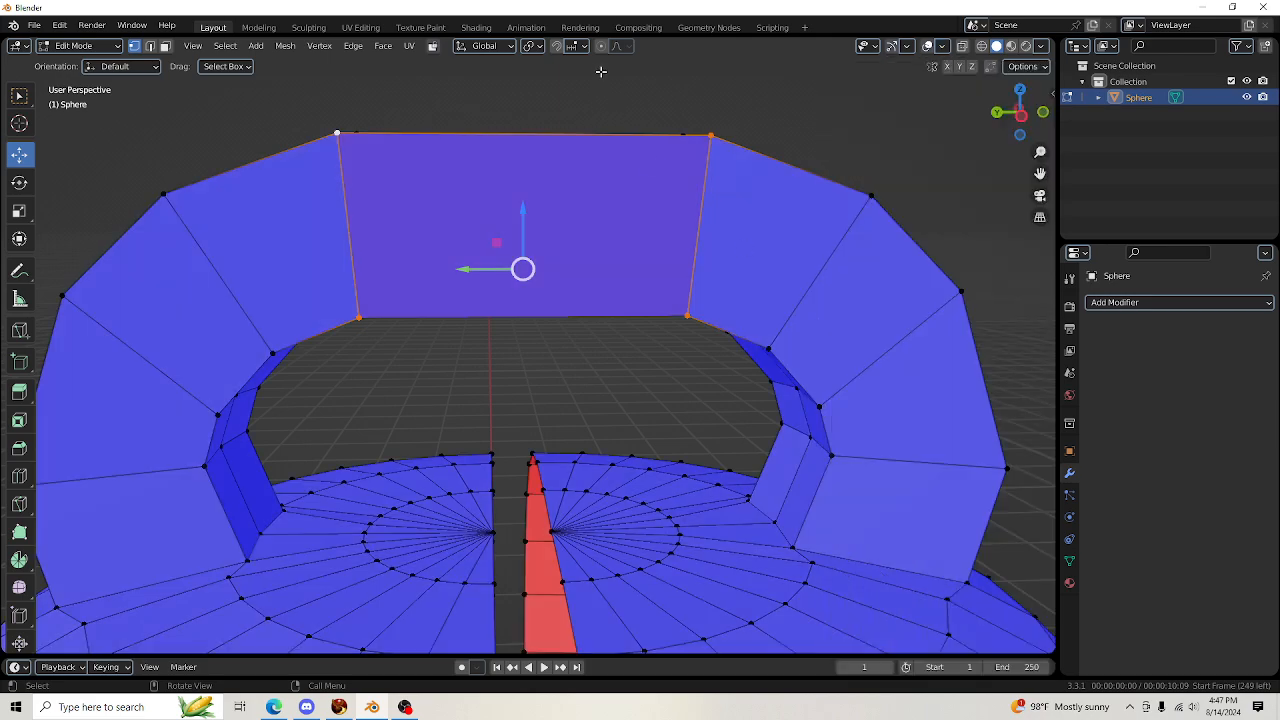
click(600, 72)
Examine the ear bridge's underside and negative-X side, and undo the last face fill
drag(1023, 111, 1105, 112)
scroll(600, 271, up, 5)
drag(1040, 173, 1100, 322)
drag(1020, 112, 650, 98)
scroll(686, 262, down, 3)
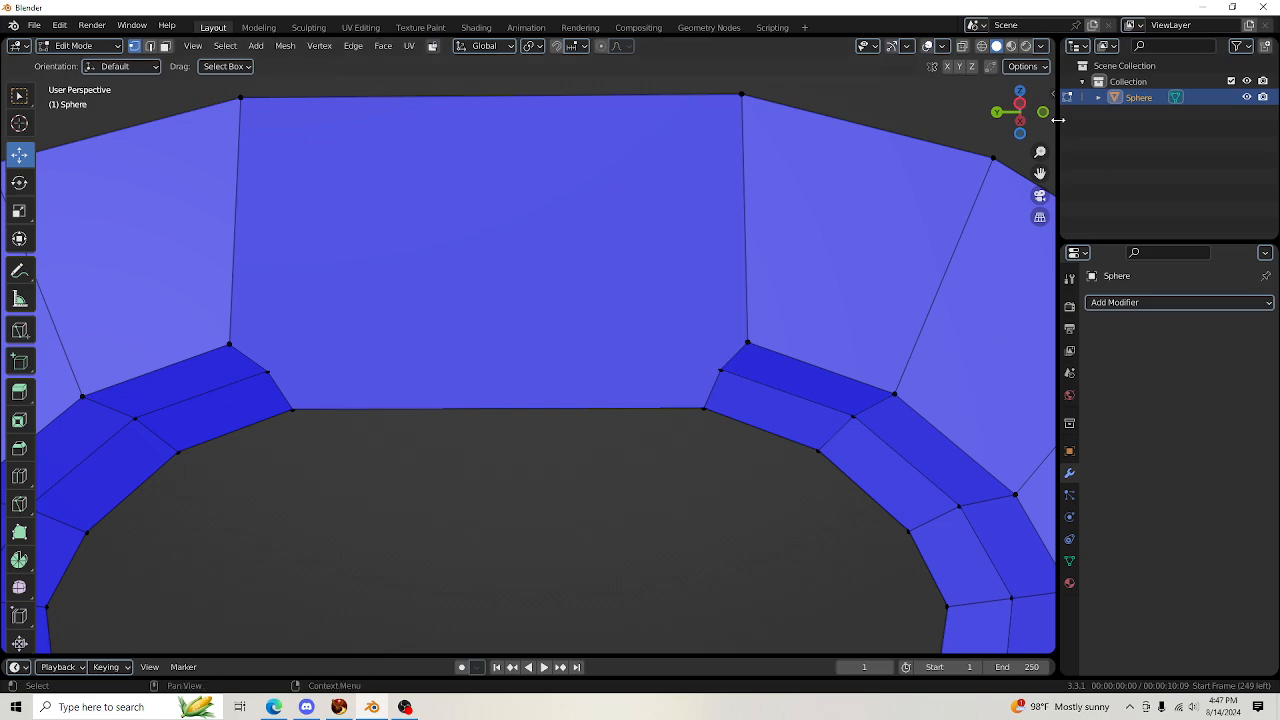
mouse_move(1032, 116)
mouse_down()
mouse_move(955, 180)
mouse_move(850, 225)
mouse_move(1025, 125)
mouse_up()
scroll(694, 254, down, 3)
scroll(409, 323, up, 2)
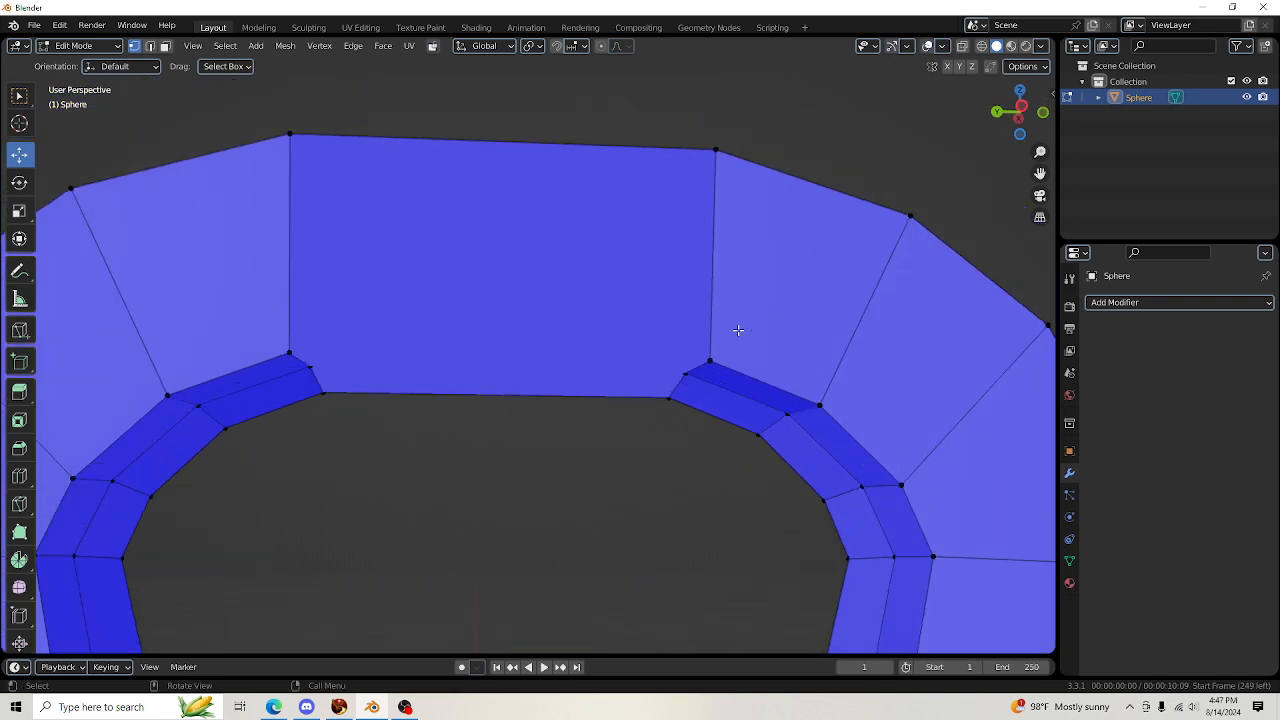
scroll(738, 330, up, 1)
ctrl+click(738, 330)
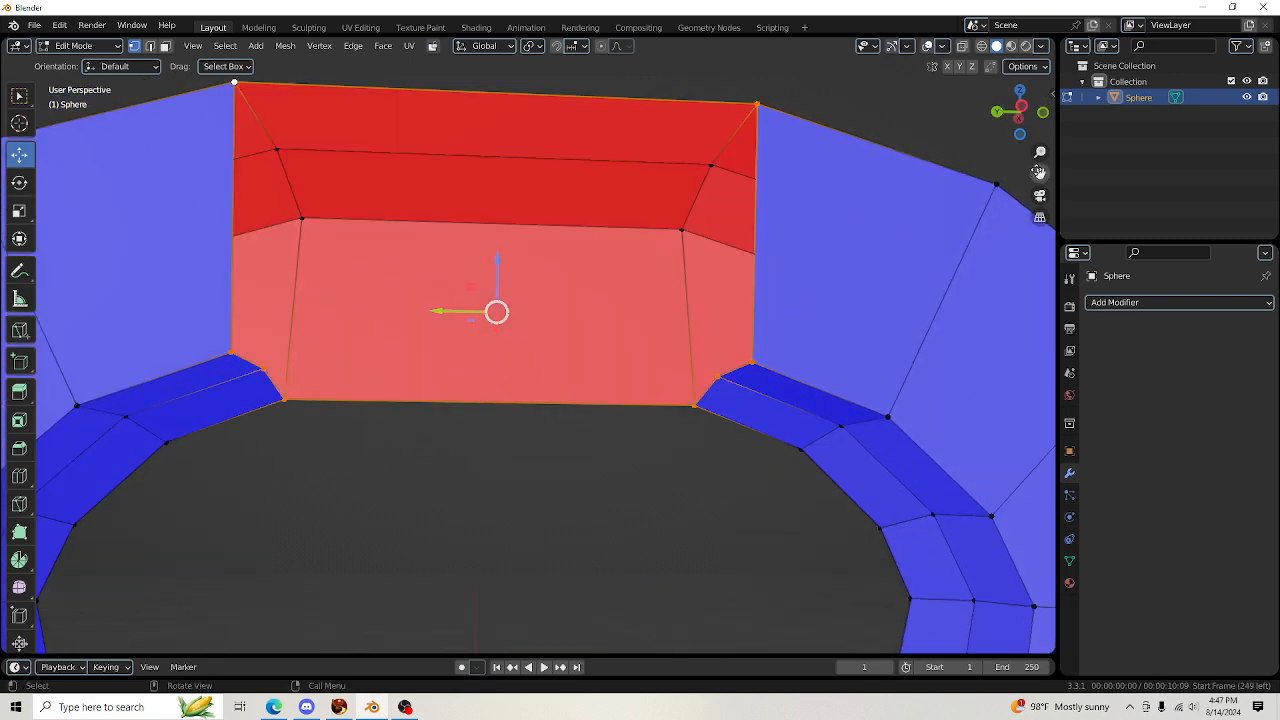
Fill the positive-X half of the underside between the two ears using the inner and middle bottom vertices
drag(1028, 122, 1036, 80)
click(295, 388)
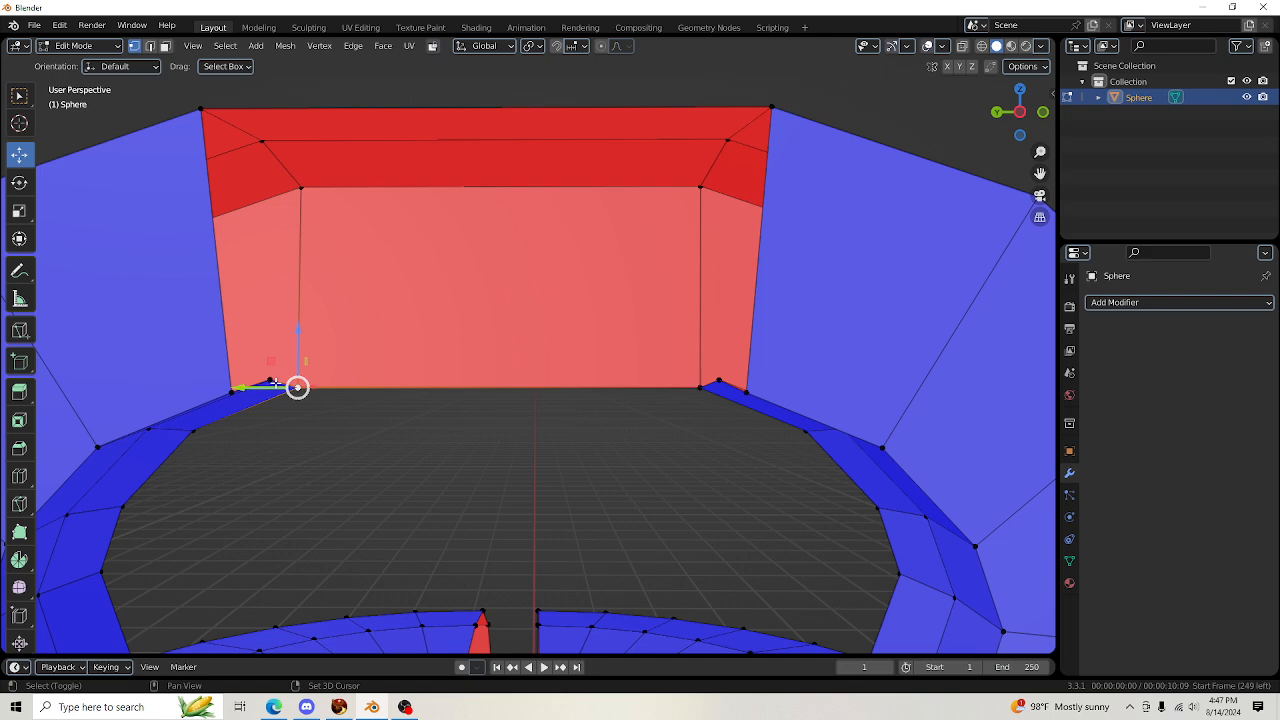
shift+click(716, 384)
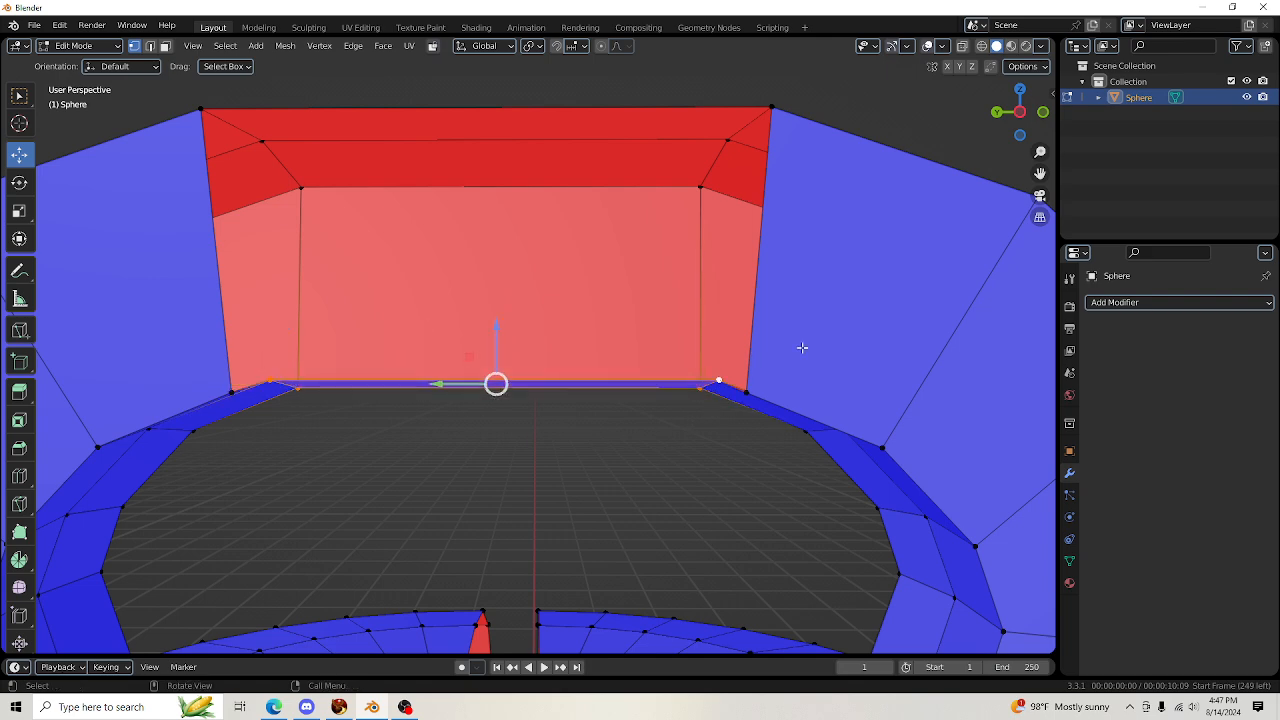
Fill the negative-X half of the underside between the two ears using the middle and outer bottom vertices
drag(1020, 112, 1022, 150)
click(716, 388)
shift+click(747, 451)
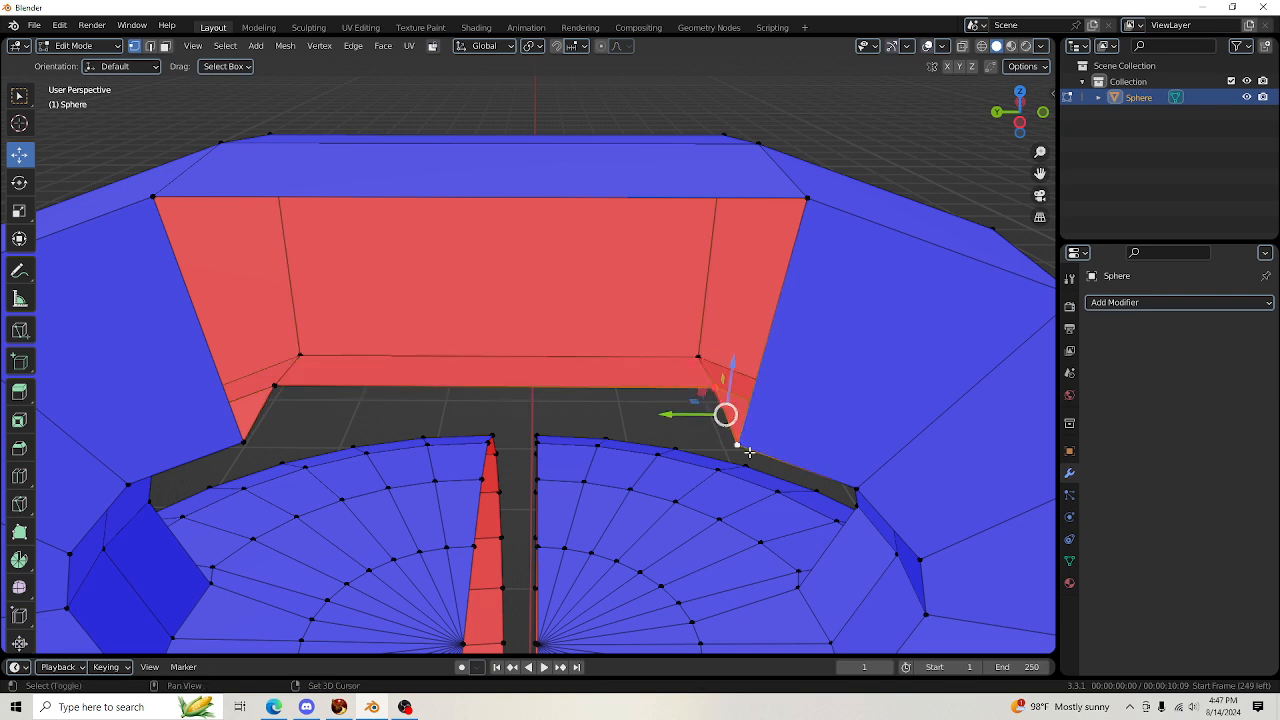
shift+click(270, 383)
shift+click(244, 441)
key(f)
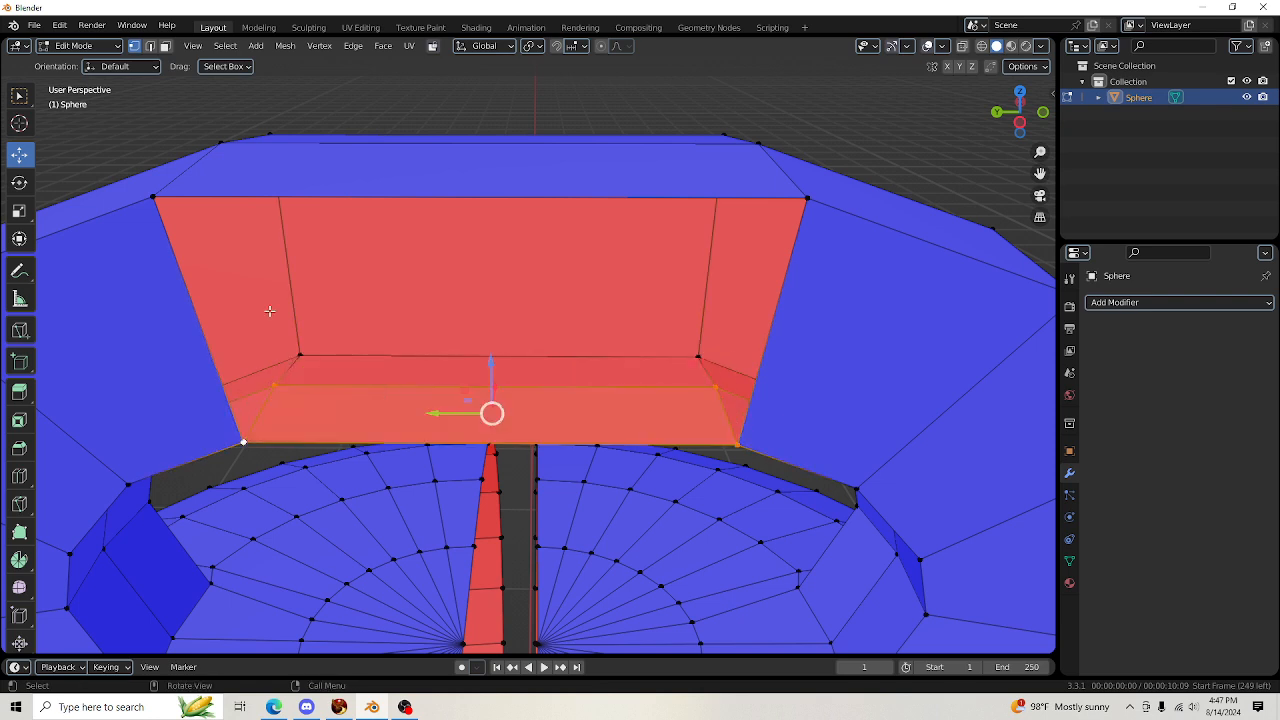
Fill the negative-X side face between the two ears using the upper and lower corner vertices of their open ends
click(156, 199)
shift+click(808, 200)
shift+click(743, 436)
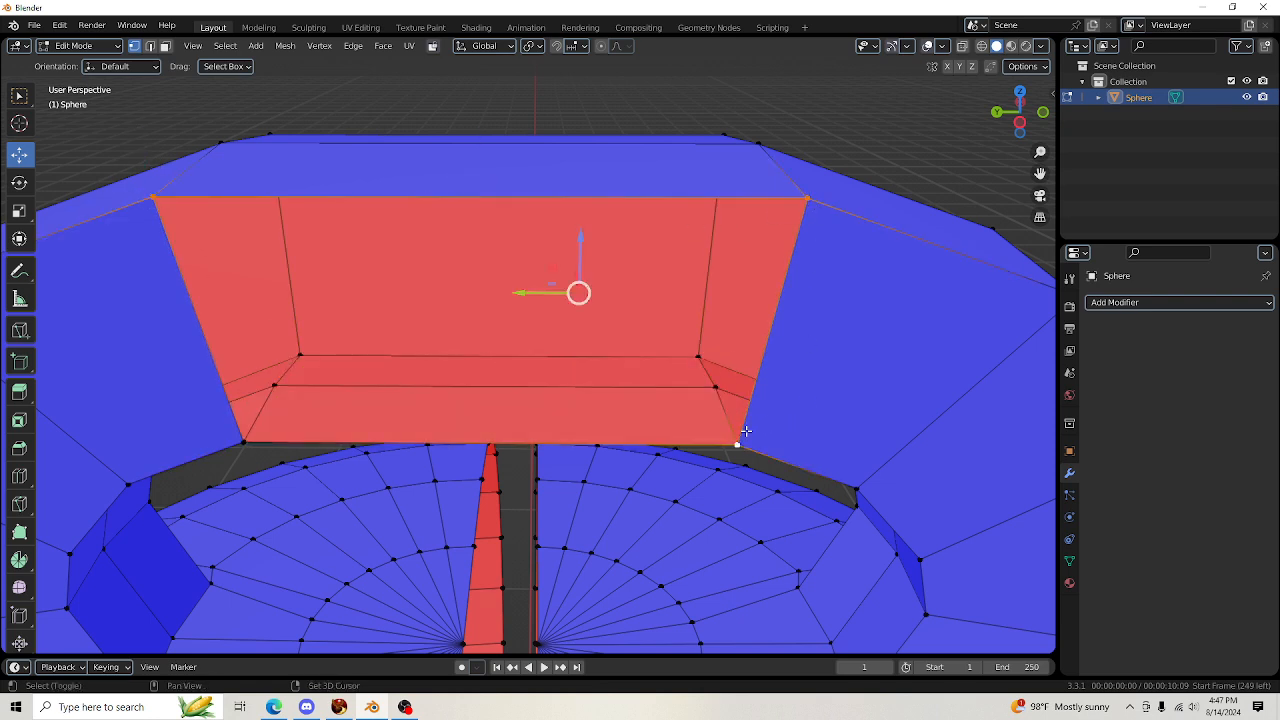
shift+click(247, 437)
key(f)
scroll(577, 291, down, 4)
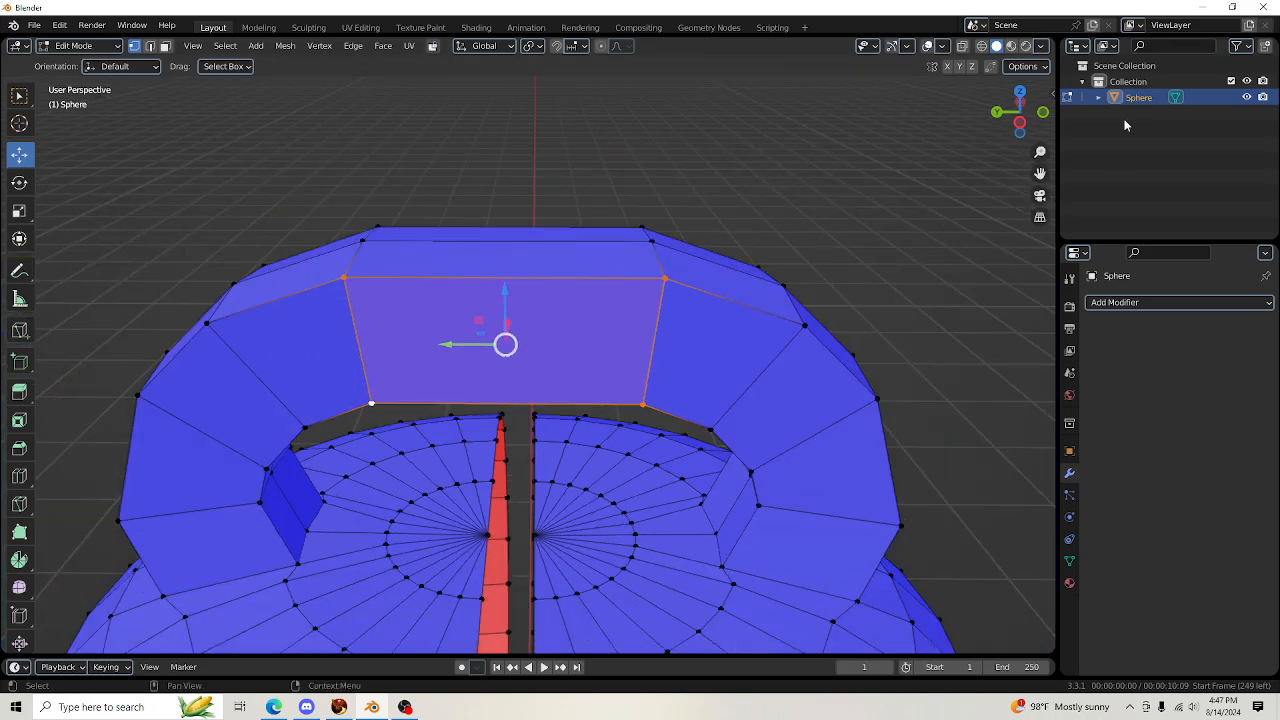
Clear the selection and fill one face across the head's center gap on the upper negative-X side, joining facing vertices of two rows
scroll(576, 479, down, 6)
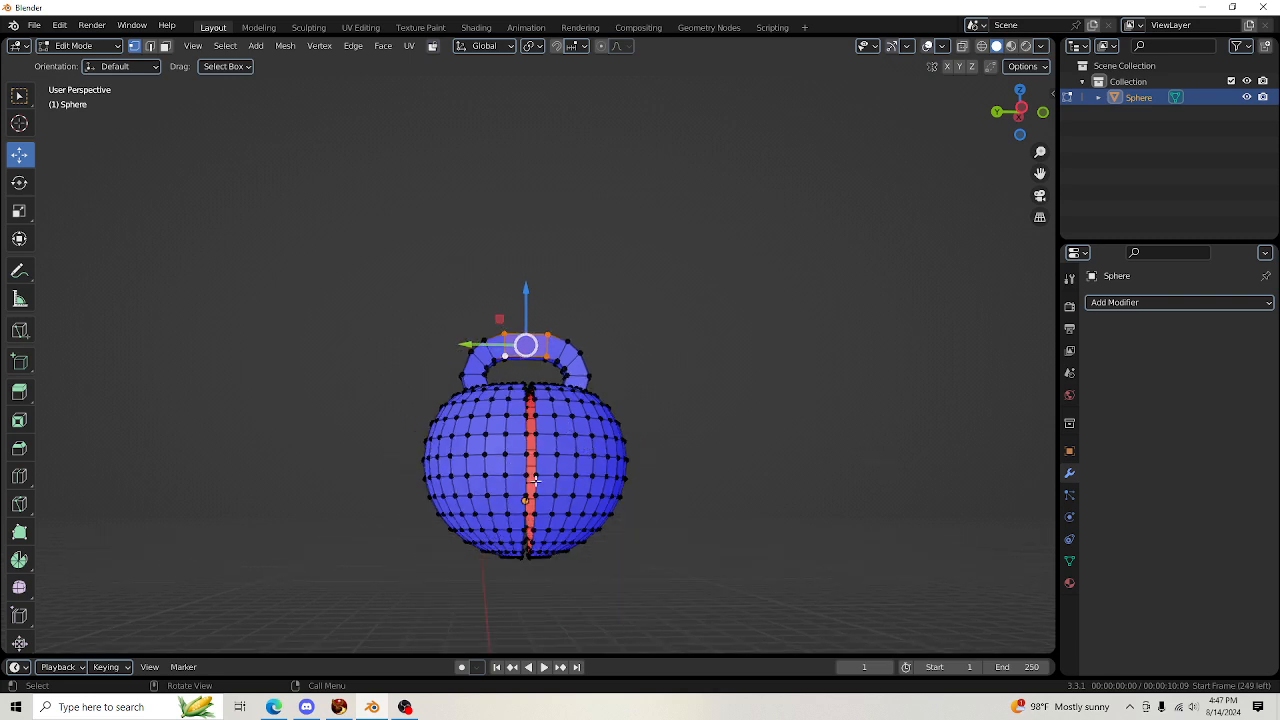
scroll(535, 480, up, 3)
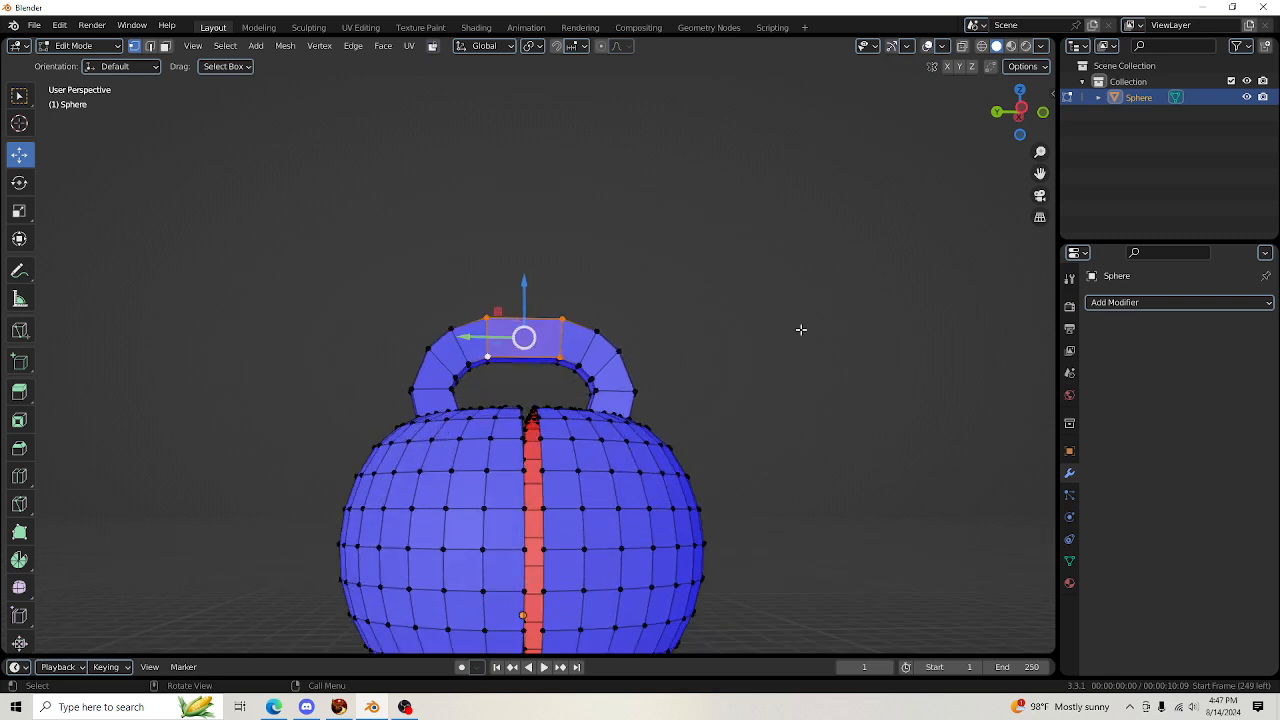
drag(1037, 133, 1037, 232)
key(alt+a)
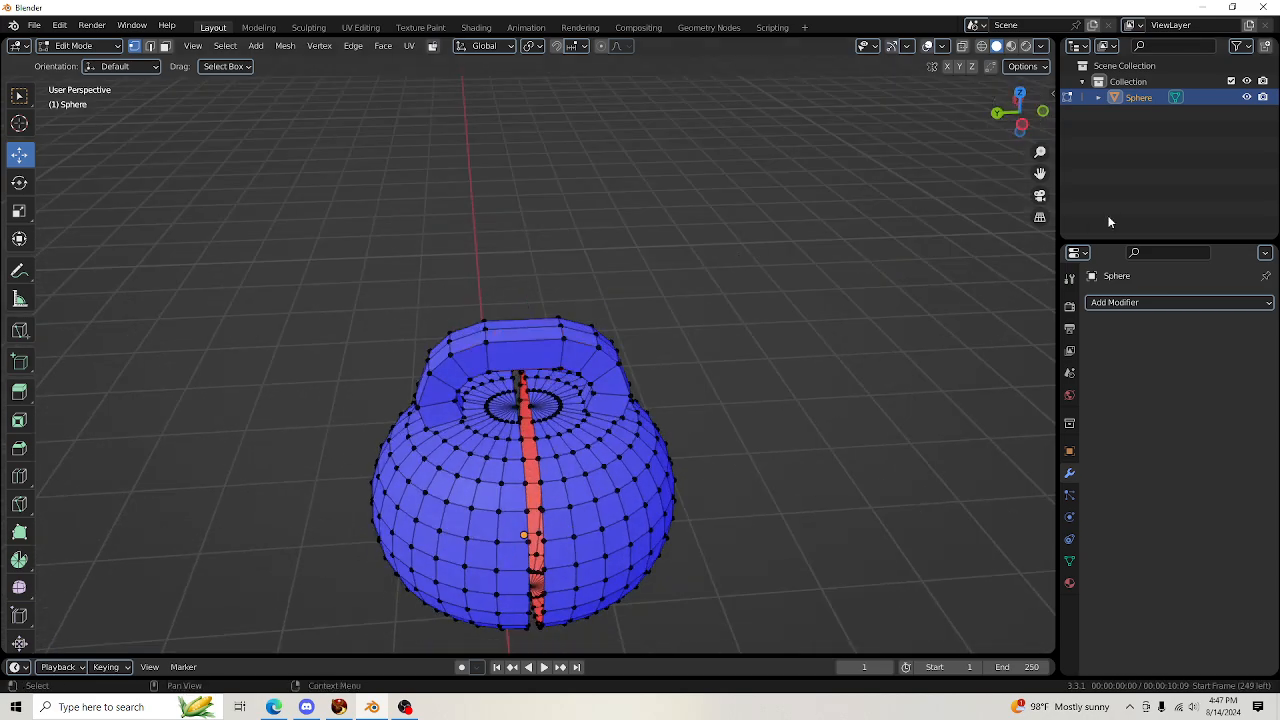
drag(1040, 174, 1048, 31)
scroll(609, 303, up, 6)
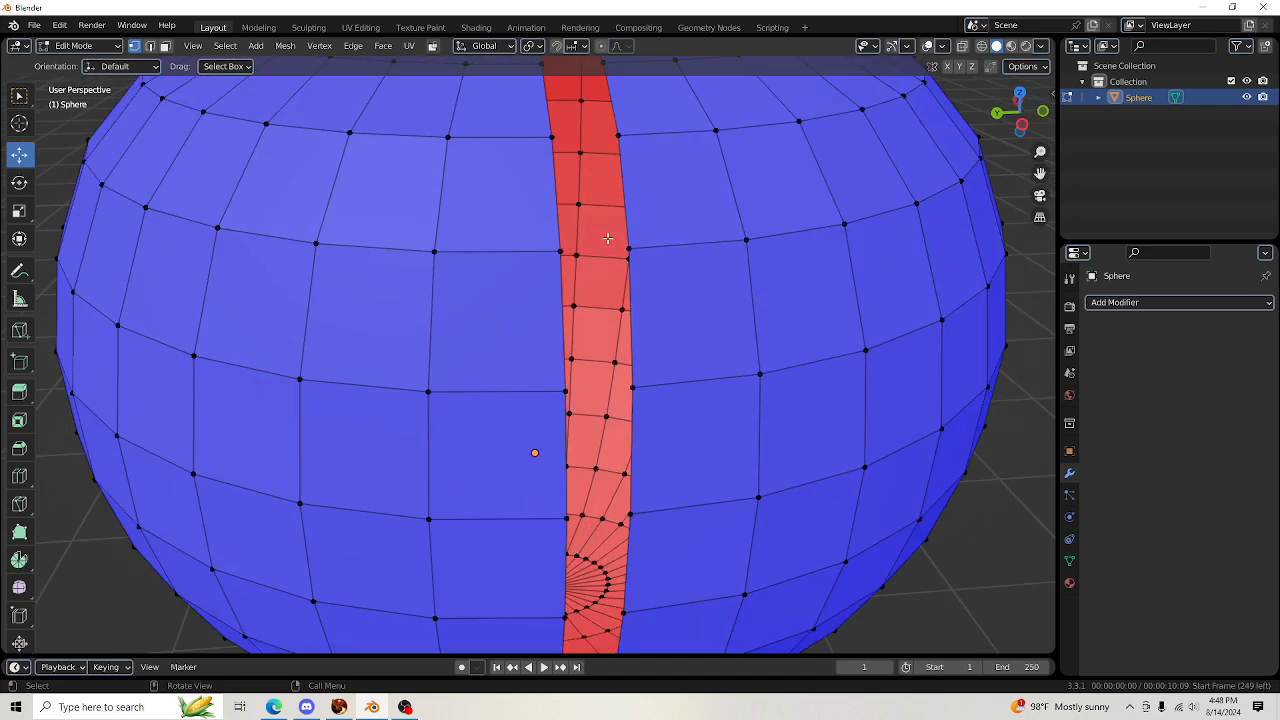
shift+click(620, 136)
shift+click(626, 257)
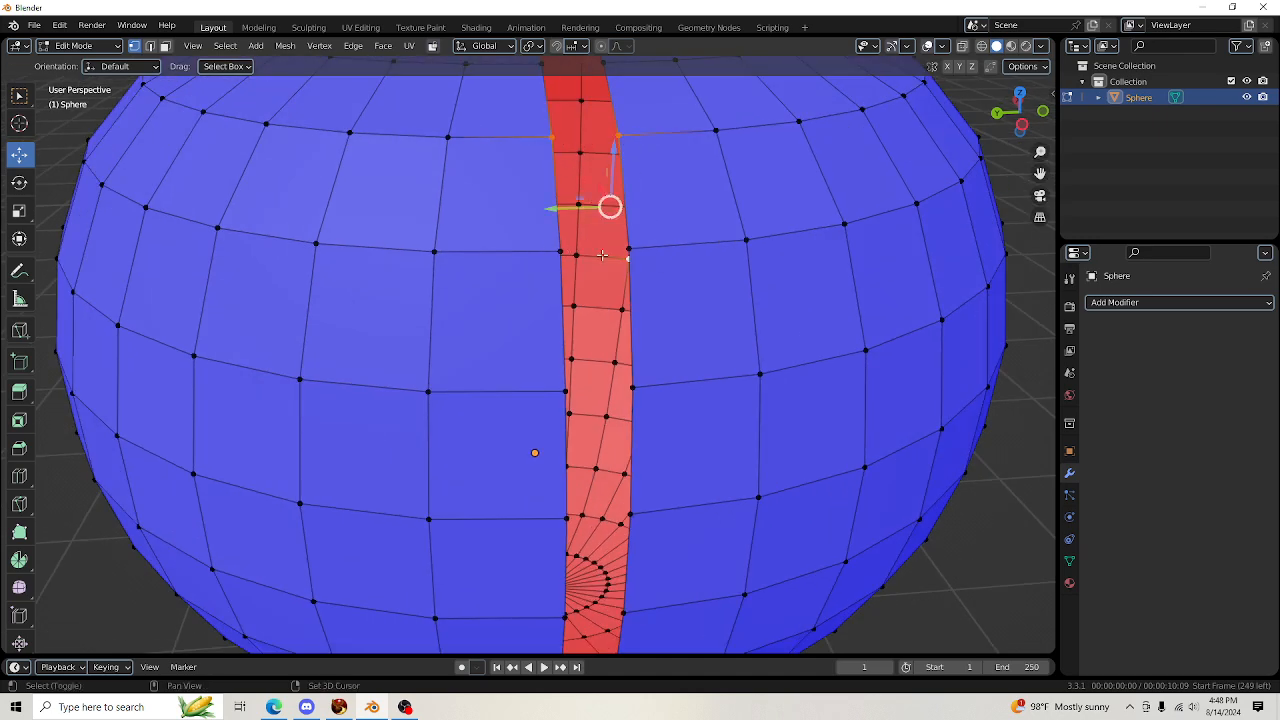
shift+click(627, 262)
shift+click(630, 248)
shift+click(559, 251)
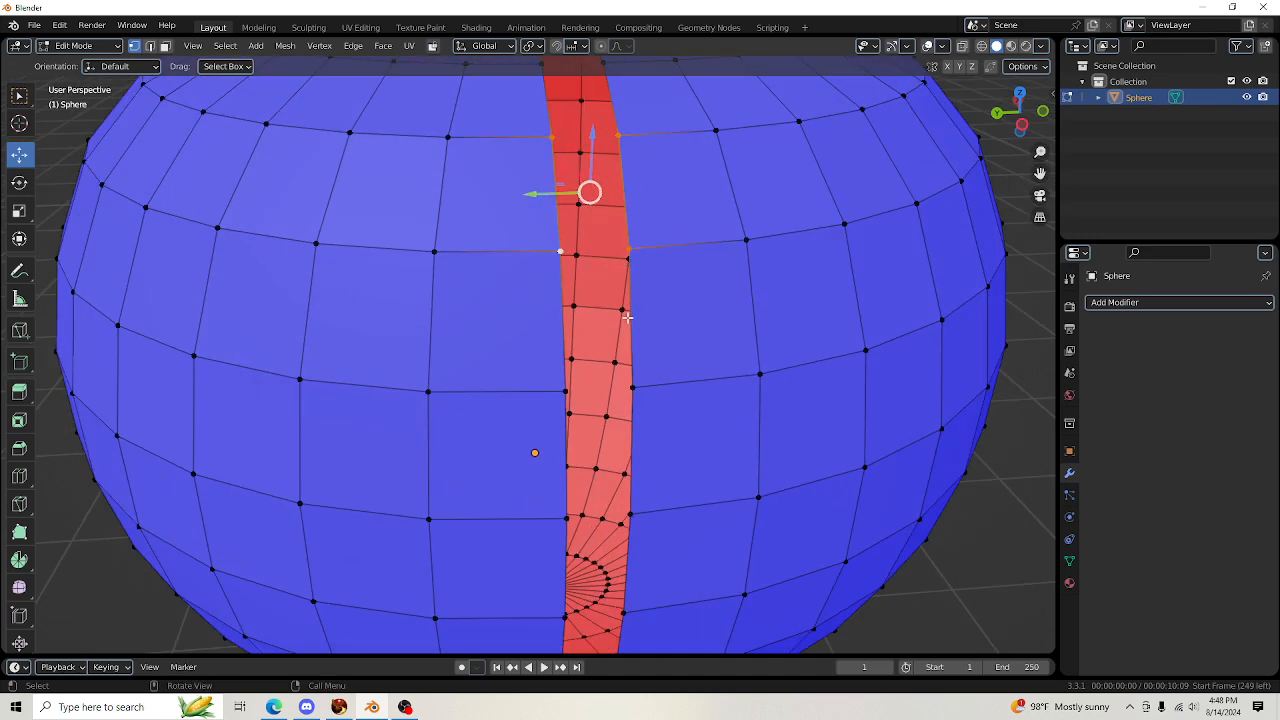
key(f)
Fill the center gap's next face upward on the negative-X side, directly above the one just made
drag(1040, 174, 997, 193)
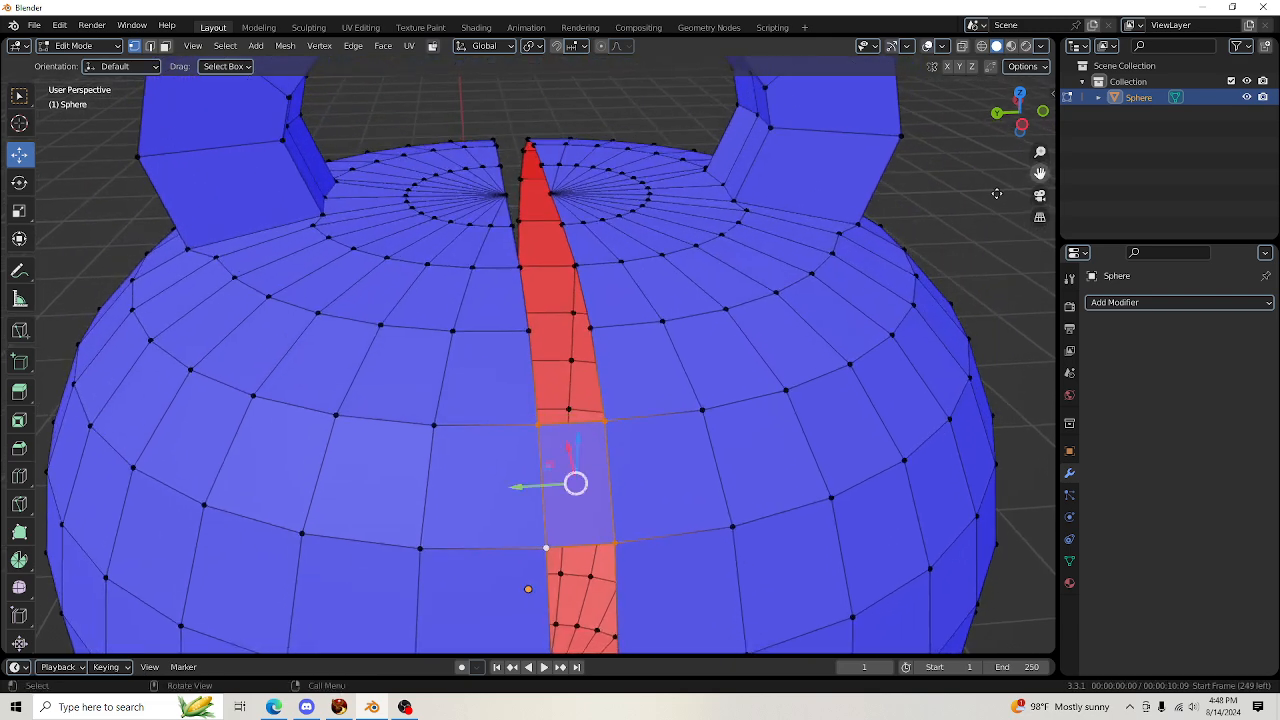
click(536, 338)
scroll(530, 335, up, 3)
shift+click(626, 314)
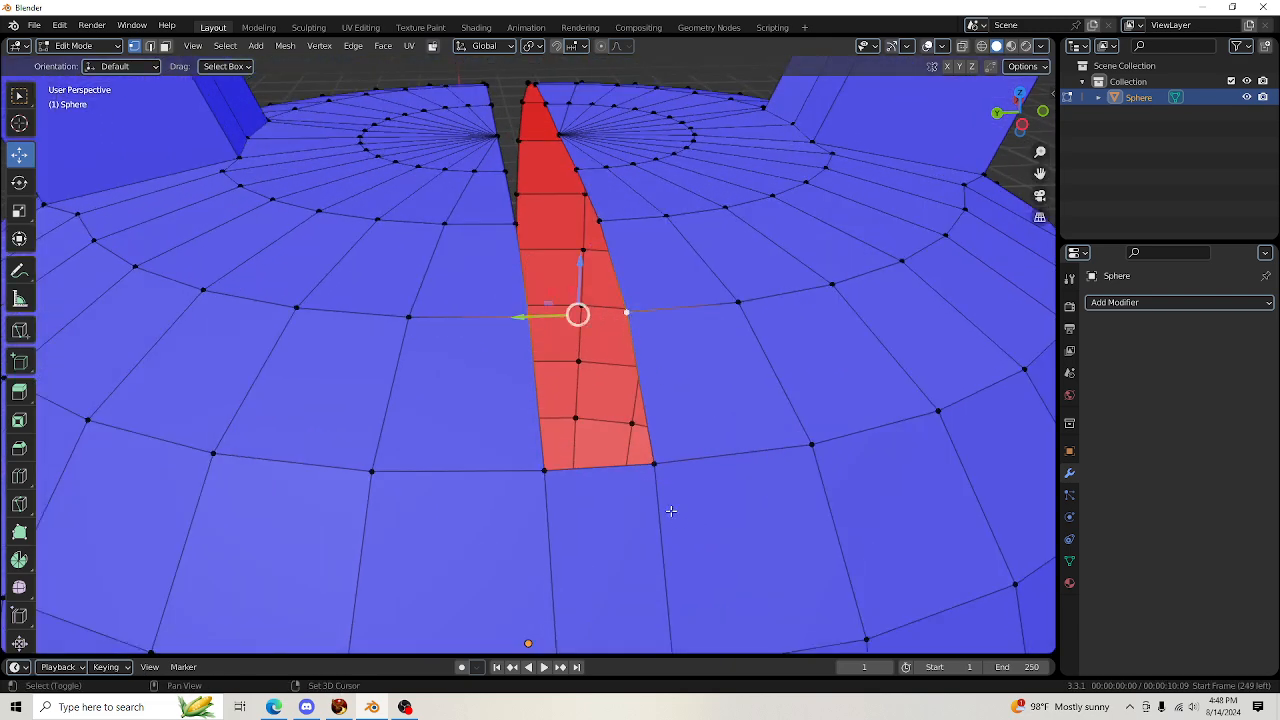
shift+click(653, 466)
shift+click(544, 469)
key(f)
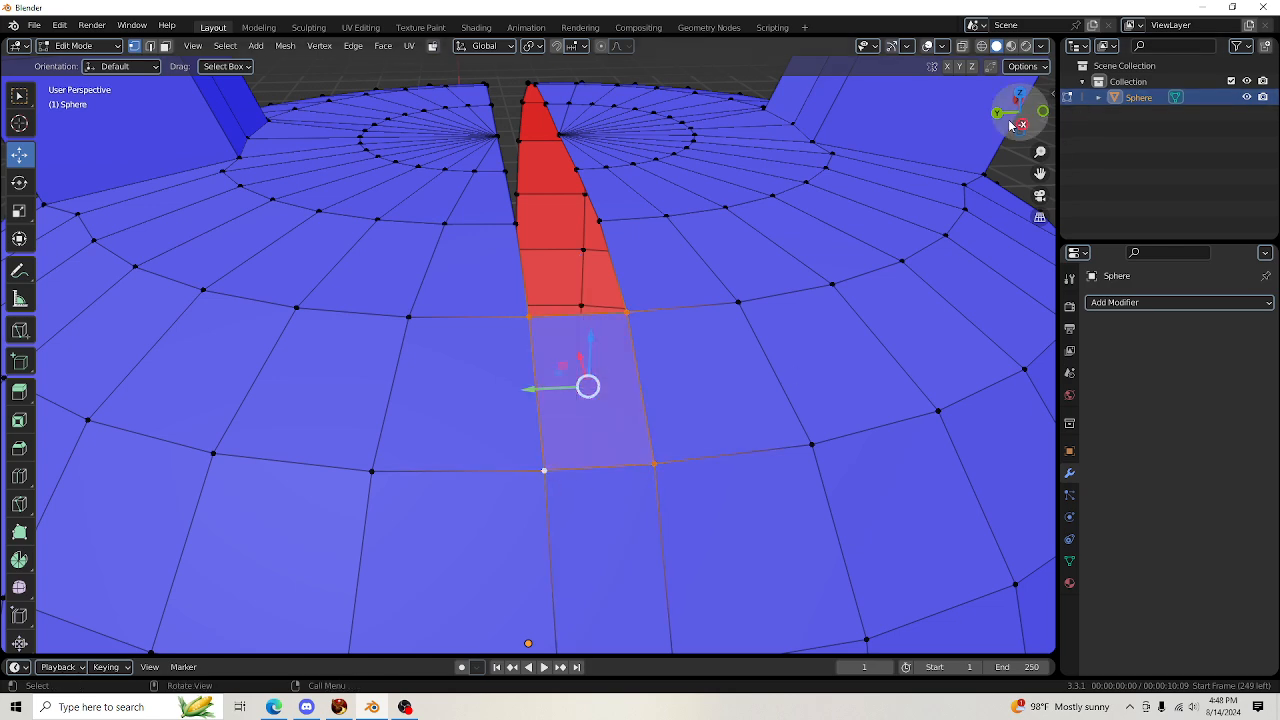
Fill the negative-X center gap between the third and second vertex rings out from the head's top poles
drag(1016, 114, 980, 138)
click(509, 311)
shift+click(678, 340)
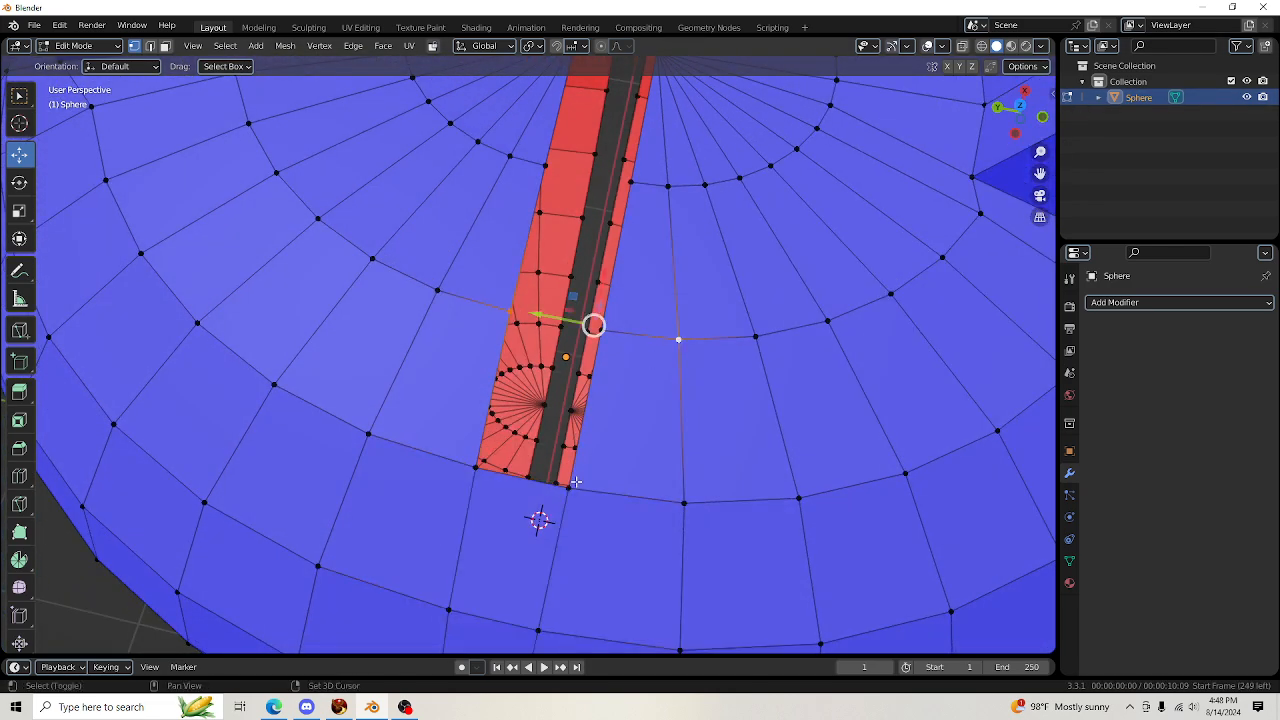
shift+click(670, 345)
shift+click(566, 492)
shift+click(475, 472)
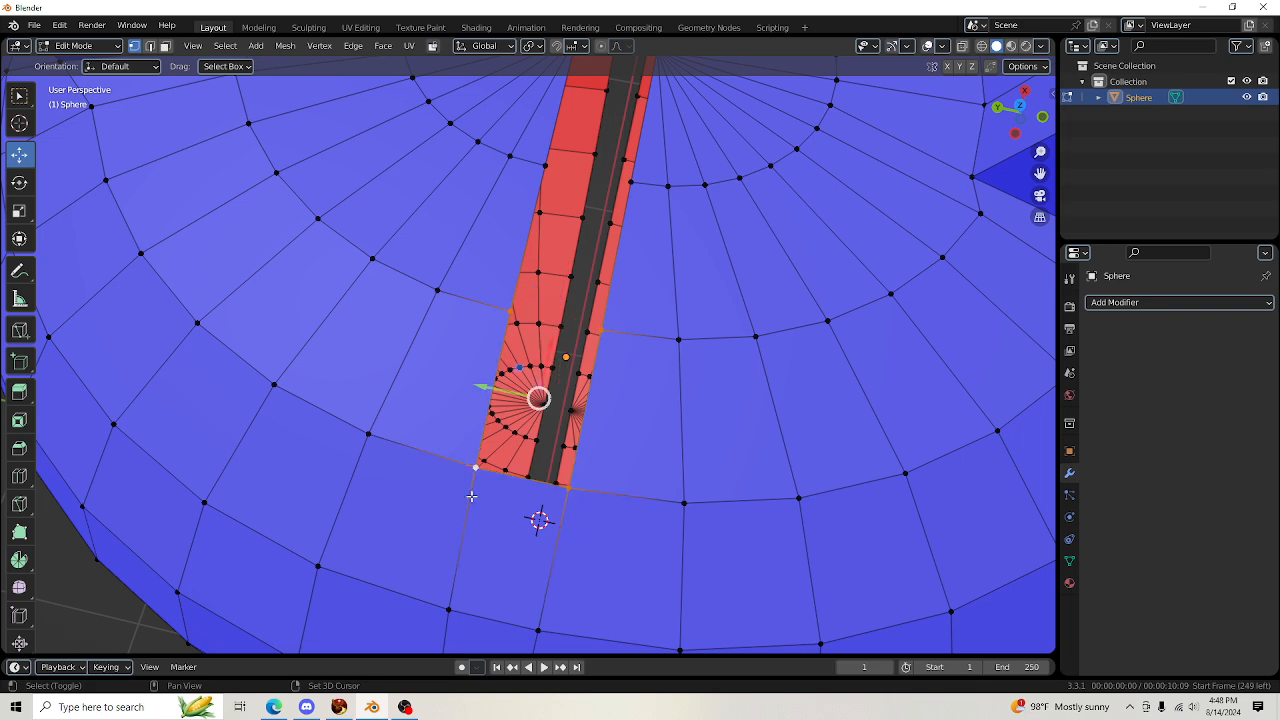
key(f)
Fill the negative-X center gap between the second ring and the innermost ring around the head's top poles
drag(1046, 180, 1001, 337)
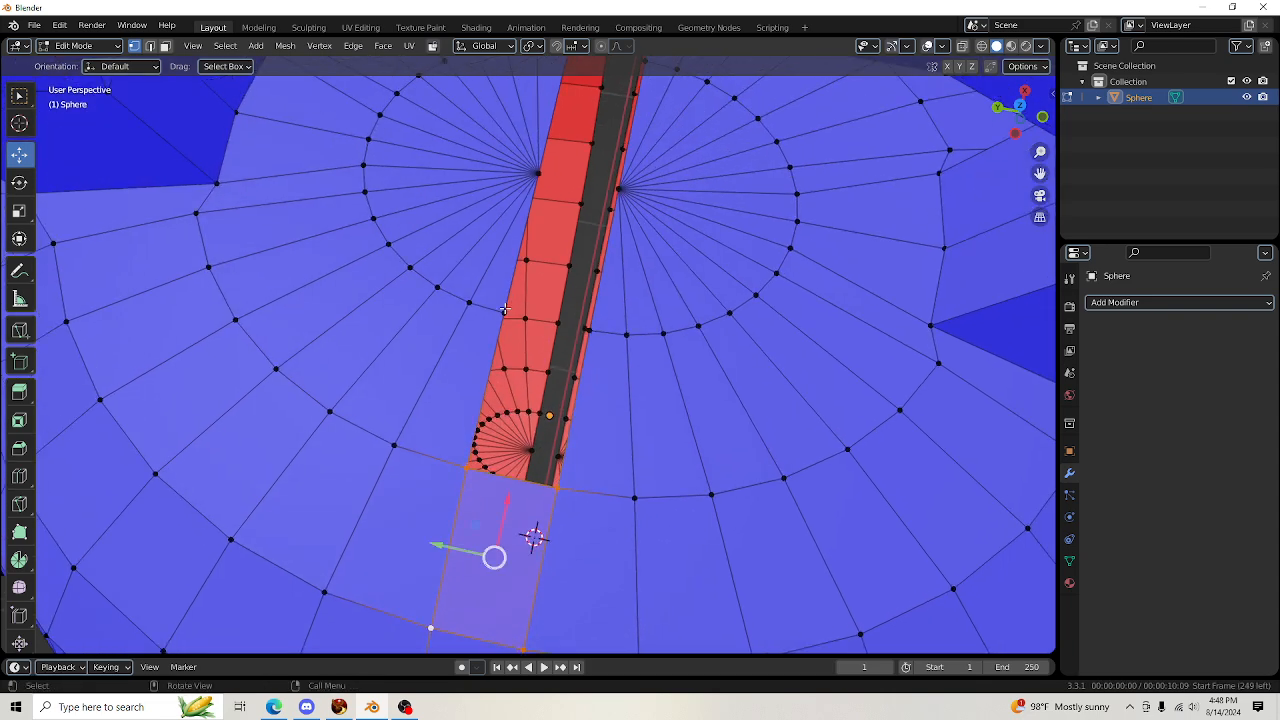
click(504, 312)
shift+click(594, 334)
shift+click(557, 488)
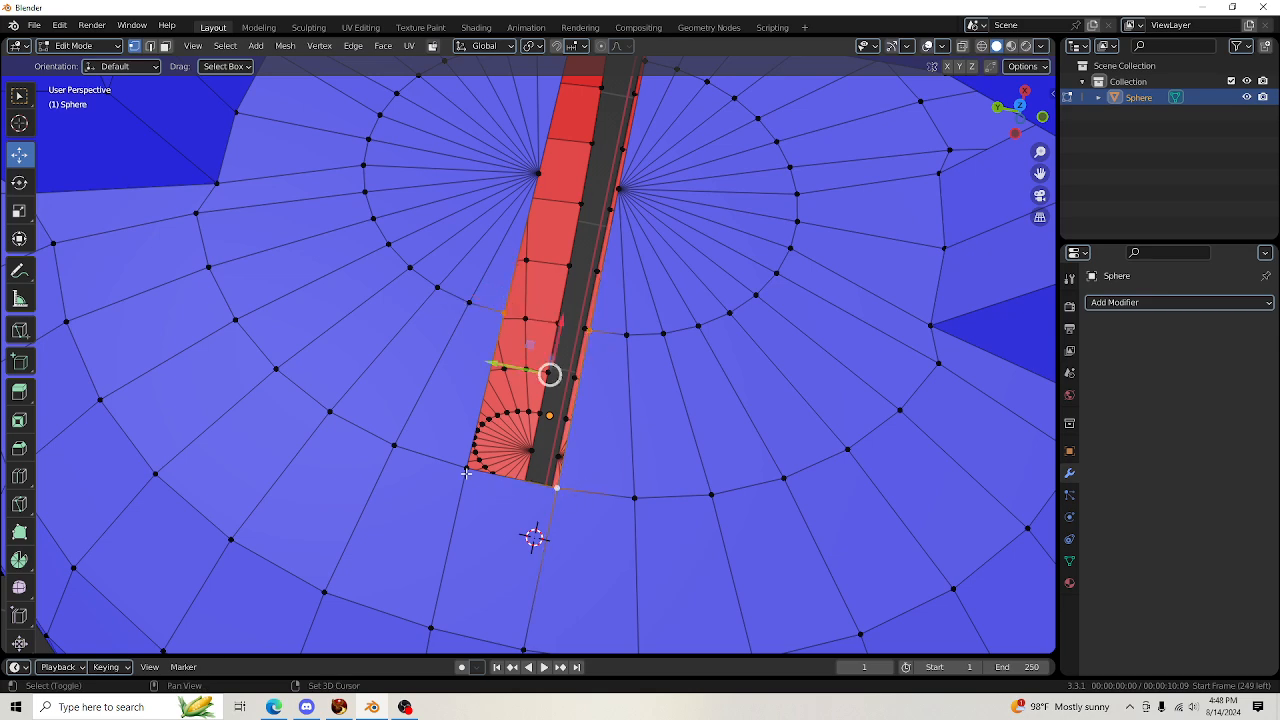
shift+click(467, 468)
key(f)
Fill the negative-X center gap between the innermost ring and the two top pole vertices
drag(1043, 174, 1020, 278)
click(515, 268)
shift+click(598, 287)
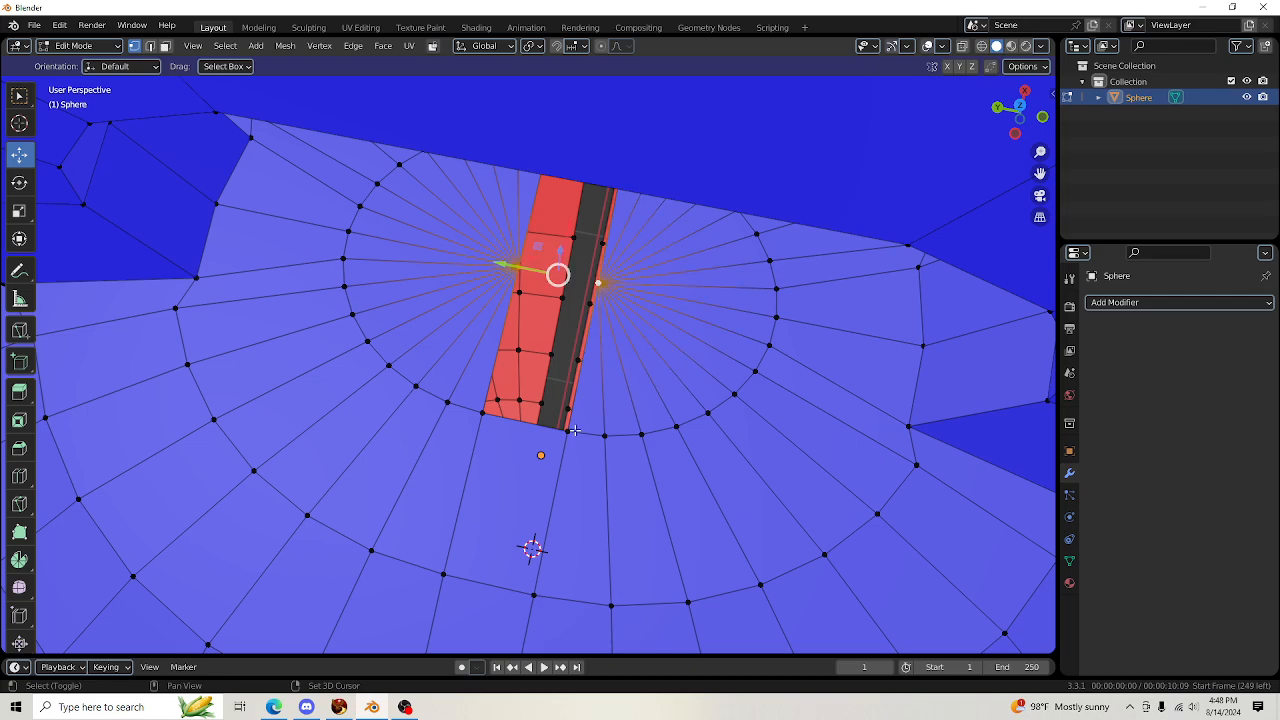
shift+click(567, 430)
shift+click(483, 413)
key(f)
Fill the center gap on the positive-X side between the two top pole vertices and the innermost ring
middle_drag(731, 320, 563, 308)
click(560, 316)
shift+click(468, 317)
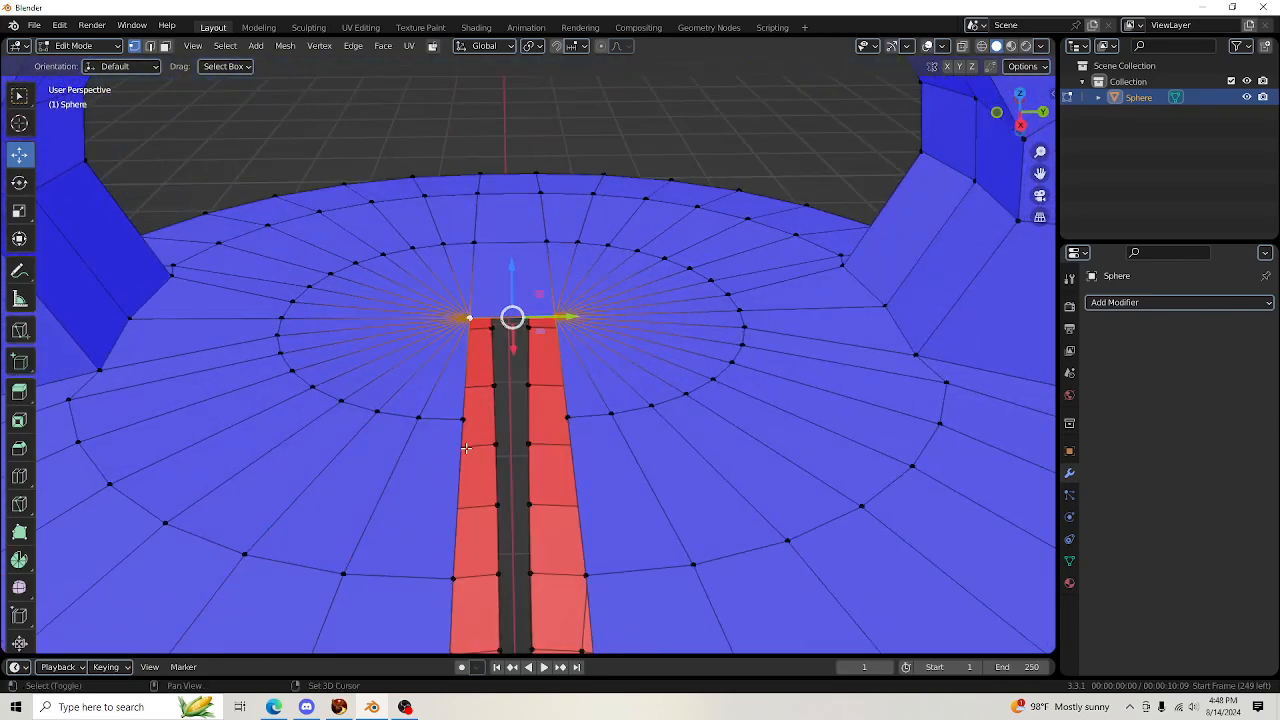
shift+click(462, 419)
shift+click(569, 414)
key(f)
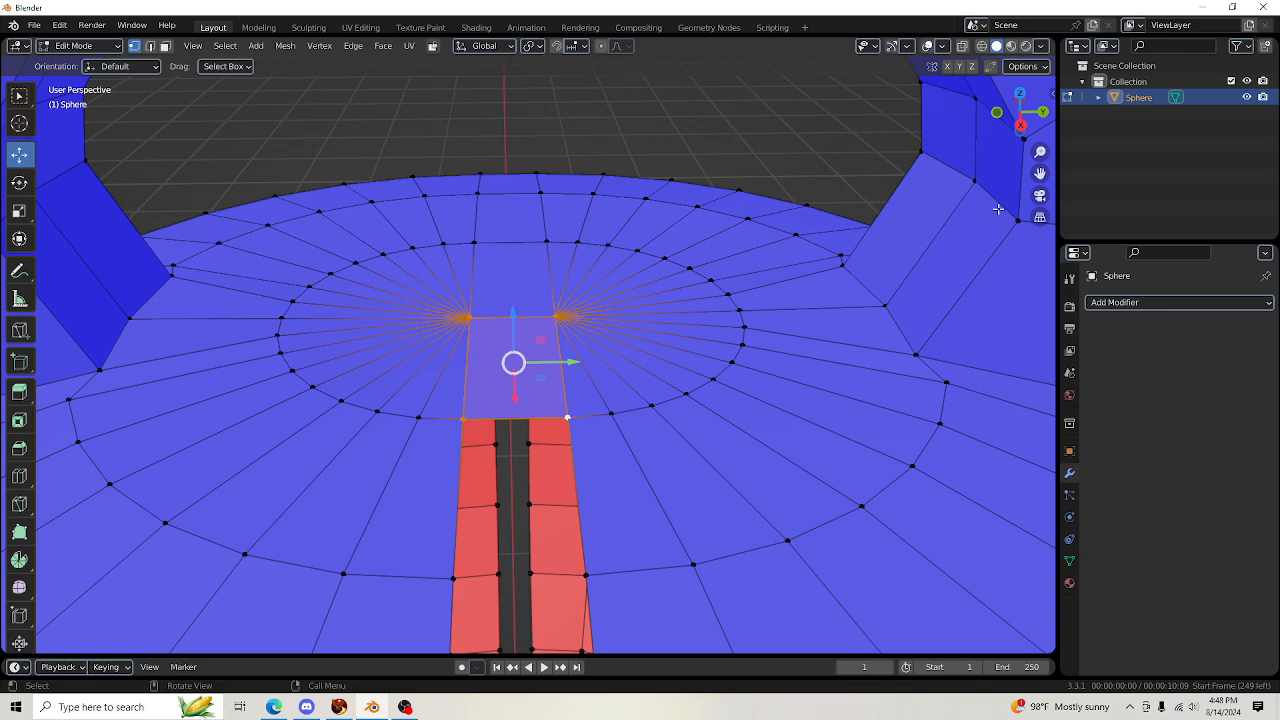
Fill the positive-X center gap between the innermost ring and the second ring of vertices
drag(1020, 112, 986, 119)
drag(1039, 173, 1268, 39)
click(566, 250)
shift+click(649, 273)
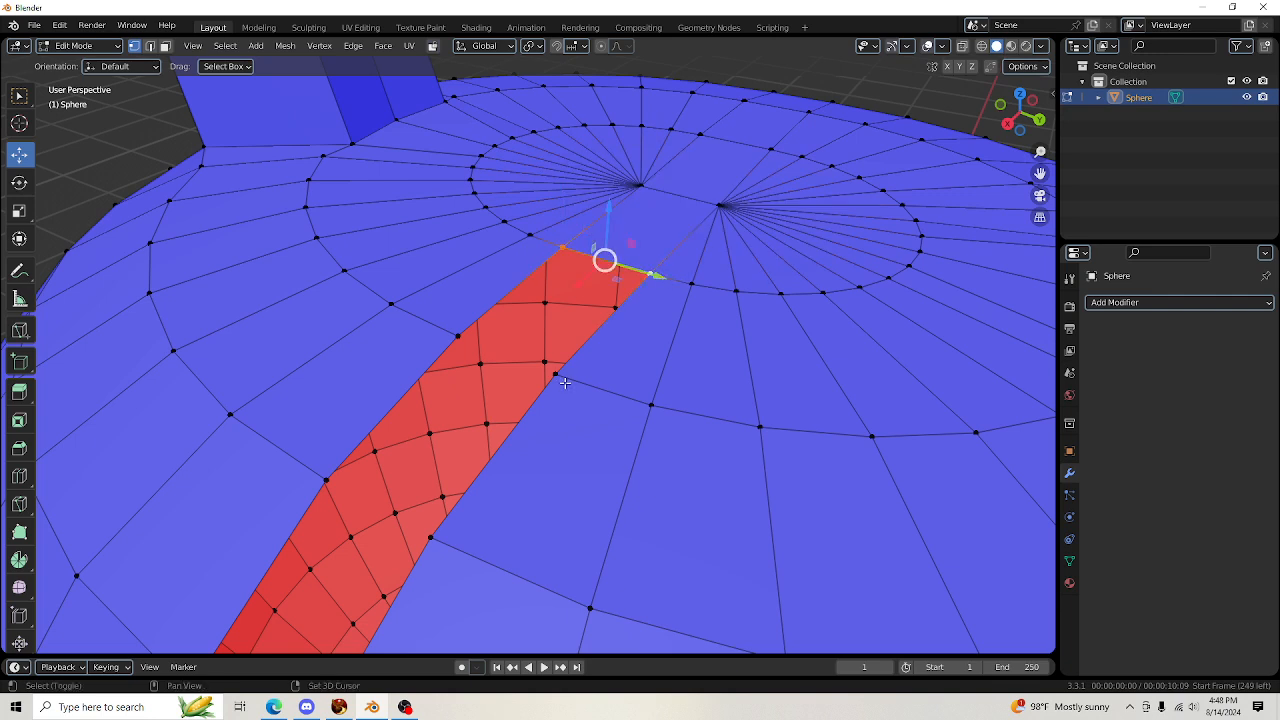
shift+click(555, 374)
shift+click(457, 336)
key(f)
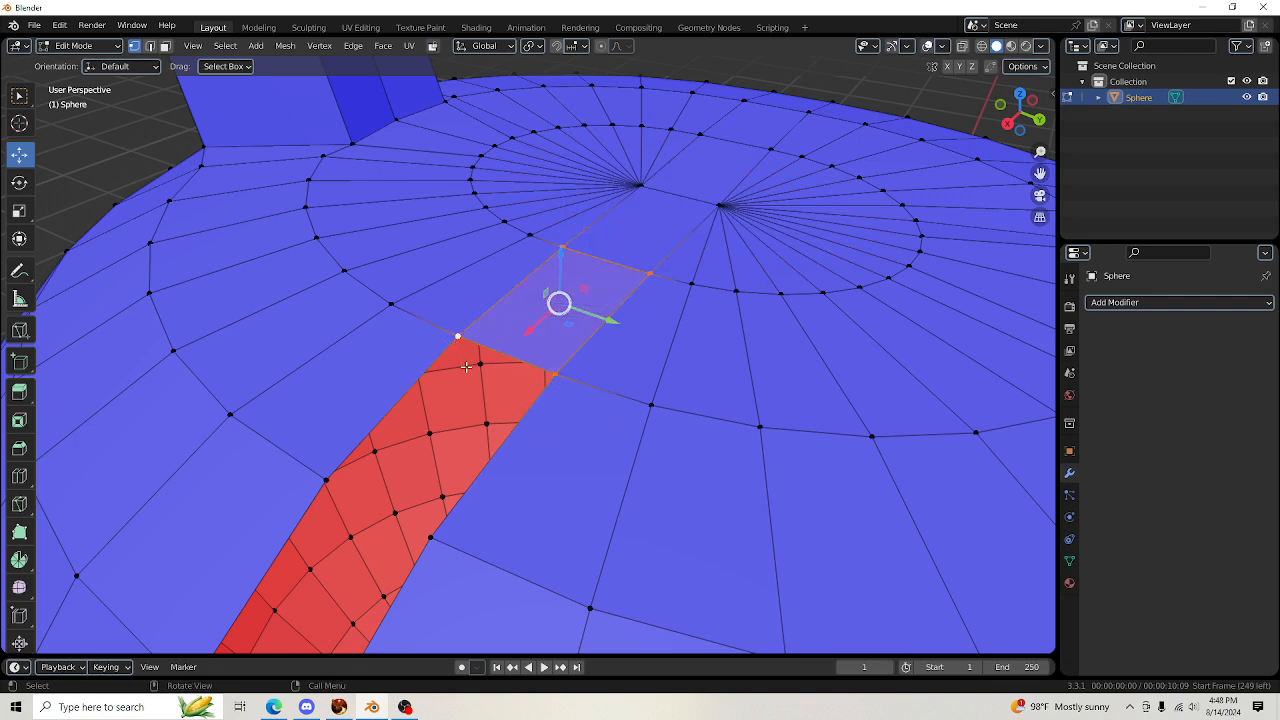
Fill the positive-X center gap between the second and third vertex rings from the top poles
click(323, 480)
shift+click(430, 540)
shift+click(565, 378)
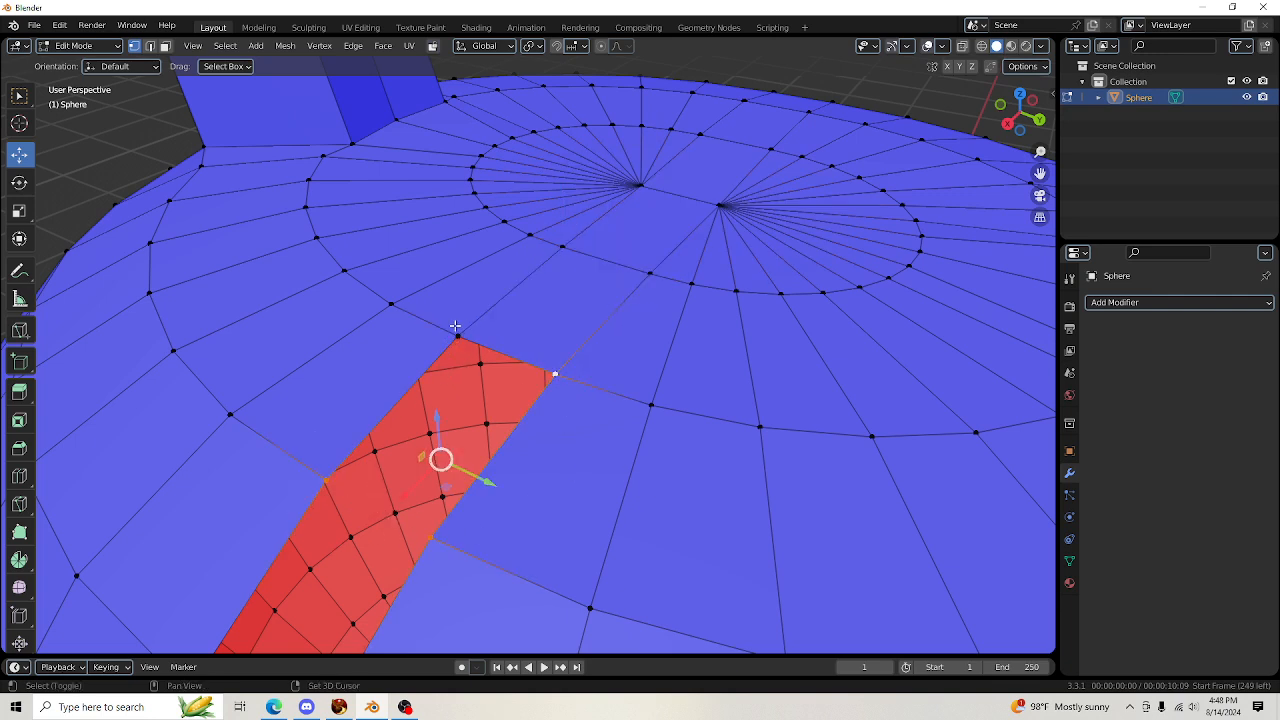
shift+click(457, 336)
key(f)
Fill the positive-X center gap between the third and fourth vertex rings from the top, leaving the fifth ring out of the face
middle_drag(457, 337, 694, 241)
click(553, 208)
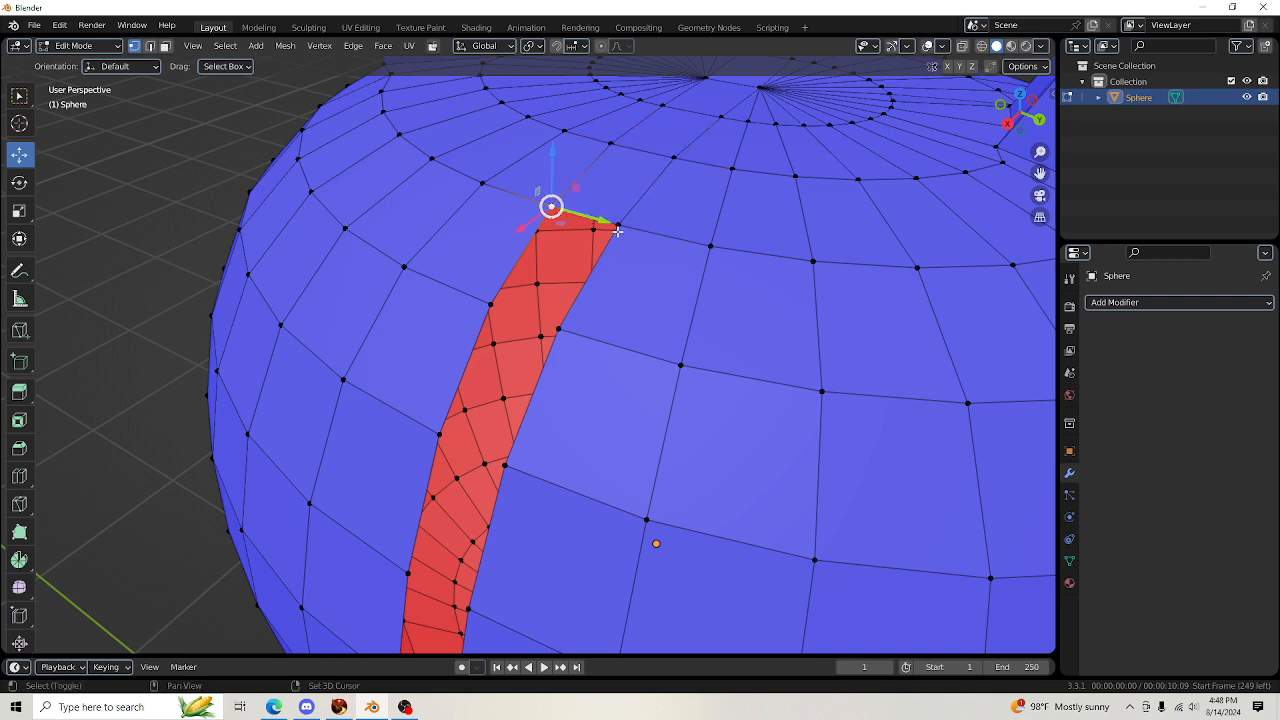
shift+click(618, 225)
shift+click(558, 329)
shift+click(491, 304)
shift+click(440, 434)
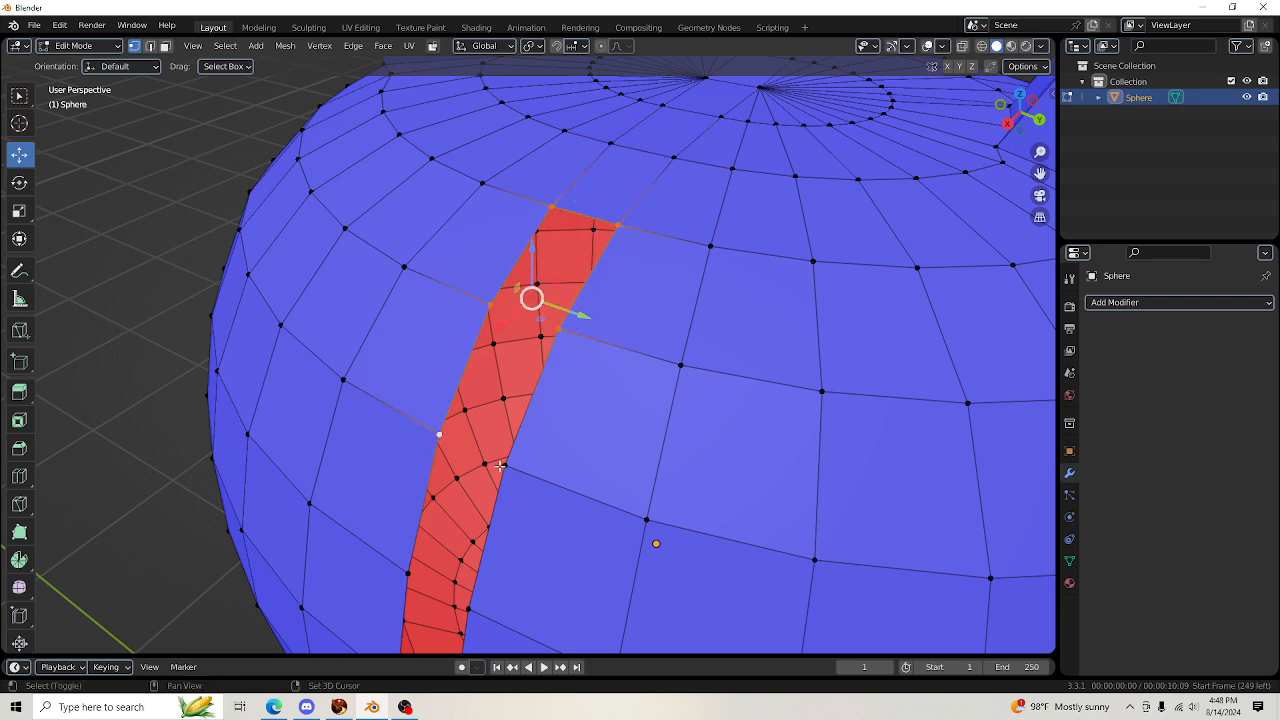
shift+click(504, 465)
key(f)
key(ctrl+z)
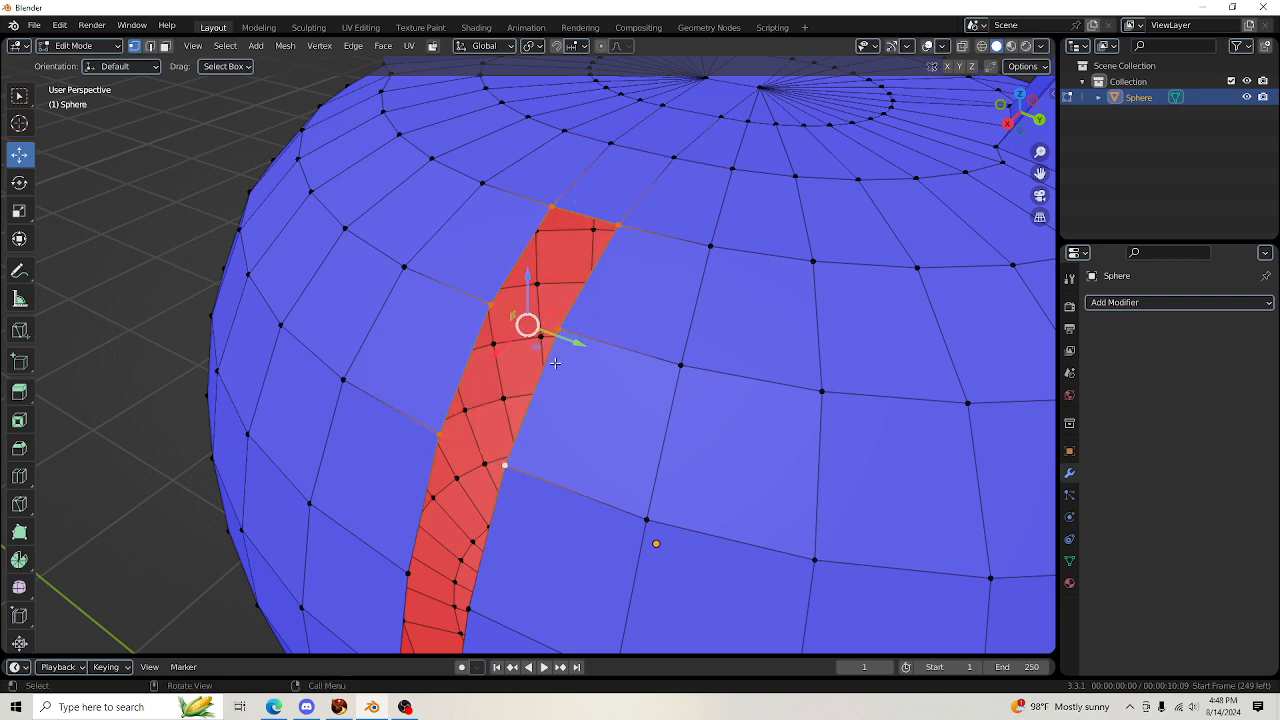
shift+click(439, 436)
shift+click(506, 466)
key(f)
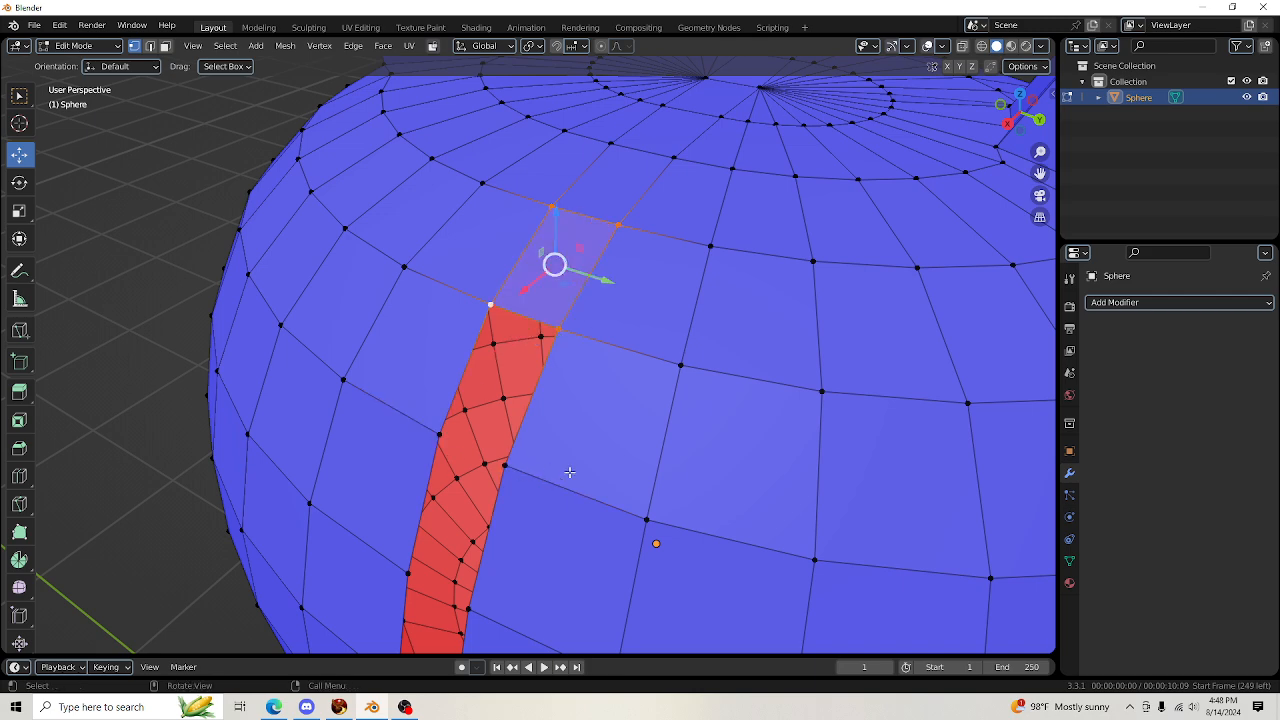
Fill the positive-X center gap between the fourth and fifth vertex rings from the top poles
click(441, 432)
shift+click(505, 465)
shift+click(555, 330)
shift+click(478, 301)
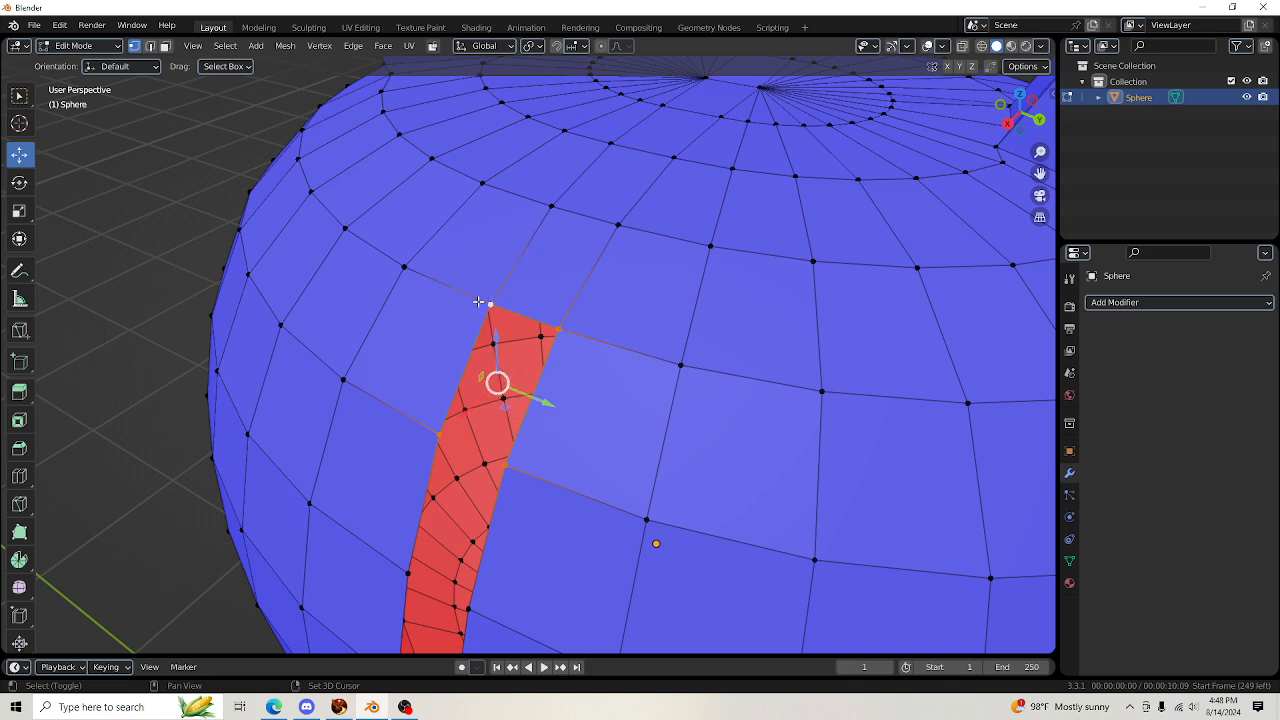
key(f)
Fill the positive-X center gap between the fifth and sixth vertex rings from the top poles
drag(990, 112, 1016, 30)
click(572, 273)
shift+click(500, 273)
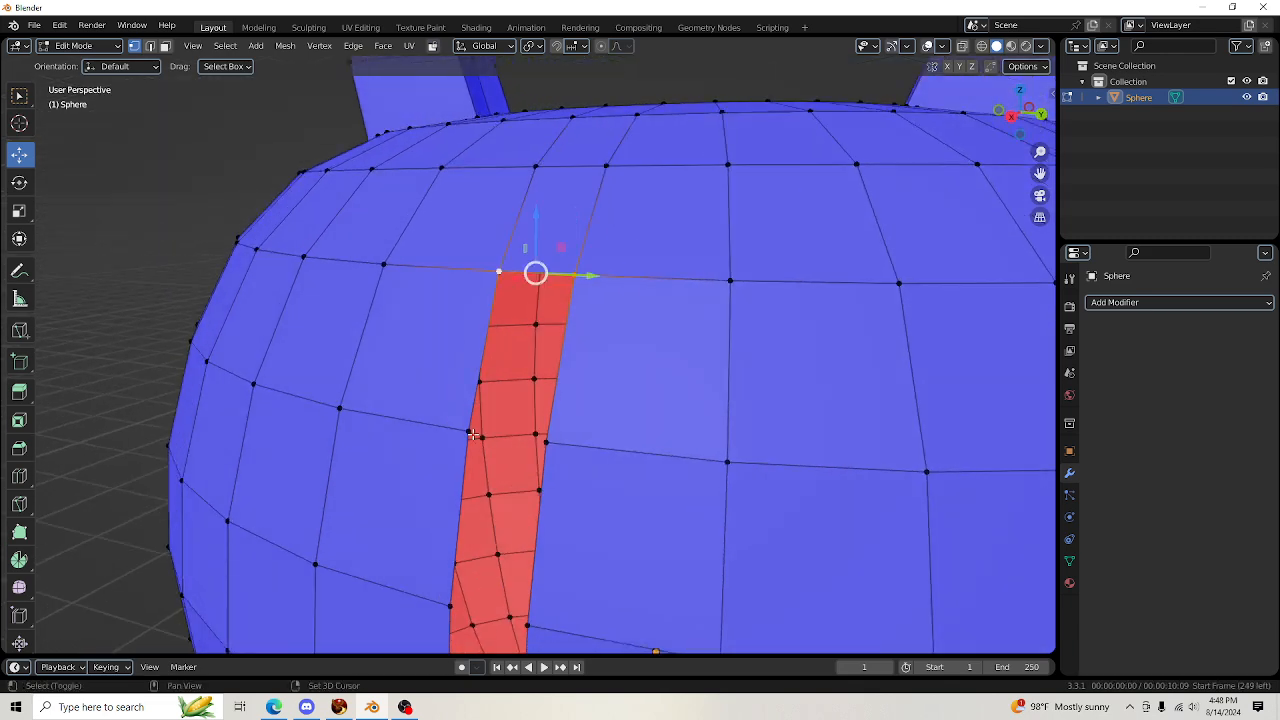
shift+click(469, 432)
shift+click(546, 441)
key(f)
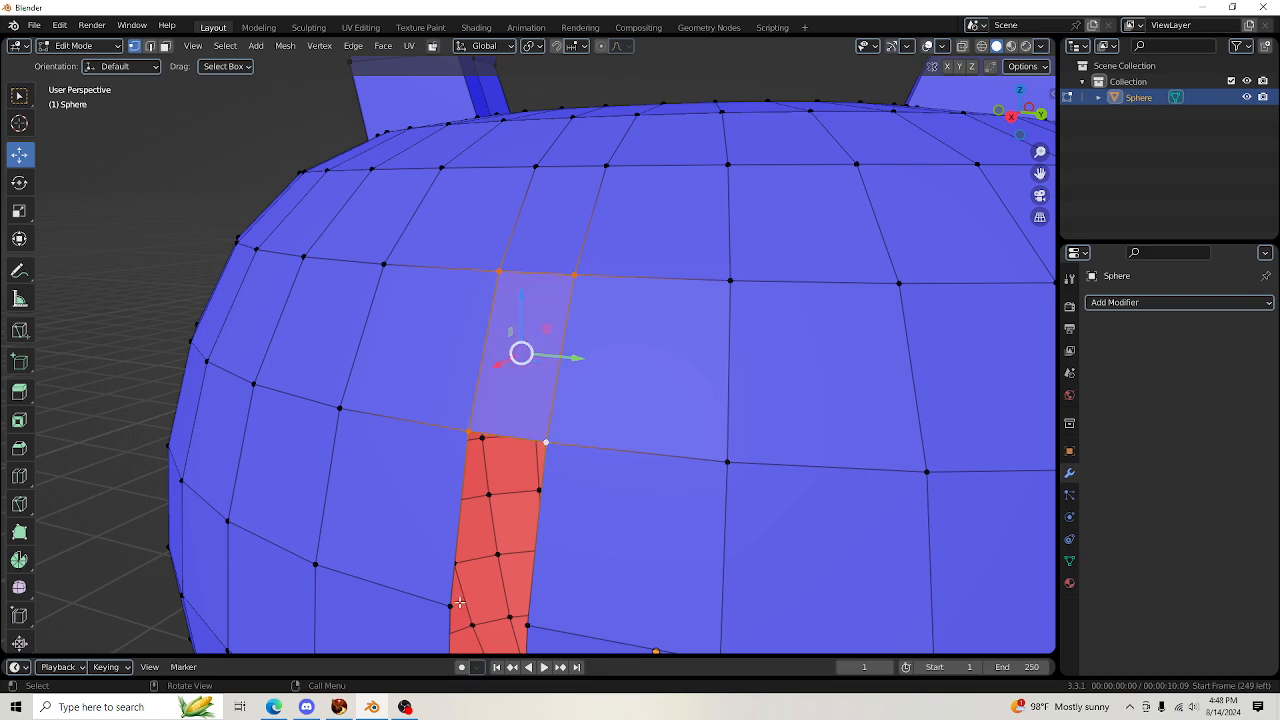
Fill the positive-X center gap between the sixth and seventh vertex rings from the top poles
click(451, 605)
shift+click(469, 432)
shift+click(546, 441)
shift+click(527, 624)
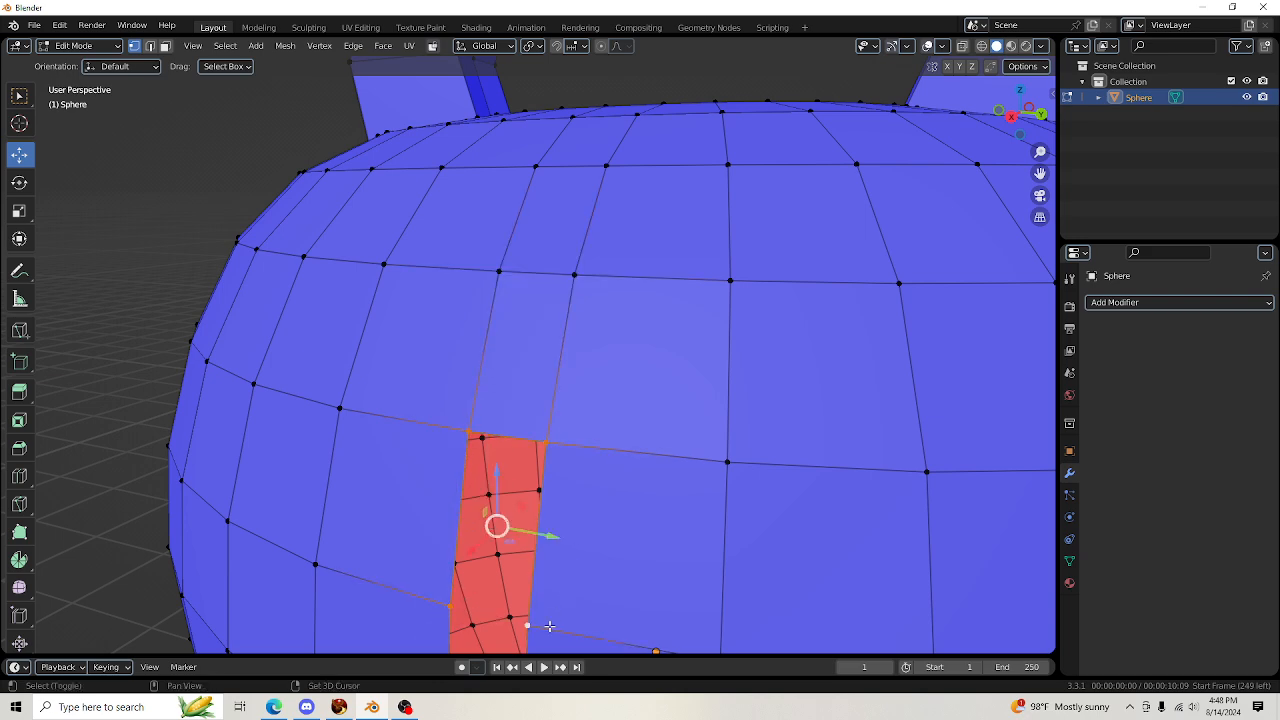
key(f)
Fill the positive-X center gap between the seventh vertex ring from the top and the equator ring
drag(1040, 173, 550, 287)
shift+click(500, 306)
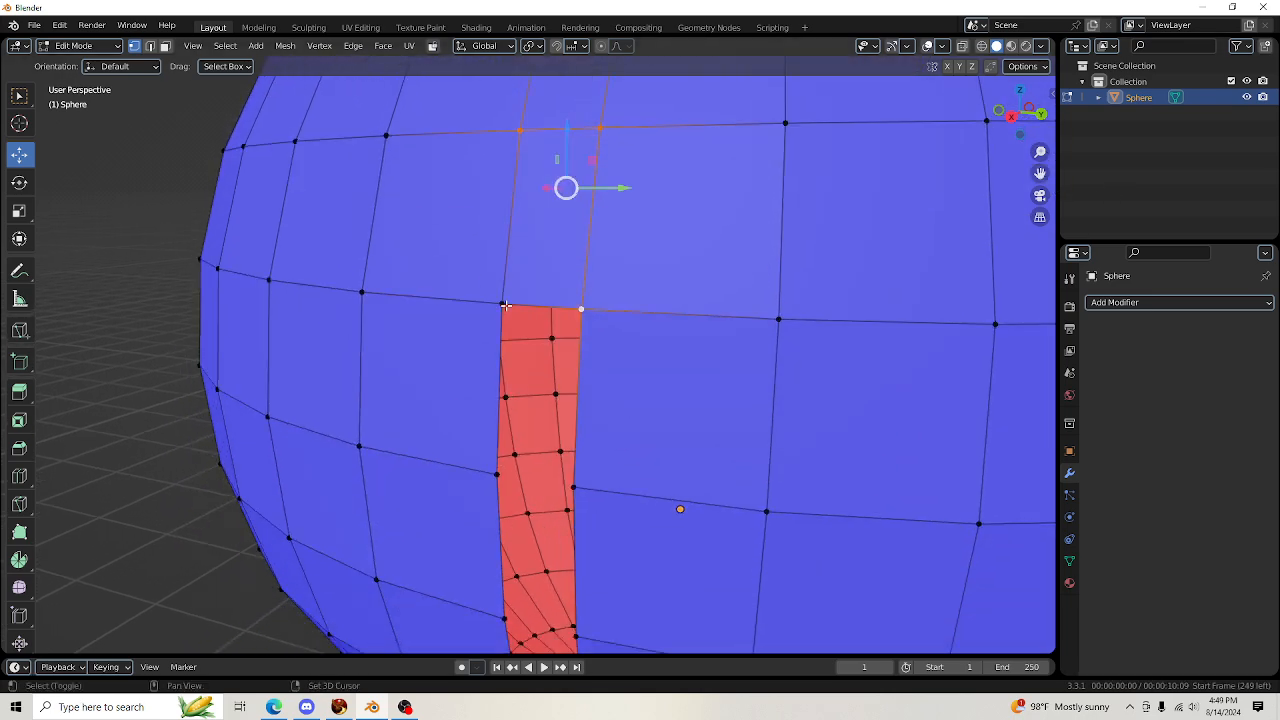
shift+click(503, 305)
shift+click(520, 128)
shift+click(600, 129)
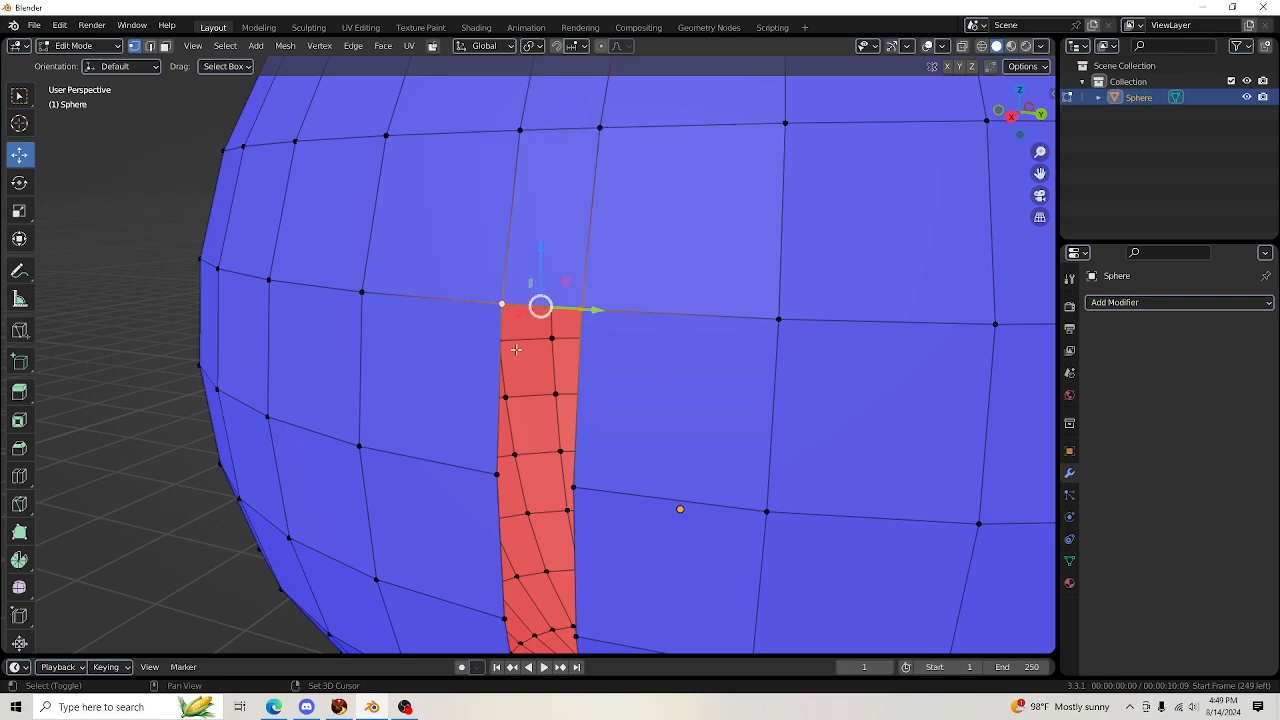
shift+click(494, 475)
shift+click(586, 488)
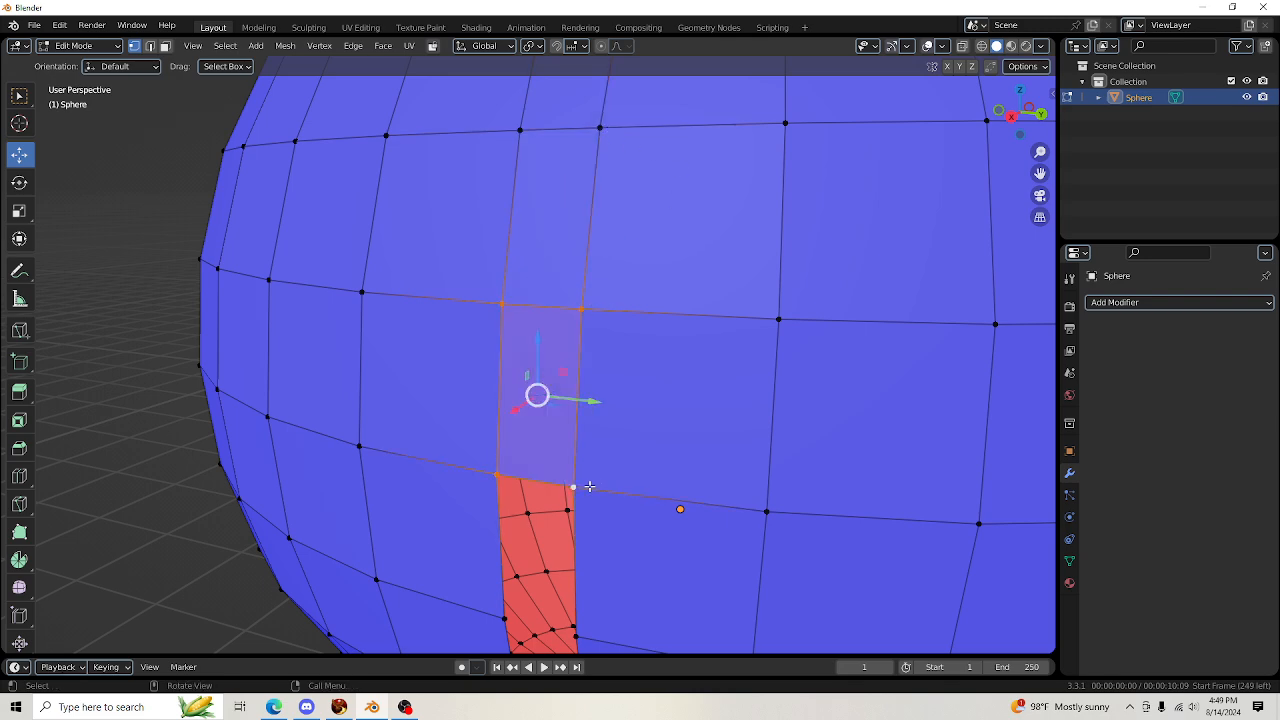
Fill the positive-X center gap between the equator ring and the first vertex ring below it
drag(1043, 172, 1040, 2)
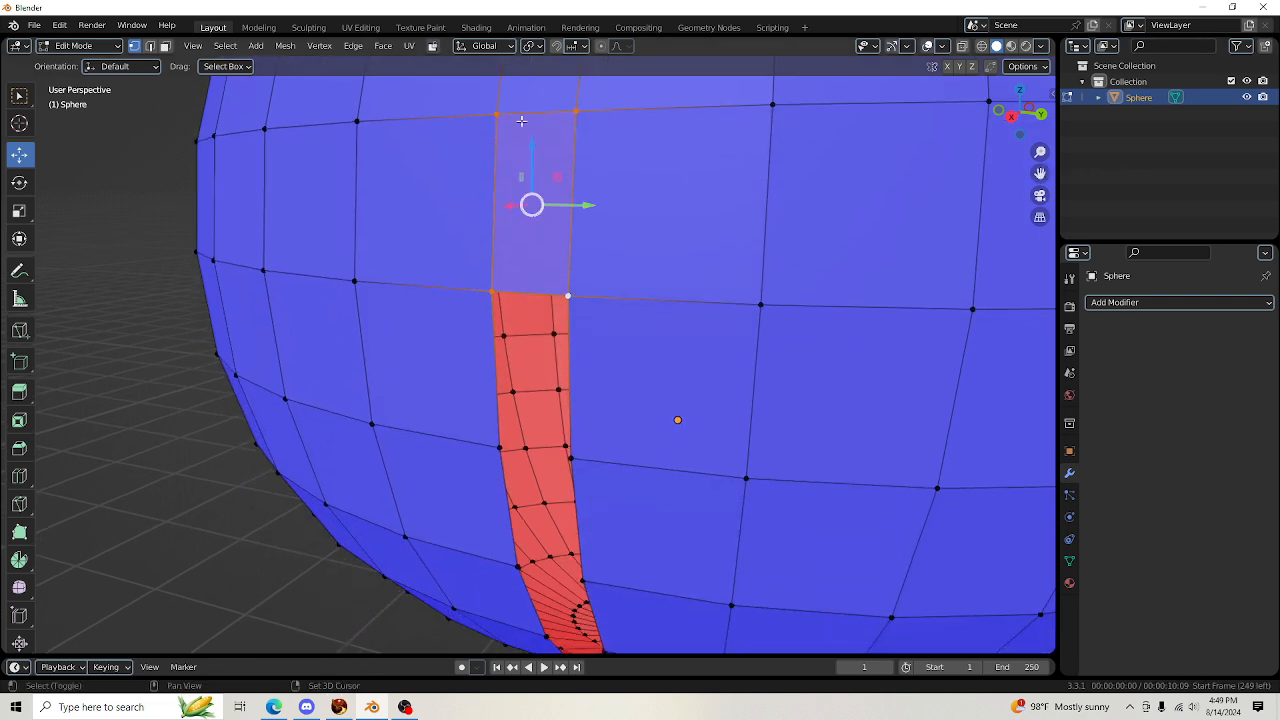
shift+click(497, 115)
shift+click(575, 111)
shift+click(571, 449)
shift+click(500, 447)
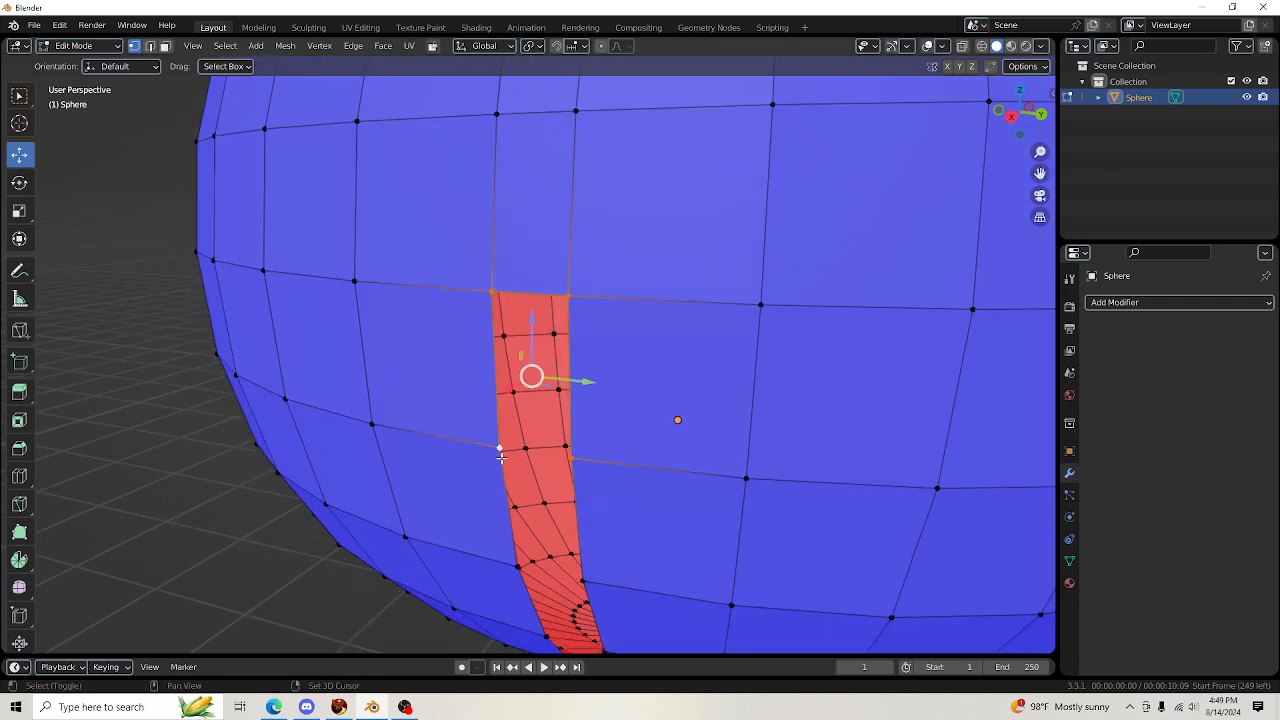
key(shift+n)
Fill the positive-X center gap between the first and second vertex rings below the equator
shift+click(567, 300)
shift+click(496, 292)
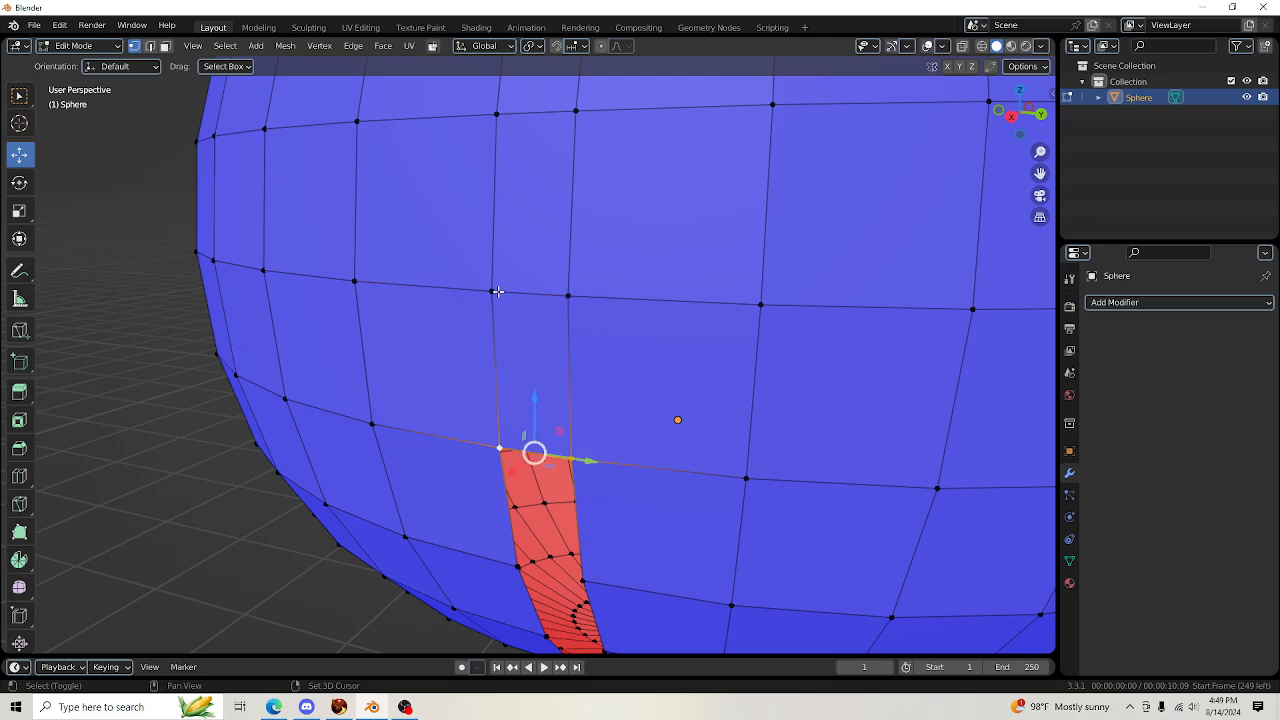
shift+click(517, 567)
shift+click(582, 580)
key(shift+n)
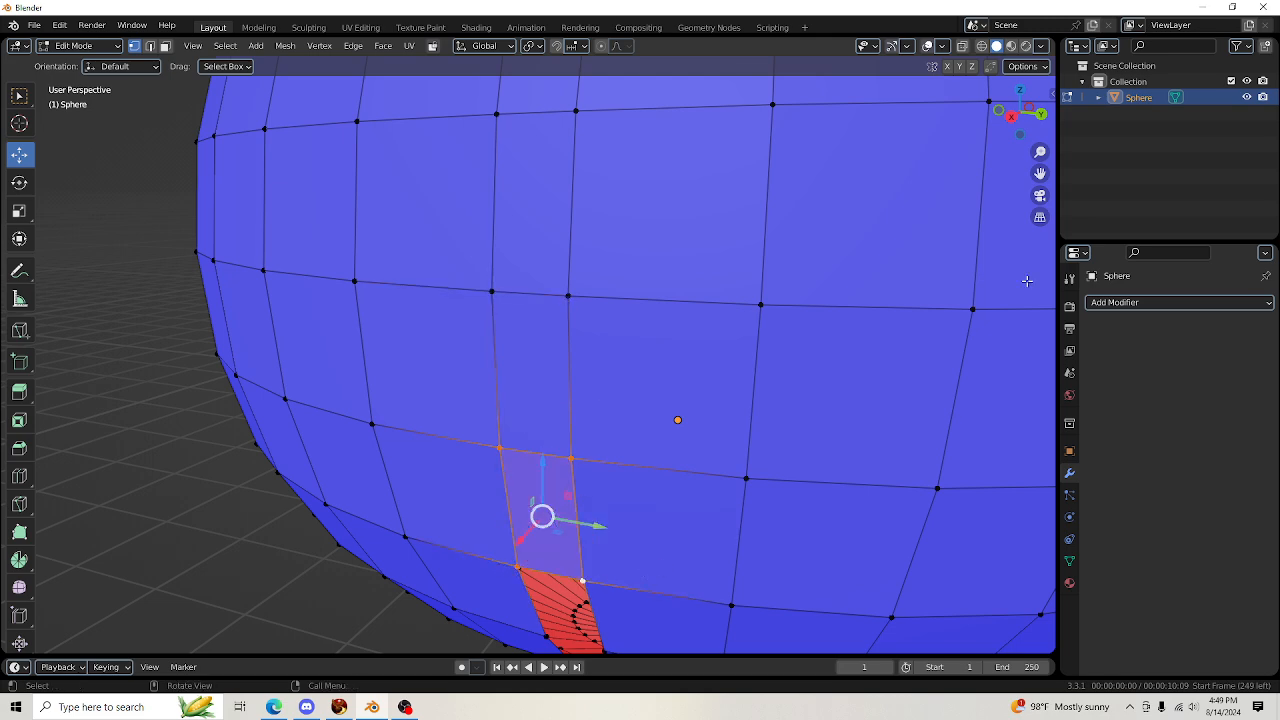
Fill the positive-X center gap between the second and third vertex rings below the equator
drag(1036, 172, 935, 241)
scroll(467, 112, down, 2)
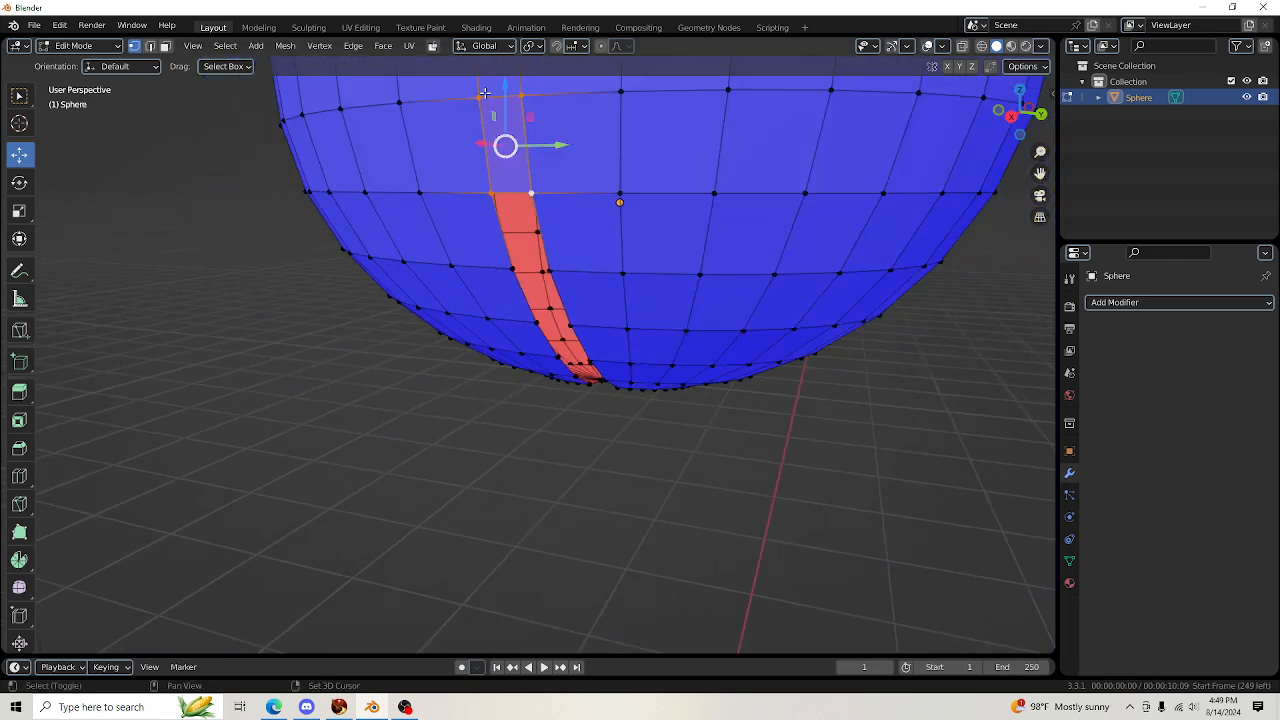
shift+click(479, 98)
shift+click(525, 97)
scroll(563, 254, up, 3)
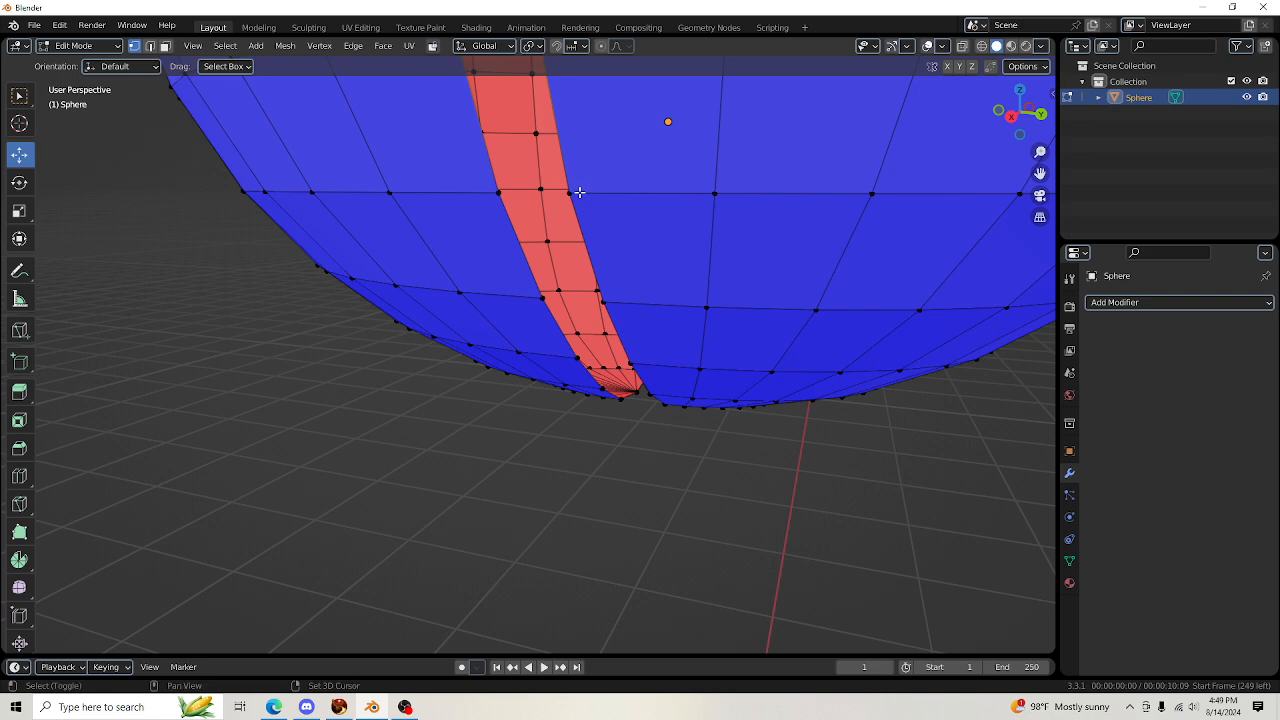
shift+click(570, 193)
shift+click(496, 193)
key(f)
Fill the positive-X center gap on the underside between the fifth and fourth vertex rings from the bottom poles
drag(1040, 173, 1077, 159)
drag(1010, 92, 1060, 4)
scroll(702, 221, up, 1)
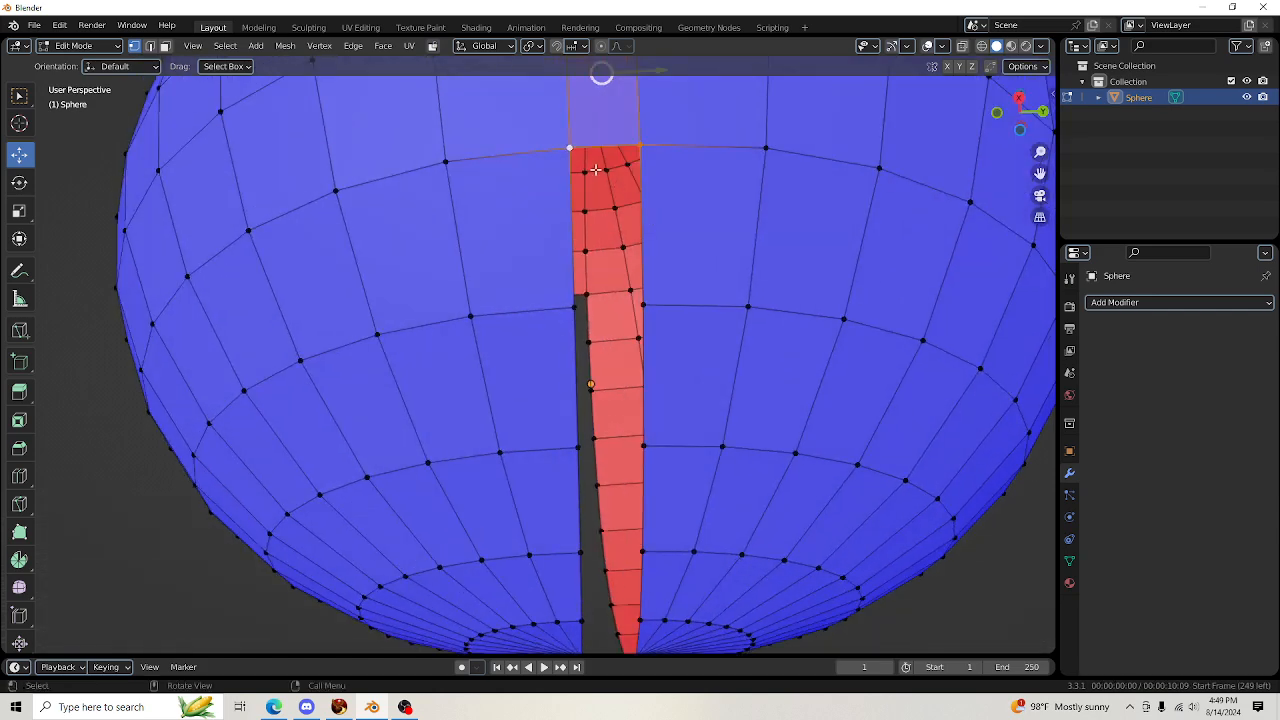
scroll(663, 214, down, 1)
shift+click(604, 105)
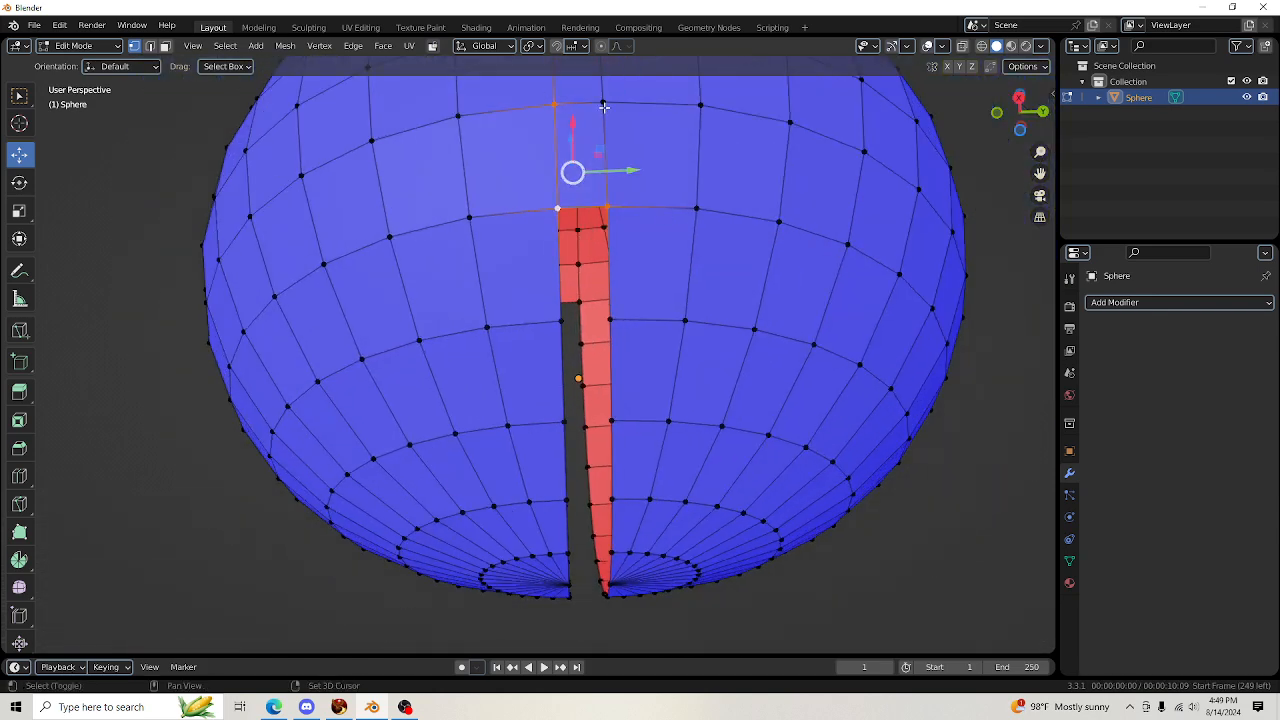
shift+click(554, 104)
shift+click(612, 316)
shift+click(563, 320)
key(f)
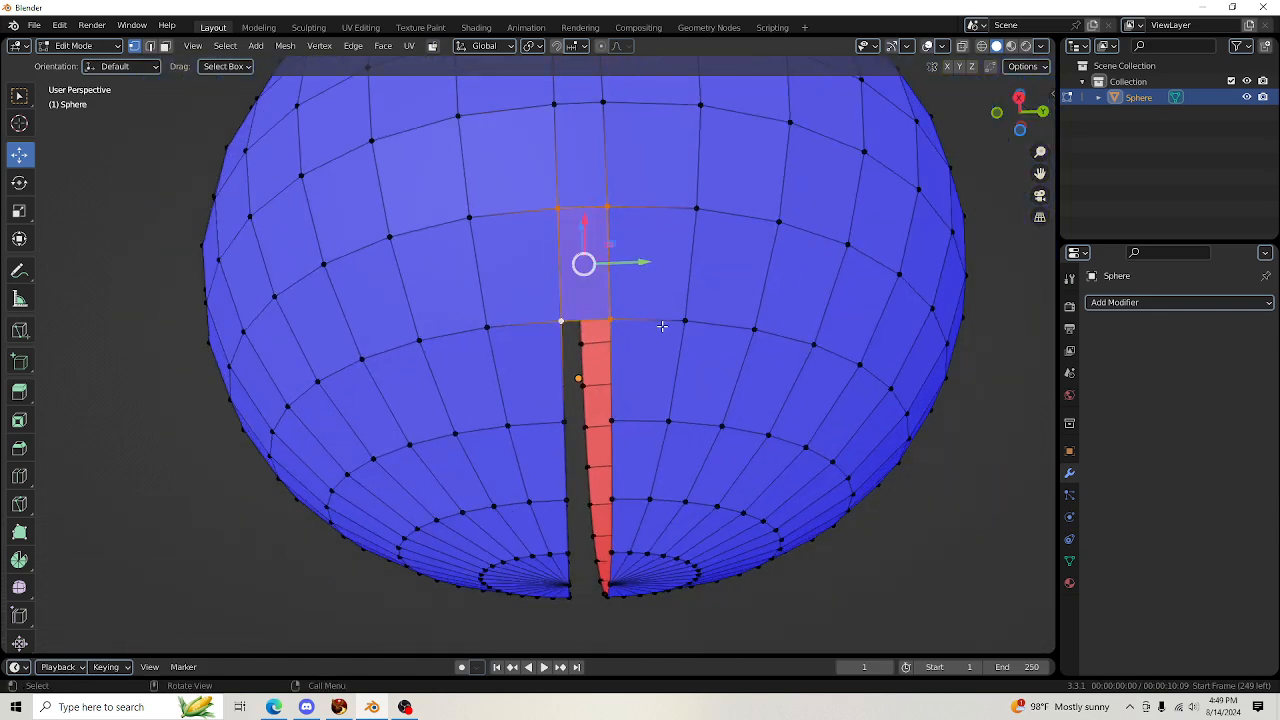
Fill the positive-X center gap between the fourth and third vertex rings from the bottom poles
scroll(670, 353, up, 2)
shift+click(563, 143)
shift+click(639, 146)
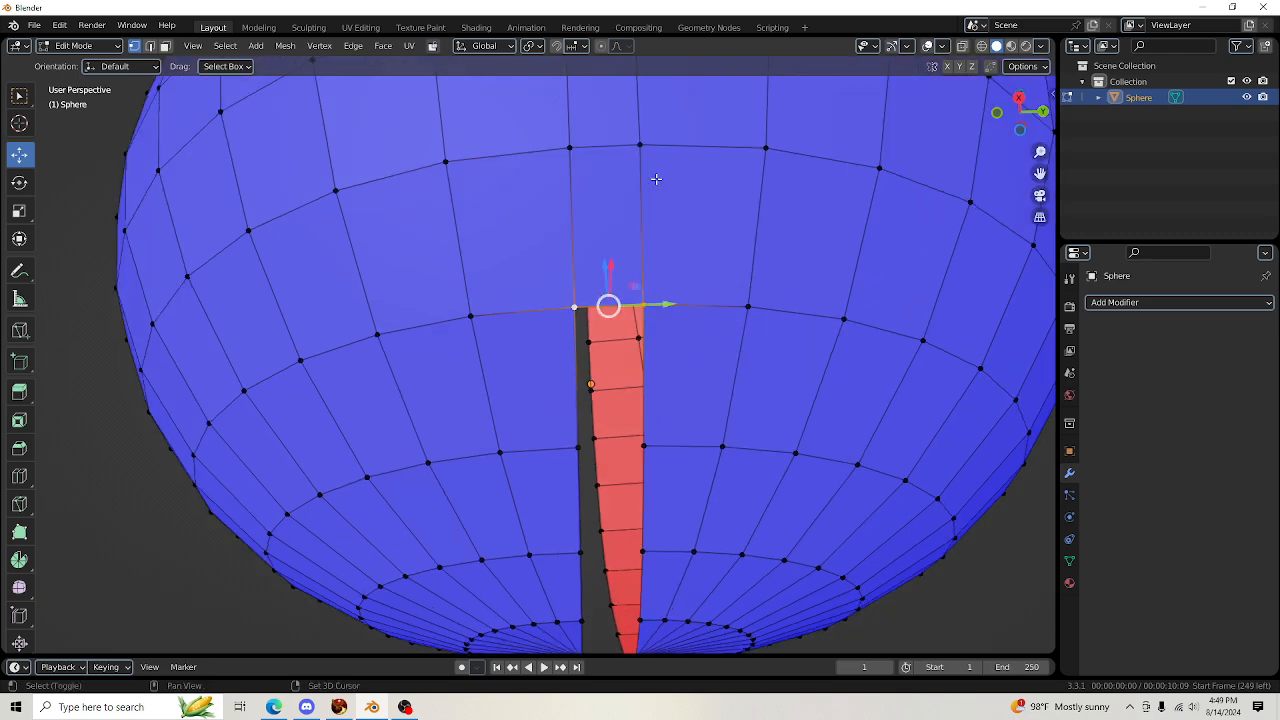
shift+click(652, 450)
shift+click(595, 443)
key(f)
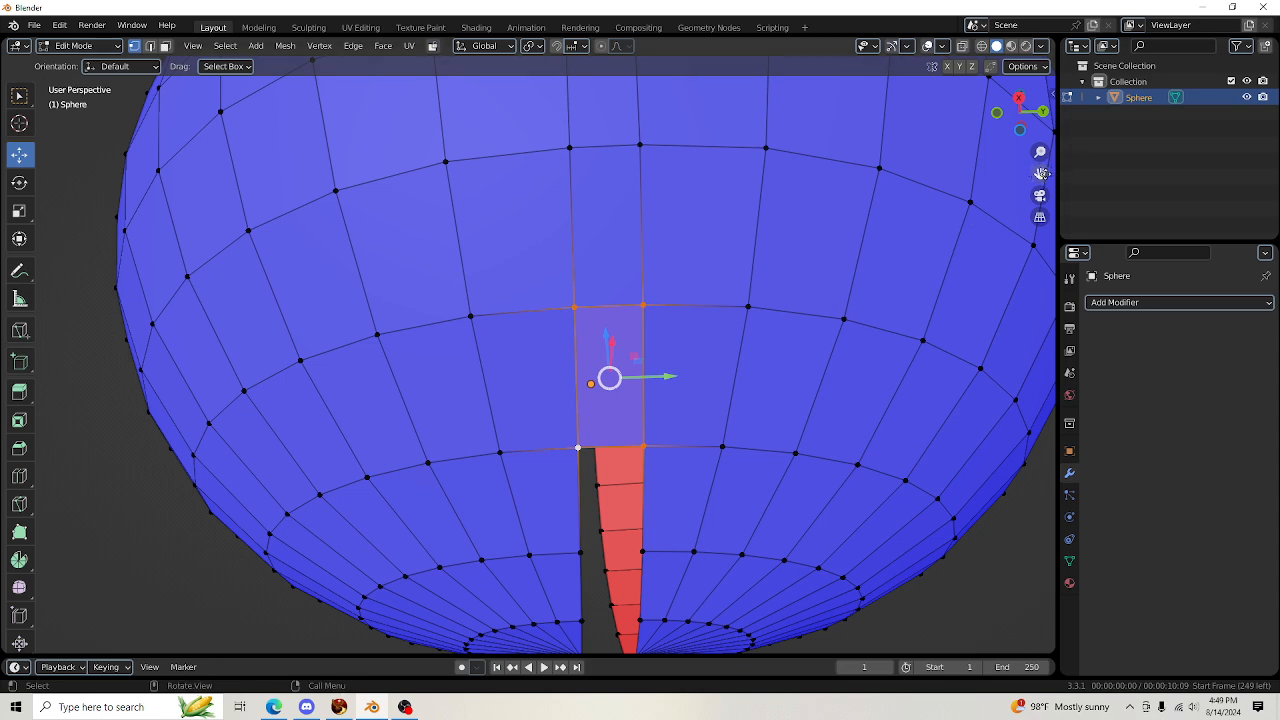
Fill the positive-X center gap between the third and second vertex rings from the bottom poles
shift+middle_drag(608, 335, 577, 184)
shift+click(548, 157)
shift+click(613, 158)
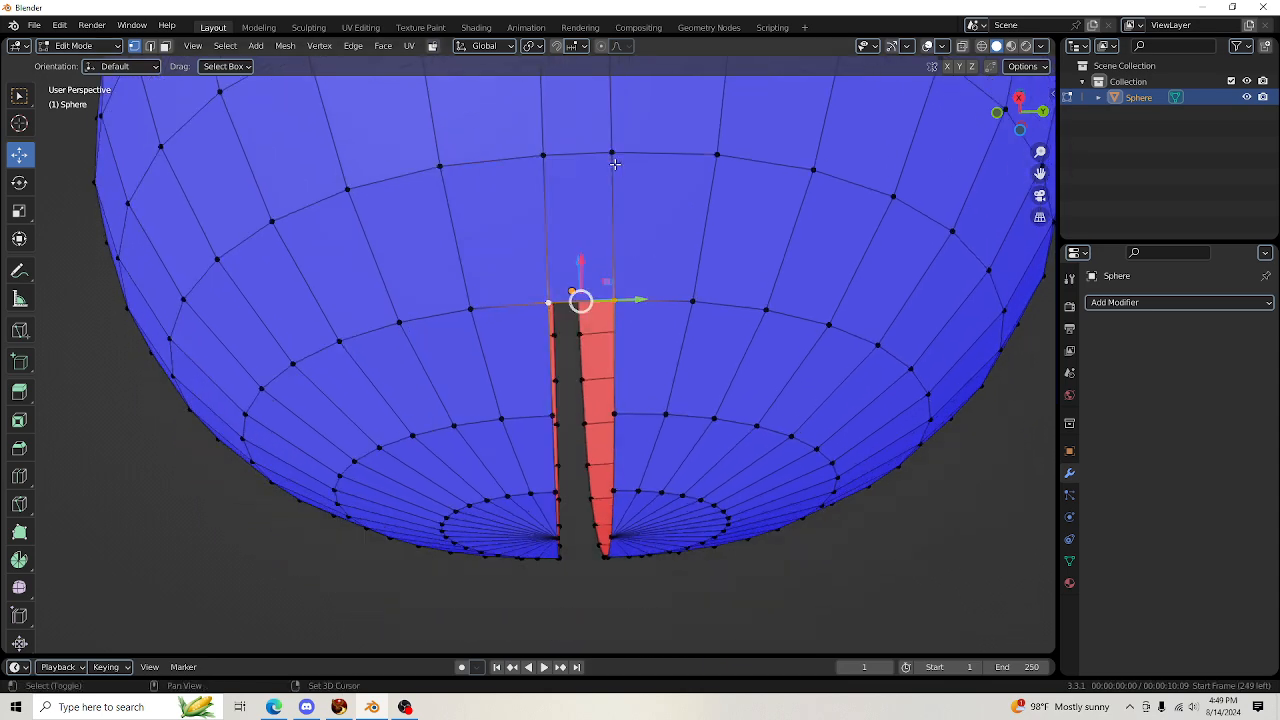
shift+click(618, 414)
shift+click(558, 418)
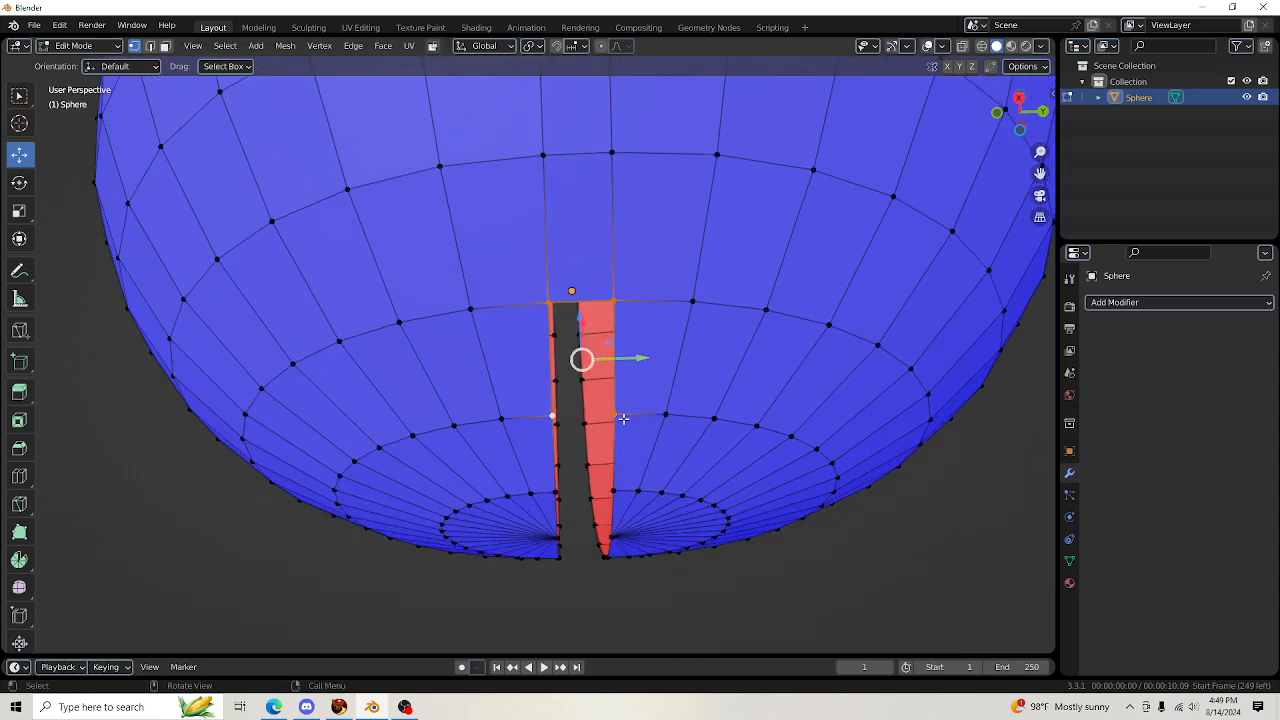
key(f)
Fill the positive-X center gap between the second ring and the innermost ring around the bottom poles
shift+middle_drag(1040, 173, 1040, 124)
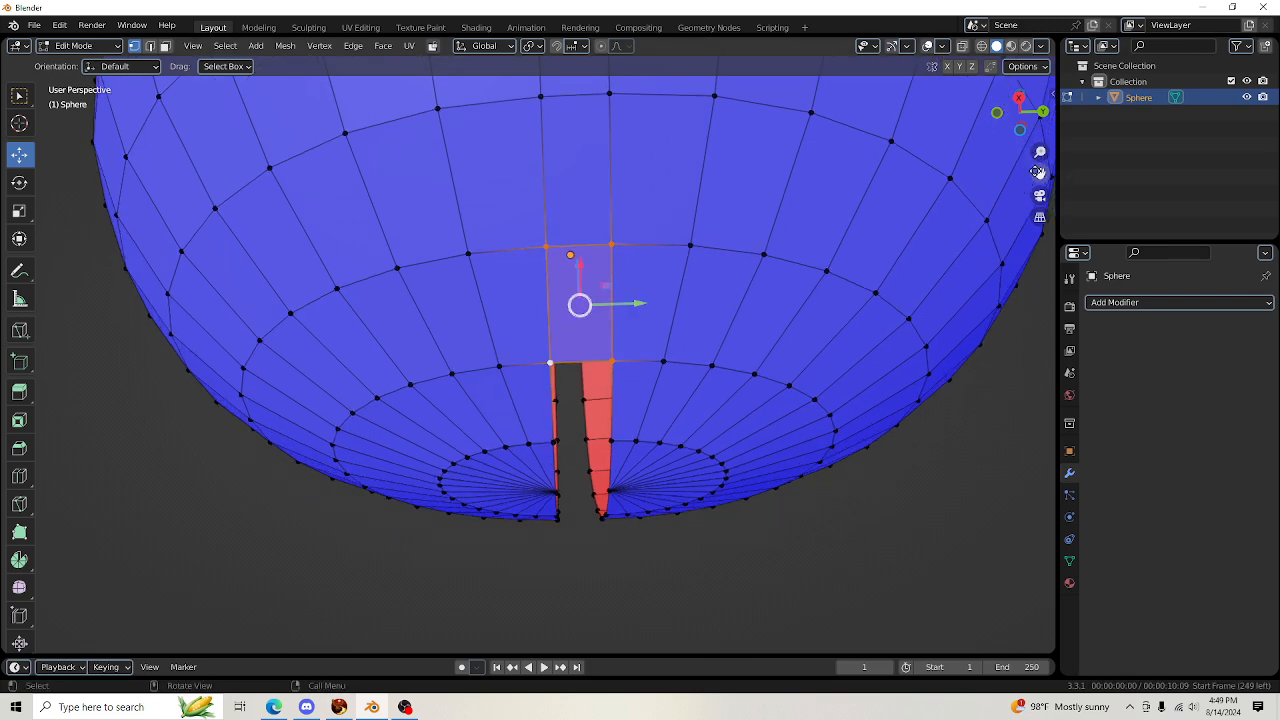
scroll(674, 383, up, 2)
shift+click(556, 184)
shift+click(664, 182)
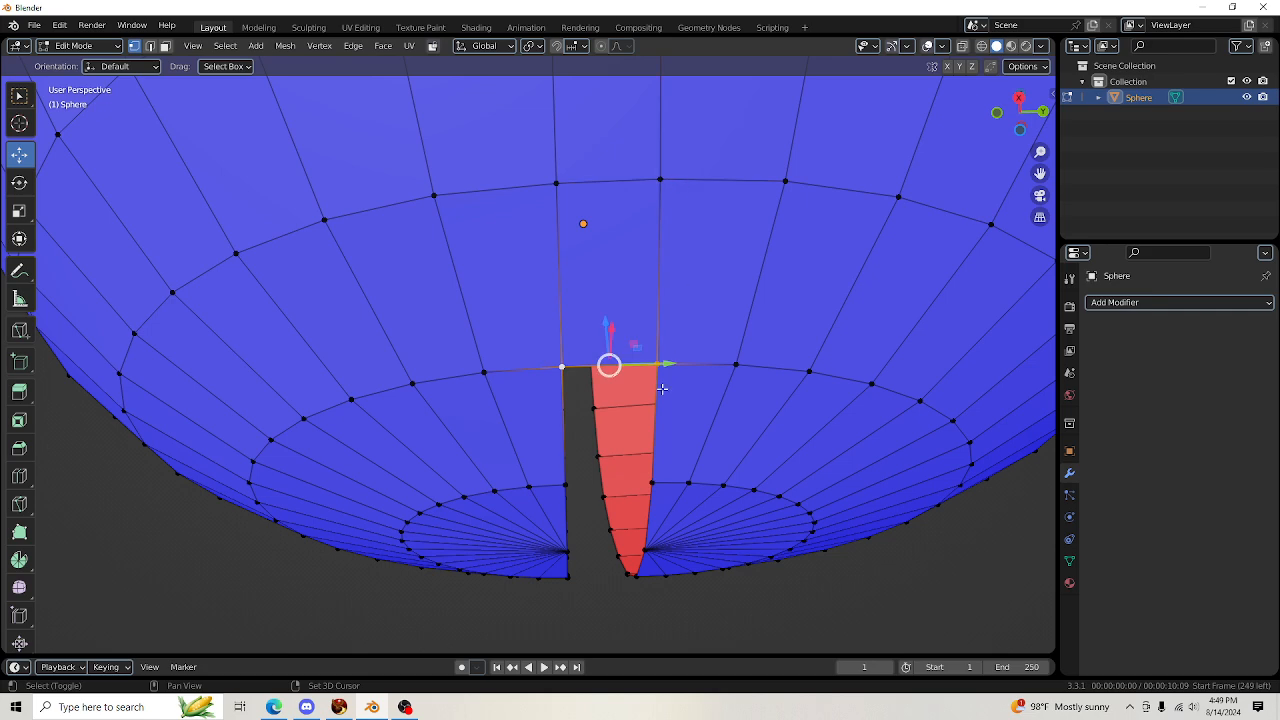
key(e)
click(752, 460)
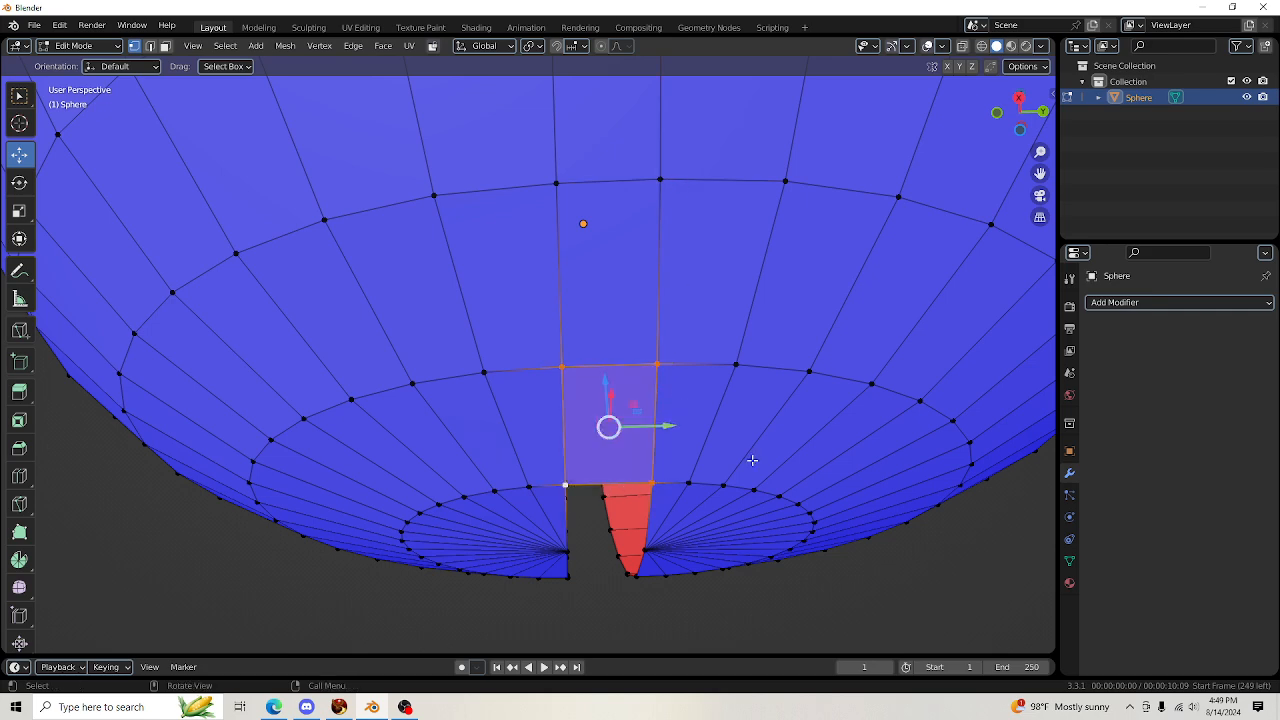
Fill the positive-X center gap between the innermost bottom ring and the two bottom pole vertices
drag(1040, 173, 1026, 40)
scroll(691, 312, up, 1)
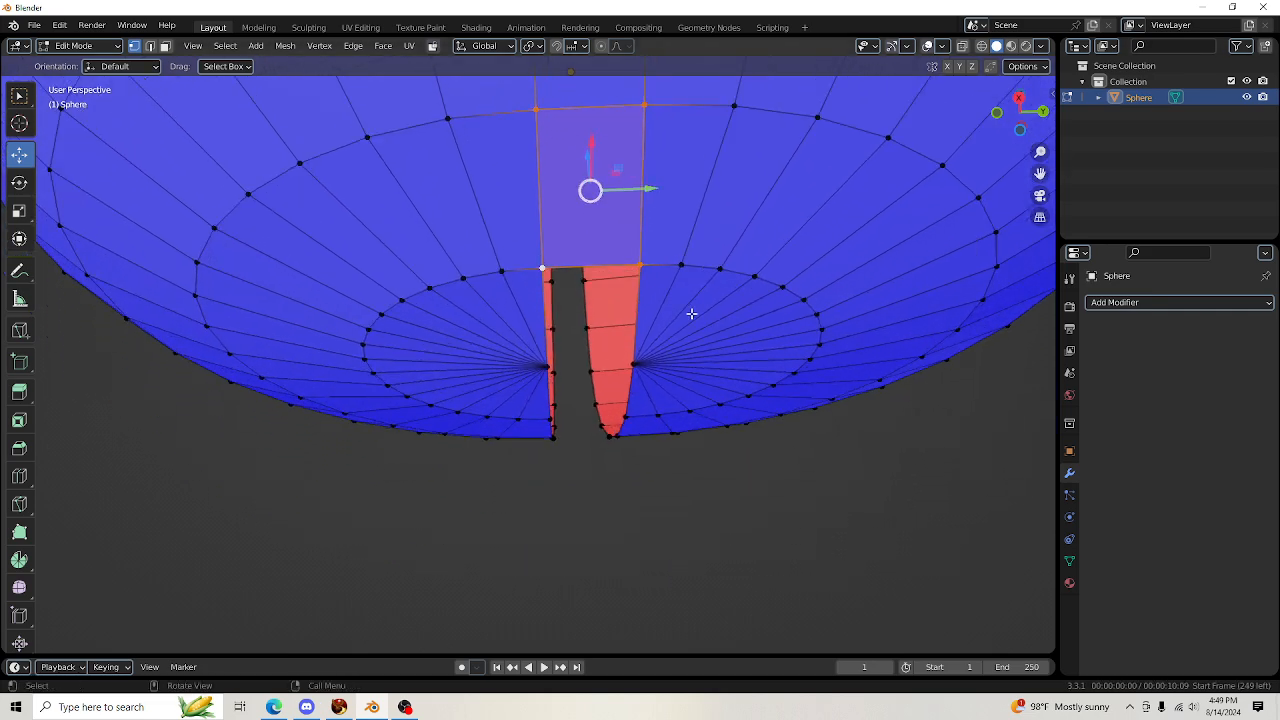
shift+click(649, 104)
shift+click(537, 108)
shift+click(550, 368)
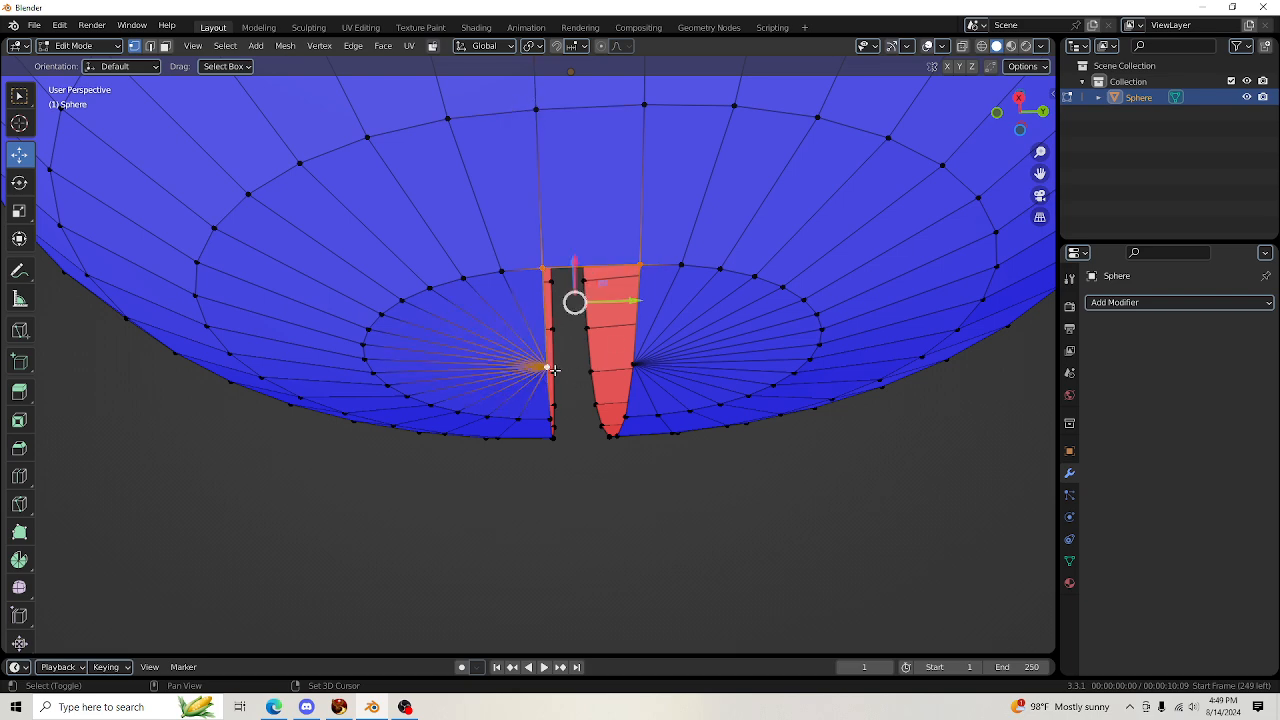
shift+click(645, 368)
key(f)
Fill the center gap on the negative-X side between the two bottom pole vertices and the innermost bottom ring
drag(1020, 110, 1030, 40)
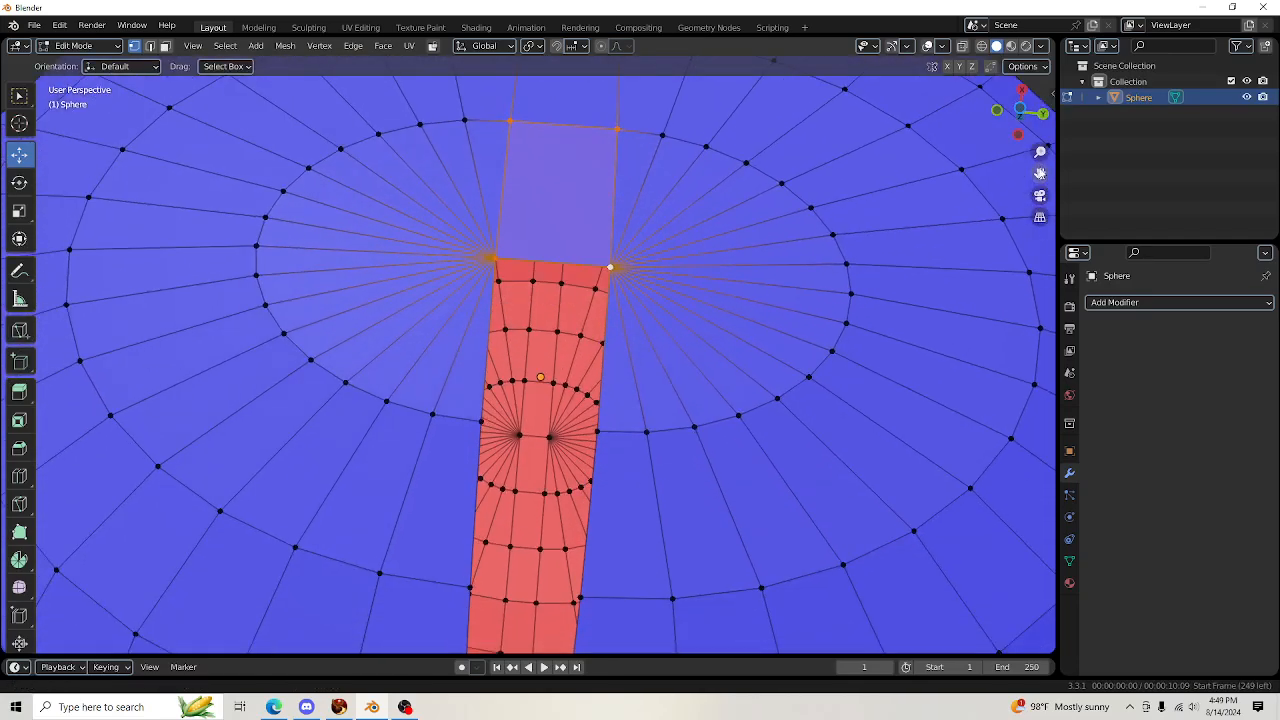
shift+click(484, 419)
shift+click(606, 423)
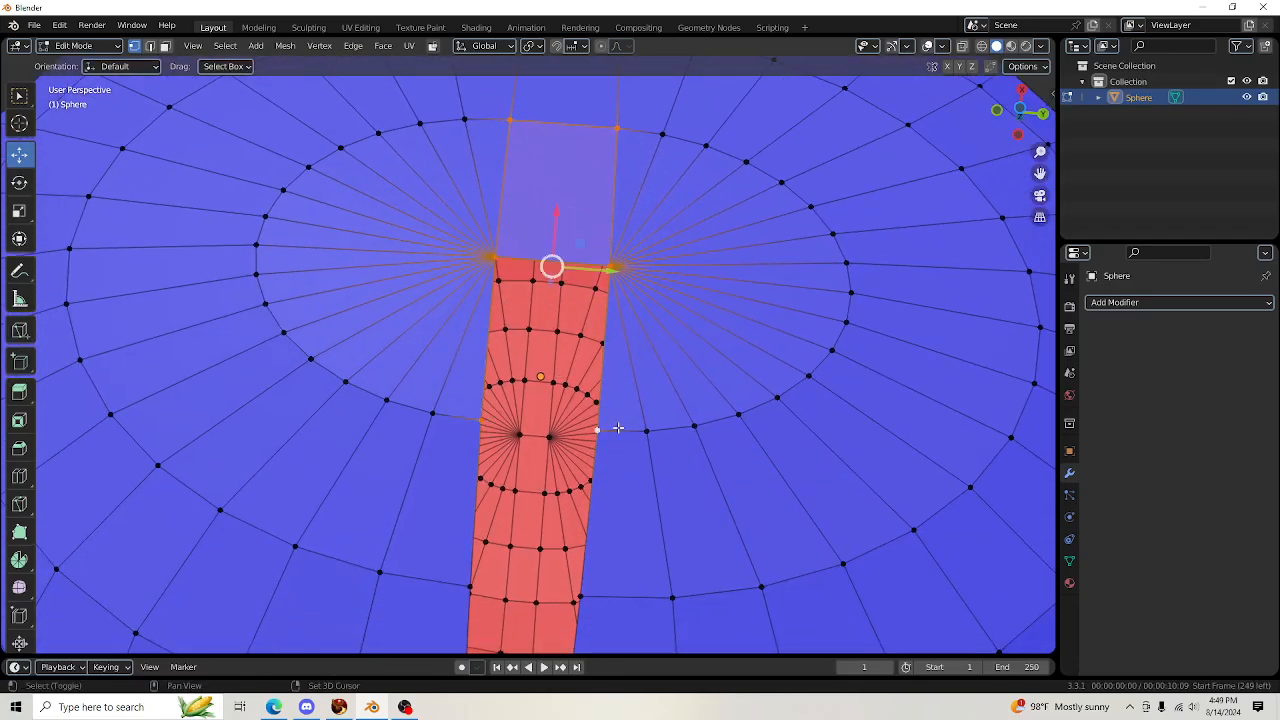
shift+click(620, 127)
shift+click(516, 119)
key(f)
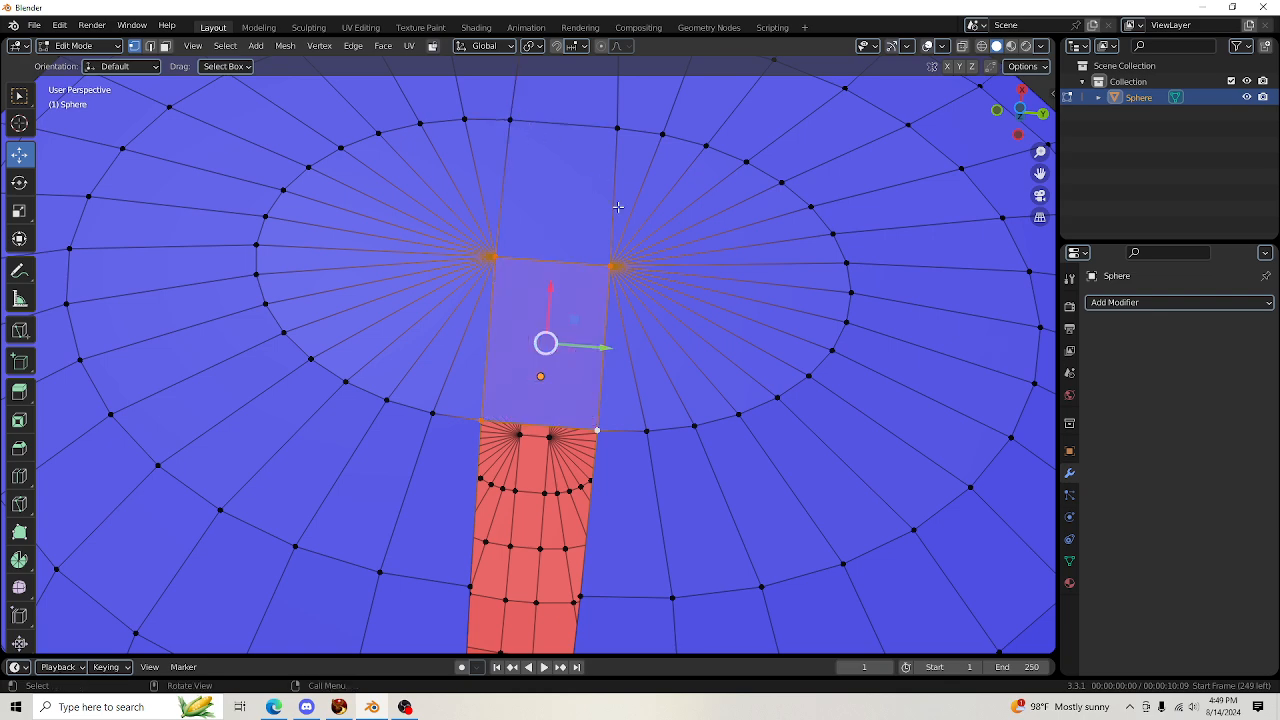
Fill the negative-X center gap between the innermost ring and the second ring around the bottom poles
scroll(692, 330, down, 1)
shift+click(590, 288)
shift+click(483, 282)
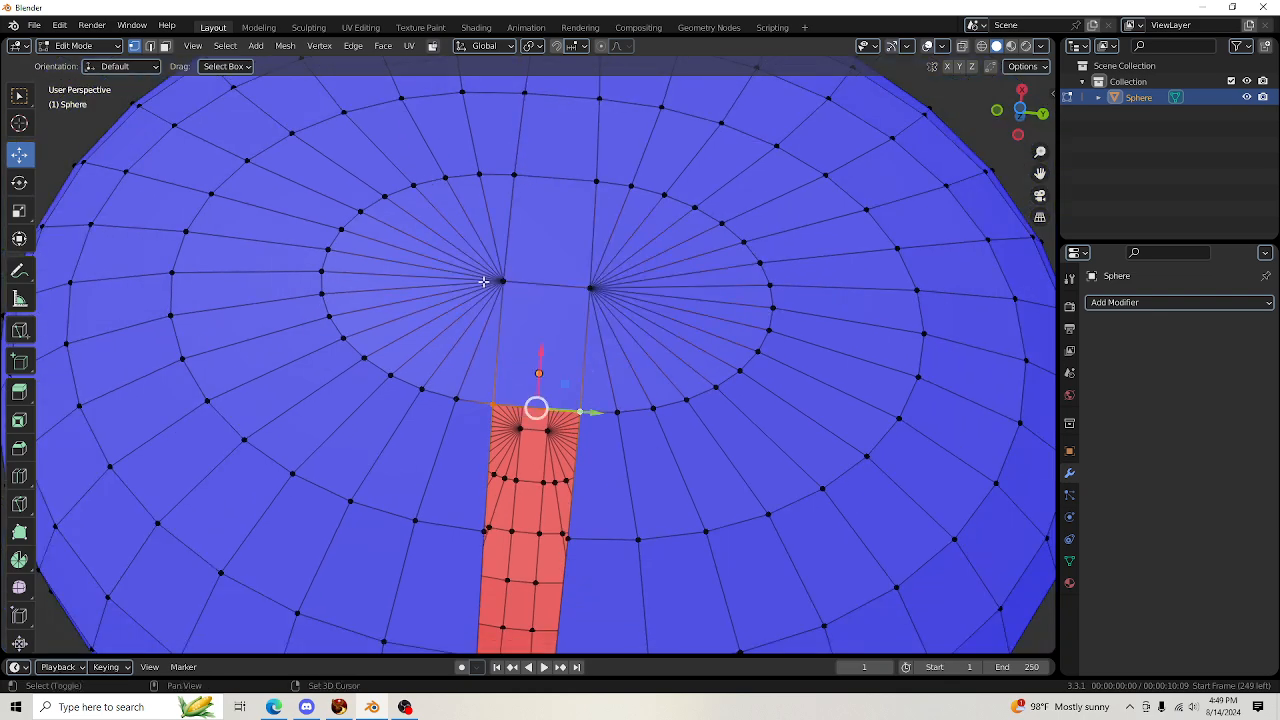
shift+click(485, 533)
shift+click(594, 546)
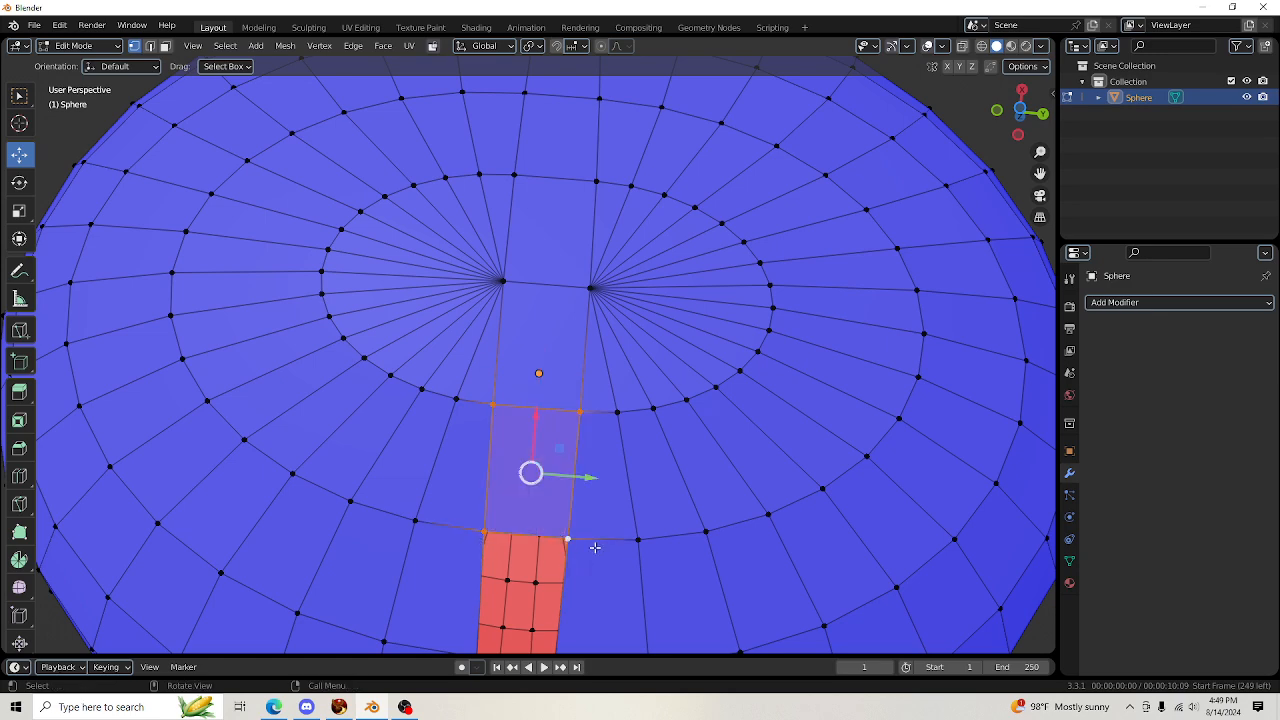
Fill the negative-X center gap between the second and third rings from the bottom poles
drag(1040, 174, 1075, 4)
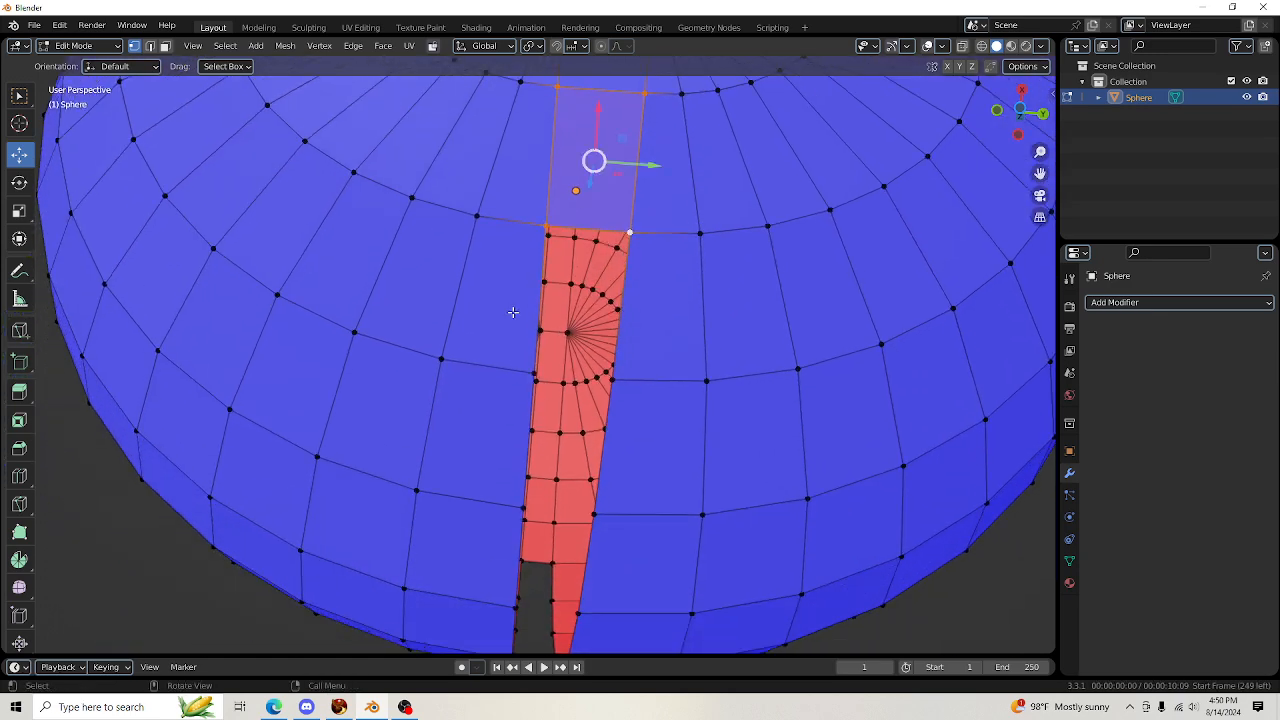
scroll(540, 412, down, 2)
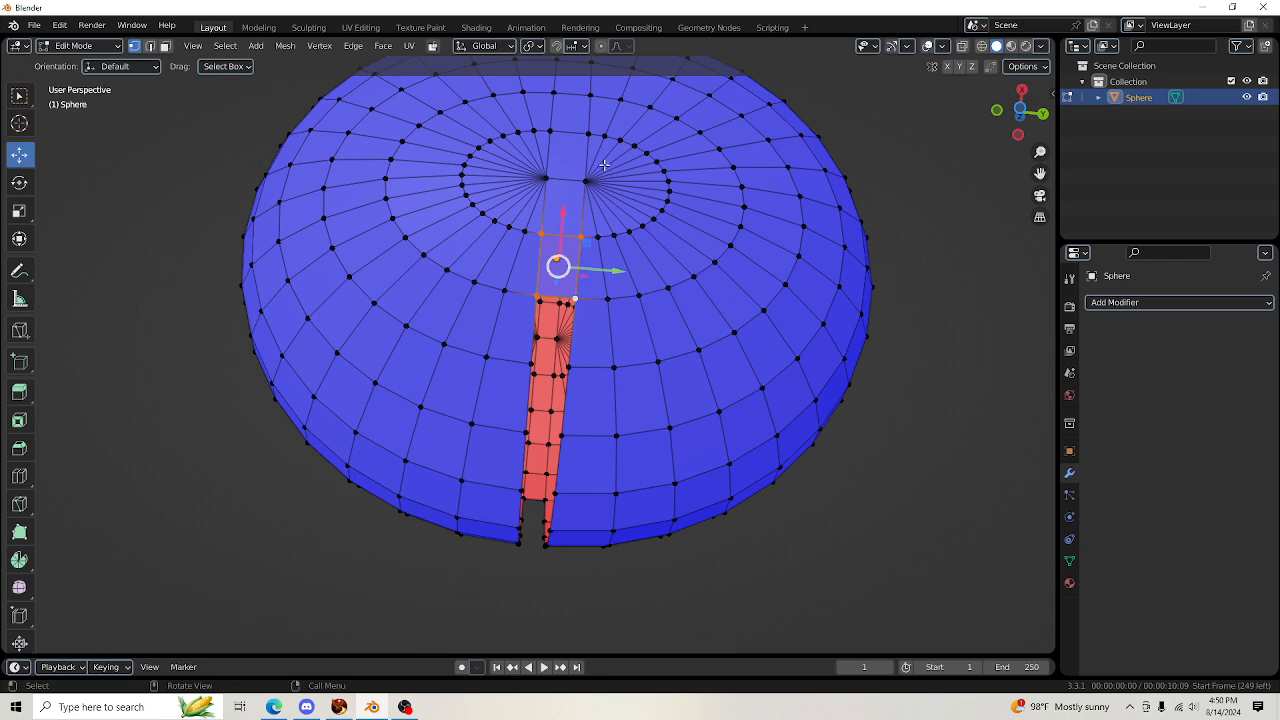
scroll(576, 323, up, 2)
scroll(599, 302, up, 1)
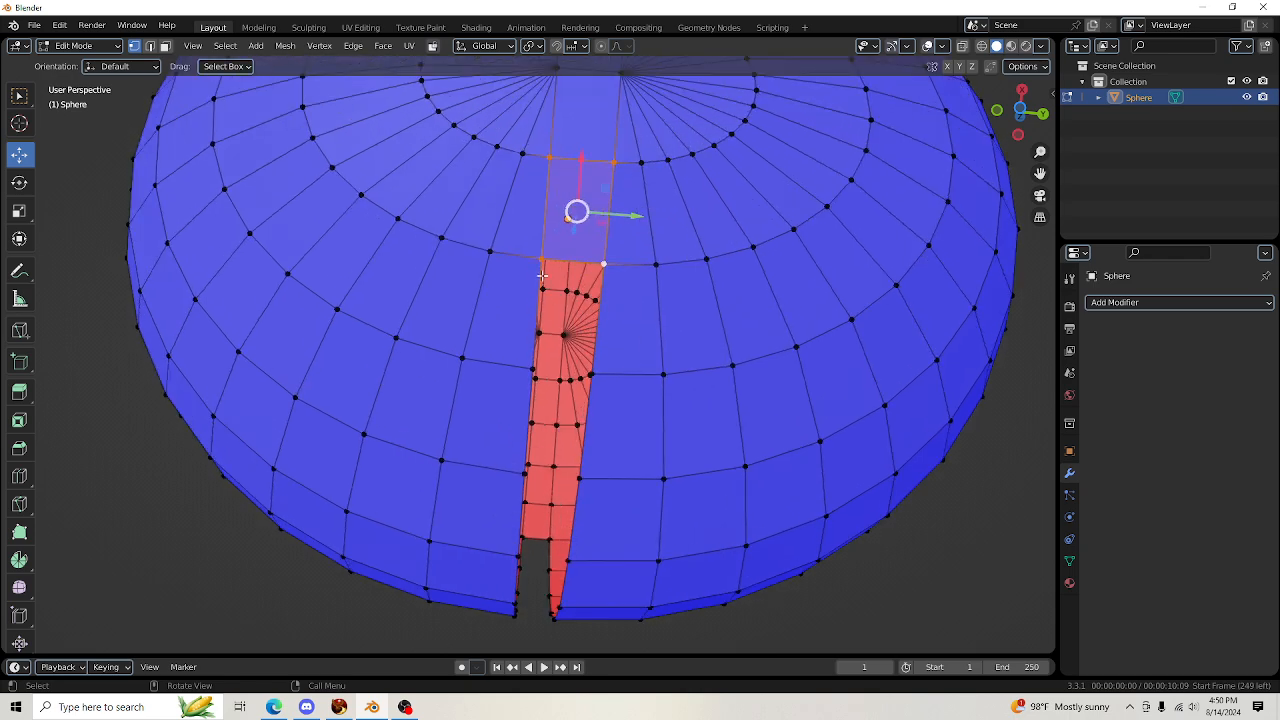
click(543, 258)
shift+click(601, 266)
shift+click(600, 381)
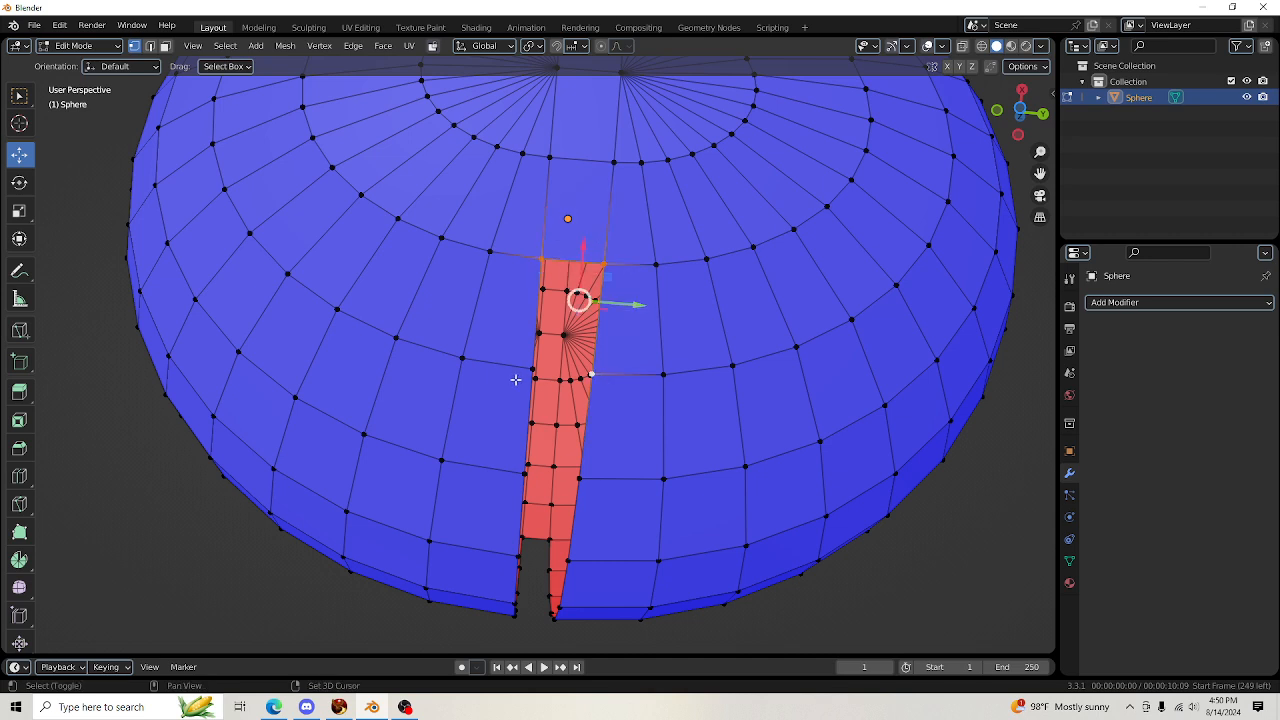
shift+click(516, 380)
key(f)
Fill the negative-X center gap between the third and fourth rings from the bottom poles
shift+click(541, 259)
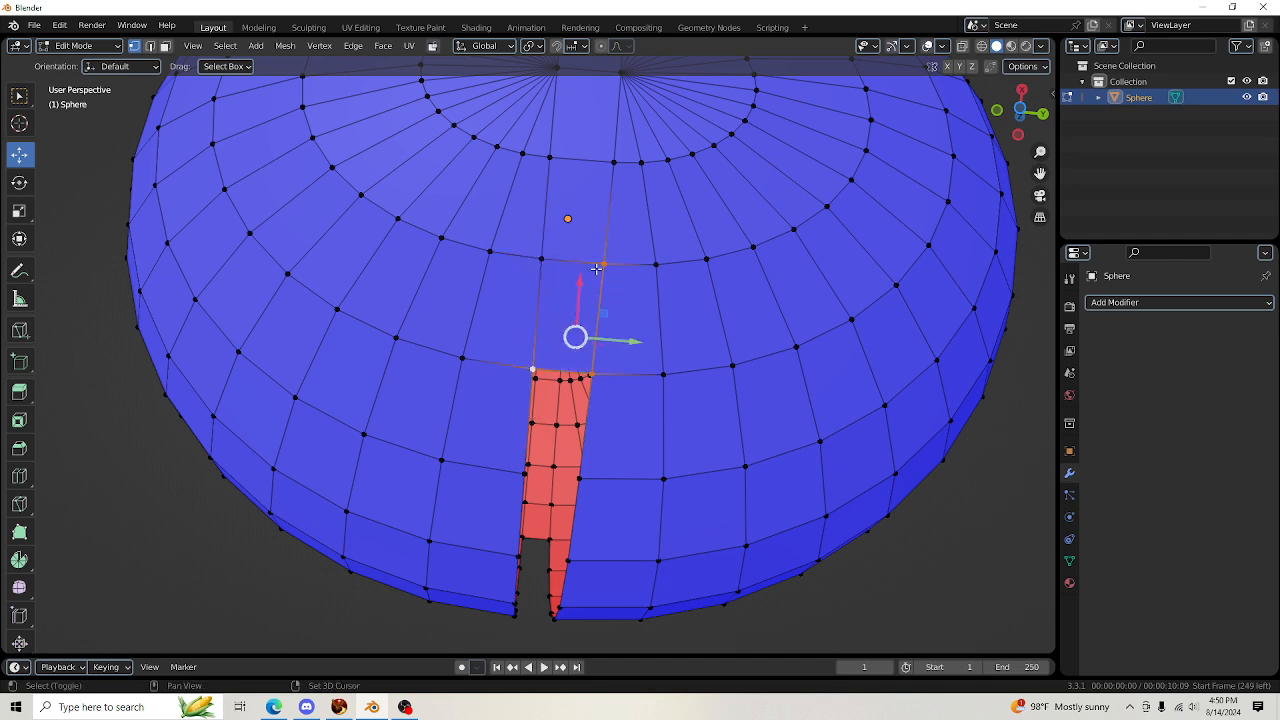
shift+click(604, 264)
shift+click(580, 478)
shift+click(524, 473)
key(f)
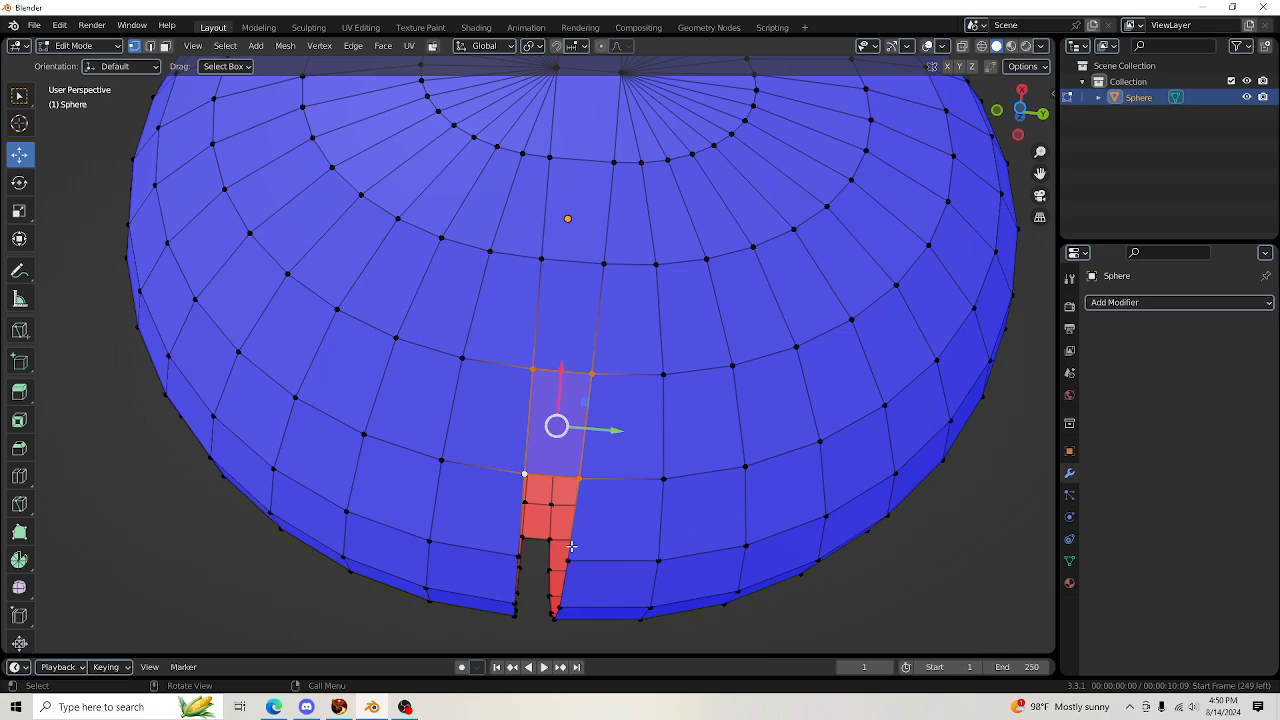
Fill the negative-X center gap between the fourth and fifth rings from the bottom poles
shift+click(530, 374)
shift+click(598, 376)
shift+click(576, 557)
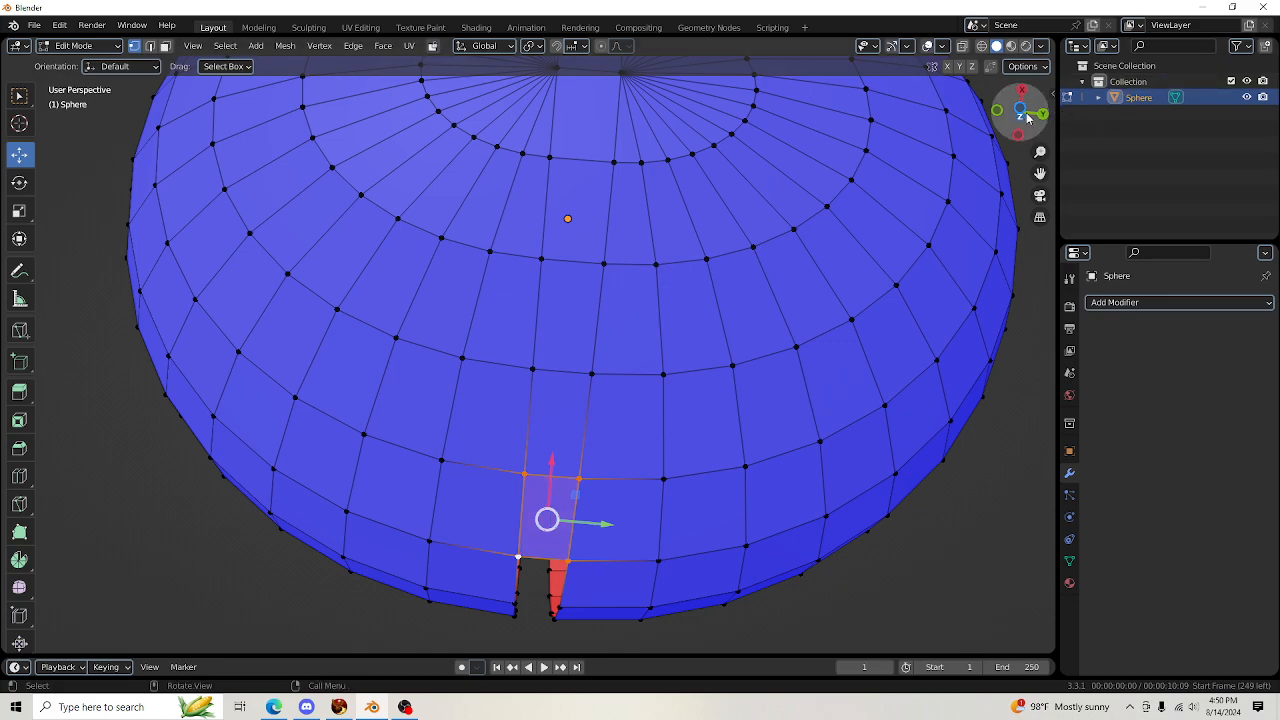
Fill the negative-X center gap between the fifth and sixth rings from the bottom poles
drag(1020, 110, 960, 193)
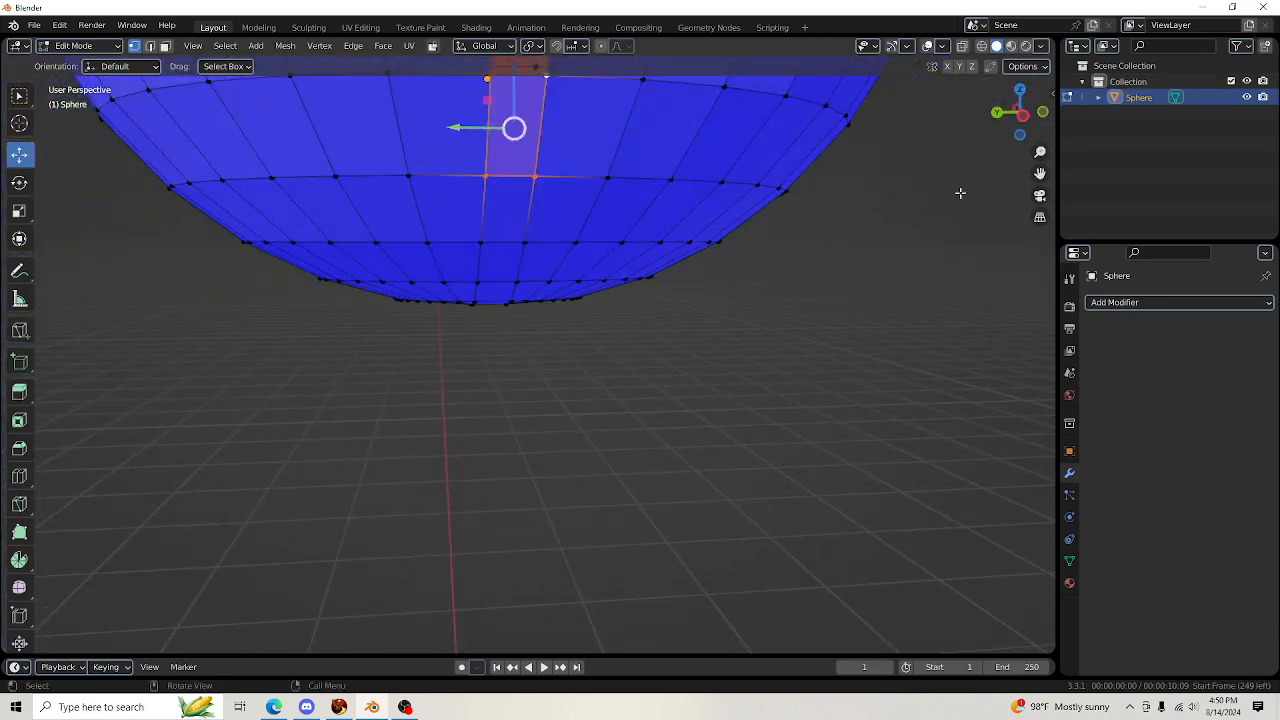
drag(1040, 173, 1057, 398)
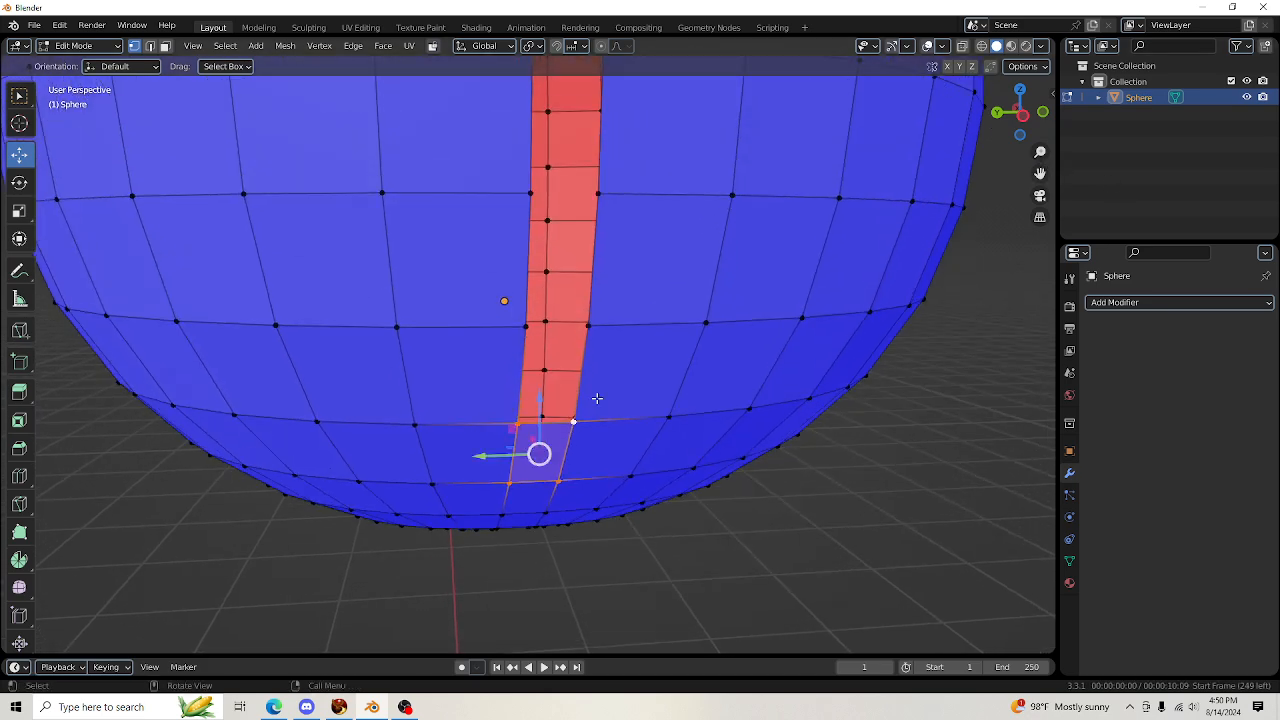
shift+click(554, 486)
shift+click(510, 484)
shift+click(529, 338)
shift+click(598, 330)
key(f)
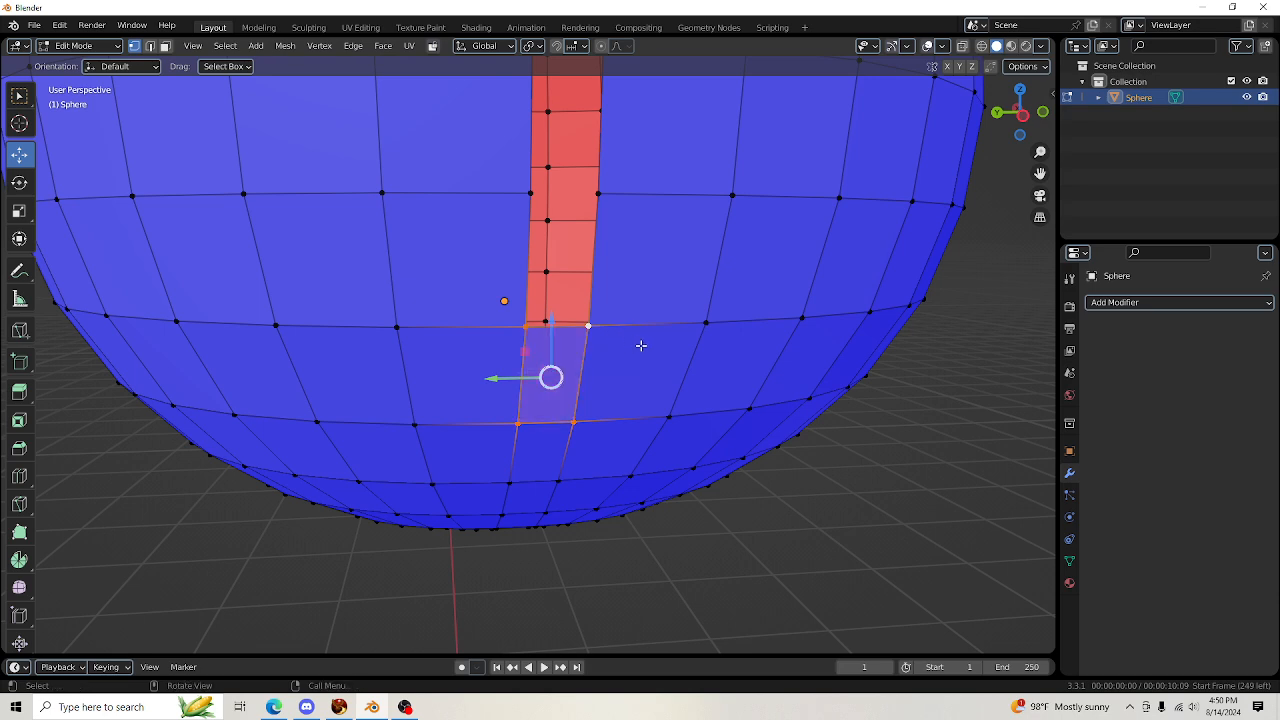
Fill the negative-X center gap between the sixth and seventh rings from the bottom poles
shift+click(517, 424)
shift+click(573, 424)
shift+click(598, 193)
shift+click(530, 193)
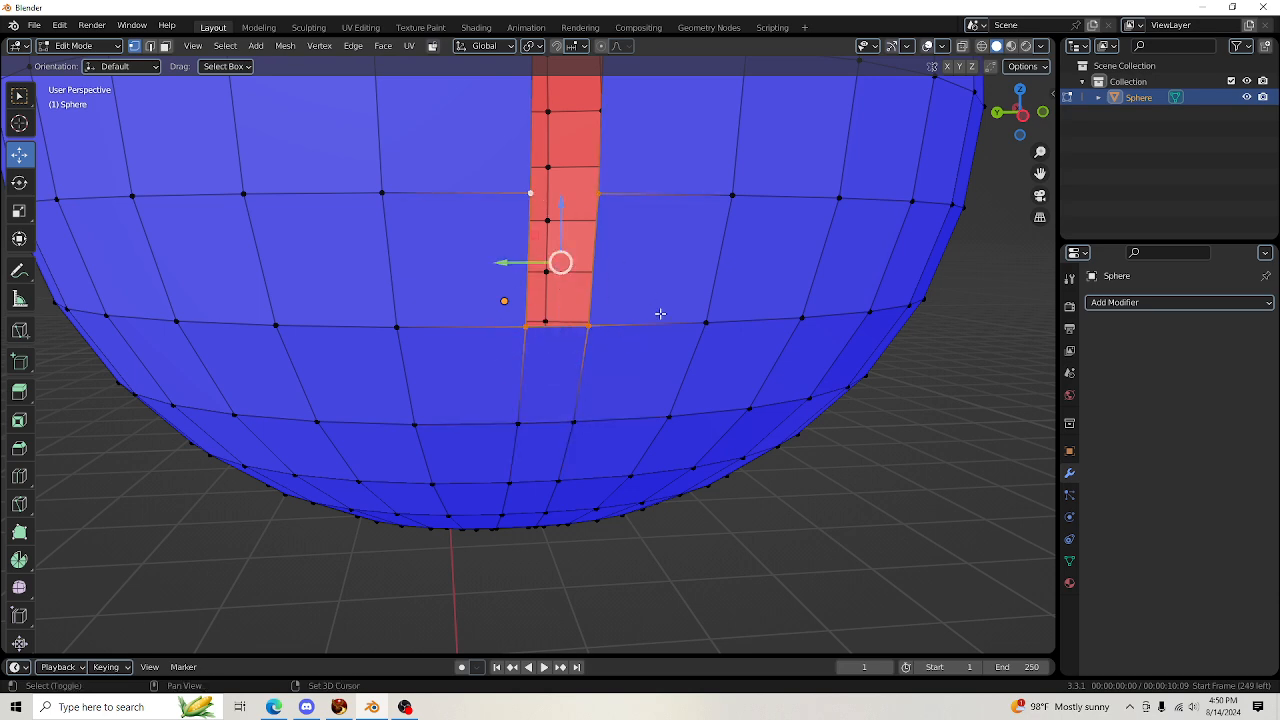
key(f)
Fill the negative-X center gap between the seventh and eighth rings from the bottom poles
drag(1040, 173, 1052, 311)
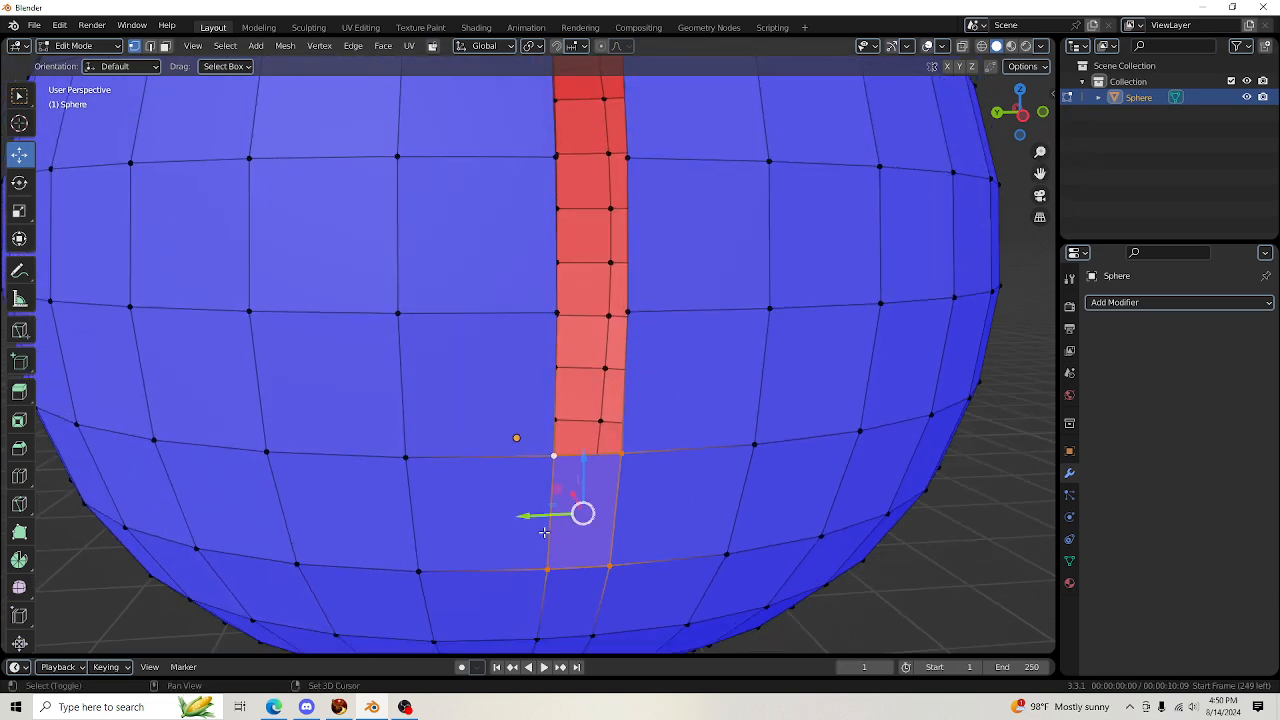
shift+click(547, 569)
shift+click(609, 566)
shift+click(557, 314)
shift+click(627, 313)
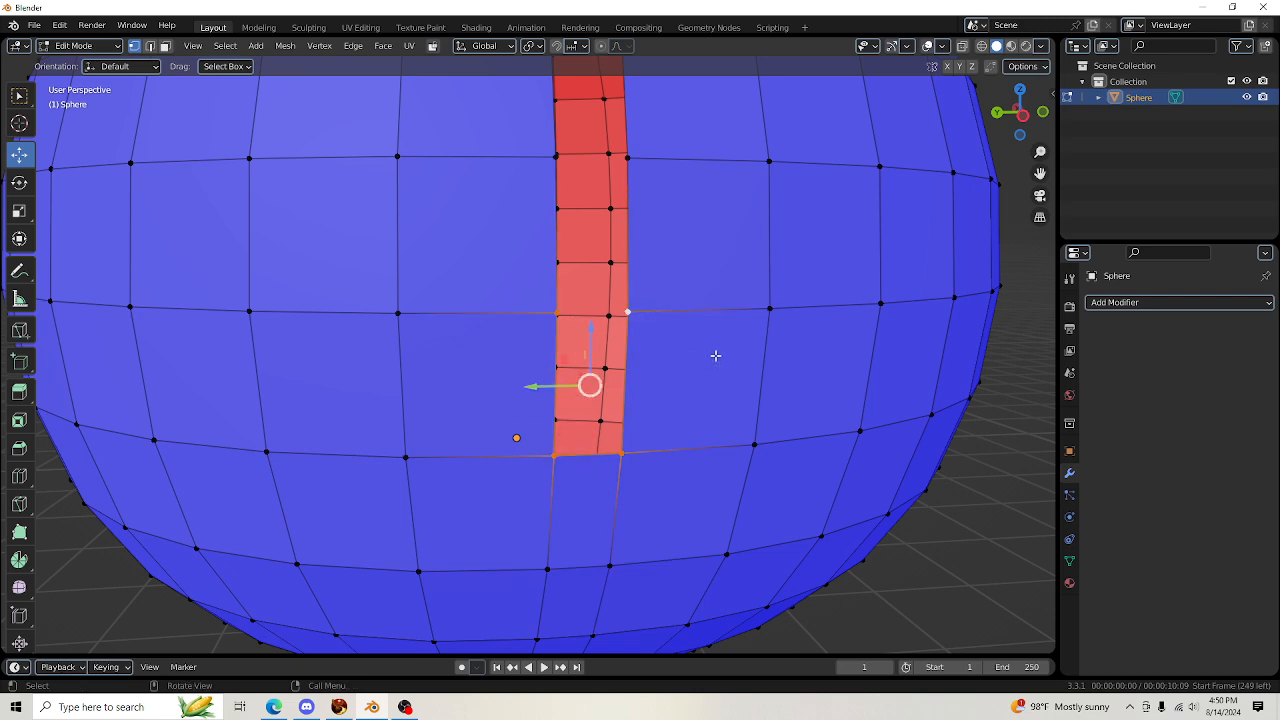
key(shift+n)
Fill the negative-X center gap between the eighth and ninth rings from the bottom poles
drag(1040, 173, 1015, 358)
shift+click(602, 627)
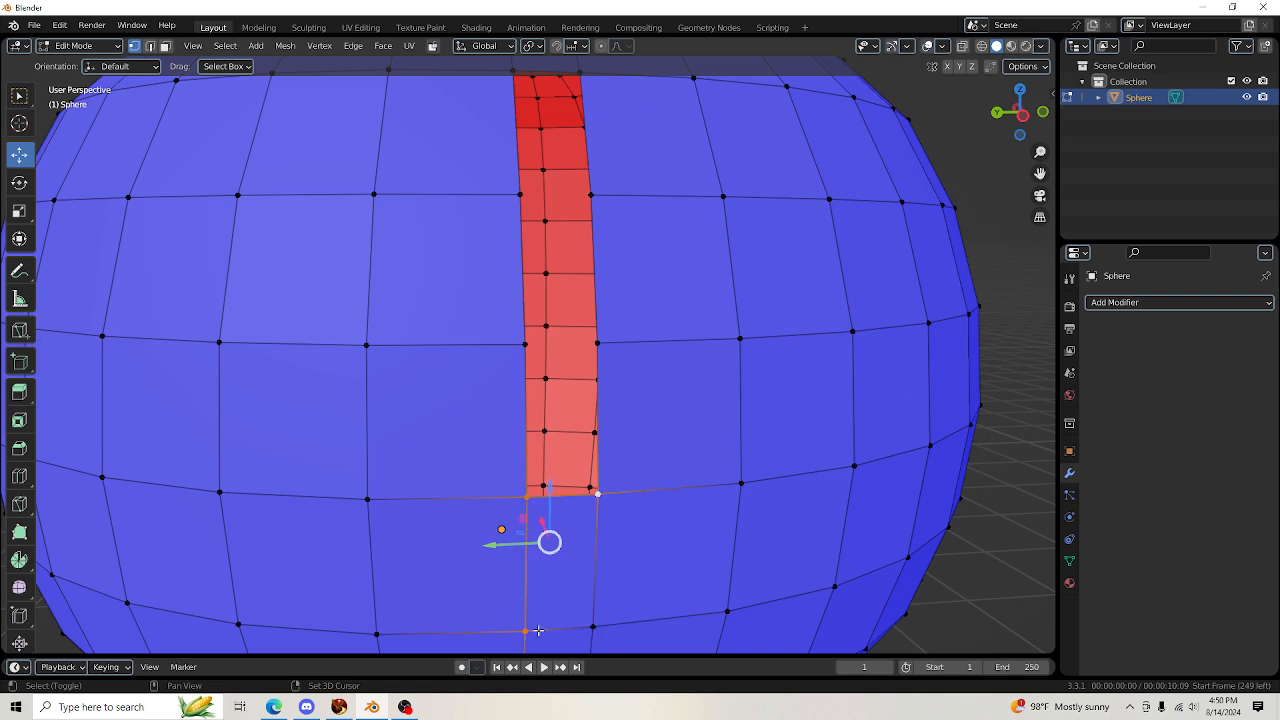
shift+click(534, 631)
shift+click(527, 349)
shift+click(604, 347)
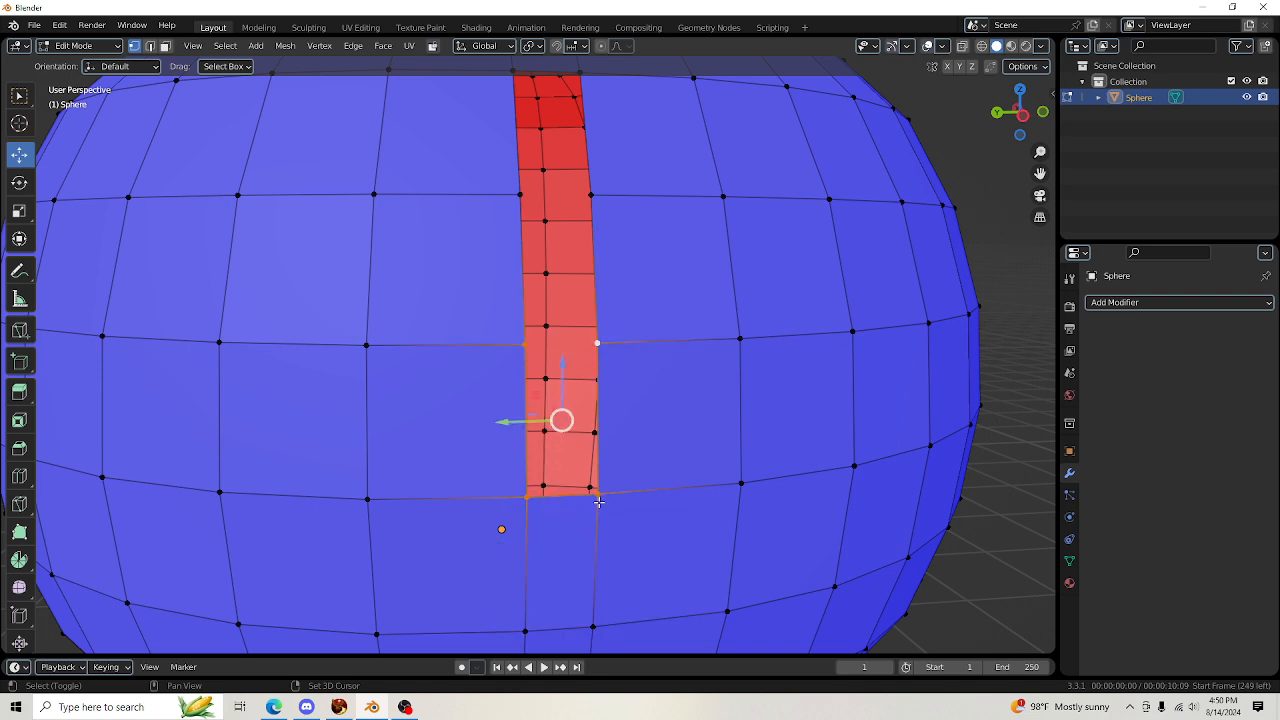
key(f)
Fill the negative-X center gap between the ninth and tenth rings from the bottom poles
shift+click(532, 496)
shift+click(600, 494)
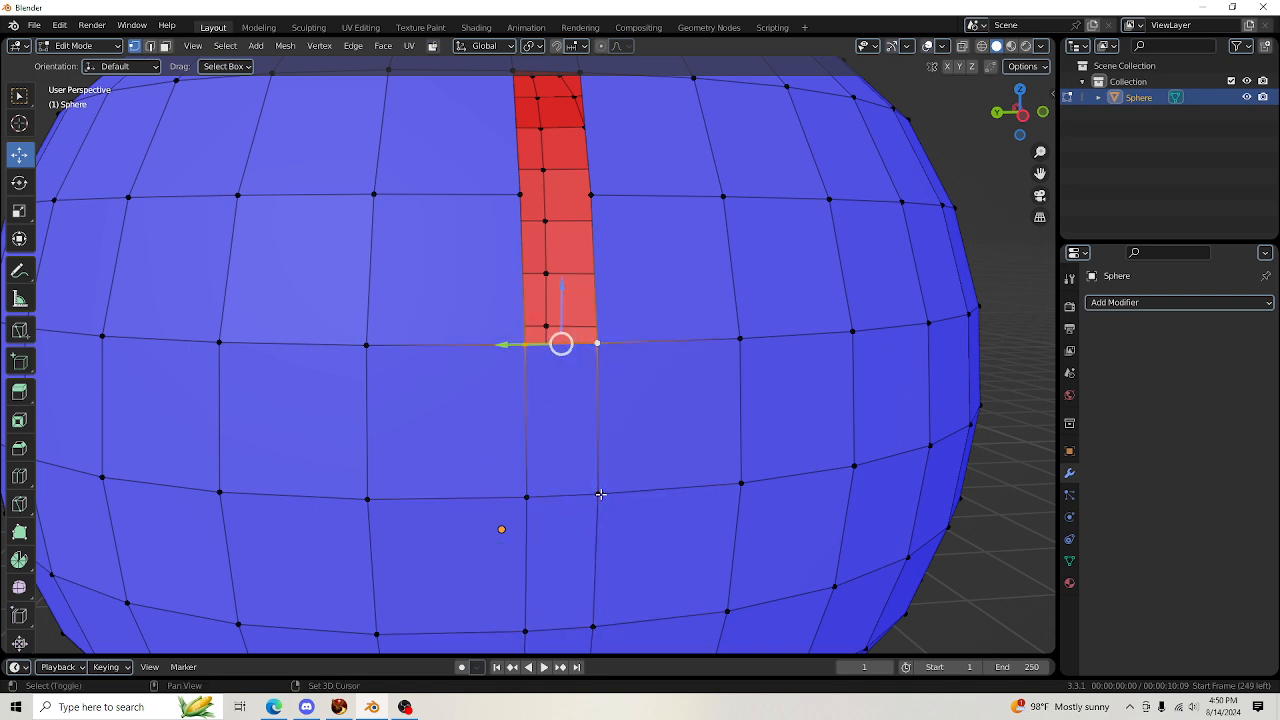
shift+click(520, 195)
shift+click(590, 195)
key(f)
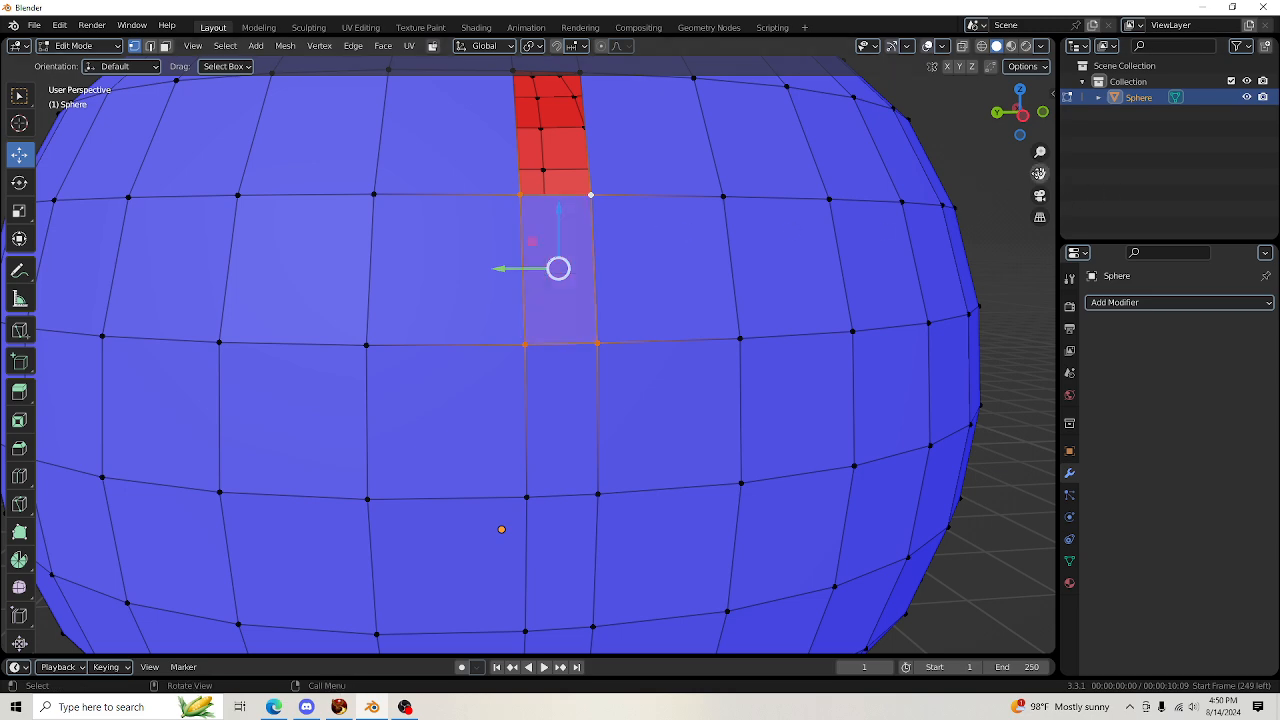
Fill the last open section of the negative-X center gap, just below the existing upper faces
drag(1039, 173, 1039, 453)
shift+click(596, 626)
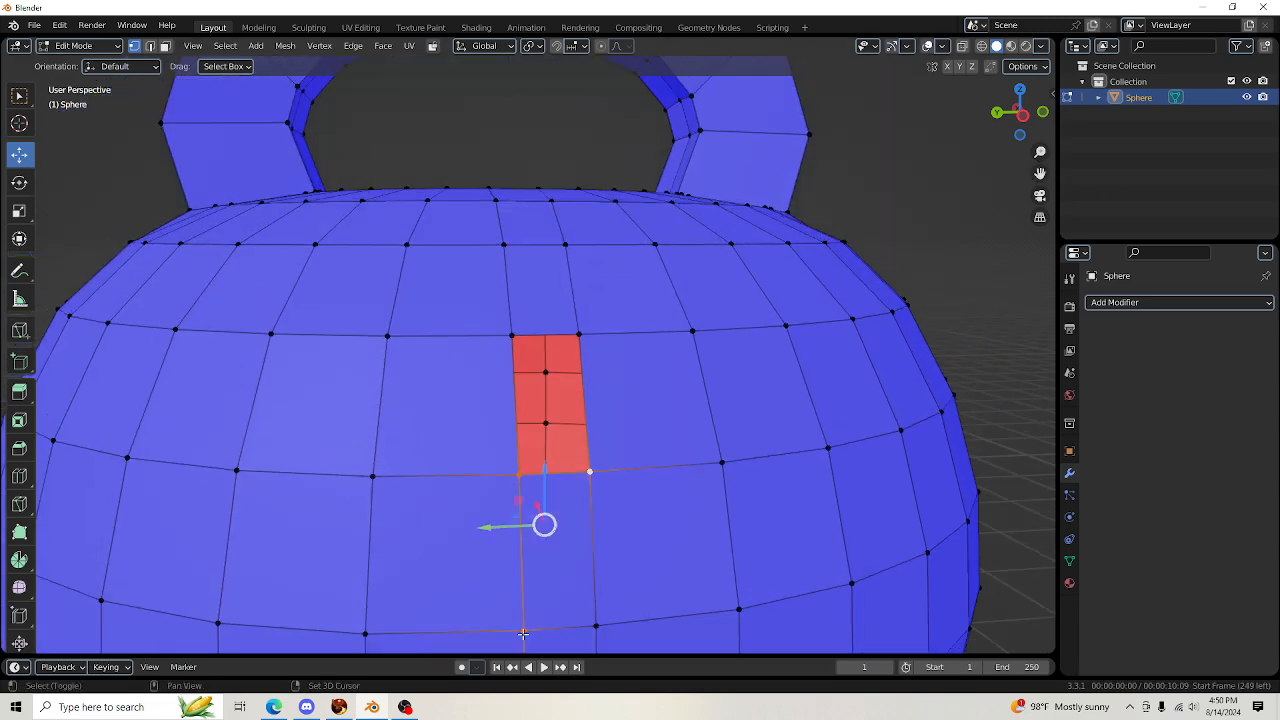
shift+click(524, 630)
shift+click(512, 335)
shift+click(578, 335)
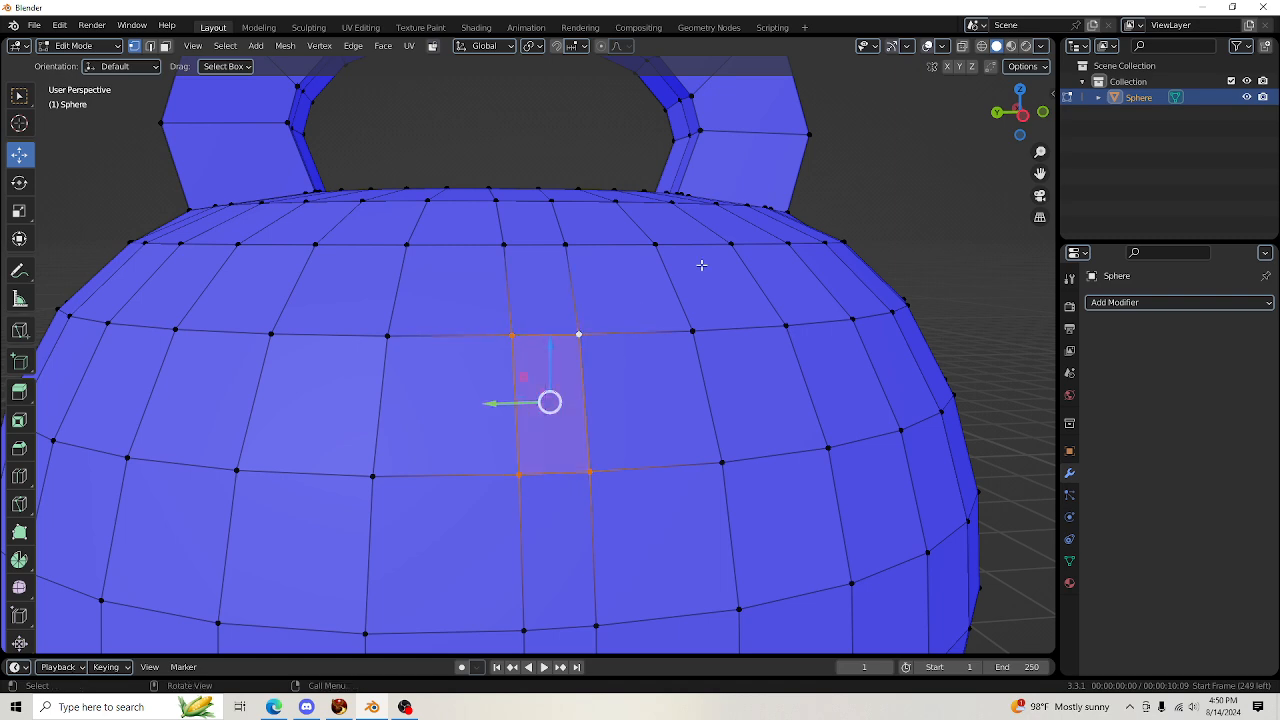
Examine the whole mesh from several angles for remaining openings, checking it briefly in wireframe shading
scroll(700, 264, down, 5)
mouse_move(1020, 110)
mouse_down()
mouse_move(1022, 182)
mouse_move(1020, 68)
mouse_move(1021, 440)
mouse_move(990, 420)
mouse_move(1030, 380)
mouse_move(1010, 300)
mouse_up()
click(981, 45)
click(997, 46)
click(840, 266)
scroll(840, 266, down, 3)
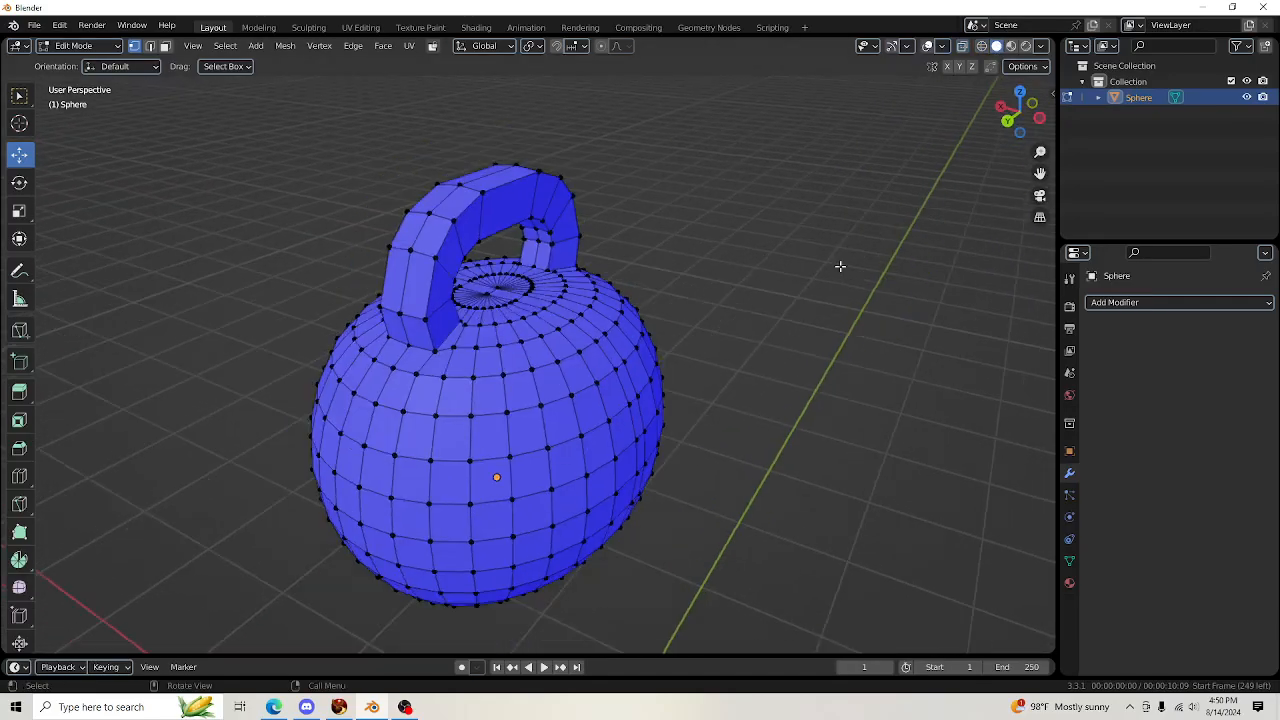
drag(1006, 128, 881, 88)
scroll(703, 366, down, 1)
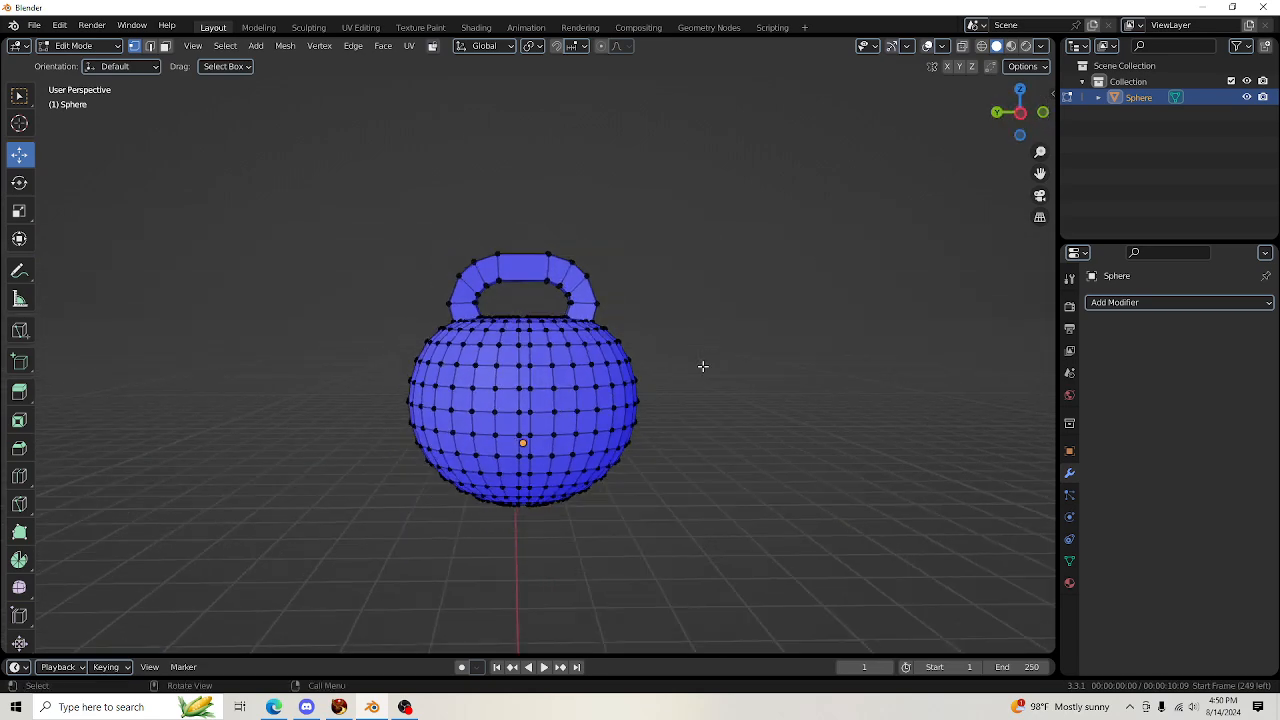
scroll(703, 366, up, 1)
Delete all faces inside the innermost ring around the two top poles
drag(1015, 119, 1000, 255)
scroll(966, 174, up, 5)
scroll(488, 193, up, 3)
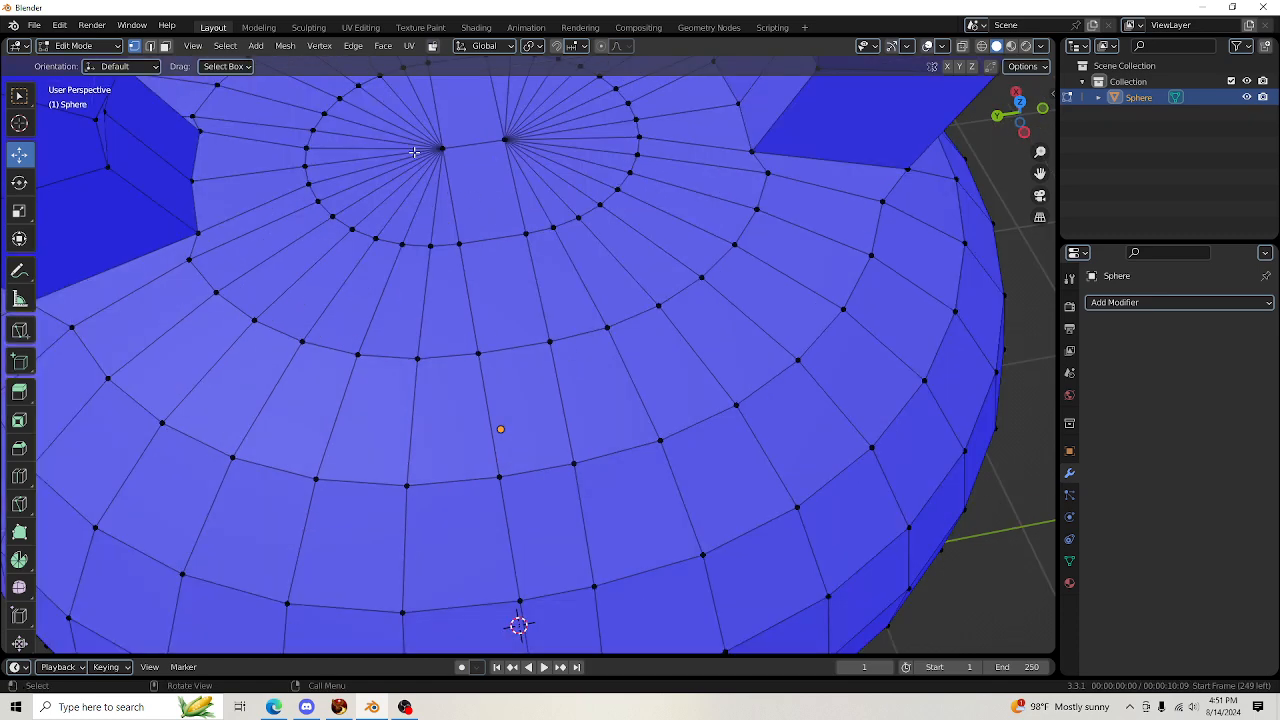
scroll(414, 152, down, 2)
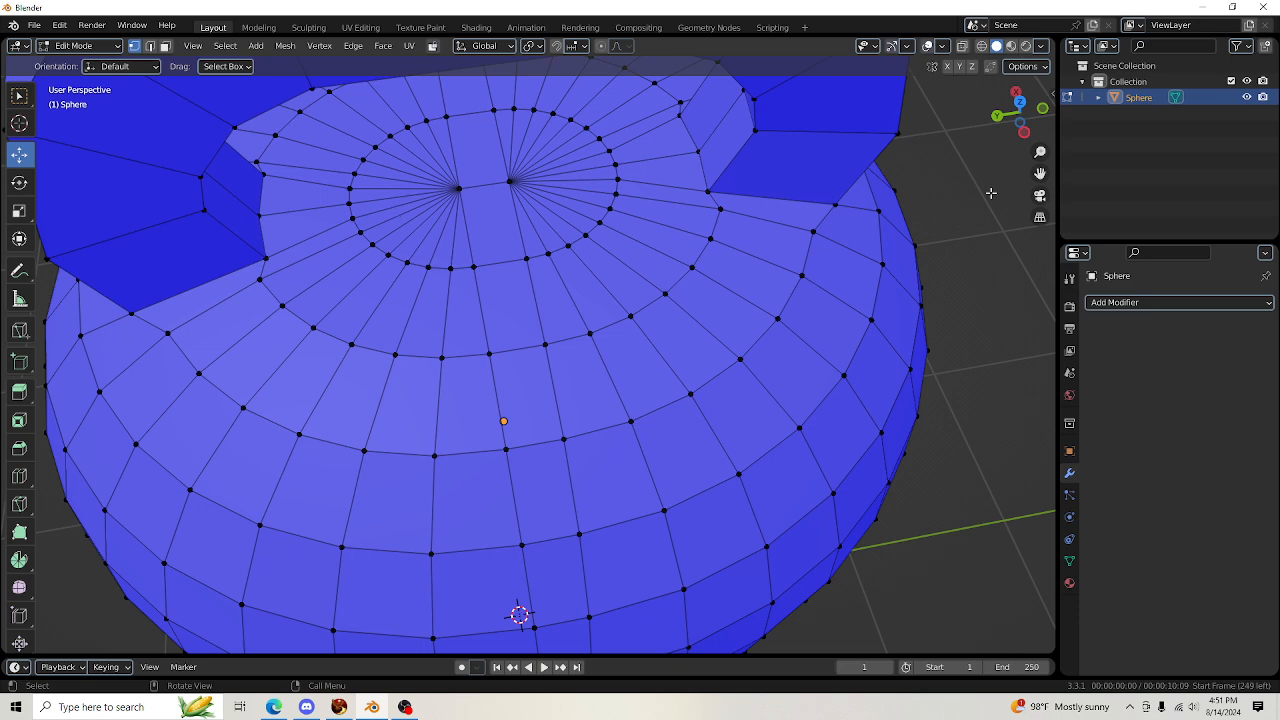
drag(1044, 176, 1068, 232)
scroll(545, 355, up, 2)
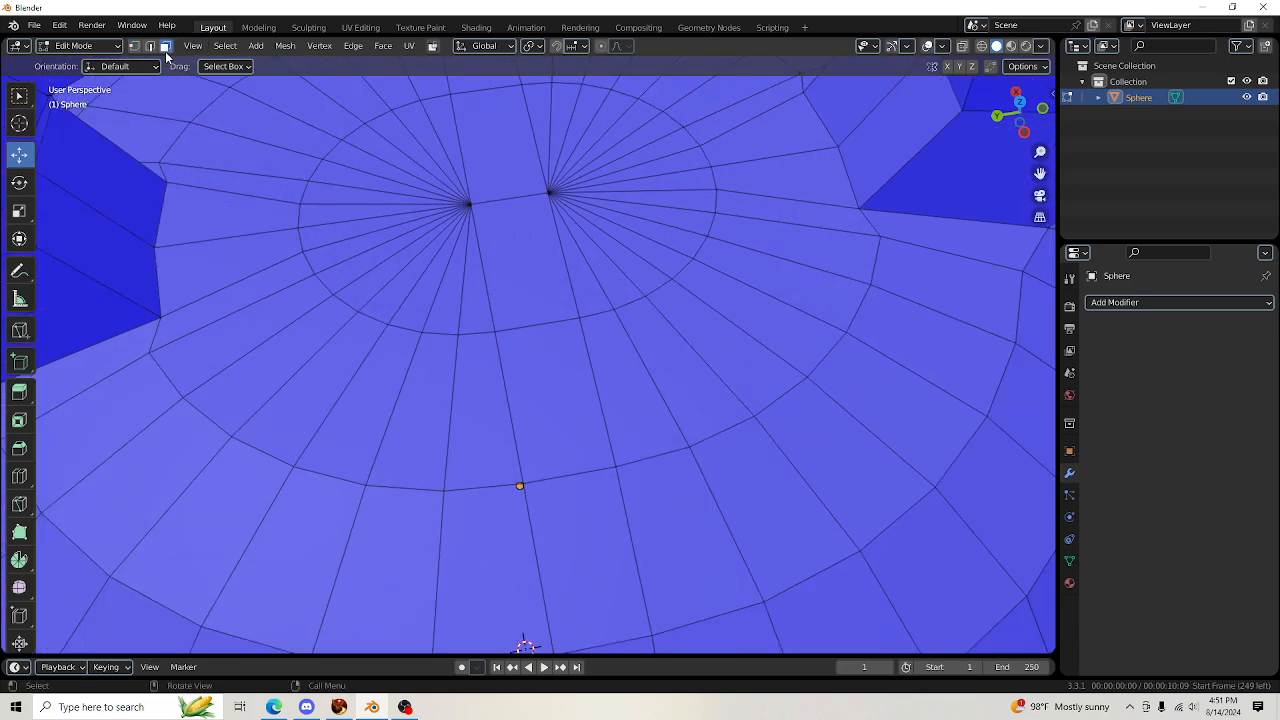
key(c)
mouse_move(480, 286)
mouse_down()
mouse_move(423, 286)
mouse_move(397, 211)
mouse_move(563, 250)
mouse_up()
right_click(563, 250)
key(x)
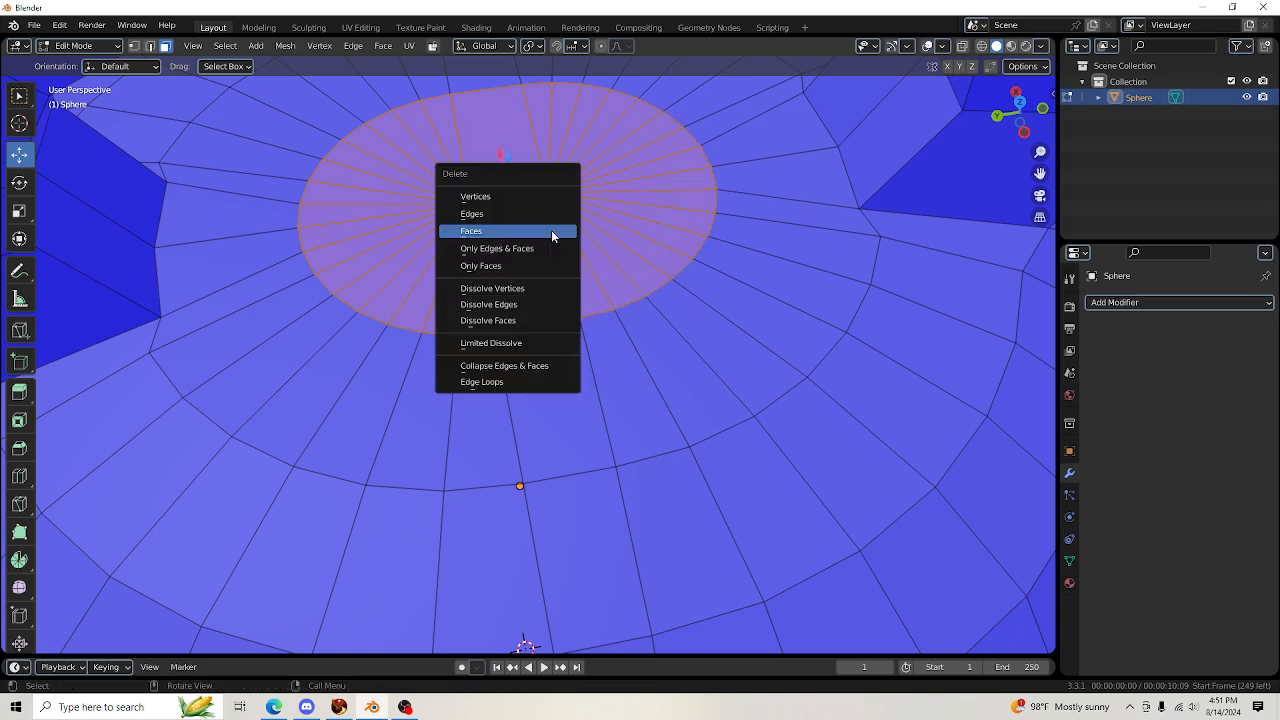
click(551, 232)
middle_drag(593, 224, 580, 209)
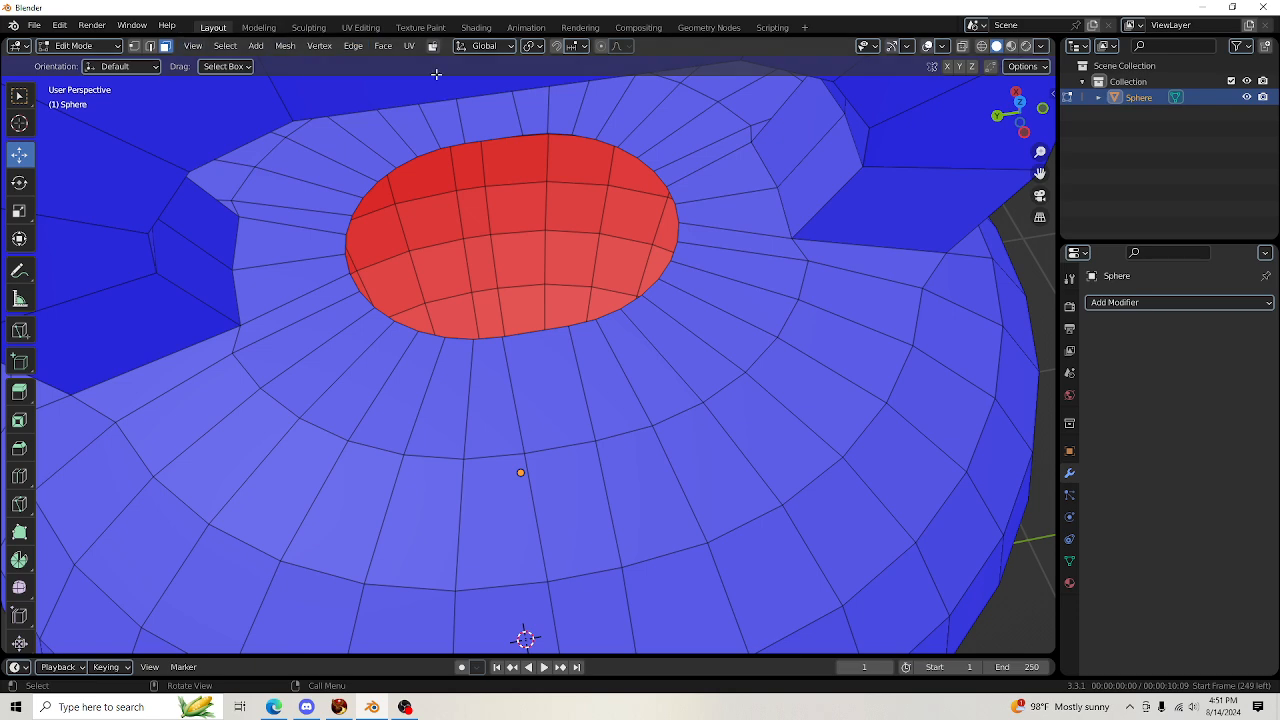
Select all vertices around the rim of the top hole and fill it with a single face
click(456, 138)
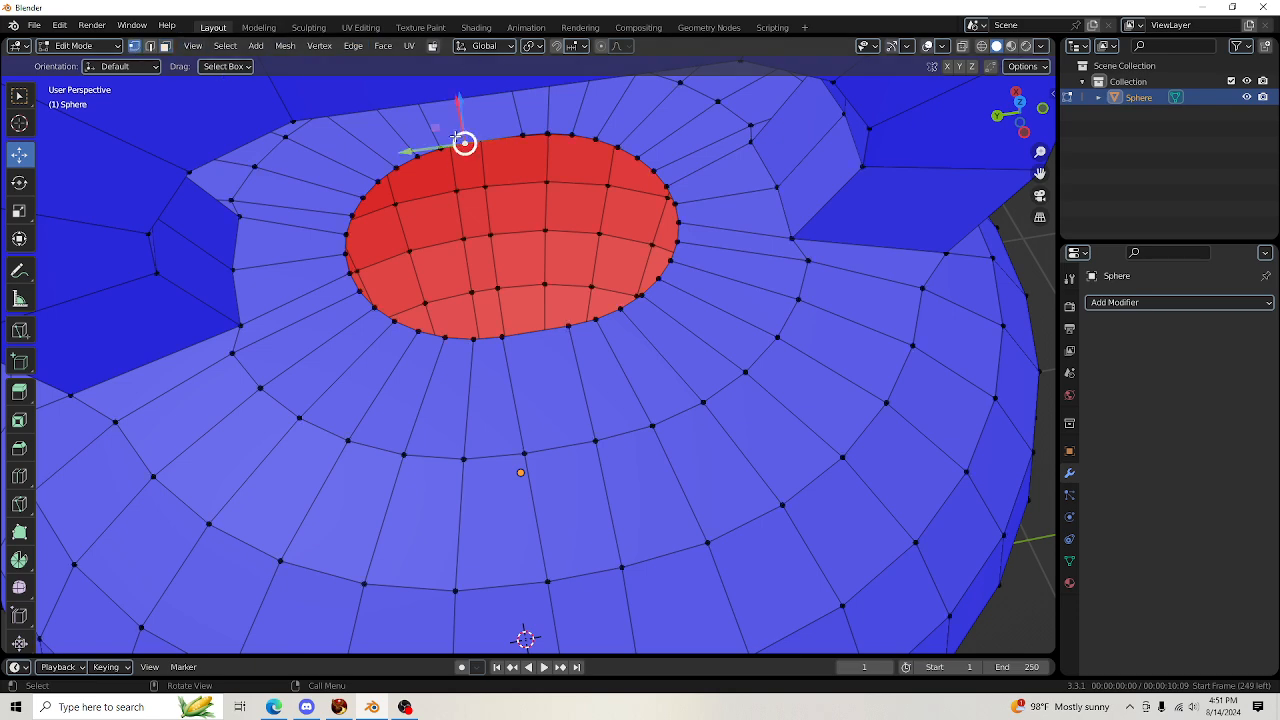
drag(1045, 170, 1116, 250)
scroll(509, 206, up, 4)
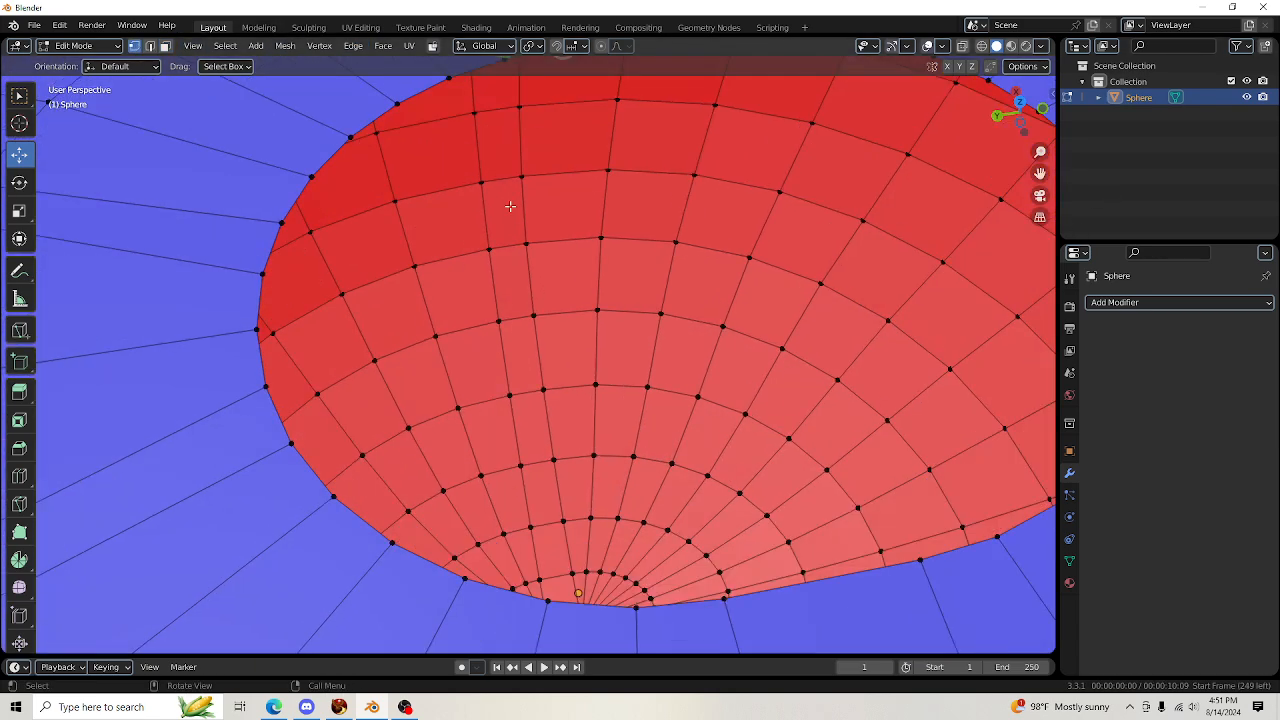
scroll(505, 190, down, 1)
drag(501, 122, 425, 501)
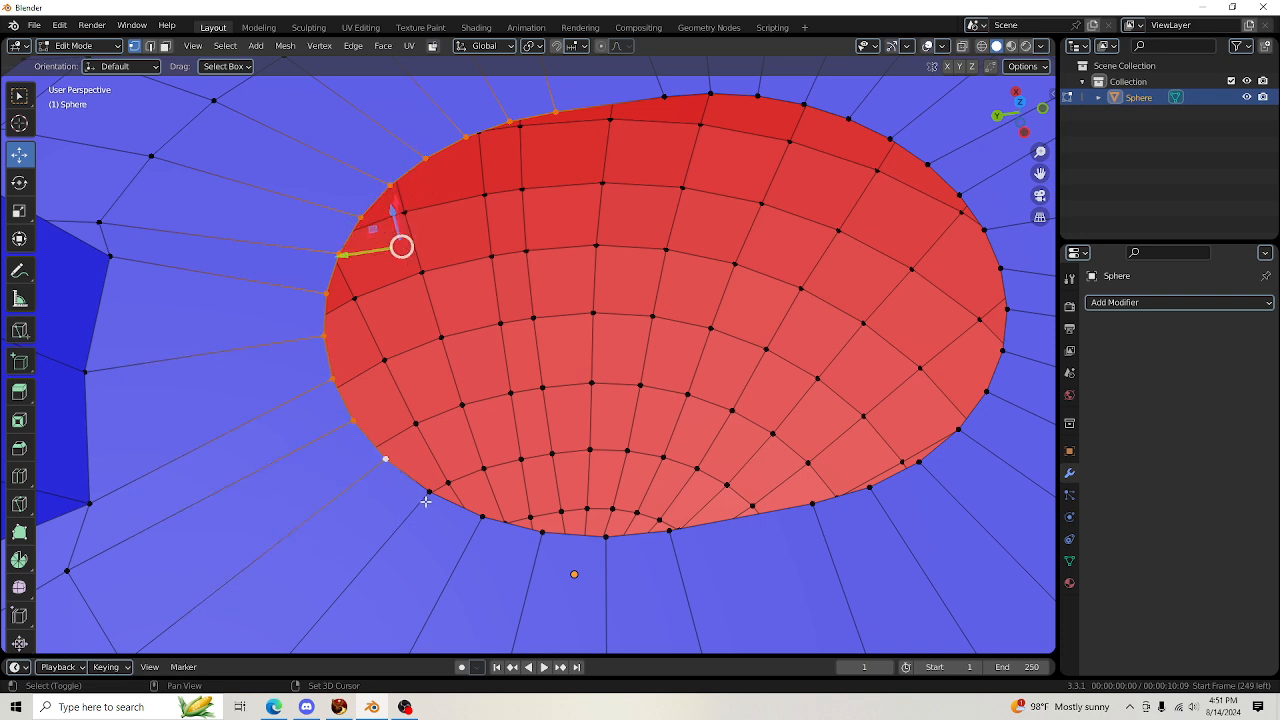
drag(477, 536, 900, 520)
drag(1041, 174, 816, 554)
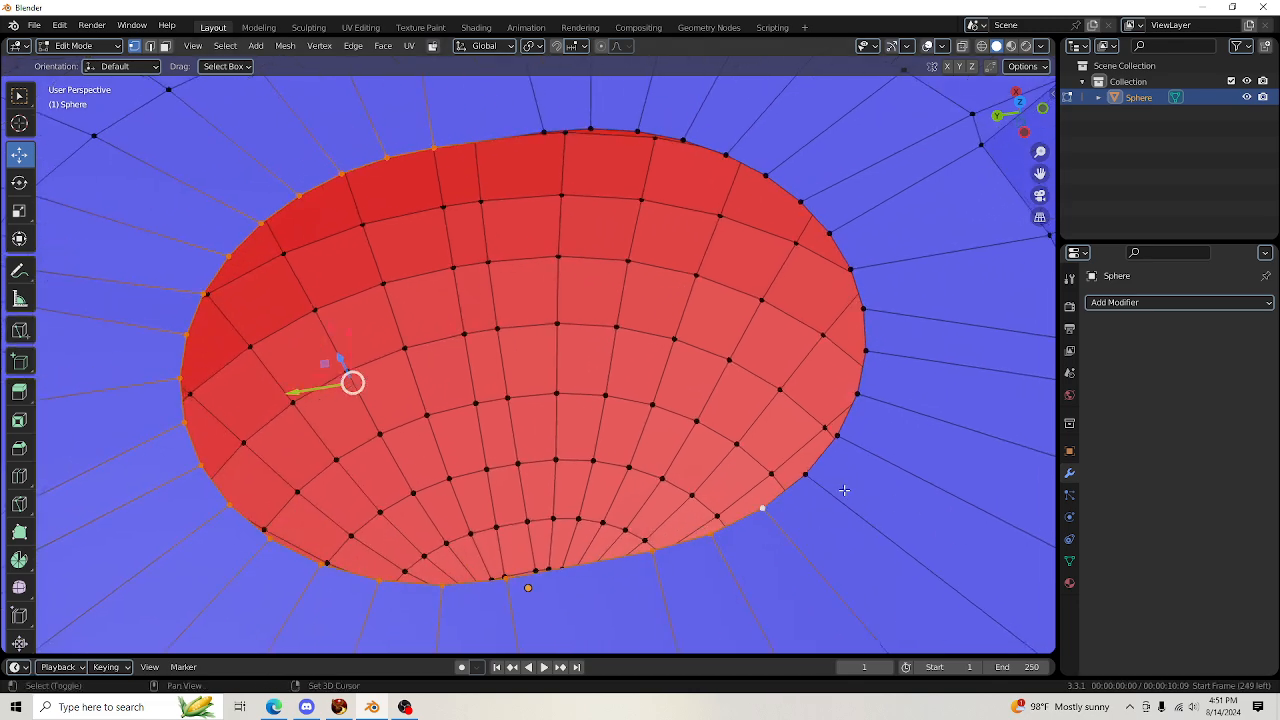
drag(872, 465, 687, 132)
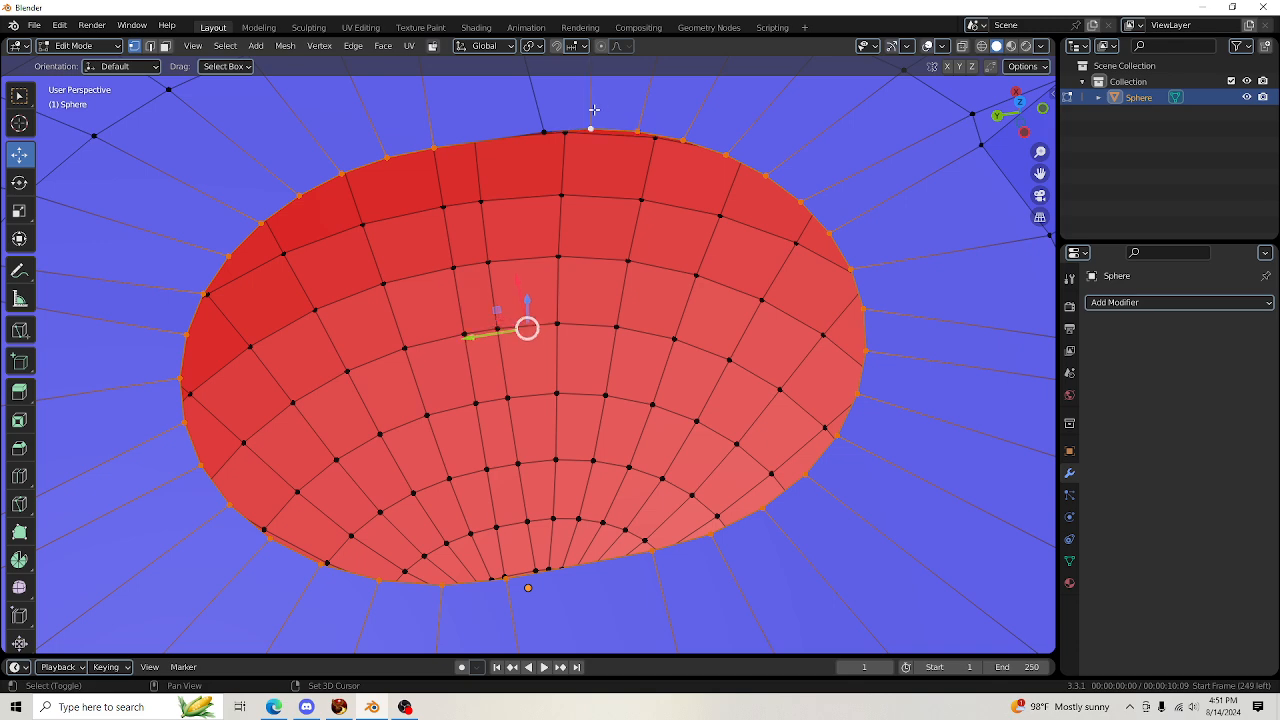
shift+click(544, 131)
key(f)
scroll(943, 414, down, 4)
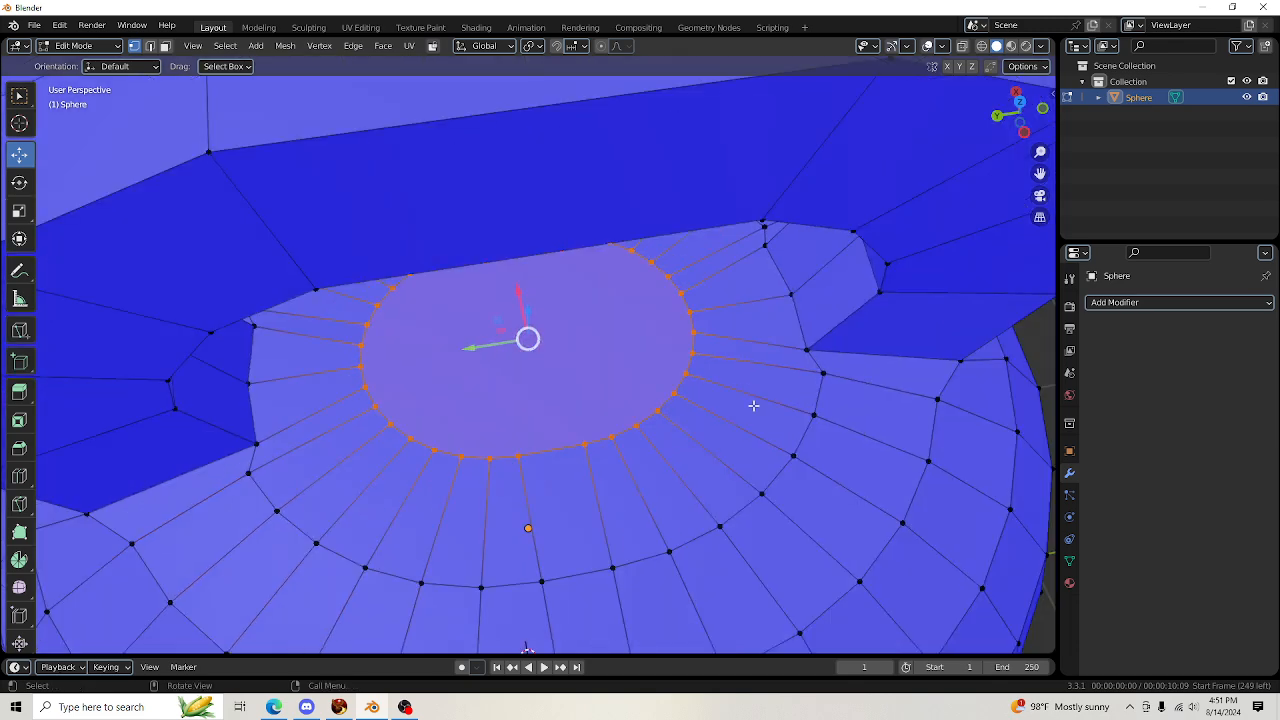
Examine the new top cap face and the base of the handle from several angles
click(690, 410)
drag(1031, 120, 1031, 64)
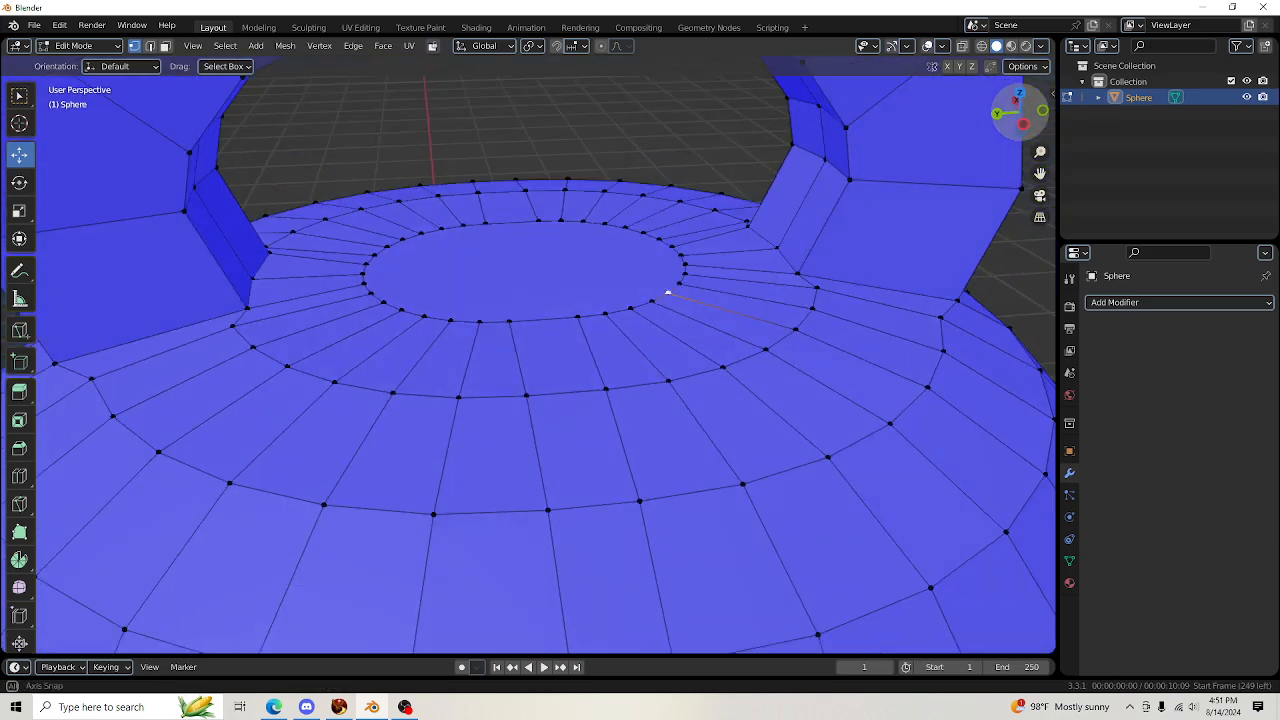
drag(1020, 112, 1262, 160)
middle_drag(486, 368, 486, 368)
scroll(486, 368, down, 5)
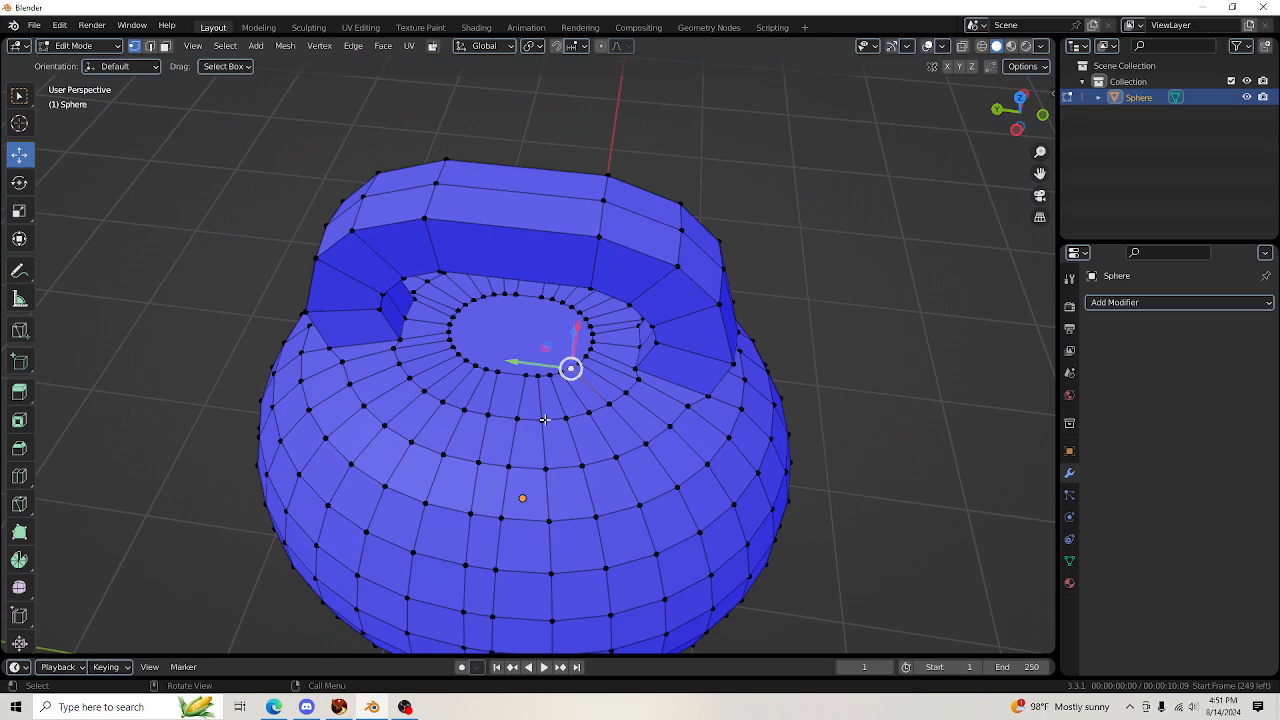
mouse_move(1008, 133)
mouse_down()
mouse_move(1013, 105)
mouse_move(1000, 140)
mouse_up()
scroll(531, 328, up, 5)
Try adjusting the top cap's height by moving its rim vertices along Z, and undo the moves
key(c)
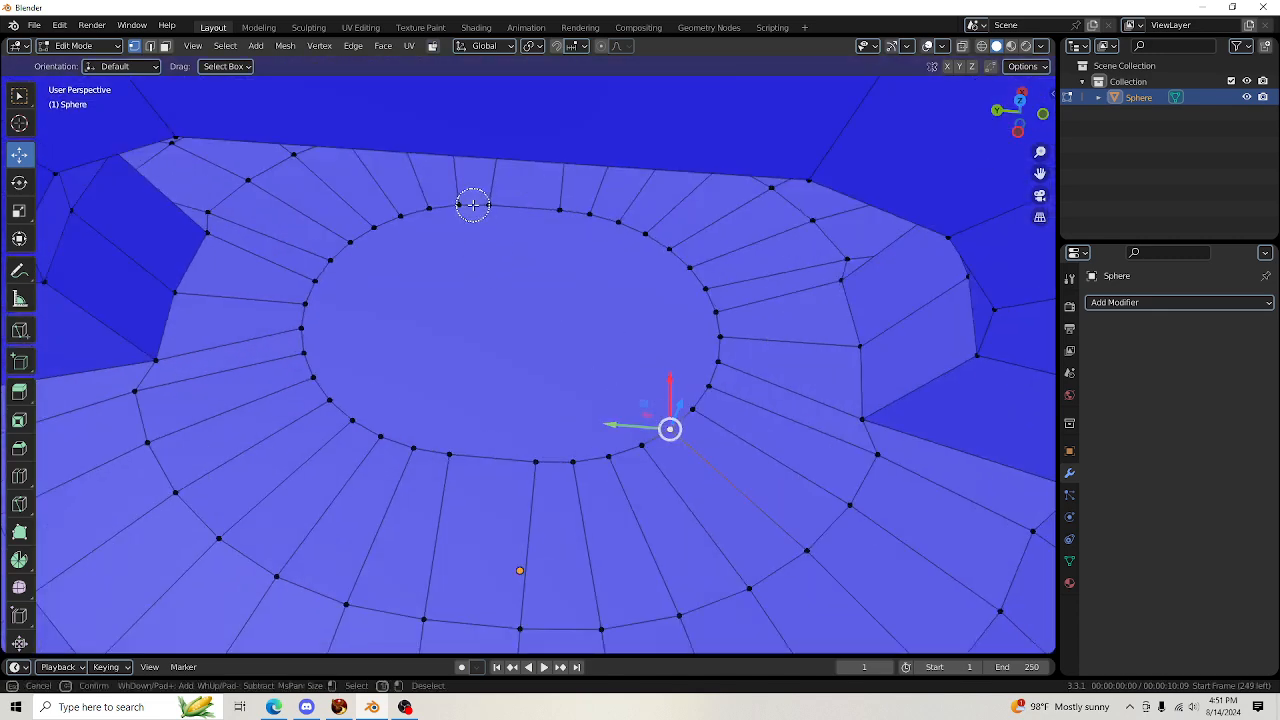
mouse_move(473, 204)
mouse_down()
mouse_move(714, 346)
mouse_move(400, 443)
mouse_move(371, 223)
mouse_move(343, 312)
mouse_move(432, 200)
mouse_up()
right_click(478, 237)
drag(1025, 125, 1022, 65)
scroll(585, 263, down, 2)
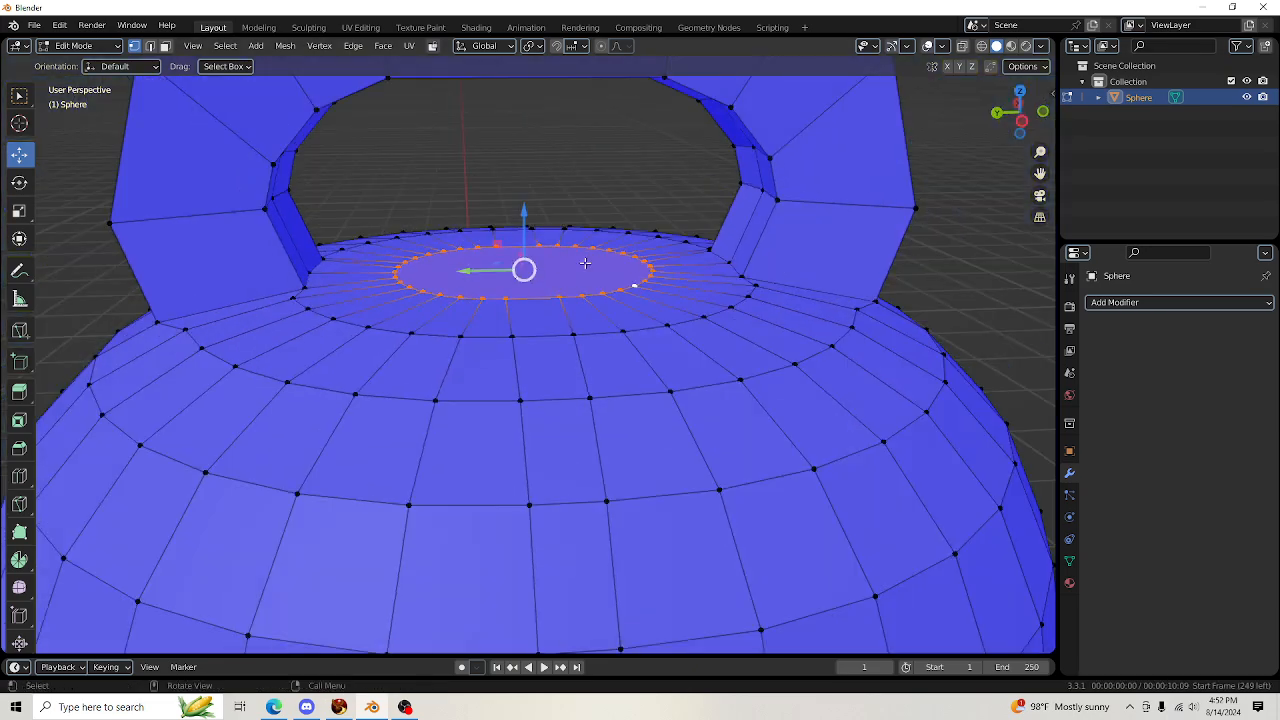
drag(525, 219, 525, 196)
scroll(525, 197, down, 2)
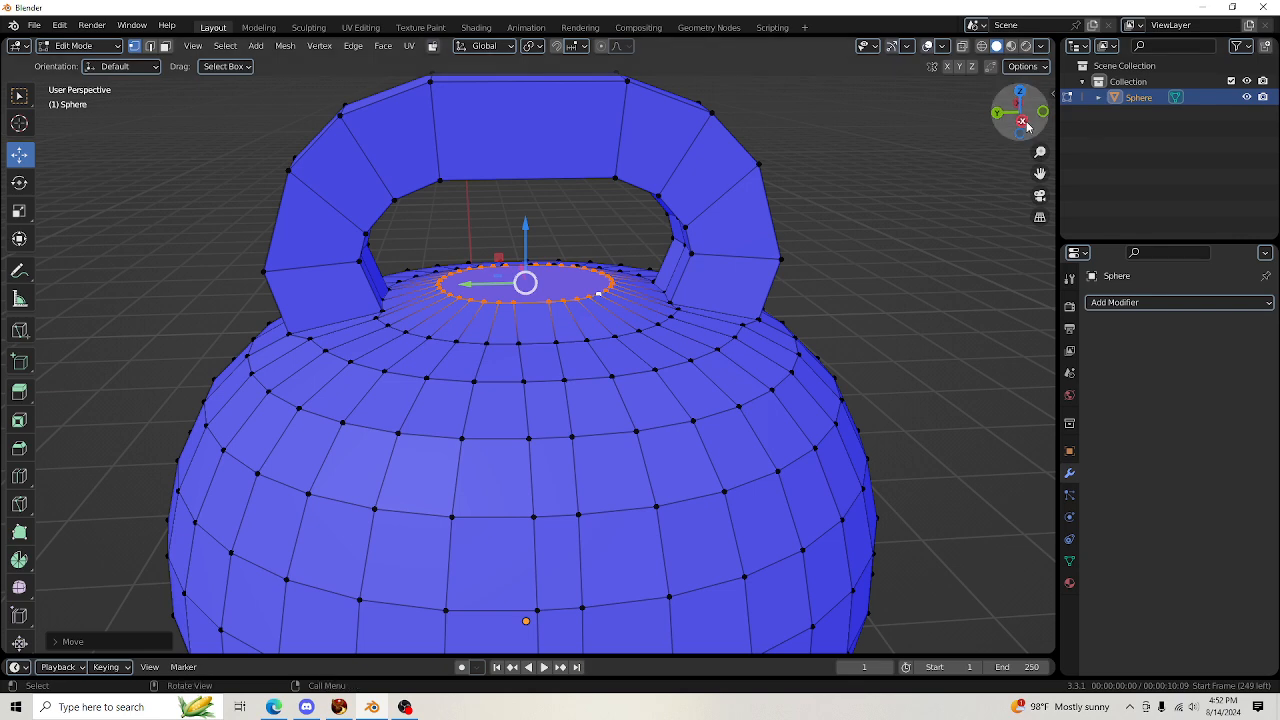
drag(1024, 126, 1020, 100)
drag(525, 222, 531, 238)
key(ctrl+z)
key(ctrl+z)
scroll(911, 237, down, 5)
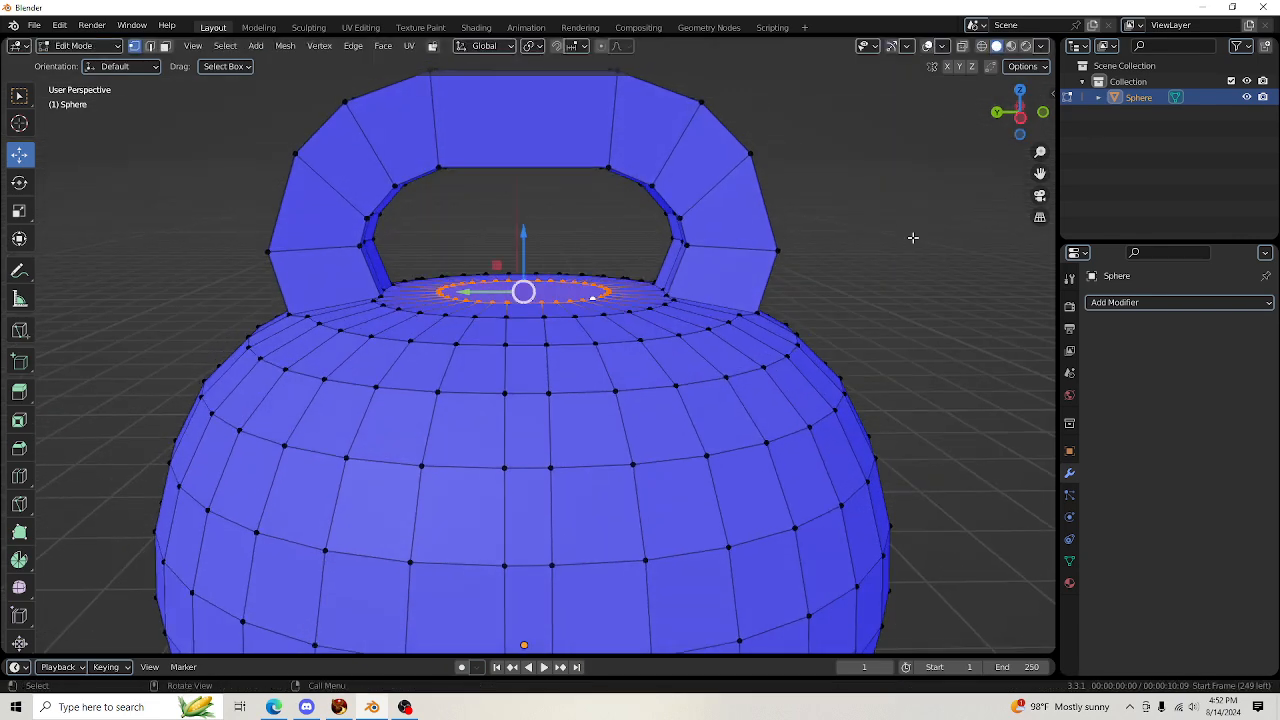
Delete all faces inside the innermost ring around the two poles on the underside of the body
click(942, 315)
drag(1039, 173, 1037, 9)
drag(1007, 134, 1009, 0)
scroll(733, 503, up, 5)
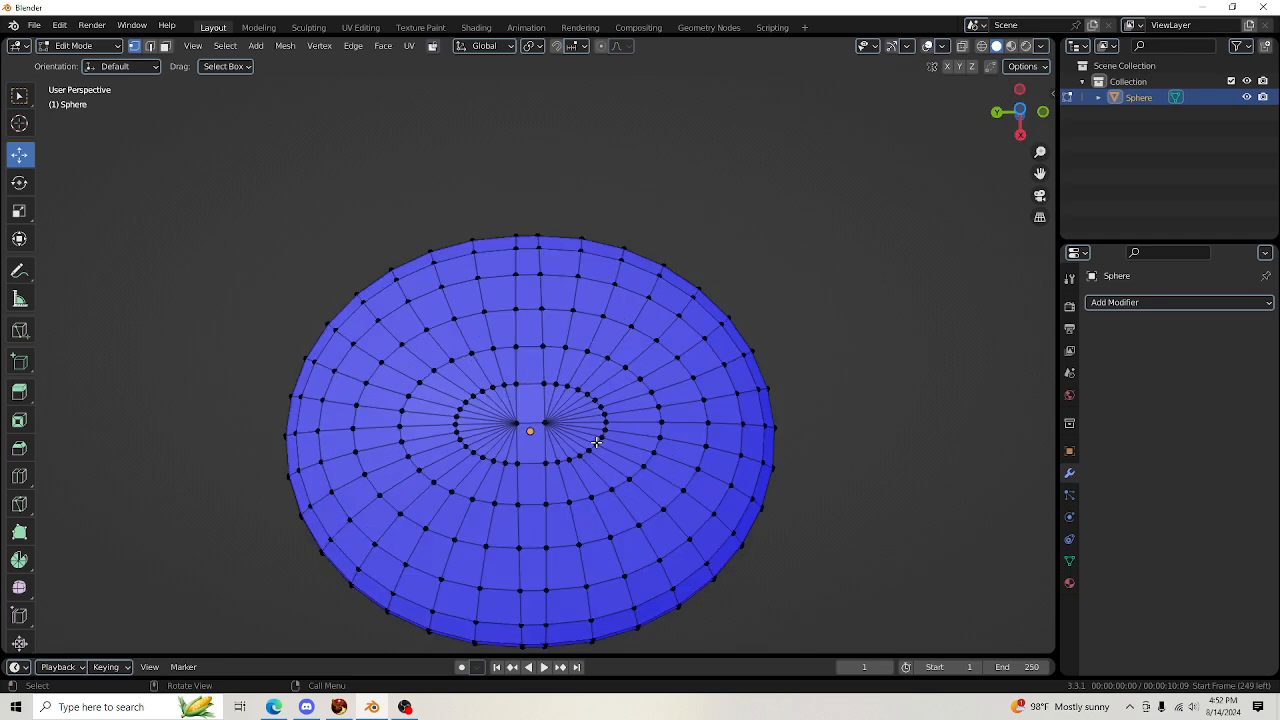
scroll(540, 385, up, 5)
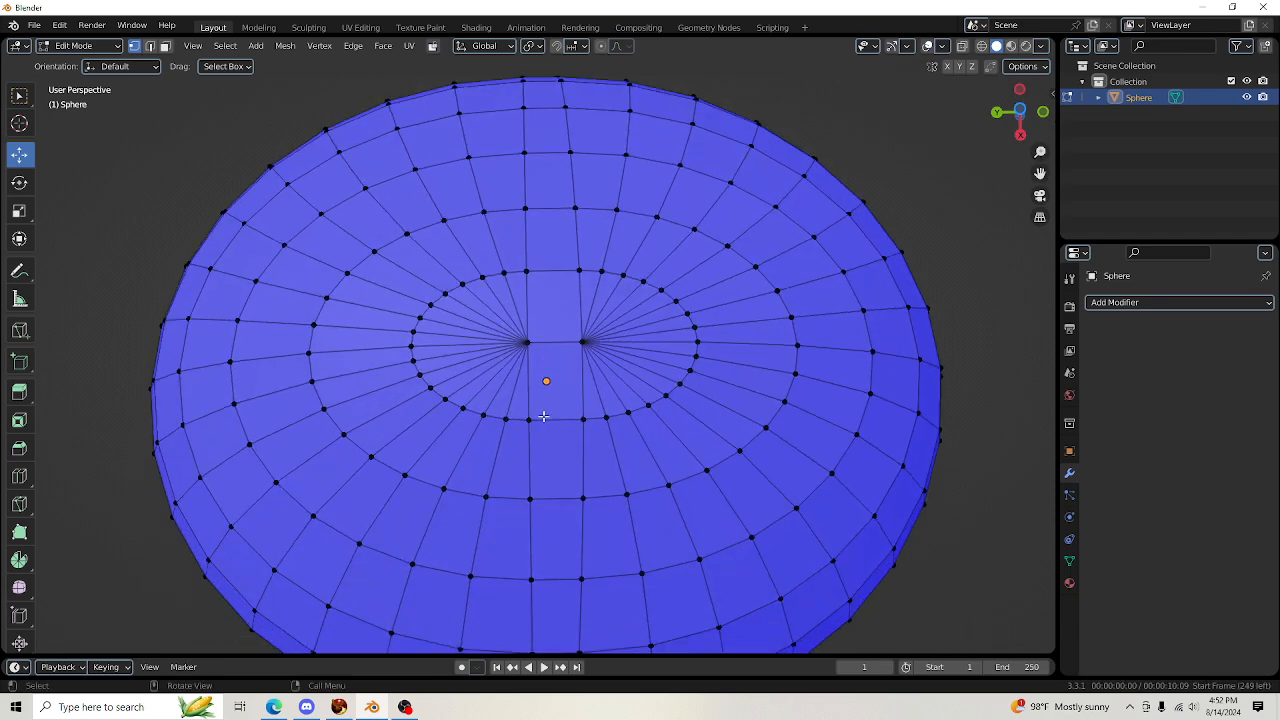
key(c)
mouse_move(533, 402)
mouse_down()
mouse_move(526, 334)
mouse_move(634, 334)
mouse_up()
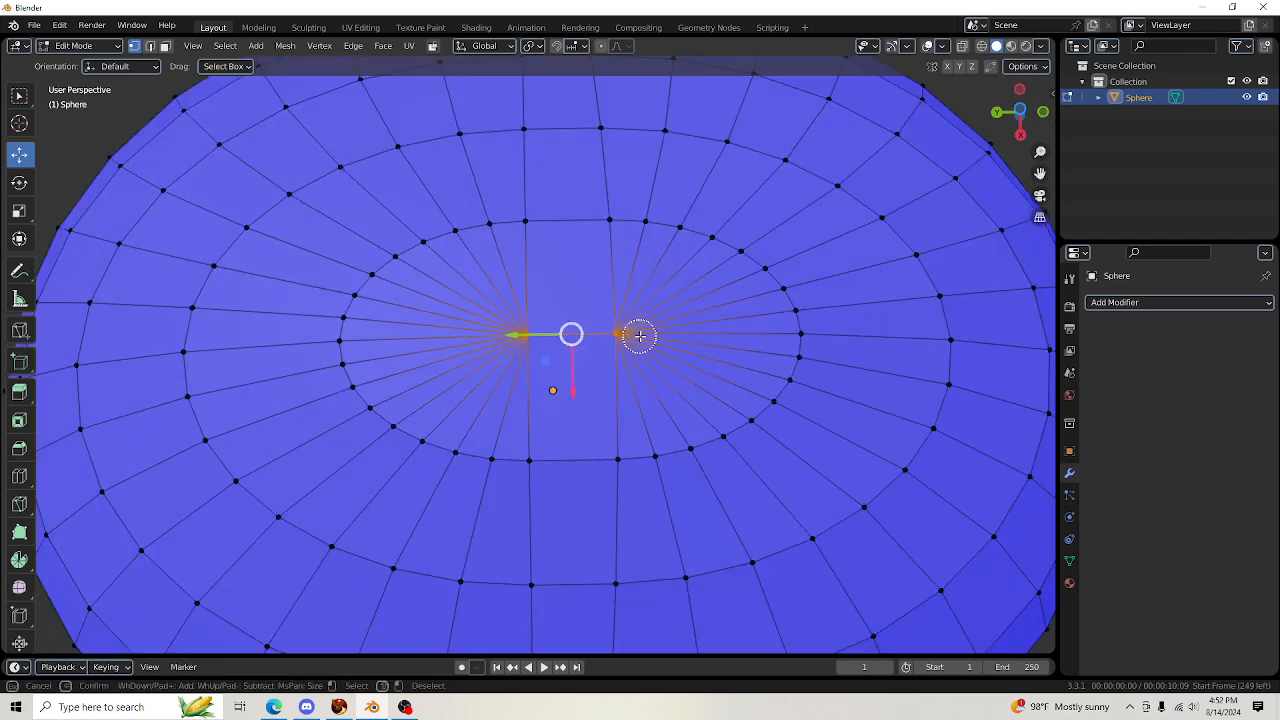
key(Escape)
key(x)
click(598, 302)
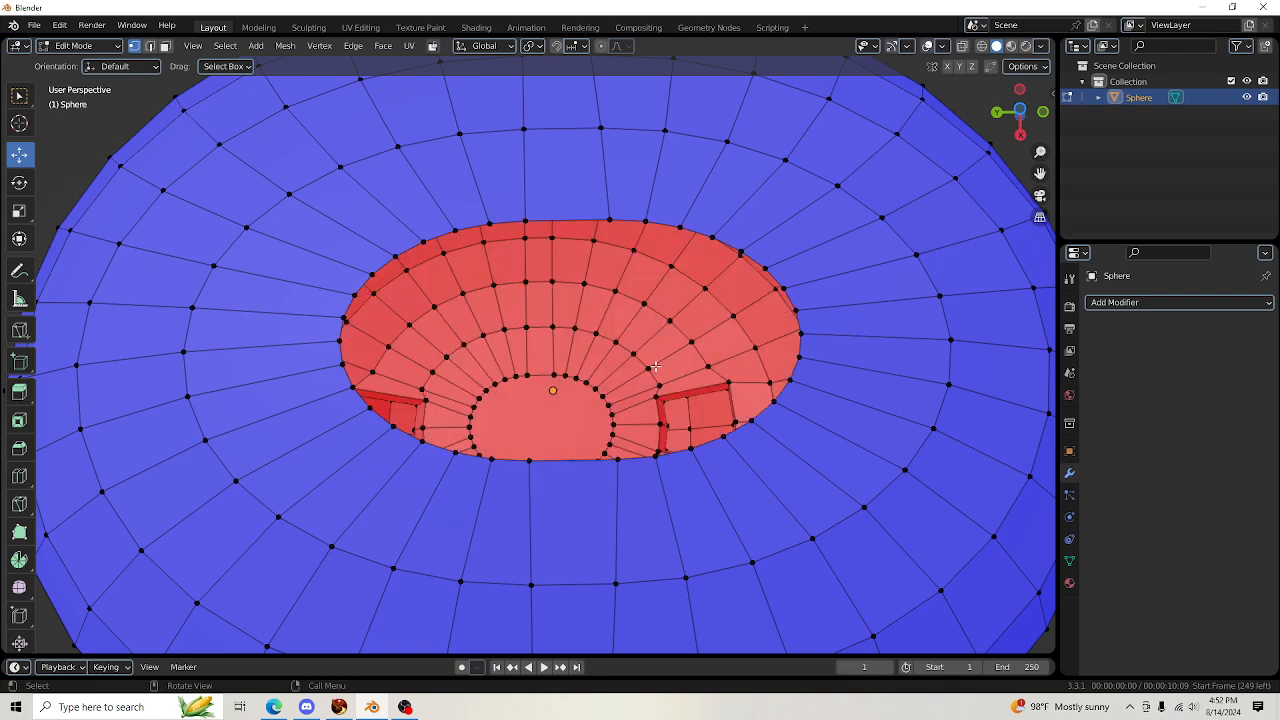
Select all vertices around the rim of the bottom hole and fill it with a single face
drag(1018, 105, 905, 110)
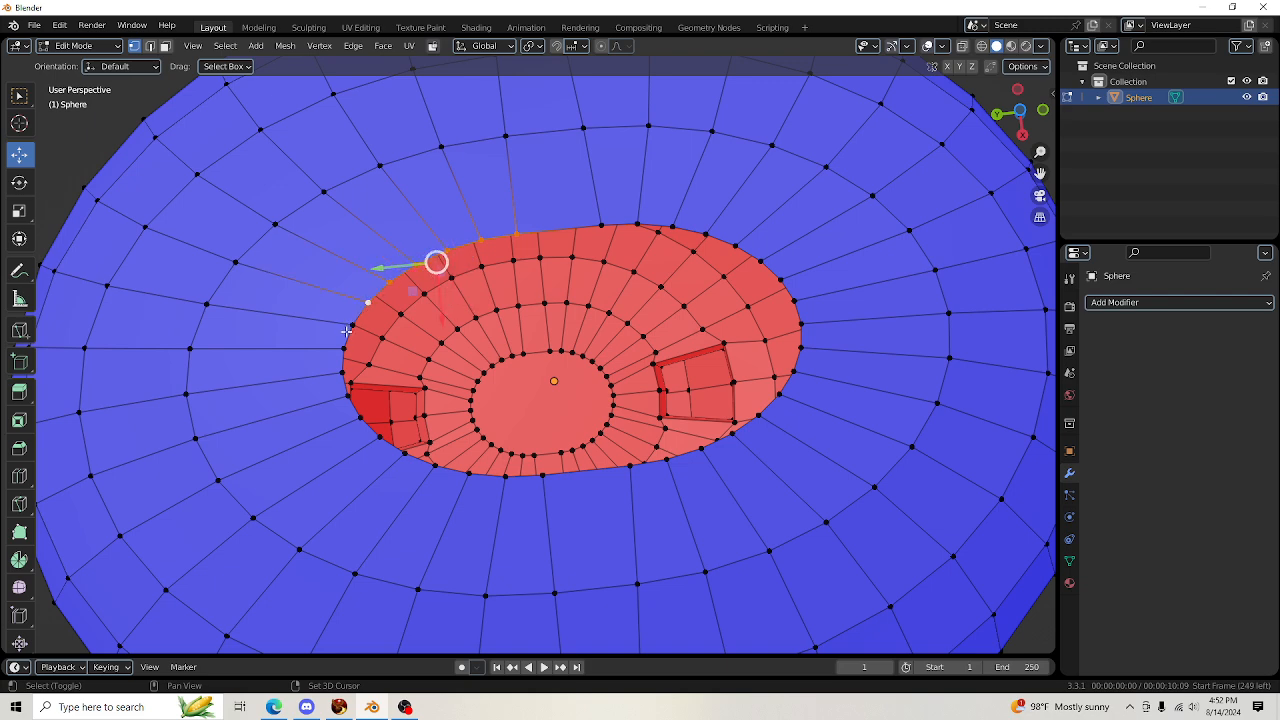
shift+click(349, 397)
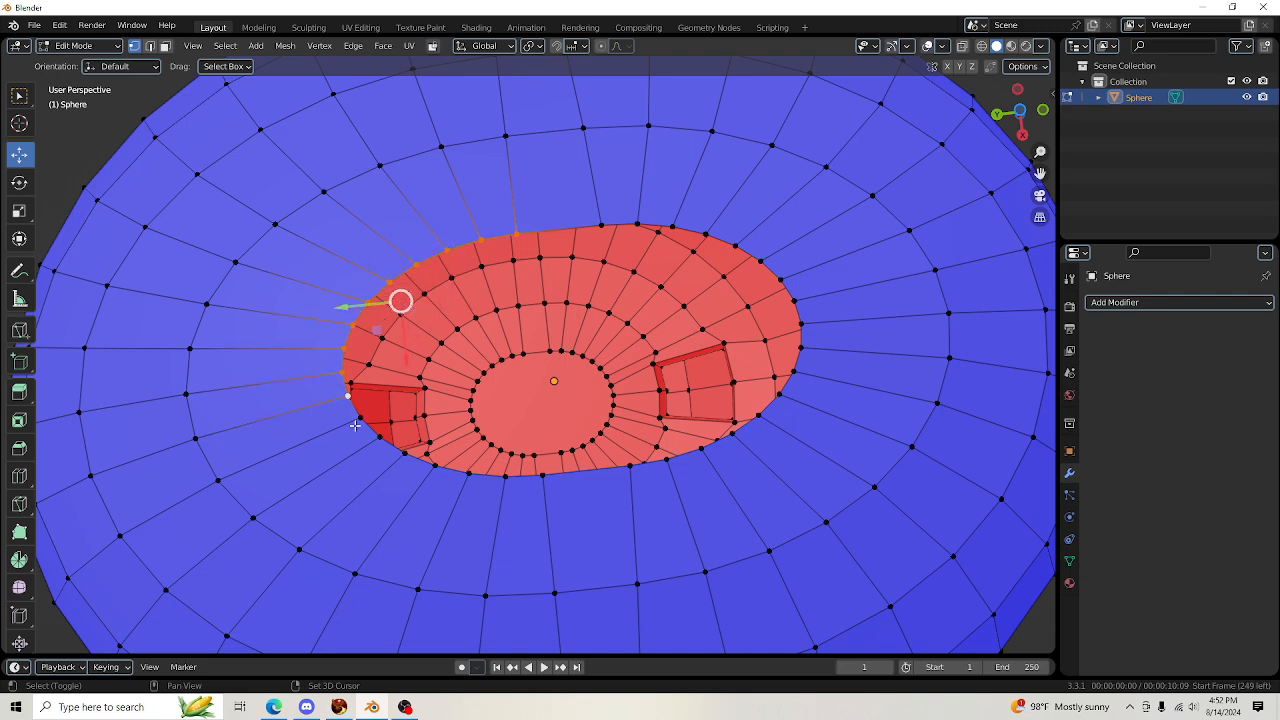
shift+click(362, 419)
shift+click(380, 438)
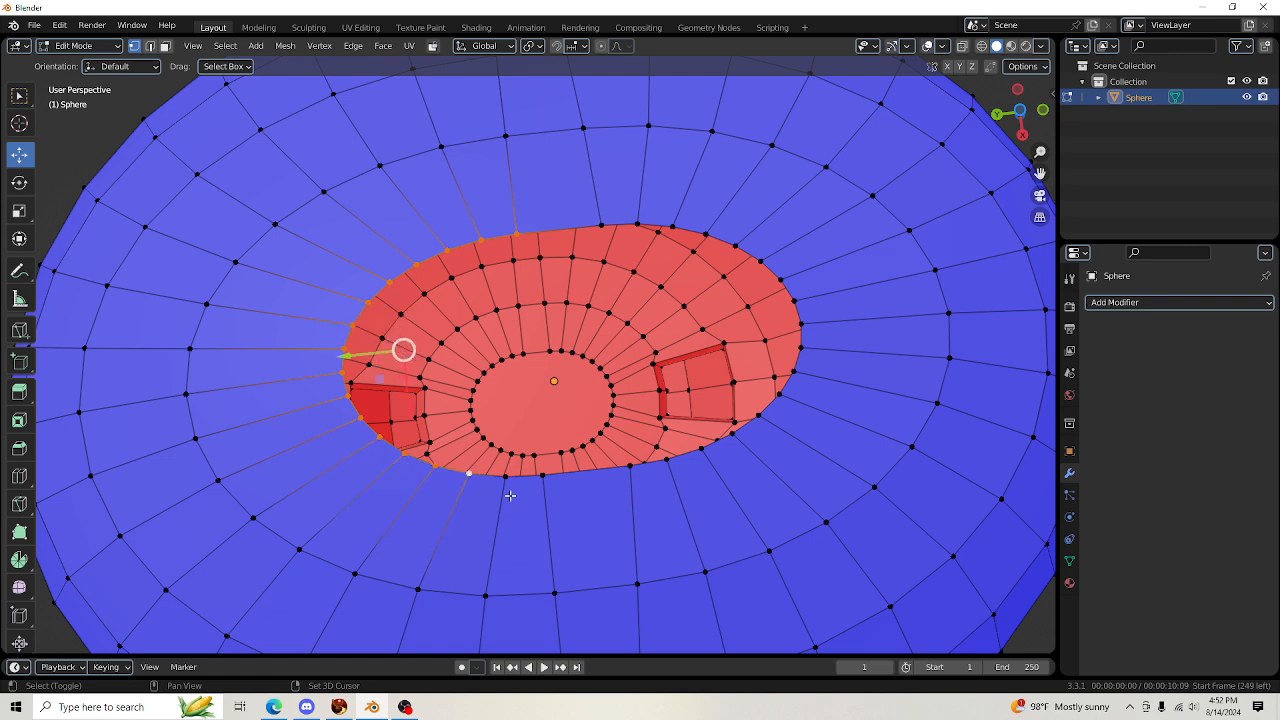
shift+click(542, 474)
shift+click(629, 465)
shift+click(666, 459)
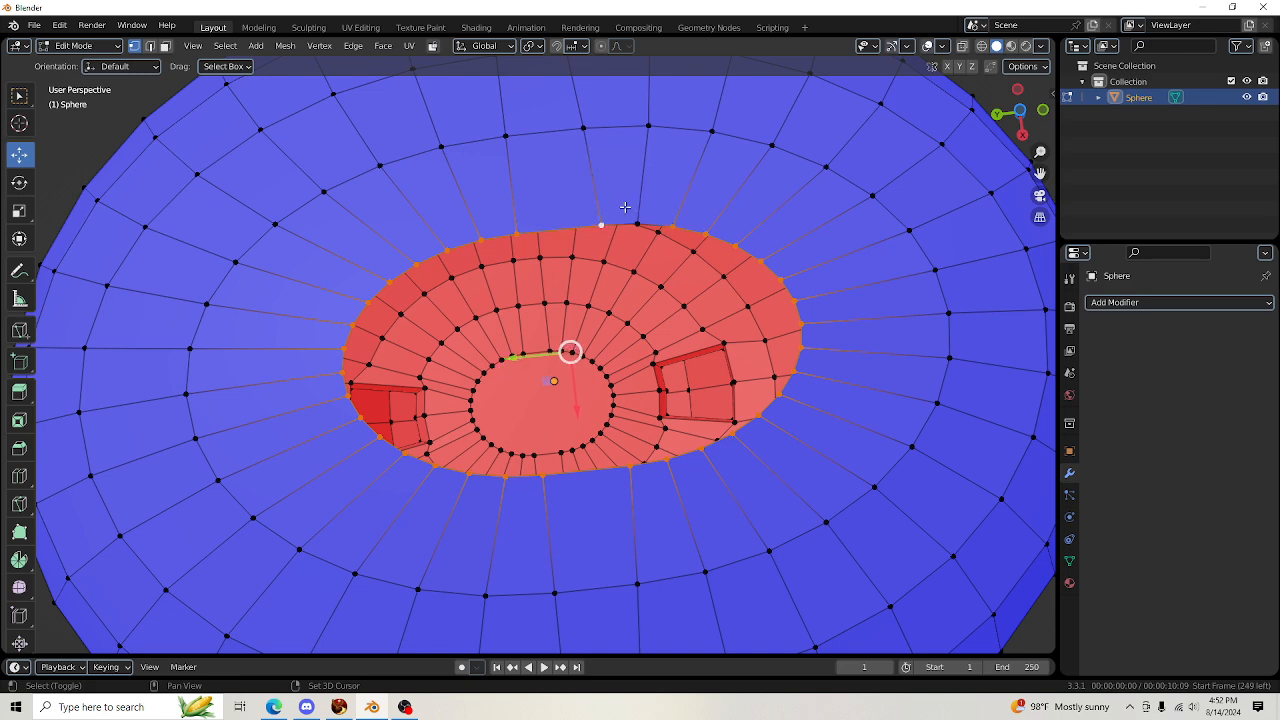
key(f)
scroll(749, 242, down, 4)
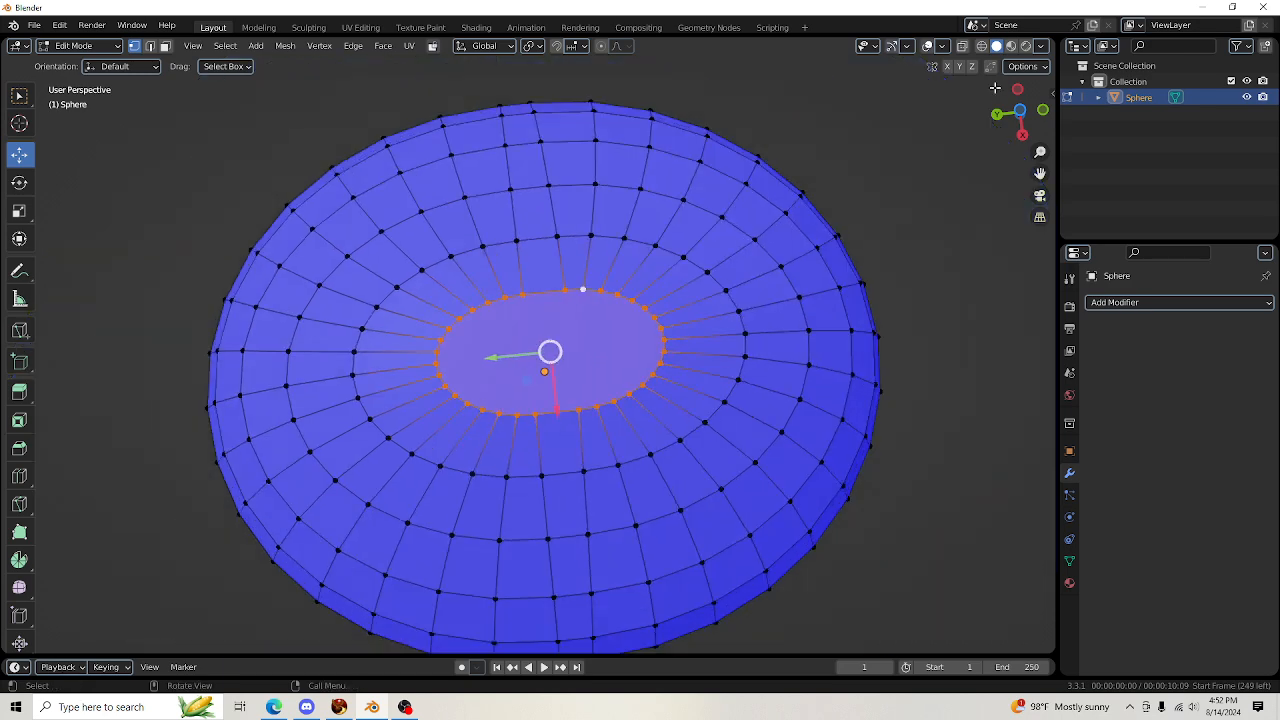
Examine the whole kettlebell from the sides and from below, including the filled bottom cap
drag(1005, 127, 1005, 190)
click(932, 326)
drag(1005, 127, 1000, 385)
scroll(790, 343, down, 5)
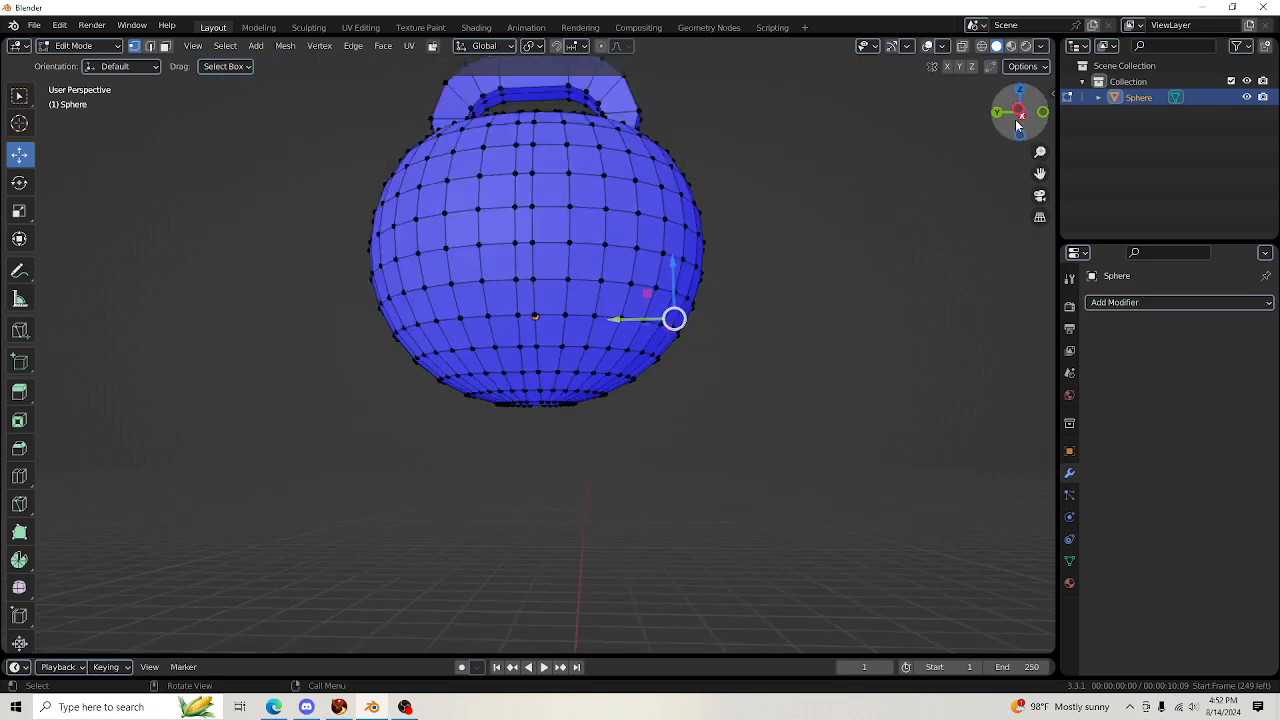
drag(1017, 122, 1047, 286)
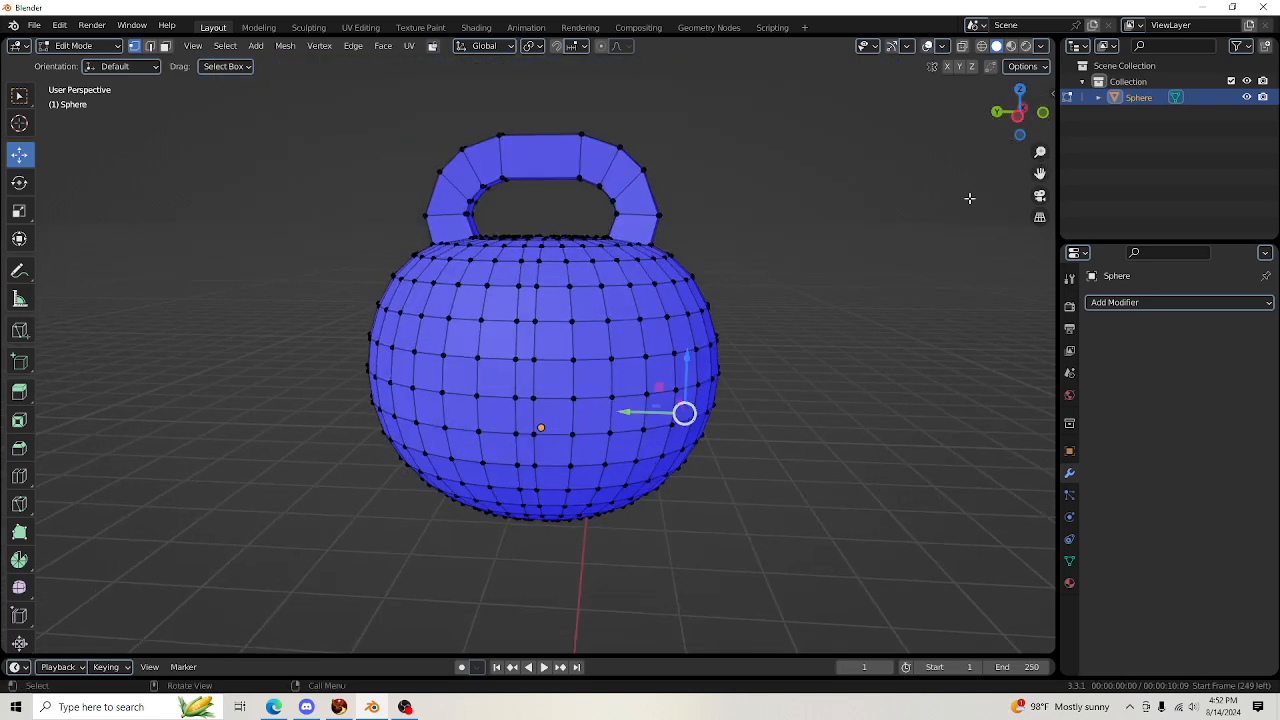
drag(1016, 124, 1240, 85)
drag(1003, 401, 903, 201)
scroll(640, 506, up, 4)
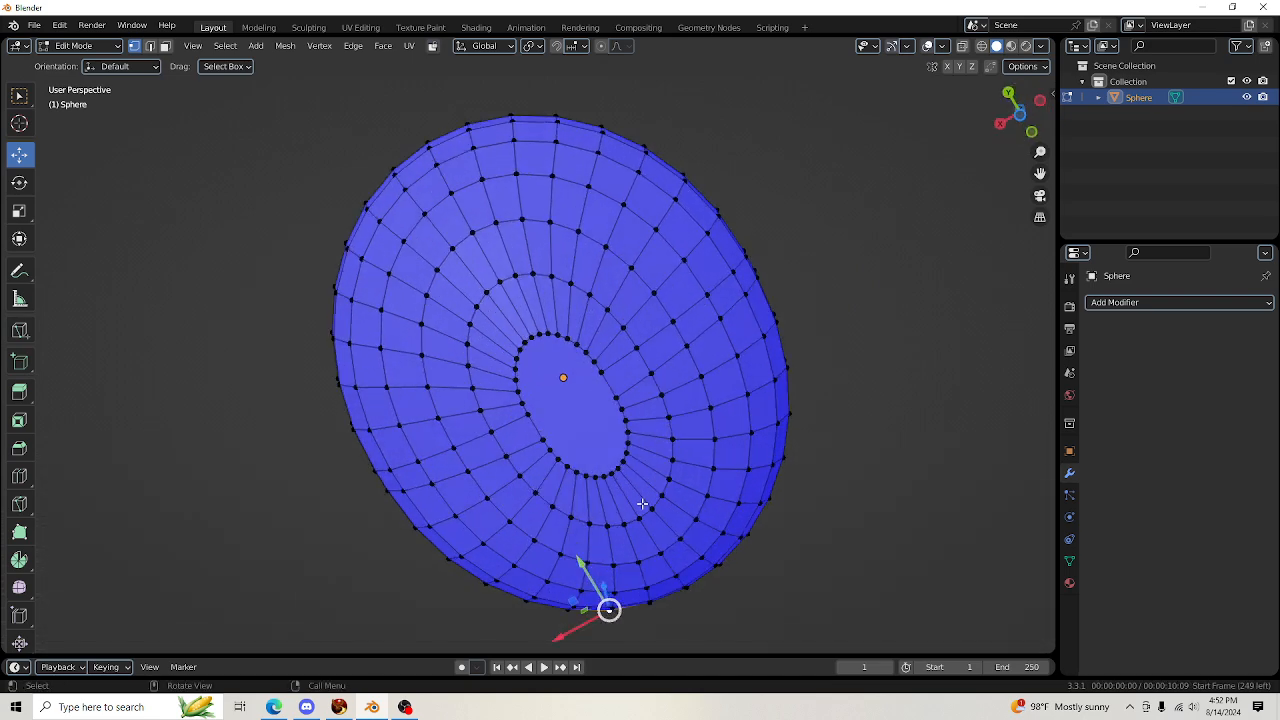
Select all vertices around the rim of the bottom cap with circle selection
key(c)
mouse_move(640, 512)
mouse_down()
mouse_move(651, 500)
mouse_move(563, 338)
mouse_move(543, 449)
mouse_move(631, 511)
mouse_up()
key(Escape)
Try scaling the bottom cap's rim down uniformly to about 0.76
key(s)
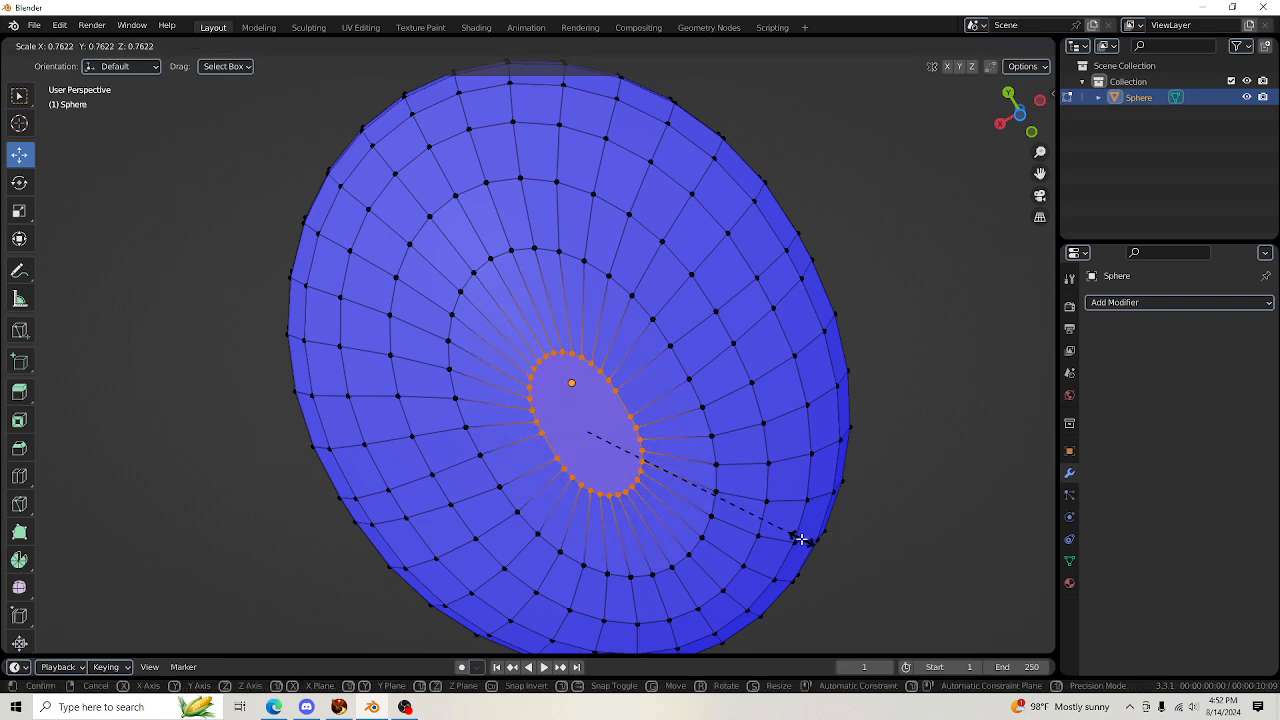
click(801, 537)
drag(1011, 110, 1013, 166)
scroll(677, 354, down, 1)
Inspect the displaced vertex on the lower side of the body and undo the recent edits back to the bottom rim selection
drag(567, 541, 578, 540)
drag(1014, 104, 1022, 116)
click(1022, 114)
scroll(817, 366, down, 1)
click(840, 515)
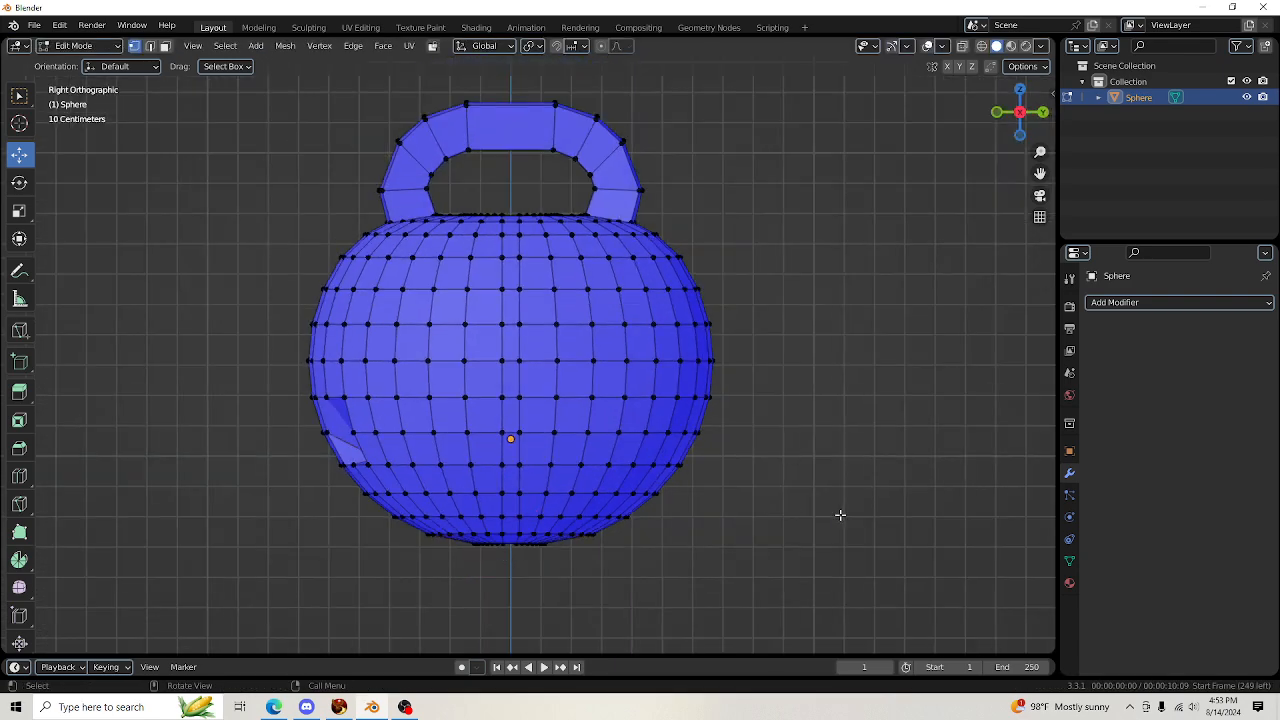
drag(1015, 108, 1180, 94)
scroll(510, 490, up, 1)
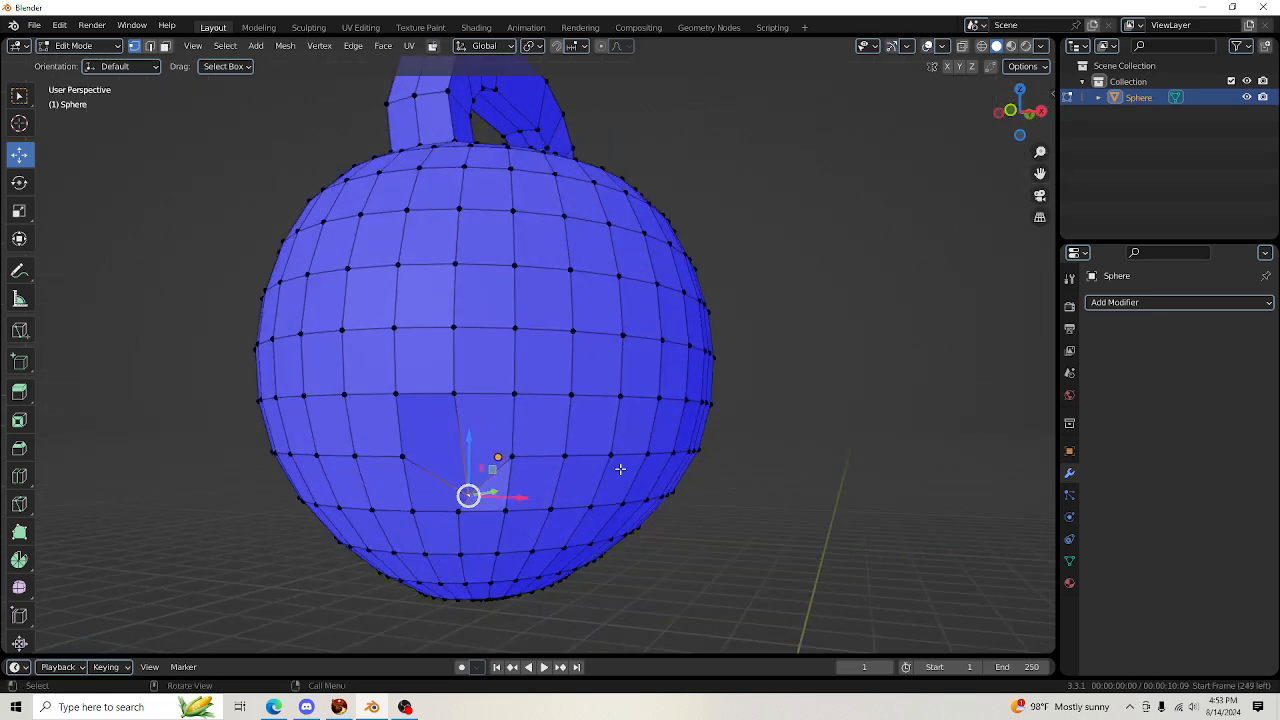
scroll(720, 461, up, 2)
drag(1012, 114, 952, 114)
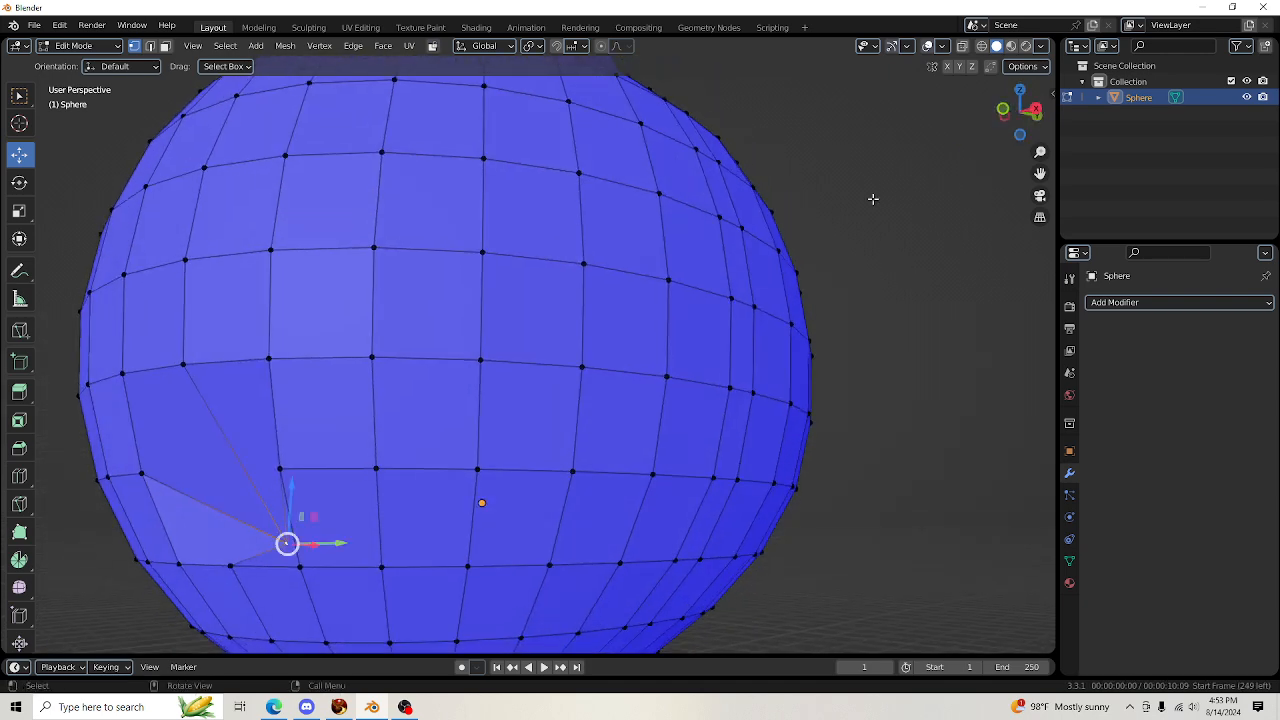
scroll(700, 272, down, 2)
key(ctrl+z)
key(ctrl+z)
key(ctrl+z)
key(ctrl+z)
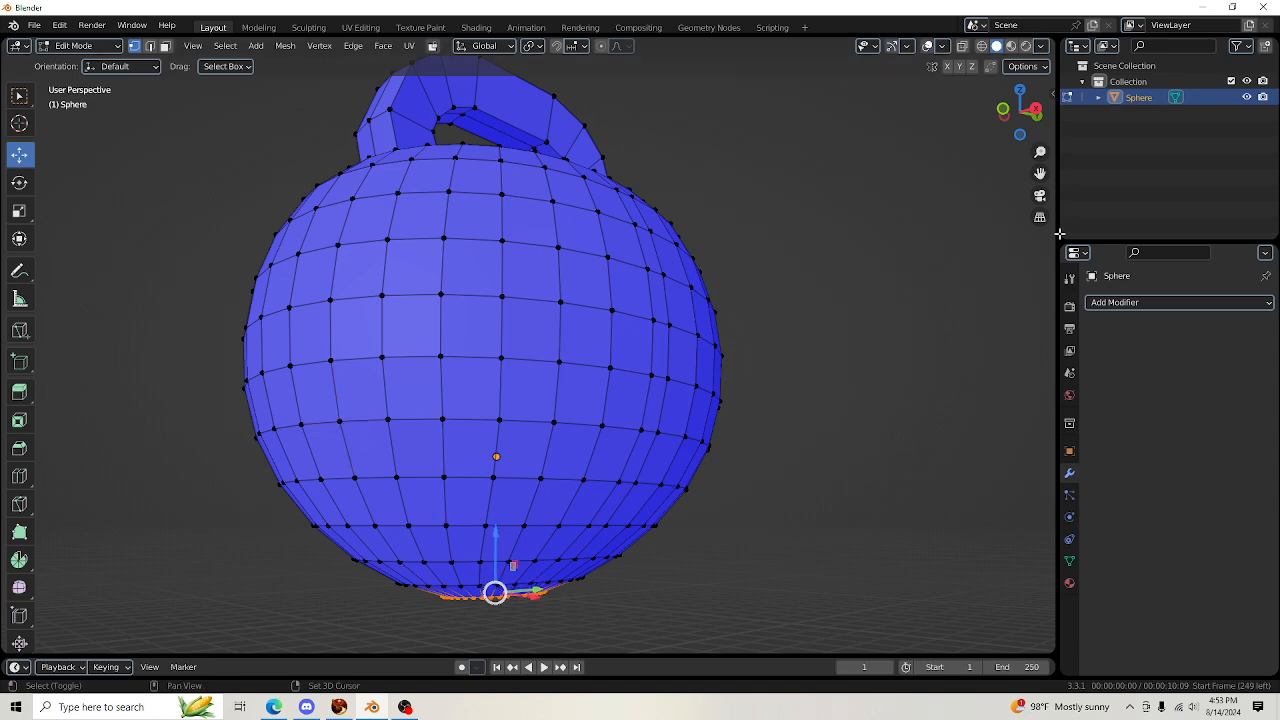
Move the bottom cap slightly upward along Z and scale it down a little
mouse_move(1020, 120)
mouse_down()
mouse_move(1020, 94)
mouse_move(1020, 112)
mouse_up()
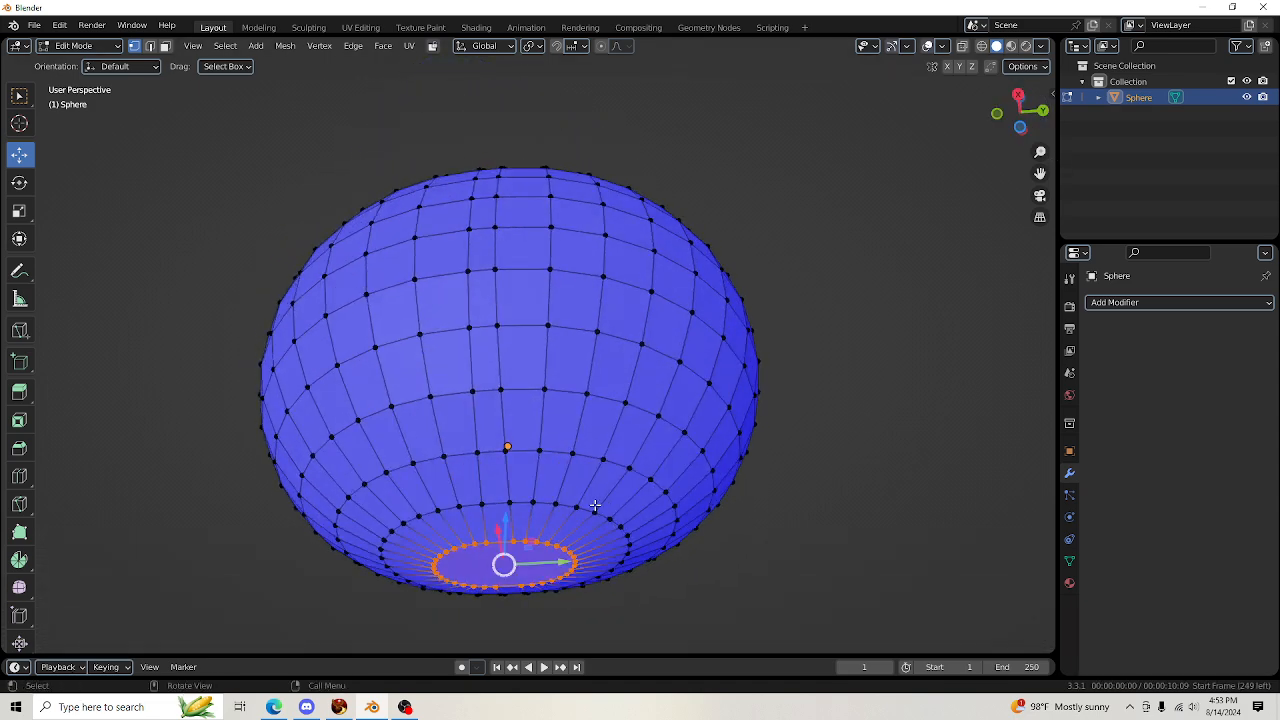
drag(509, 521, 508, 516)
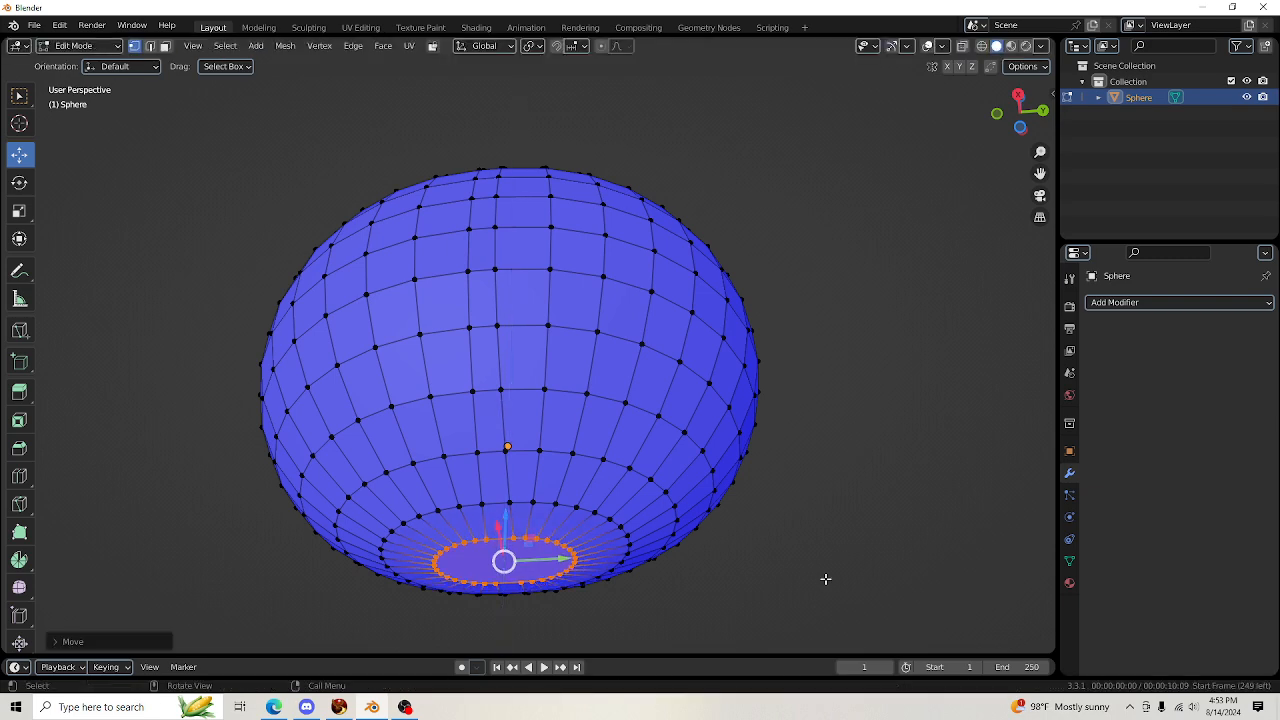
key(s)
click(765, 580)
drag(1020, 112, 1020, 138)
scroll(875, 284, down, 2)
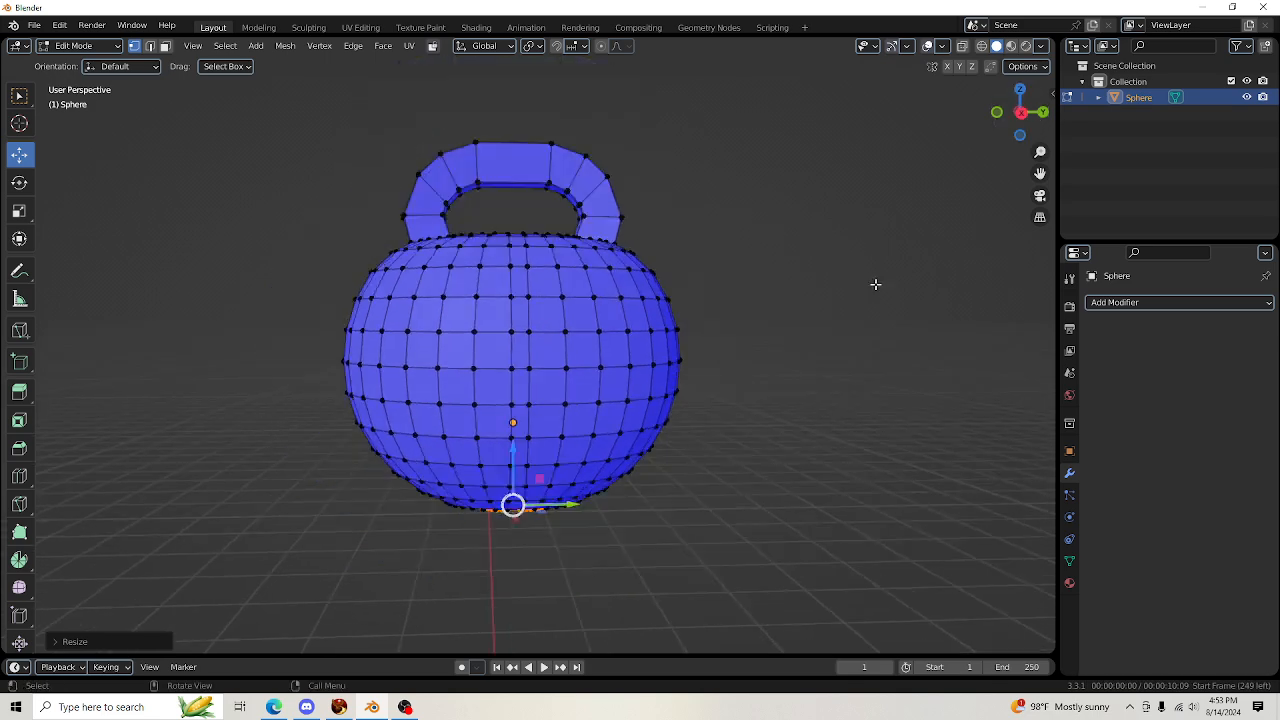
scroll(875, 284, down, 1)
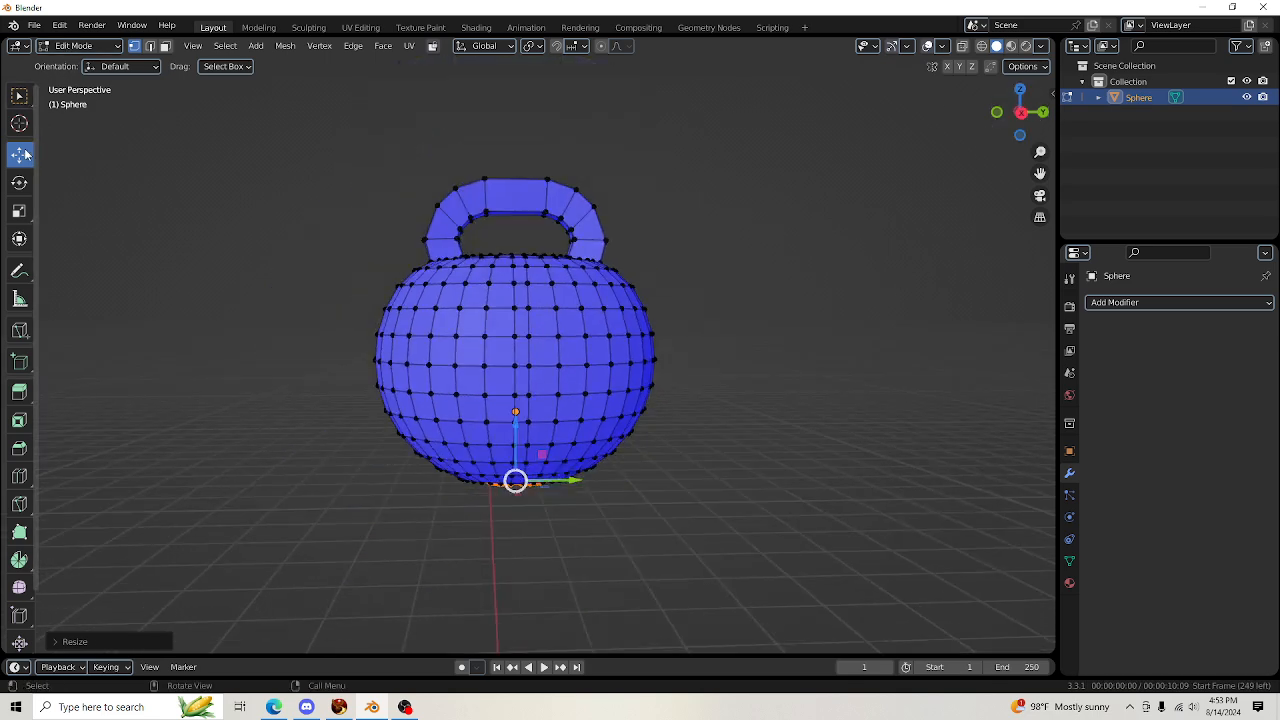
Switch to Object Mode, apply Shade Smooth to the kettlebell and review the result from several angles
click(88, 46)
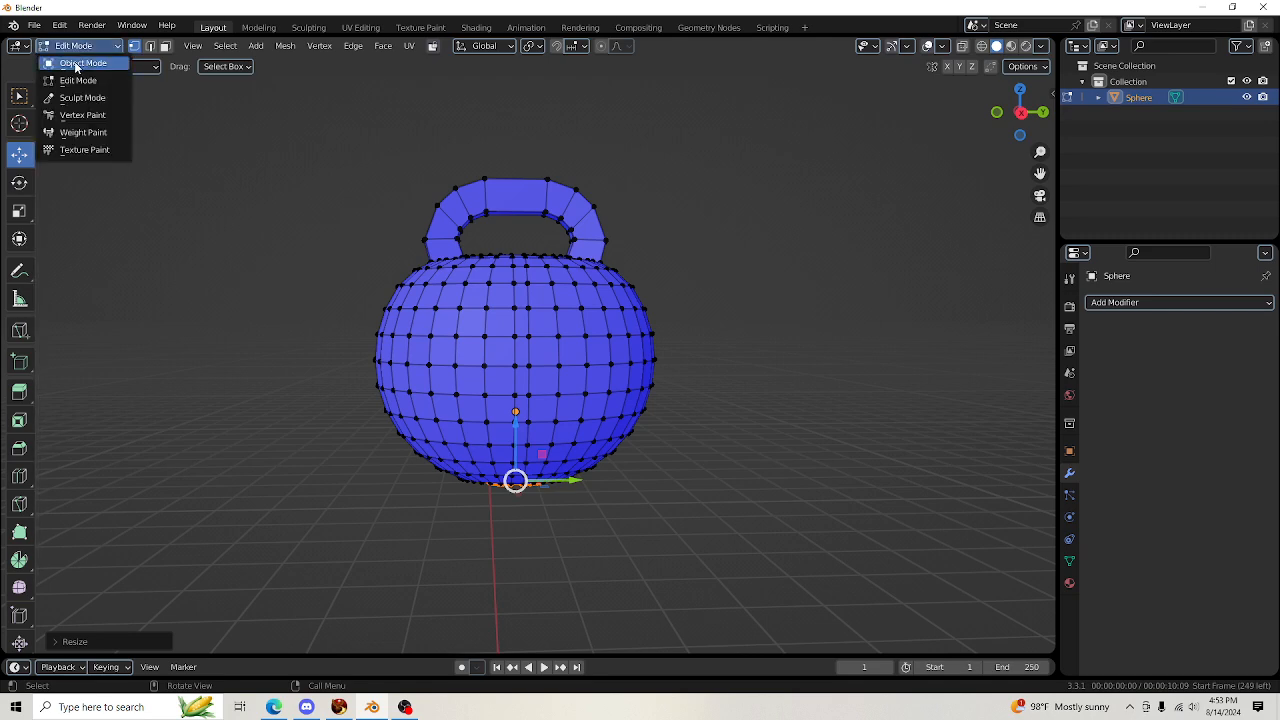
click(82, 60)
click(963, 166)
mouse_move(1030, 110)
mouse_down()
mouse_move(1010, 115)
mouse_move(1020, 112)
mouse_up()
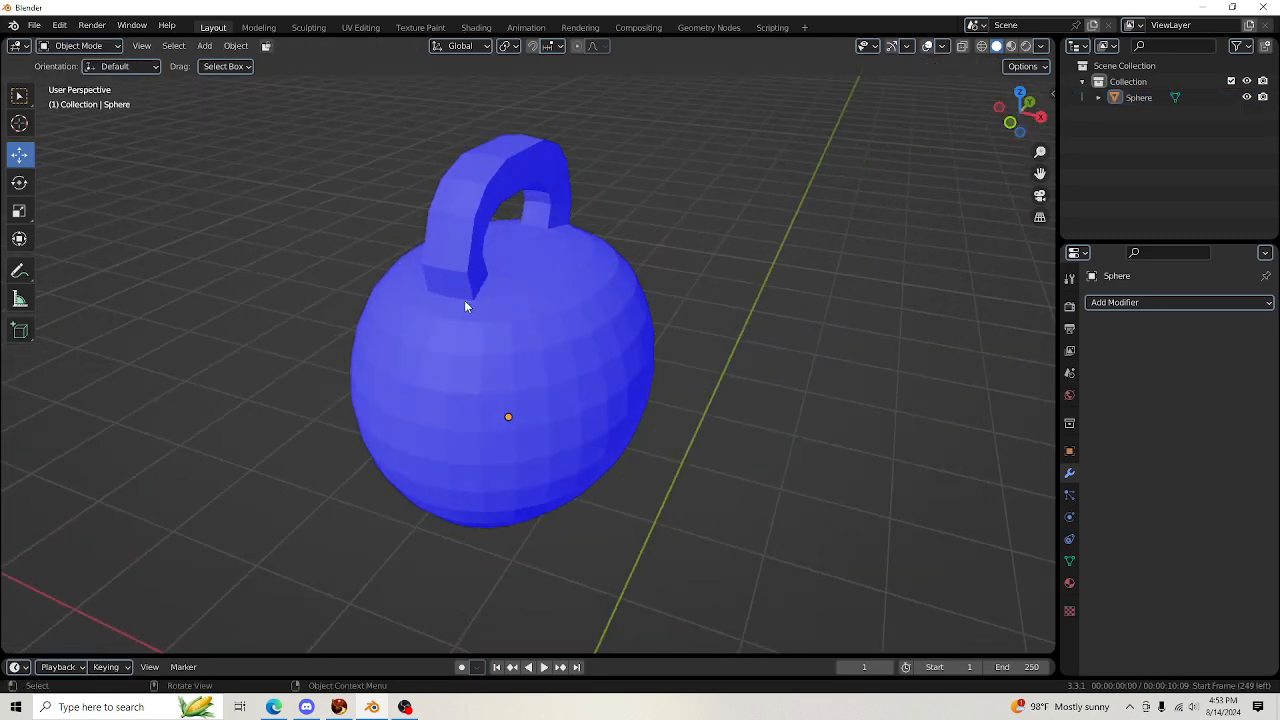
click(478, 310)
right_click(487, 317)
click(481, 318)
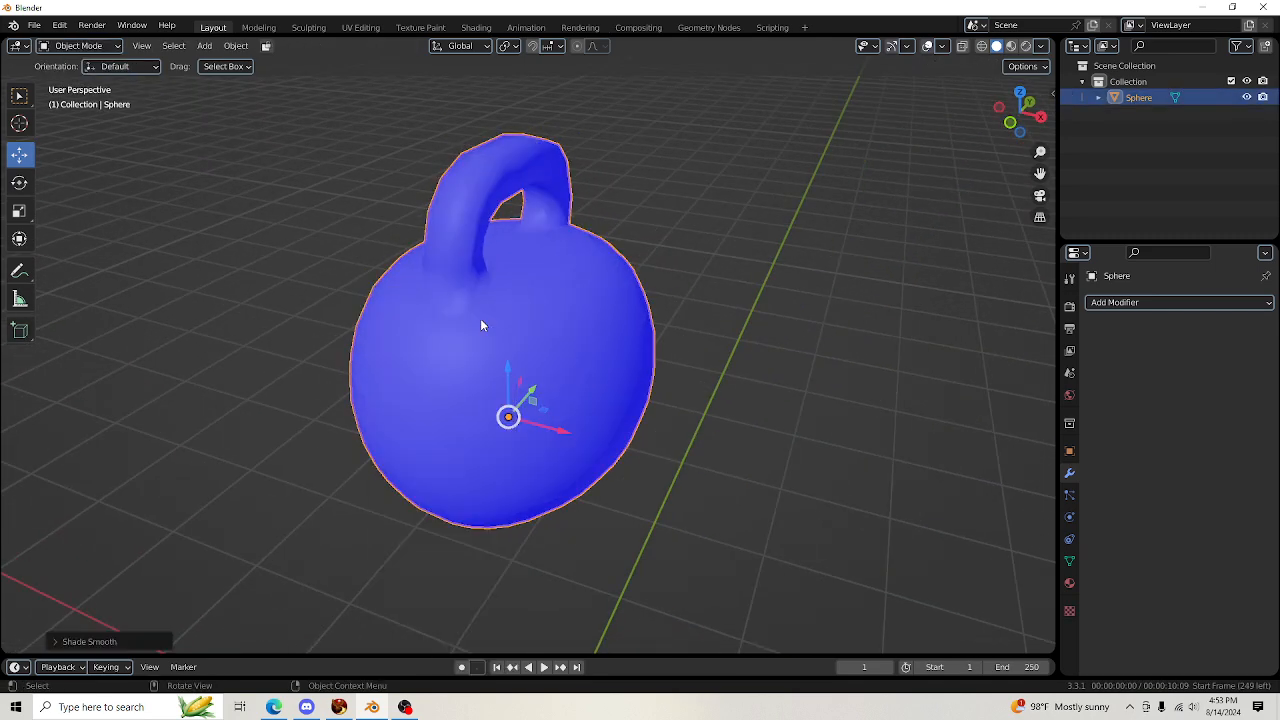
click(825, 310)
drag(997, 108, 1104, 208)
drag(1008, 133, 978, 210)
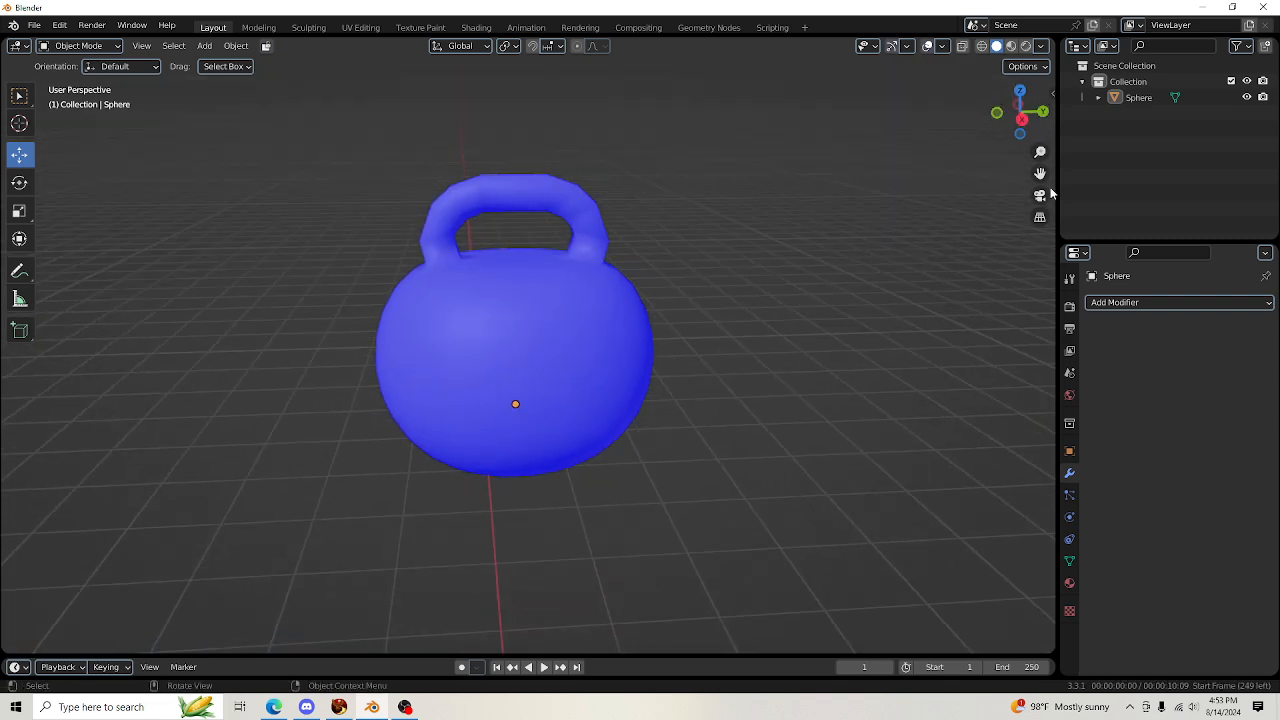
drag(1039, 176, 1053, 225)
Return the kettlebell to Edit Mode and display it in wireframe shading
click(572, 318)
scroll(572, 323, up, 2)
click(80, 45)
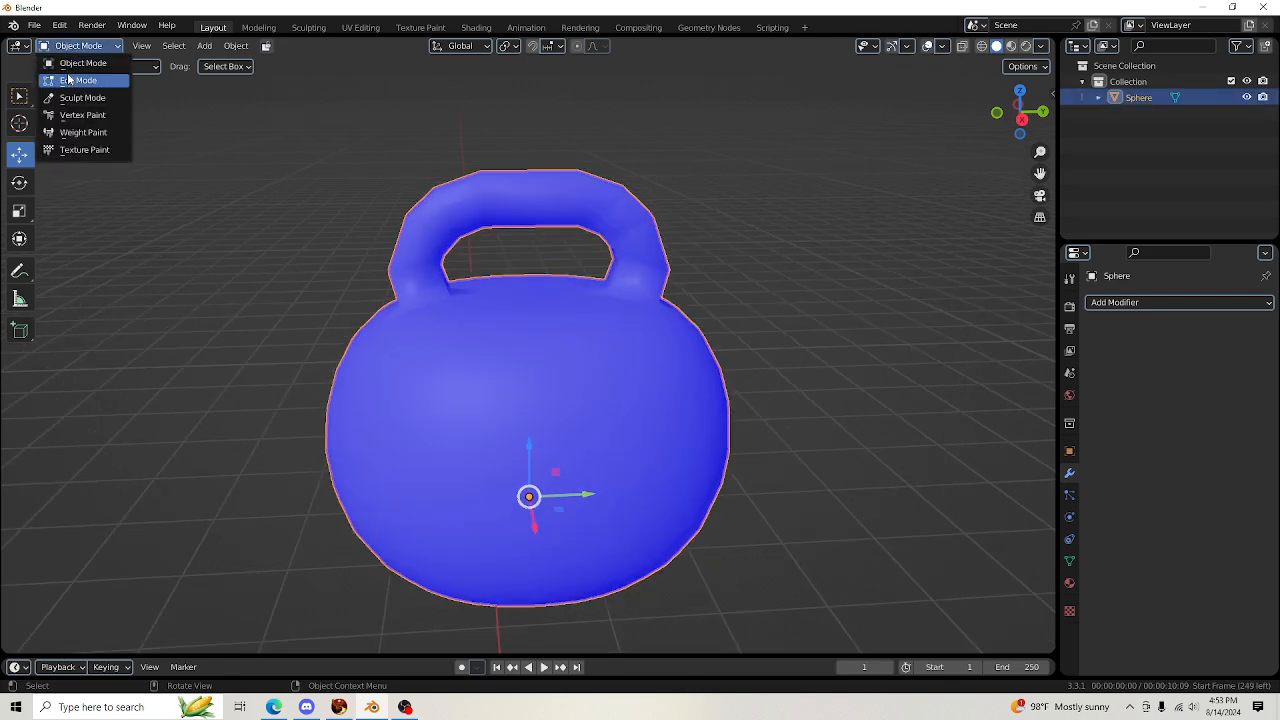
click(70, 81)
middle_drag(592, 240, 592, 203)
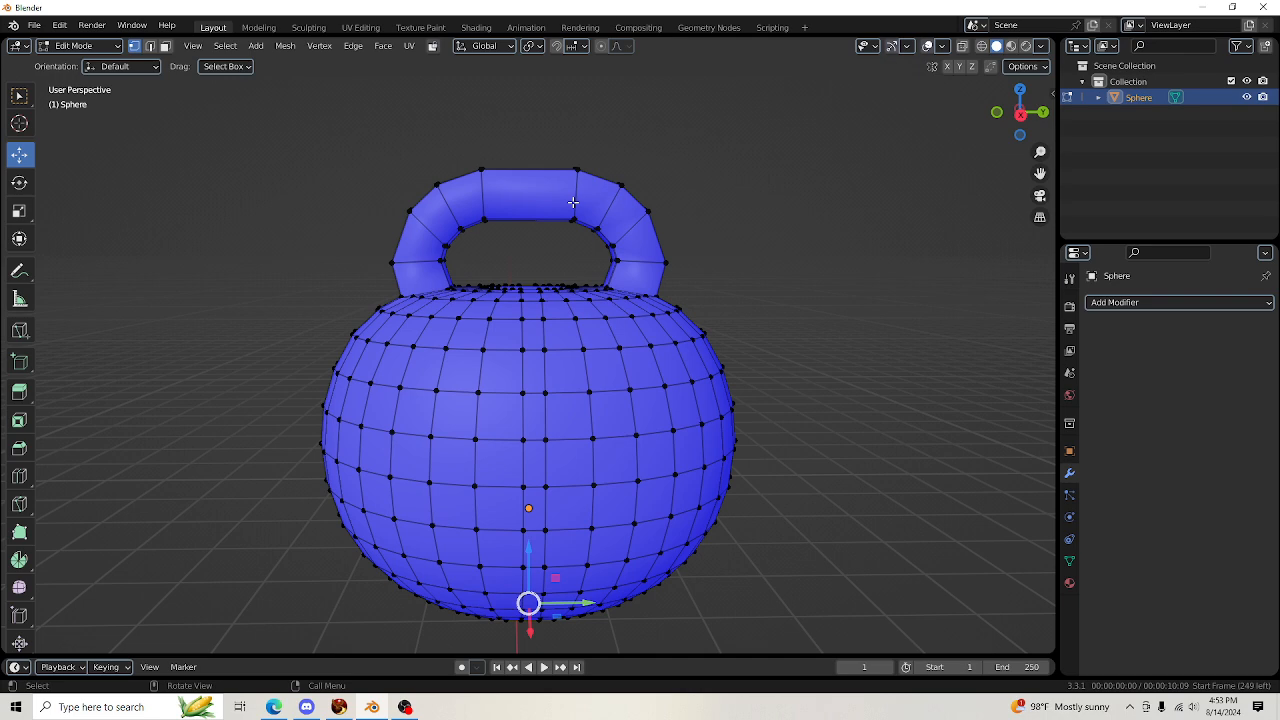
click(980, 48)
Add all vertices of the looped handle above its base to the selection with circle selection
key(c)
mouse_move(484, 172)
mouse_down()
mouse_move(560, 223)
mouse_move(567, 179)
mouse_move(643, 214)
mouse_move(654, 258)
mouse_move(374, 246)
mouse_move(394, 200)
mouse_move(349, 211)
mouse_up()
right_click(349, 211)
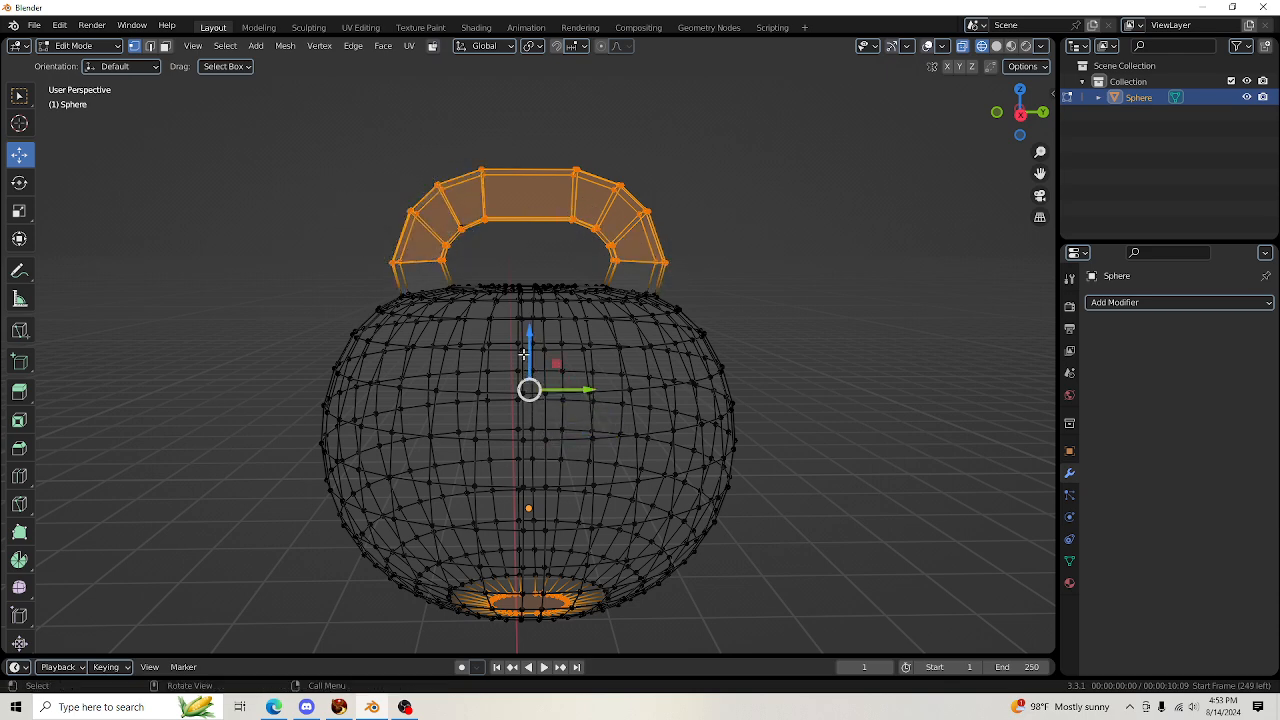
Add the missed inner-edge vertices of the looped handle to the selection with circle selection
drag(528, 336, 531, 331)
key(ctrl+z)
key(c)
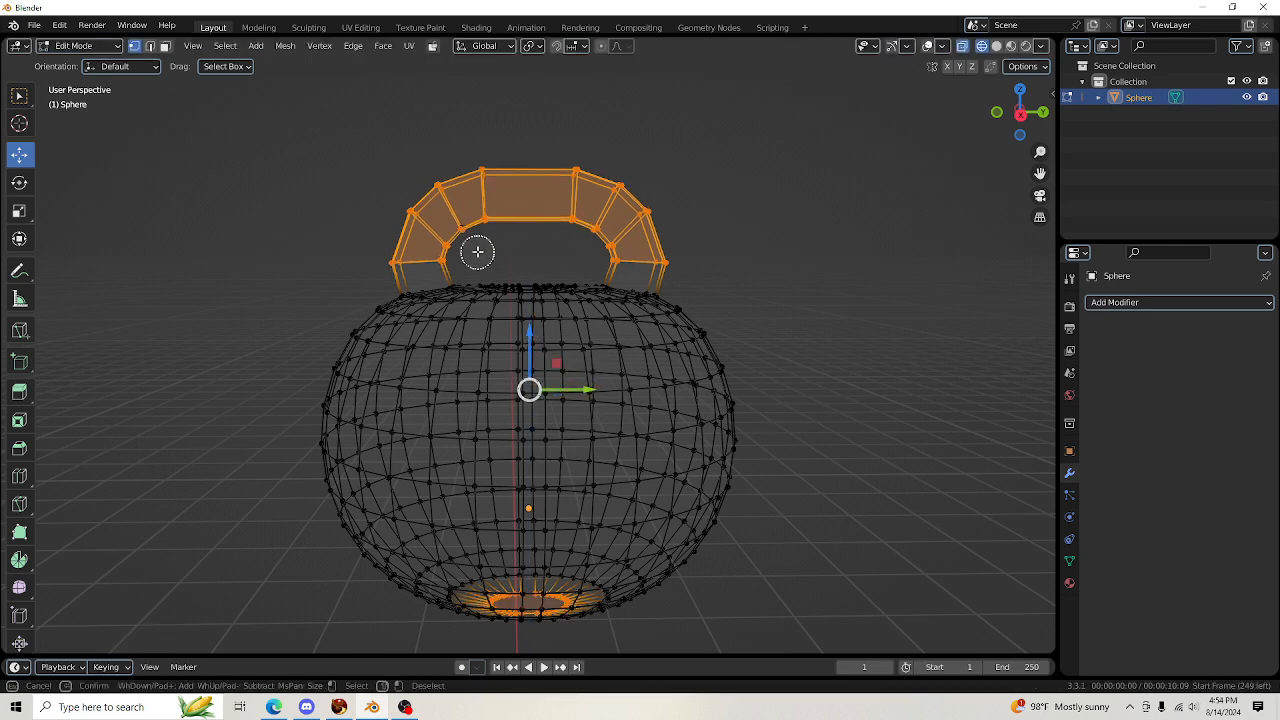
middle_drag(477, 251, 530, 221)
drag(468, 226, 464, 228)
right_click(546, 287)
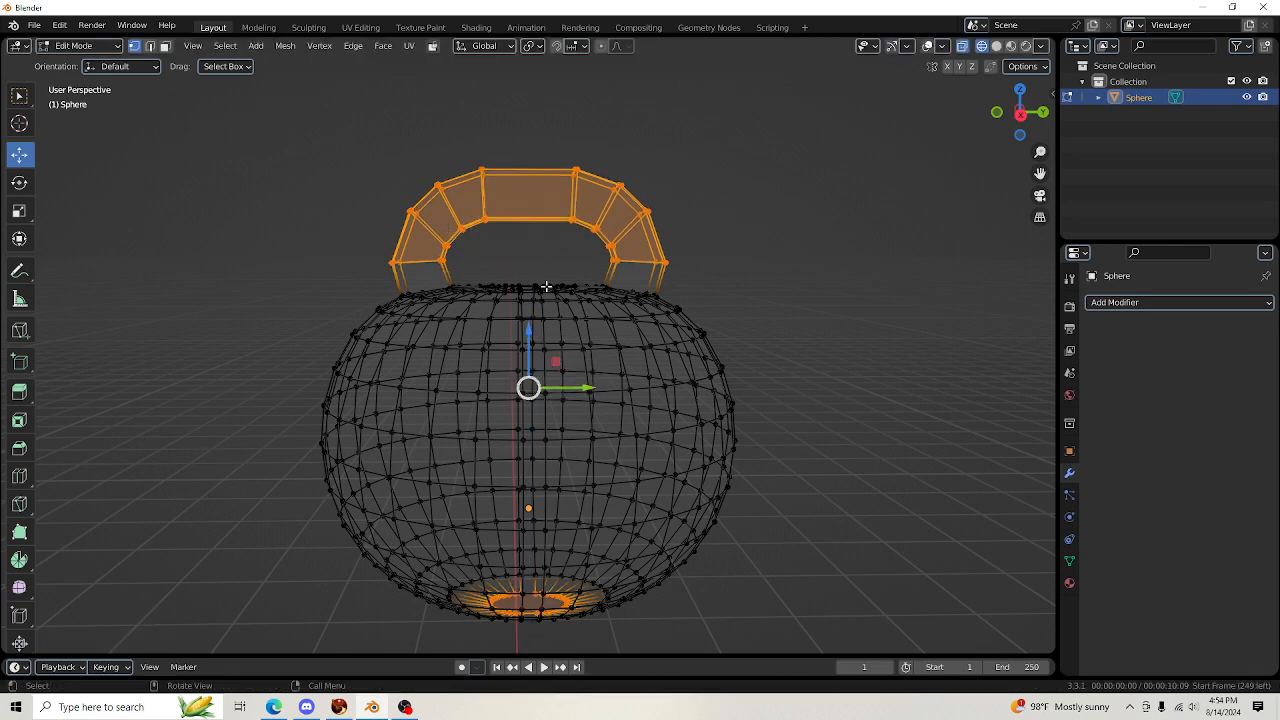
Remove the bottom cap vertices from the selection and raise the looped handle slightly along Z
drag(529, 342, 531, 328)
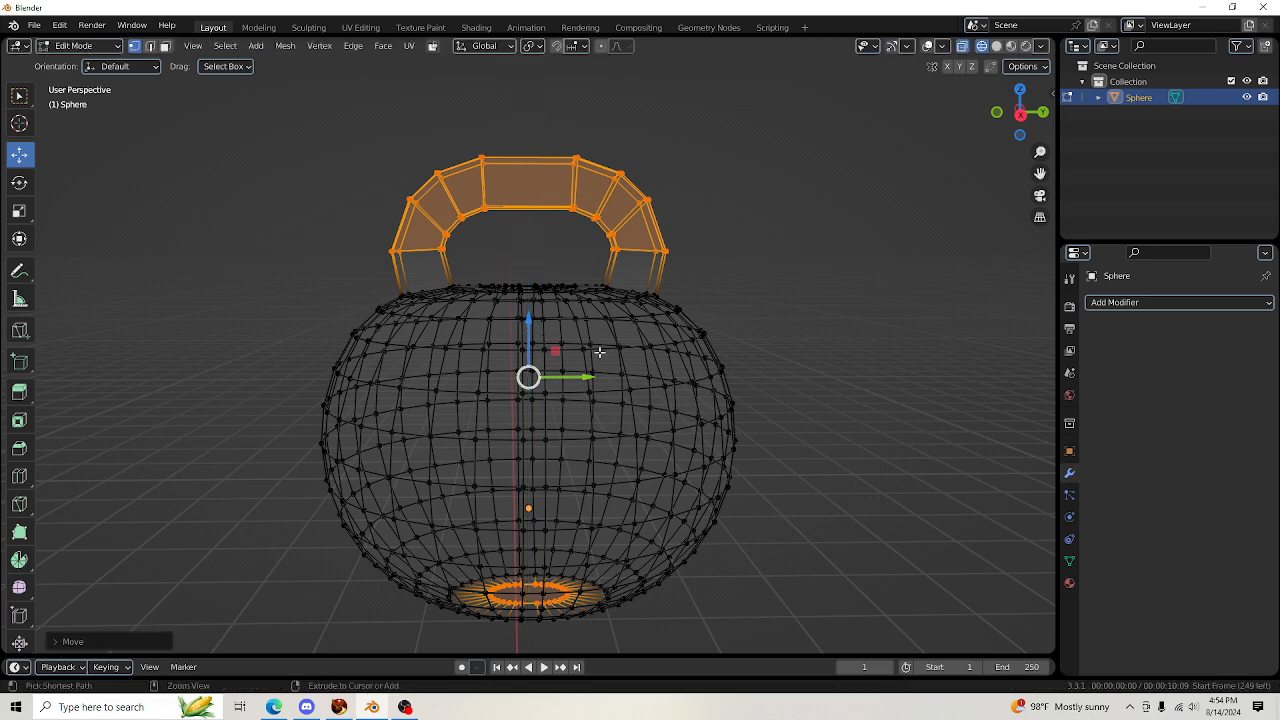
key(ctrl+z)
key(c)
mouse_move(508, 617)
middle_down()
mouse_move(566, 594)
mouse_move(438, 607)
middle_up()
right_click(452, 297)
drag(529, 163, 531, 152)
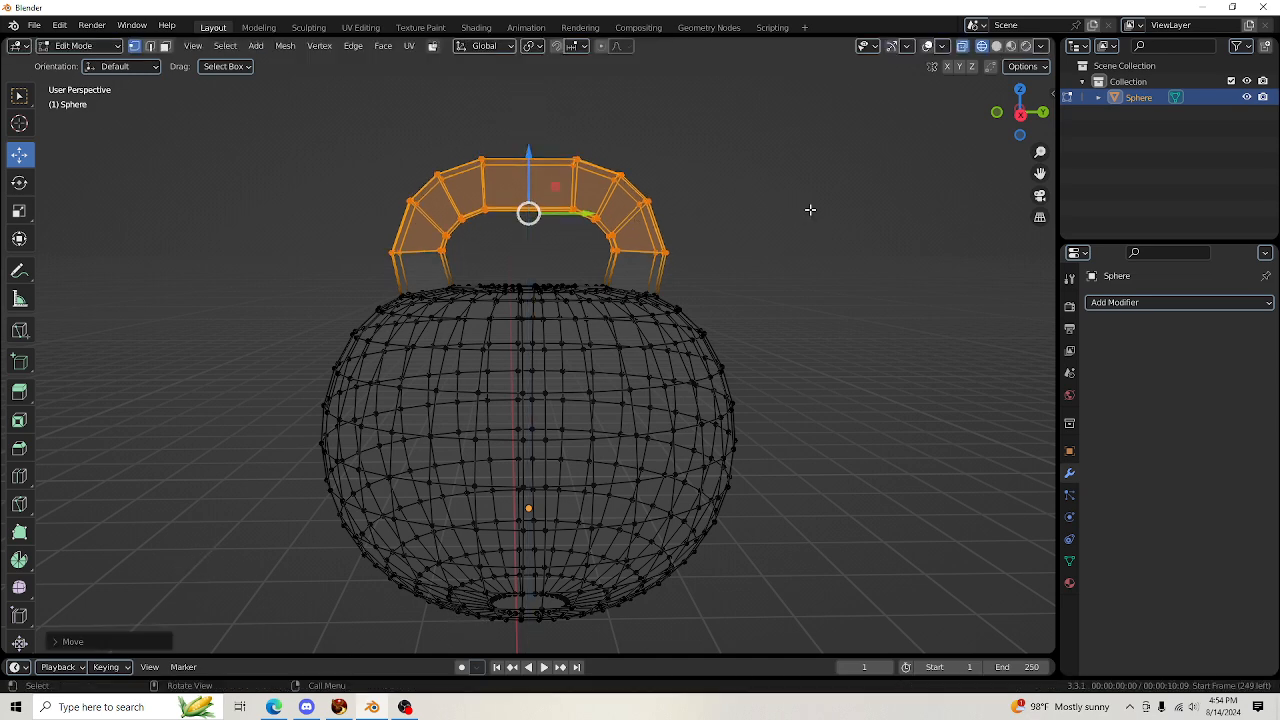
Switch to solid shading and Object Mode, deselect the kettlebell and review its shape
click(996, 46)
click(782, 205)
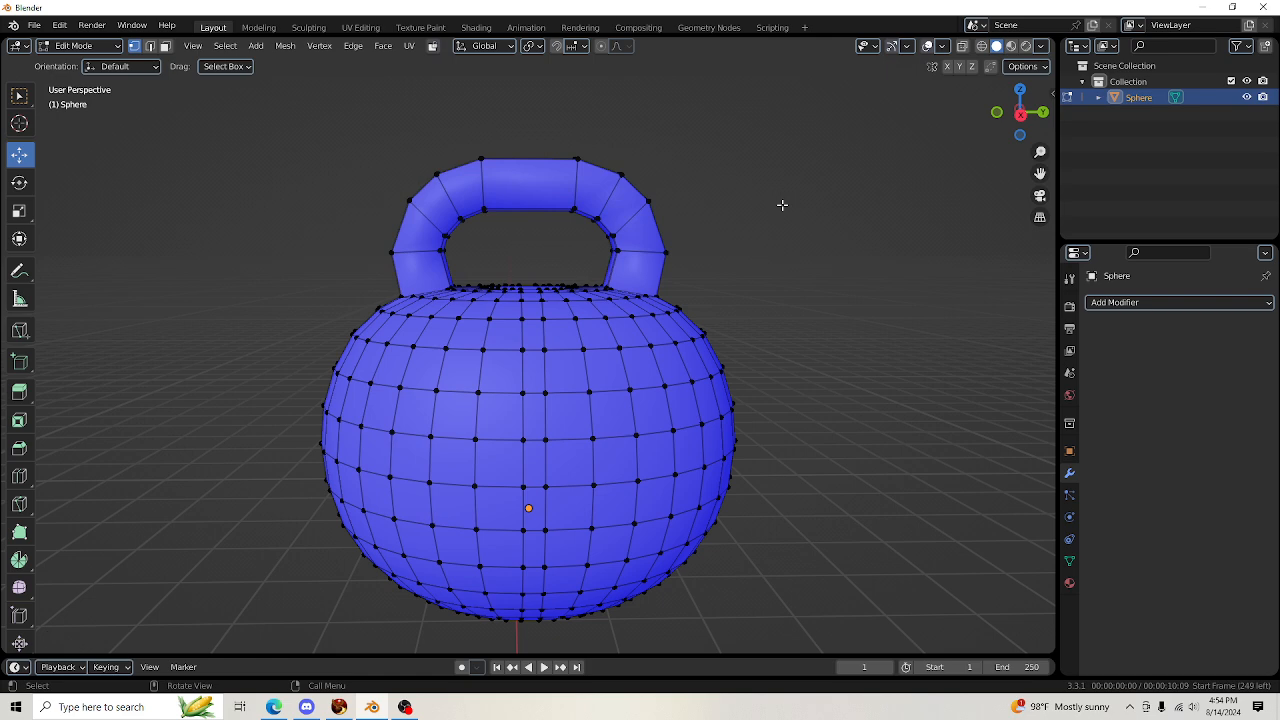
click(78, 46)
click(70, 64)
click(820, 201)
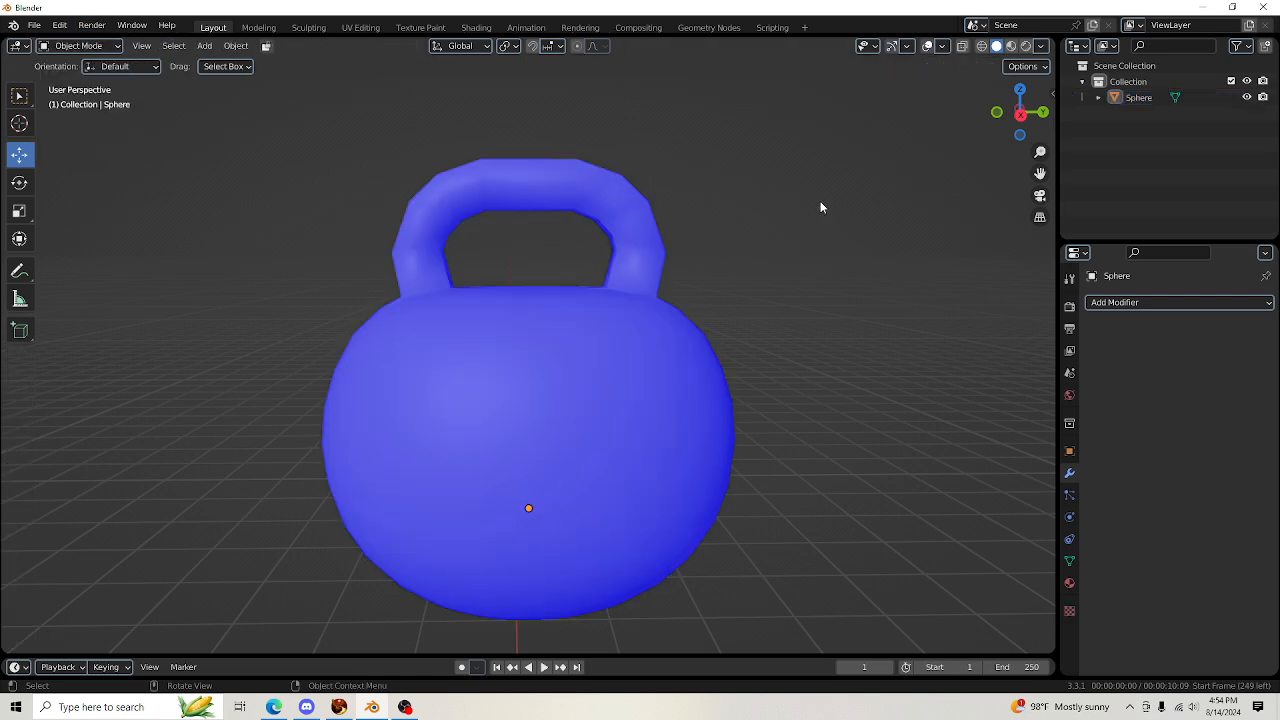
scroll(820, 201, down, 2)
drag(1029, 128, 612, 154)
scroll(672, 186, up, 3)
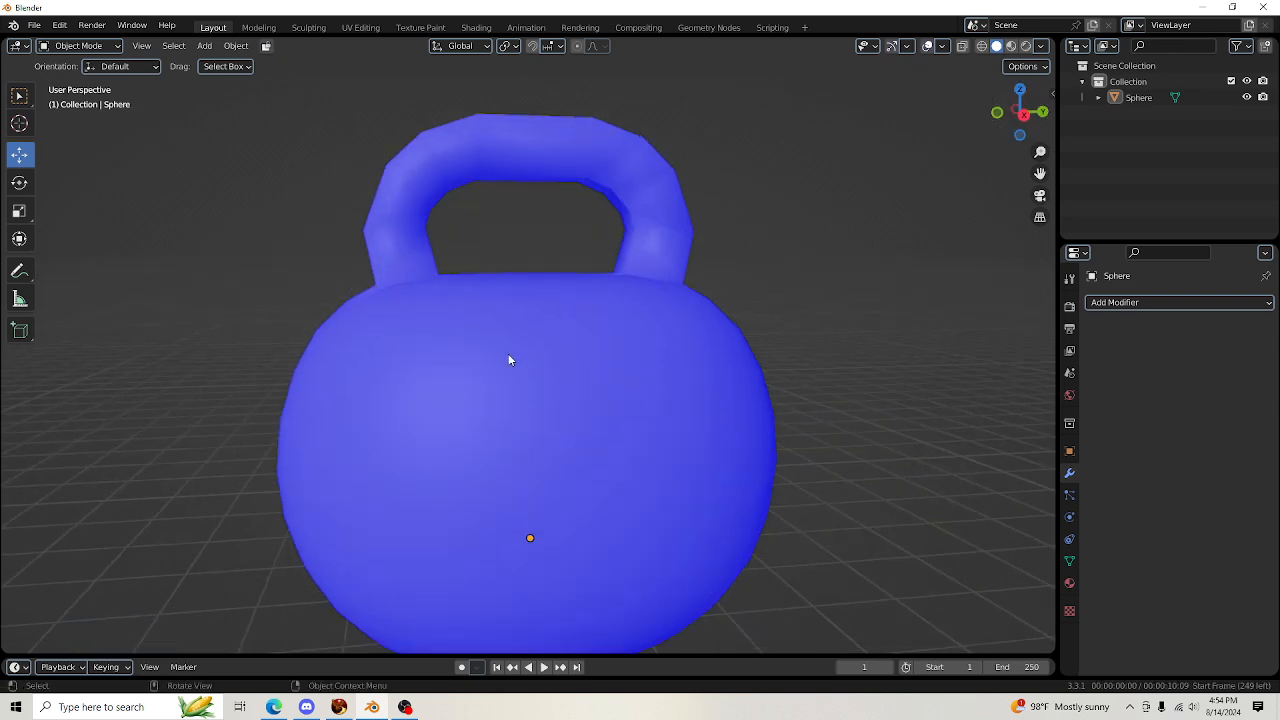
Return the kettlebell to Edit Mode and select its entire mesh in the UV Editing workspace
click(92, 47)
click(84, 79)
scroll(976, 246, down, 4)
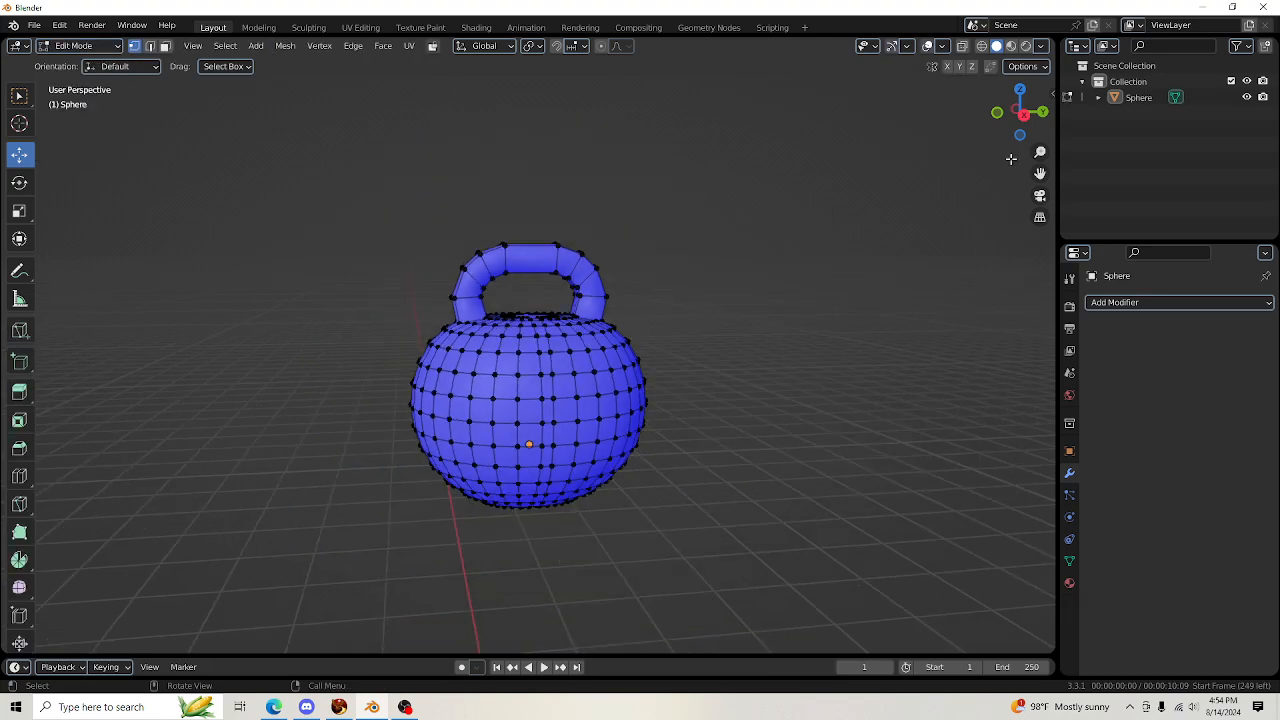
drag(1014, 127, 1020, 155)
click(361, 27)
scroll(837, 283, up, 5)
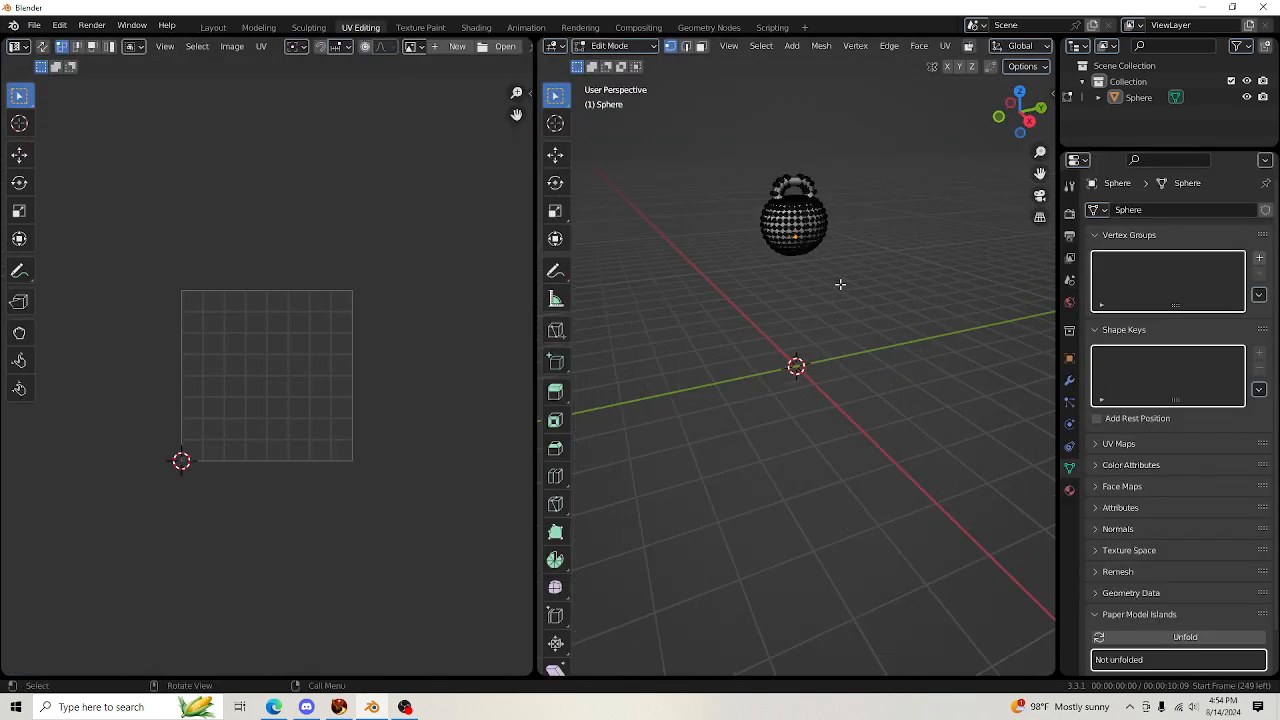
drag(1040, 173, 1046, 369)
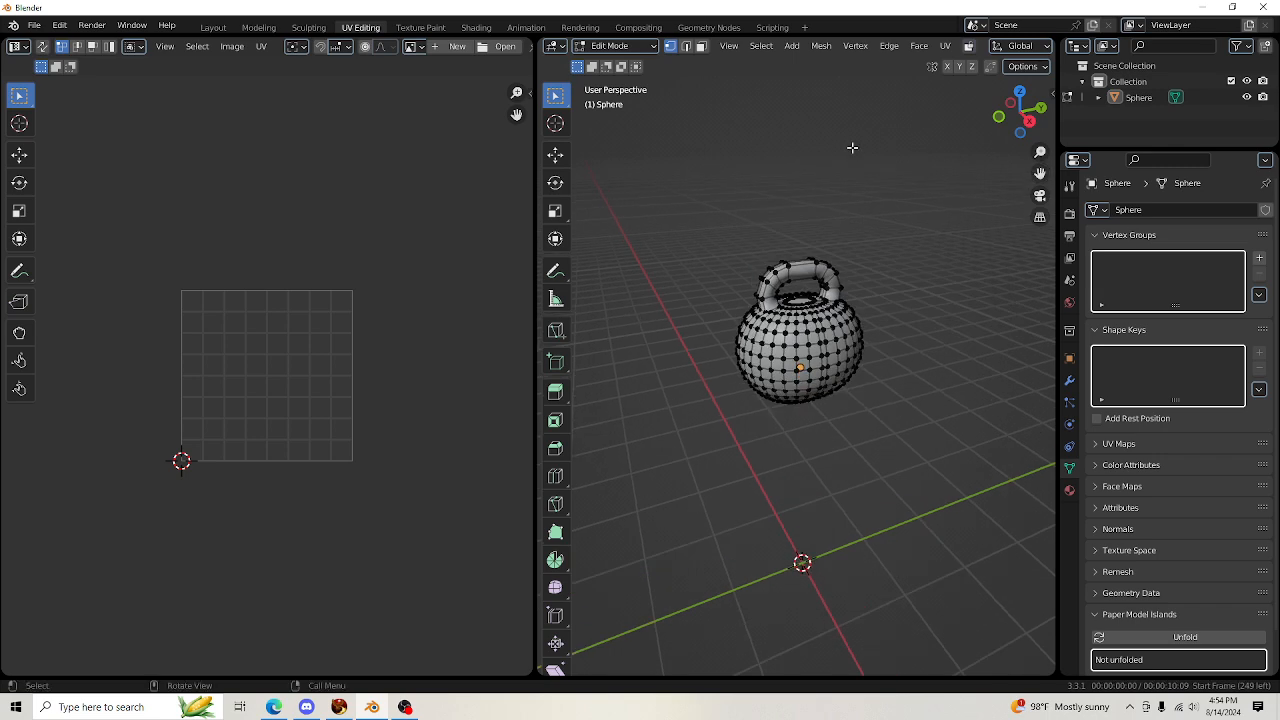
key(a)
scroll(143, 392, up, 3)
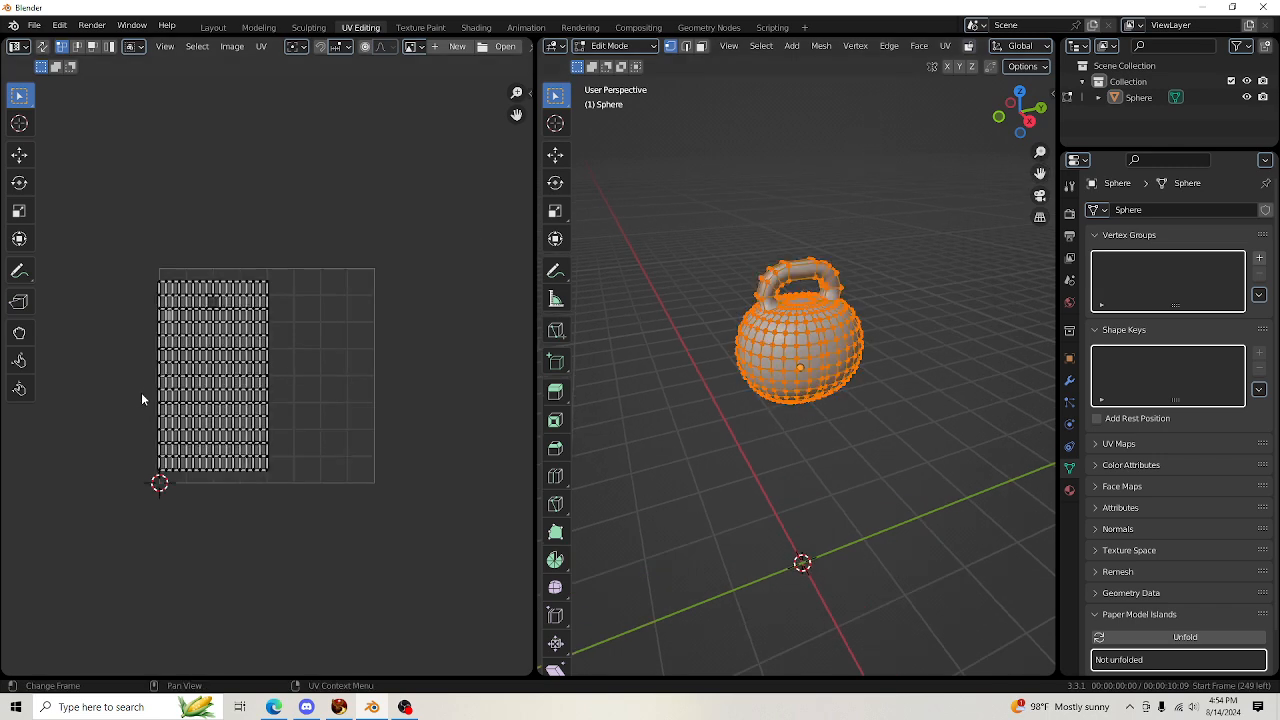
Select the whole UV grid and move it along X to the middle of the UV square
click(20, 156)
drag(45, 186, 342, 582)
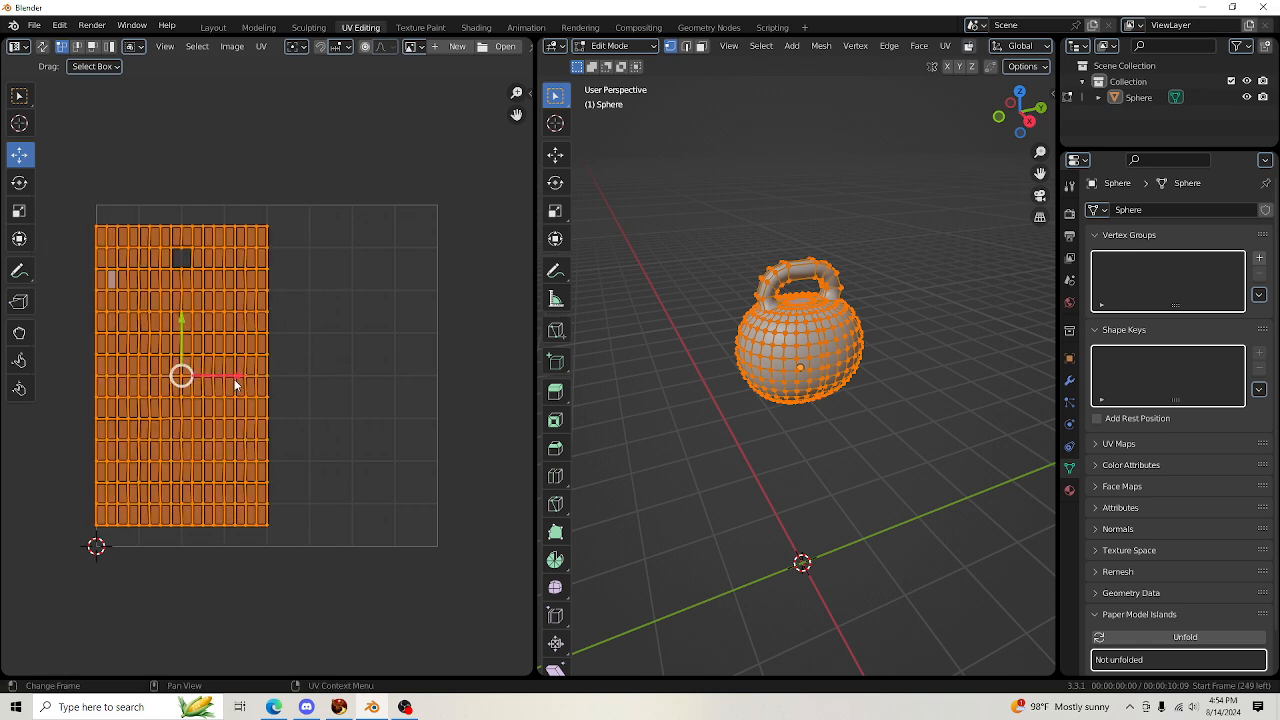
drag(236, 385, 324, 385)
click(444, 380)
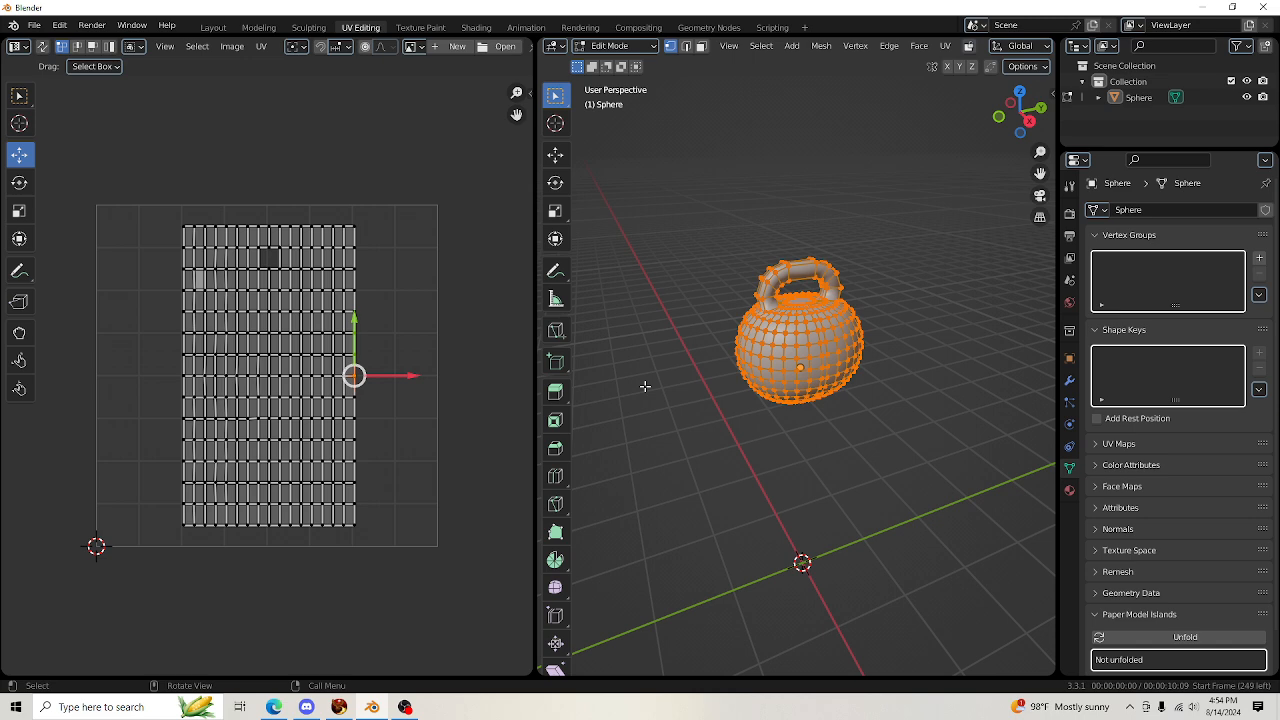
Try unwrapping the entire mesh with Smart UV Project, using a slightly increased island margin
click(944, 47)
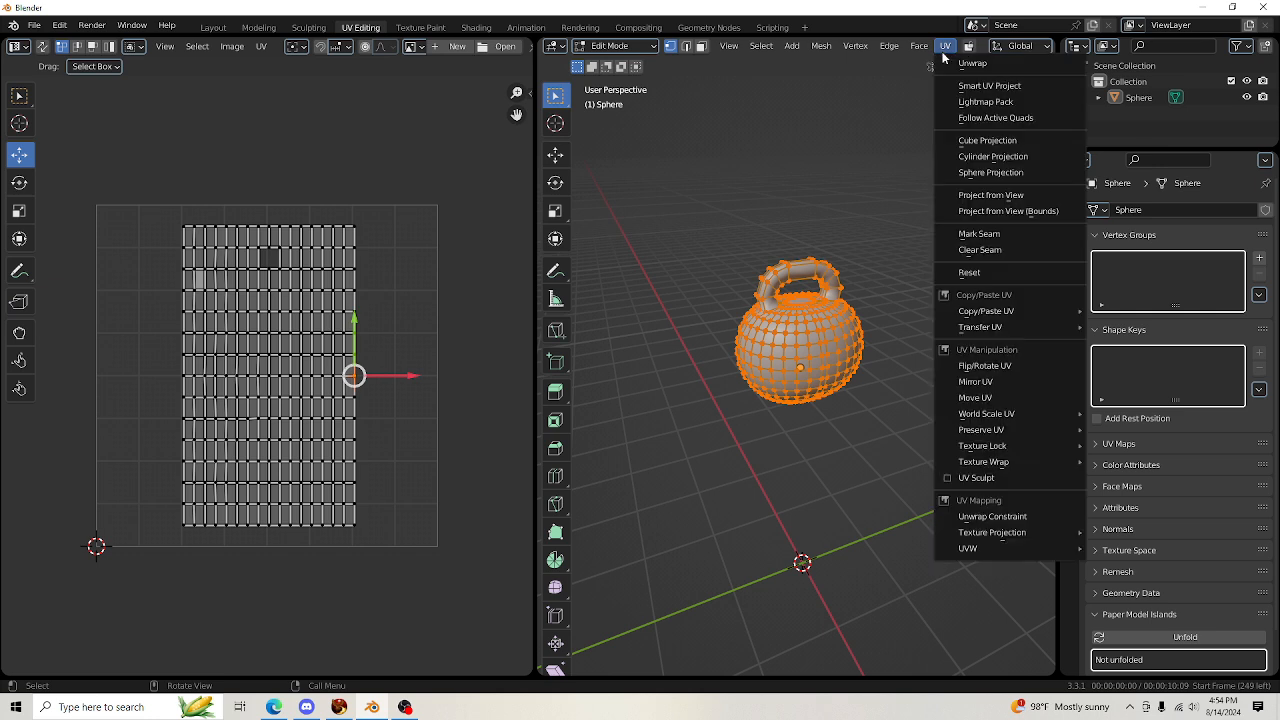
click(981, 86)
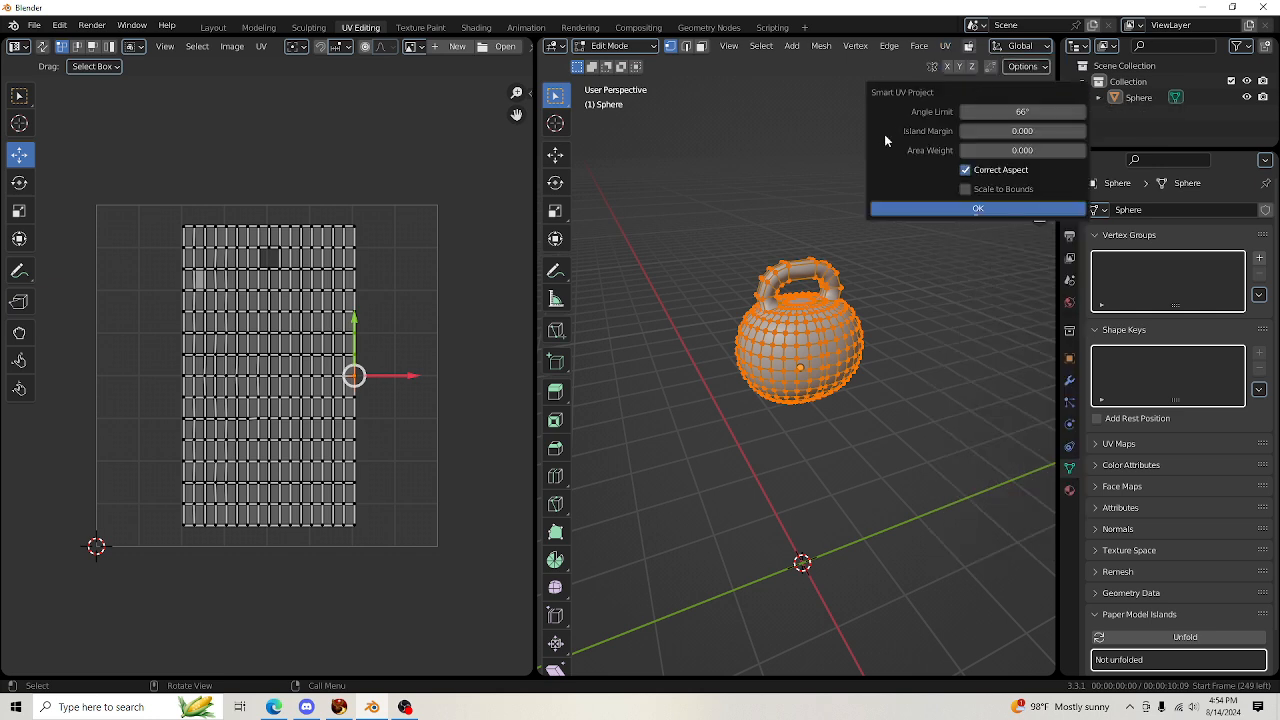
click(1081, 132)
click(995, 209)
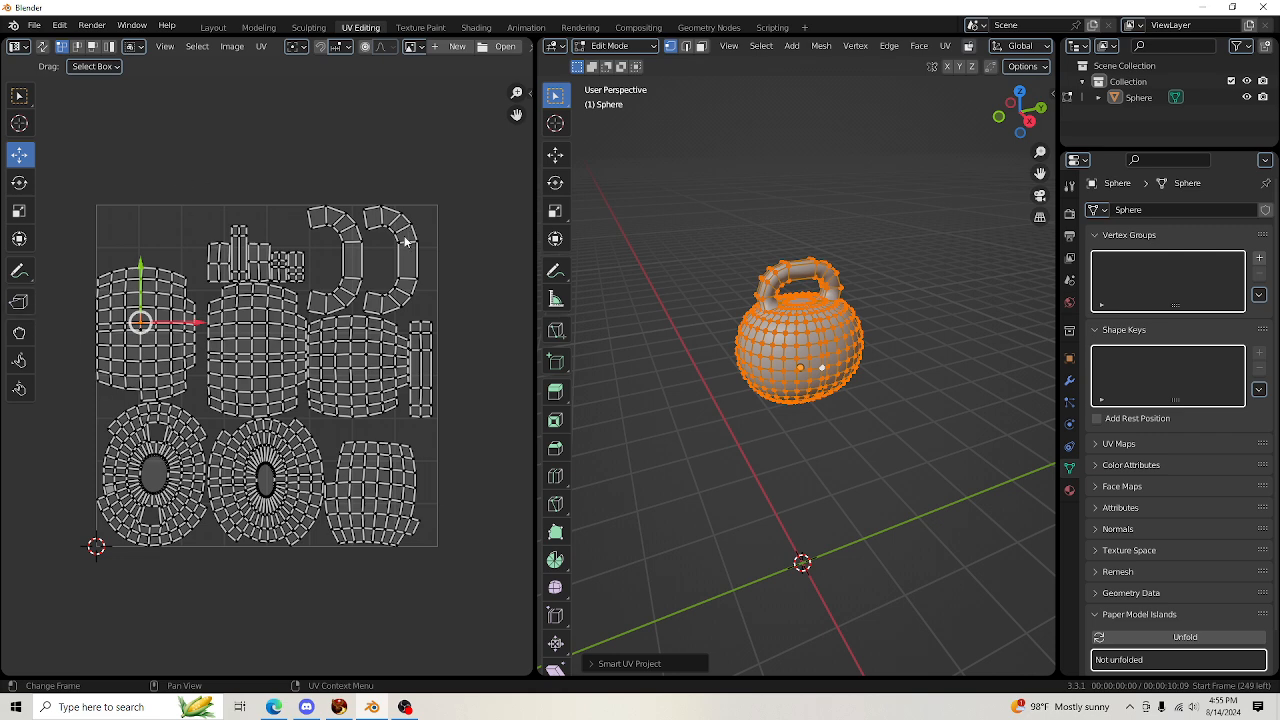
Try Cube Projection and Cylinder Projection on the entire kettlebell mesh to compare the UV layouts
click(944, 47)
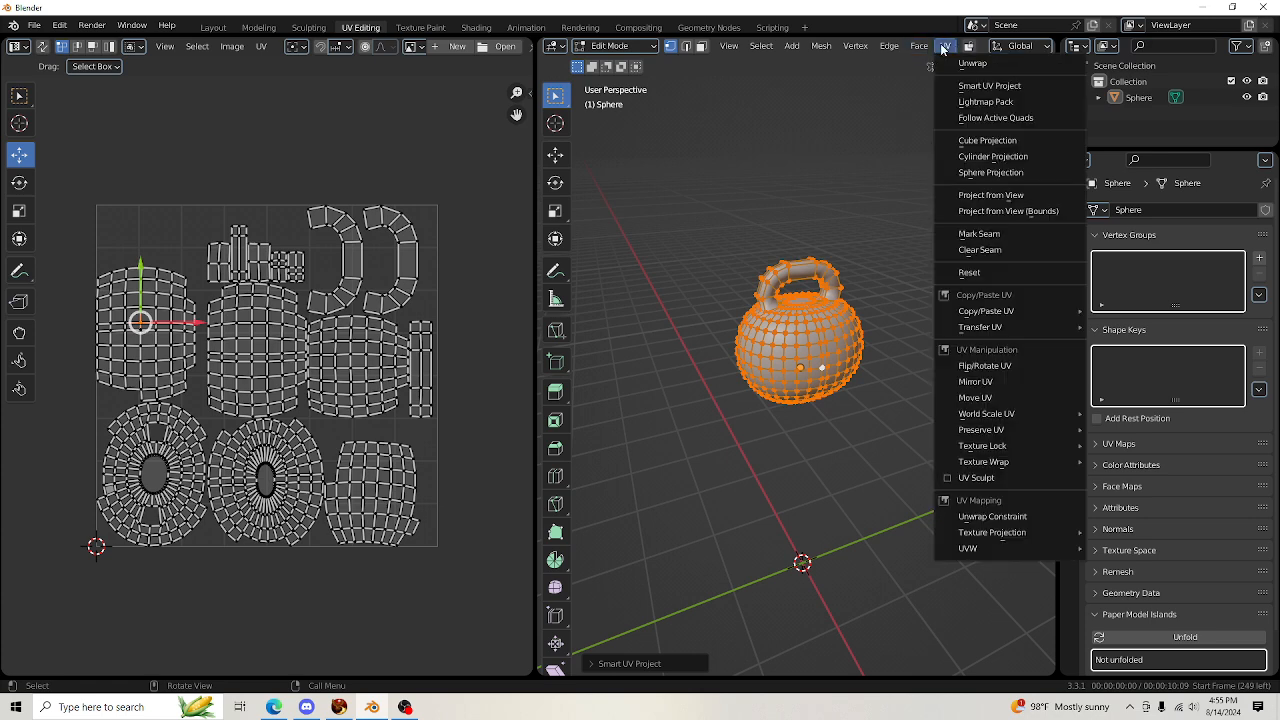
click(987, 140)
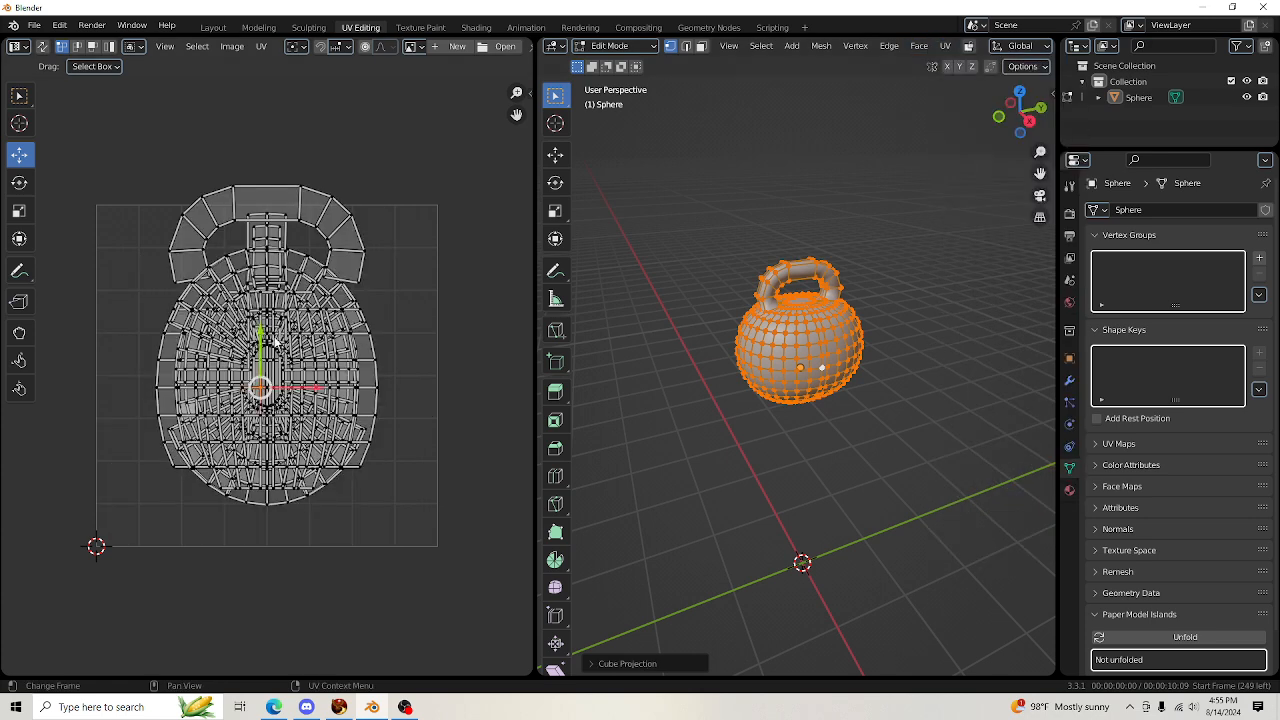
click(944, 47)
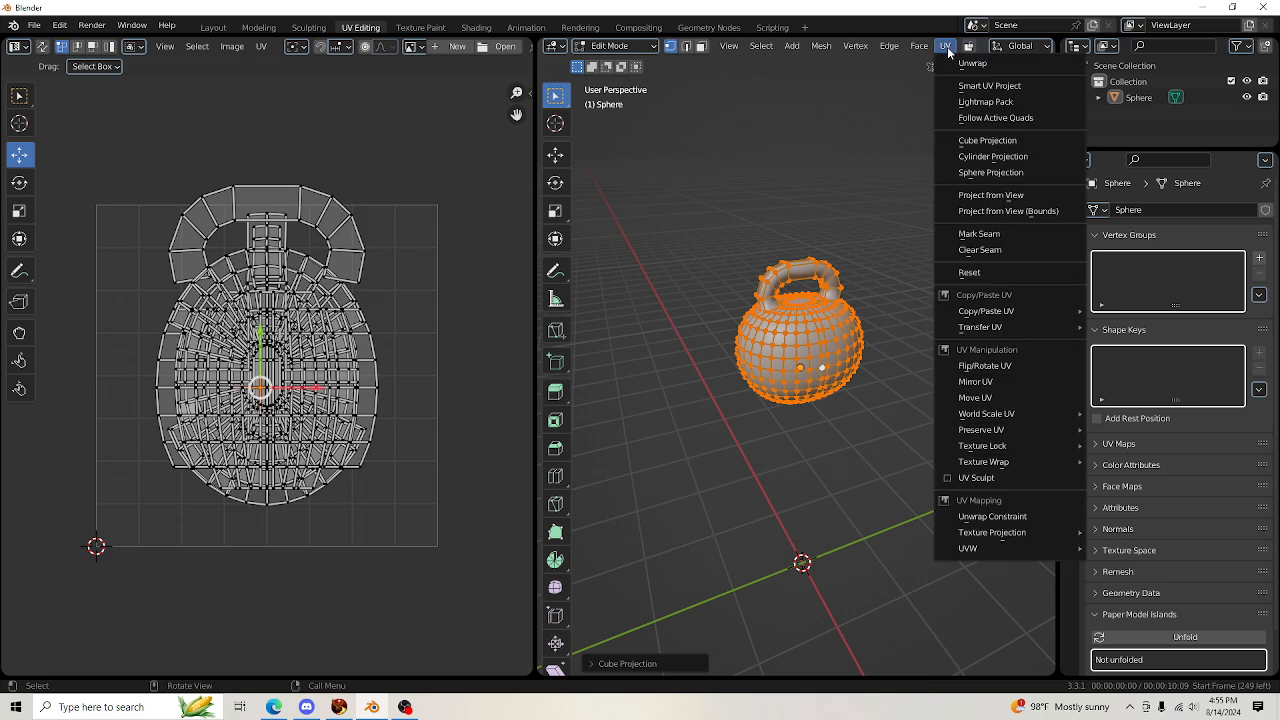
click(975, 155)
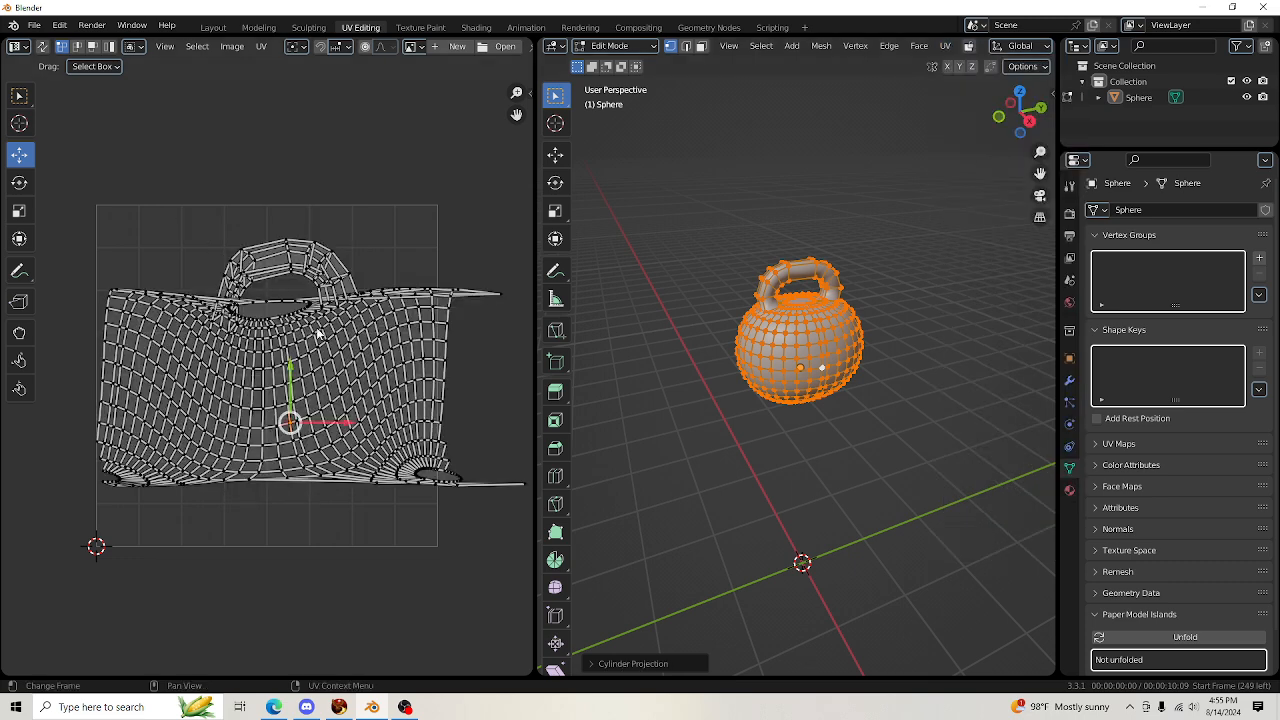
Apply Sphere Projection to the UVs of the entire kettlebell mesh
scroll(363, 316, down, 1)
click(946, 47)
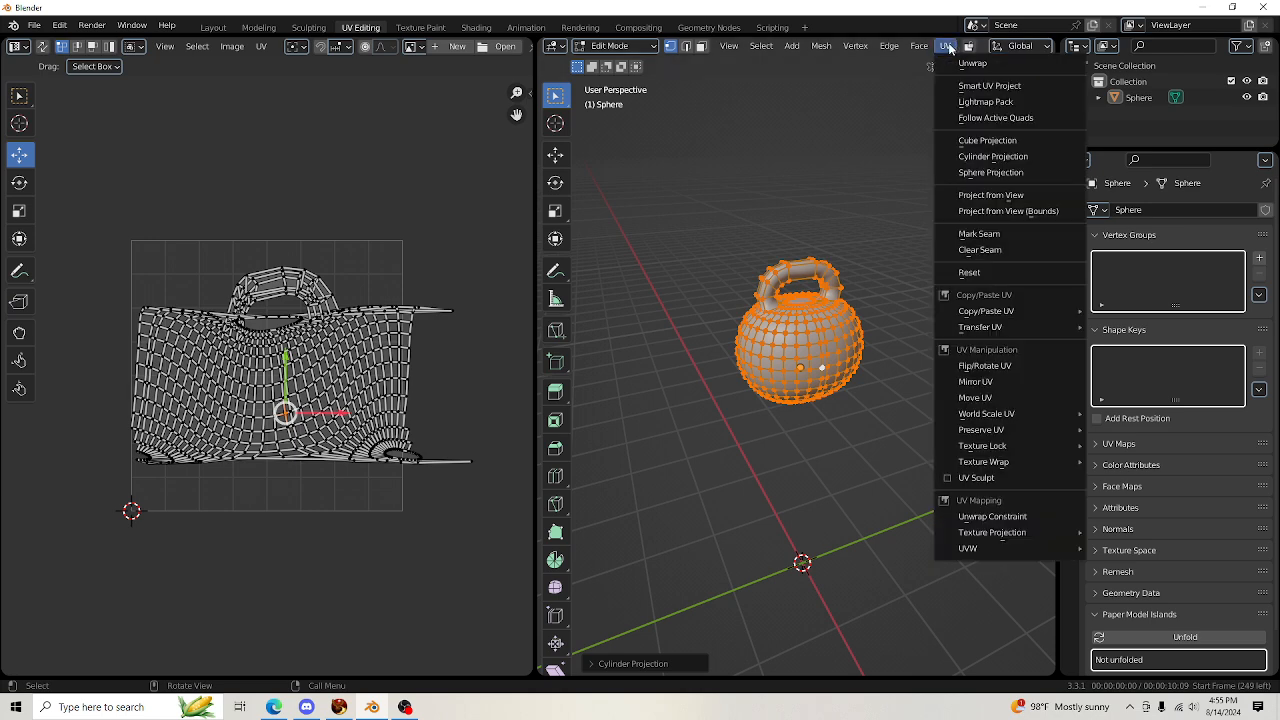
click(1003, 174)
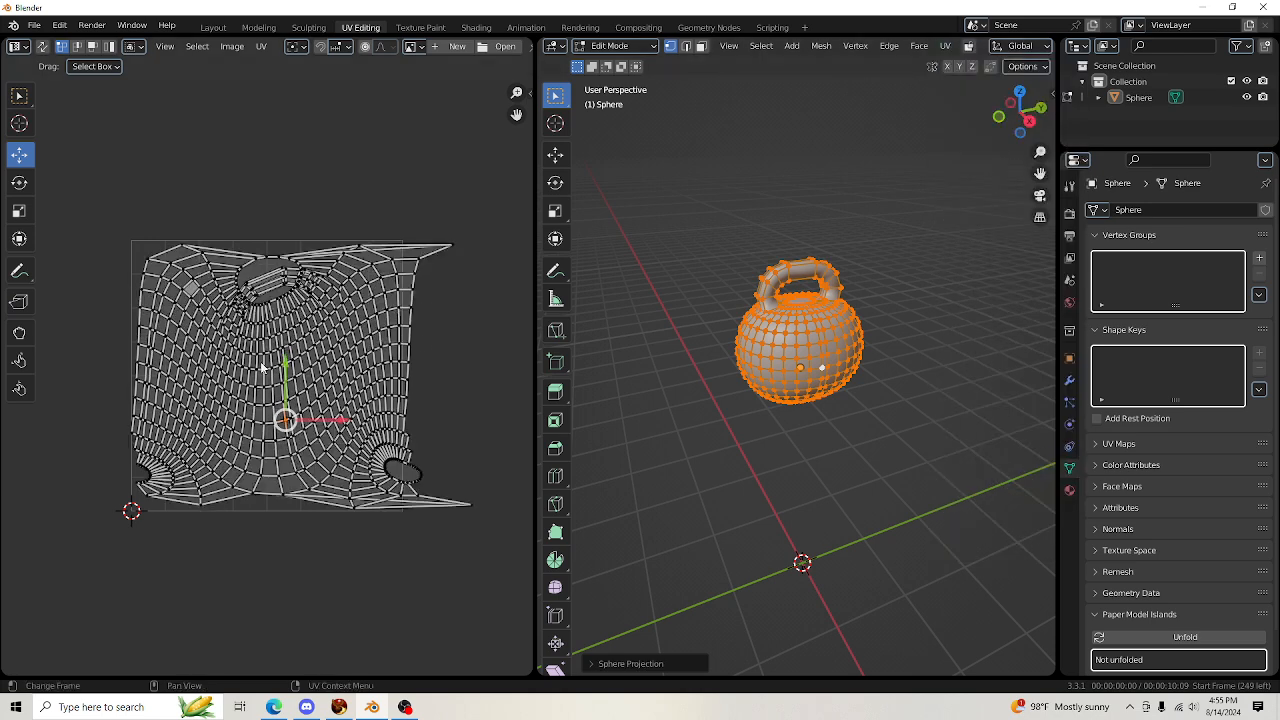
click(945, 47)
click(943, 48)
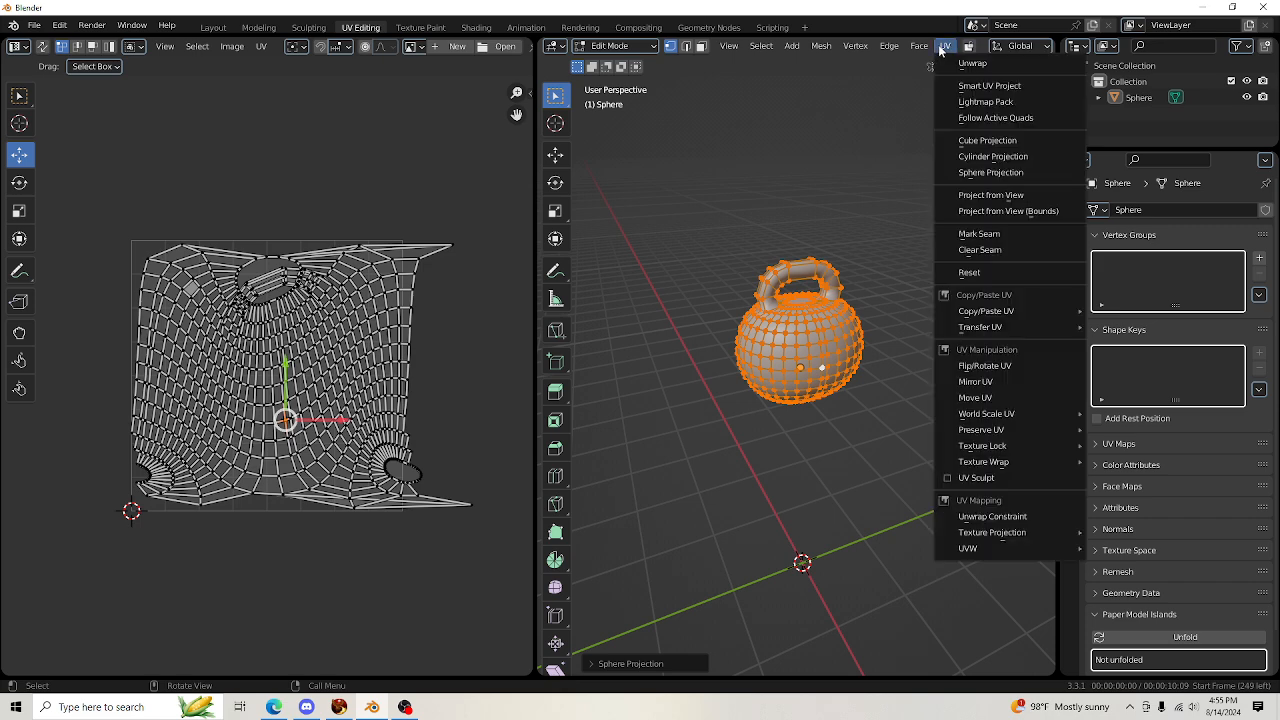
click(1035, 233)
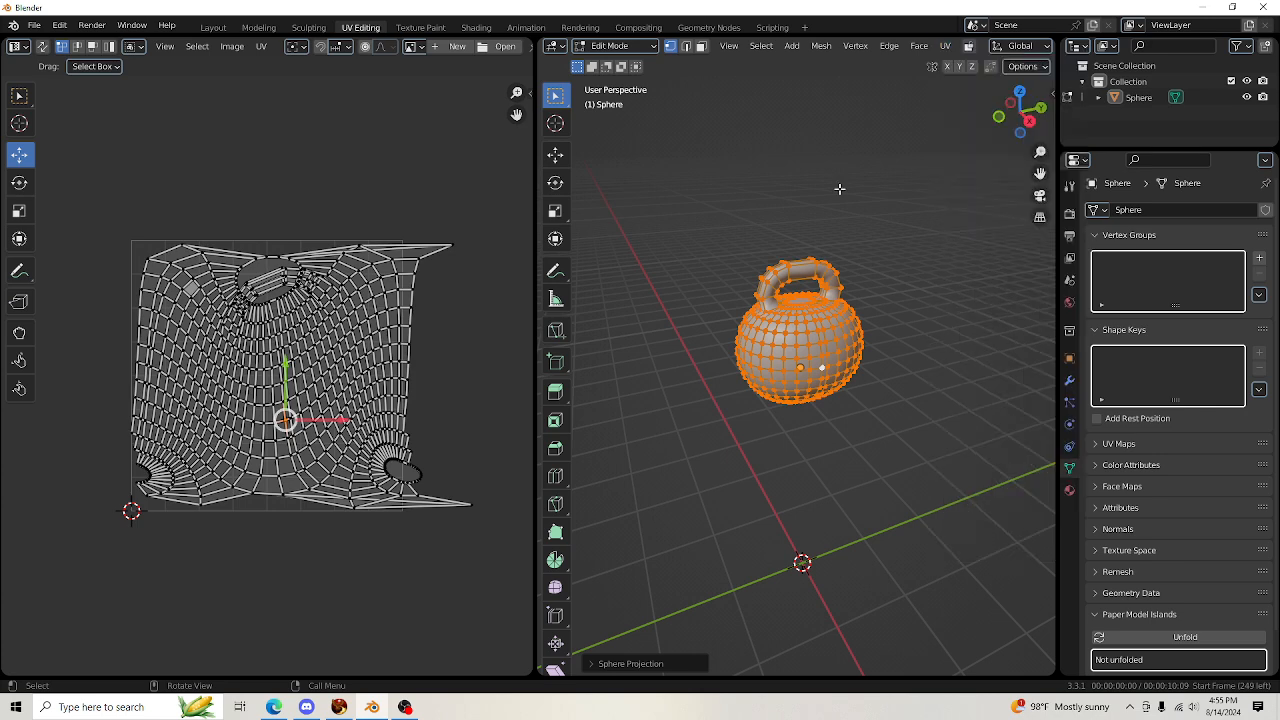
Return to the Layout workspace, select the kettlebell and put it in Edit Mode
scroll(776, 197, up, 5)
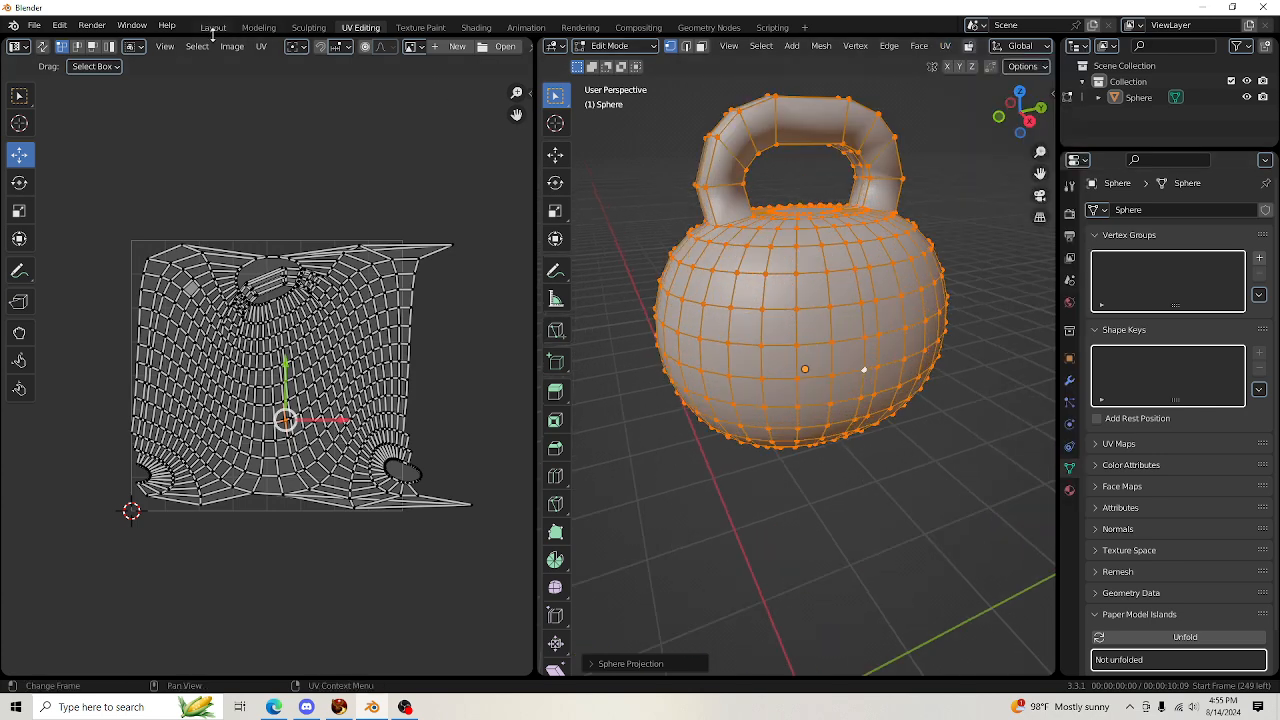
click(213, 28)
click(465, 356)
click(80, 46)
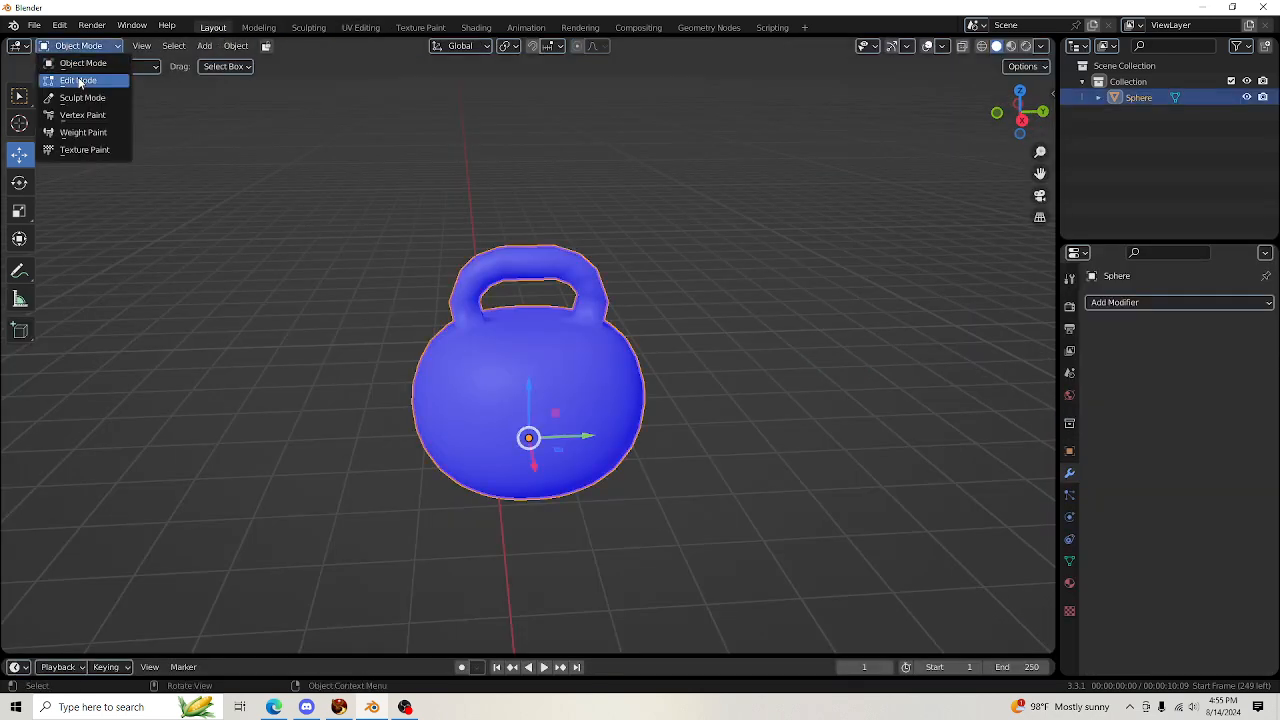
click(70, 81)
Select the centre column of vertices running down the outer side of the handle and onto the body
scroll(945, 155, up, 2)
drag(1020, 114, 1078, 70)
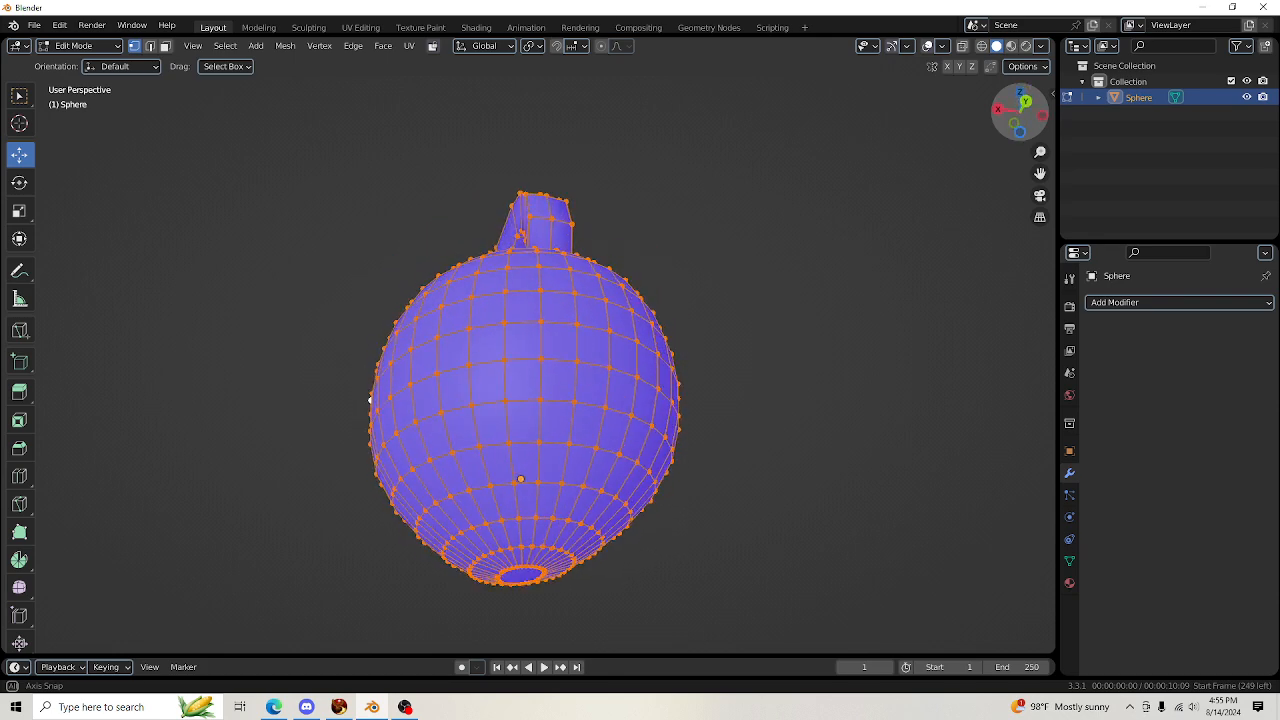
drag(1020, 114, 985, 188)
scroll(485, 266, up, 3)
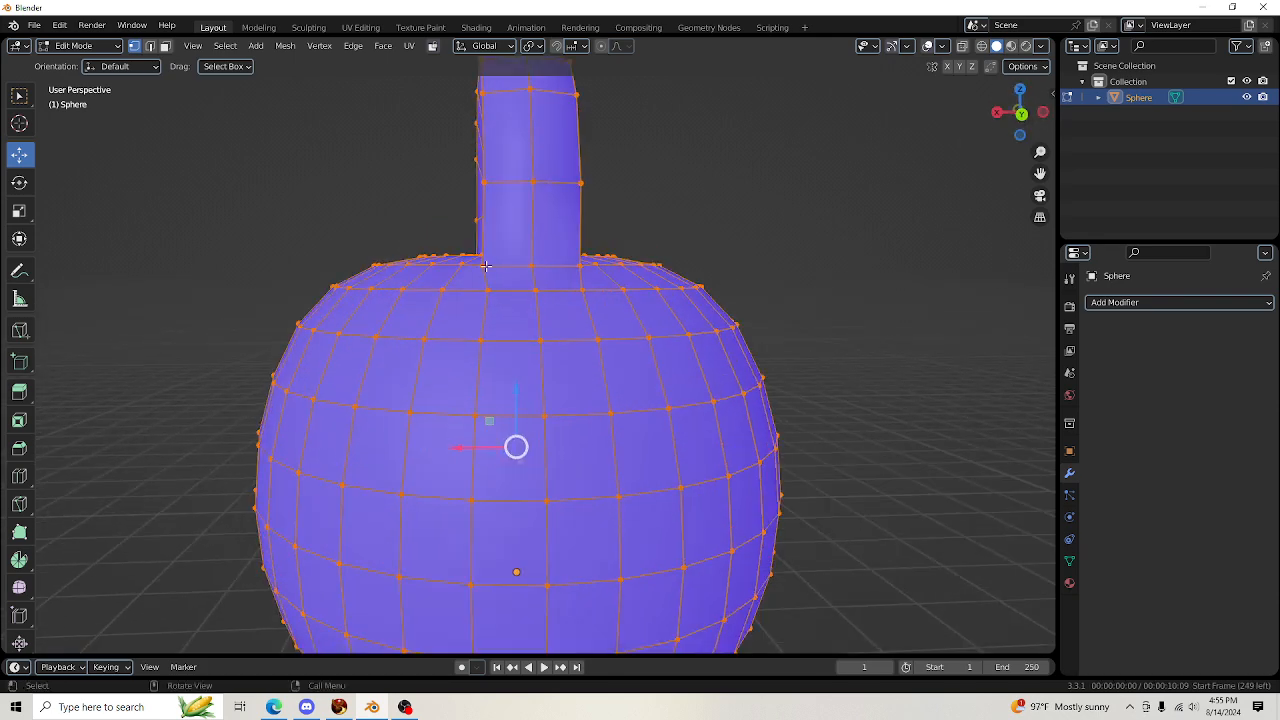
click(536, 184)
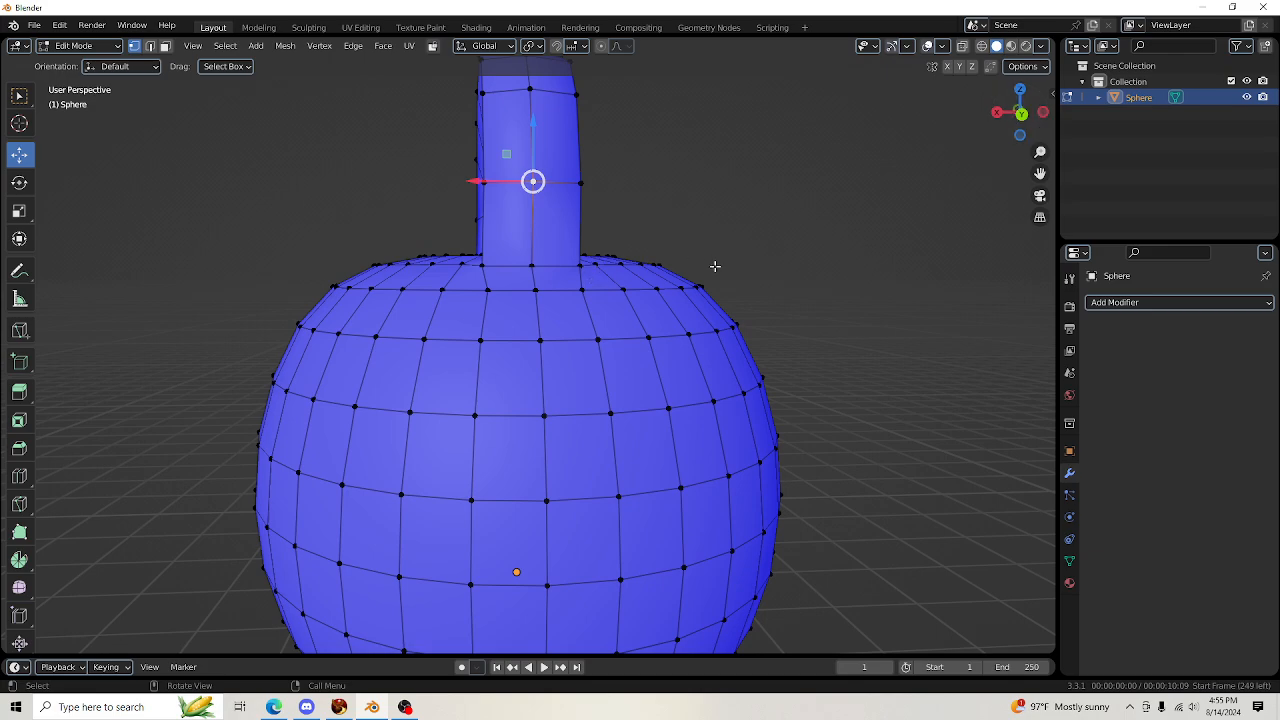
scroll(860, 317, down, 1)
drag(1019, 112, 888, 175)
scroll(952, 142, down, 3)
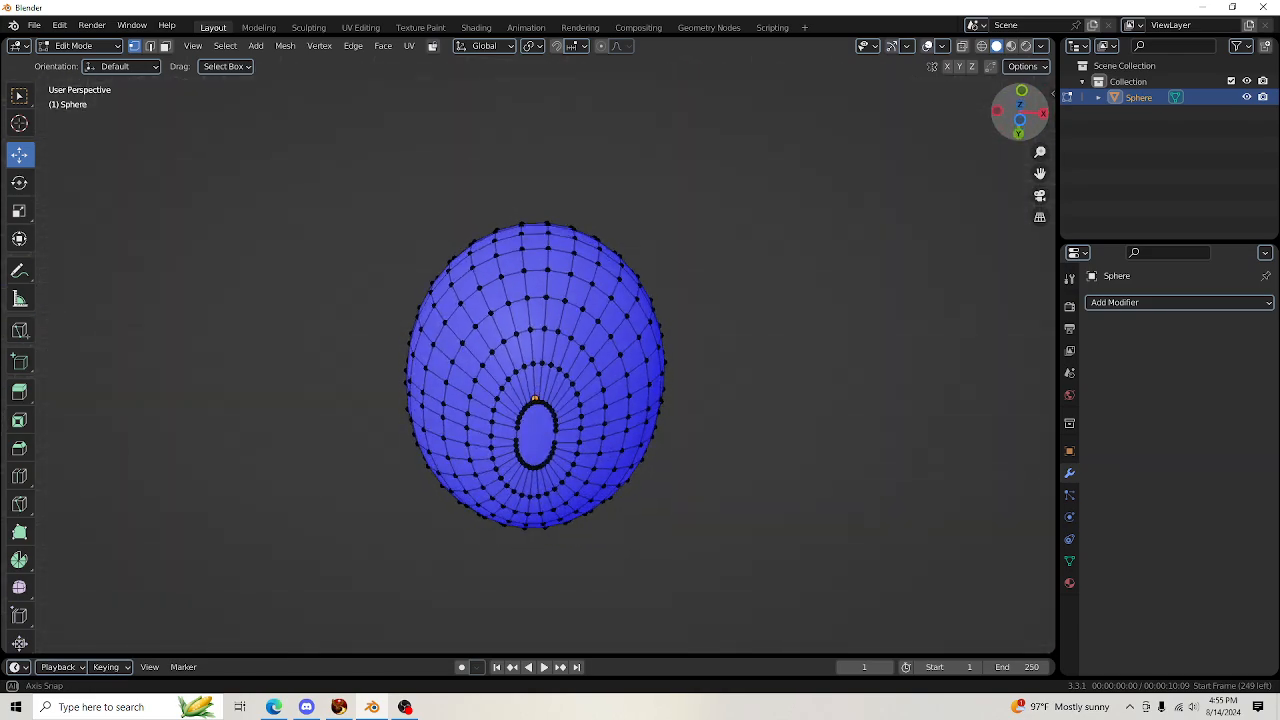
drag(888, 175, 894, 220)
scroll(590, 358, up, 3)
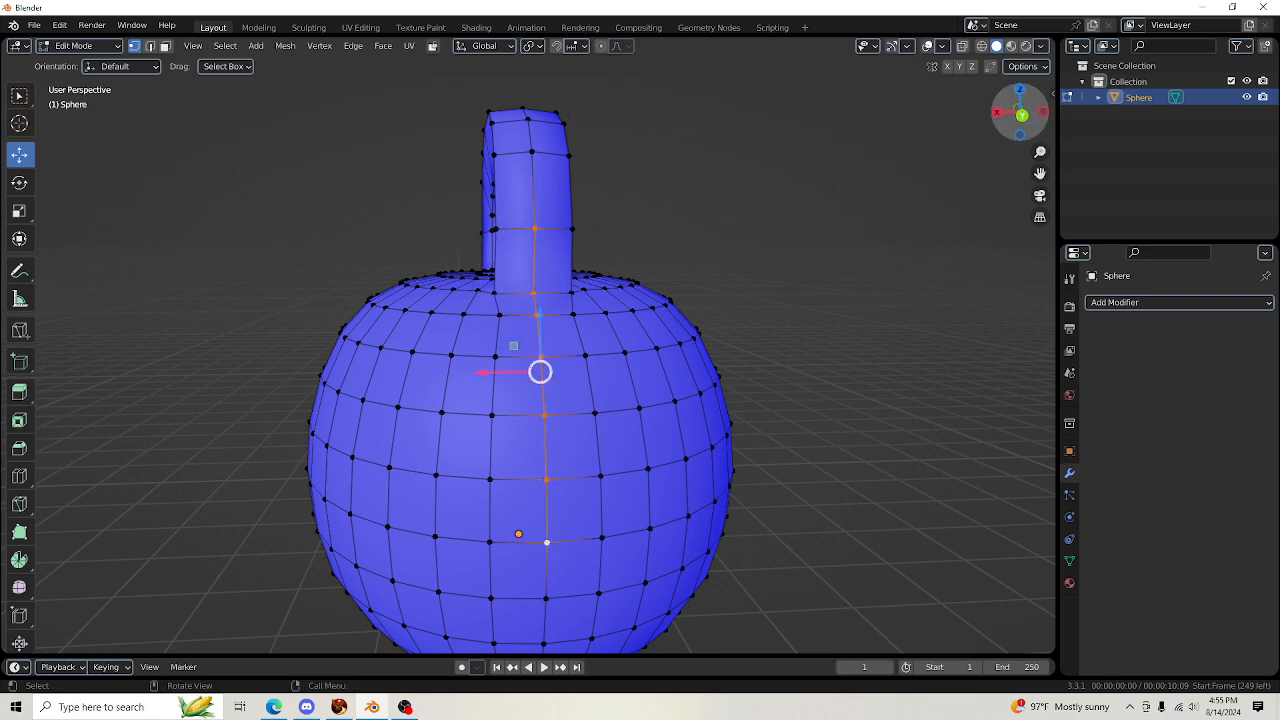
Extend the vertex selection over the handle's top and down the outer centre line to its opposite base
drag(1020, 112, 943, 151)
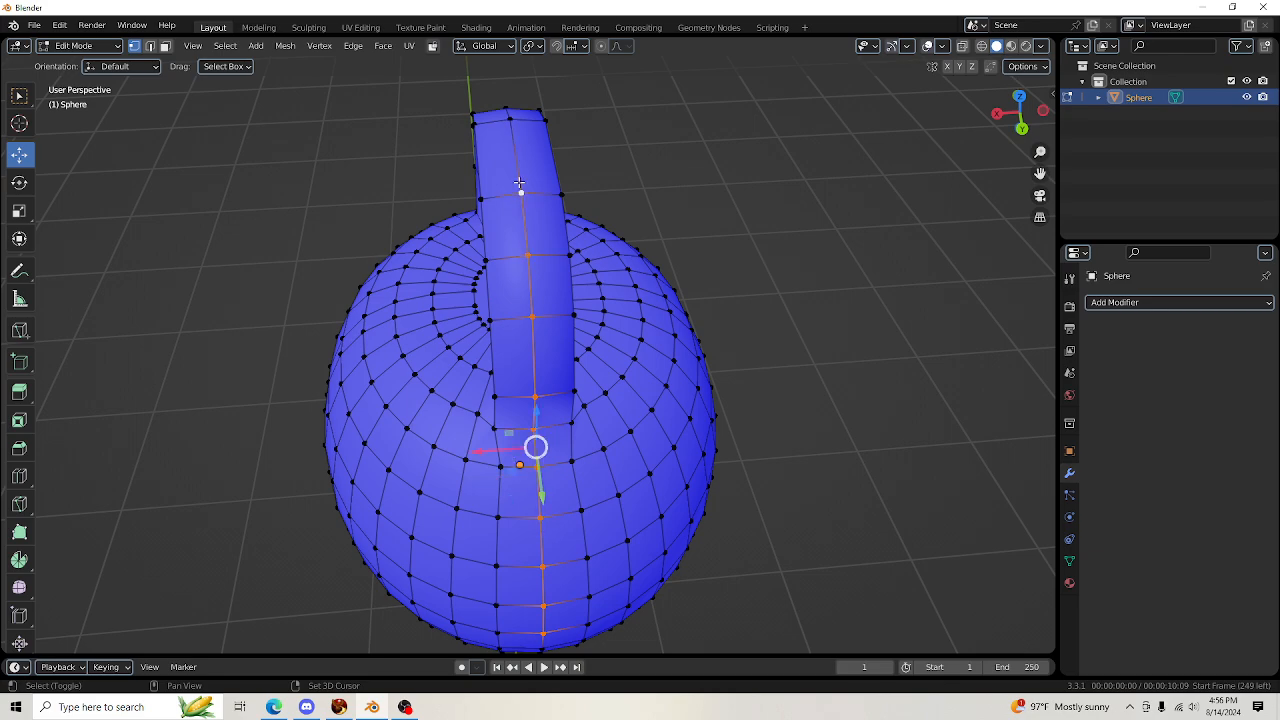
drag(1020, 112, 745, 42)
shift+click(533, 230)
shift+click(529, 290)
shift+click(530, 371)
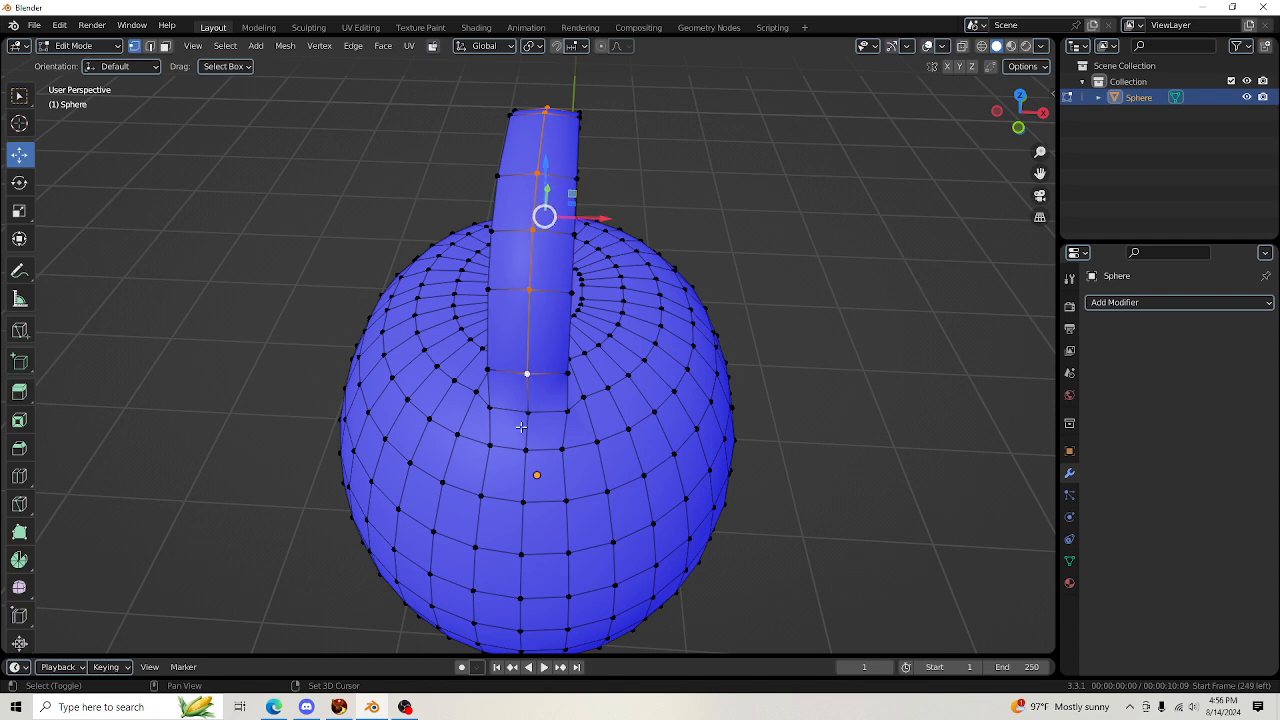
shift+click(529, 411)
shift+click(526, 441)
Extend the vertex selection from the handle's base down the body's centre line to the lower rows
drag(1020, 112, 1010, 131)
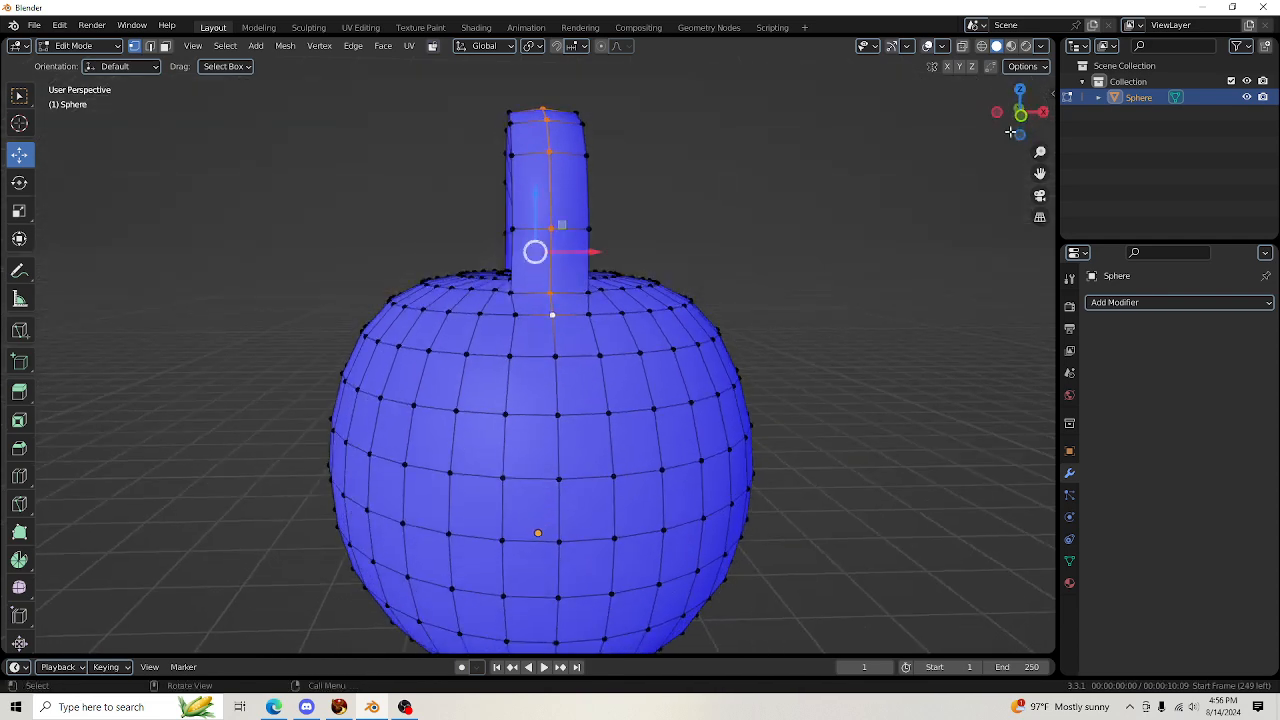
shift+click(555, 358)
shift+click(558, 416)
shift+click(560, 465)
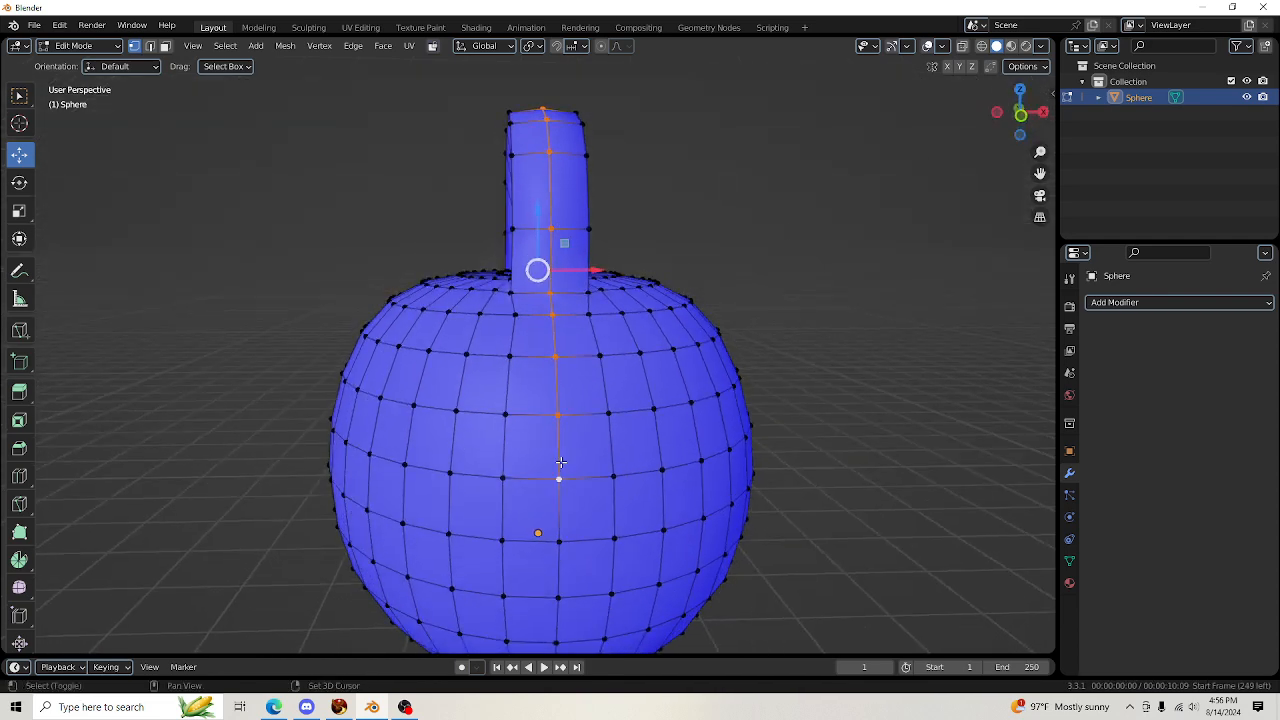
shift+click(563, 542)
scroll(852, 403, down, 1)
drag(1035, 174, 1032, 22)
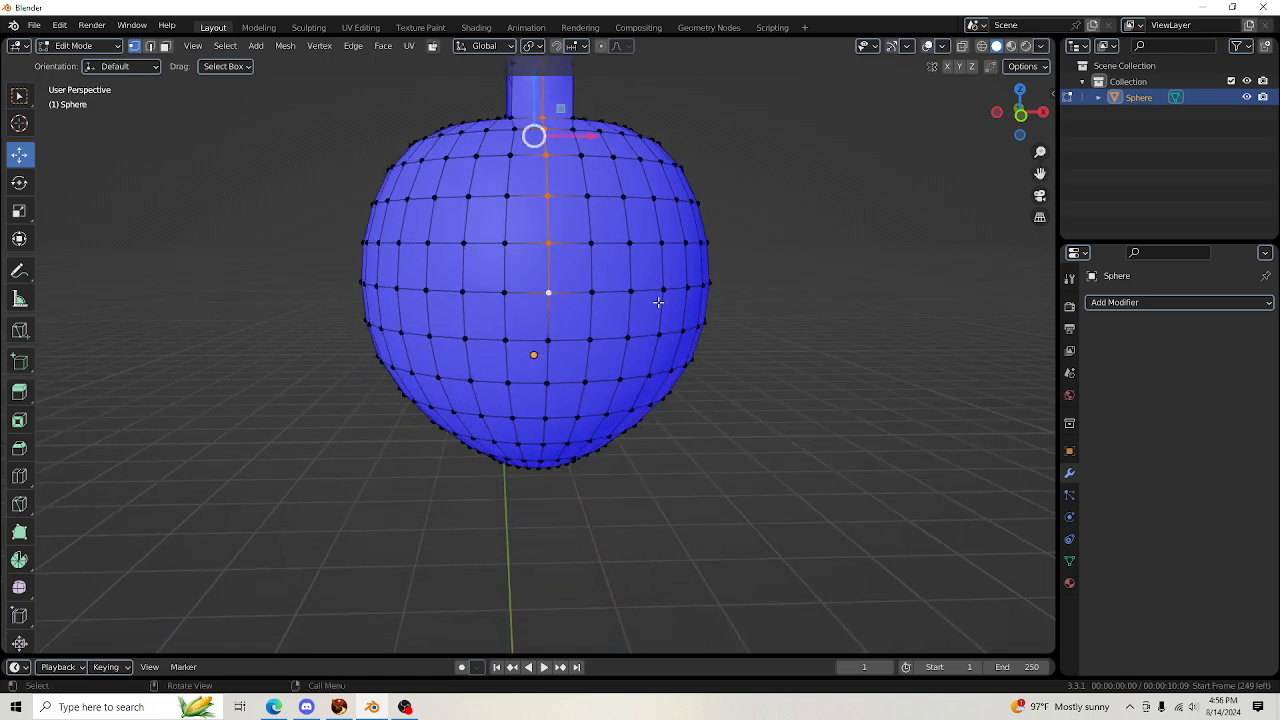
shift+click(549, 341)
shift+click(546, 383)
shift+click(545, 418)
shift+click(543, 444)
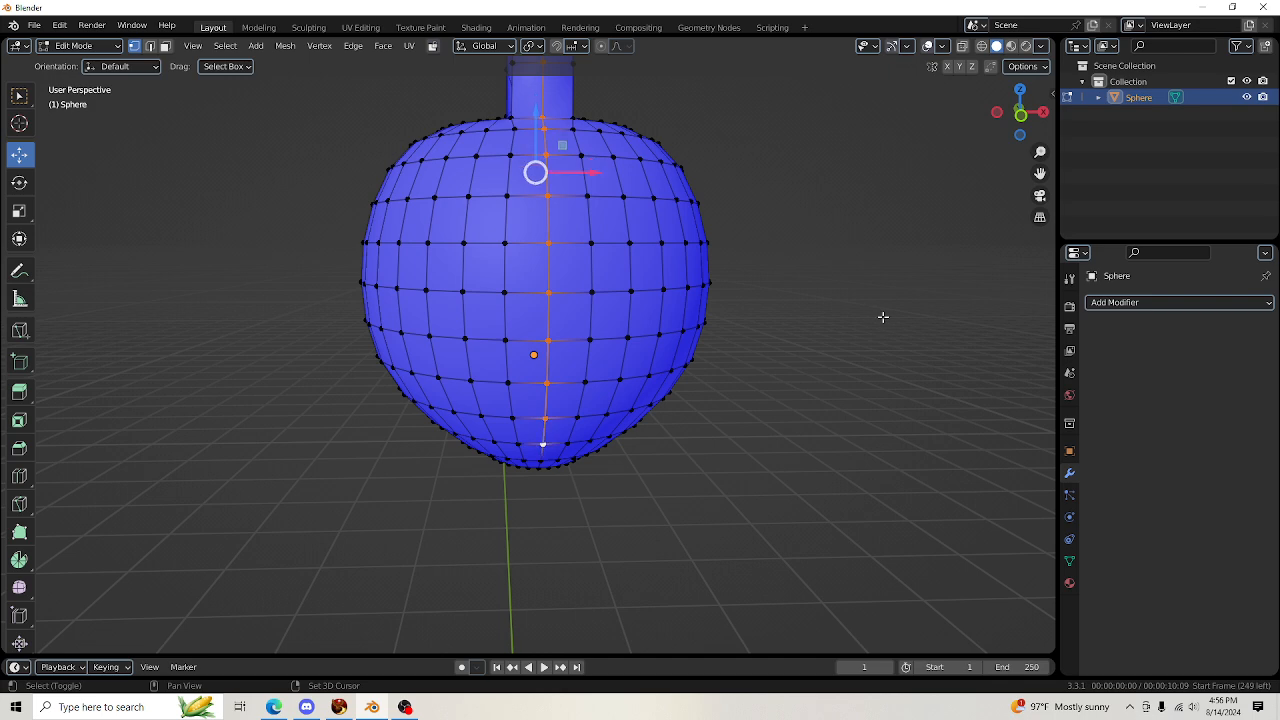
Continue the centre-line selection across the kettlebell's underside to the rim of the flat base
drag(1024, 144, 1016, 40)
scroll(632, 208, up, 3)
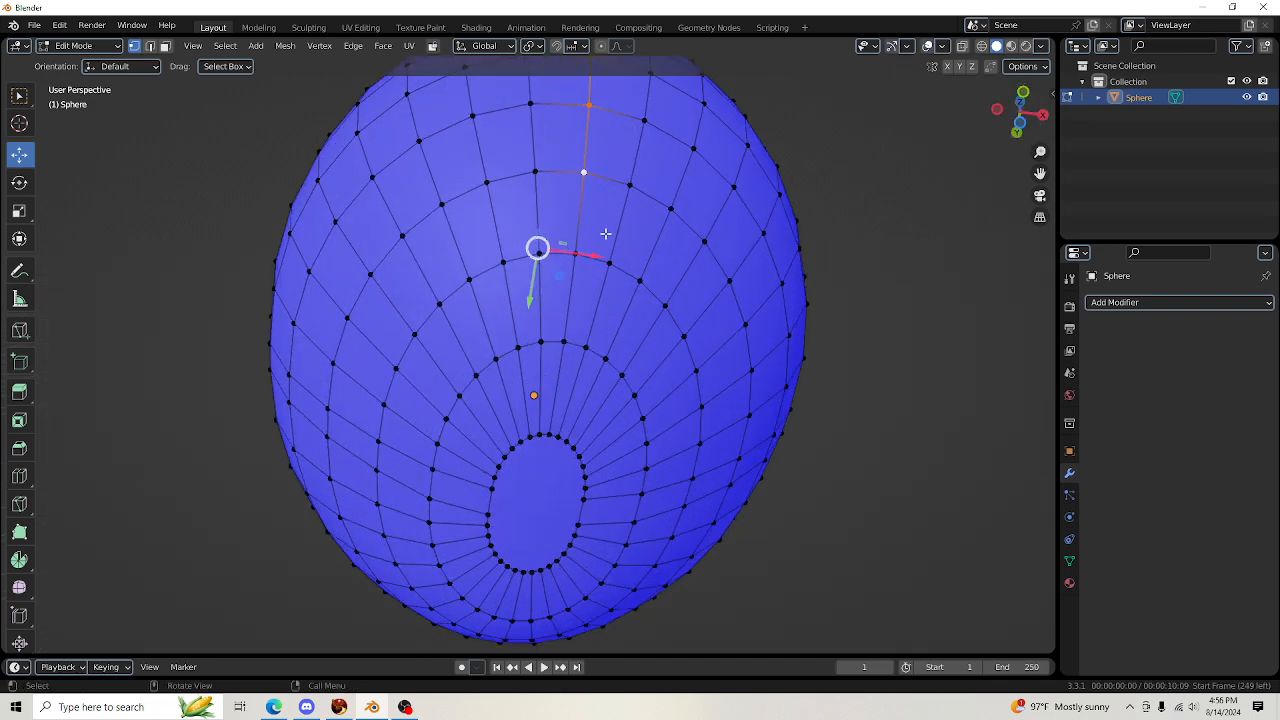
shift+click(576, 255)
shift+click(565, 343)
shift+click(549, 435)
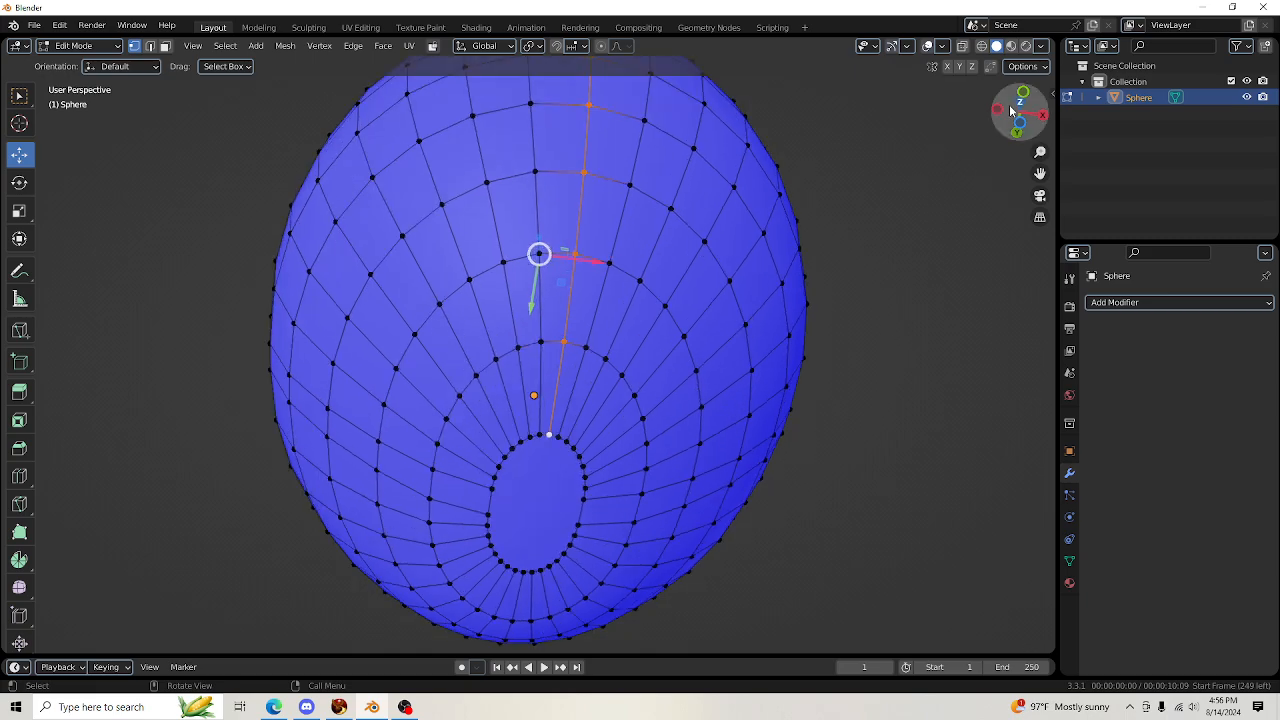
Extend the centre-line selection down the opposite side of the body to the flat base's rim
drag(1012, 111, 1270, 210)
shift+click(698, 463)
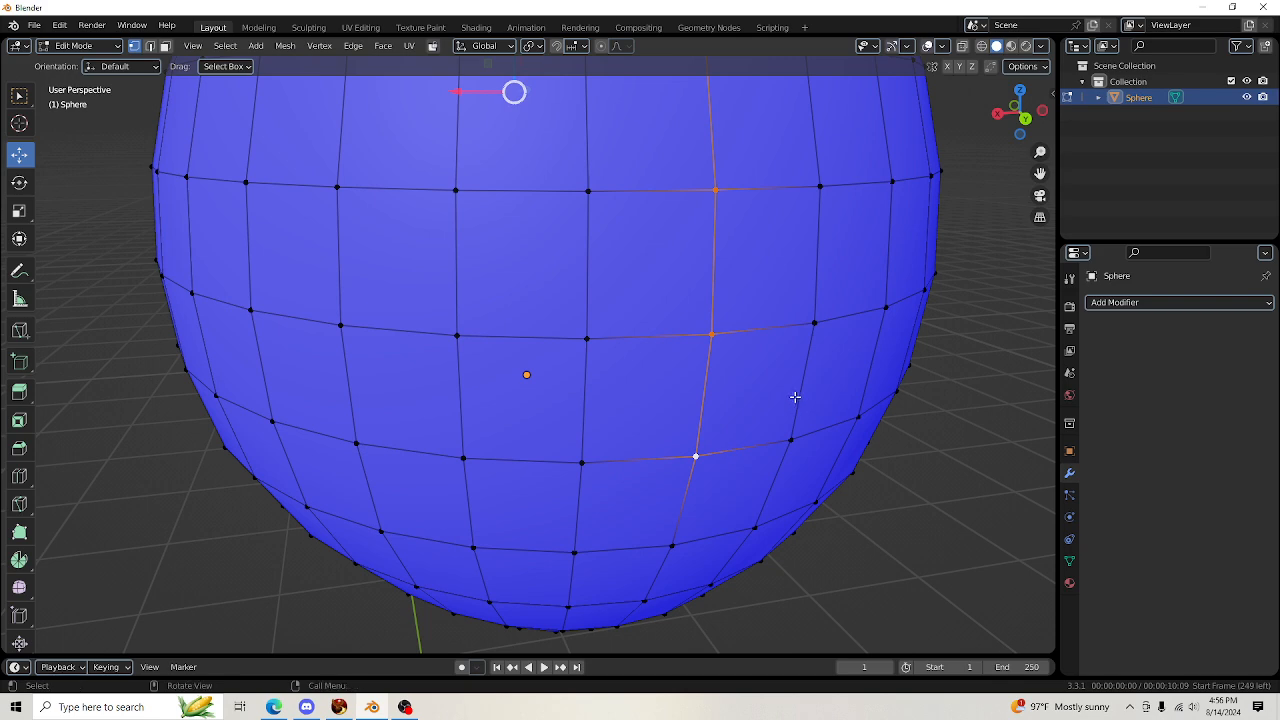
scroll(794, 397, down, 3)
drag(1009, 131, 990, 40)
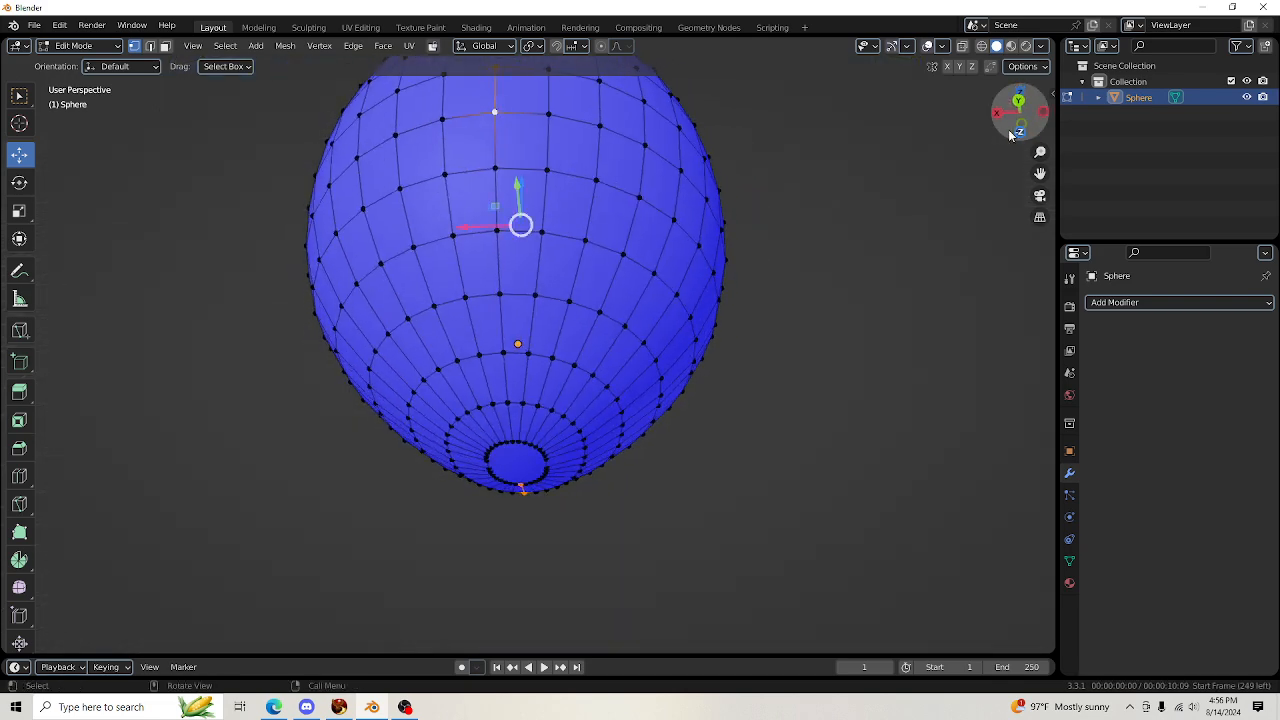
shift+click(495, 168)
shift+click(499, 294)
shift+click(503, 355)
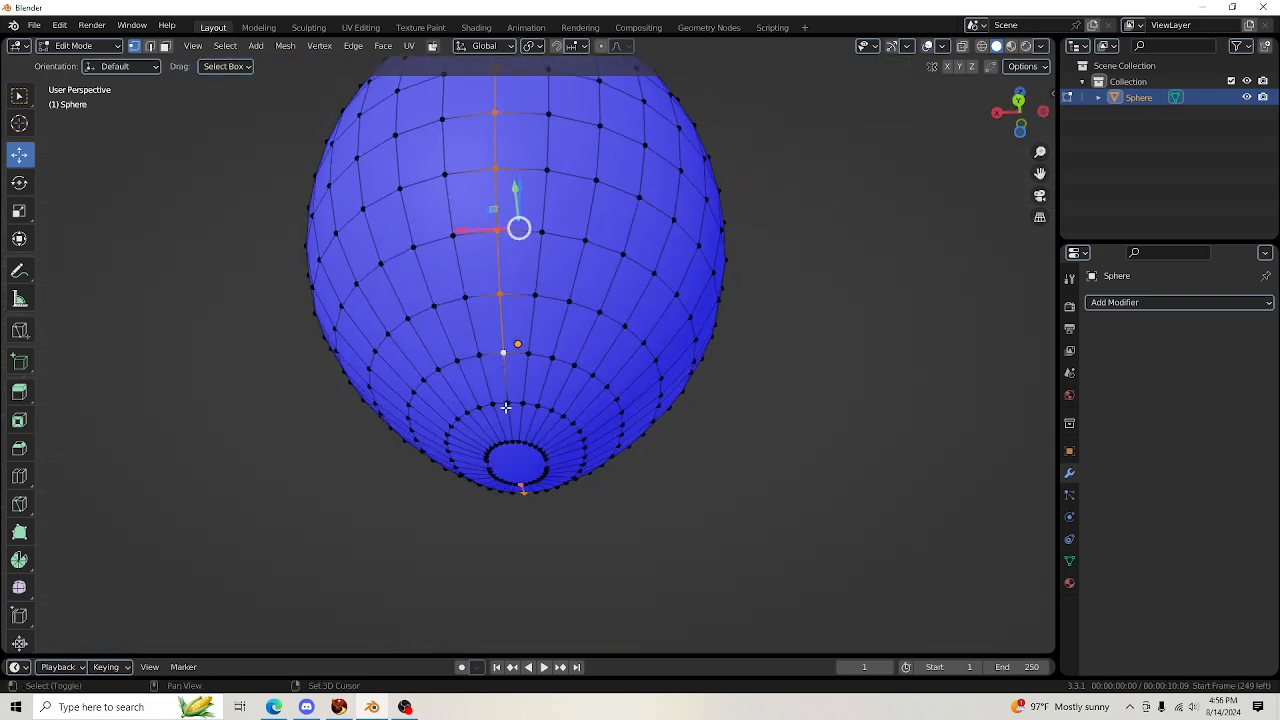
shift+click(507, 404)
scroll(507, 455, up, 4)
shift+click(498, 538)
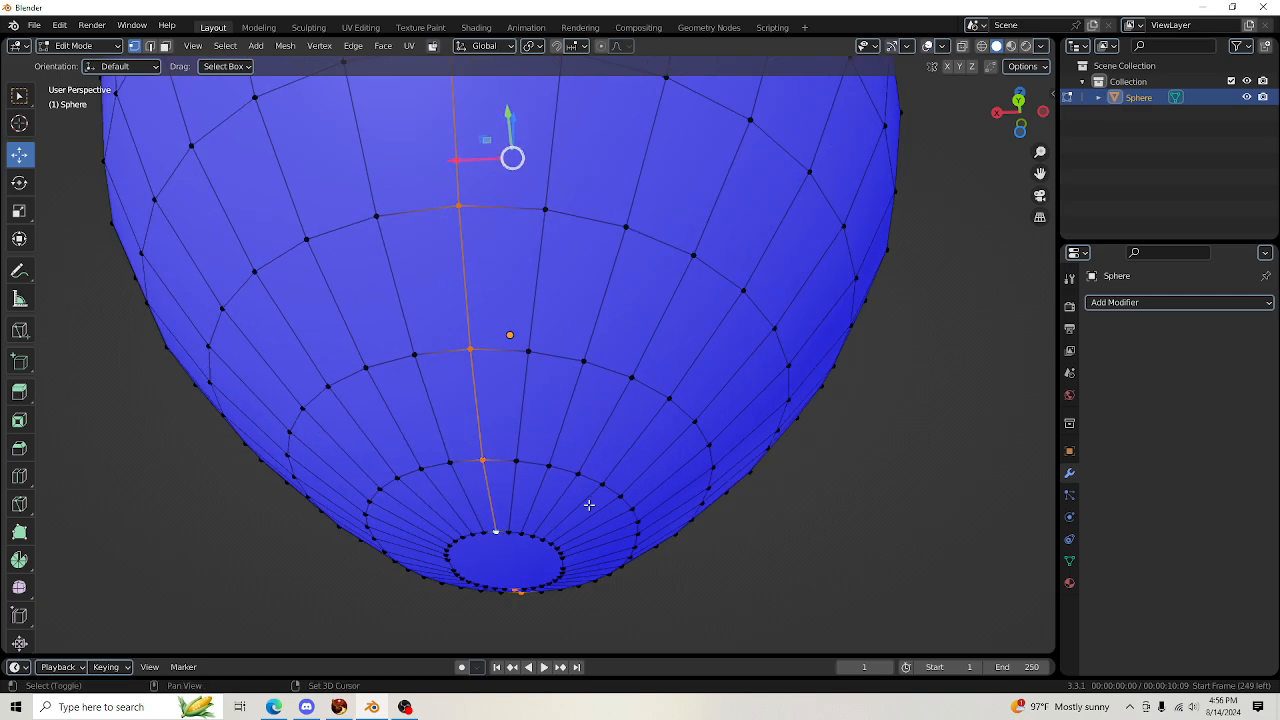
Mark the selected centre line as a UV seam and clear the selection
scroll(498, 540, down, 3)
drag(1019, 102, 1011, 121)
scroll(710, 265, down, 3)
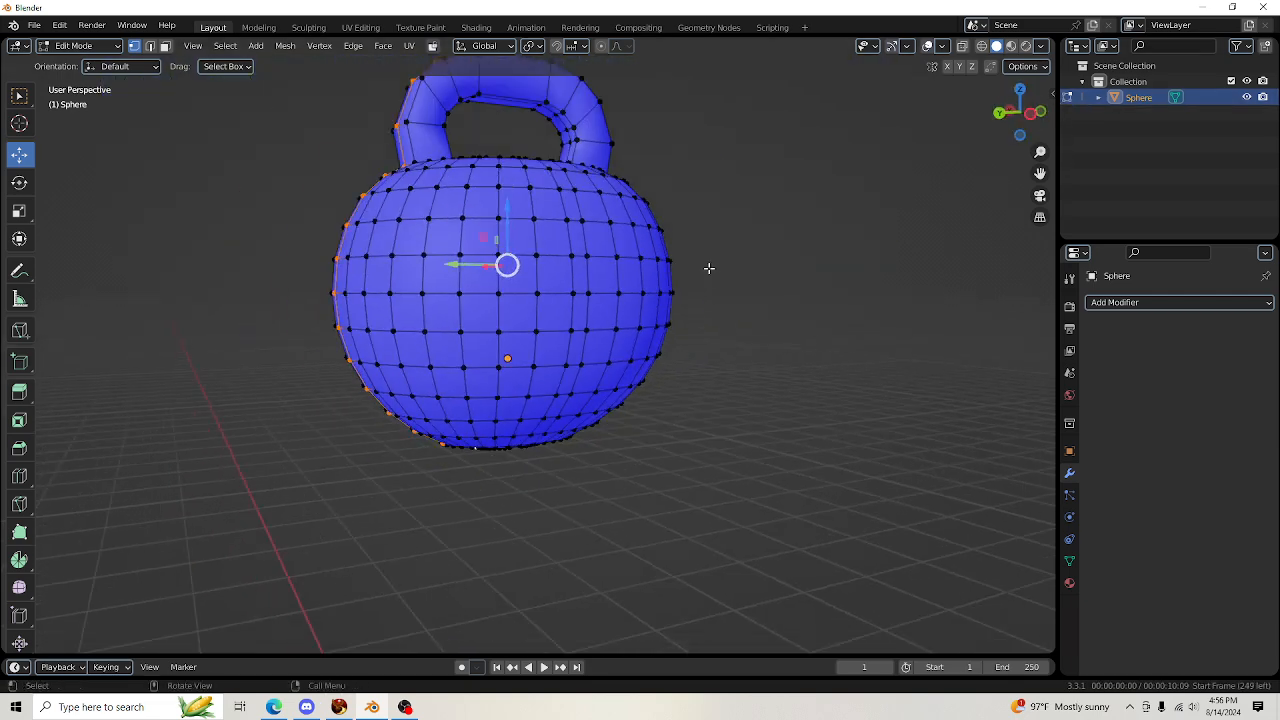
key(u)
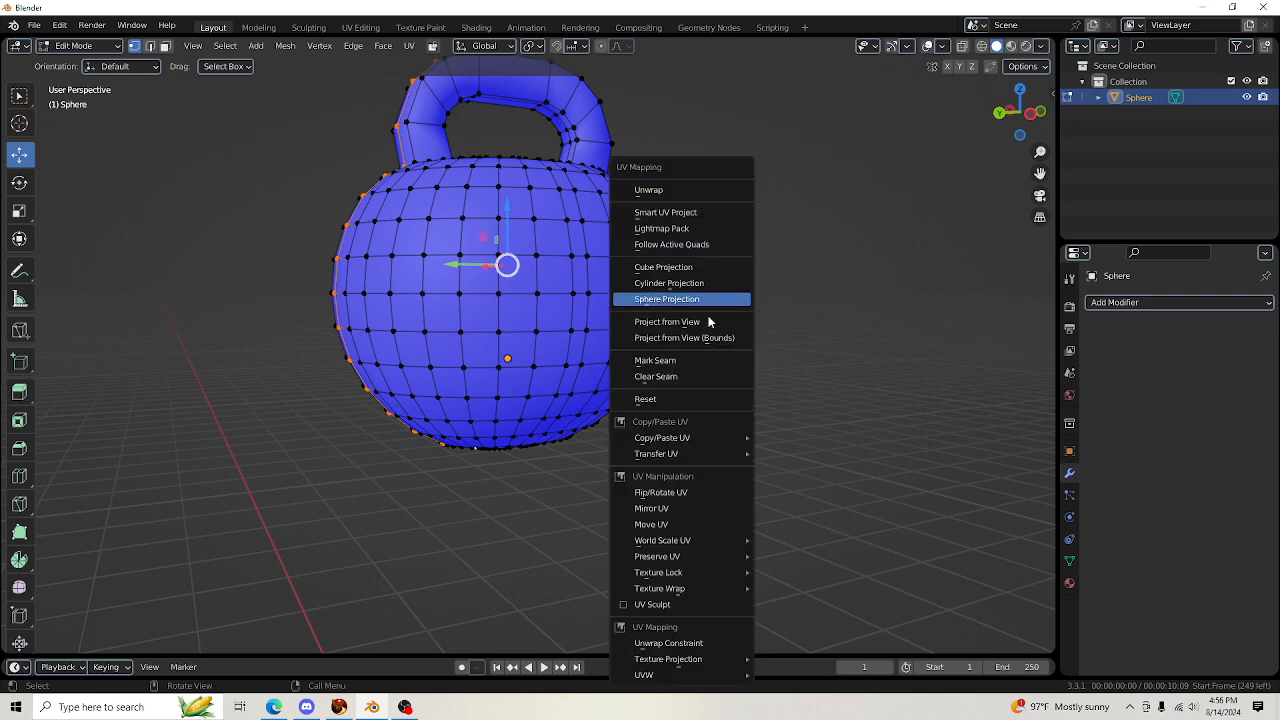
click(672, 361)
drag(1019, 112, 1054, 112)
click(854, 223)
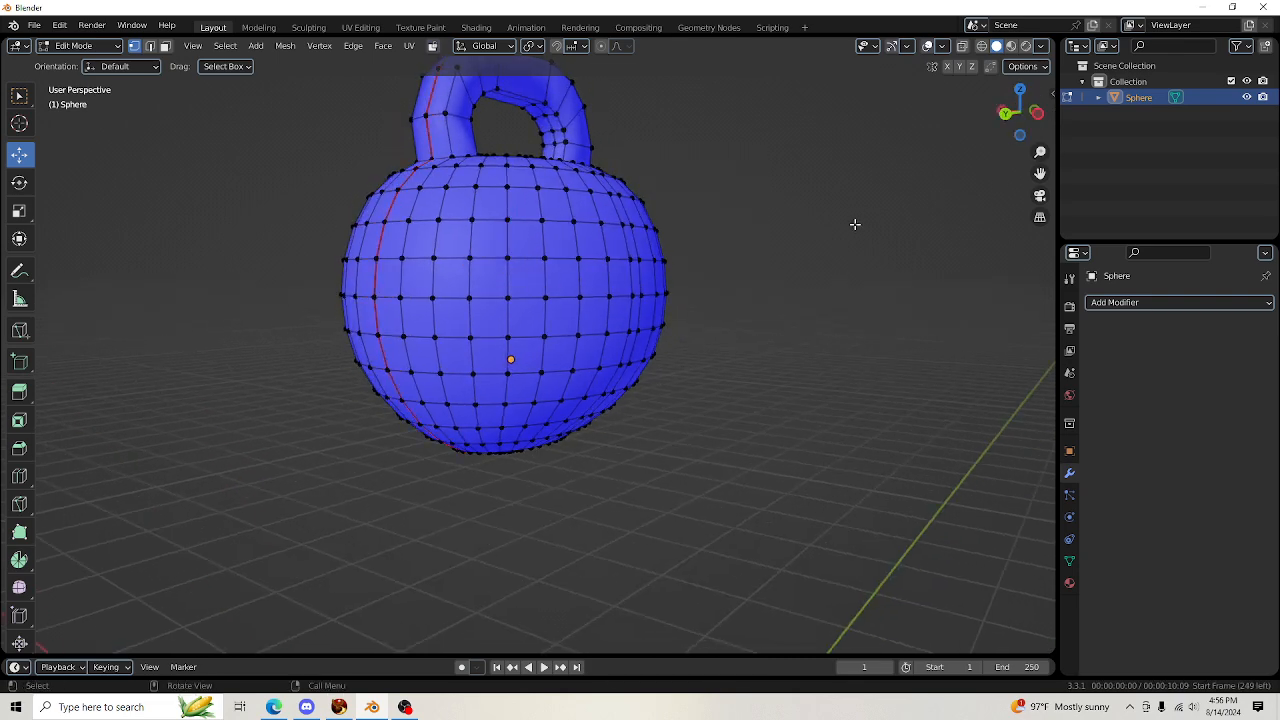
Switch the kettlebell to Object Mode and back to Edit Mode
scroll(903, 225, down, 1)
click(42, 49)
click(66, 64)
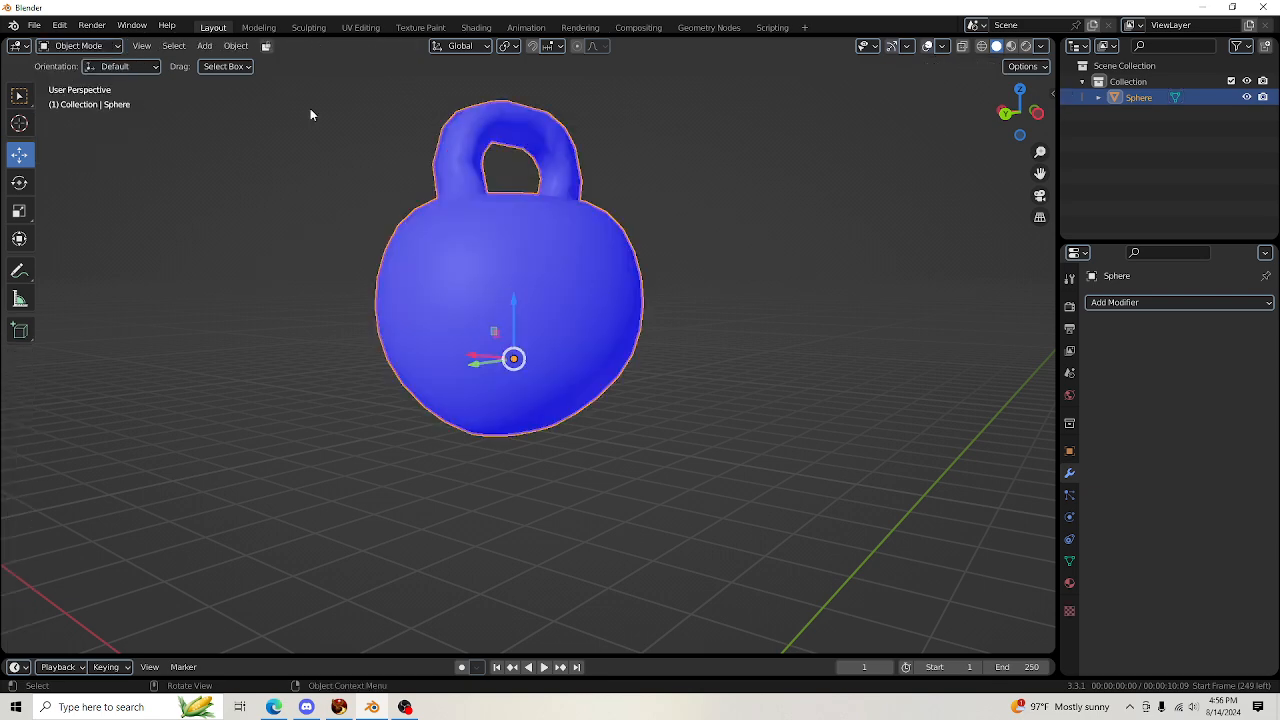
click(80, 46)
click(78, 80)
Select the entire kettlebell mesh and unwrap it along the marked seam
drag(1006, 110, 744, 175)
scroll(602, 212, down, 3)
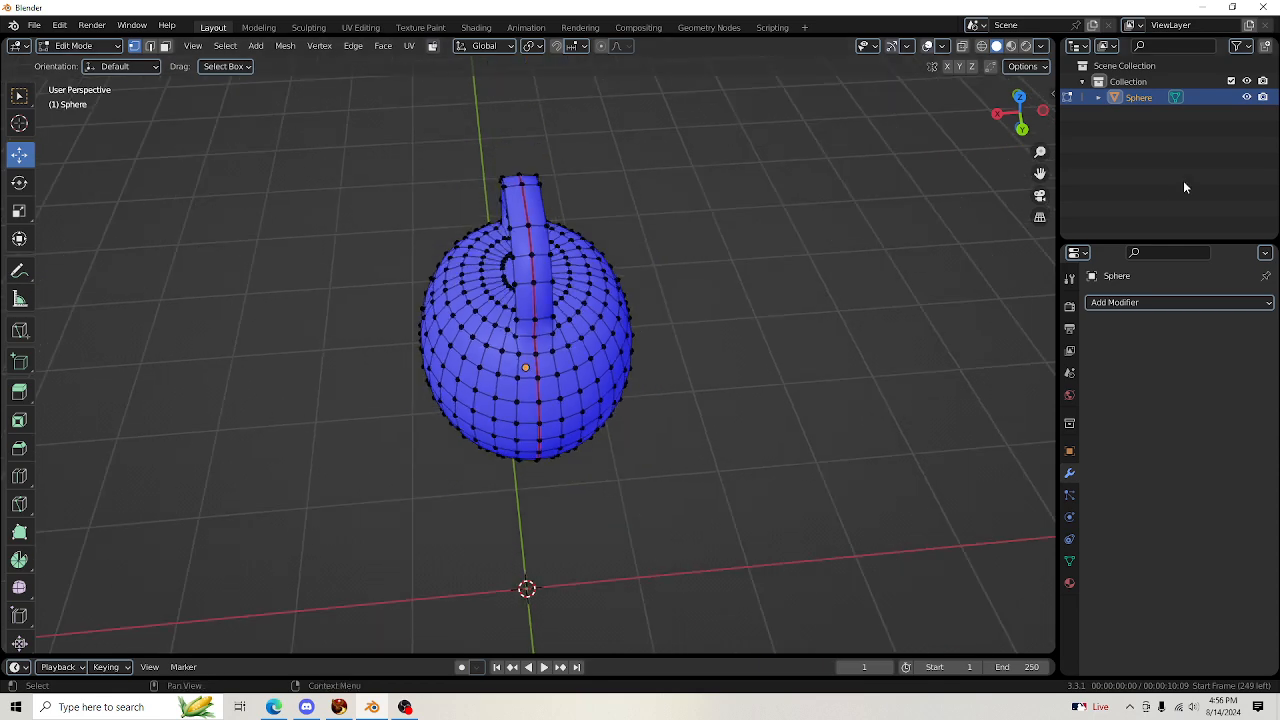
drag(1040, 173, 1103, 210)
drag(1003, 126, 1200, 28)
drag(1040, 173, 919, 256)
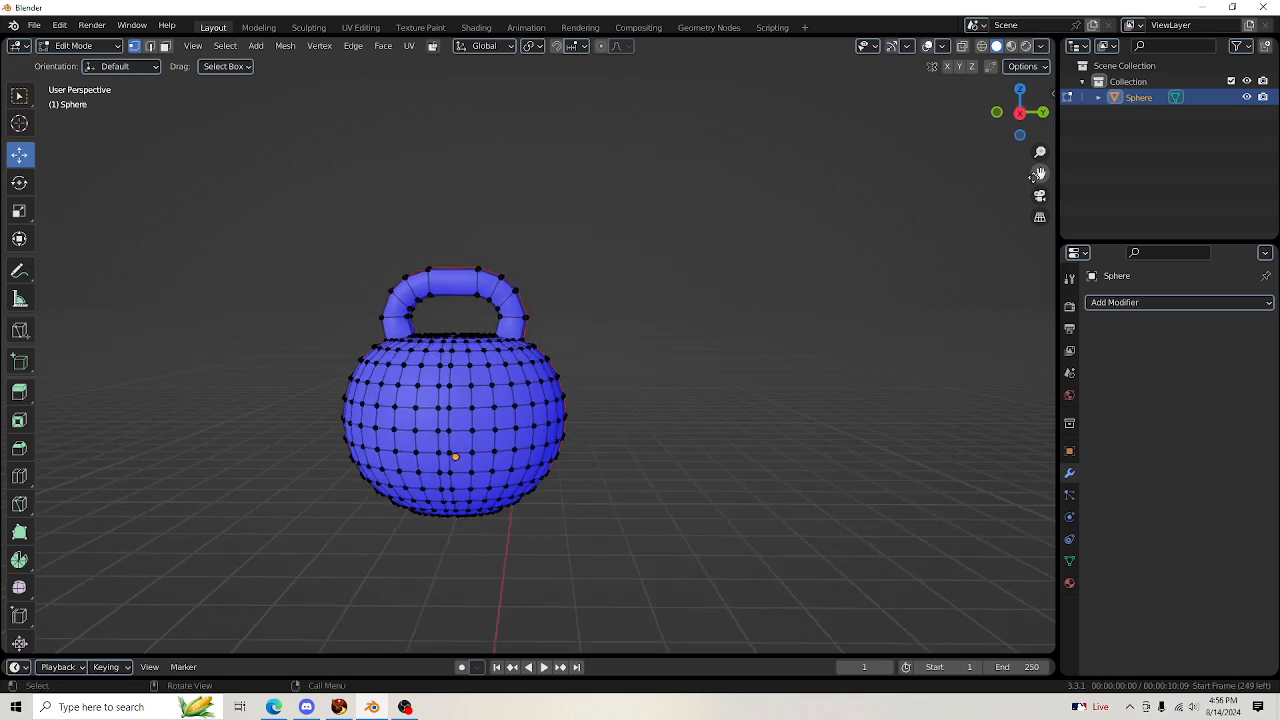
scroll(739, 266, up, 2)
key(a)
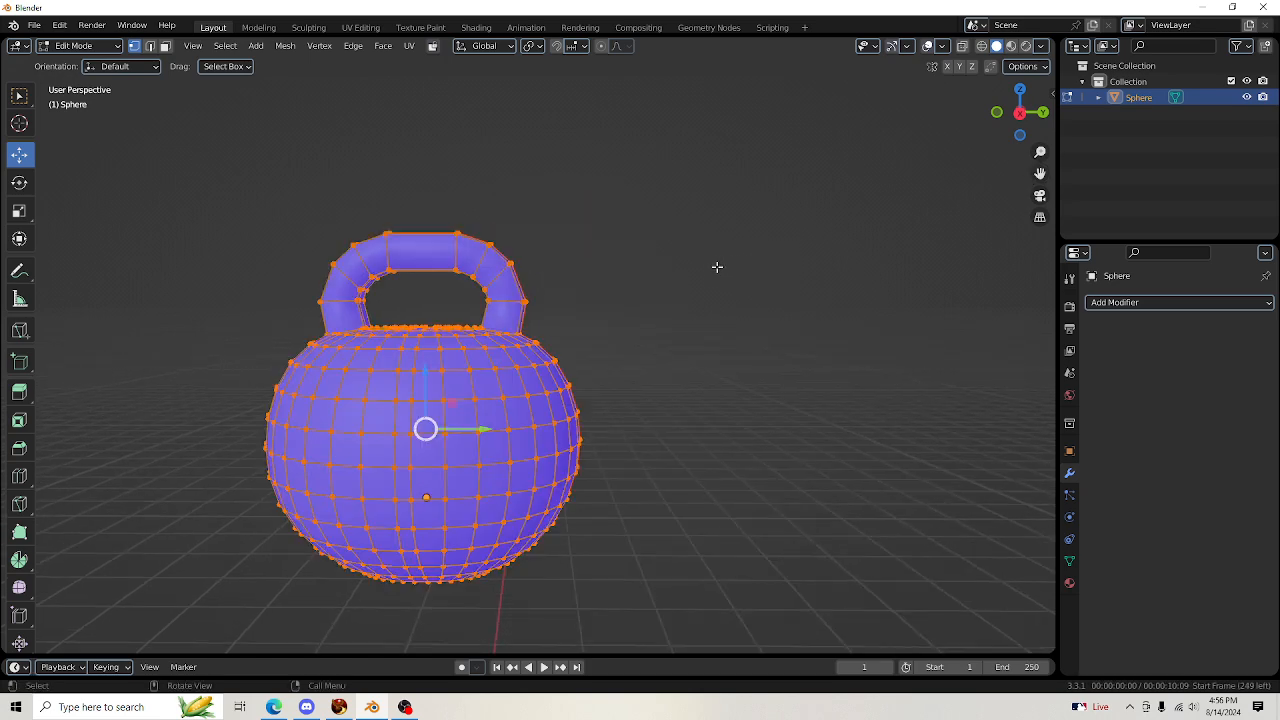
key(u)
click(650, 96)
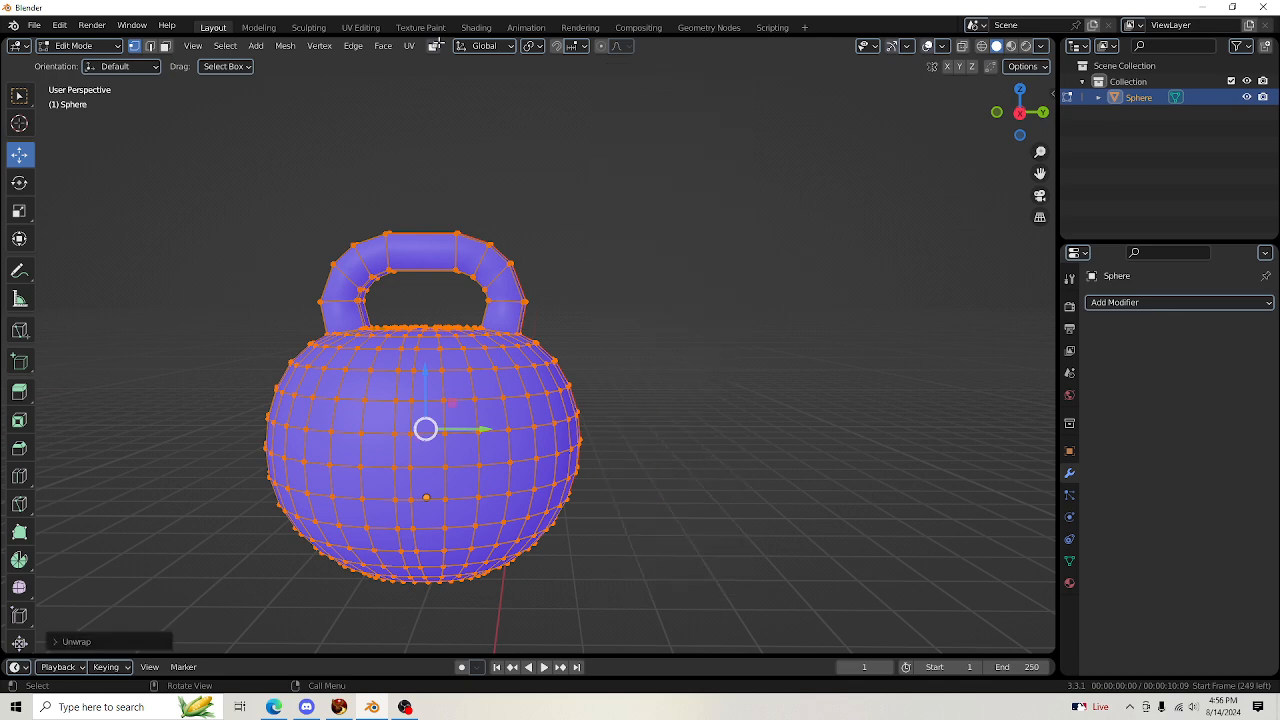
Open the UV Editing workspace and scale down the whole UV island within the UV square
click(360, 27)
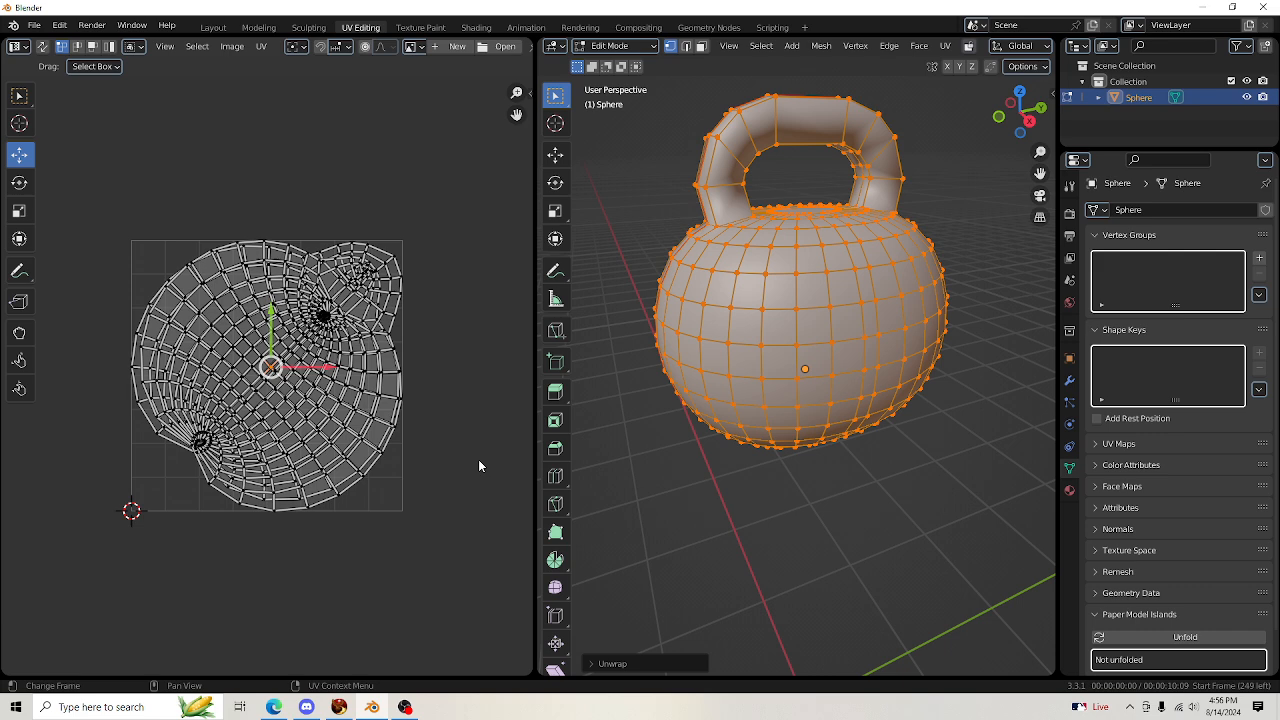
key(a)
key(s)
click(434, 448)
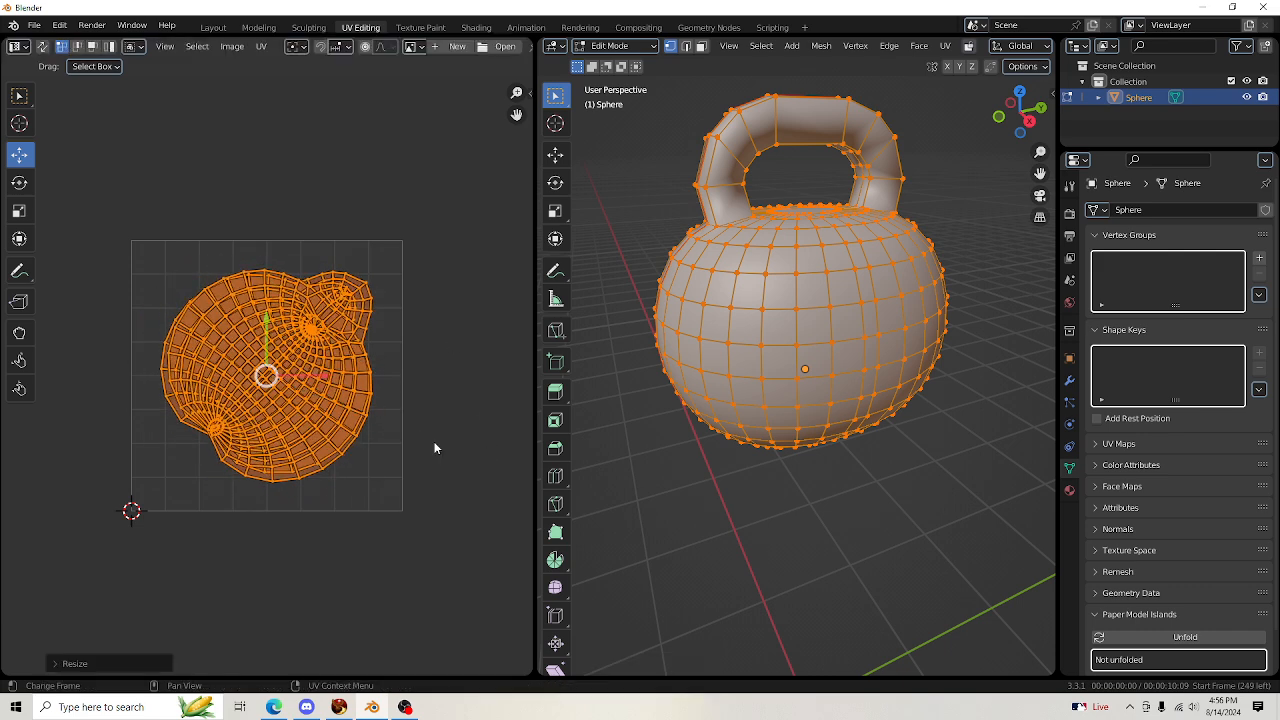
Toggle UV Sync Selection on and off, and clear the UV selection
drag(1028, 106, 1010, 140)
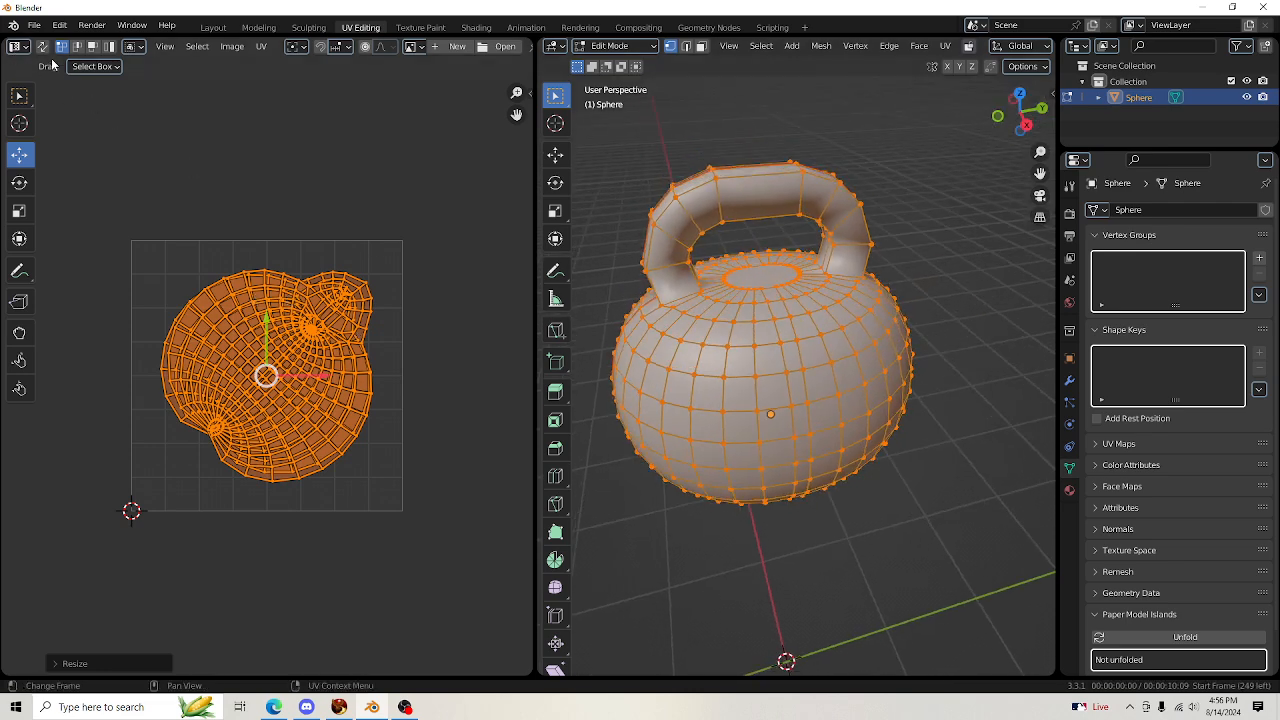
click(43, 50)
click(44, 55)
click(251, 150)
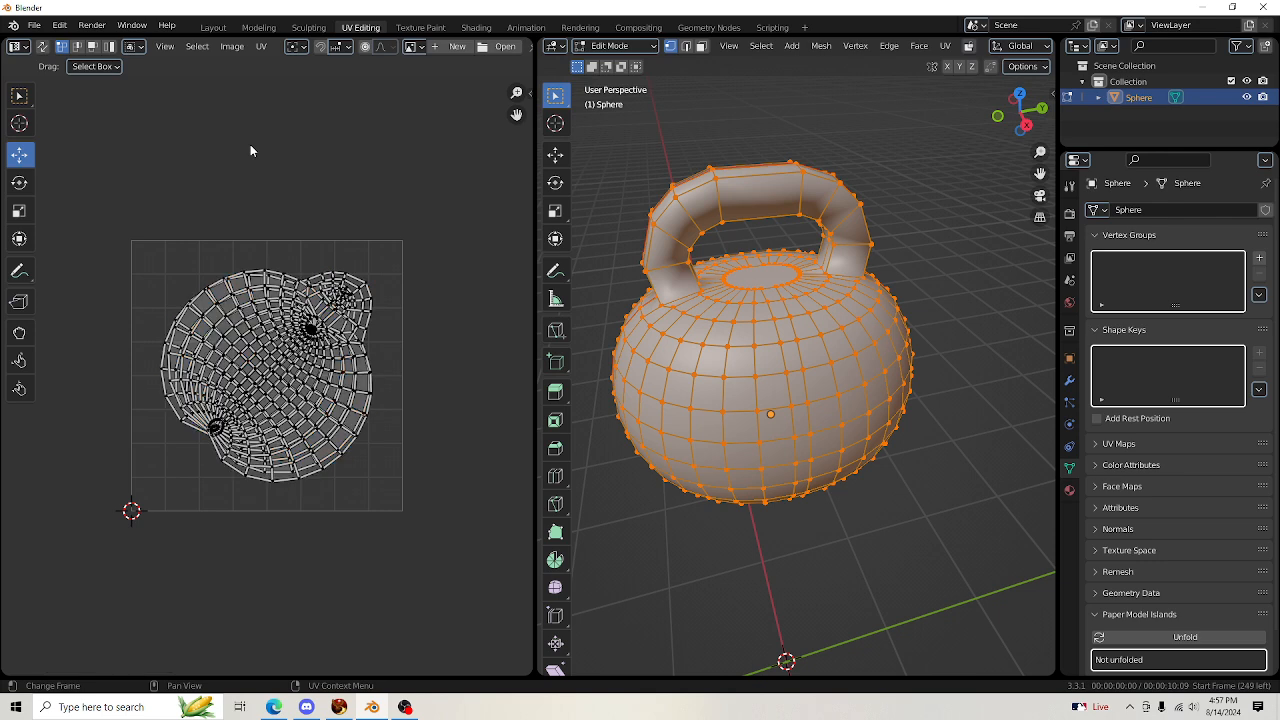
Reselect the whole mesh and circle-select the UVs of the island's small upper lobe
click(698, 118)
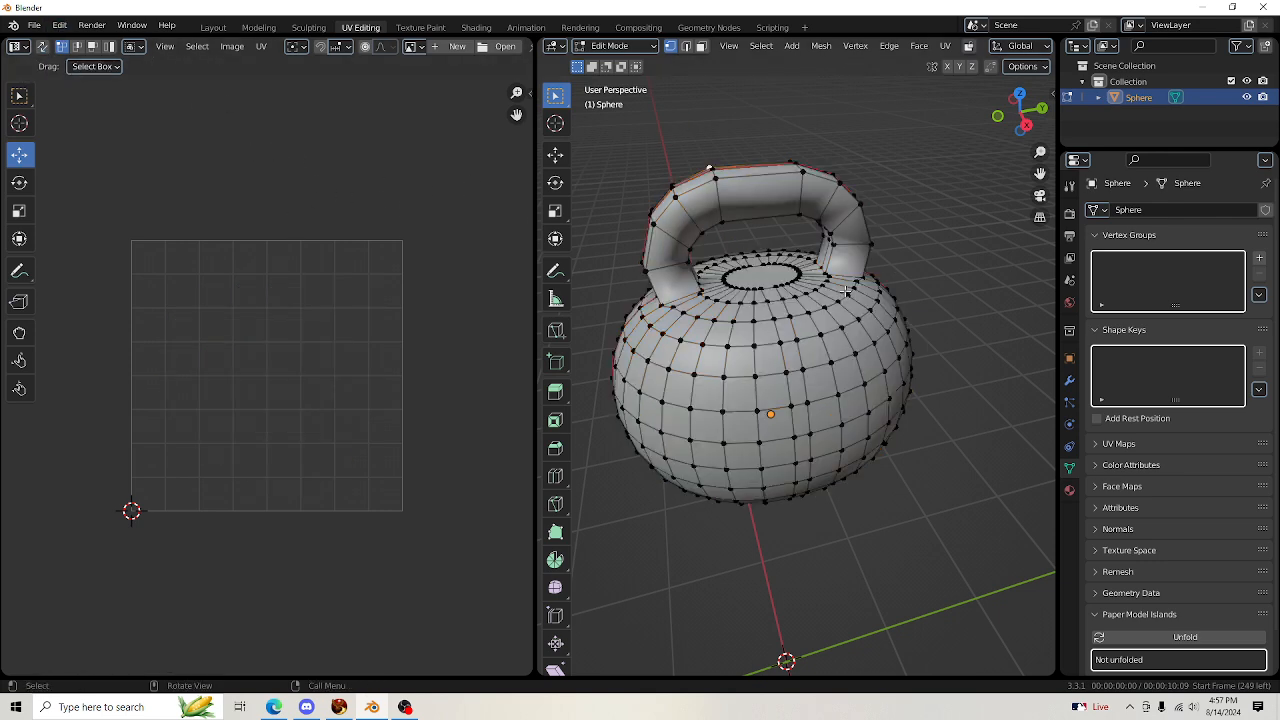
key(a)
click(357, 268)
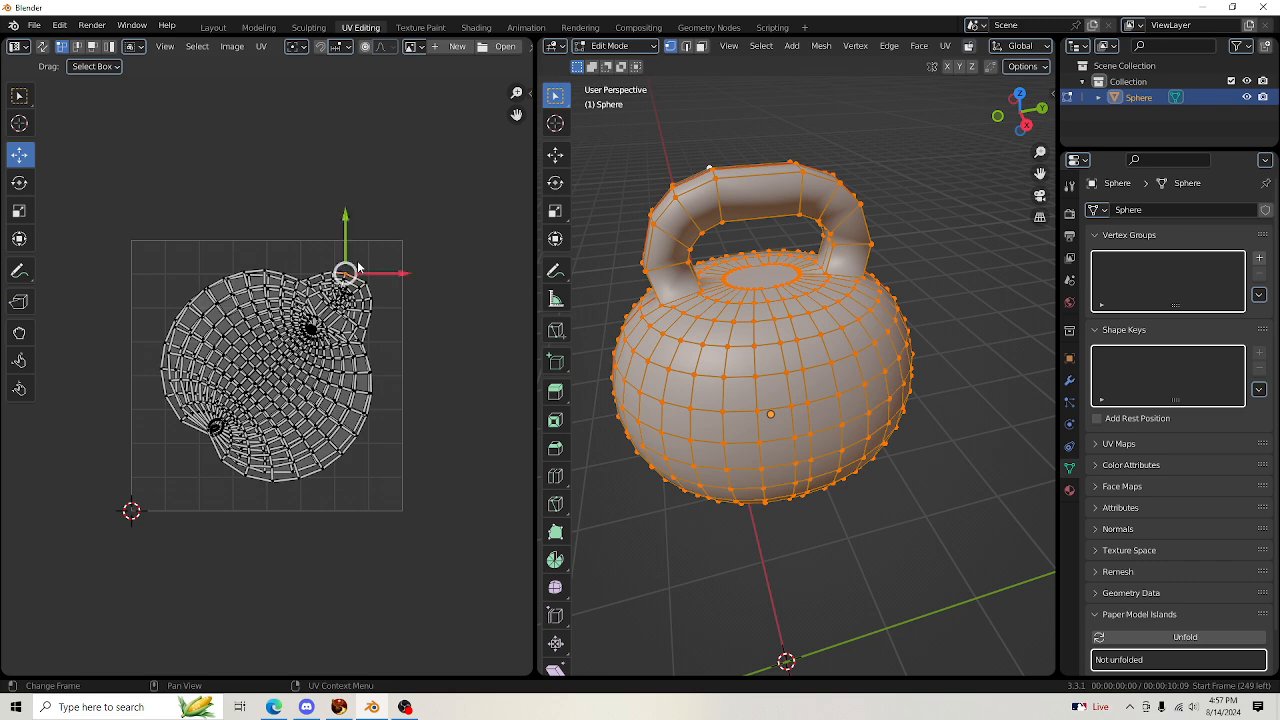
key(c)
mouse_move(349, 284)
mouse_down()
mouse_move(345, 294)
mouse_move(380, 286)
mouse_up()
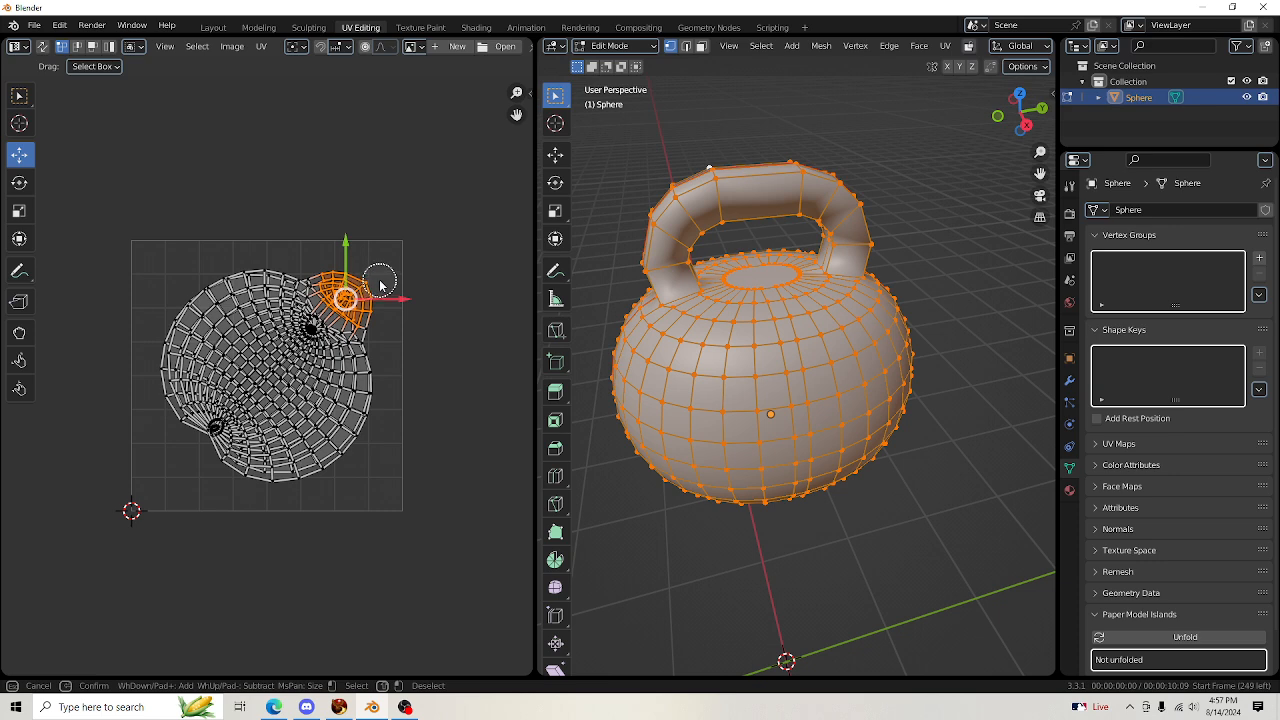
right_click(380, 286)
Circle-select the handle and upper body vertices in the 3D view and clear that selection
click(810, 149)
key(c)
mouse_move(666, 186)
mouse_down()
mouse_move(800, 236)
mouse_move(665, 288)
mouse_move(880, 295)
mouse_move(620, 318)
mouse_up()
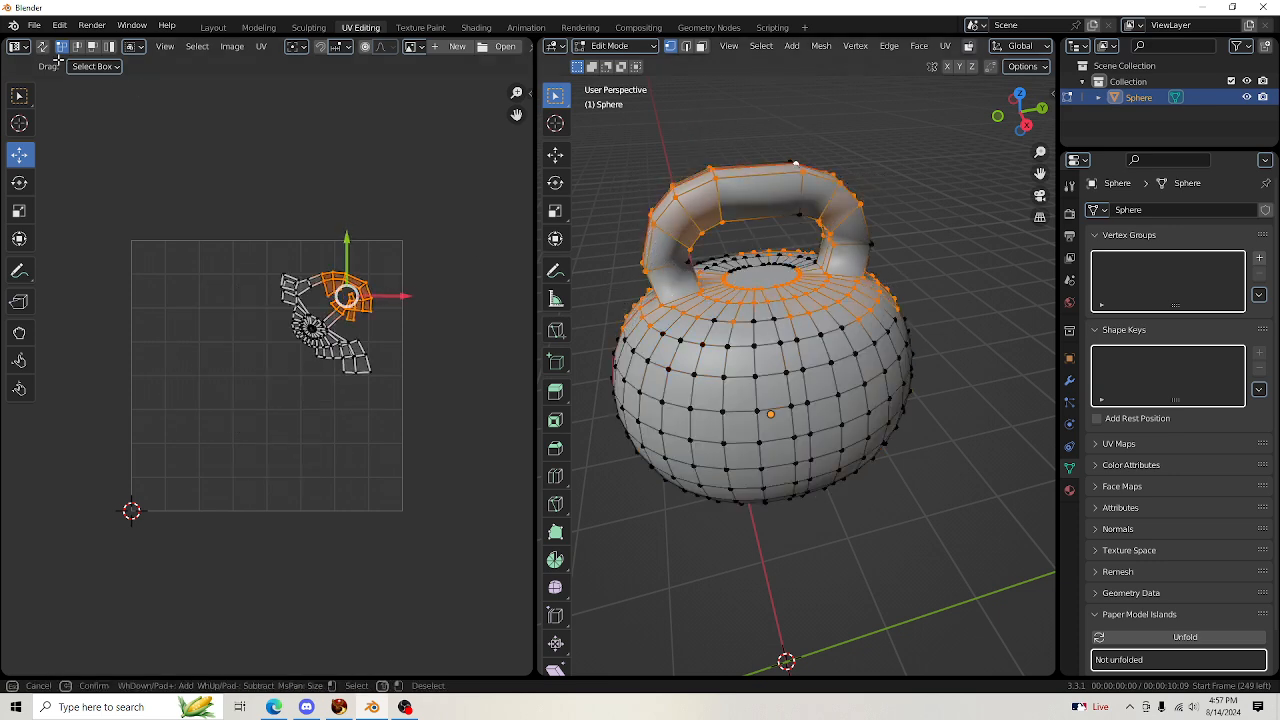
right_click(783, 256)
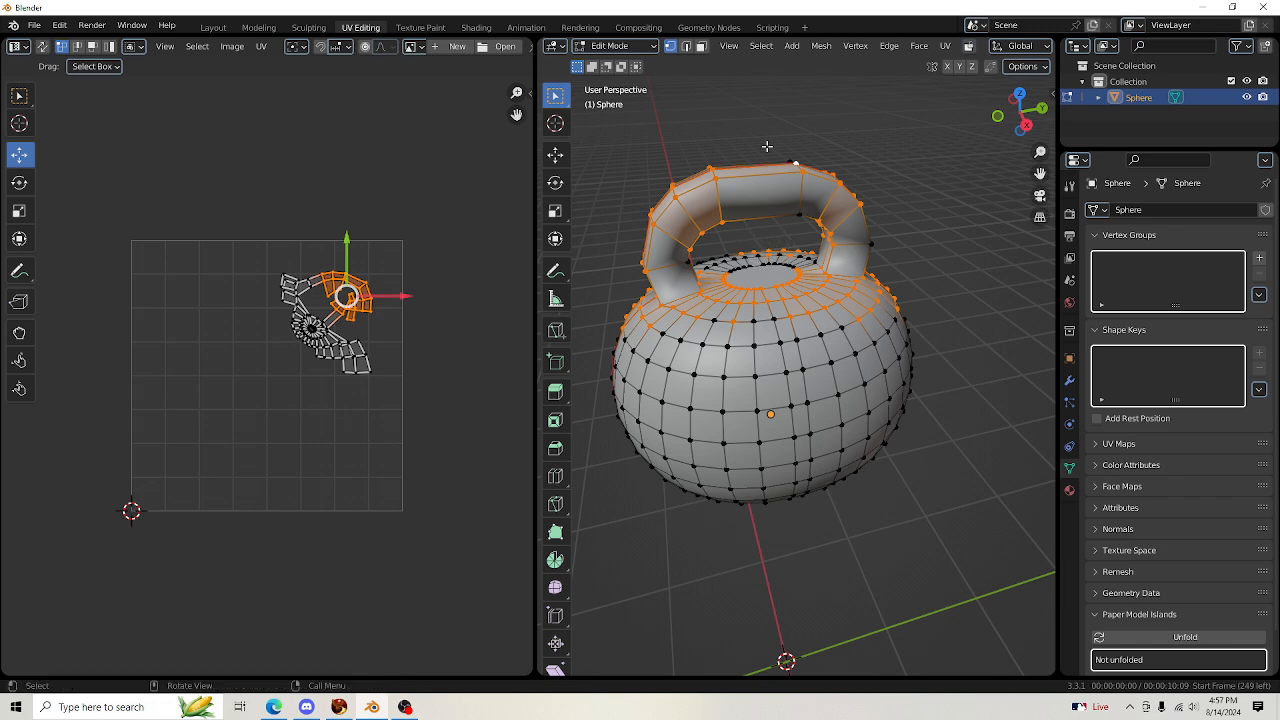
click(767, 147)
Enable UV Sync Selection and circle-select the vertices on the kettlebell's facing side, including the handle
click(42, 47)
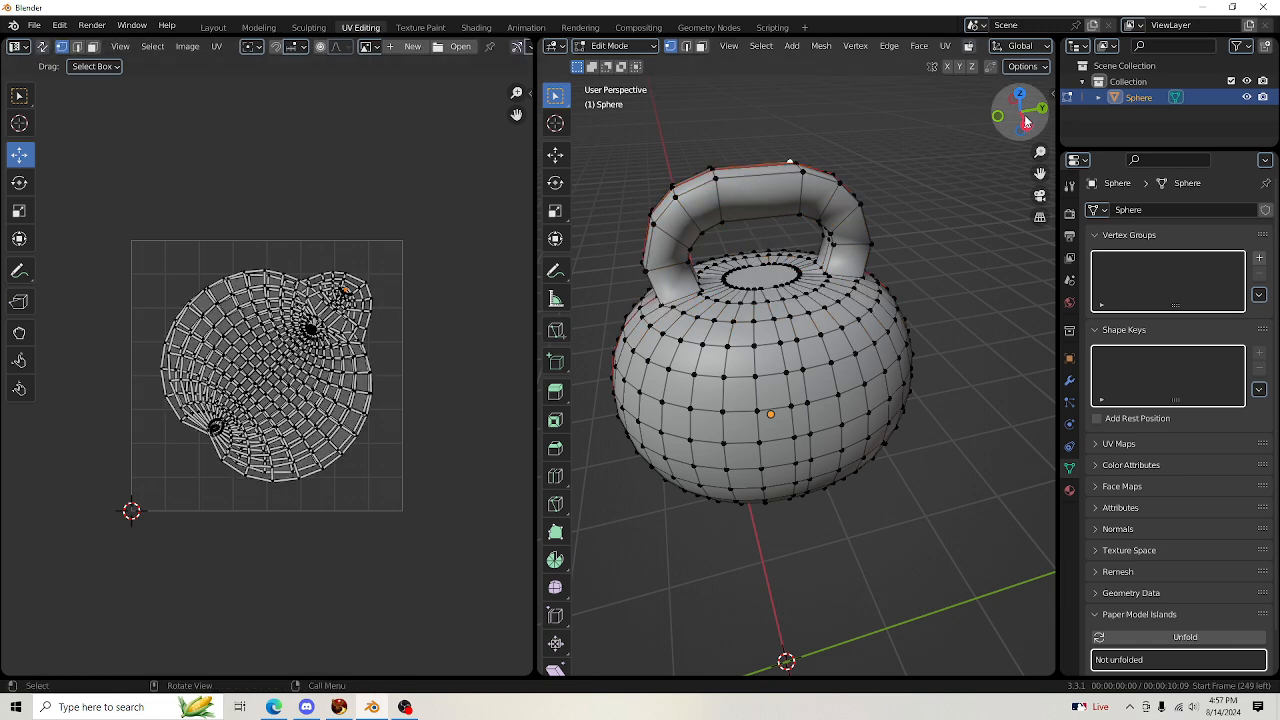
drag(1025, 124, 990, 97)
drag(1040, 174, 1108, 245)
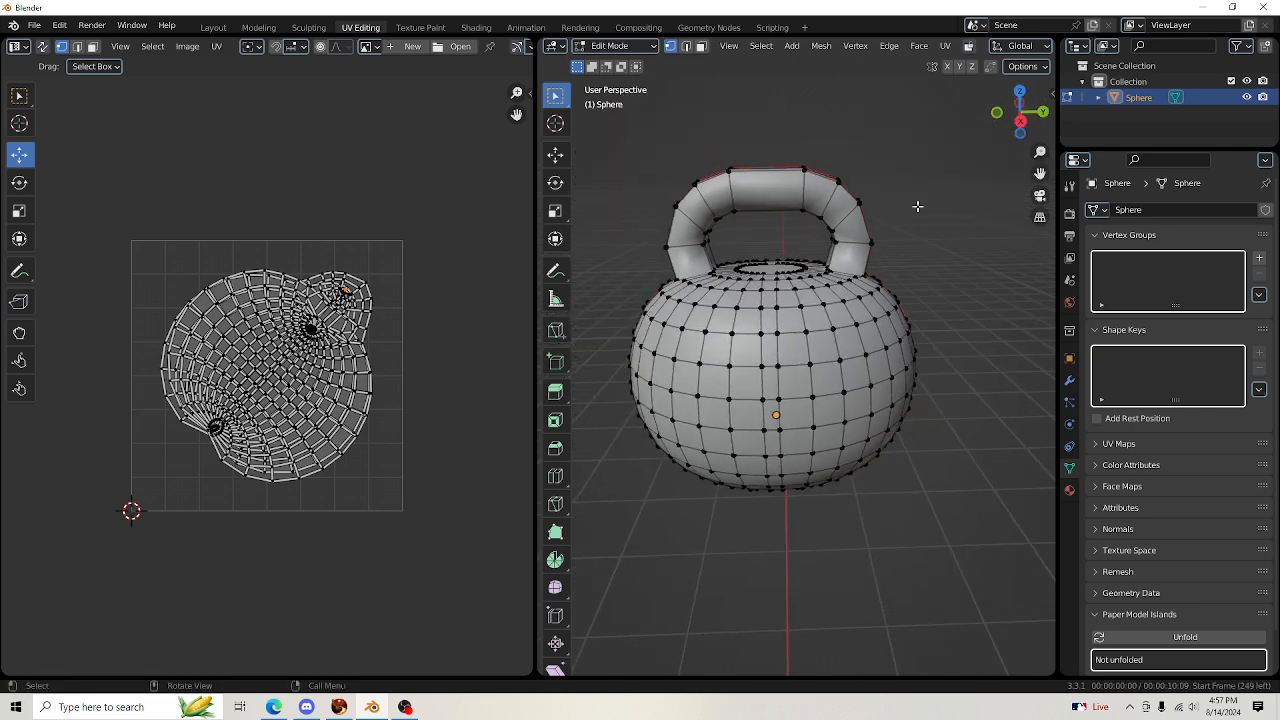
key(c)
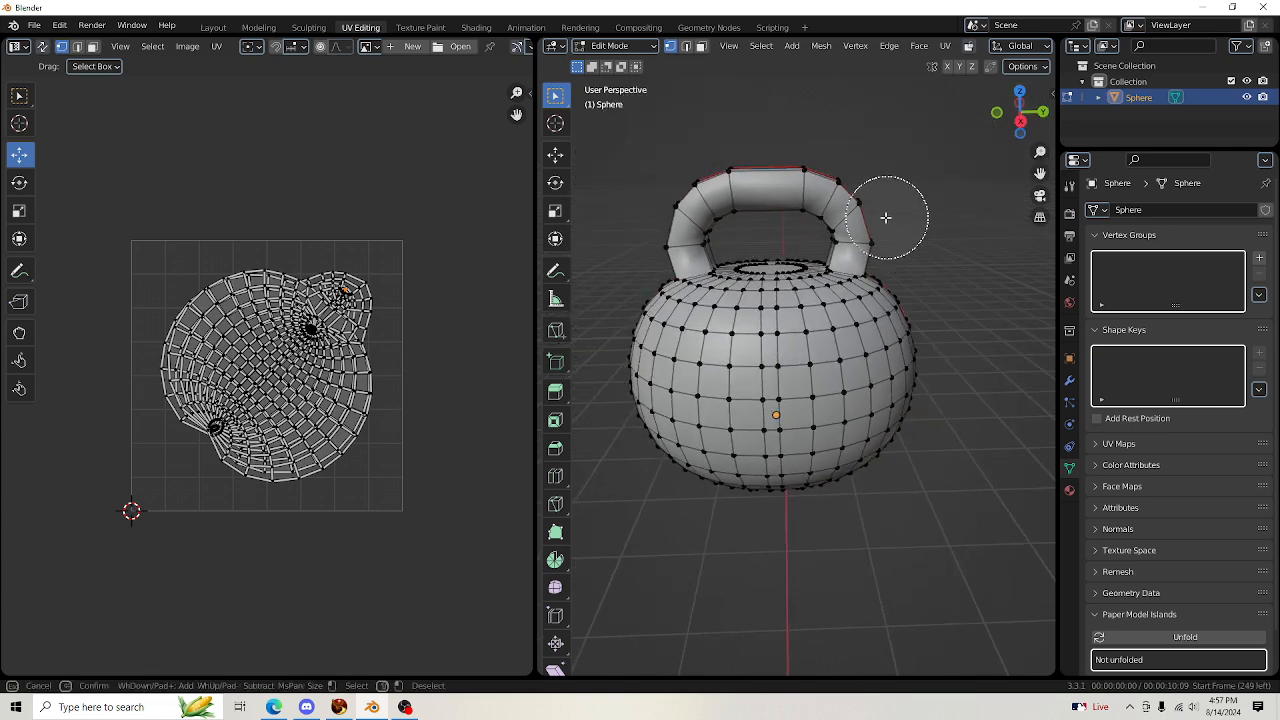
mouse_move(886, 214)
mouse_down()
mouse_move(703, 180)
mouse_move(674, 222)
mouse_move(874, 226)
mouse_move(657, 232)
mouse_move(827, 199)
mouse_move(860, 262)
mouse_move(850, 285)
mouse_move(660, 330)
mouse_move(905, 290)
mouse_move(880, 415)
mouse_move(650, 355)
mouse_move(887, 413)
mouse_move(711, 443)
mouse_up()
right_click(957, 234)
Examine the kettlebell from several sides to compare the selected vertices with the highlighted UVs
mouse_move(1020, 112)
mouse_down()
mouse_move(595, 116)
mouse_move(585, 96)
mouse_move(585, 118)
mouse_up()
scroll(924, 275, up, 4)
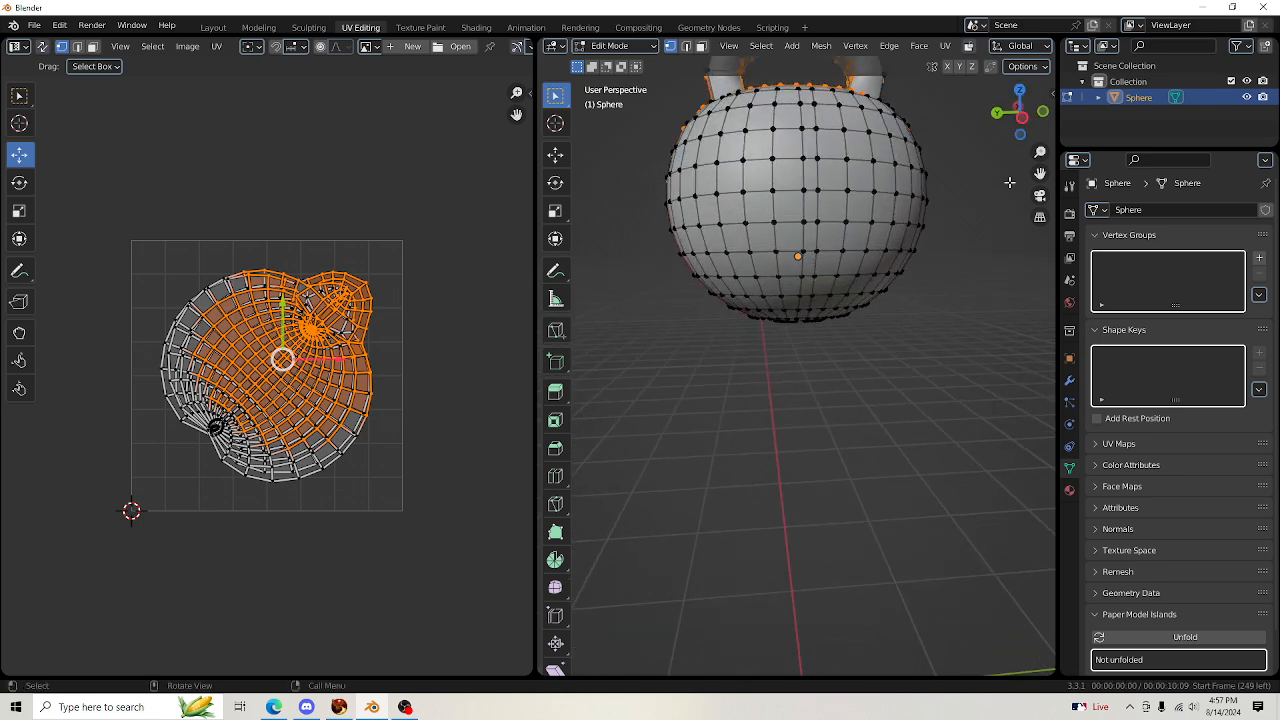
drag(1039, 173, 1046, 324)
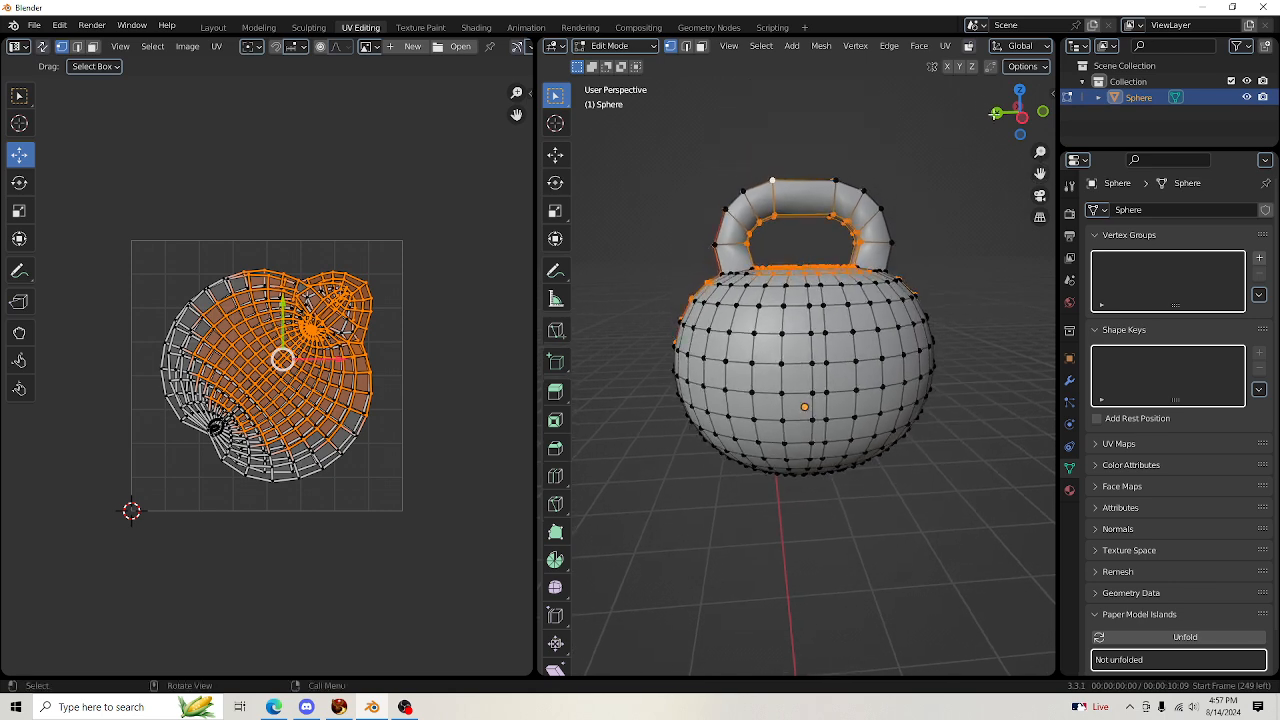
drag(994, 114, 1138, 126)
scroll(893, 221, down, 3)
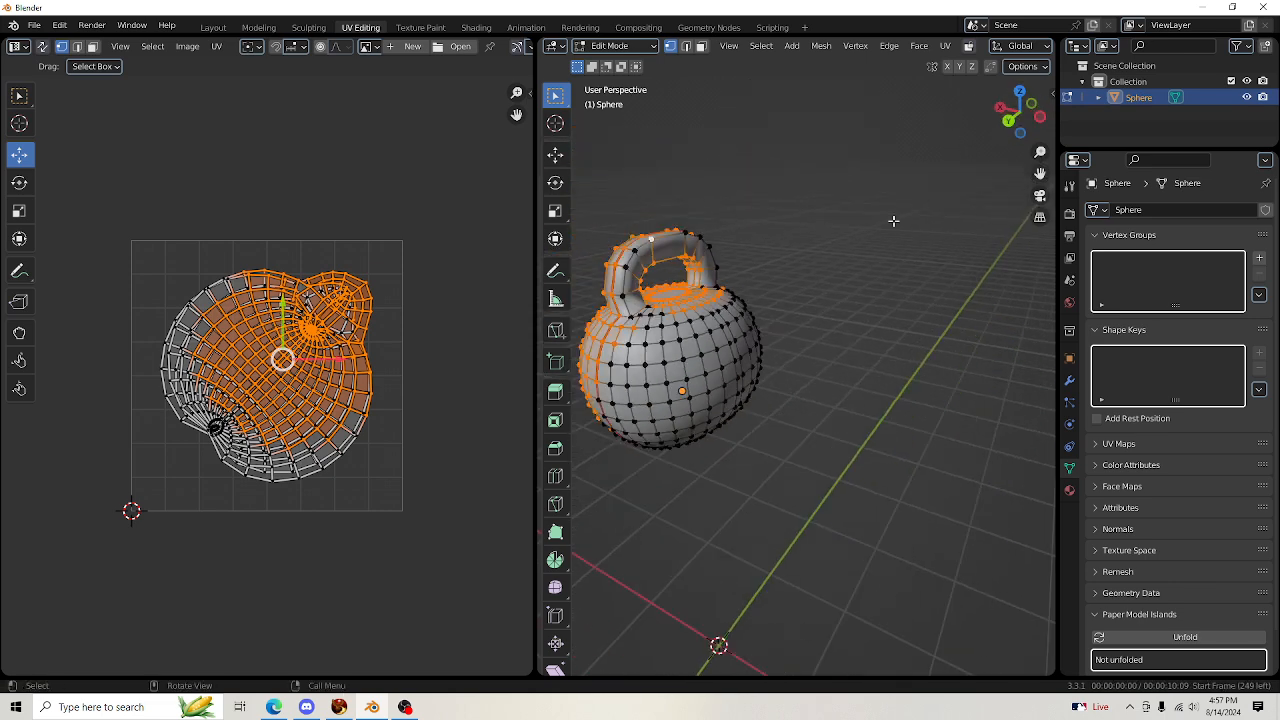
drag(1011, 143, 1100, 147)
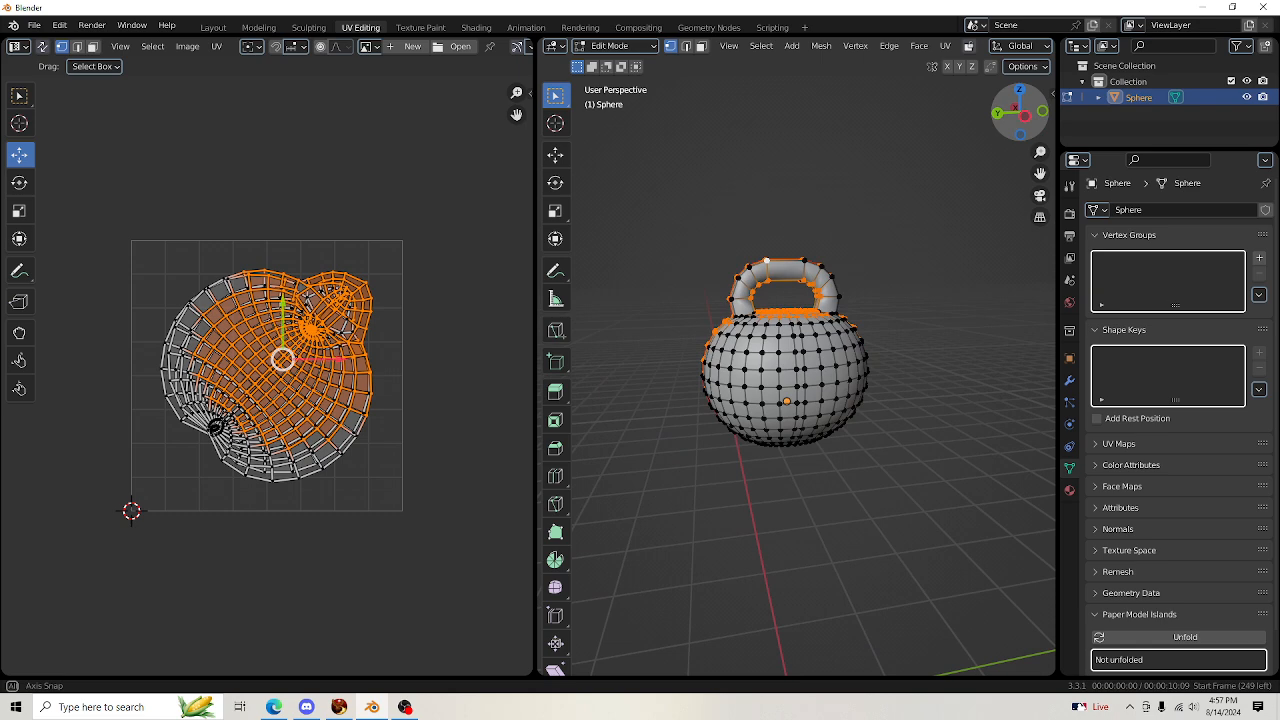
drag(1020, 112, 1260, 112)
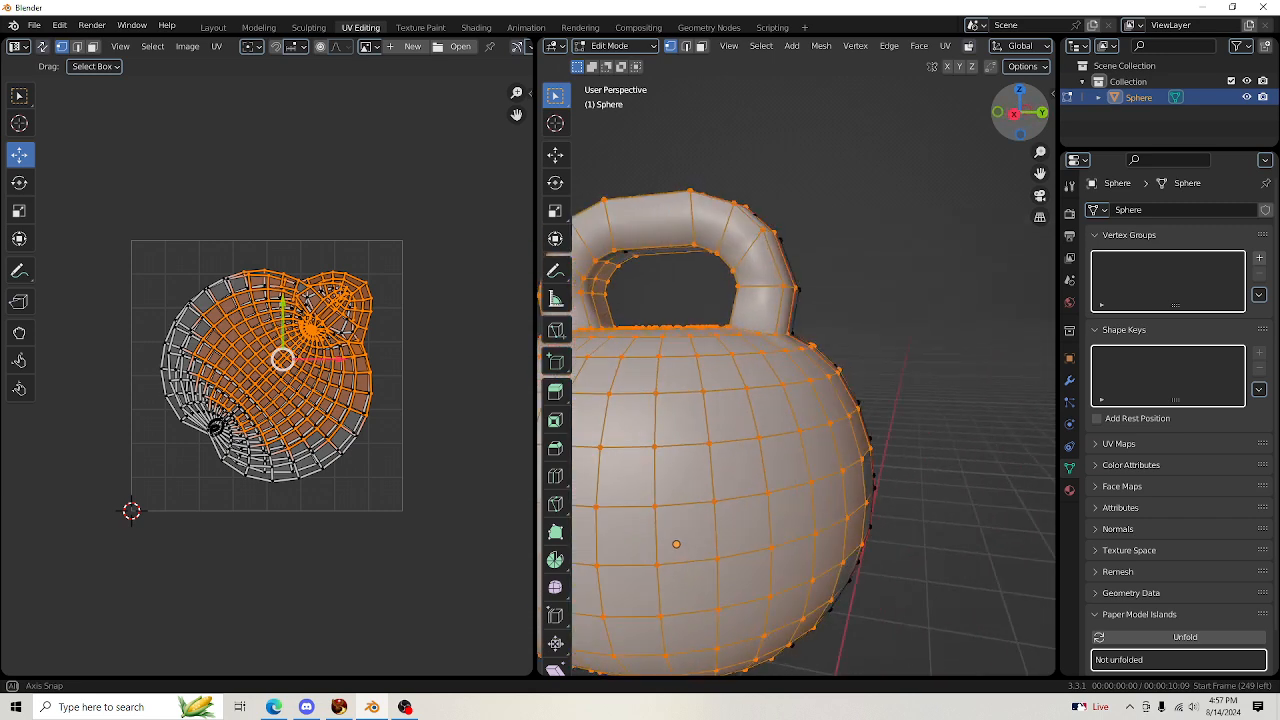
Clear the vertex selection and examine the kettlebell's seam side and top from several angles
scroll(887, 200, down, 4)
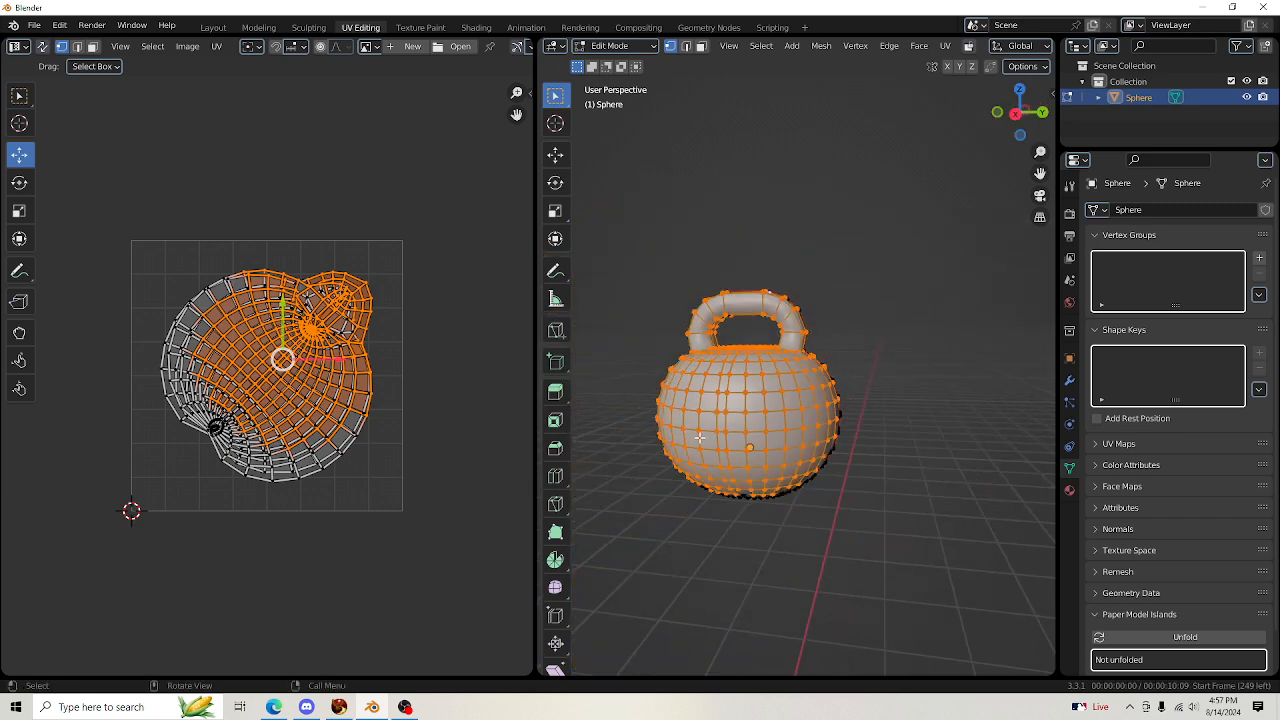
scroll(700, 437, up, 2)
drag(1020, 112, 961, 240)
click(865, 341)
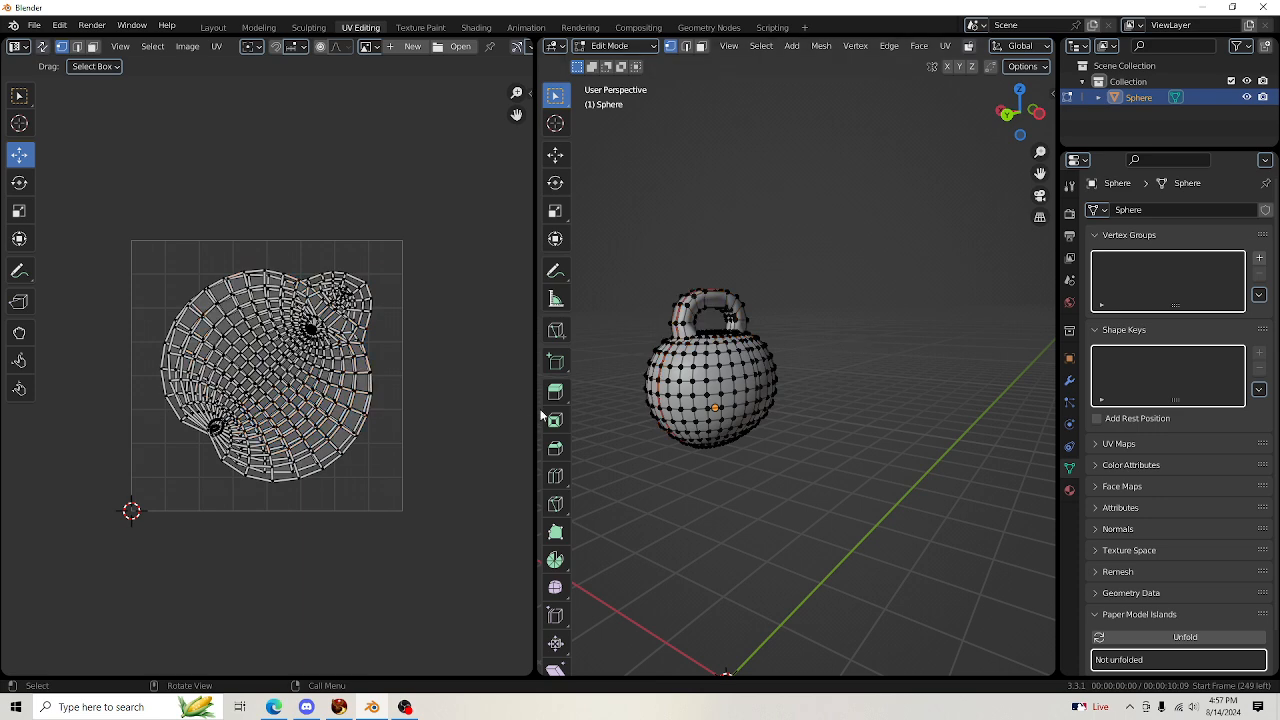
scroll(777, 400, up, 2)
drag(1040, 173, 1130, 118)
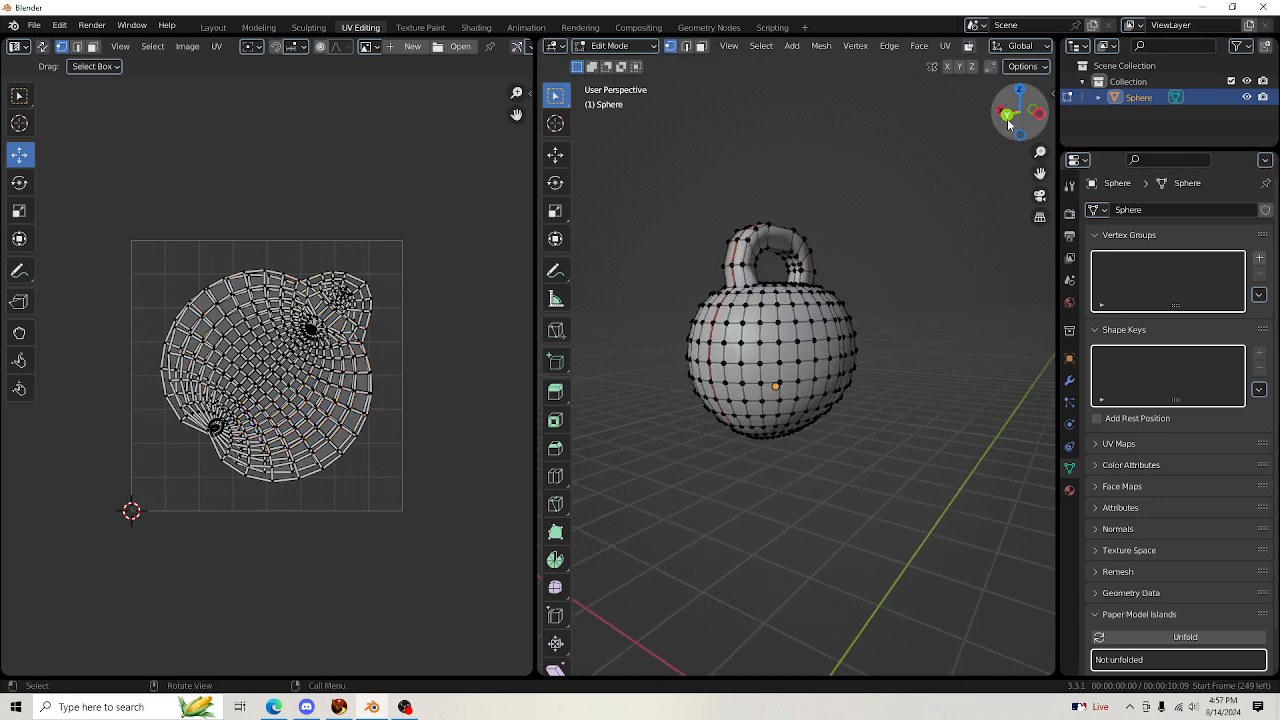
drag(1020, 112, 965, 115)
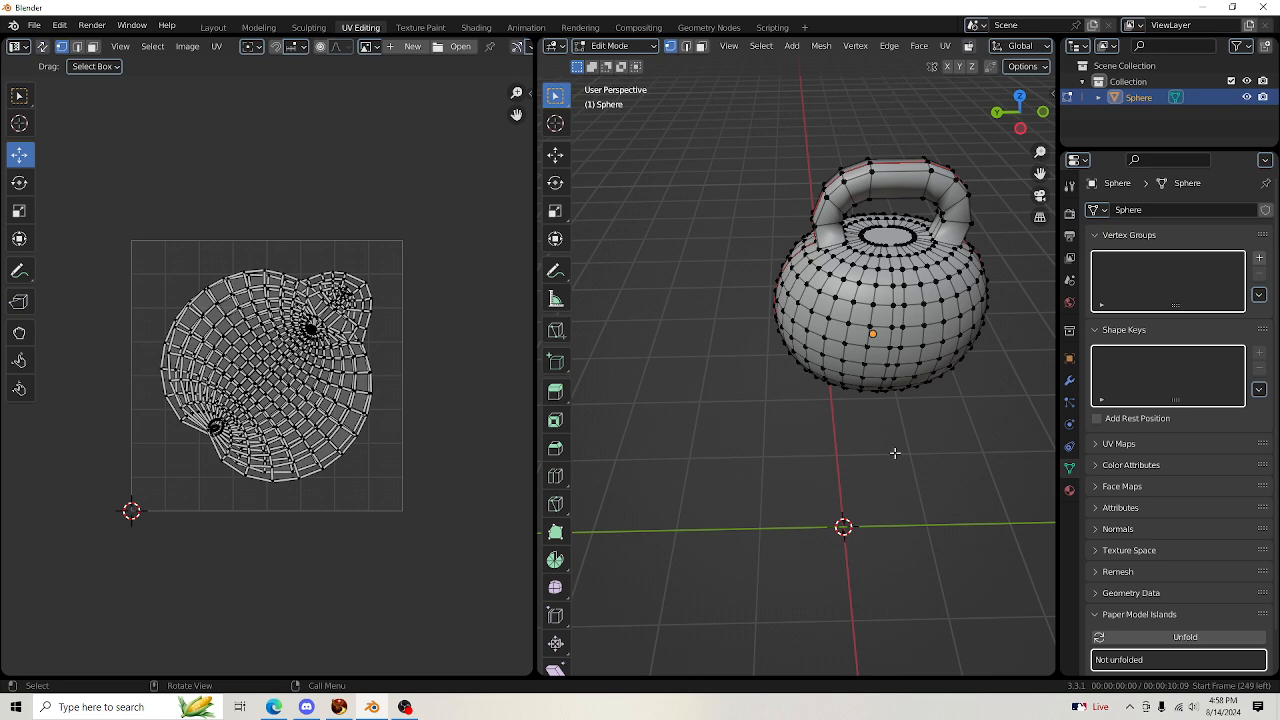
Switch to the Layout workspace and put the kettlebell in Edit Mode with its seam side facing the view
click(213, 27)
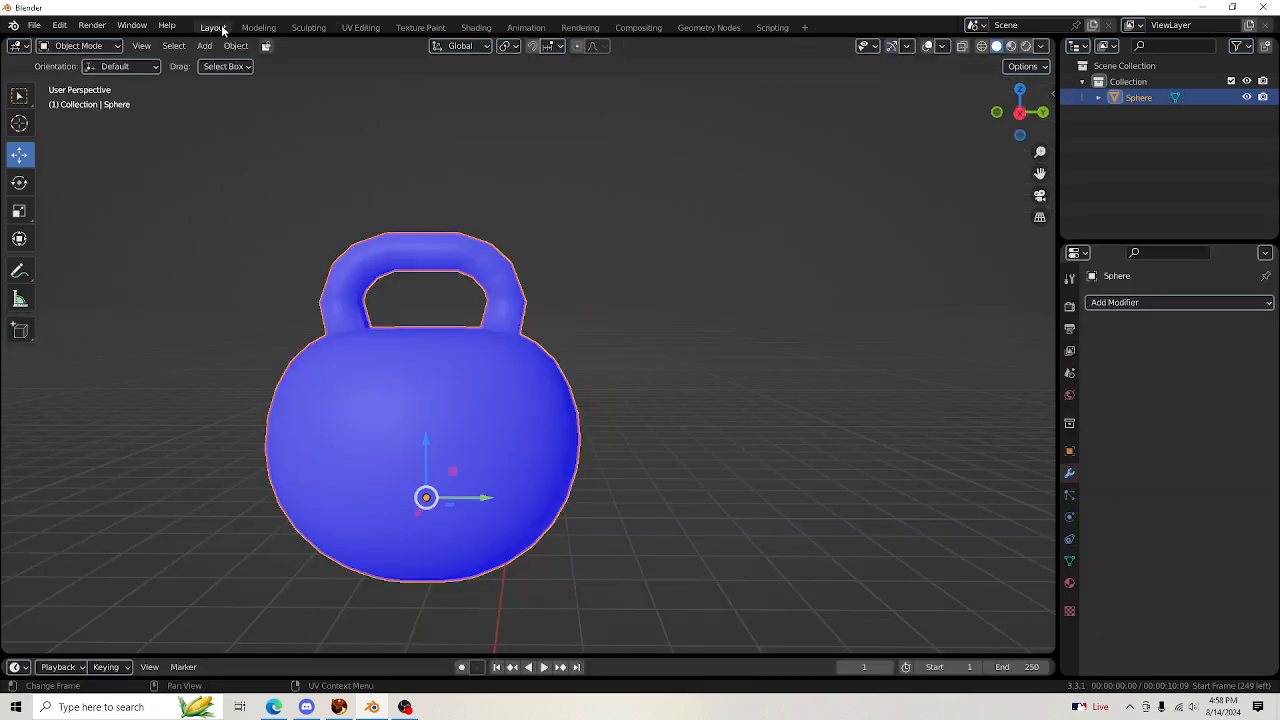
click(90, 46)
click(80, 62)
scroll(589, 300, down, 2)
mouse_move(1020, 112)
mouse_down()
mouse_move(1008, 115)
mouse_move(1018, 110)
mouse_up()
scroll(750, 389, up, 2)
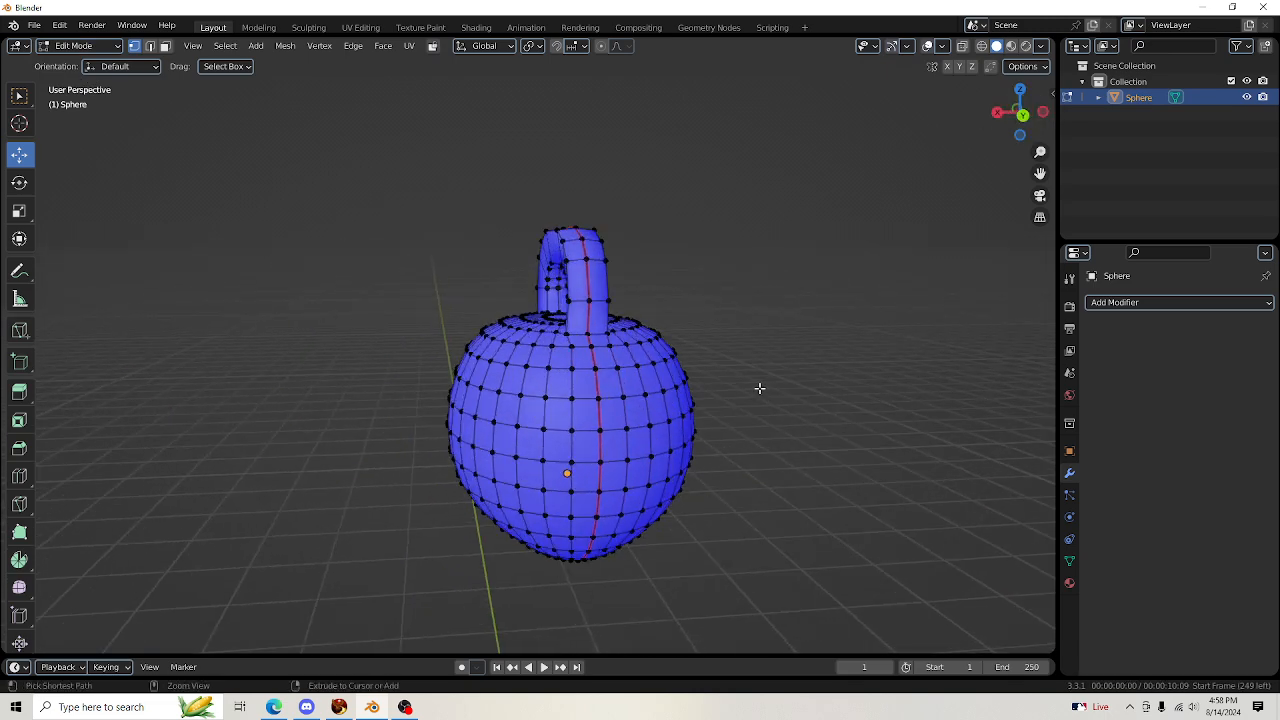
key(Tab)
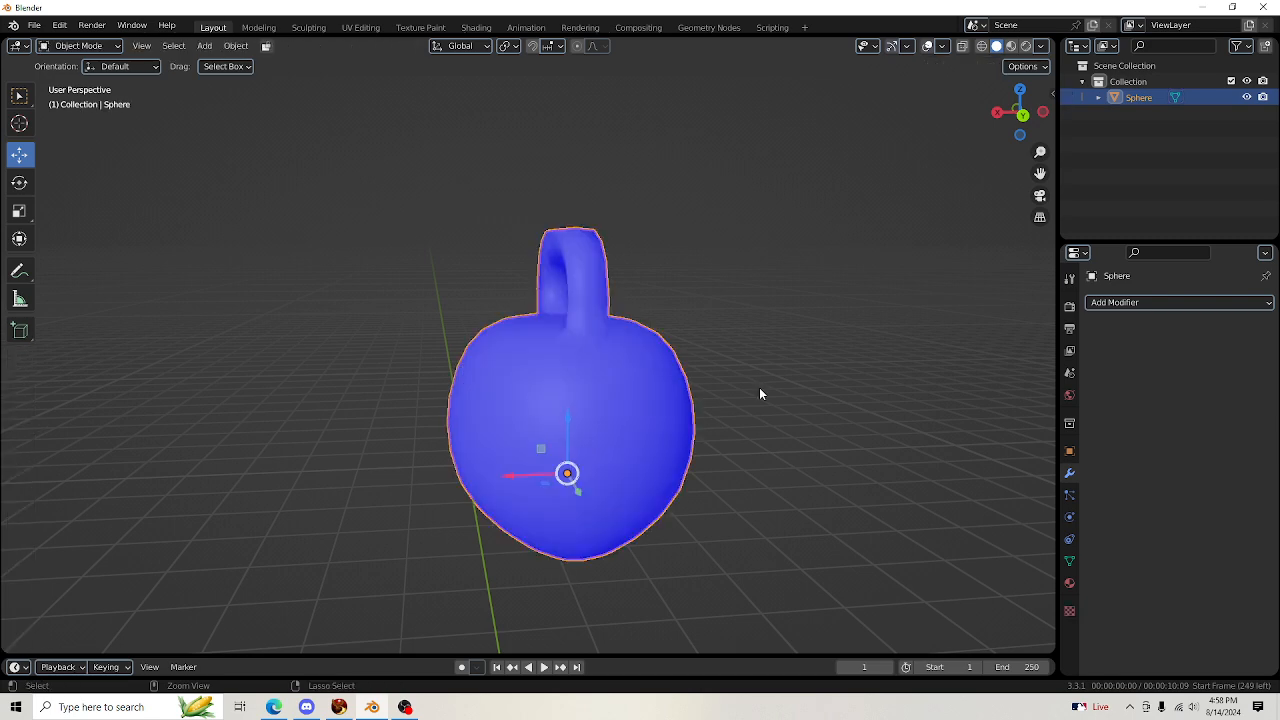
key(Tab)
key(a)
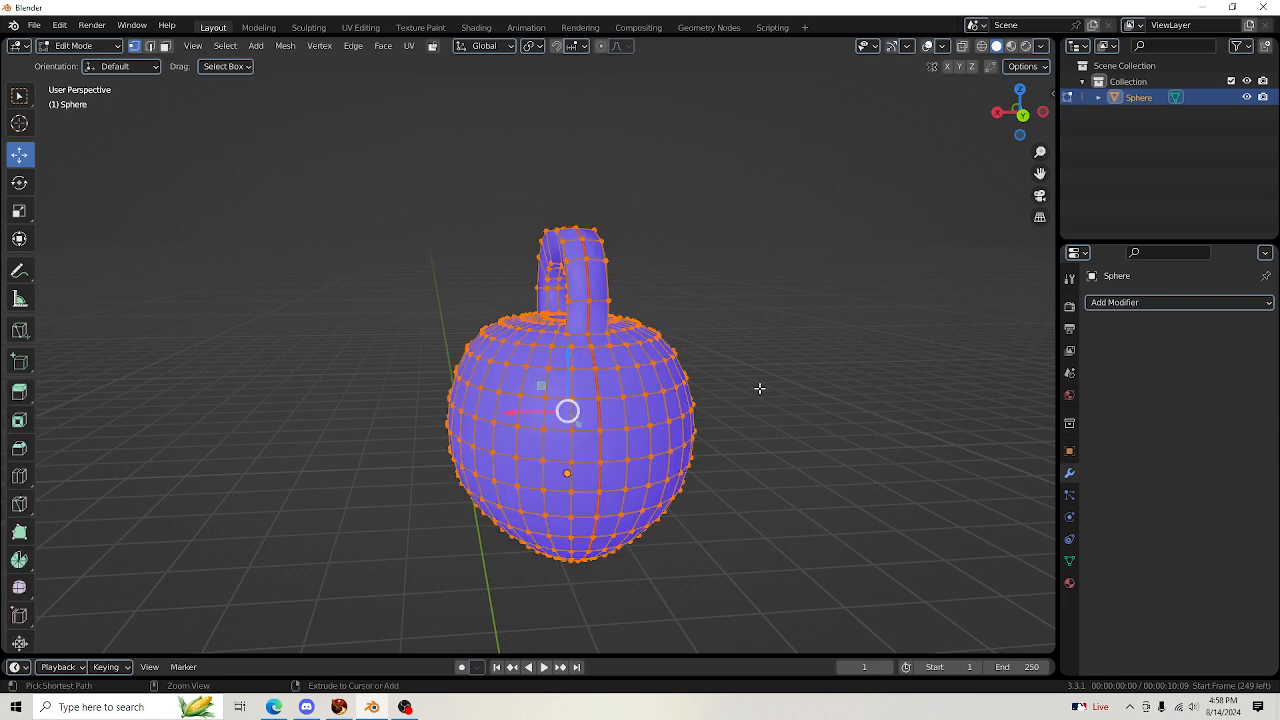
key(ctrl+z)
key(ctrl+shift+z)
key(alt+a)
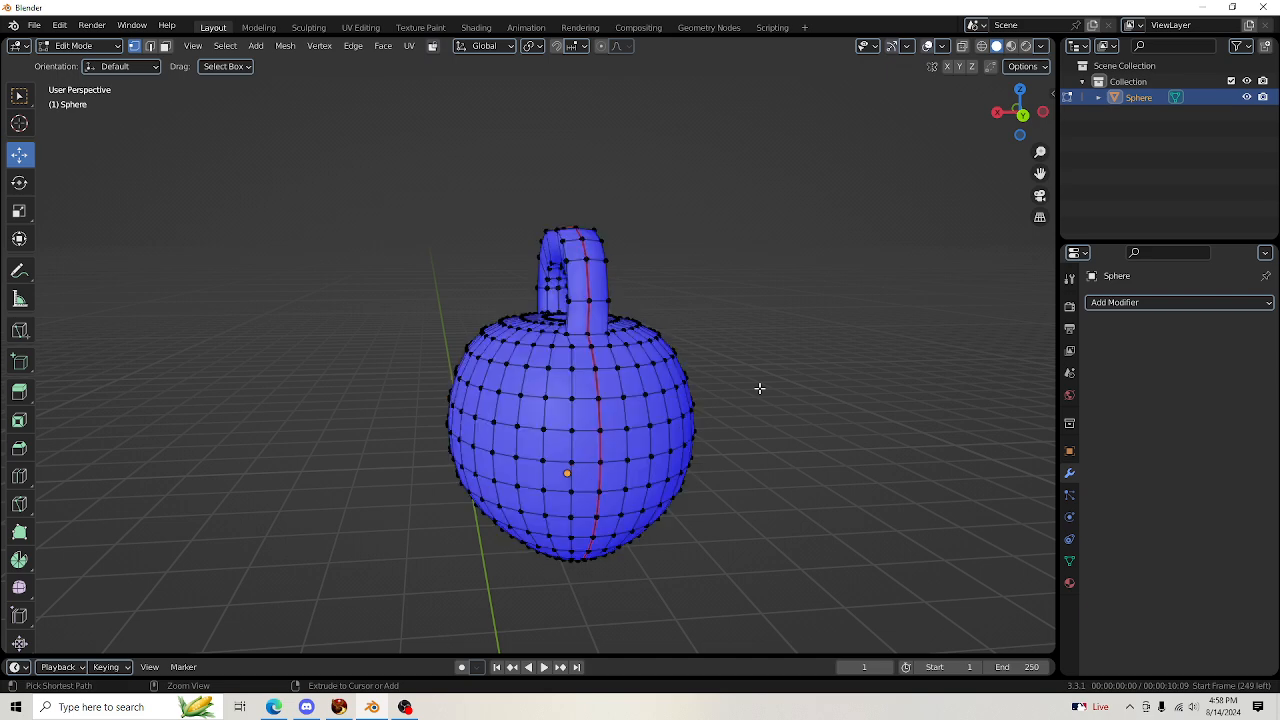
Undo the seam marked along the kettlebell's centre line and drop the selection of its vertices
key(ctrl+z)
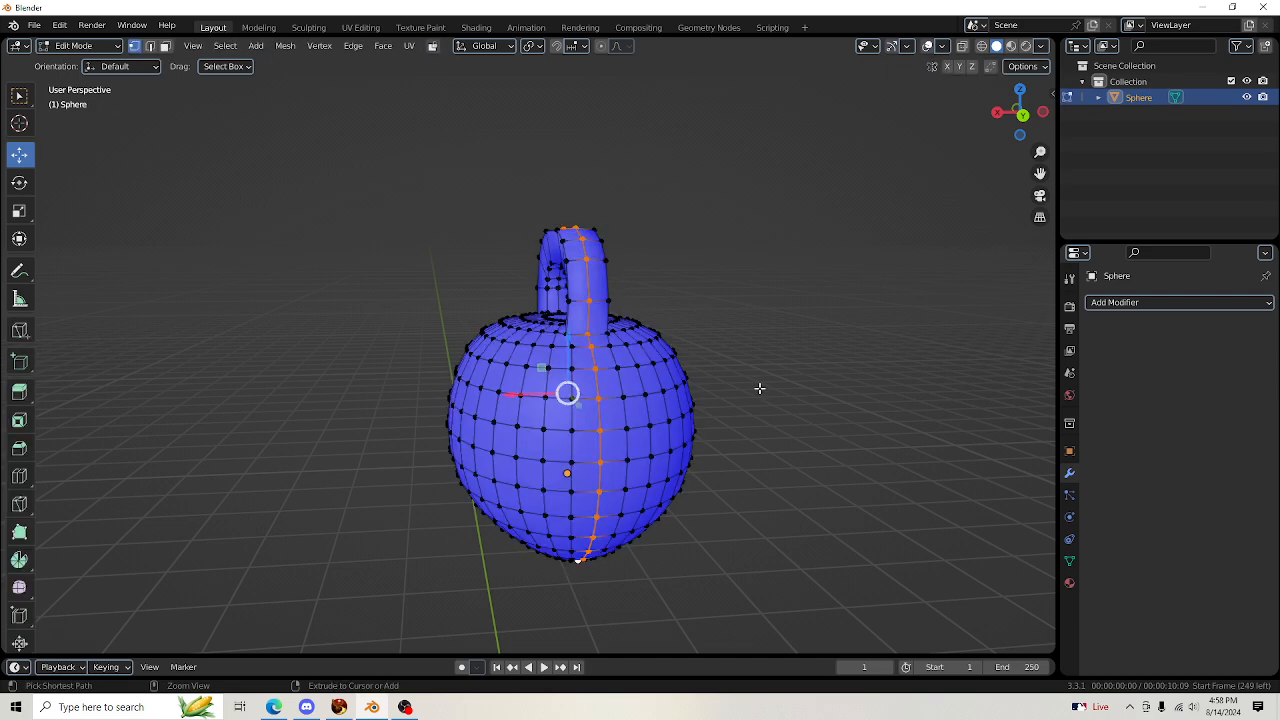
click(714, 397)
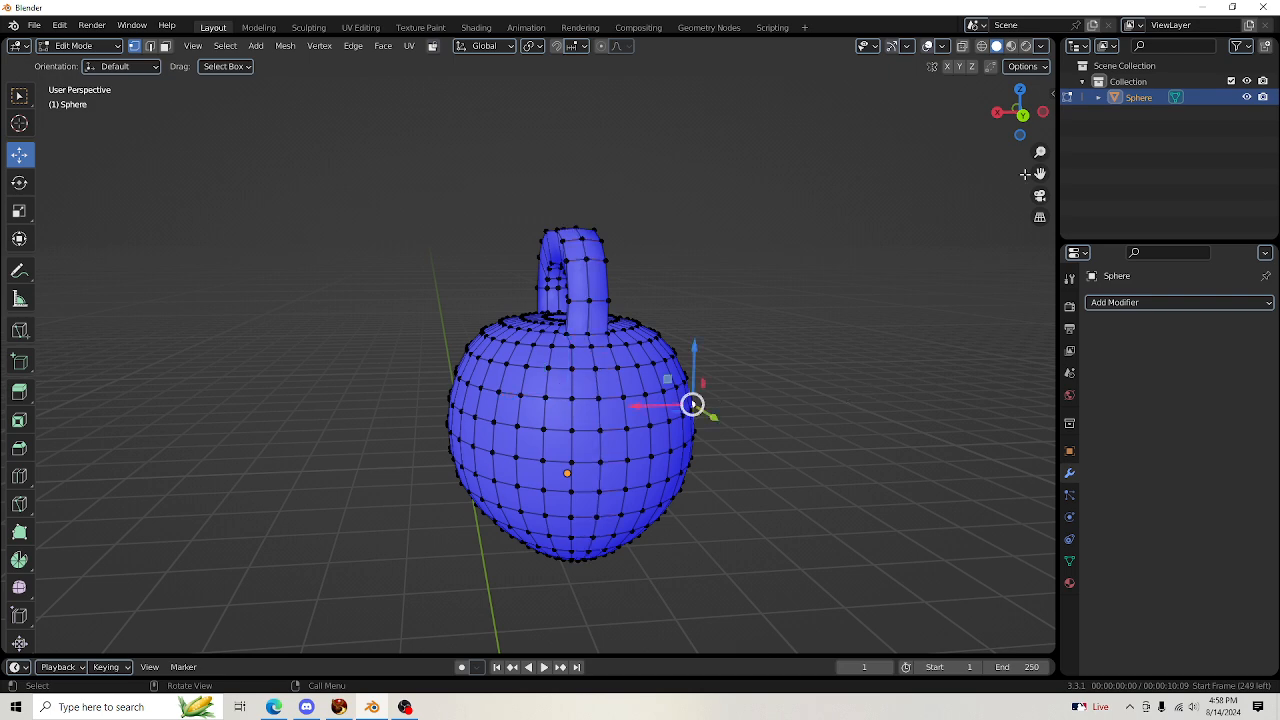
drag(1022, 118, 1040, 236)
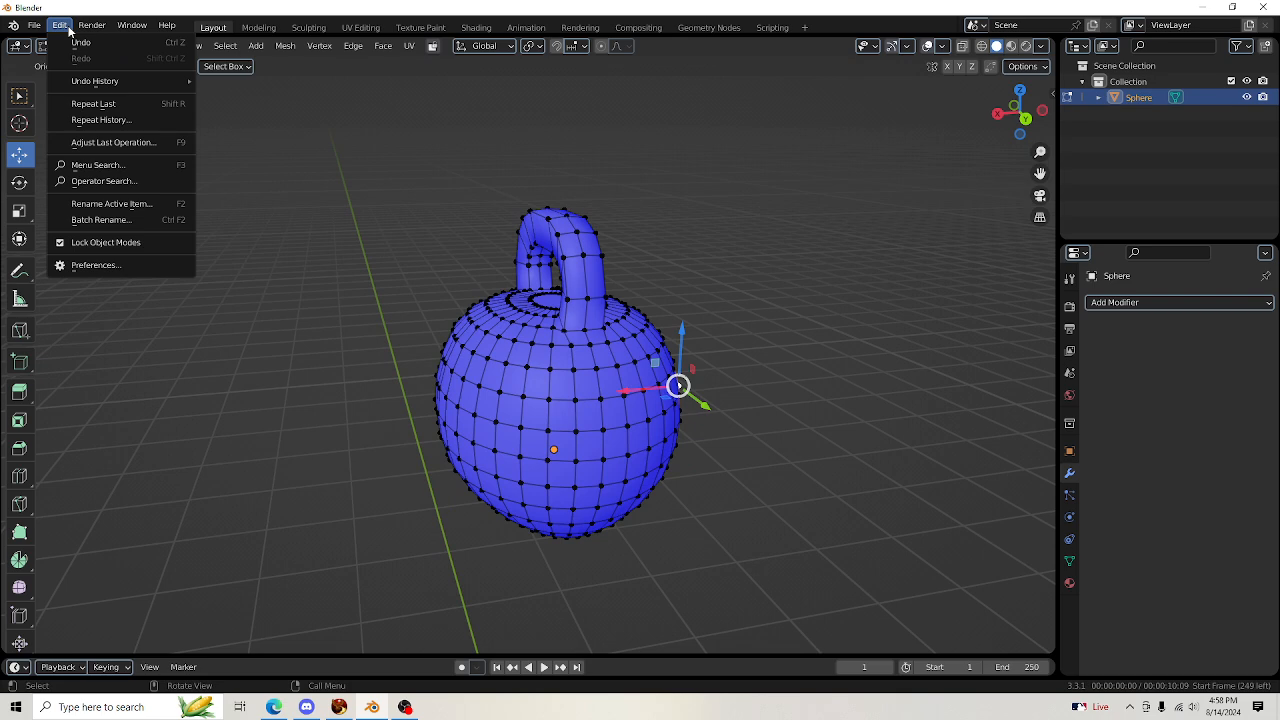
click(446, 260)
Select four vertices in one column, from the near edge of the body's round top face down the facing side
drag(1020, 110, 596, 288)
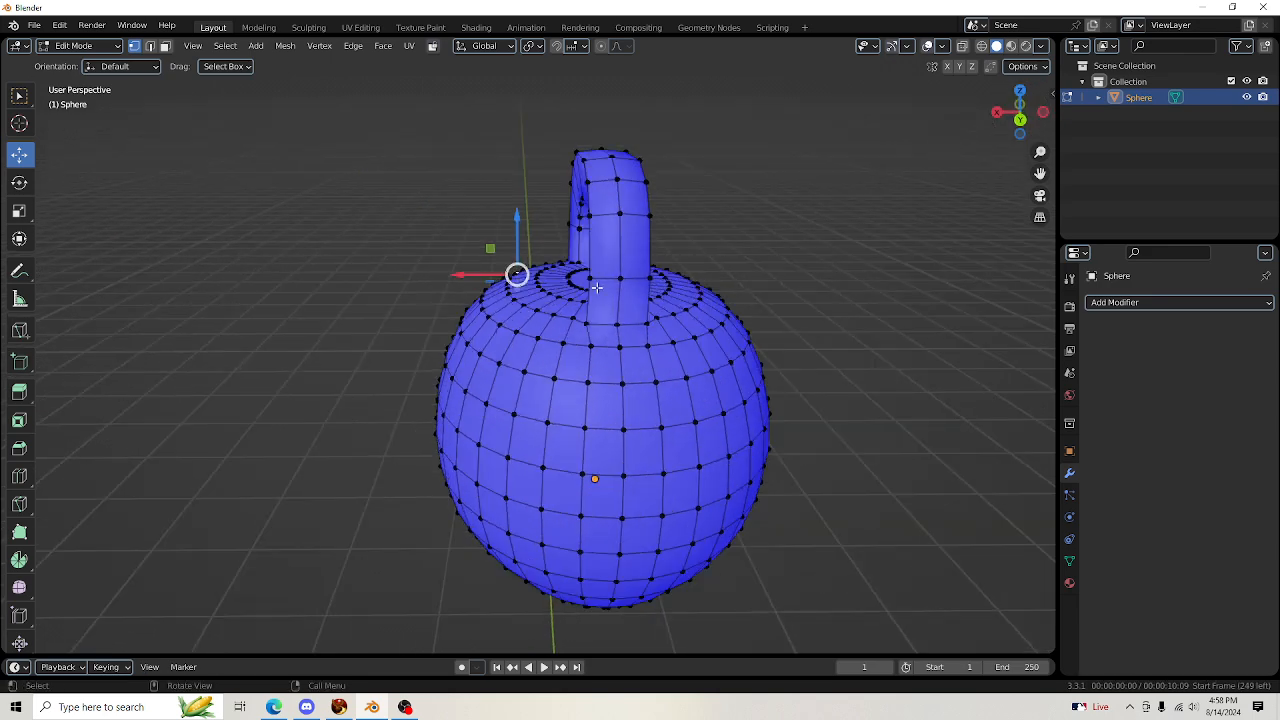
drag(1000, 118, 739, 141)
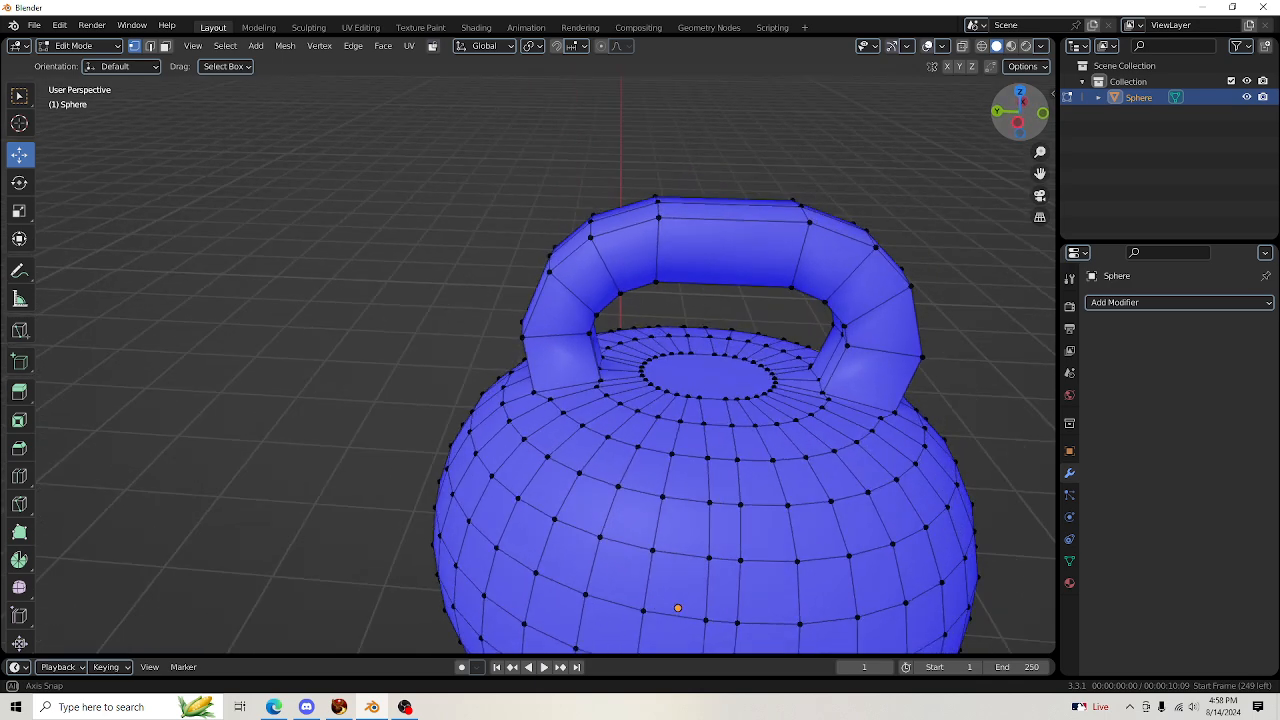
click(826, 352)
click(728, 398)
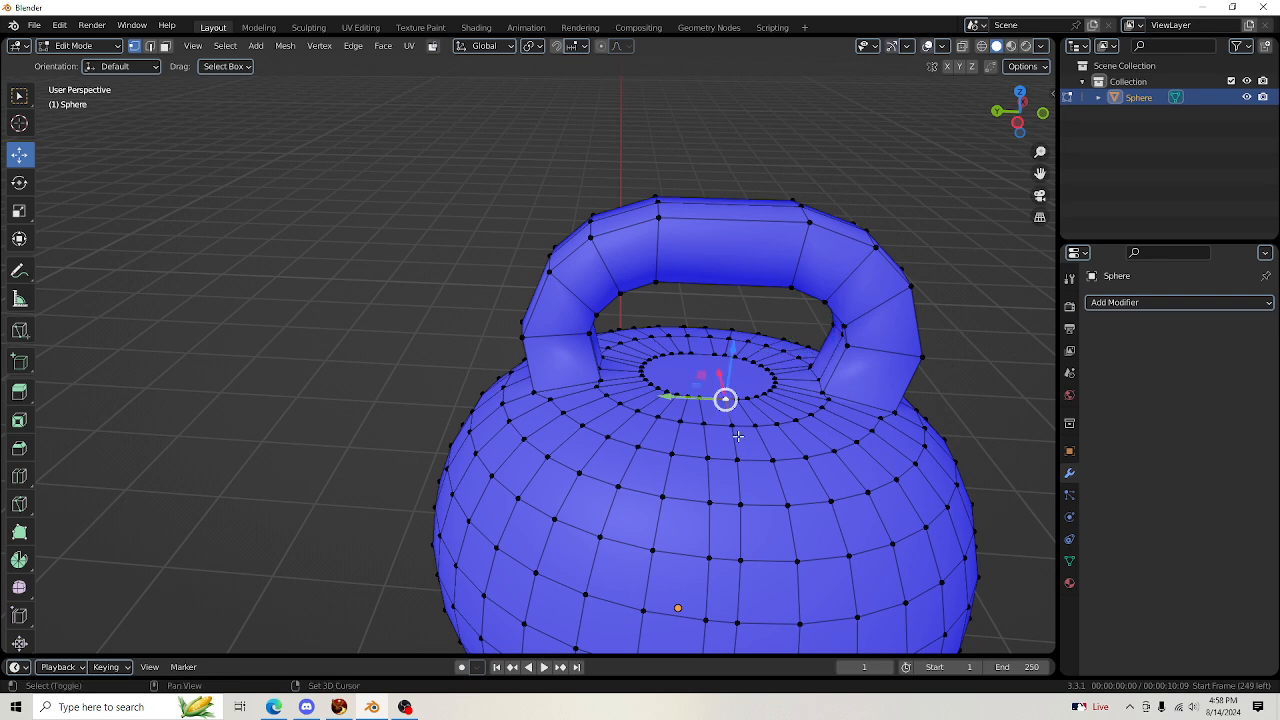
shift+click(732, 426)
shift+click(737, 462)
shift+click(740, 505)
Add the three vertices in line with that column on the far side of the round top face
scroll(740, 382, up, 3)
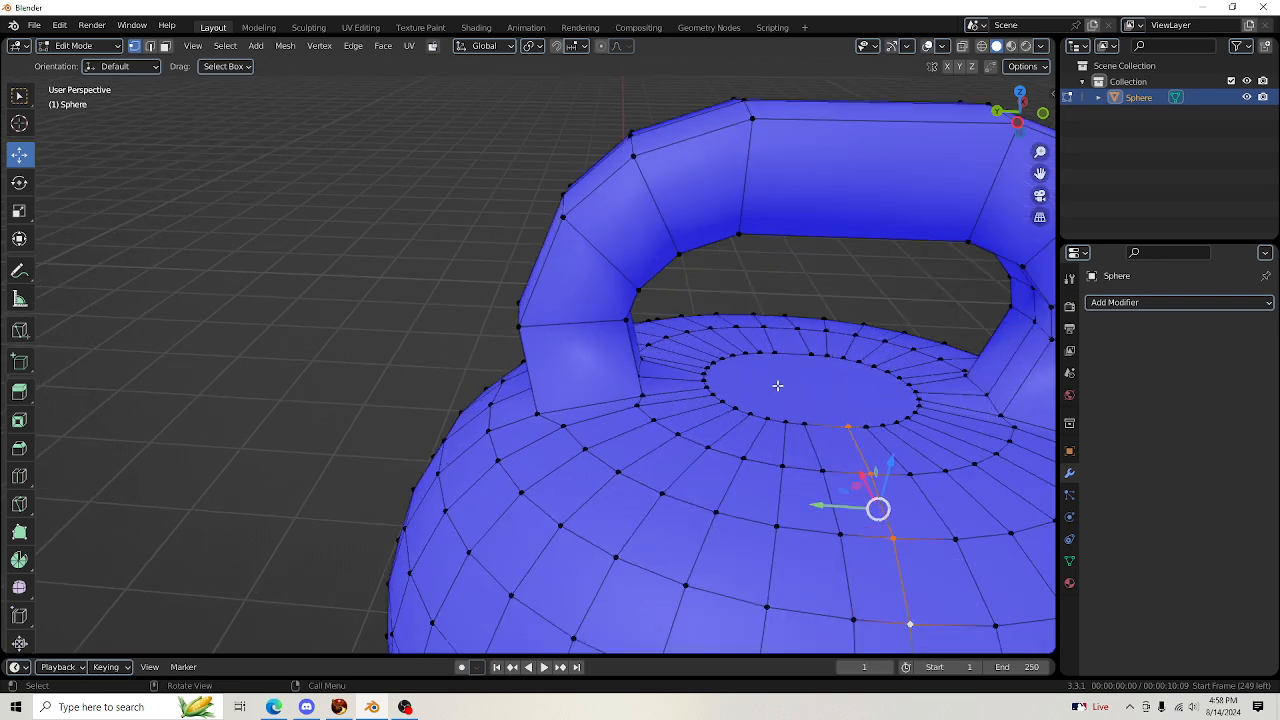
shift+click(812, 354)
shift+click(797, 331)
shift+click(784, 315)
scroll(739, 333, down, 4)
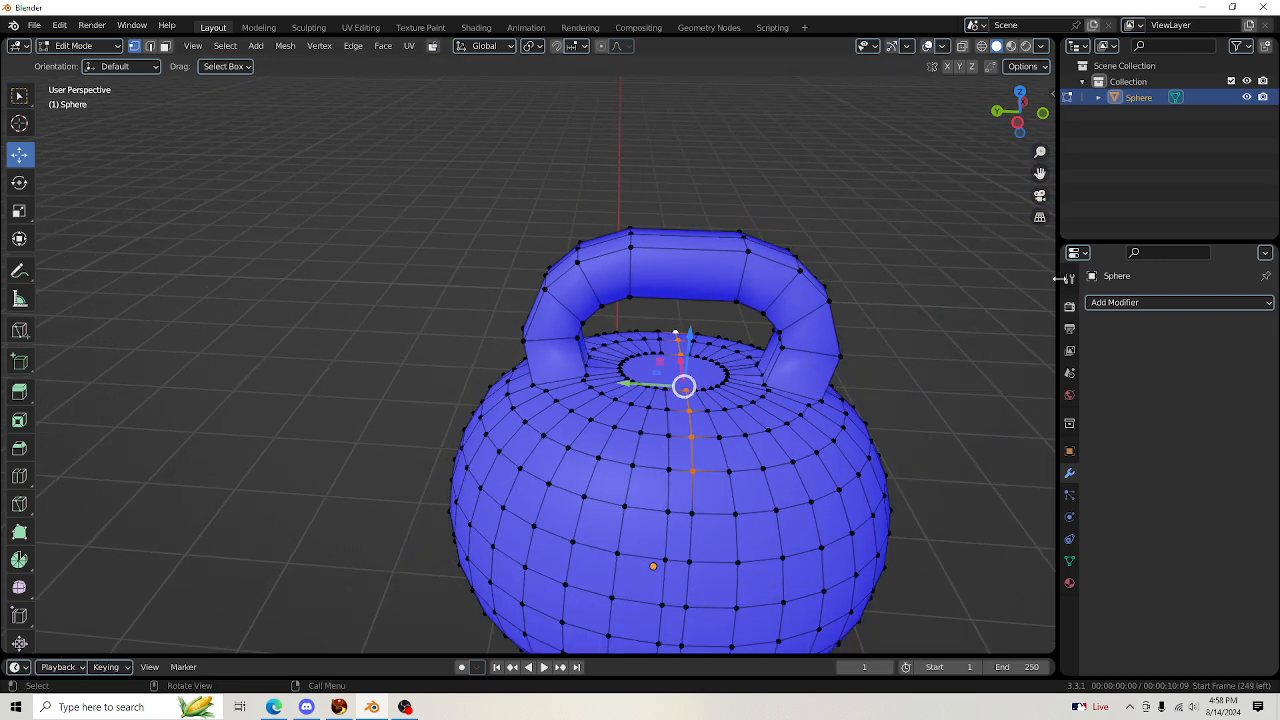
Extend the selection down the same column along the body's facing side with six more vertices
drag(1040, 173, 990, 1)
shift+click(627, 276)
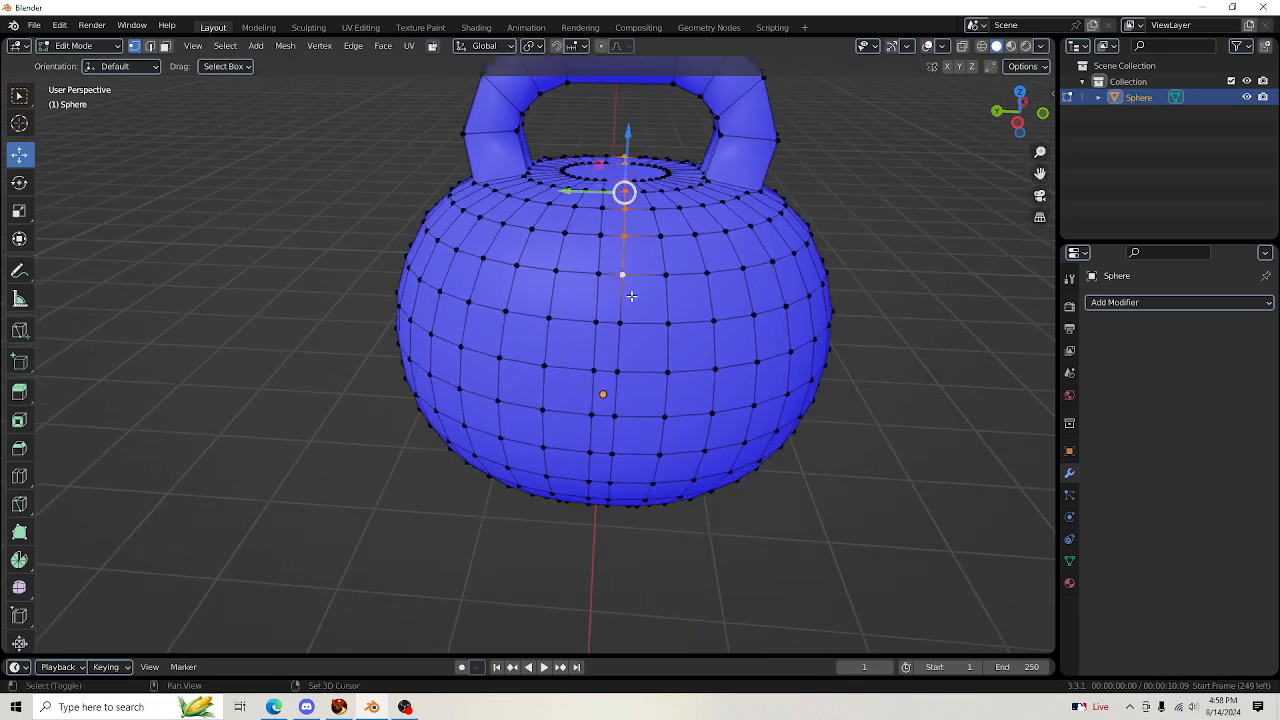
shift+click(619, 322)
shift+click(617, 371)
shift+click(614, 415)
shift+click(613, 455)
shift+click(610, 483)
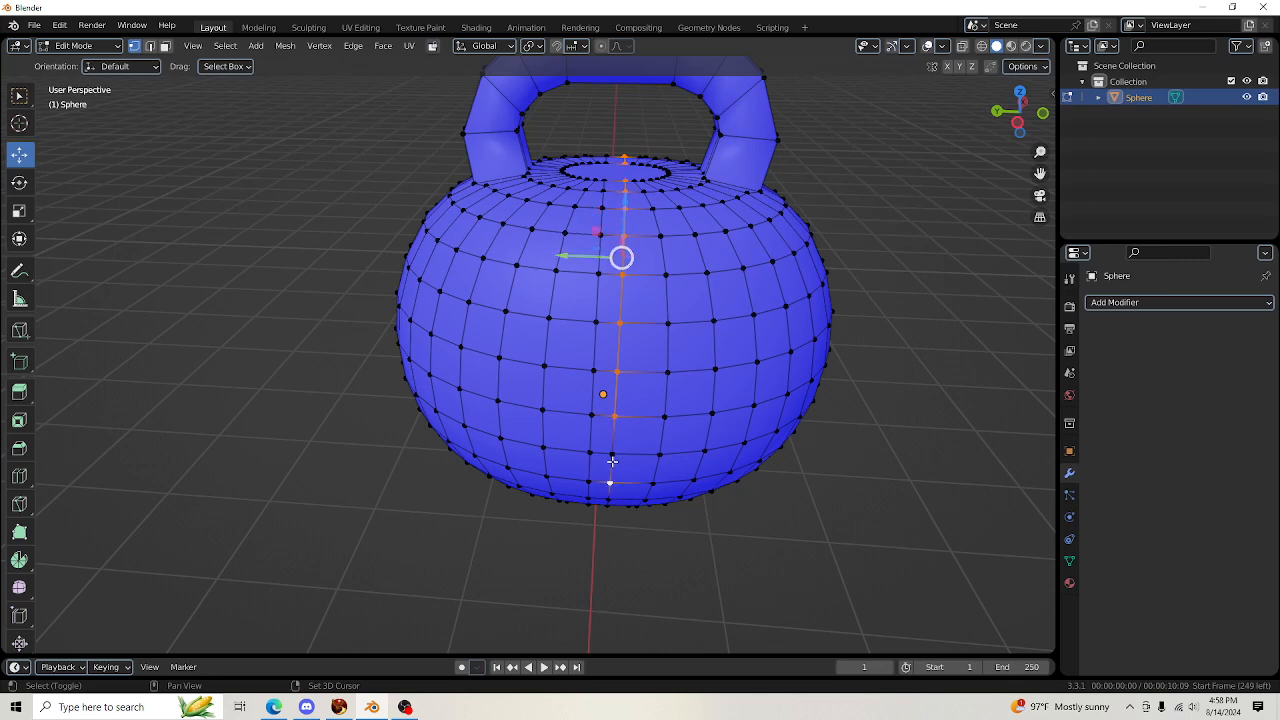
Continue the selected column onto the body's underside with four more vertices towards the round bottom face
drag(1020, 112, 929, 140)
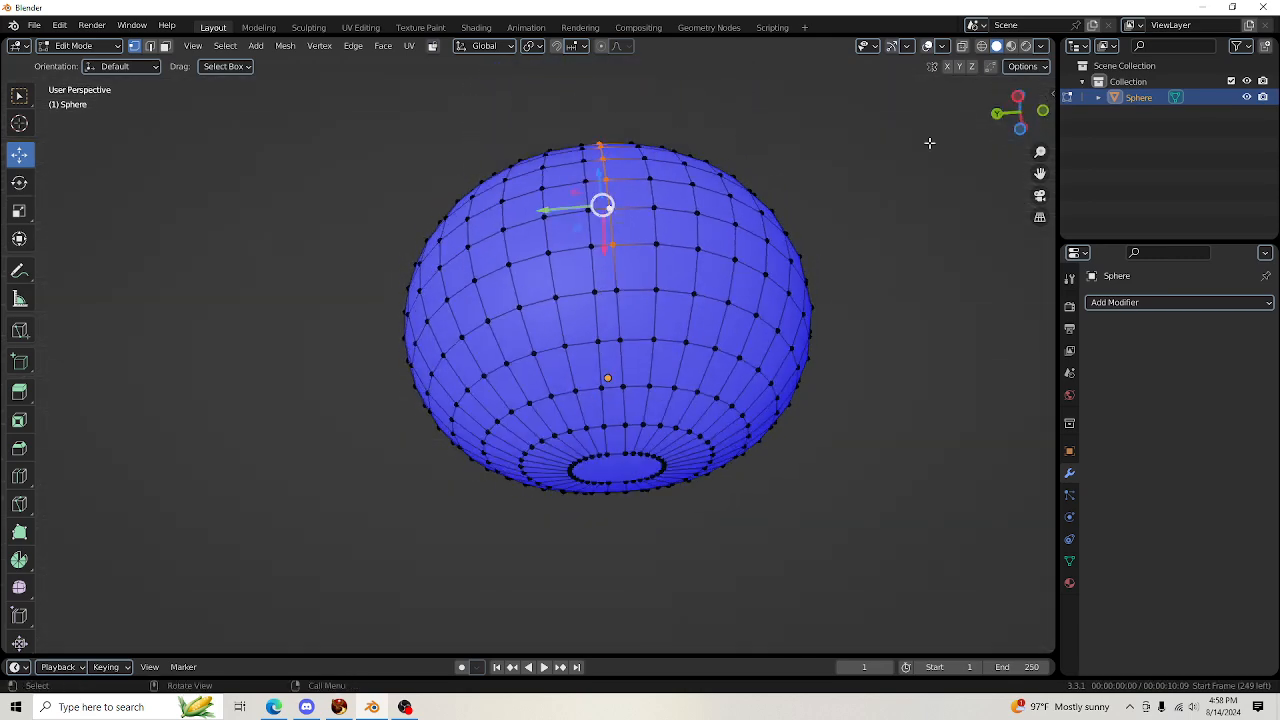
shift+click(616, 290)
shift+click(620, 340)
shift+click(623, 386)
shift+click(625, 425)
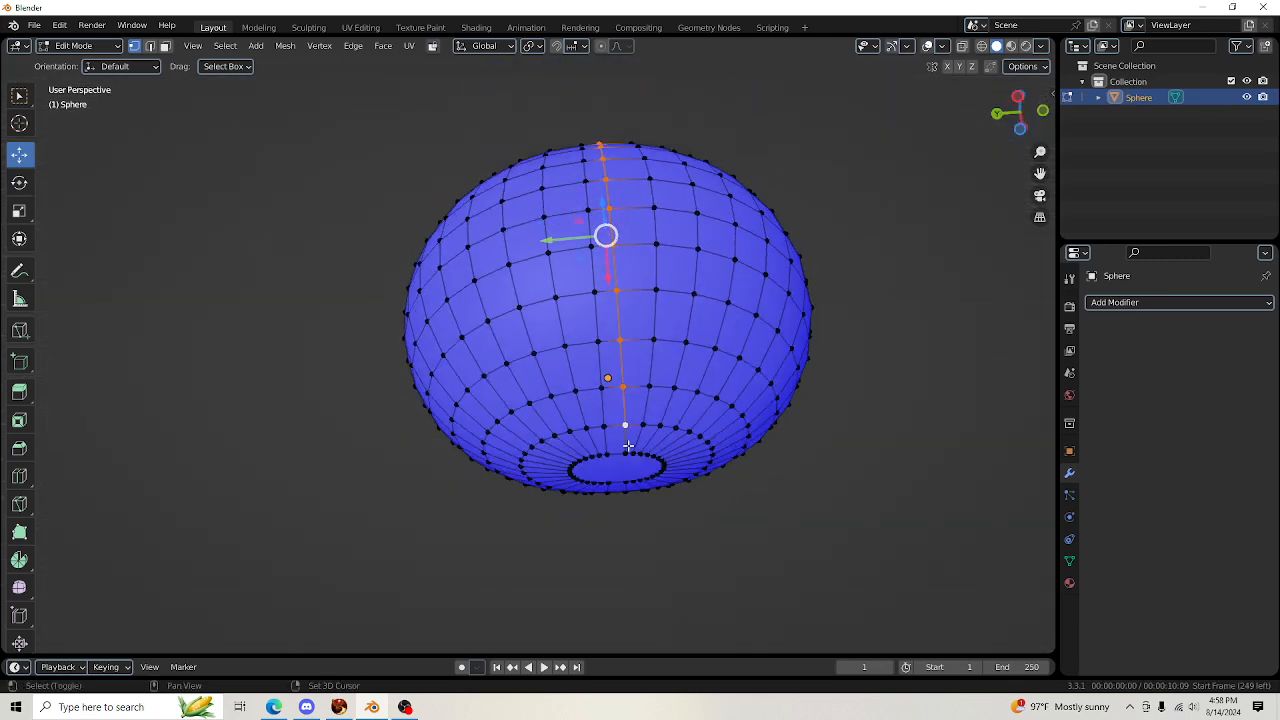
Carry the selection past the round bottom face, adding the first vertices of the matching column on the opposite side
drag(1022, 110, 985, 138)
scroll(428, 363, up, 3)
shift+click(417, 338)
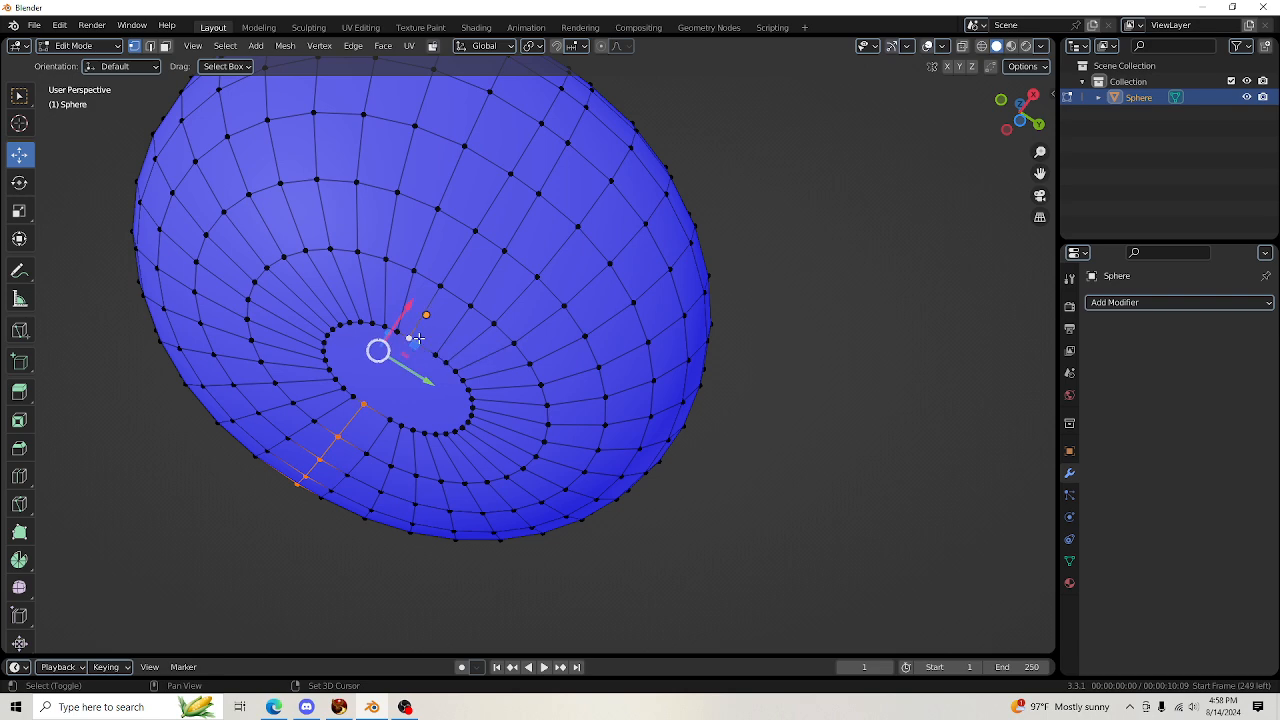
shift+click(453, 281)
shift+click(495, 236)
shift+click(502, 253)
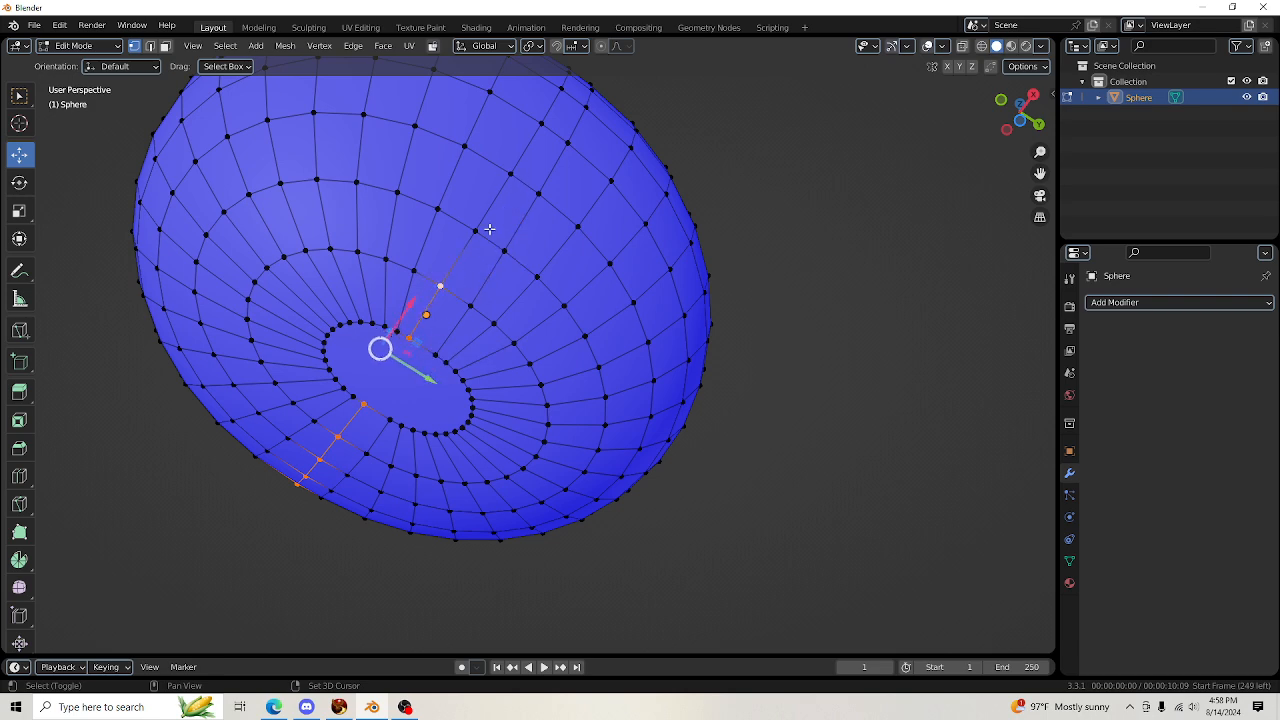
shift+click(481, 227)
Extend the selection vertex by vertex up the matching column on the body's opposite side
middle_drag(512, 163, 421, 450)
key(shift+ctrl+KP_Add)
key(shift+ctrl+KP_Add)
key(shift+ctrl+KP_Add)
key(shift+ctrl+KP_Add)
key(shift+ctrl+KP_Add)
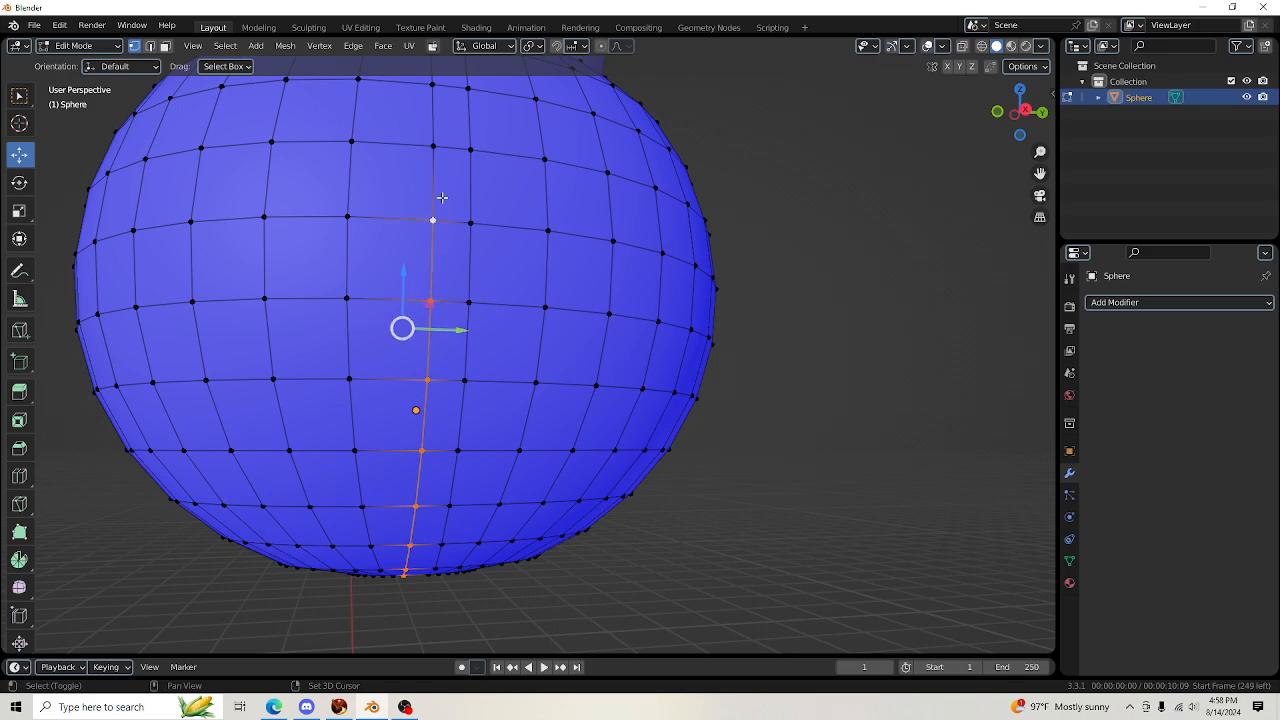
Mark the selected edge path running down the kettlebell body between the handle ends as a UV seam
middle_drag(891, 148, 471, 451)
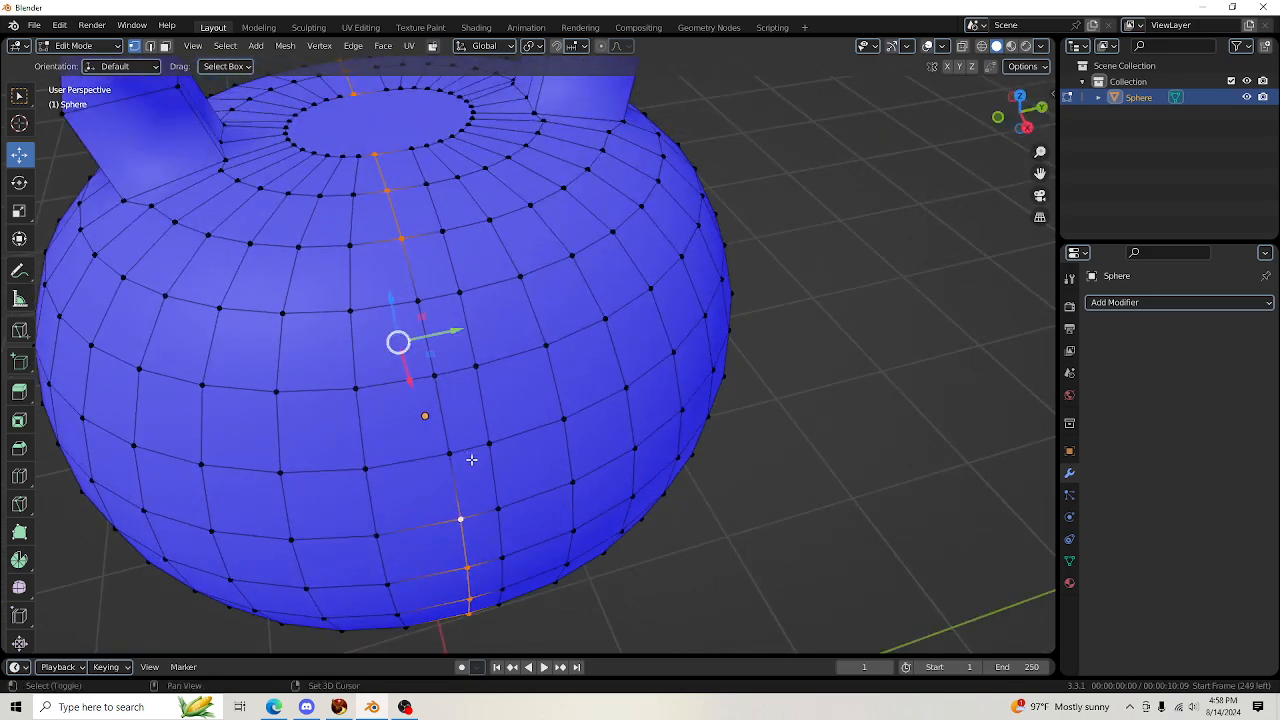
scroll(637, 373, down, 3)
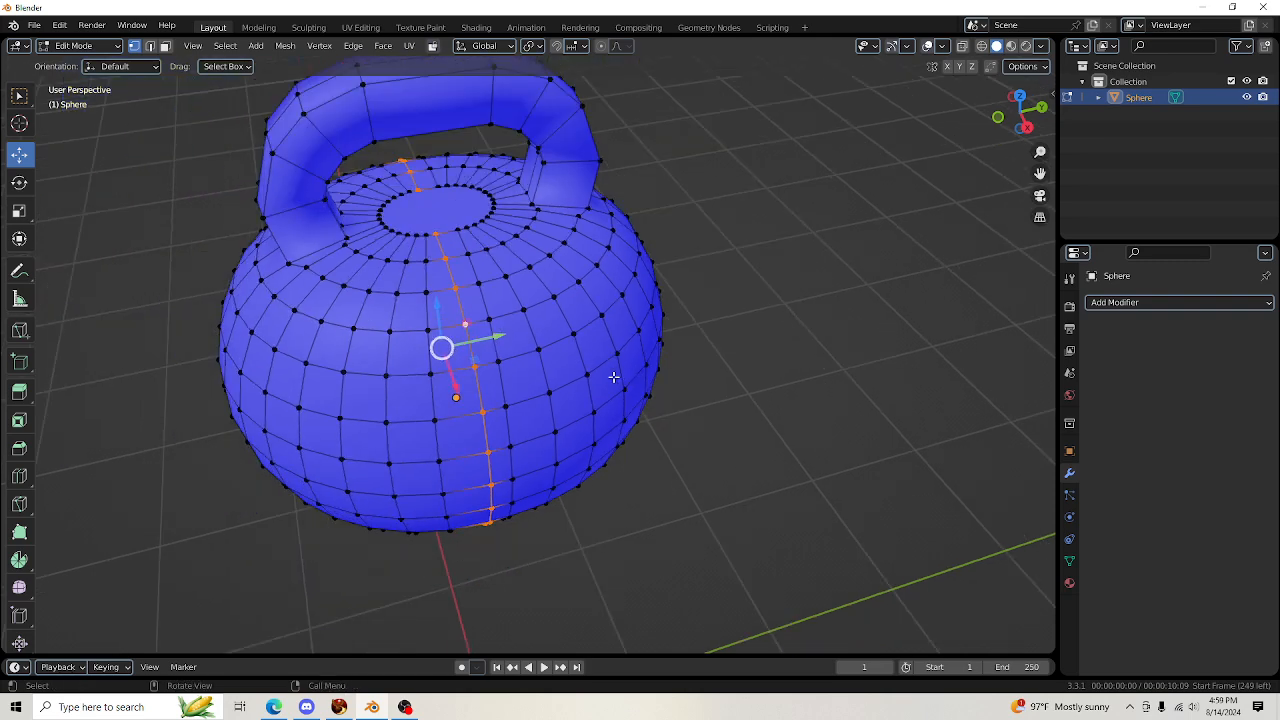
key(u)
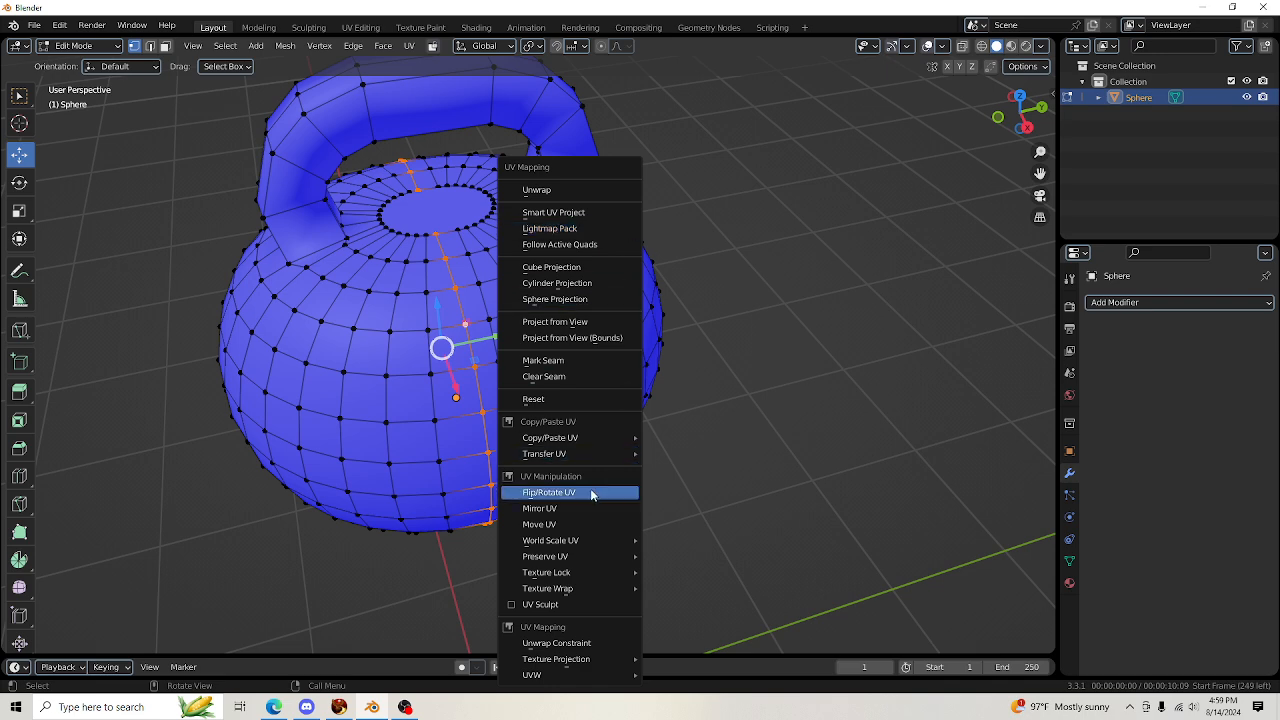
click(584, 364)
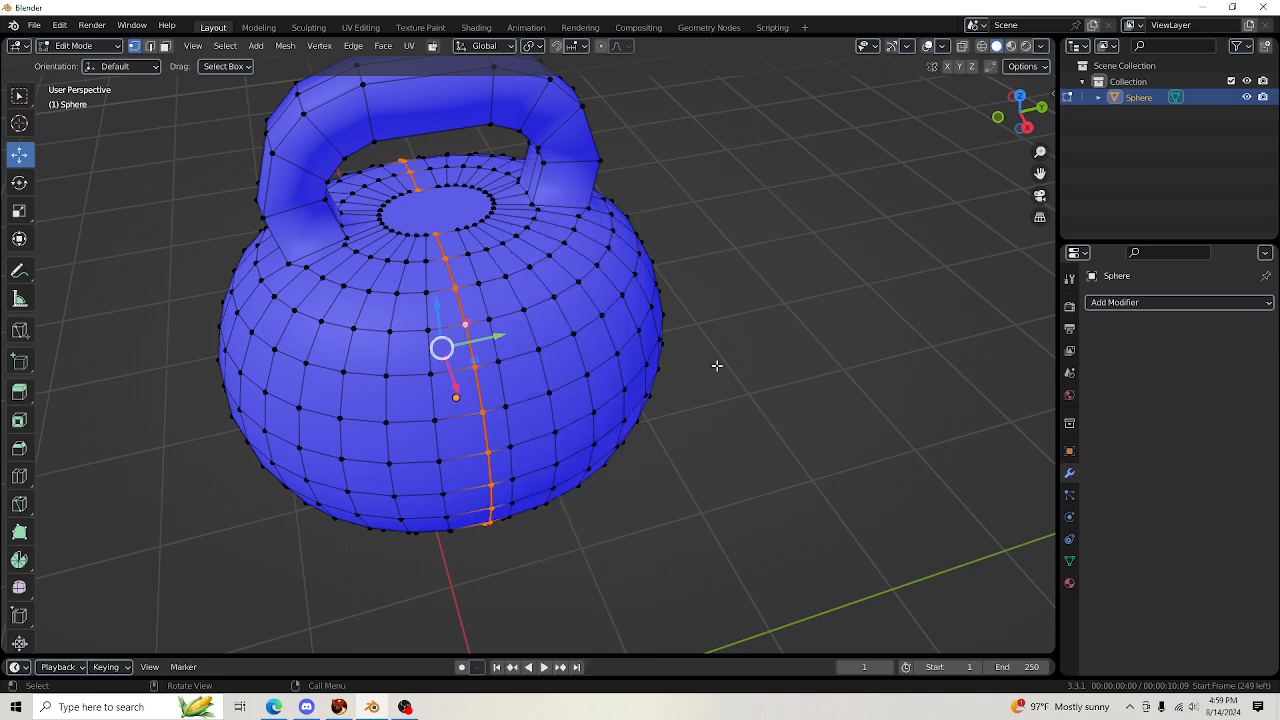
Unwrap the whole mesh, check its UV layout in the UV Editing workspace, and return to the Layout workspace
key(a)
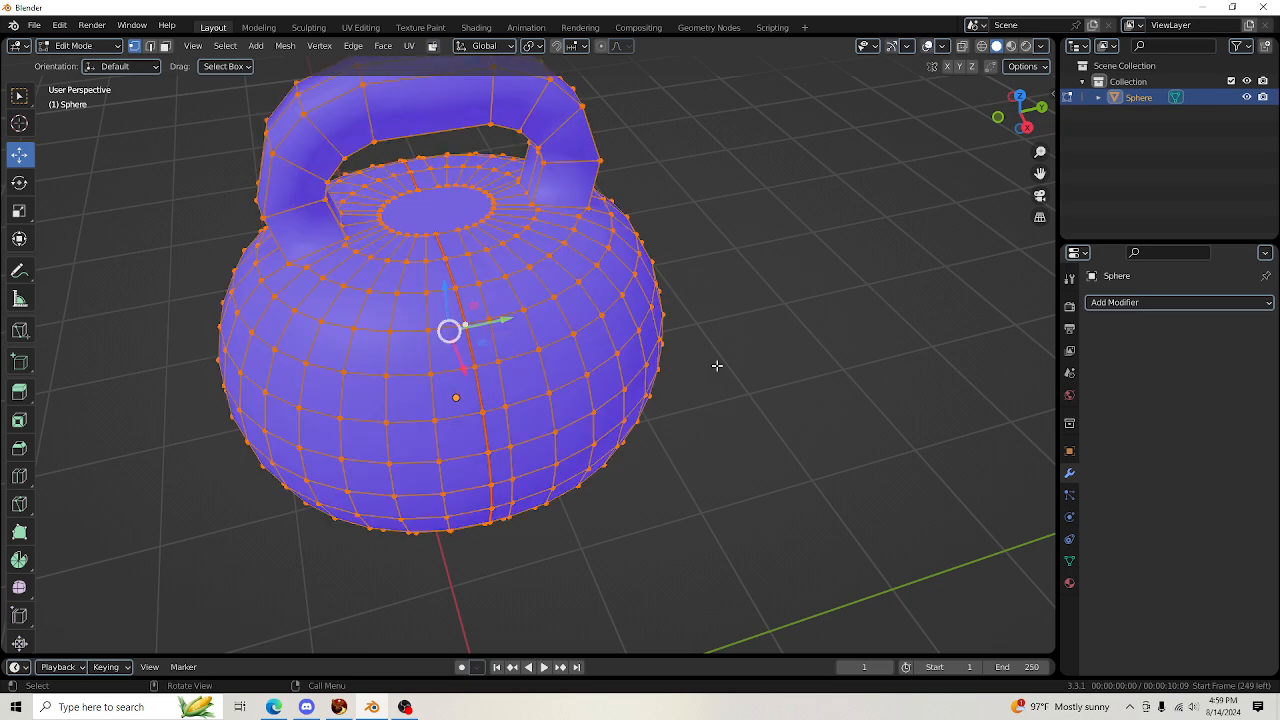
key(u)
click(705, 192)
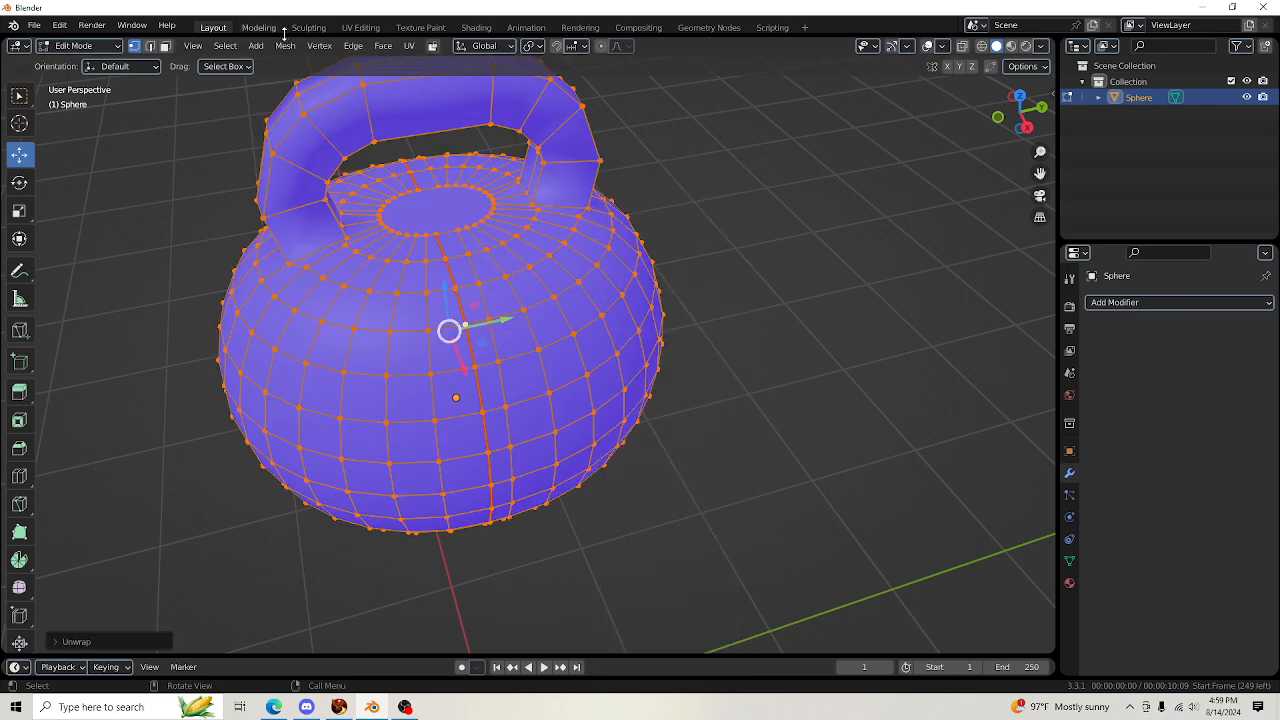
click(361, 27)
click(811, 447)
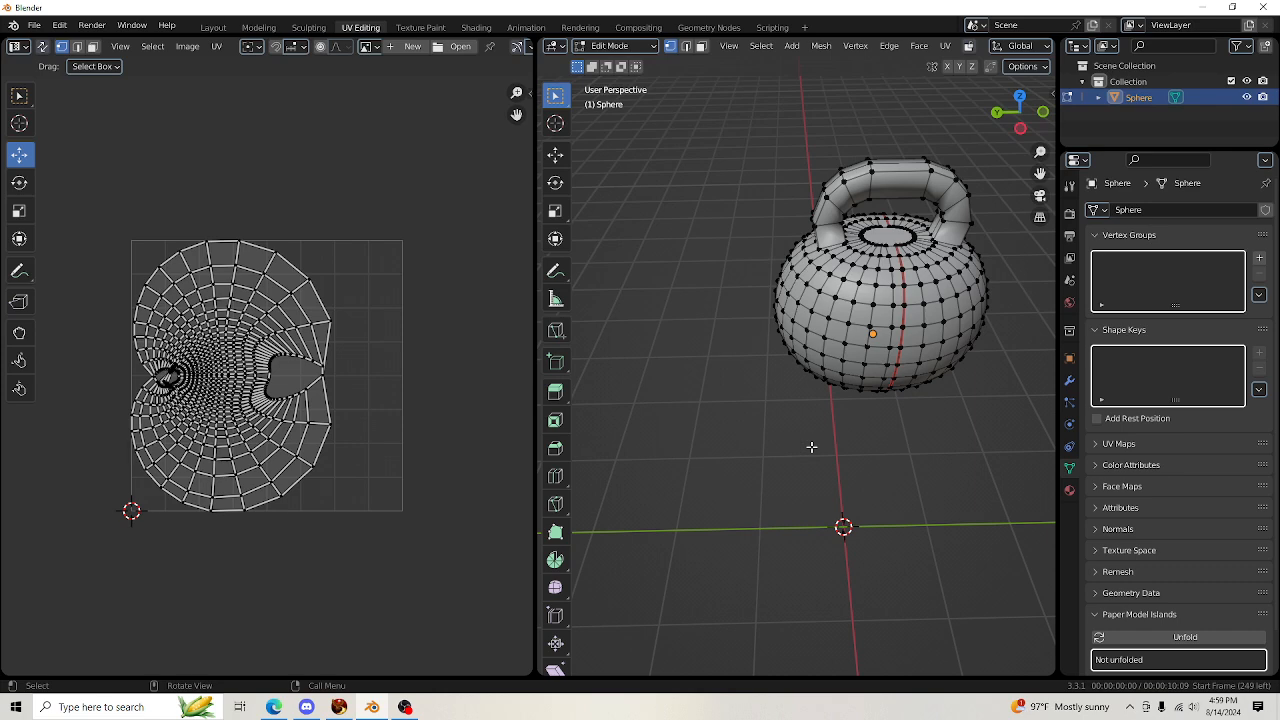
click(216, 28)
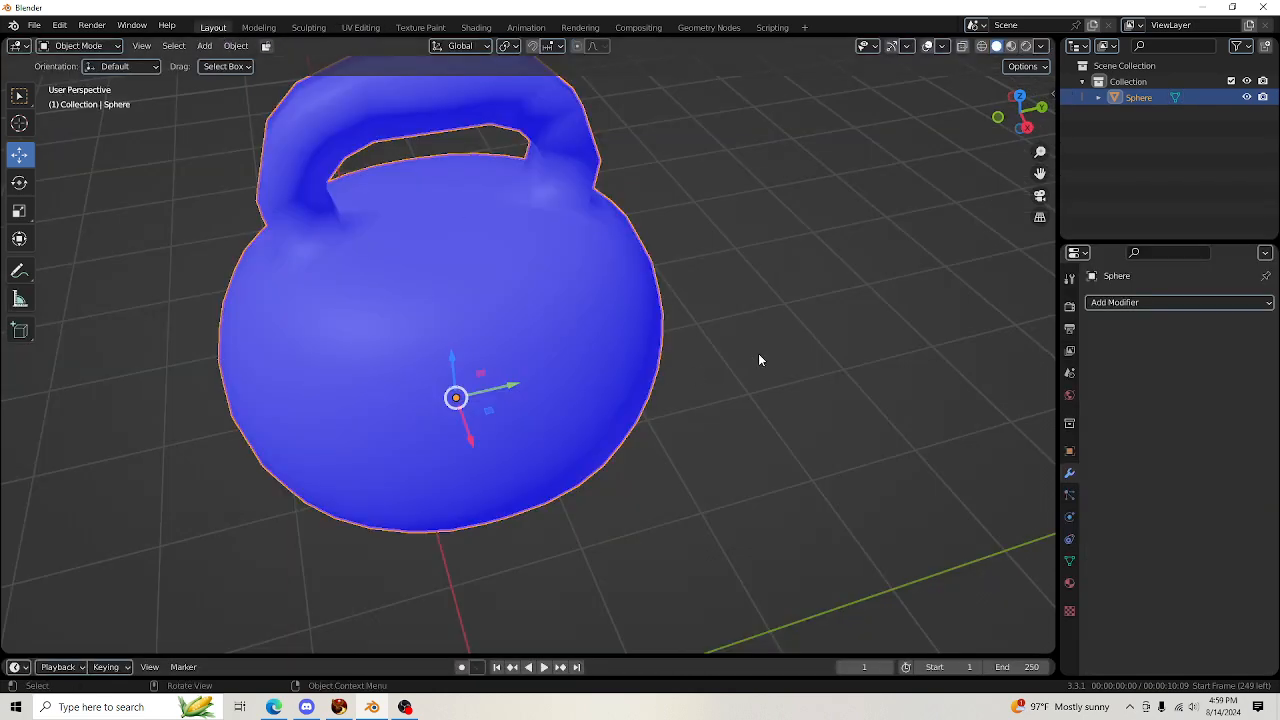
Undo the unwrap and the seam marked along the body
key(ctrl+z)
key(ctrl+z)
key(ctrl+z)
key(ctrl+z)
key(ctrl+z)
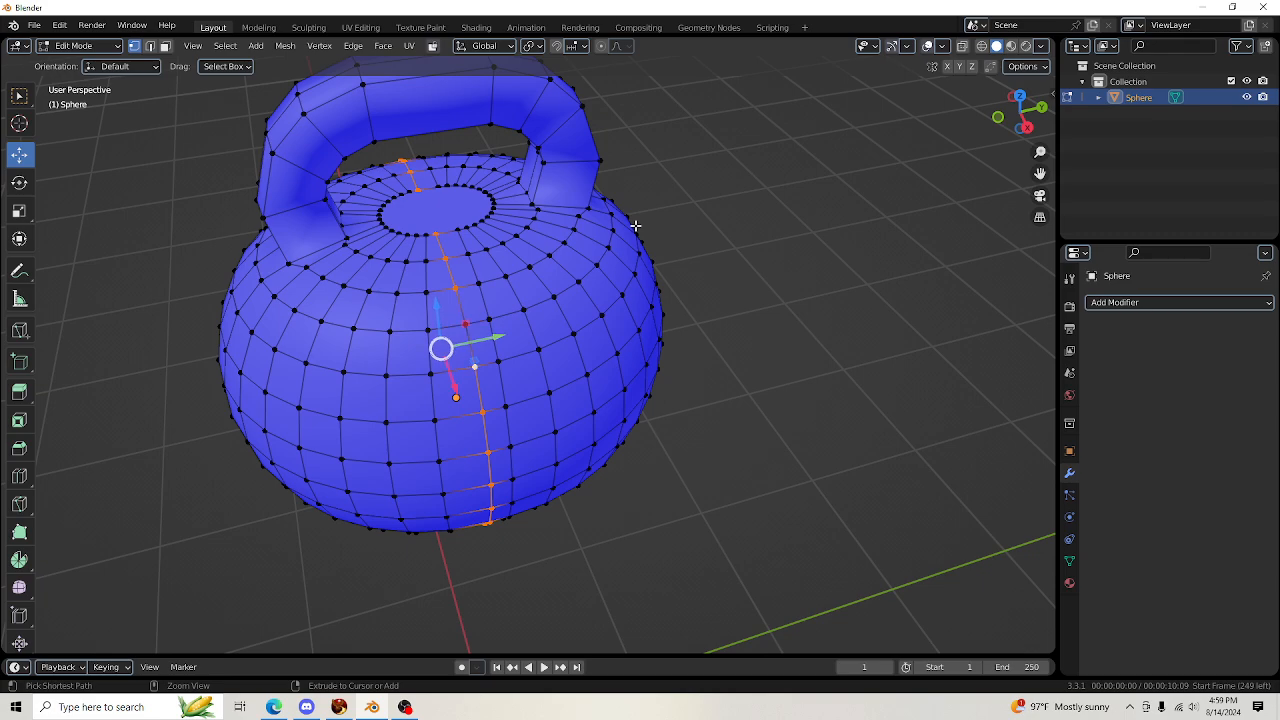
Replace the selection with the centre-line vertices down one outer side of the handle to just below its base
click(714, 330)
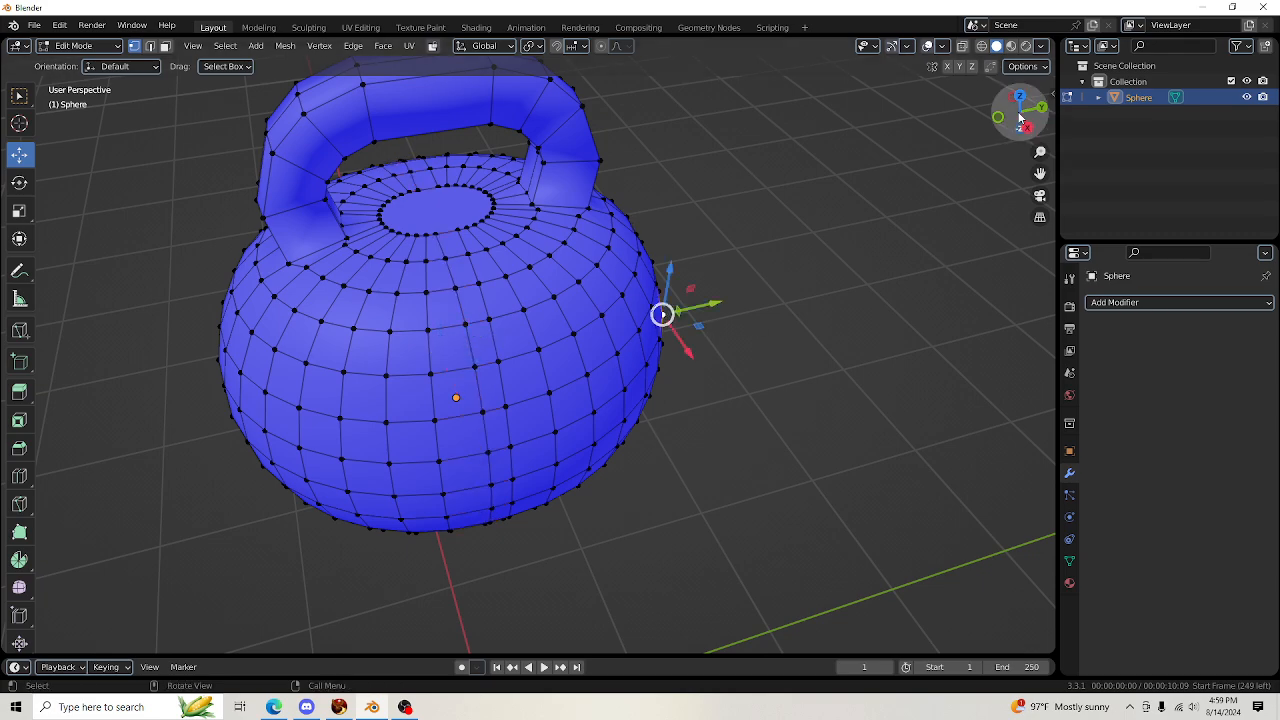
mouse_move(1022, 118)
mouse_down()
mouse_move(1240, 120)
mouse_move(1042, 128)
mouse_up()
click(537, 128)
shift+click(544, 191)
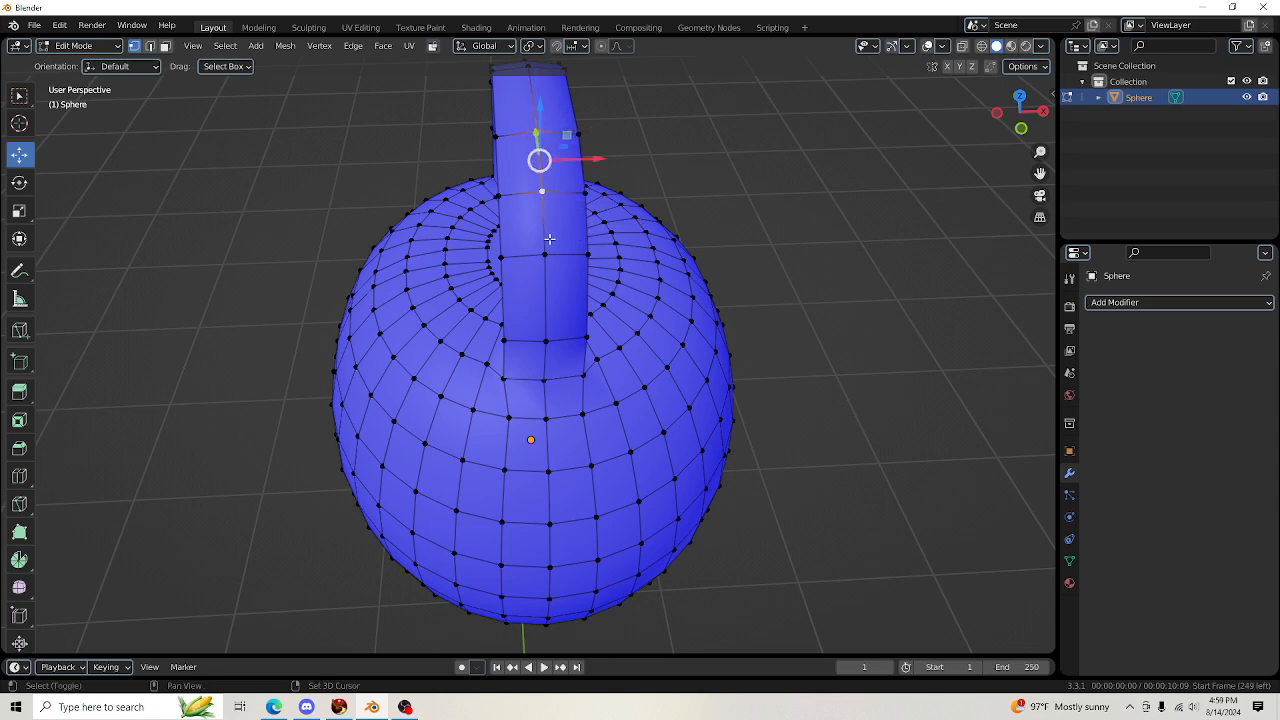
shift+click(547, 255)
shift+click(552, 345)
shift+click(548, 415)
shift+click(545, 381)
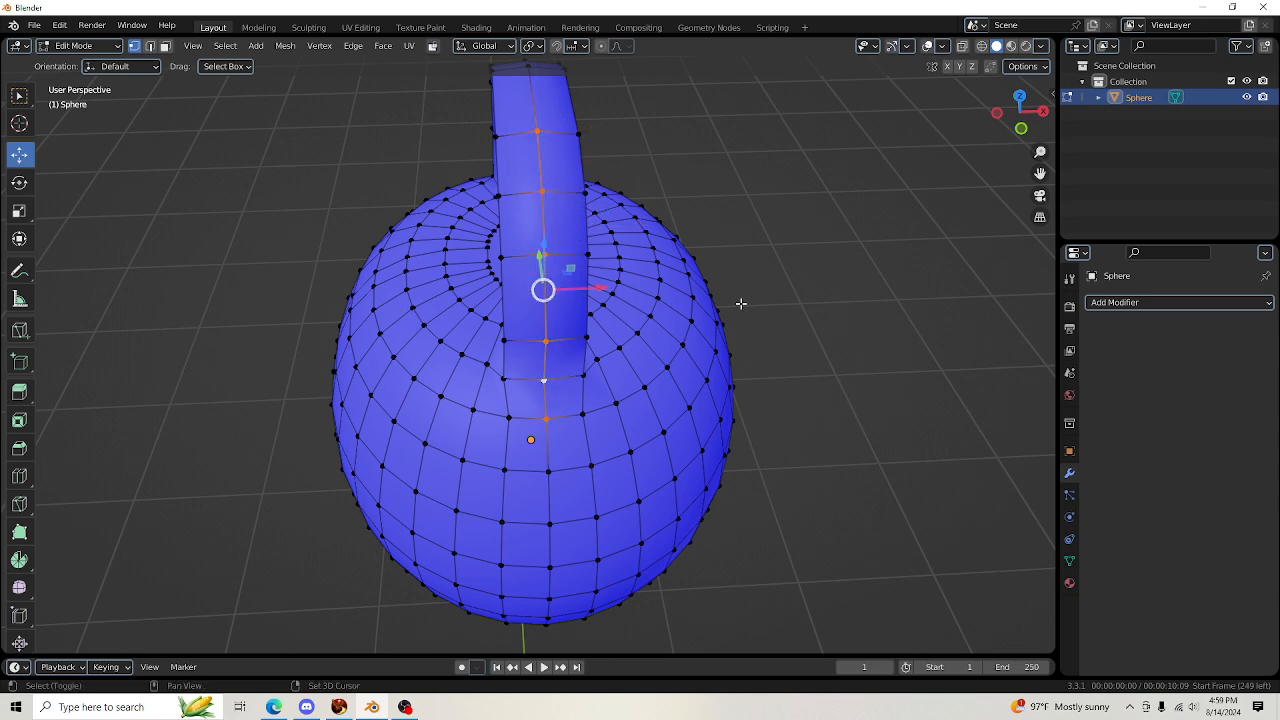
Extend the vertex selection along the centre of the handle's top and down its opposite outer side to the base
drag(1019, 119, 958, 268)
shift+click(508, 378)
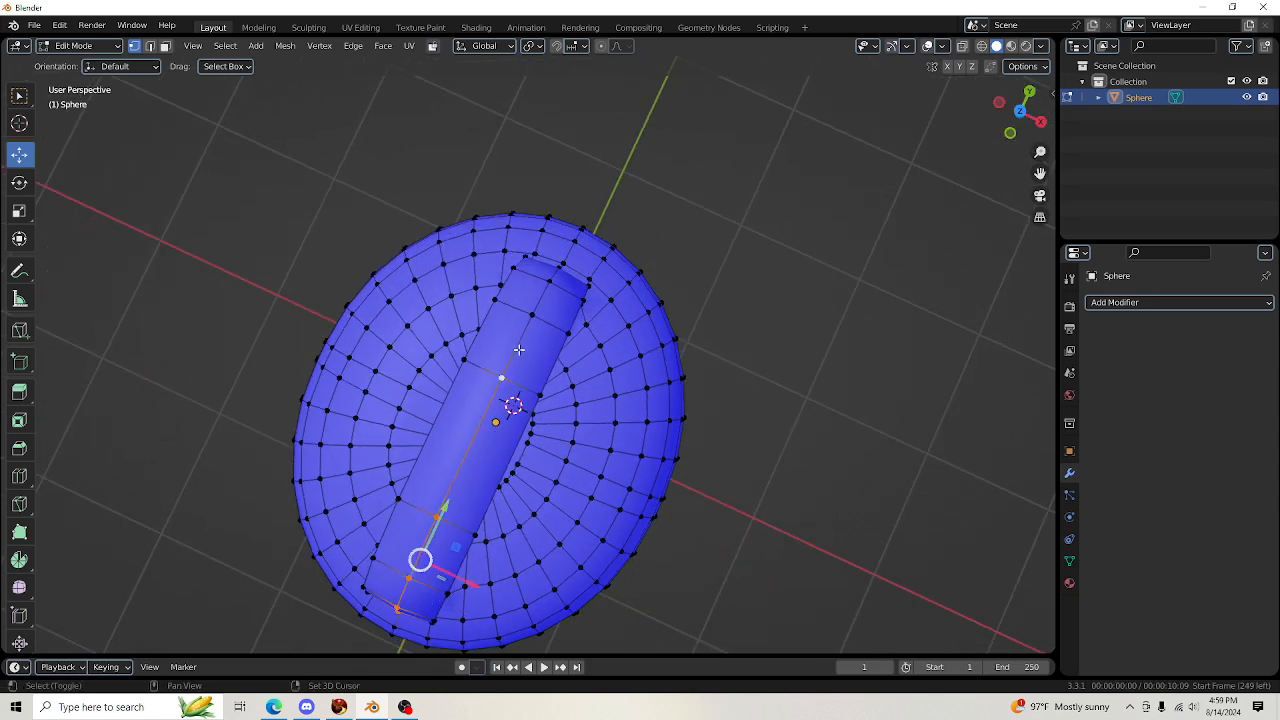
shift+click(533, 316)
shift+click(550, 284)
drag(1023, 126, 921, 152)
shift+click(546, 221)
shift+click(543, 257)
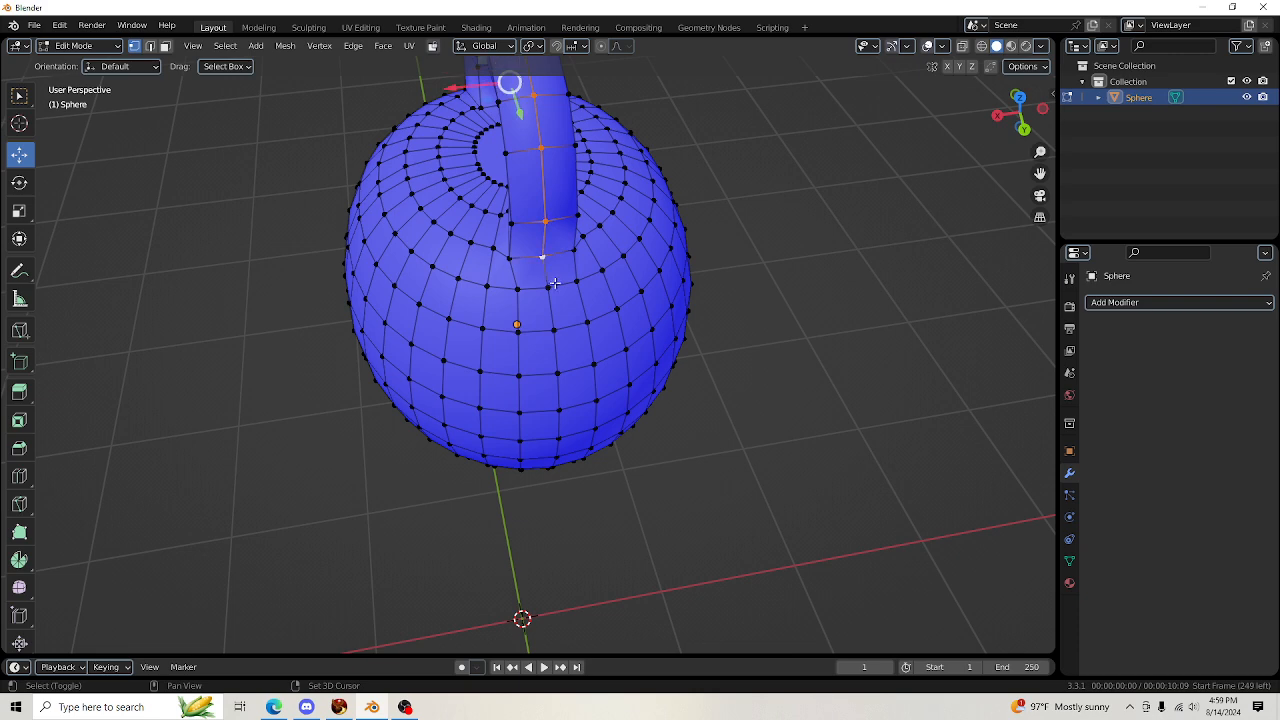
Continue the vertex selection from the handle base down the upper part of the kettlebell body
shift+click(548, 288)
shift+click(554, 330)
shift+click(558, 369)
shift+click(560, 410)
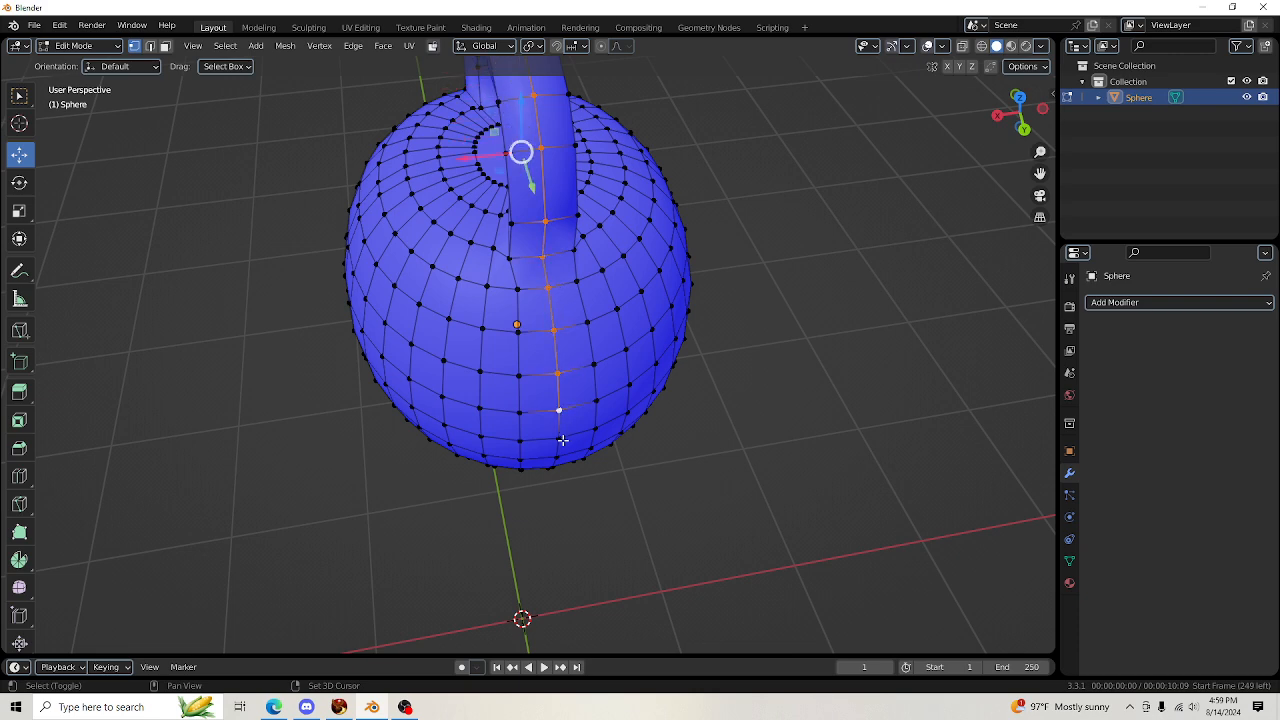
shift+click(559, 442)
Extend the selected vertex line down the lower body and across the underside to the flat base's rim
drag(1018, 125, 1018, 98)
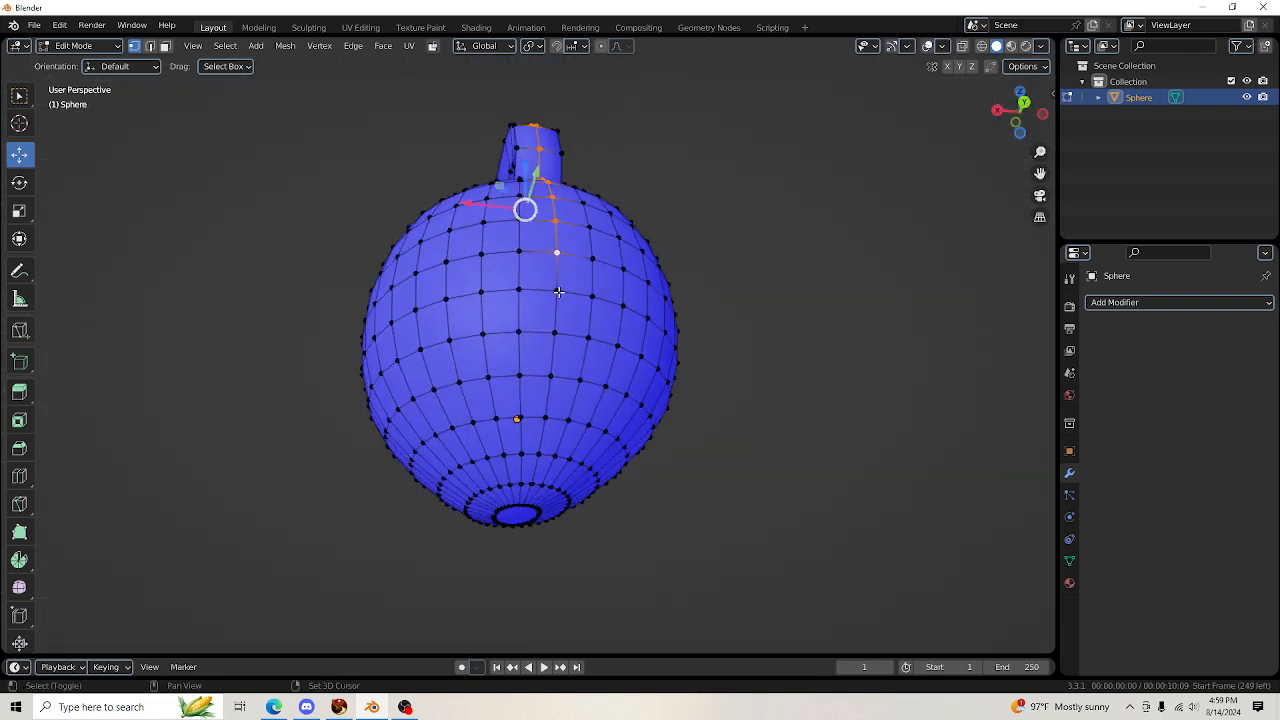
shift+click(556, 290)
shift+click(554, 332)
shift+click(550, 376)
shift+click(545, 418)
shift+click(540, 453)
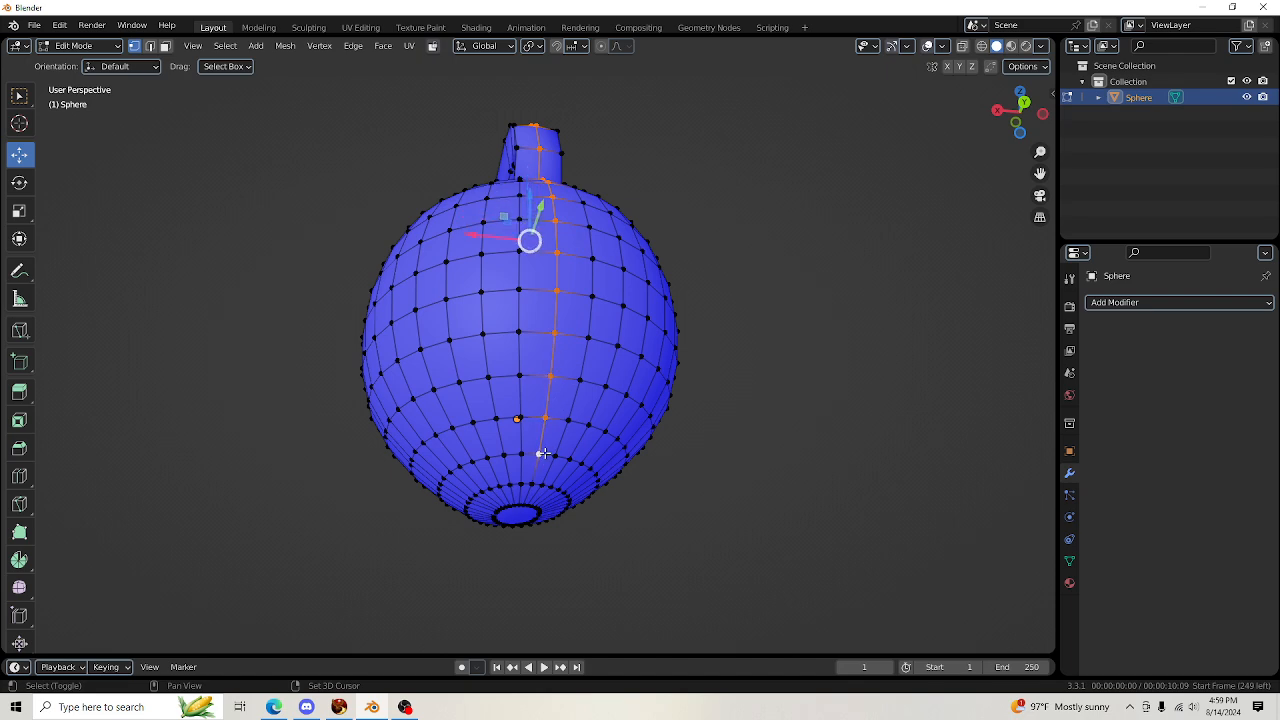
drag(1018, 120, 1019, 58)
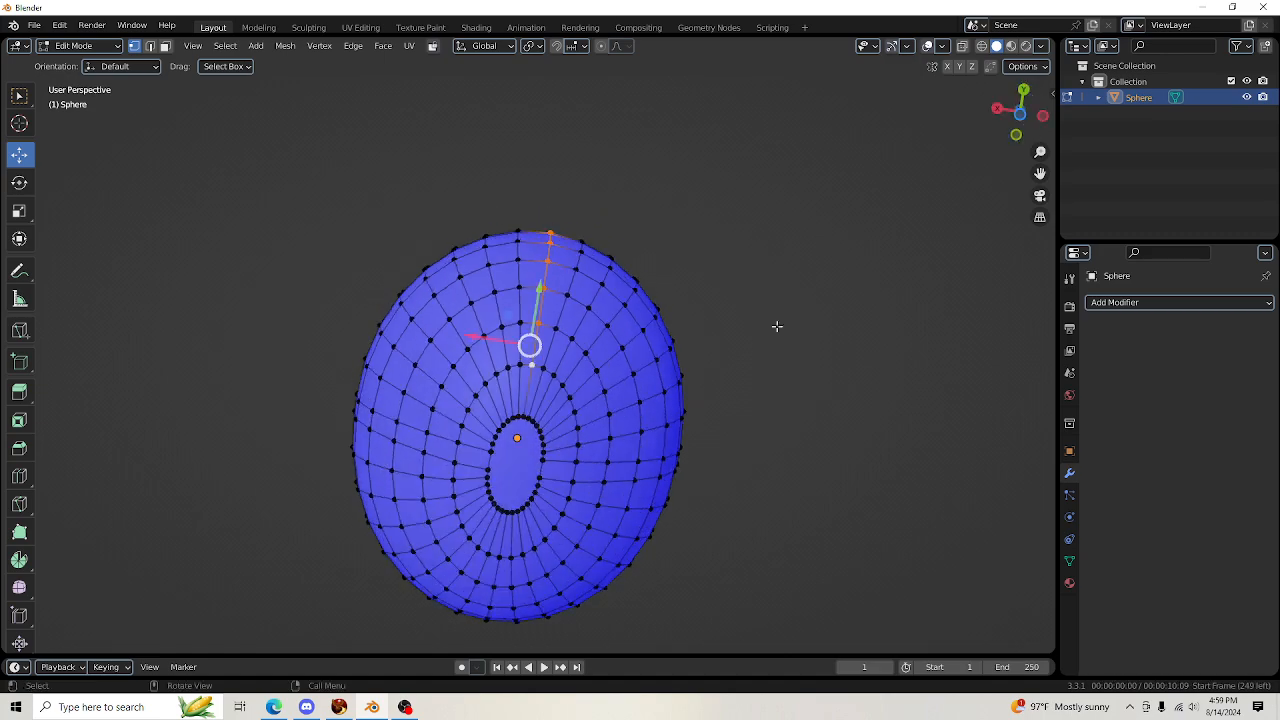
scroll(540, 491, up, 4)
scroll(539, 491, down, 5)
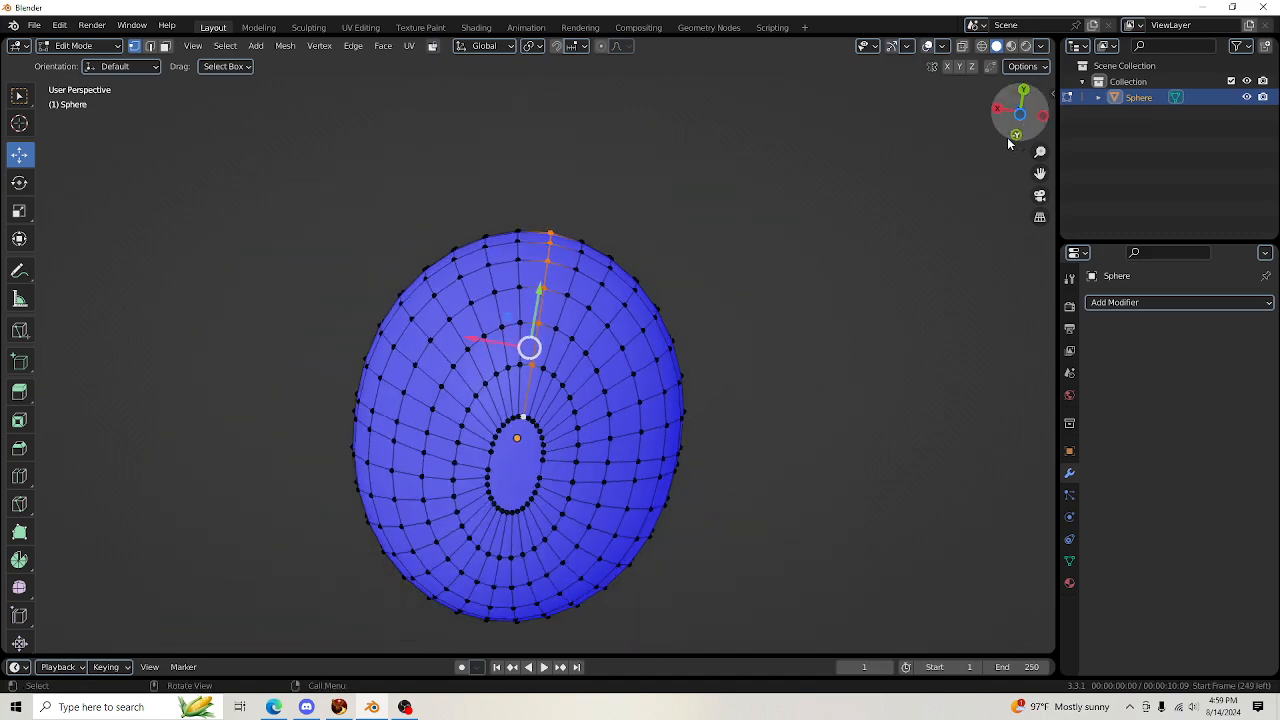
Add the matching vertical line of vertices on the opposite side of the body, from the handle base downward
drag(1020, 109, 1225, 140)
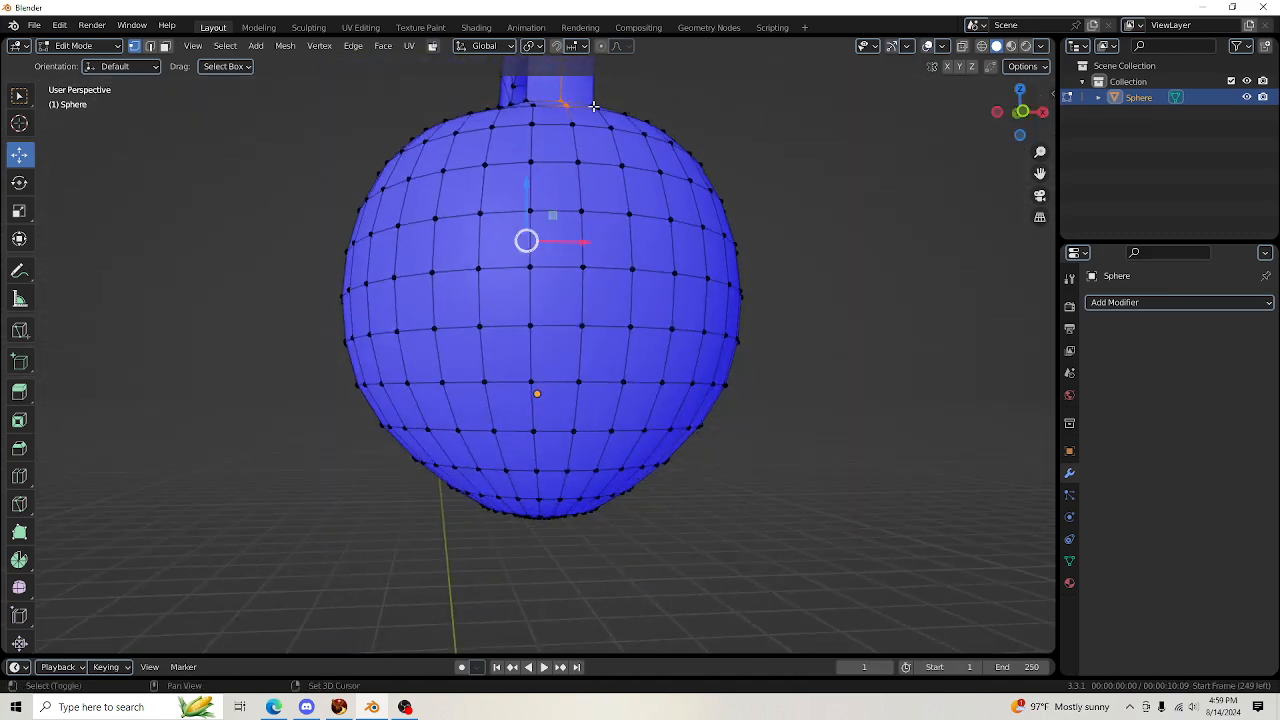
shift+click(572, 124)
shift+click(577, 162)
shift+click(581, 211)
shift+click(582, 266)
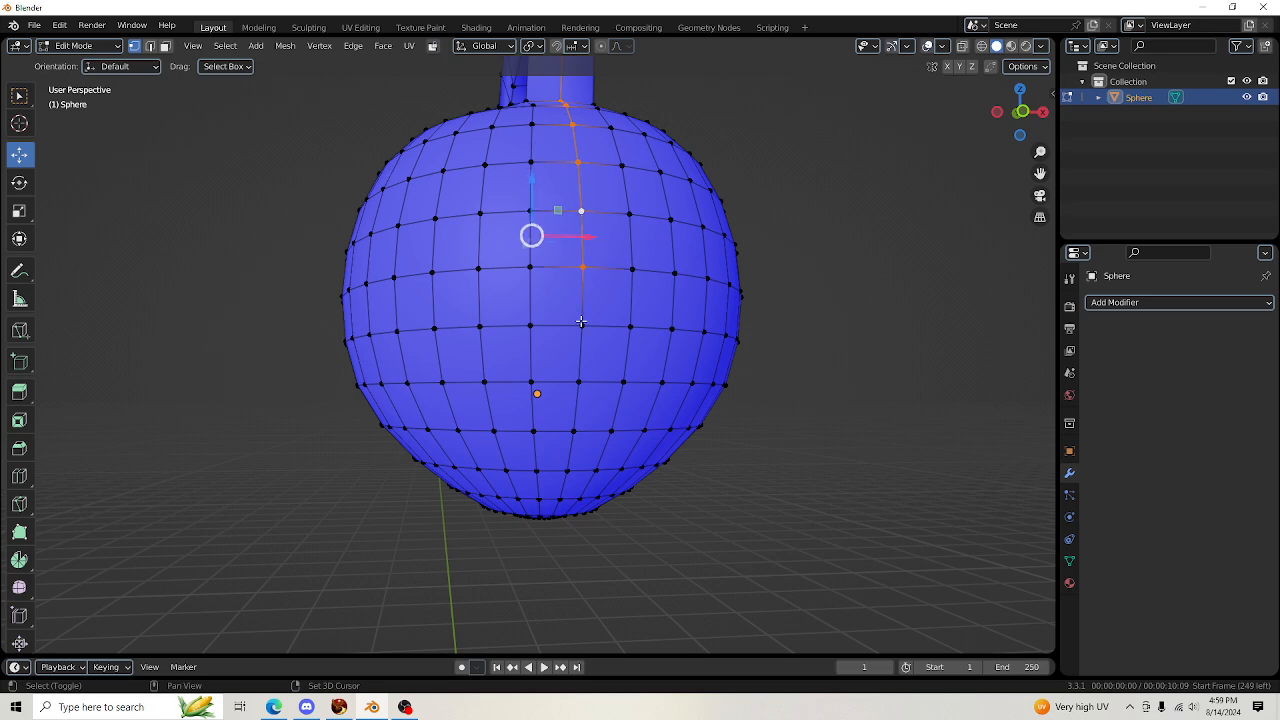
shift+click(582, 326)
shift+click(578, 382)
shift+click(568, 470)
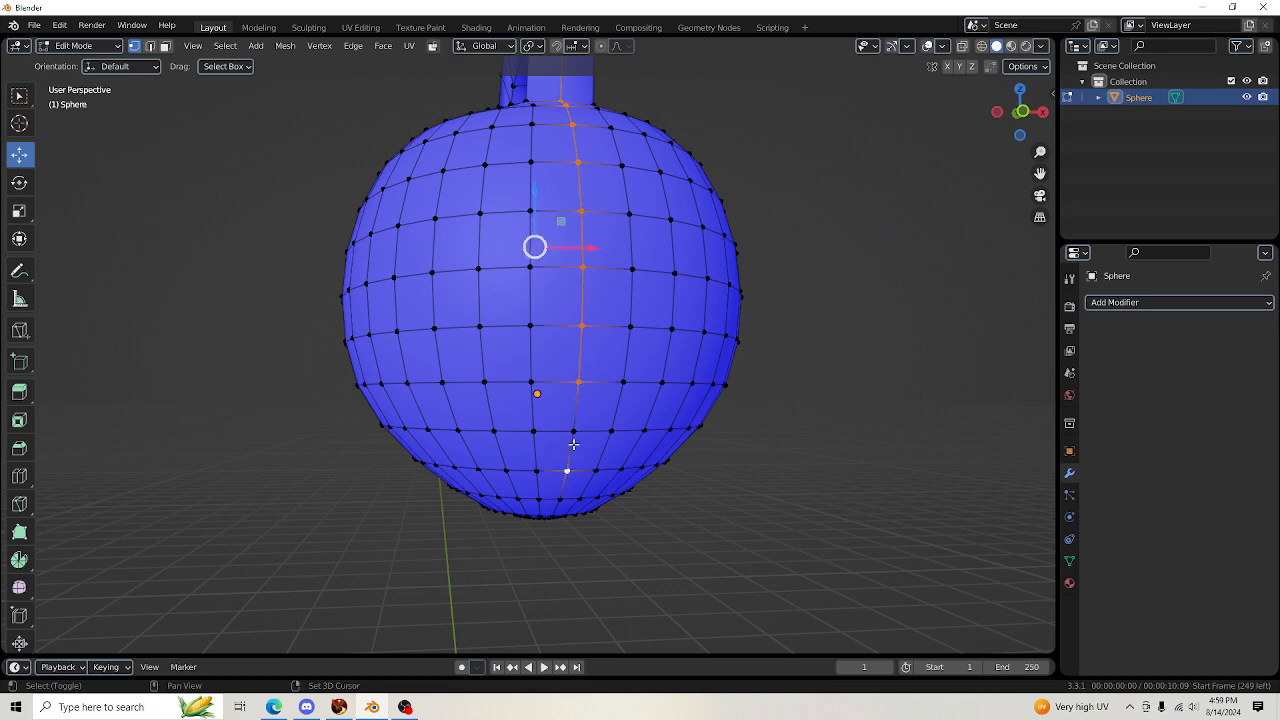
shift+click(573, 431)
Extend this second line across the underside to the flat base's rim and mark the selected path as a seam
drag(1005, 130, 911, 115)
scroll(912, 115, up, 2)
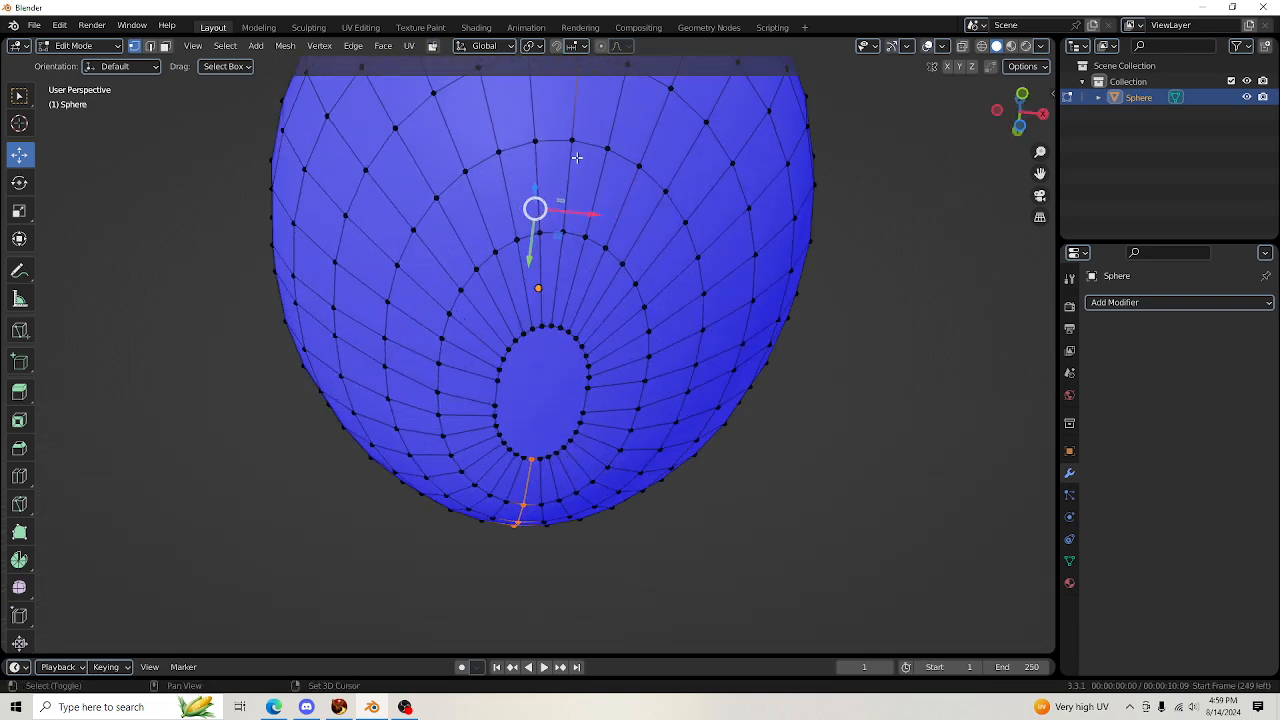
shift+click(571, 140)
shift+click(562, 232)
shift+click(554, 325)
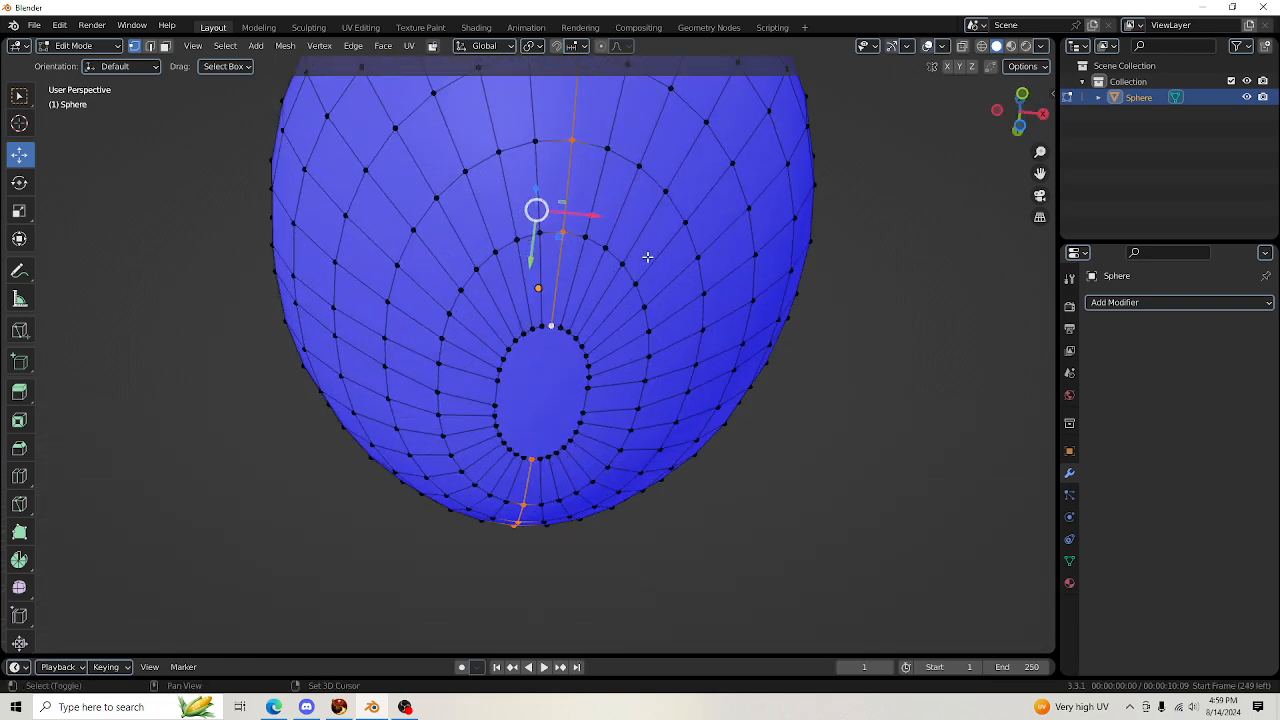
key(u)
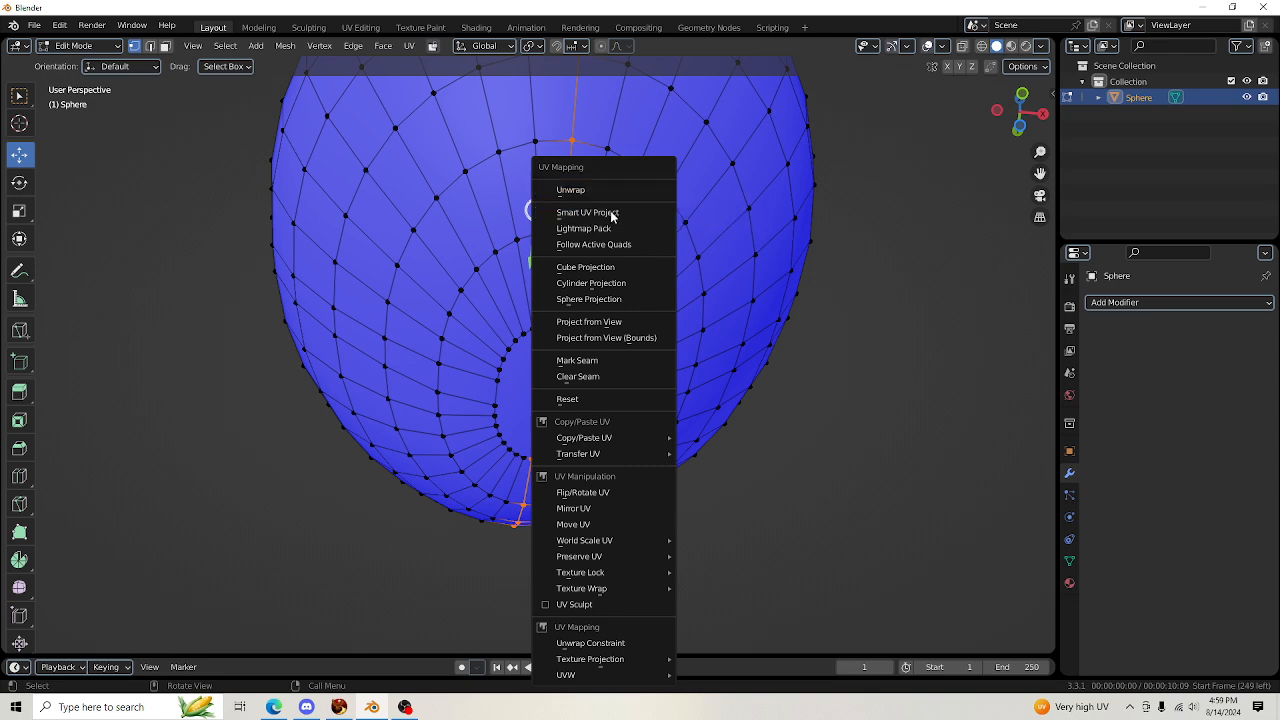
click(604, 360)
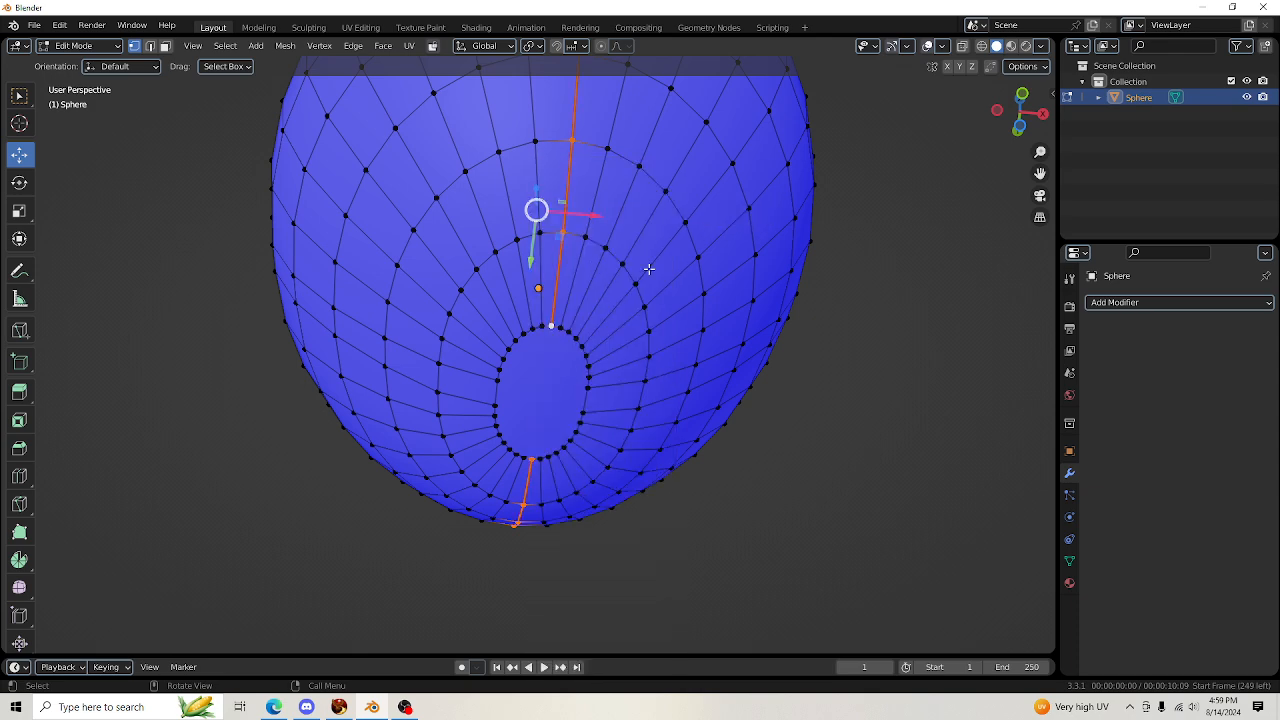
Unwrap the entire kettlebell mesh and display its full UV layout in the UV Editing workspace
key(a)
key(u)
click(600, 97)
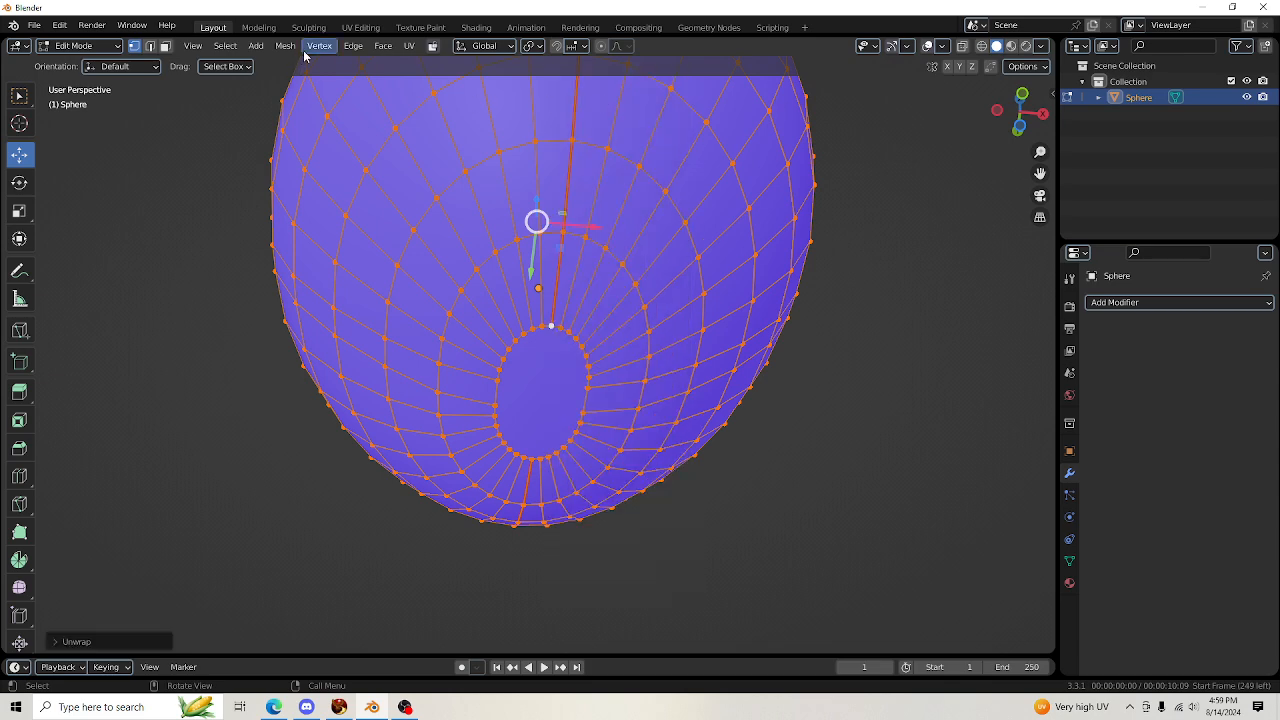
click(360, 27)
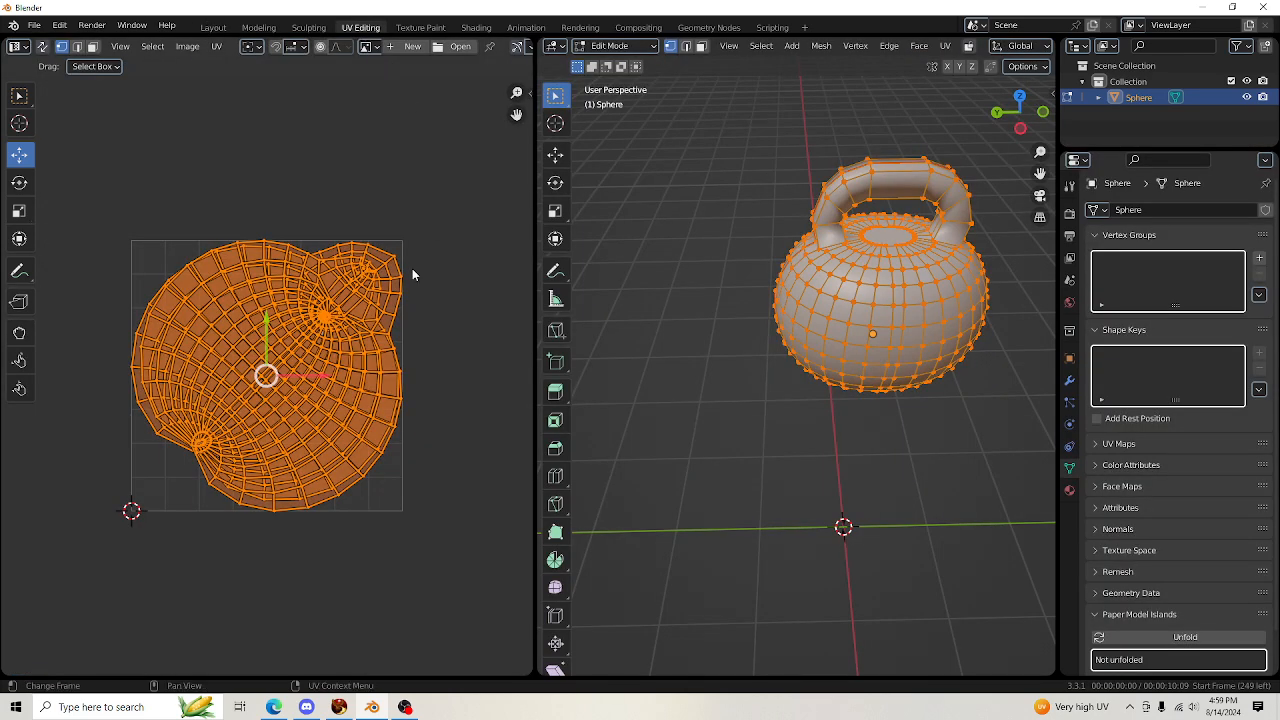
click(470, 403)
key(a)
Create a blank white 1024 × 1024 px image behind the UV layout and clear the UV selection
click(406, 46)
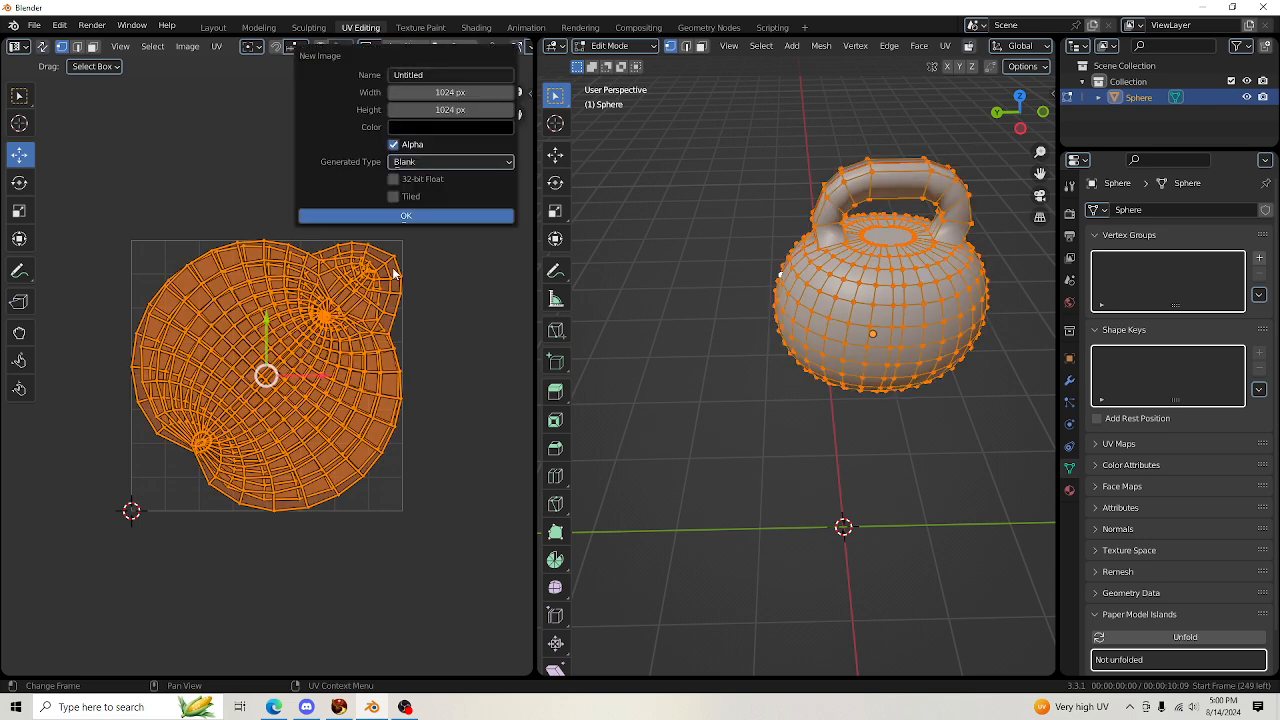
click(423, 128)
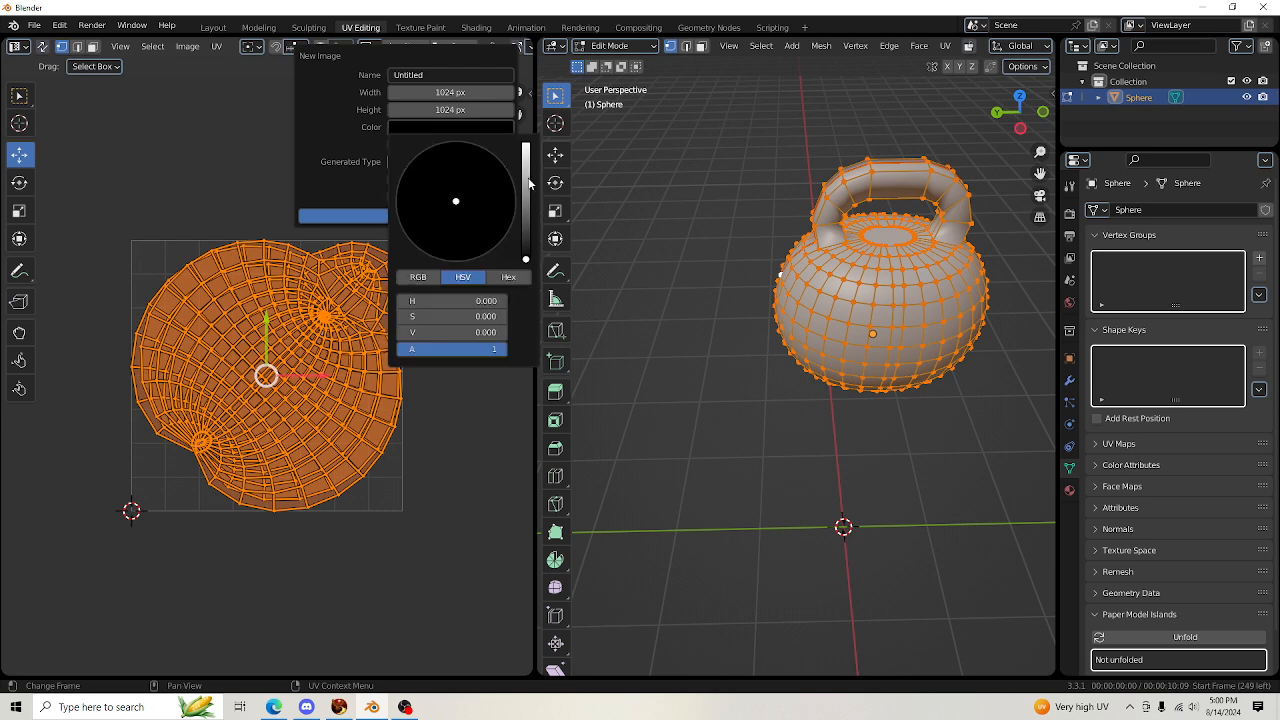
drag(526, 183, 526, 143)
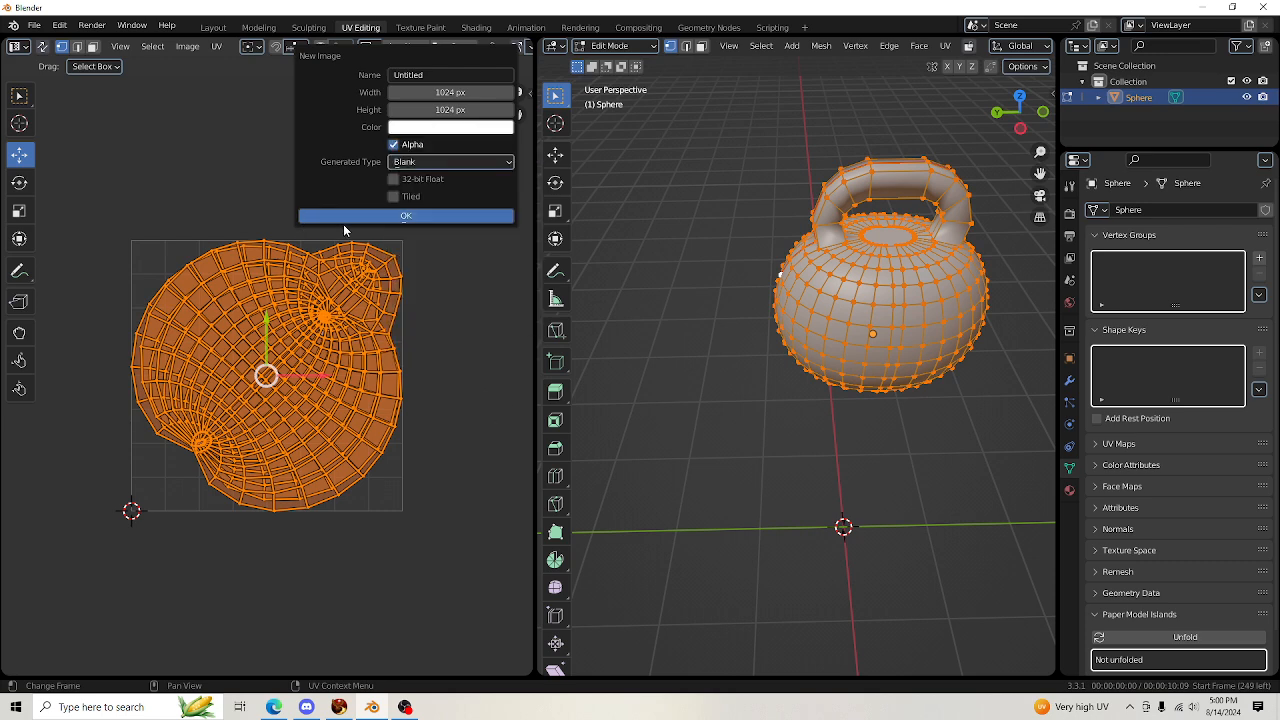
click(393, 219)
key(Home)
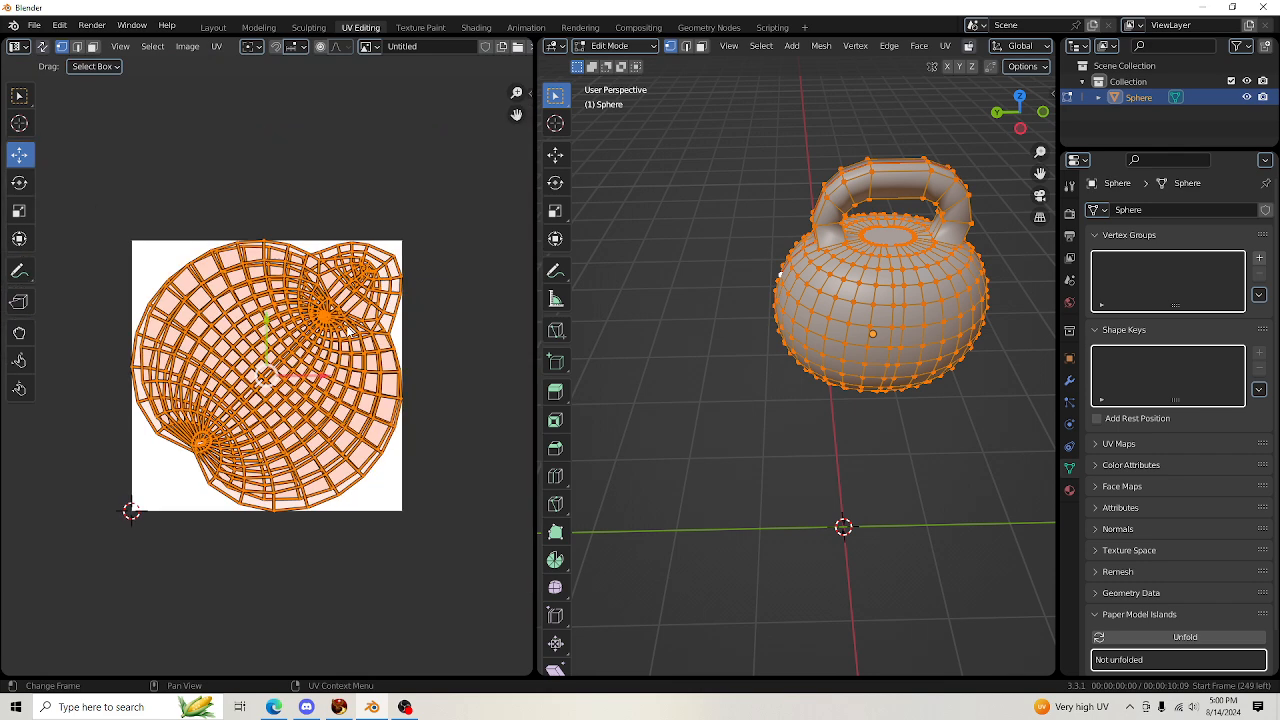
key(alt+a)
scroll(404, 180, up, 1)
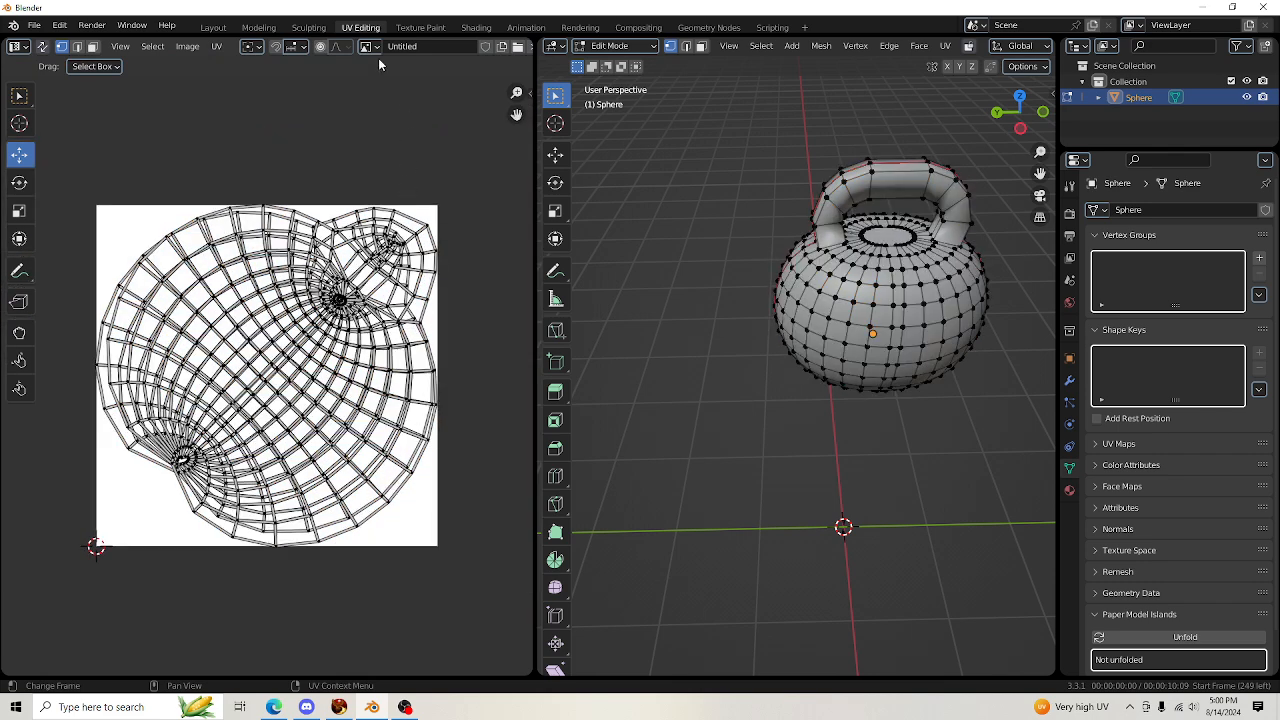
Try to open an image named jollyball from New folder in an enlarged UV editor, and restore the editor's narrower width
drag(533, 62, 882, 62)
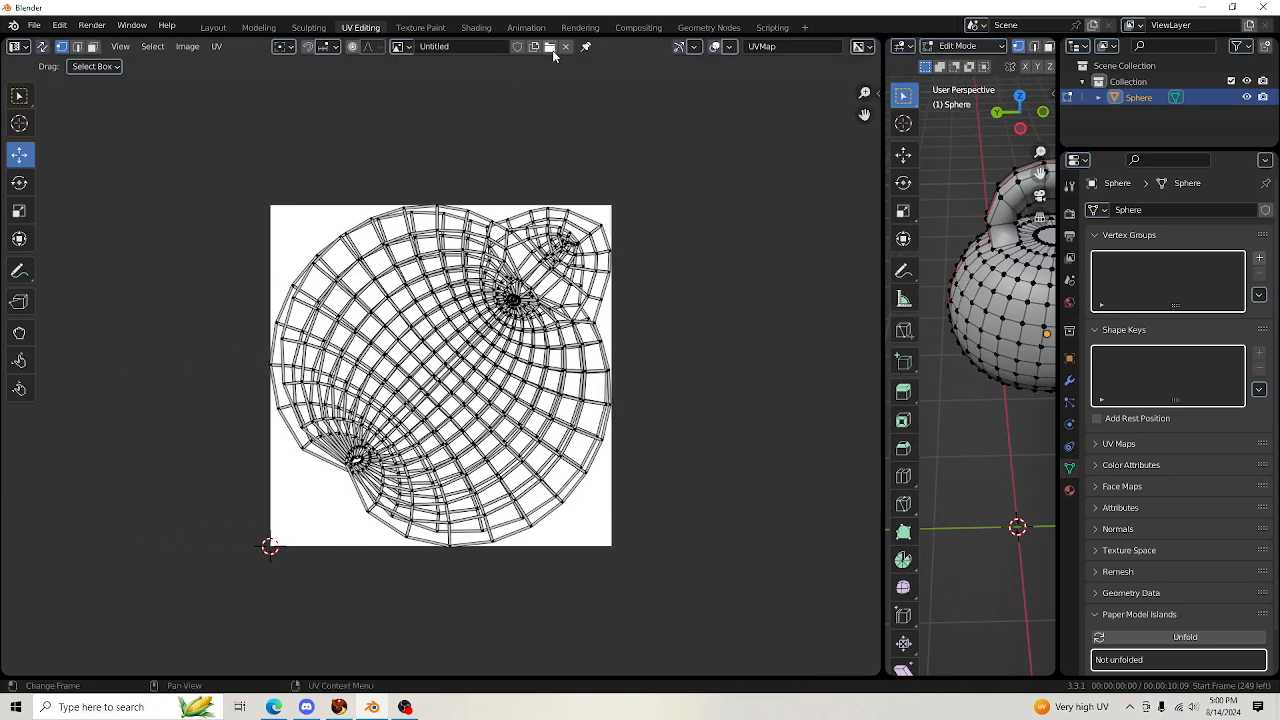
click(550, 47)
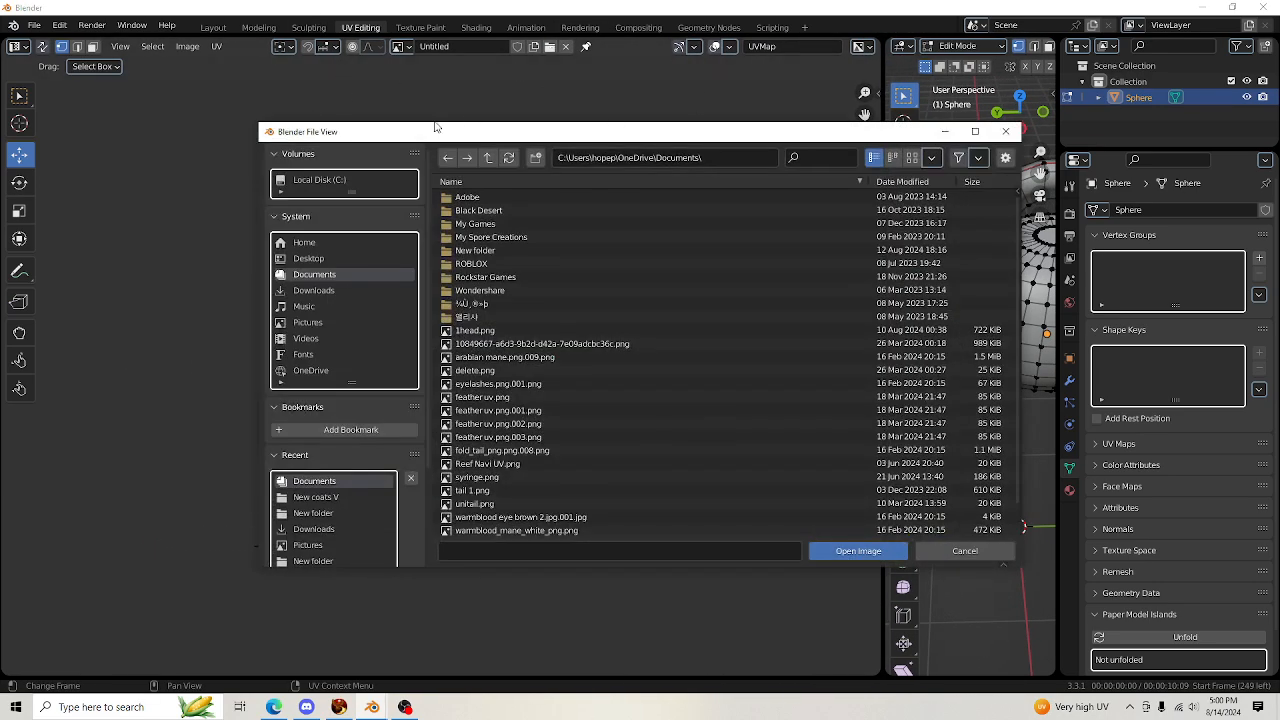
click(315, 512)
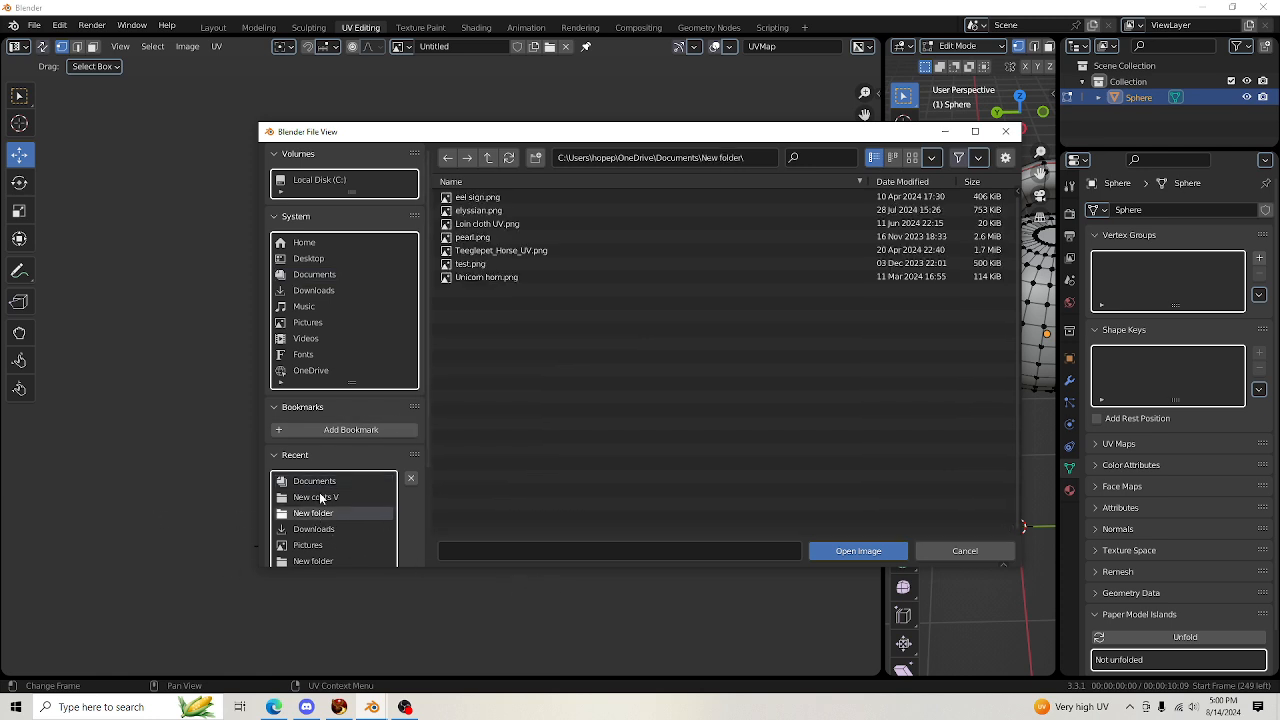
click(580, 551)
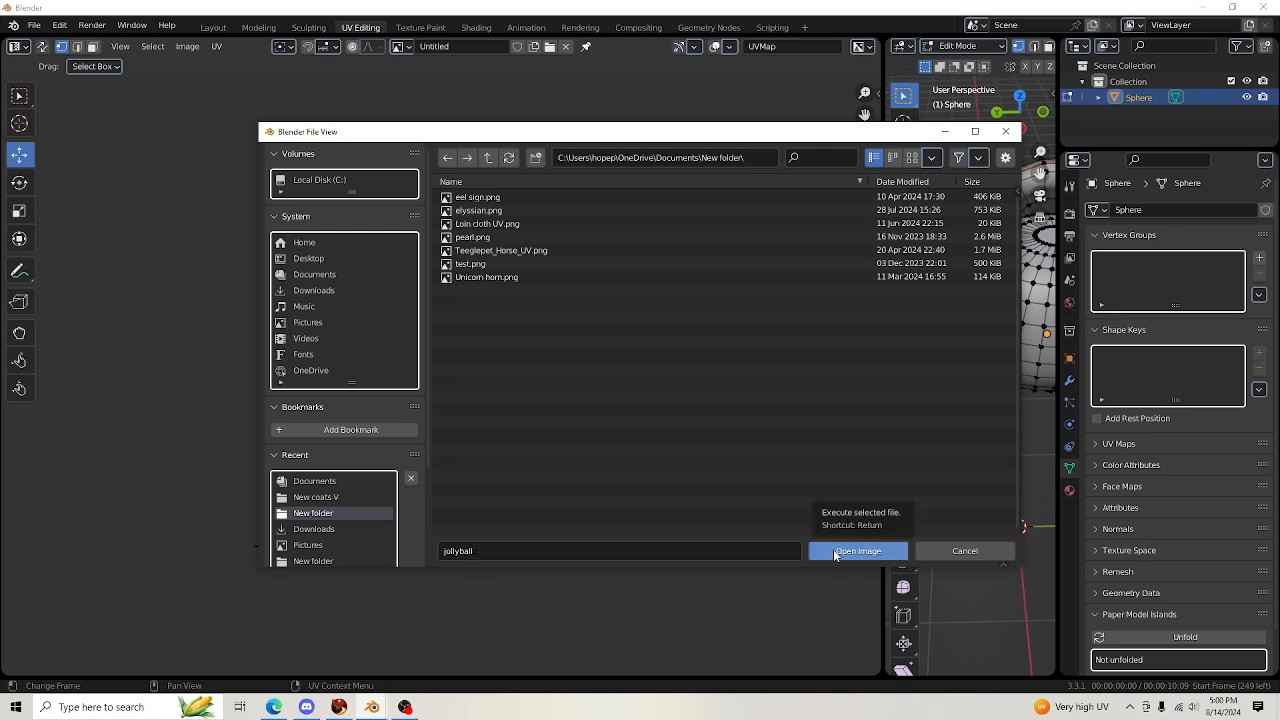
click(837, 551)
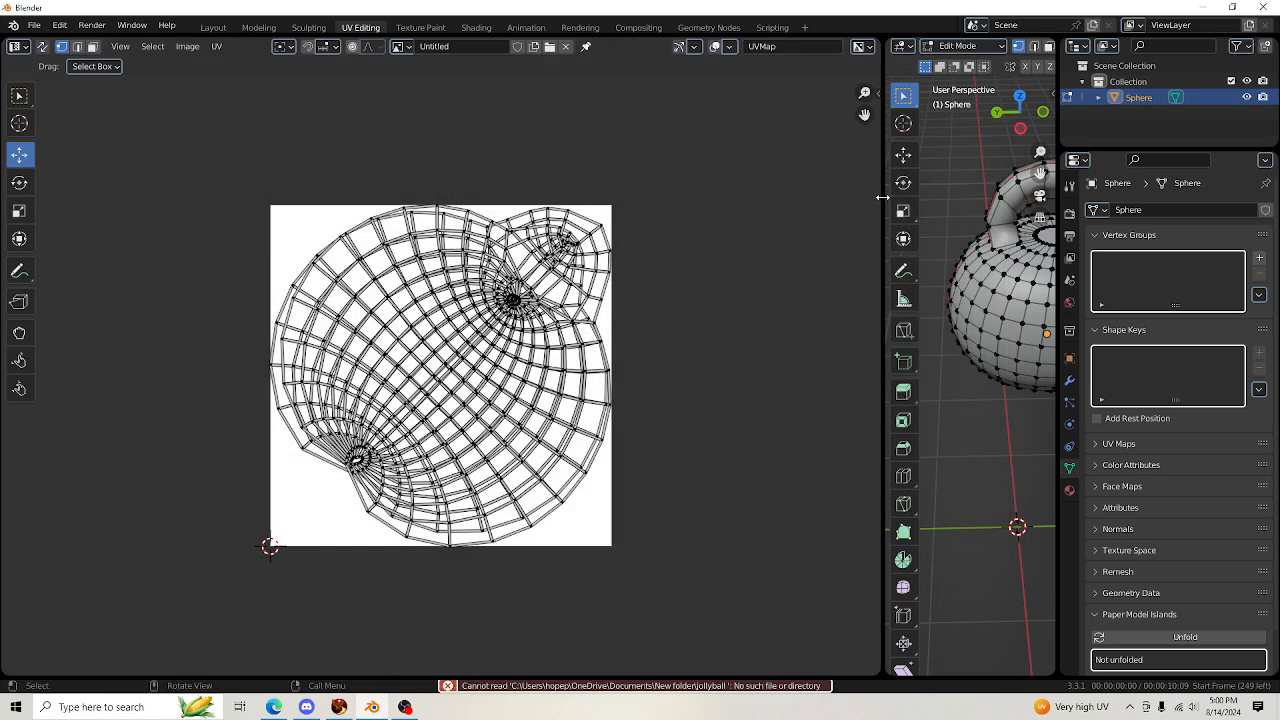
drag(882, 194, 474, 195)
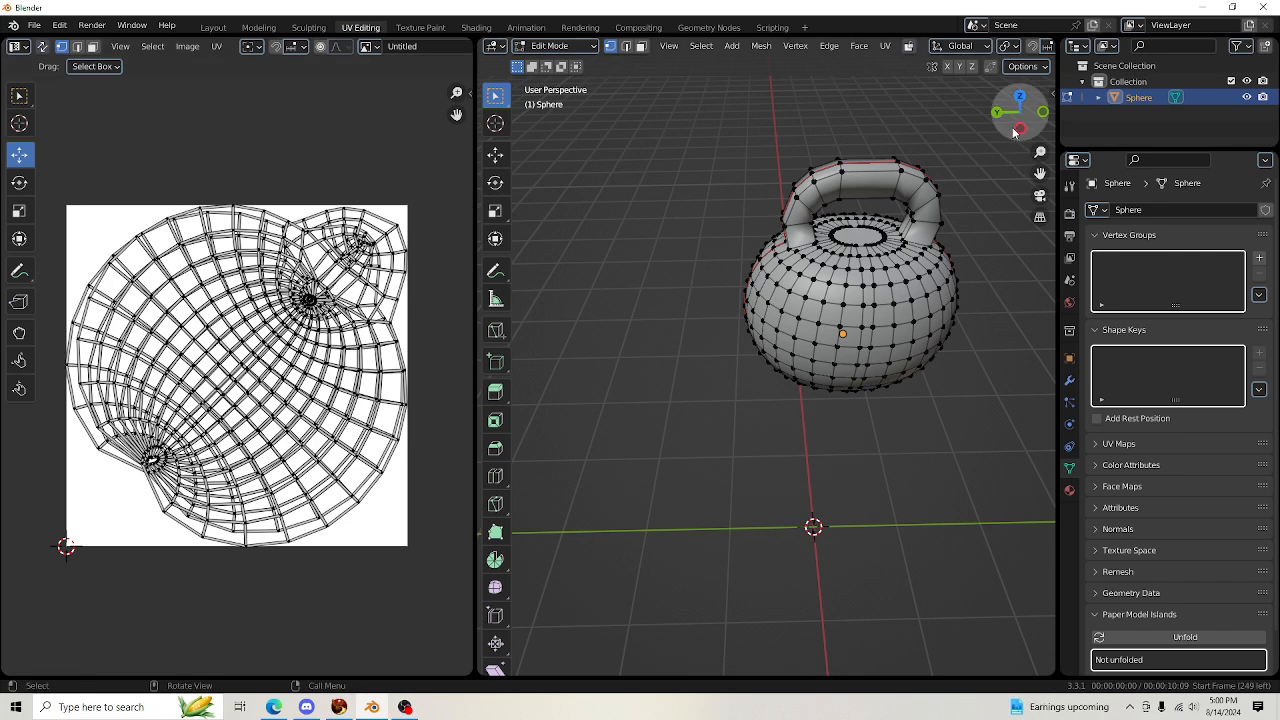
In the Layout workspace, add a Subdivision Surface modifier to the kettlebell and deselect the object
drag(1020, 112, 1000, 122)
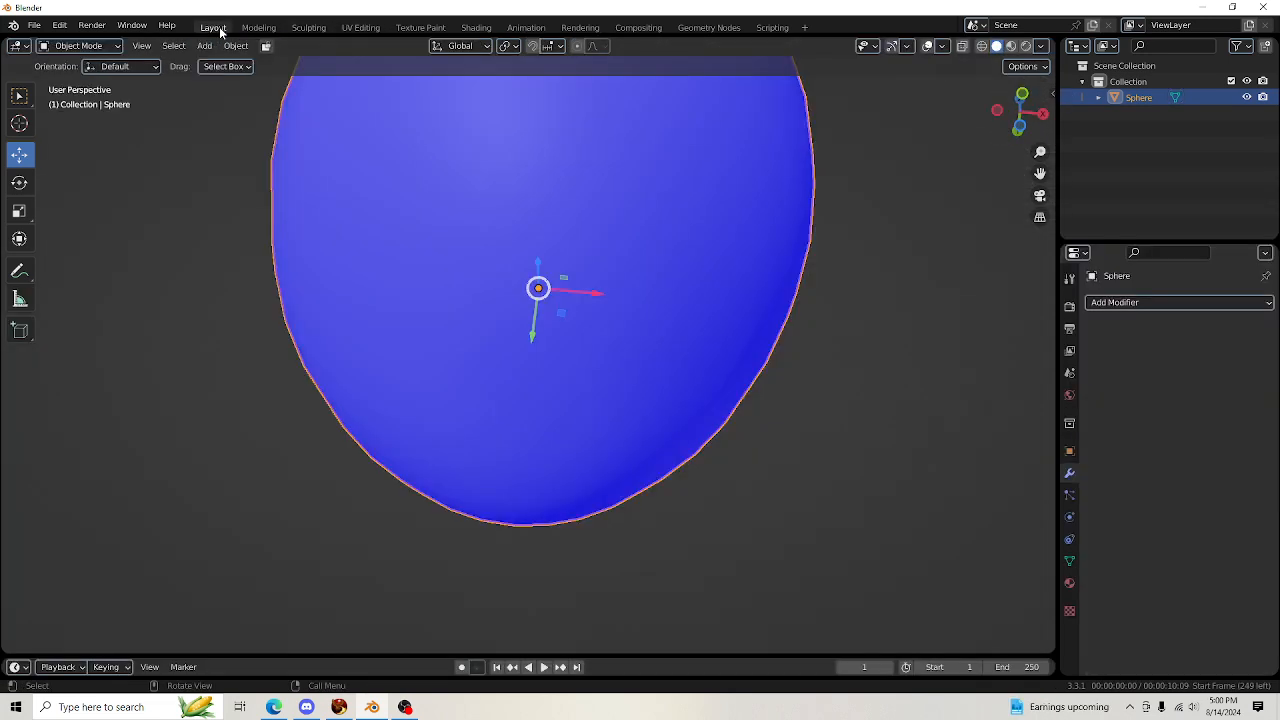
scroll(908, 287, down, 5)
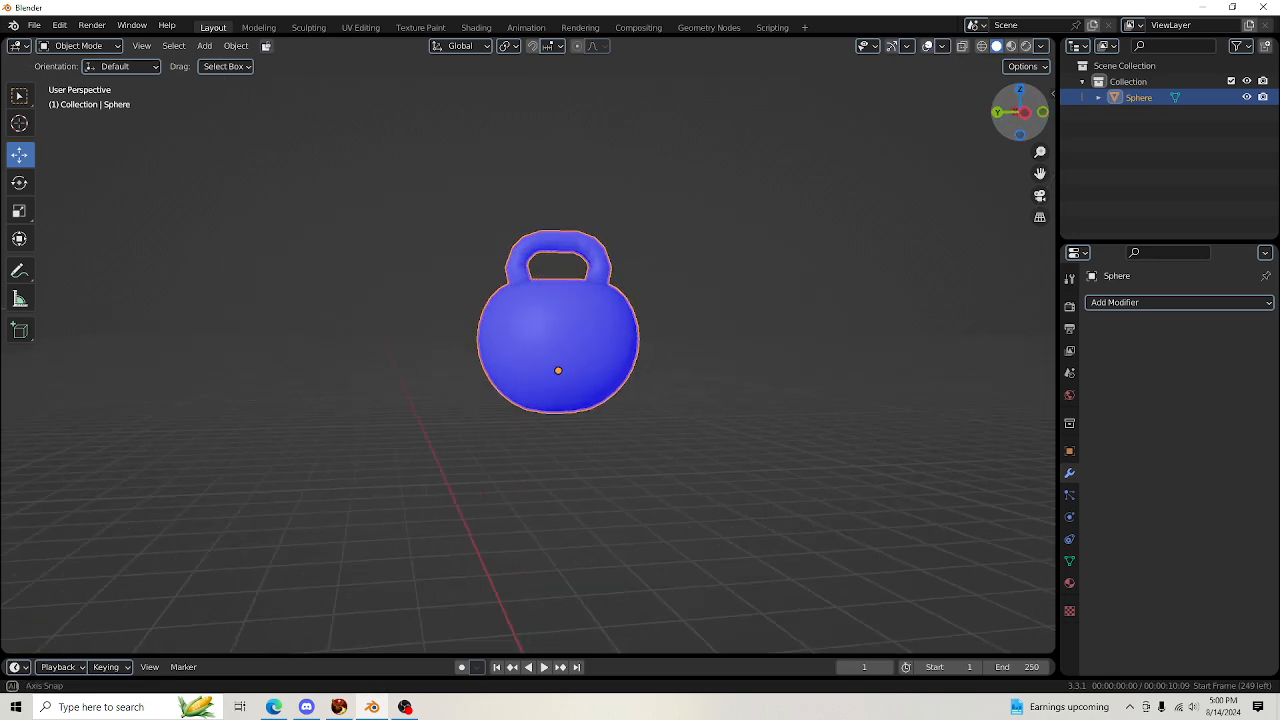
drag(1020, 112, 943, 76)
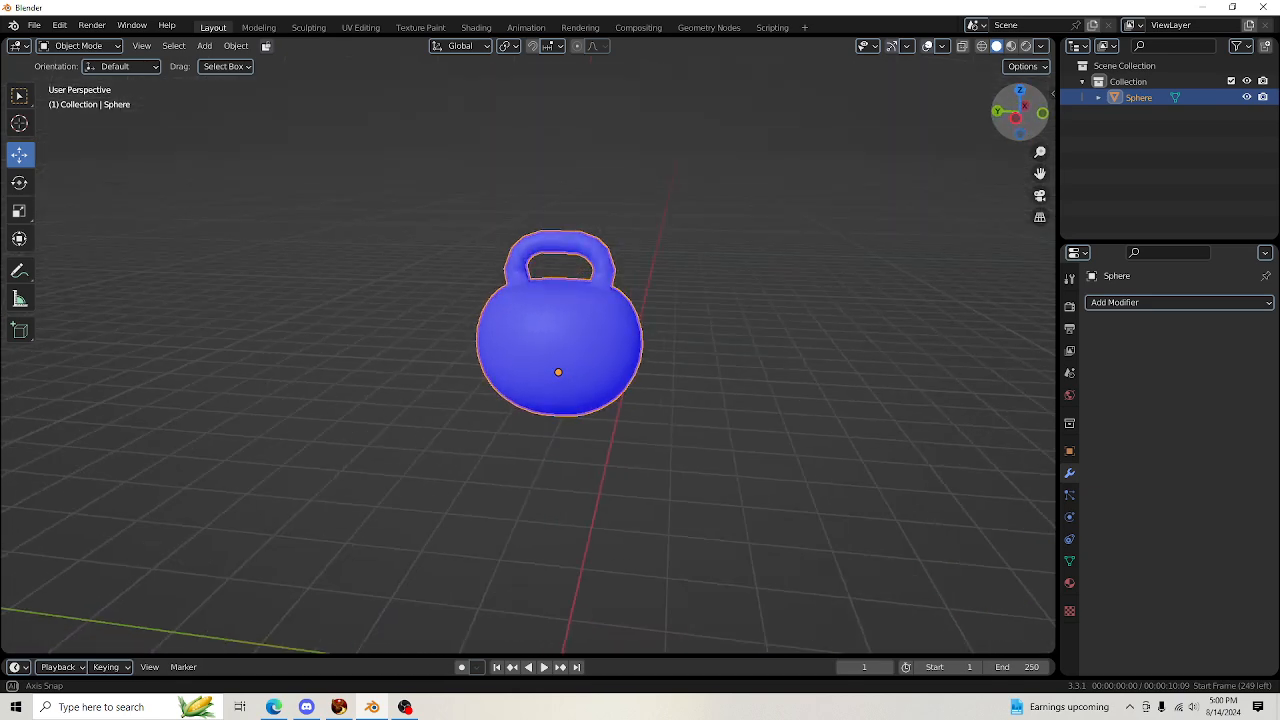
scroll(686, 298, up, 4)
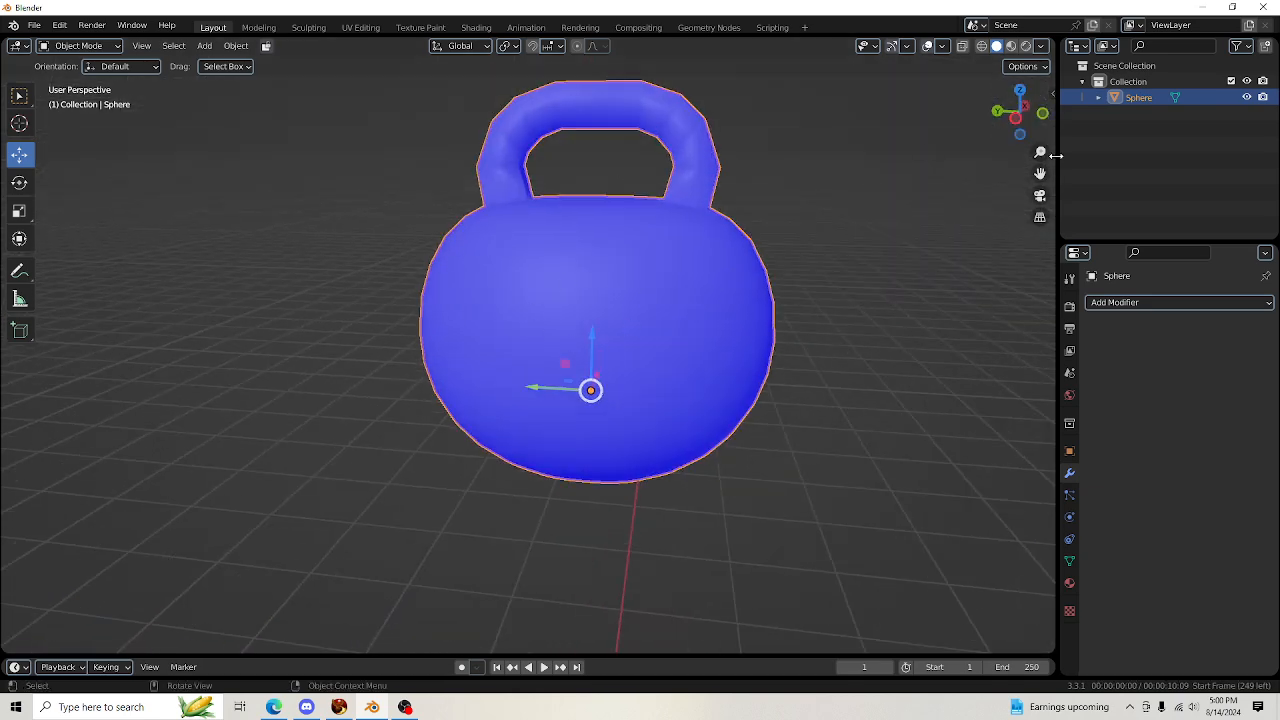
drag(1020, 112, 1038, 195)
scroll(664, 257, up, 2)
drag(1012, 106, 1012, 86)
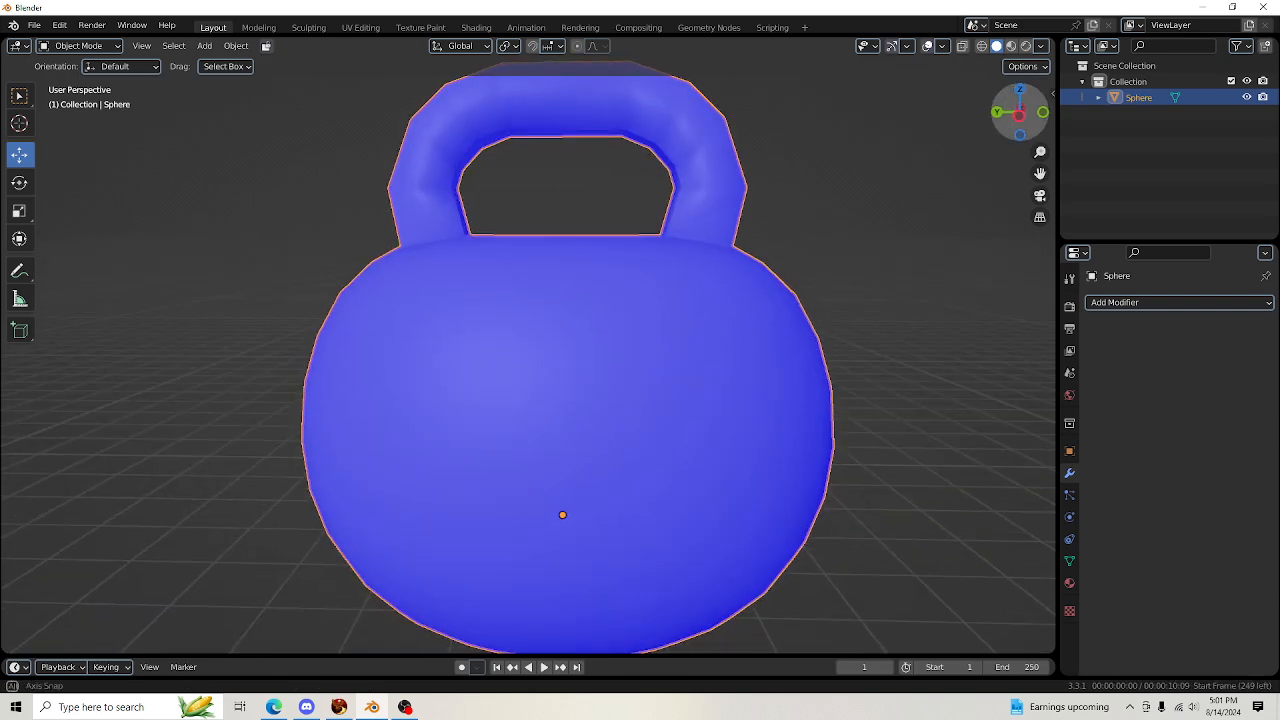
click(1153, 304)
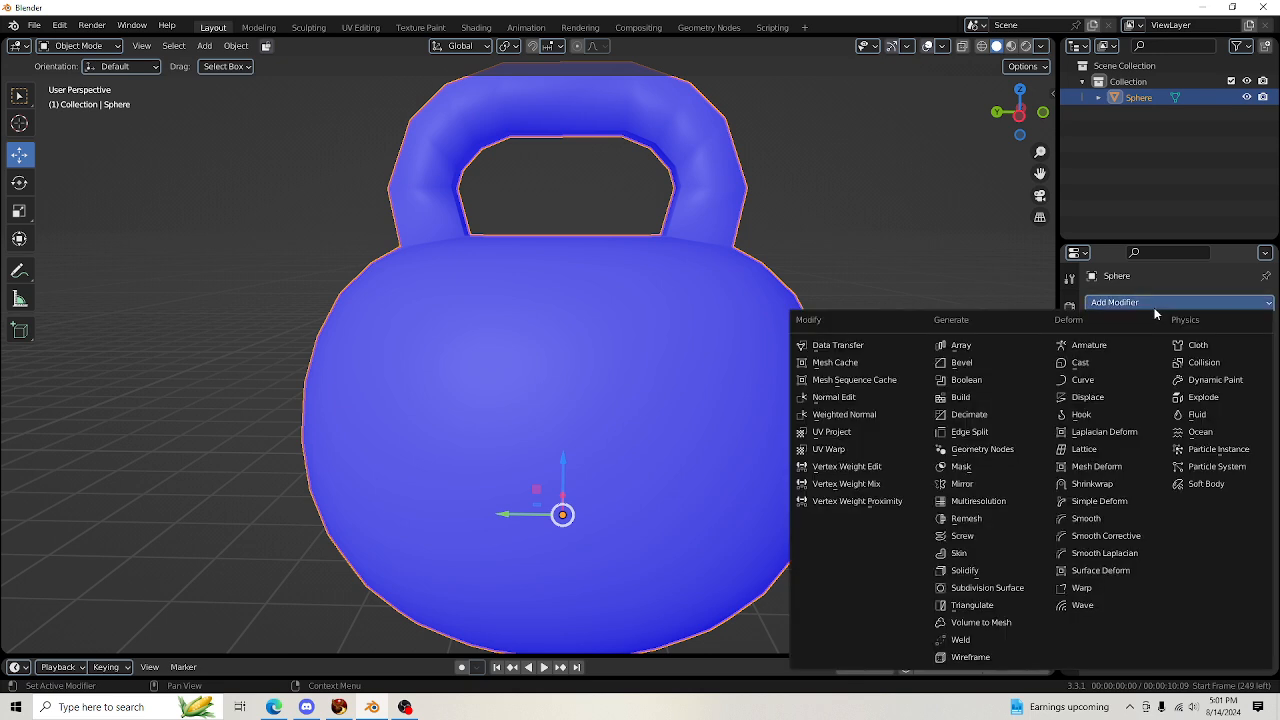
click(1005, 588)
scroll(516, 445, down, 3)
click(840, 395)
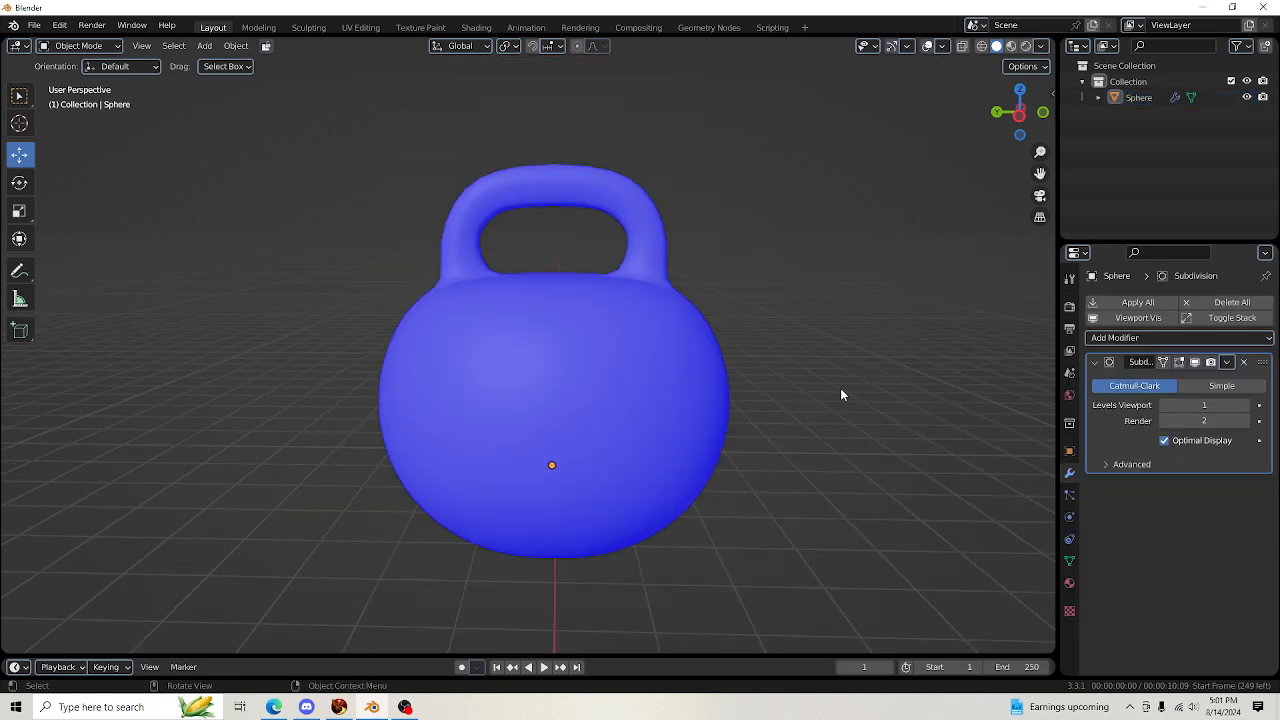
Apply the Subdivision modifier to the kettlebell mesh
drag(1010, 114, 795, 314)
click(1227, 361)
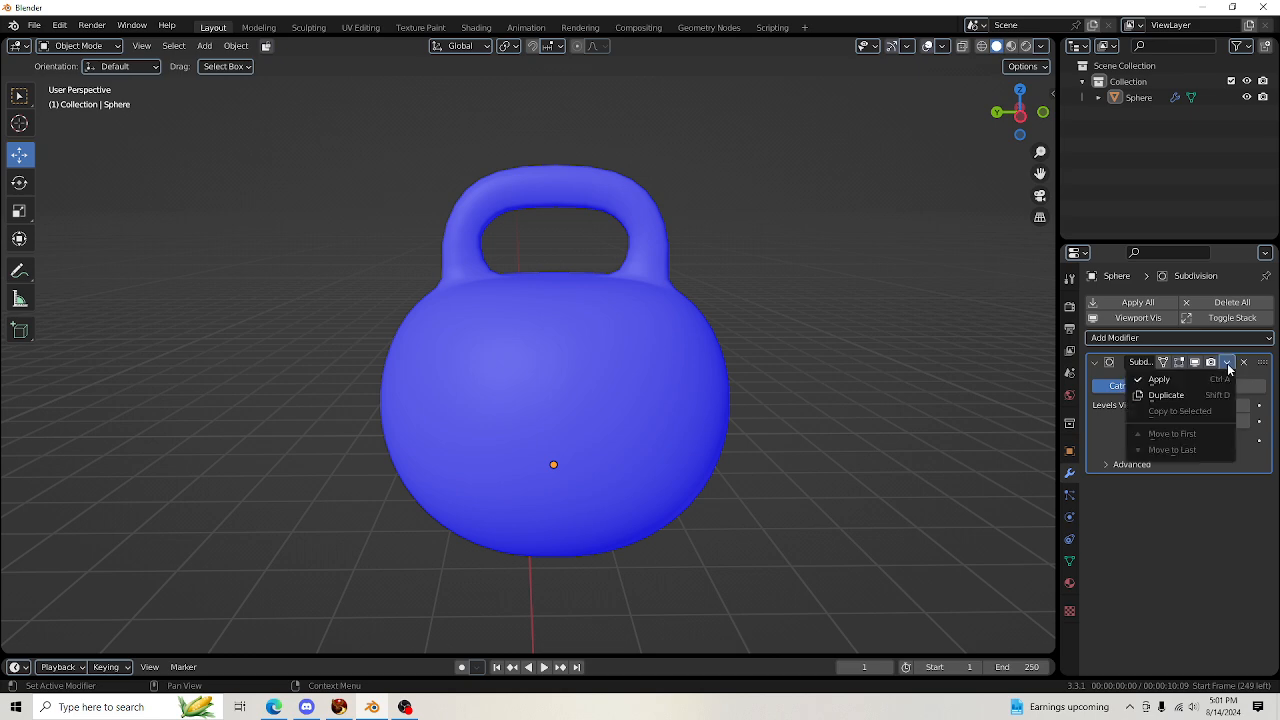
click(1167, 382)
scroll(854, 252, up, 2)
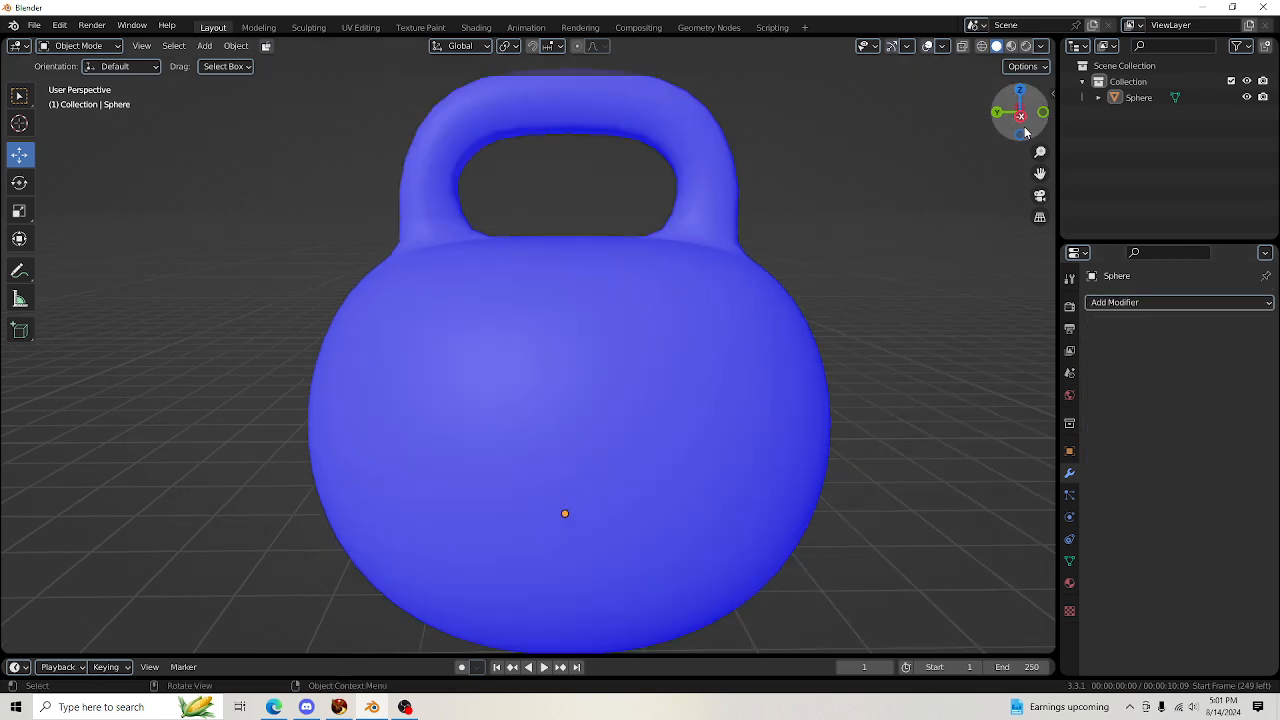
mouse_move(1020, 113)
mouse_down()
mouse_move(1000, 160)
mouse_move(1020, 120)
mouse_up()
Examine the subdivided kettlebell's mesh density and seams in Edit Mode, and check its UV layout in the UV Editing workspace
click(634, 321)
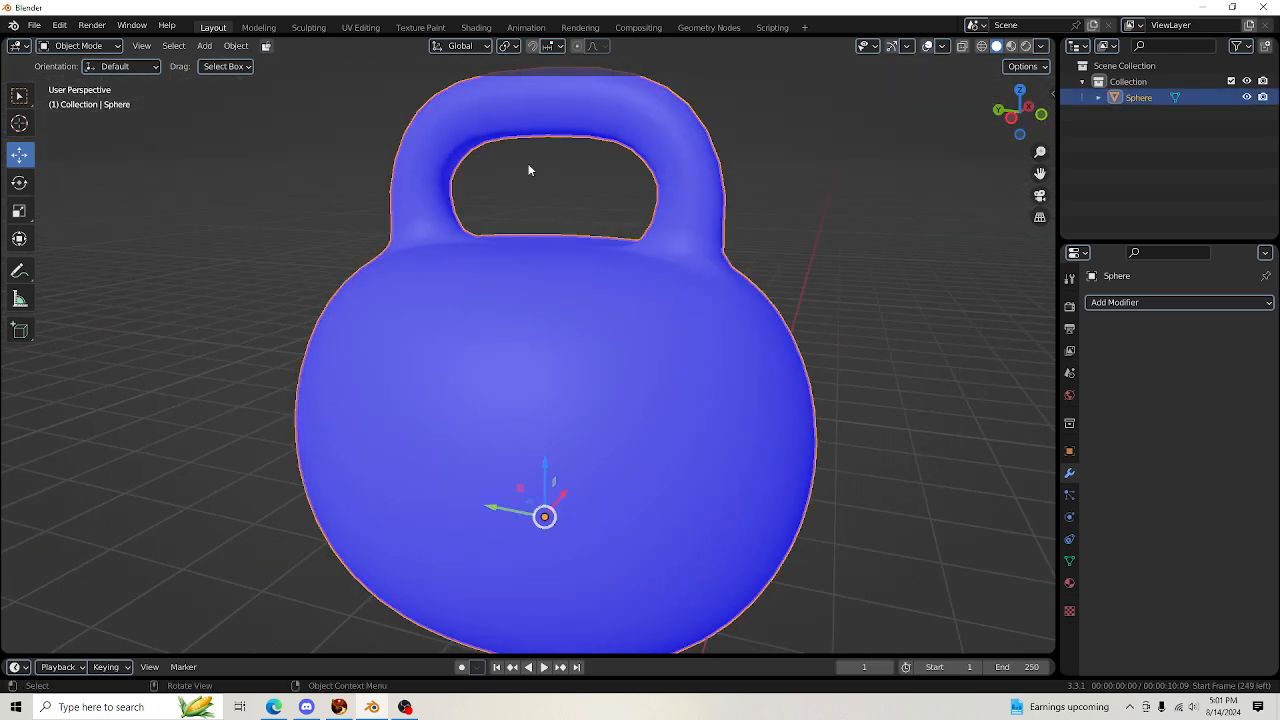
click(78, 46)
click(82, 83)
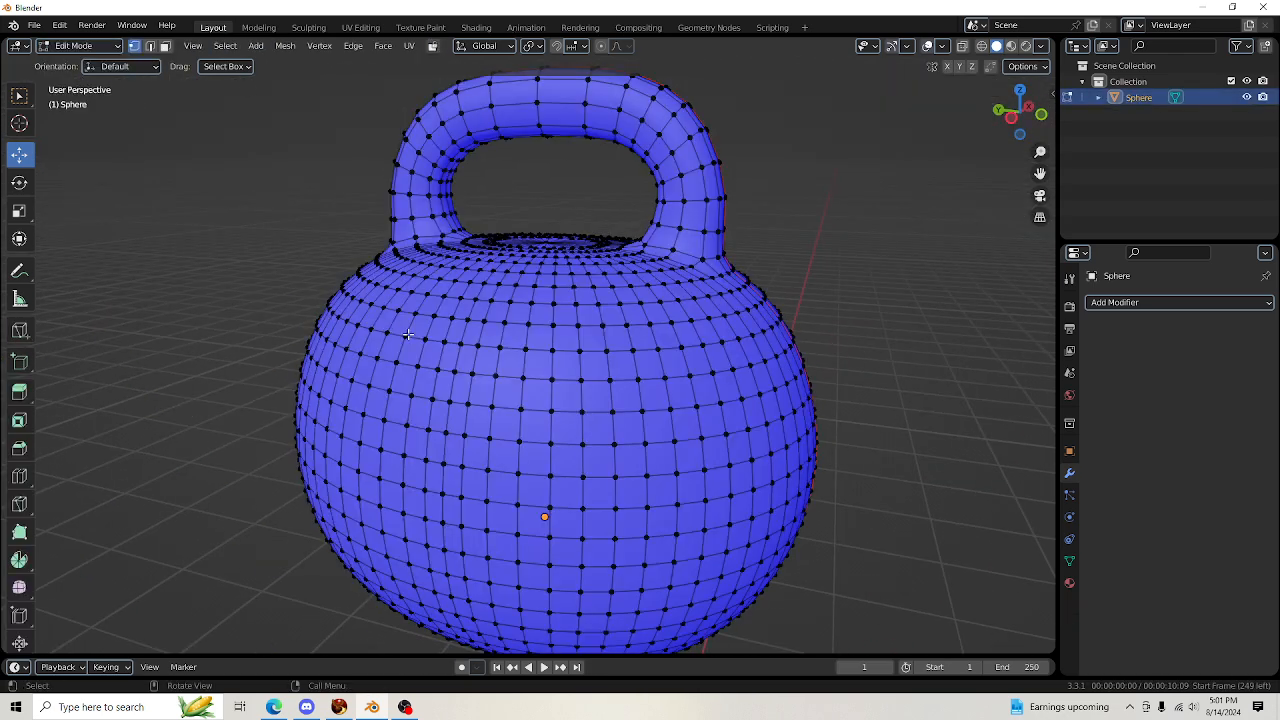
scroll(408, 334, down, 2)
drag(1020, 109, 1252, 118)
scroll(478, 304, up, 4)
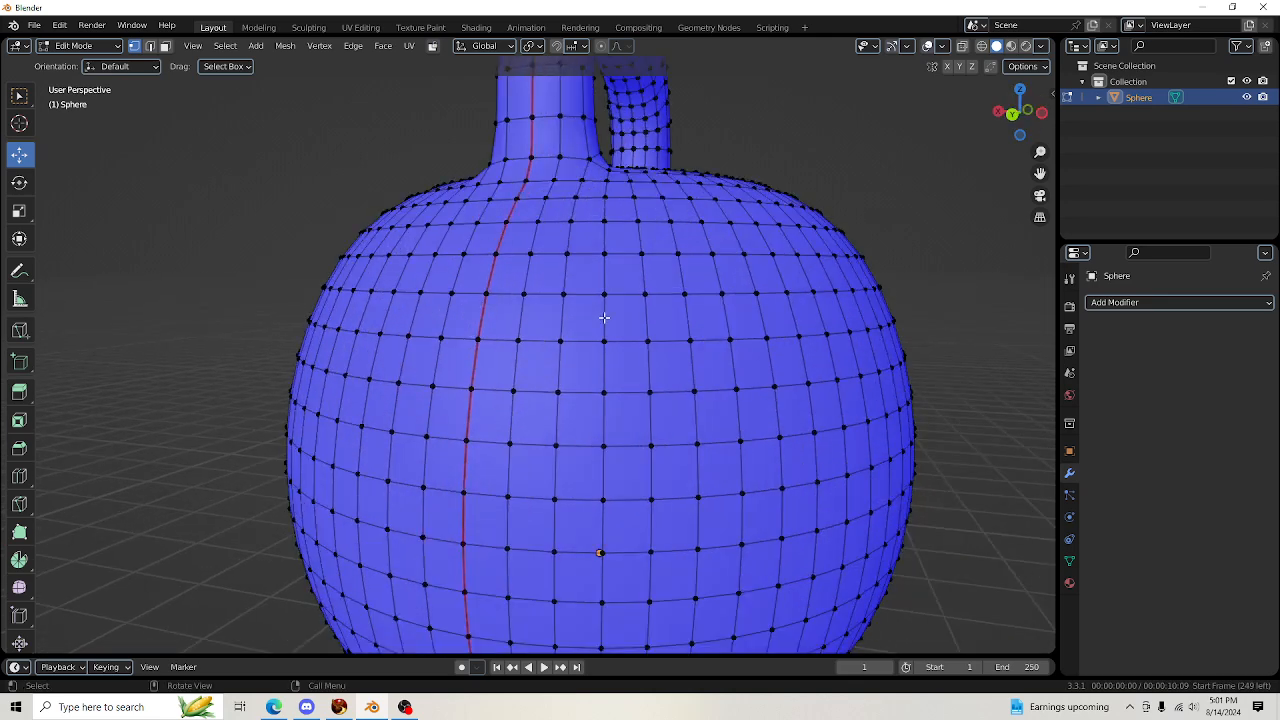
click(360, 27)
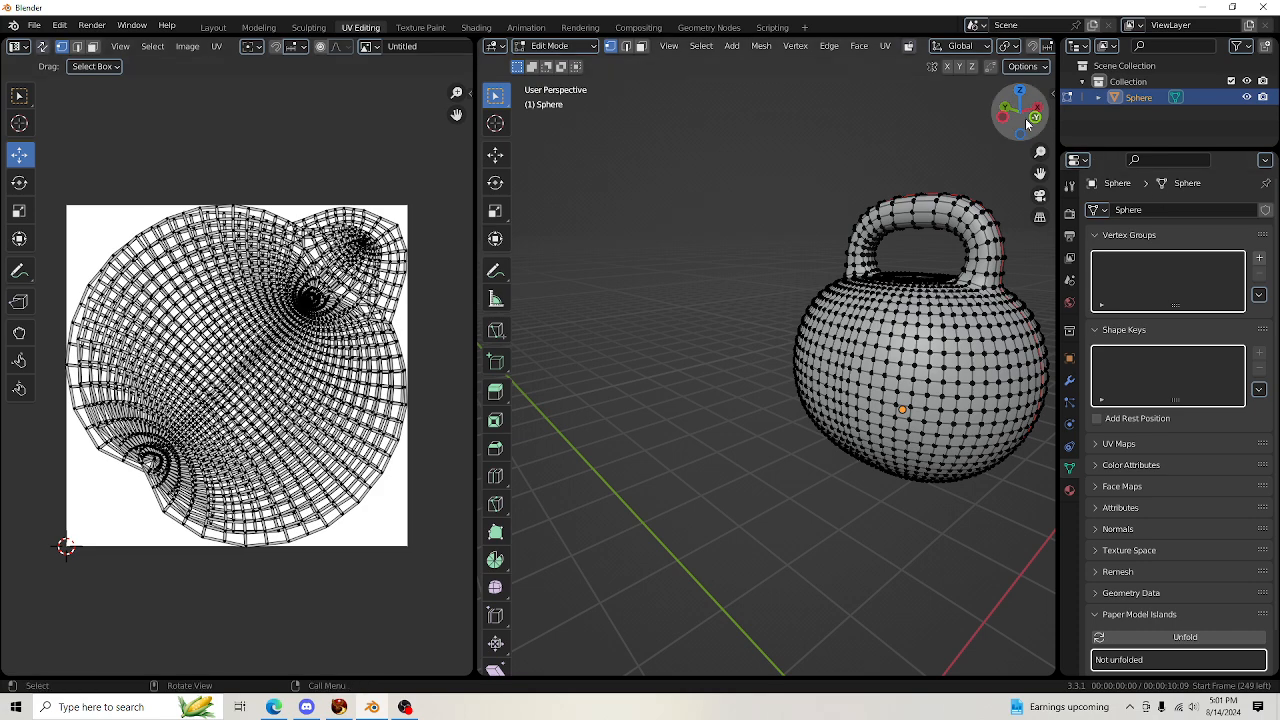
drag(1025, 118, 960, 128)
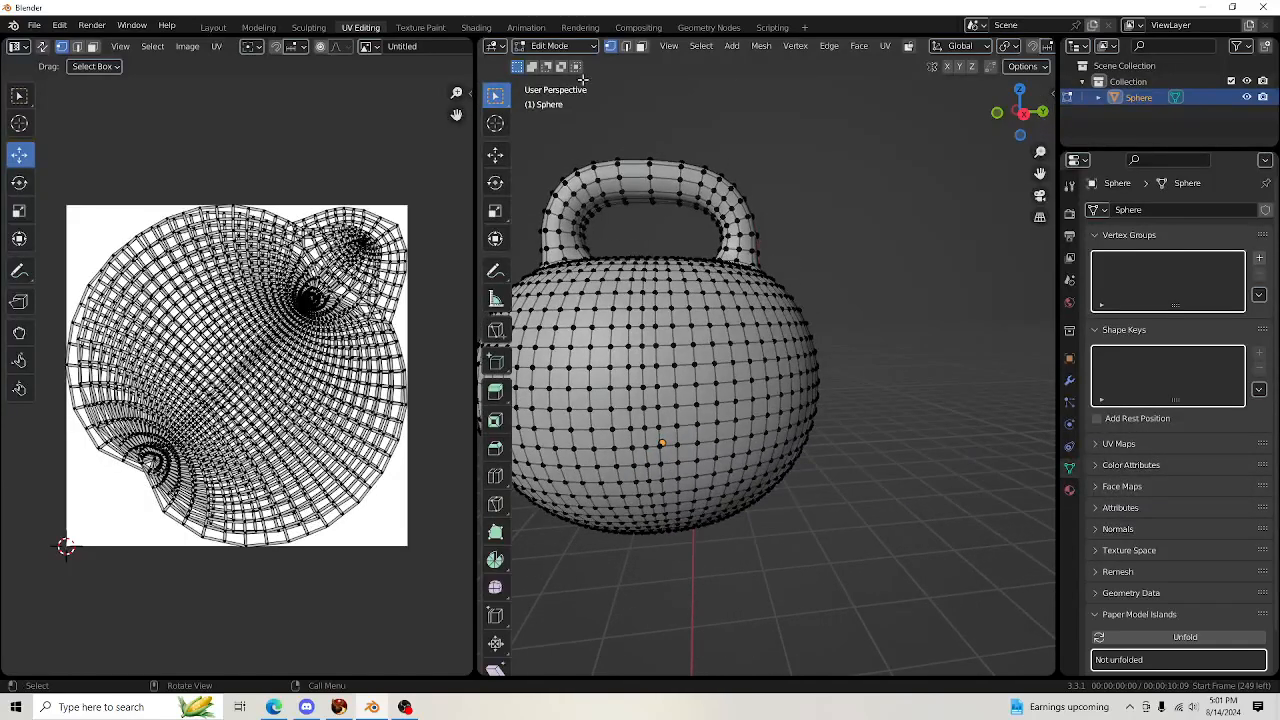
Back in the Layout workspace, show the kettlebell in Edit Mode as a wireframe and circle-select the round body's vertices below the handle
click(216, 27)
scroll(392, 150, down, 3)
click(80, 45)
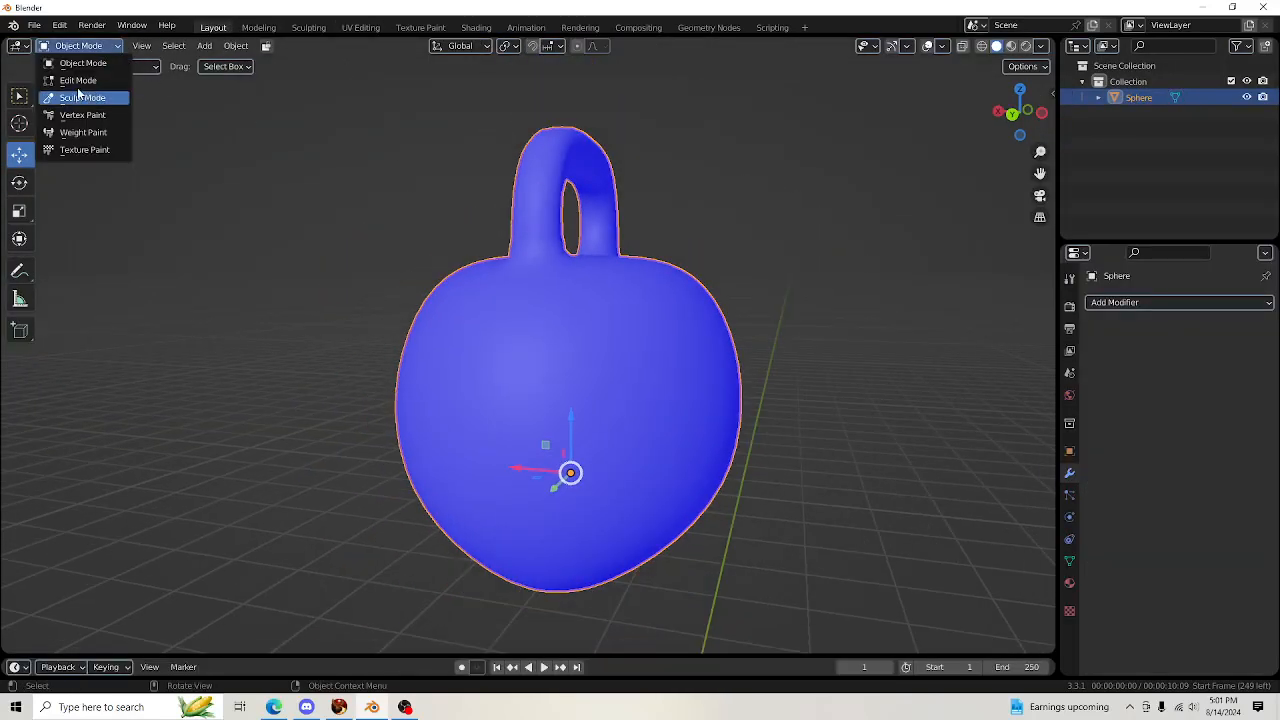
click(62, 80)
scroll(900, 220, down, 2)
drag(1022, 112, 988, 117)
click(982, 46)
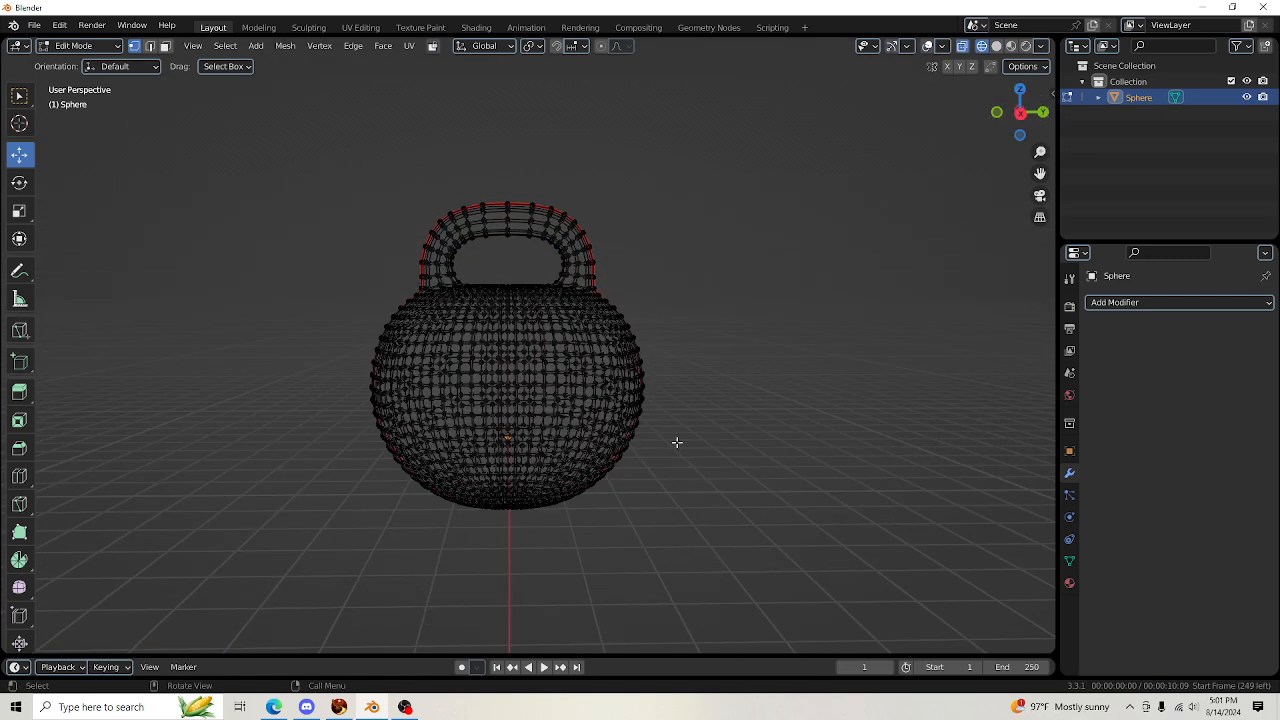
key(c)
mouse_move(625, 455)
mouse_down()
mouse_move(495, 507)
mouse_move(610, 437)
mouse_move(444, 359)
mouse_move(608, 354)
mouse_move(505, 365)
mouse_move(508, 325)
mouse_move(450, 355)
mouse_move(490, 310)
mouse_move(631, 346)
mouse_up()
key(Escape)
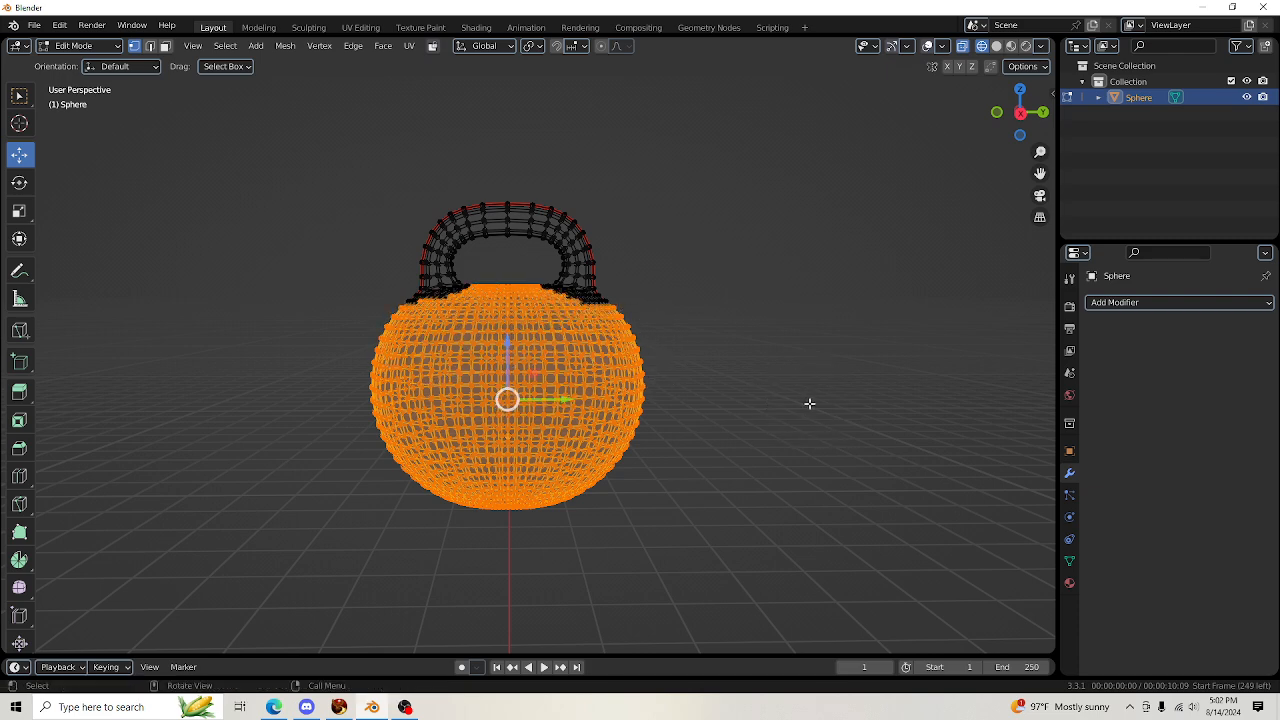
Add a Decimate modifier to the kettlebell and set its collapse ratio to 0.3714
click(1155, 302)
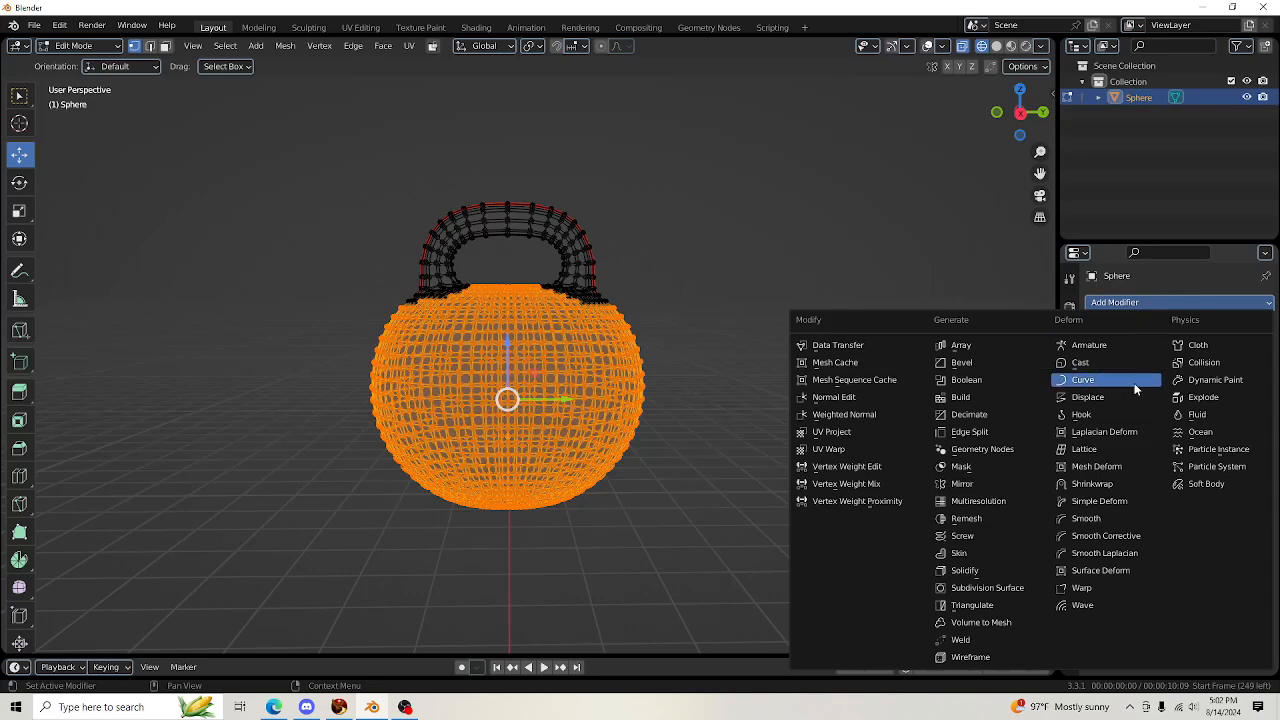
click(990, 414)
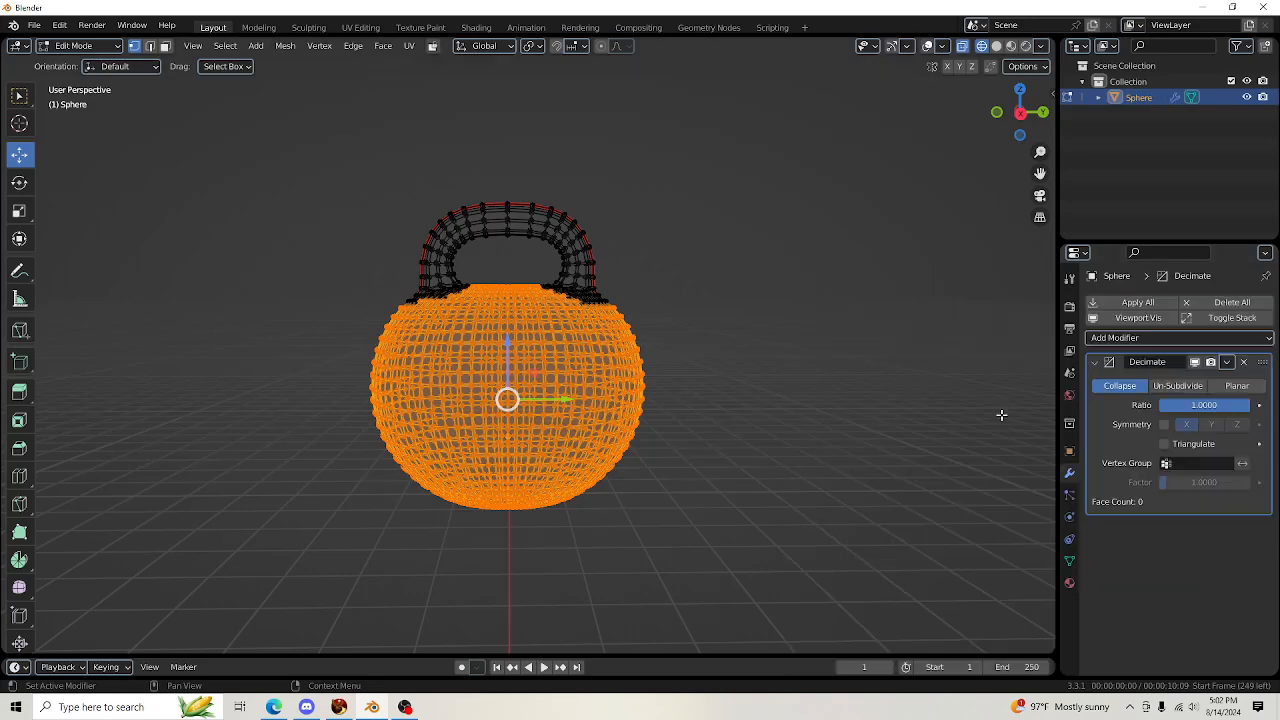
scroll(880, 409, up, 3)
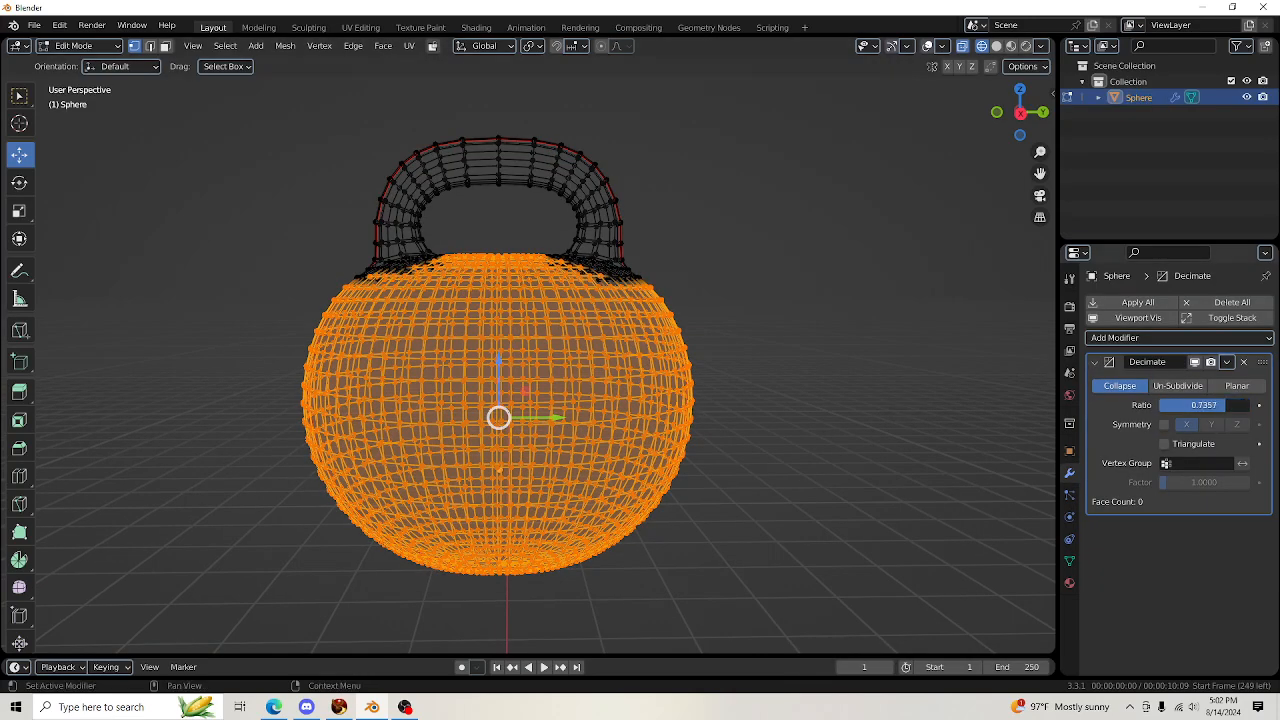
drag(1220, 405, 1168, 405)
scroll(782, 425, up, 4)
scroll(782, 425, up, 2)
scroll(794, 428, down, 2)
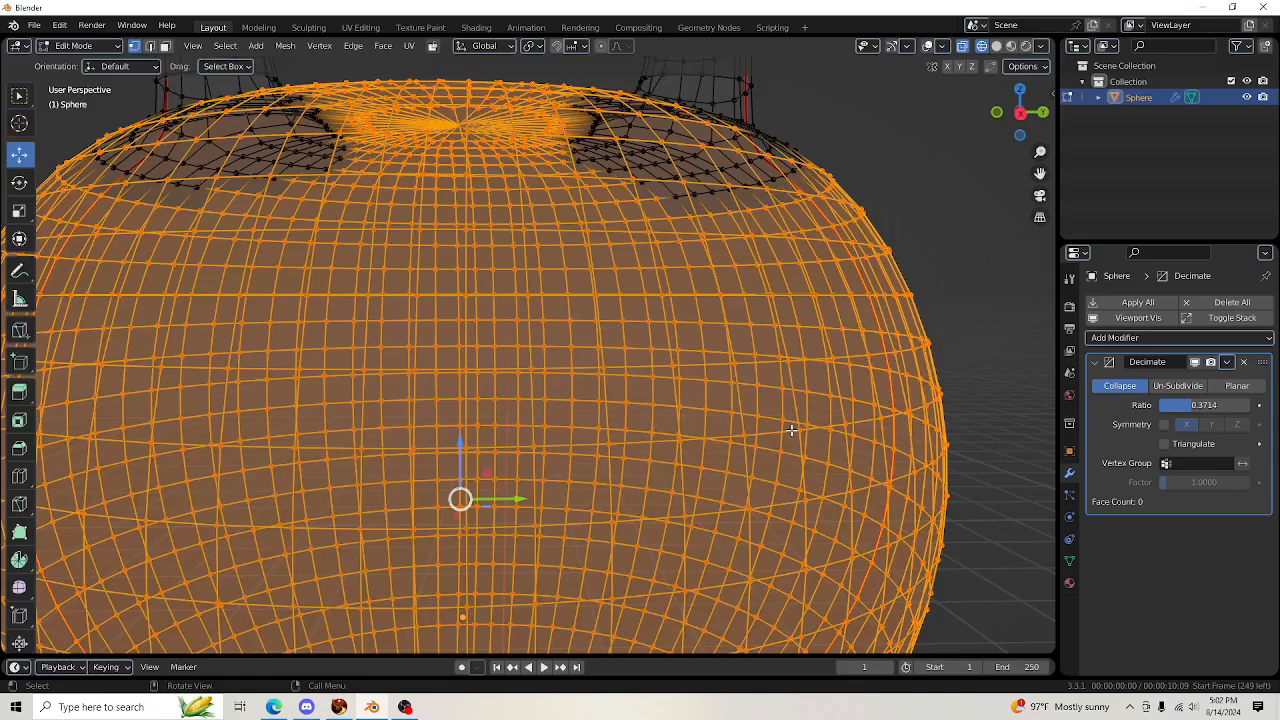
drag(1017, 95, 986, 168)
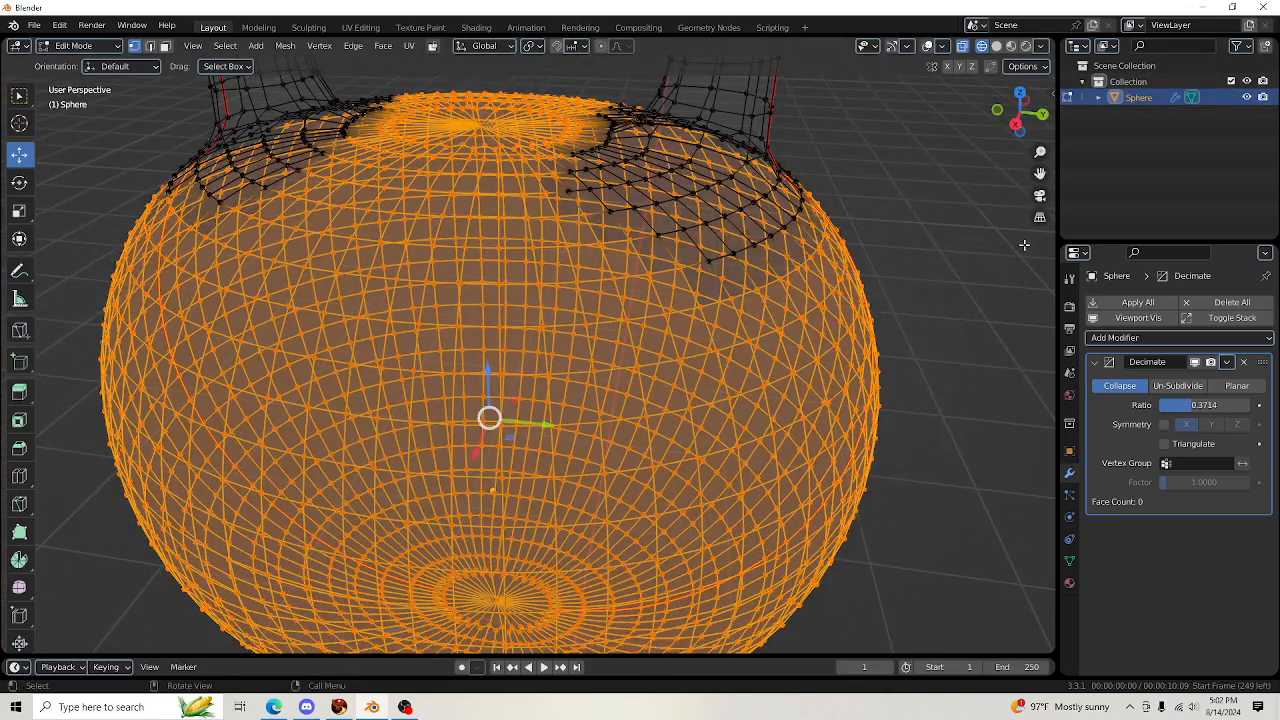
Return to Object Mode and compare the decimated kettlebell in solid and wireframe shading
click(1226, 361)
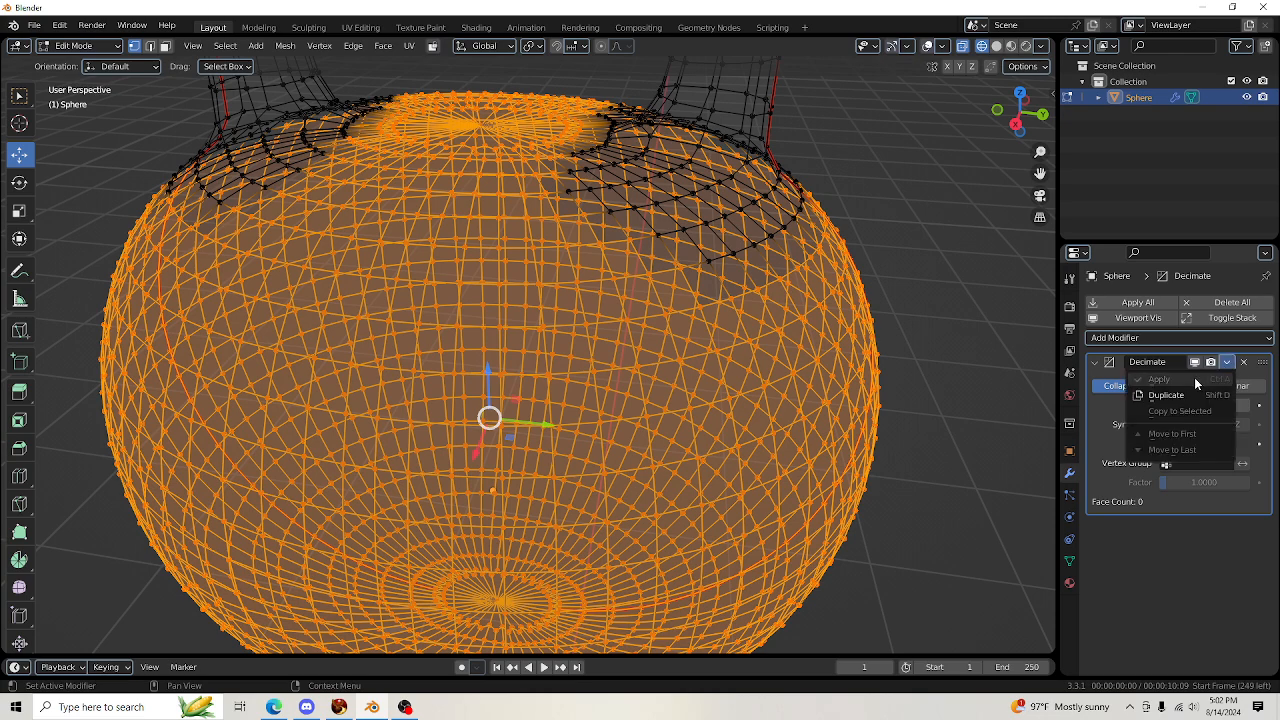
click(80, 46)
click(70, 60)
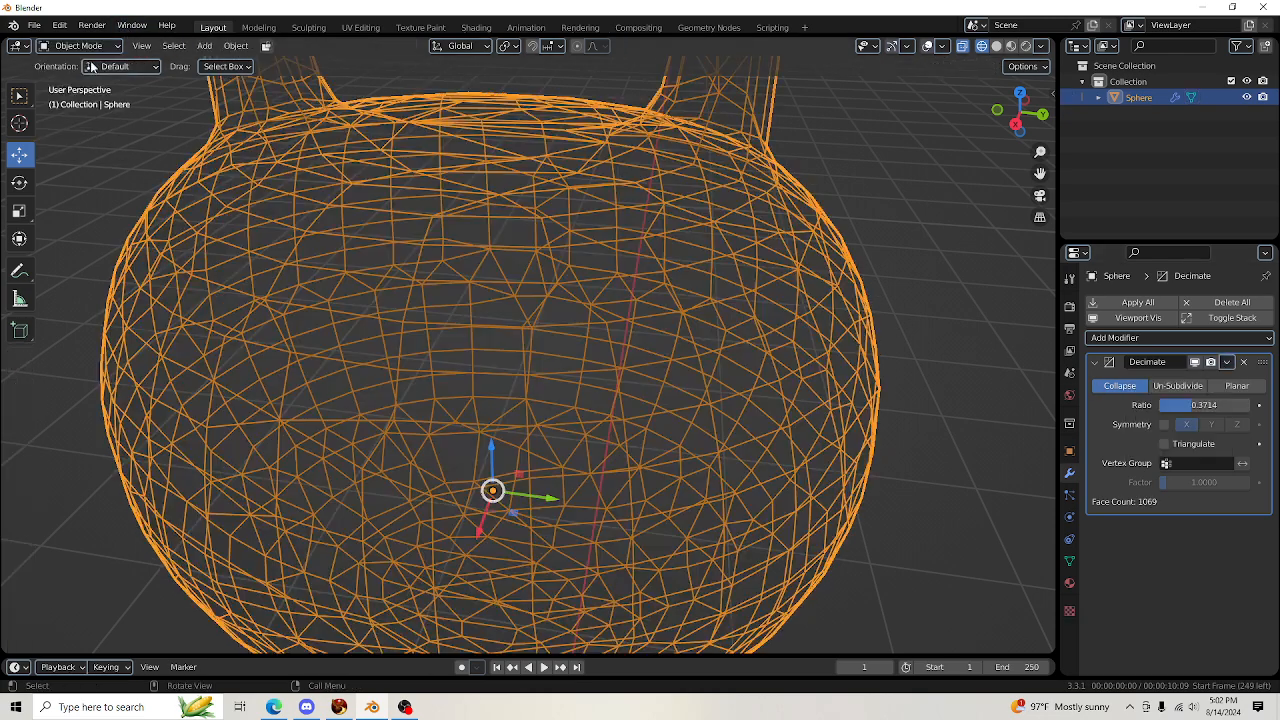
scroll(808, 317, down, 4)
click(996, 46)
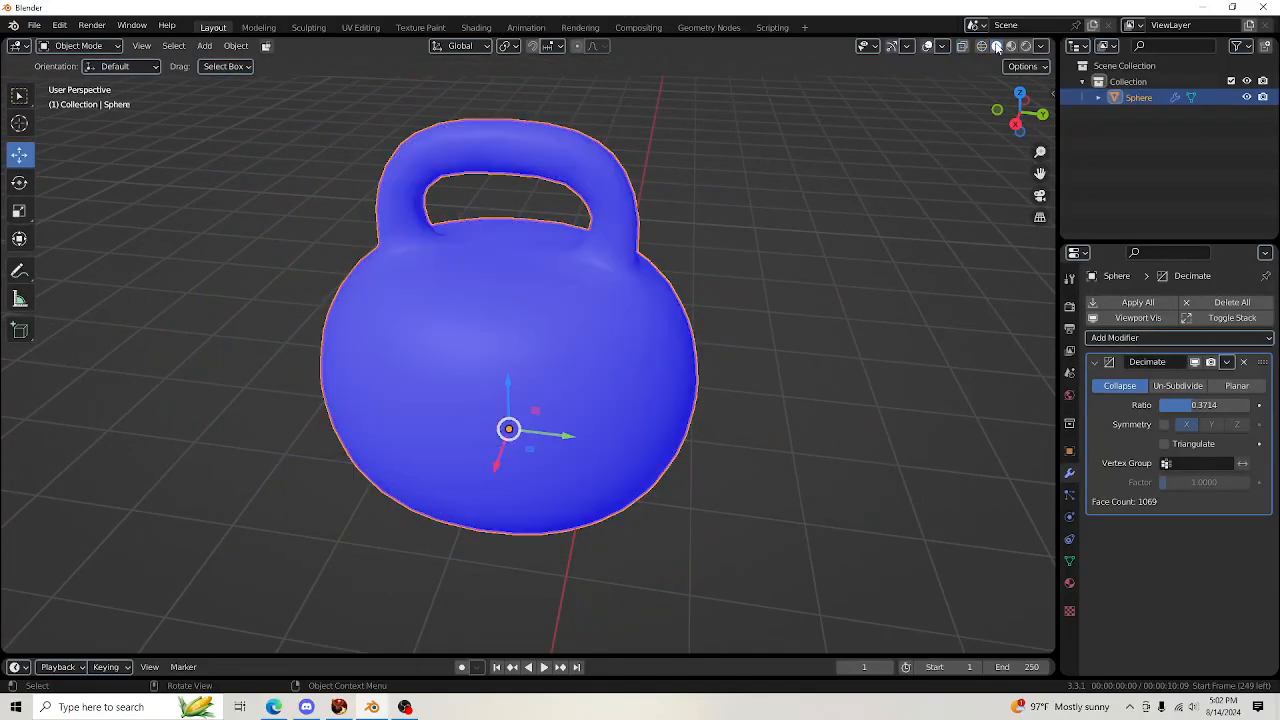
click(1017, 124)
click(981, 46)
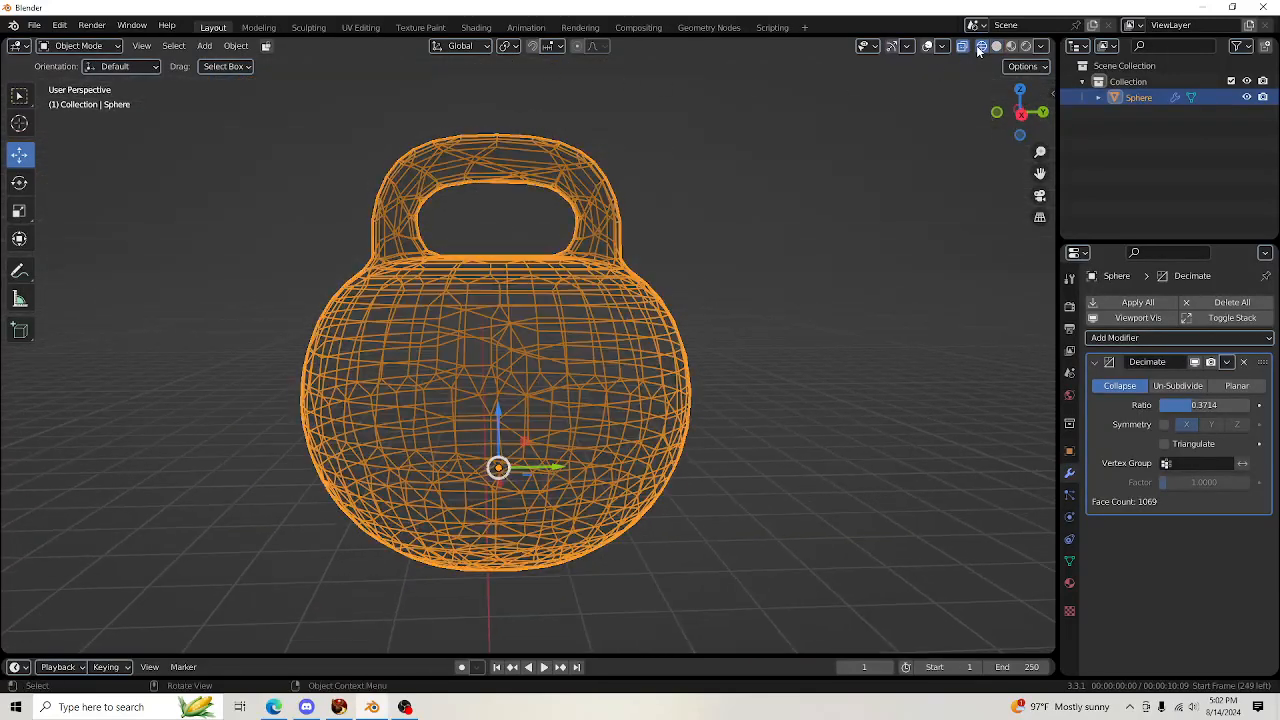
Set the Decimate ratio to 0.4429
scroll(644, 417, up, 2)
drag(1040, 173, 1061, 232)
mouse_move(1013, 118)
mouse_down()
mouse_move(990, 126)
mouse_move(1014, 126)
mouse_up()
scroll(874, 248, up, 2)
drag(1194, 405, 1206, 405)
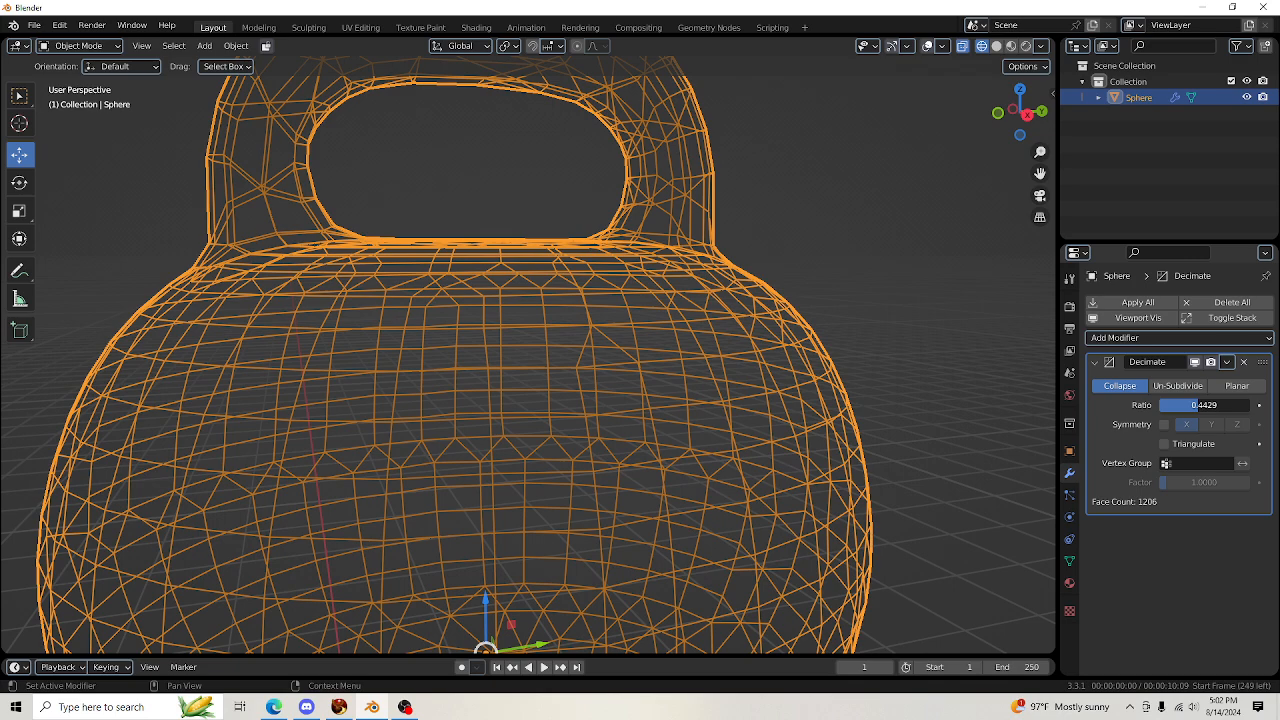
Deselect the kettlebell and display it in solid shading to check its smoothness
click(940, 304)
scroll(927, 300, down, 4)
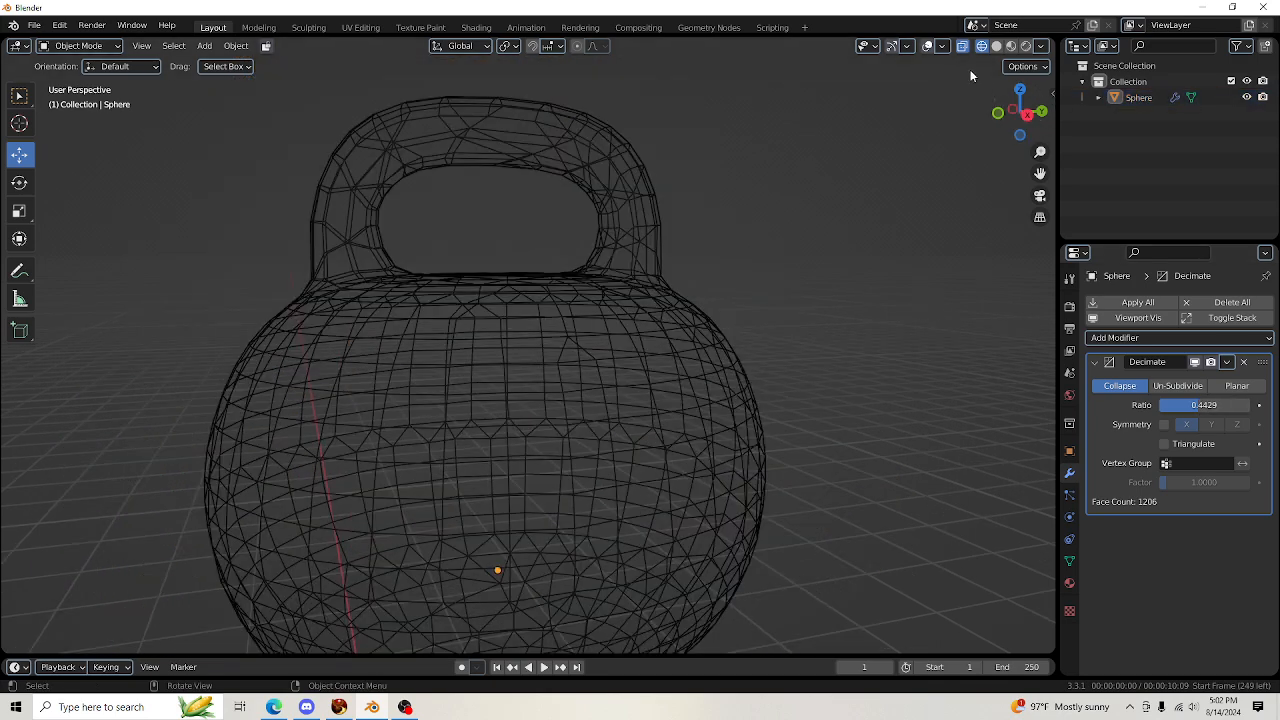
click(996, 46)
drag(1022, 112, 1010, 112)
scroll(600, 180, down, 3)
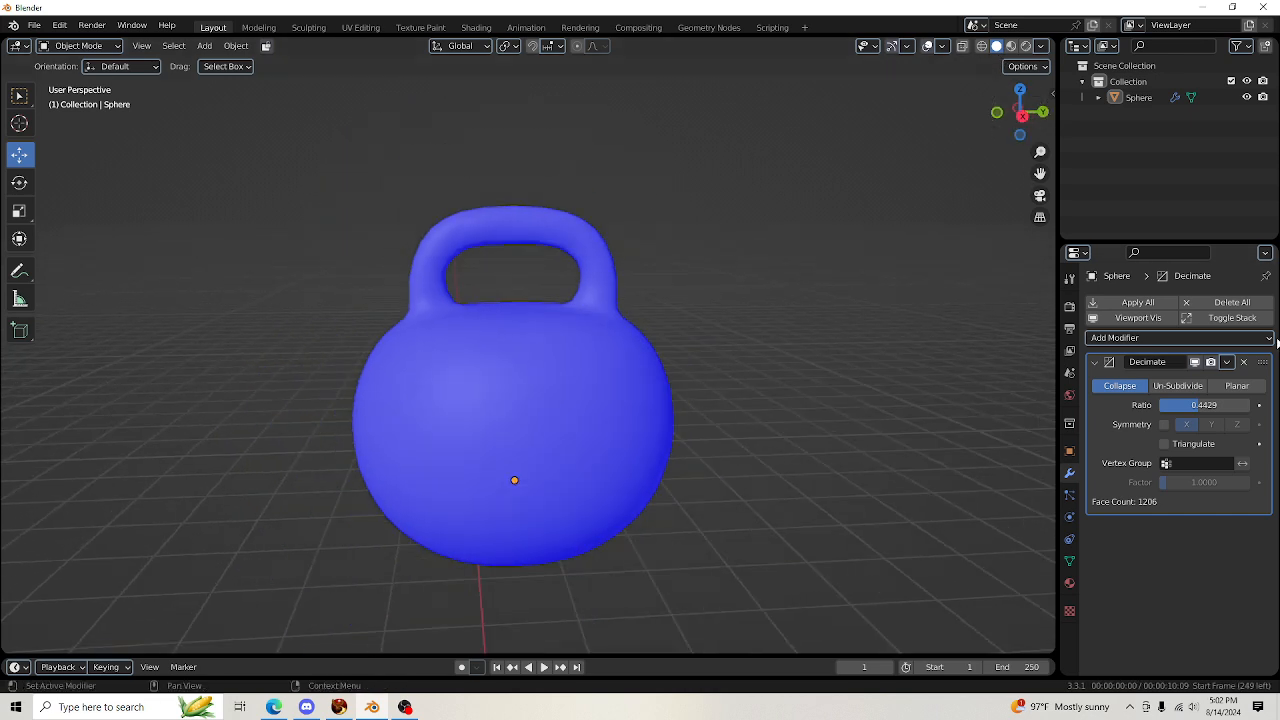
Apply the Decimate modifier to the kettlebell and select the mesh again
click(1227, 362)
click(1189, 380)
scroll(521, 293, up, 3)
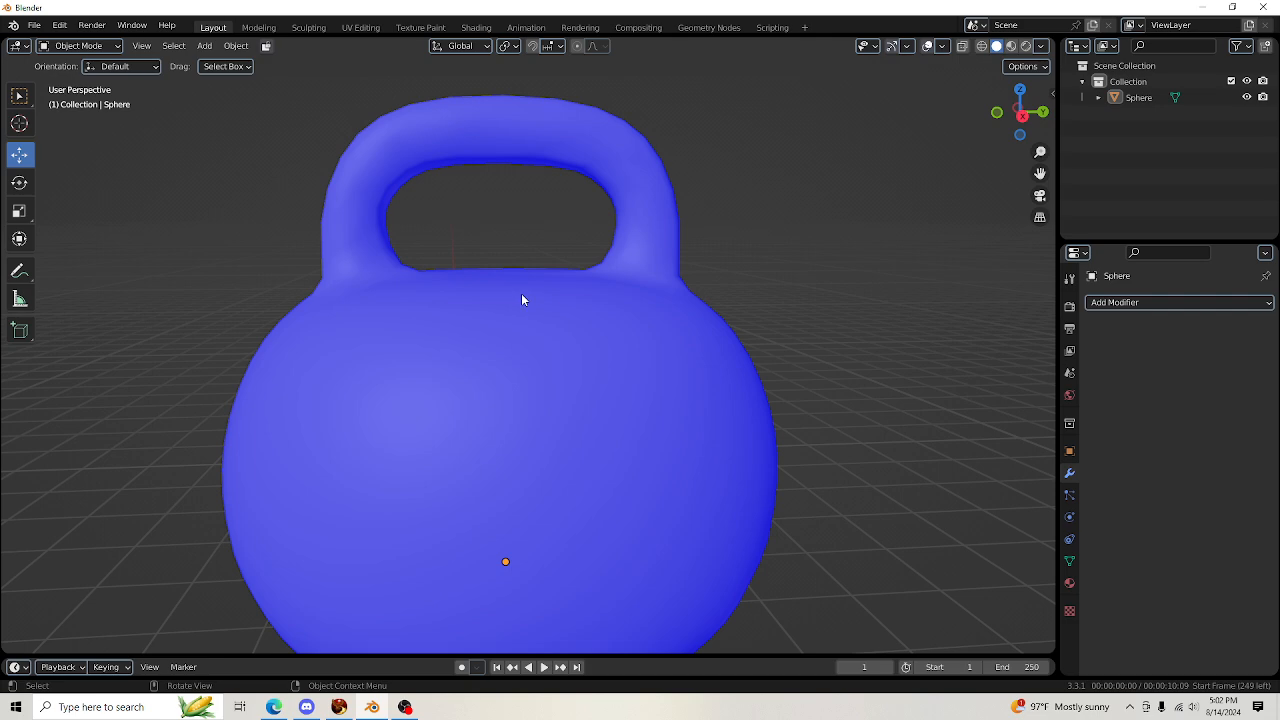
scroll(526, 374, down, 3)
click(540, 378)
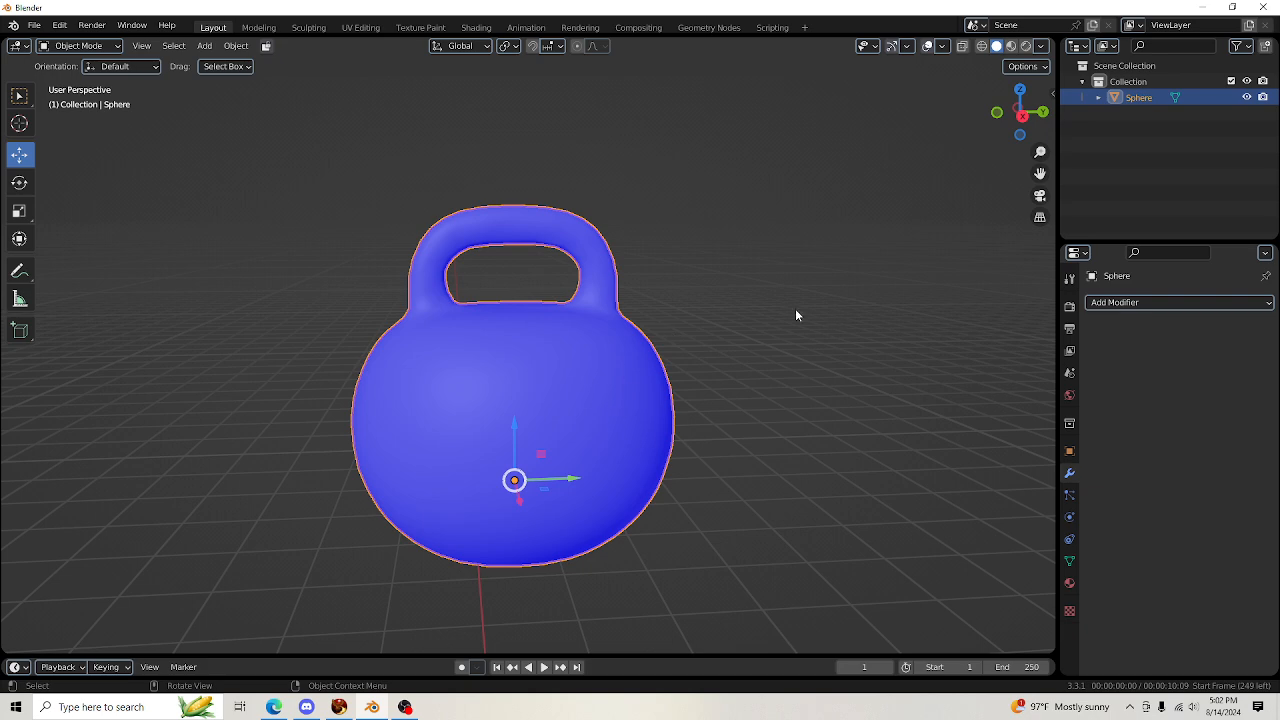
scroll(831, 257, down, 2)
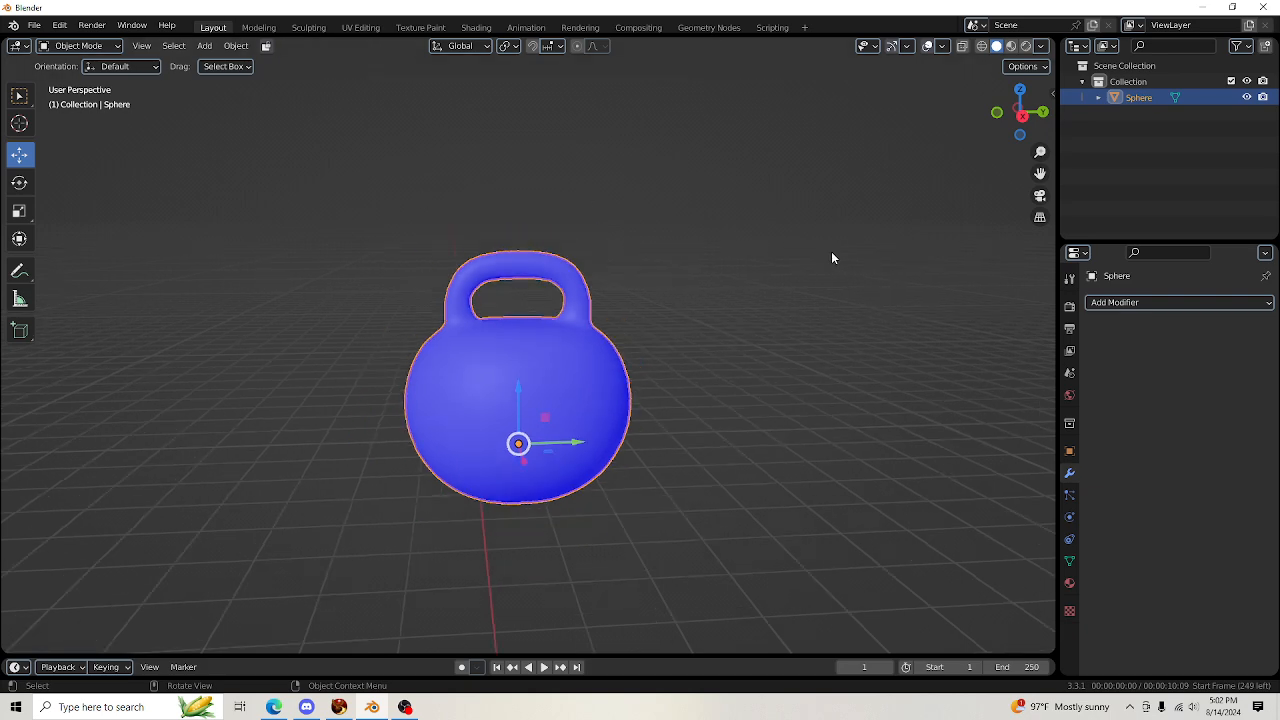
Switch to the UV Editing workspace and widen the UV editor showing the kettlebell's layout
click(358, 27)
click(432, 431)
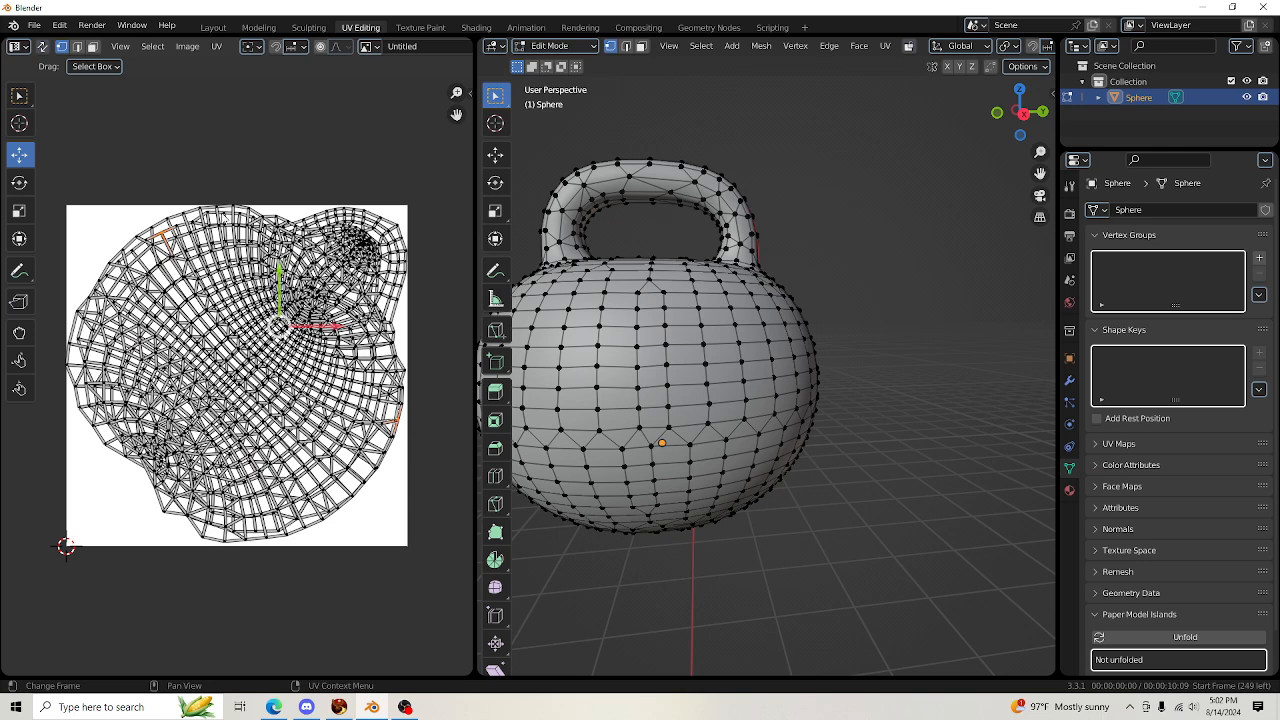
click(366, 46)
drag(471, 170, 655, 170)
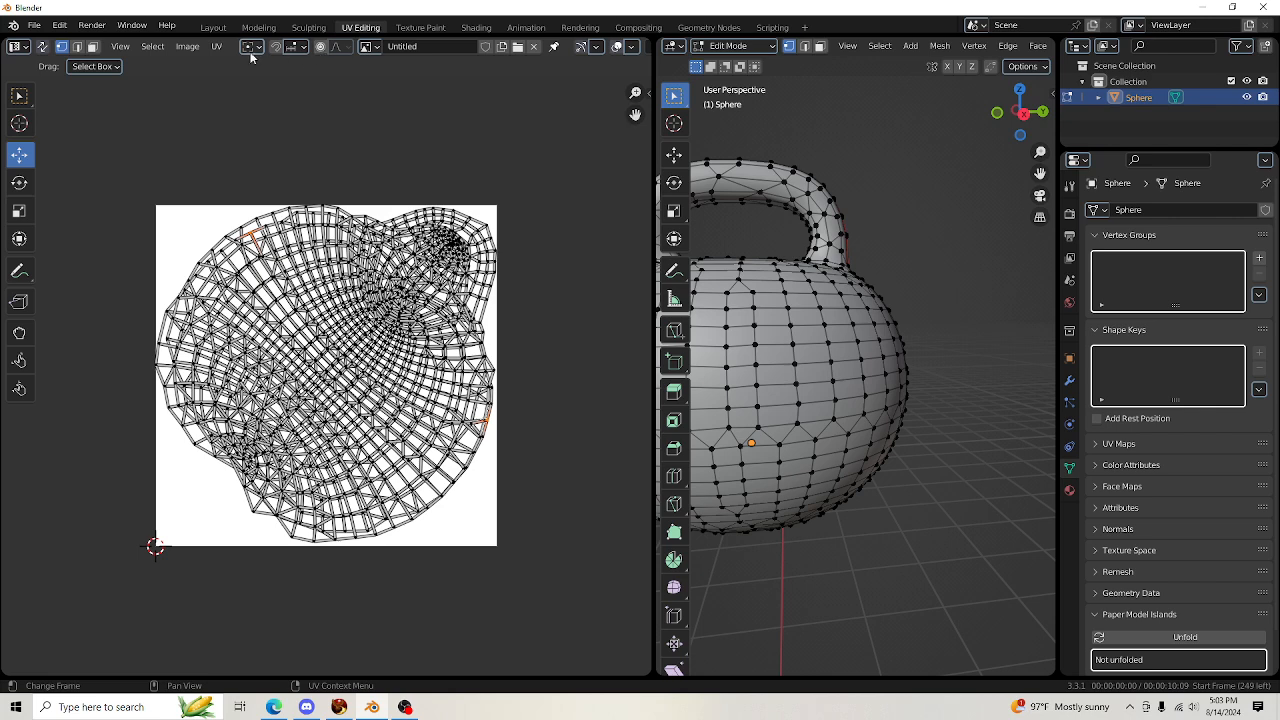
Save the UV editor's image as a PNG named "jollyball uv" in New folder under Documents
click(193, 47)
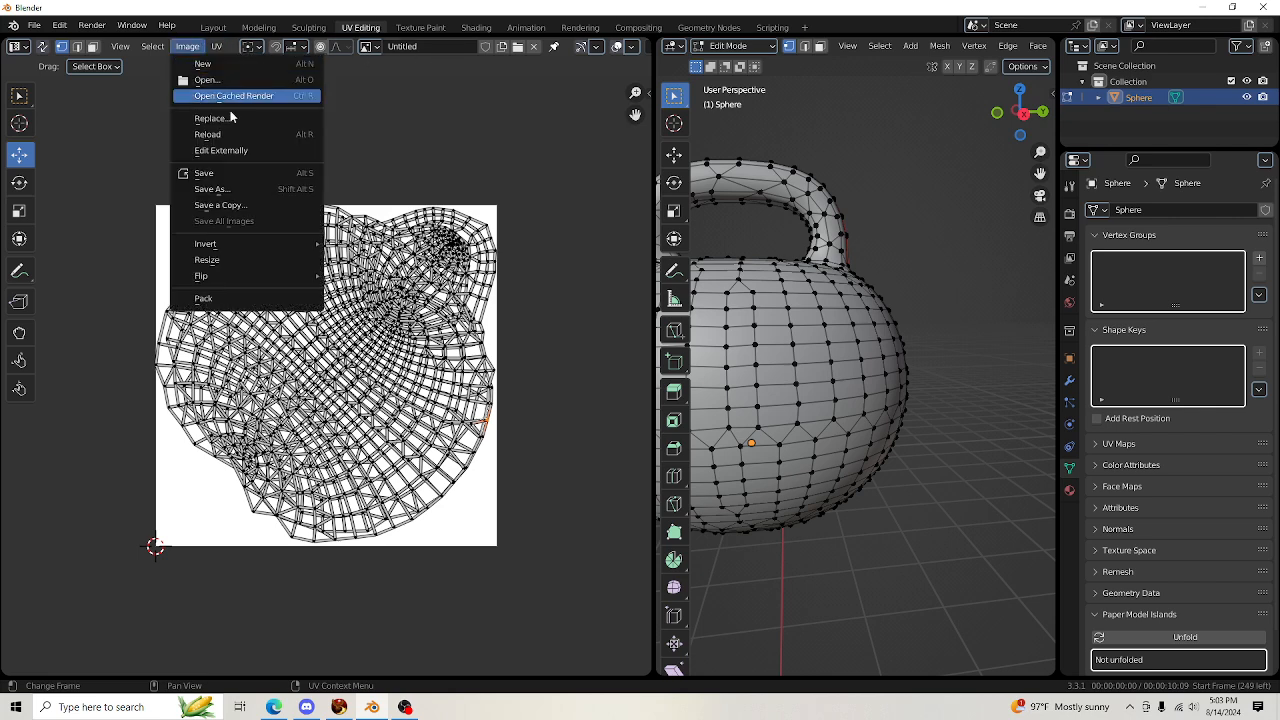
click(226, 189)
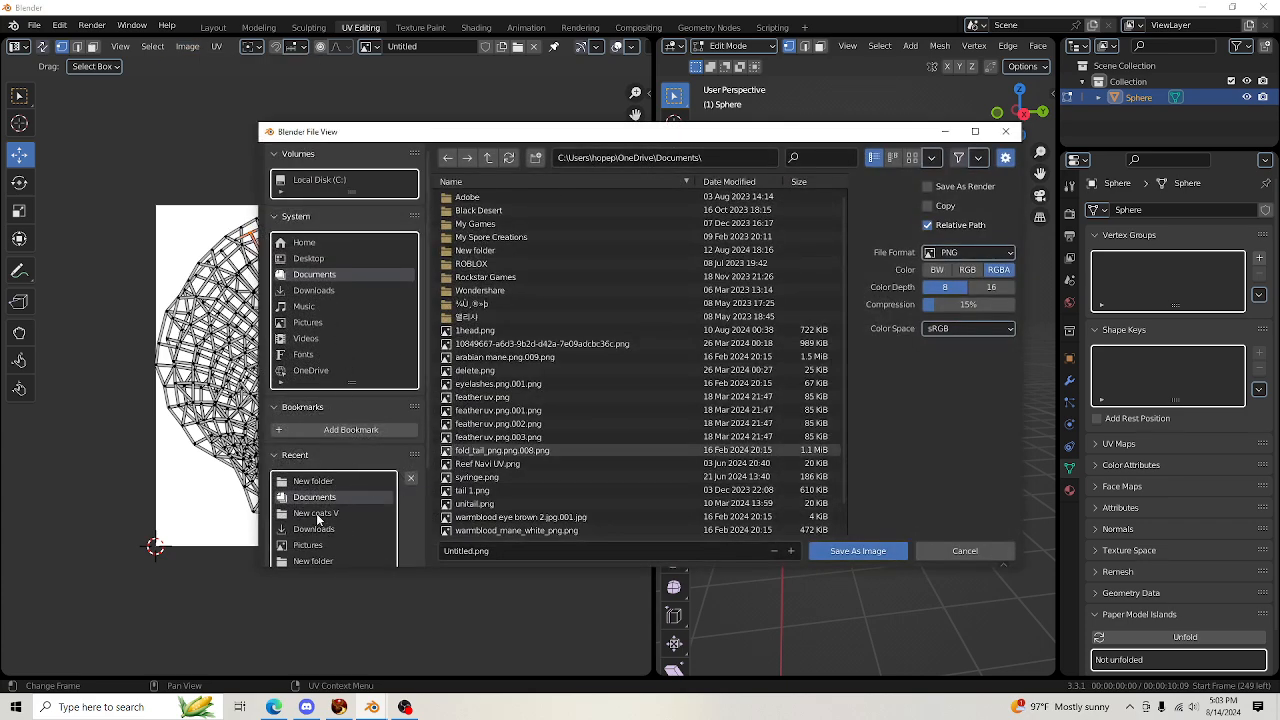
click(314, 482)
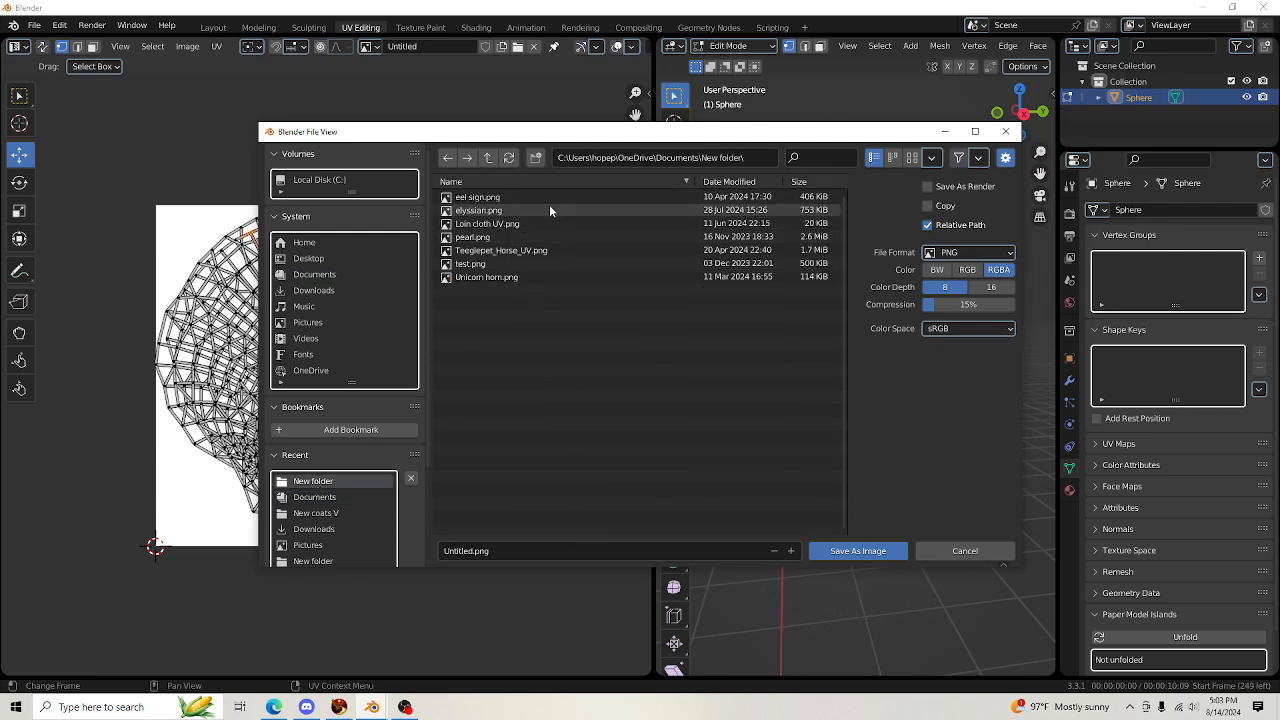
click(497, 551)
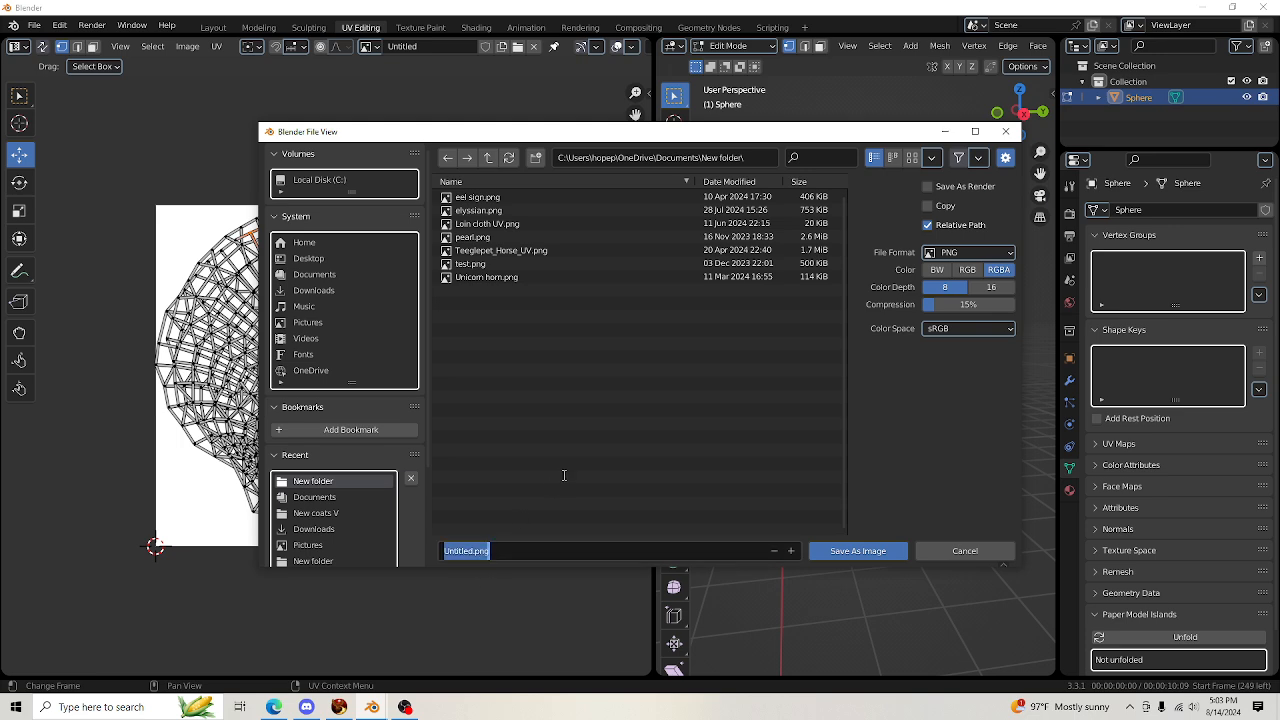
key(BackSpace)
text(jollyball uv)
click(862, 551)
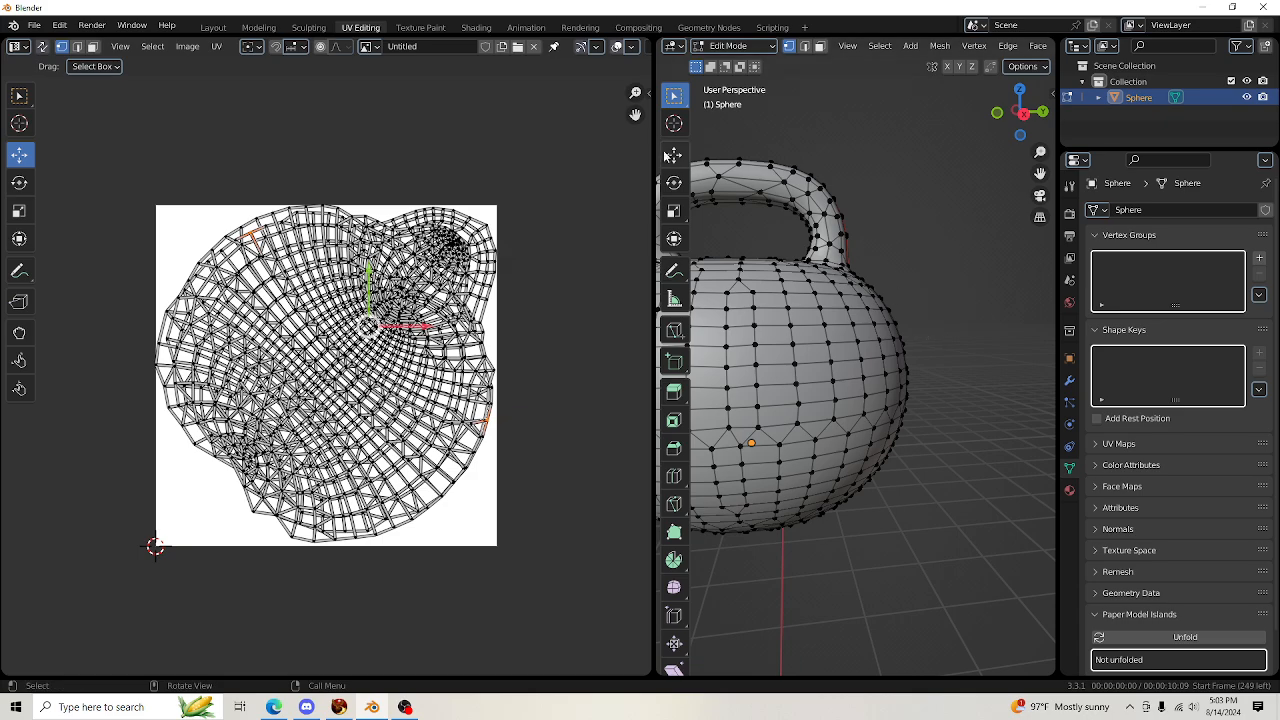
Narrow the UV editor and return to the Layout workspace, viewing the kettlebell from its narrow side
drag(650, 158, 270, 170)
click(213, 27)
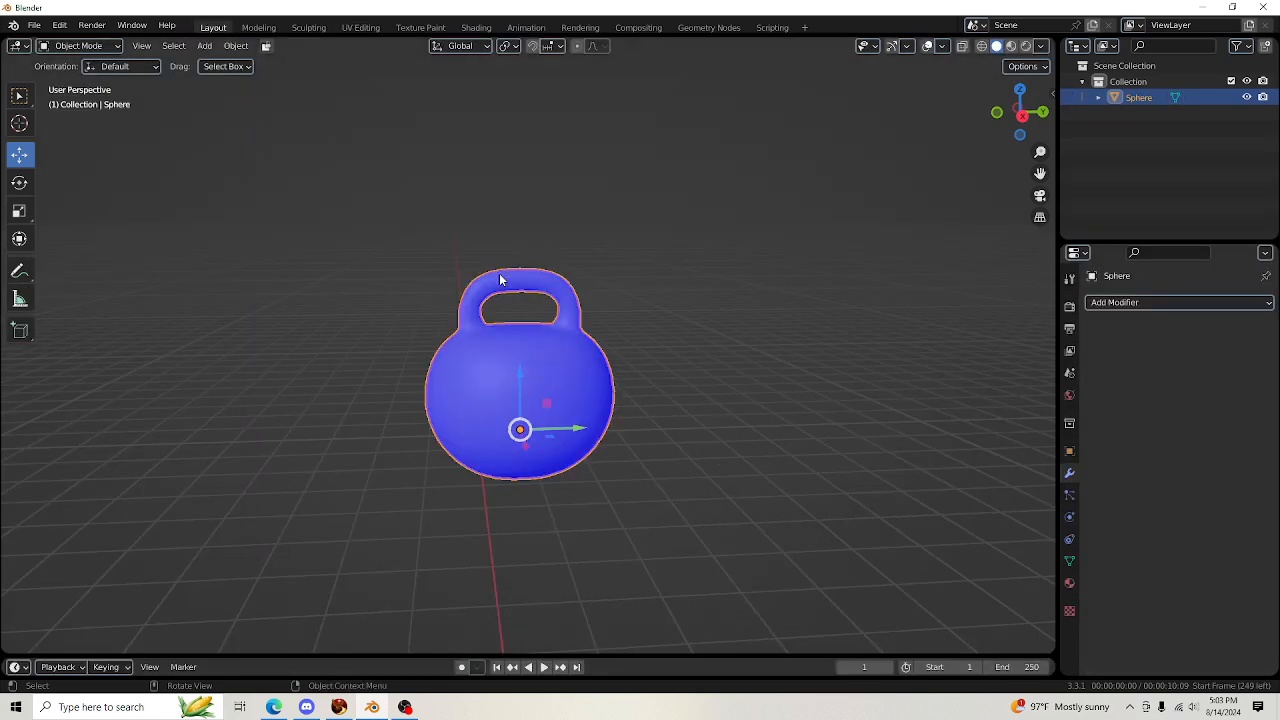
drag(1041, 172, 1012, 114)
scroll(698, 372, down, 3)
Export the kettlebell as a Collada (Avastar) file named jollyball in the Documents folder
click(34, 25)
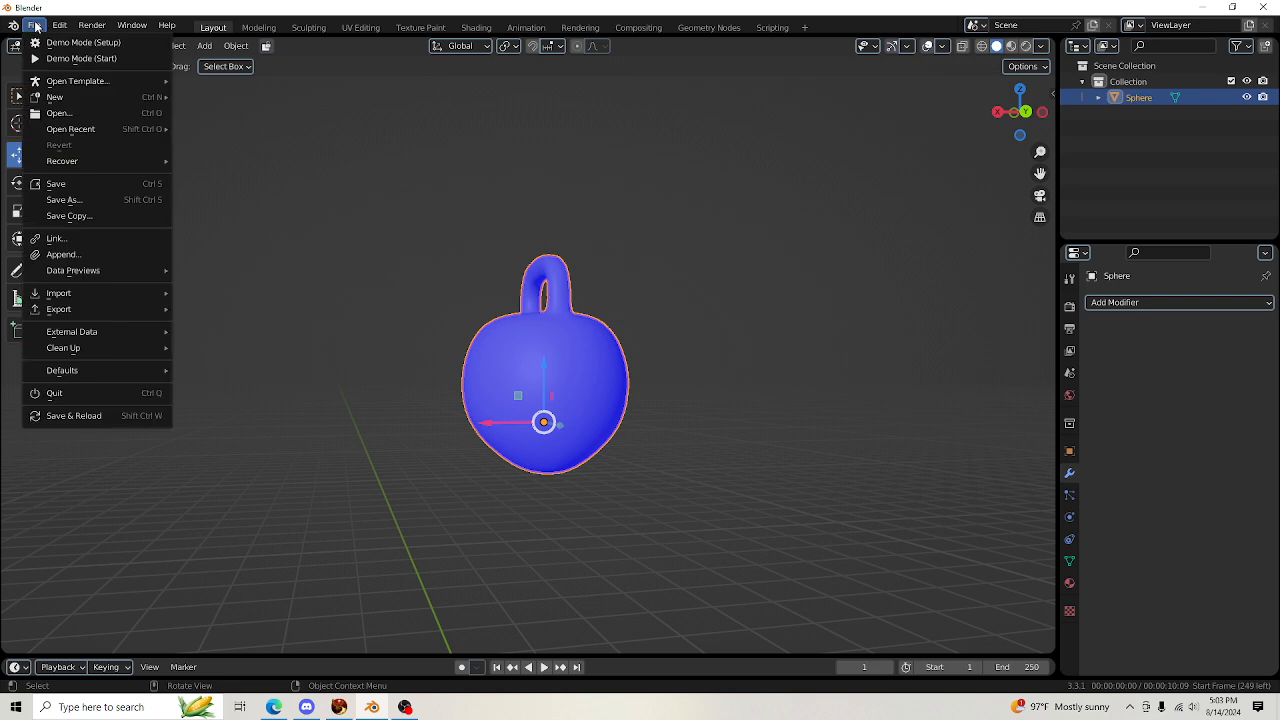
mouse_move(107, 311)
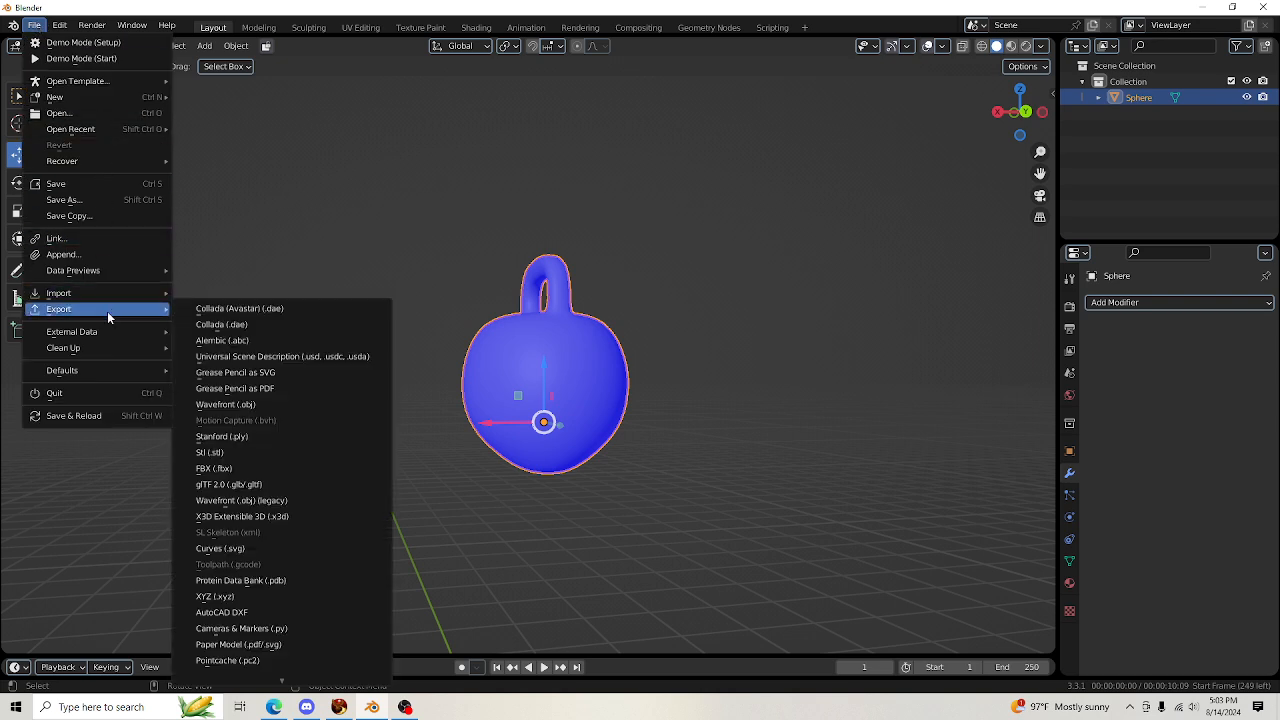
click(284, 308)
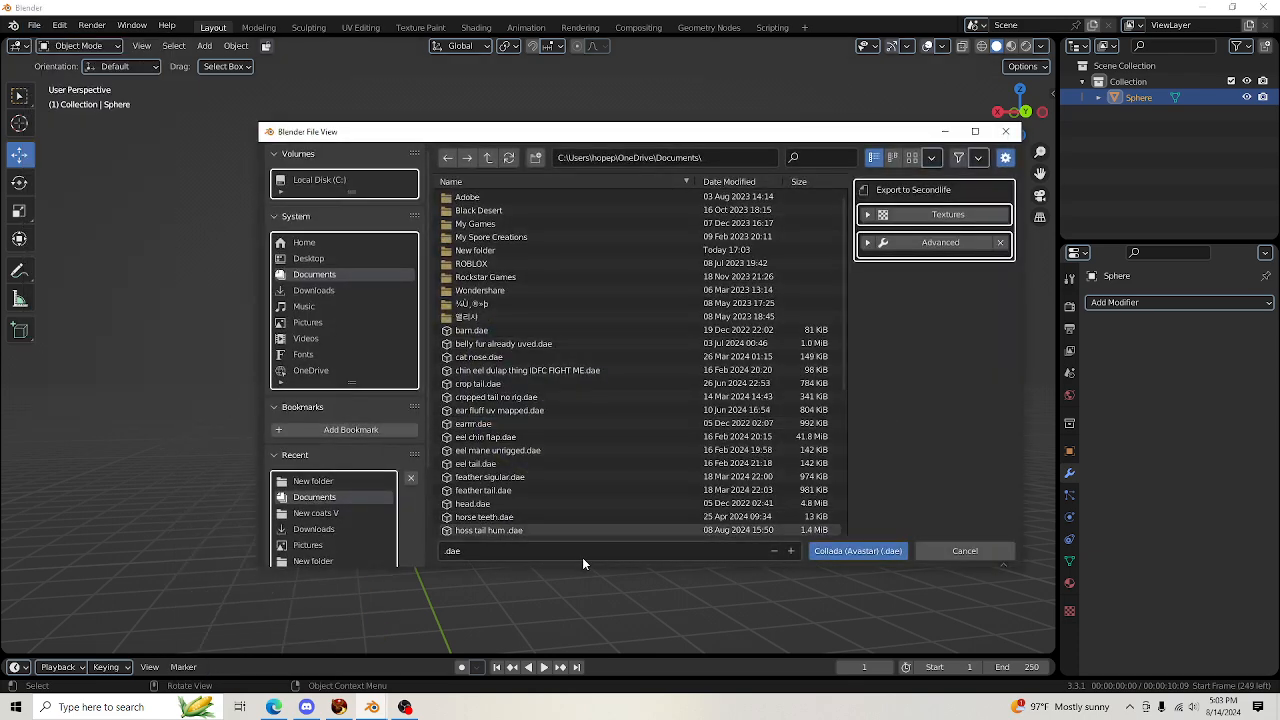
click(549, 548)
key(BackSpace)
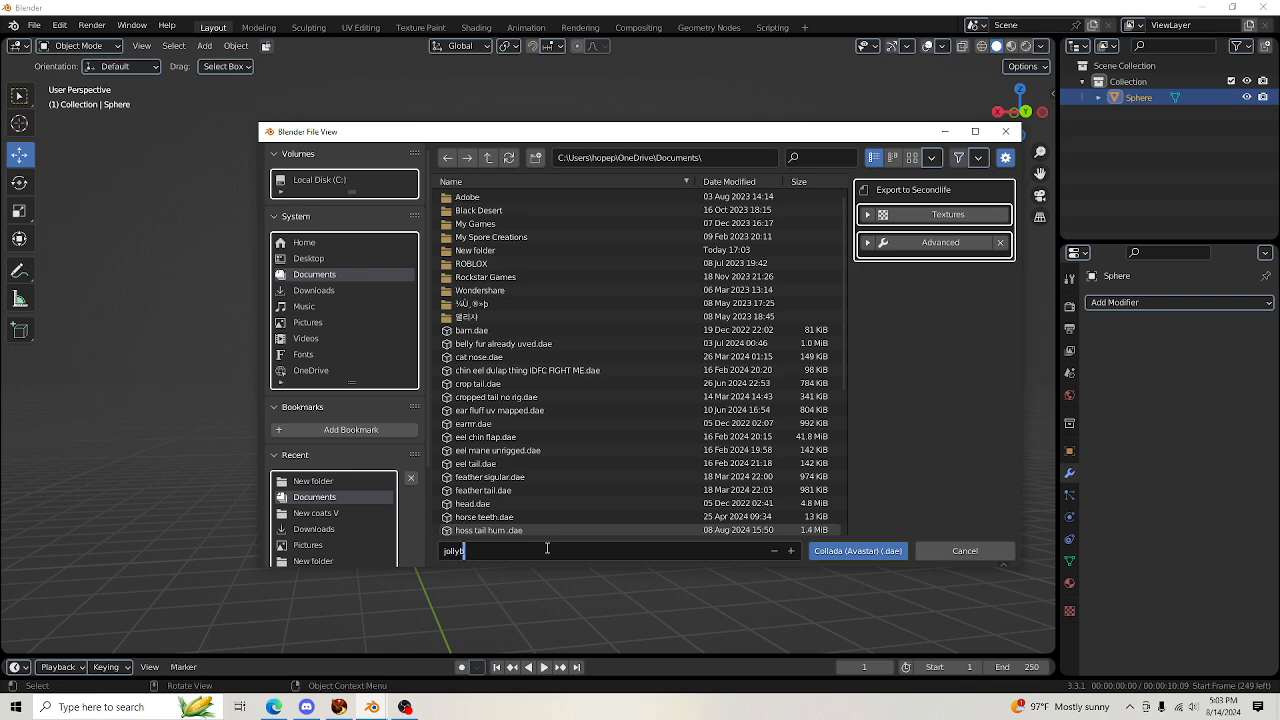
text(jollyball)
click(885, 551)
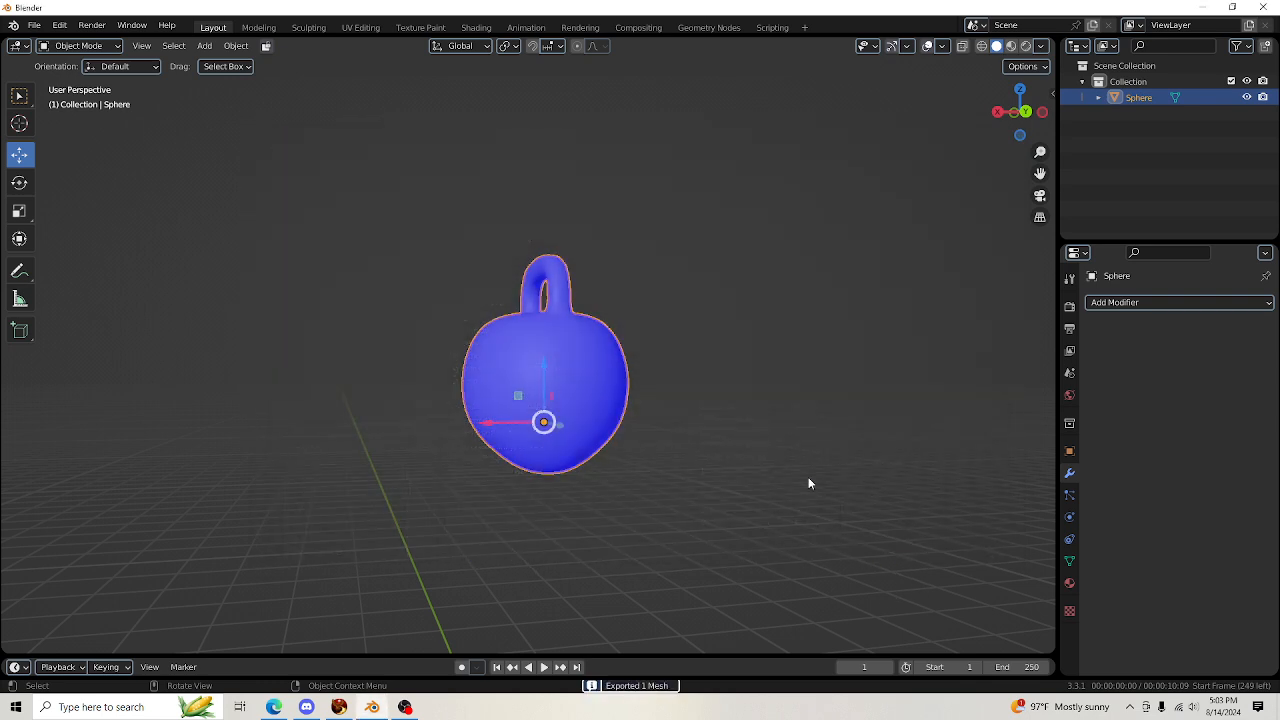
Minimize the current Blender window and launch Blender 2.79 from the desktop
drag(1026, 125, 1250, 126)
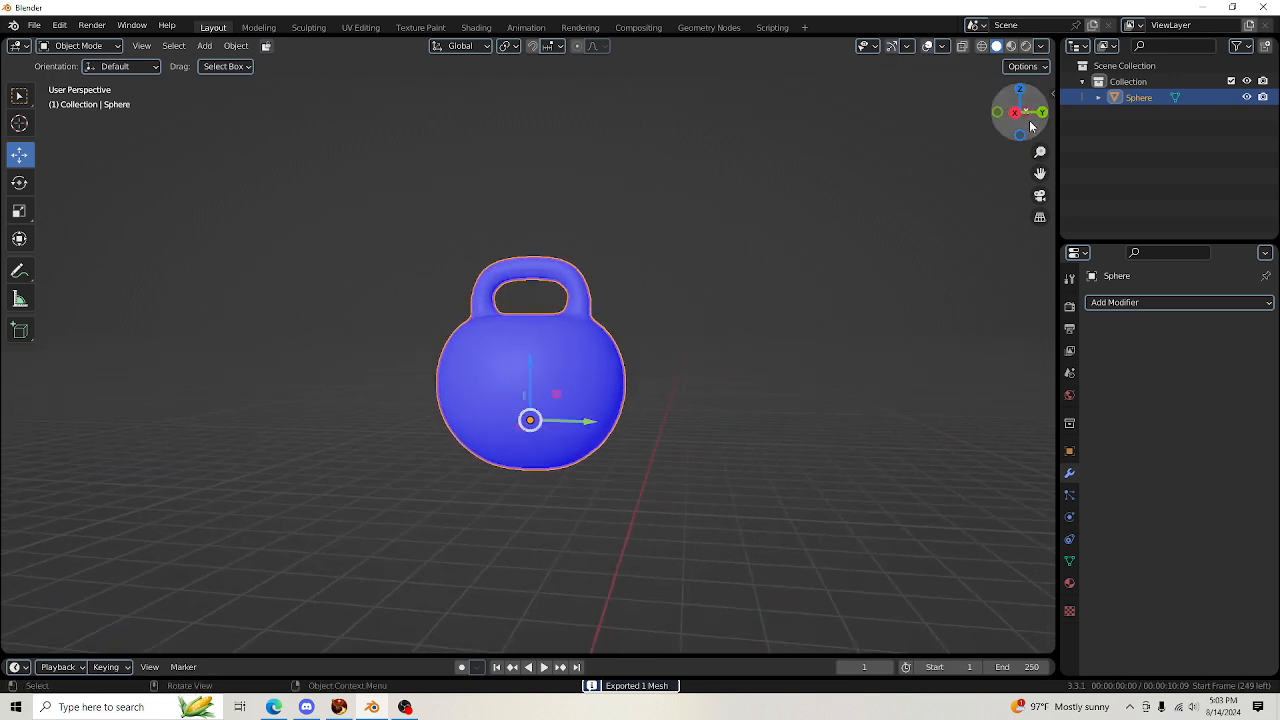
click(1207, 9)
click(1207, 11)
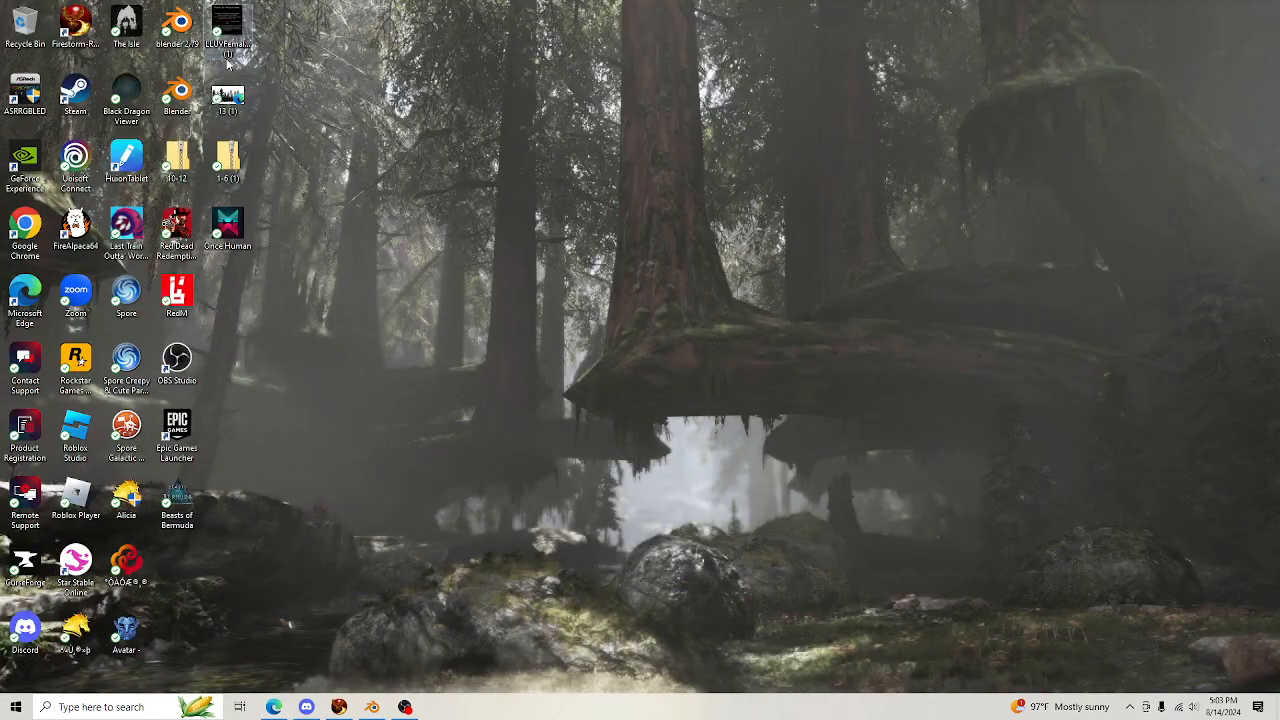
double_click(177, 25)
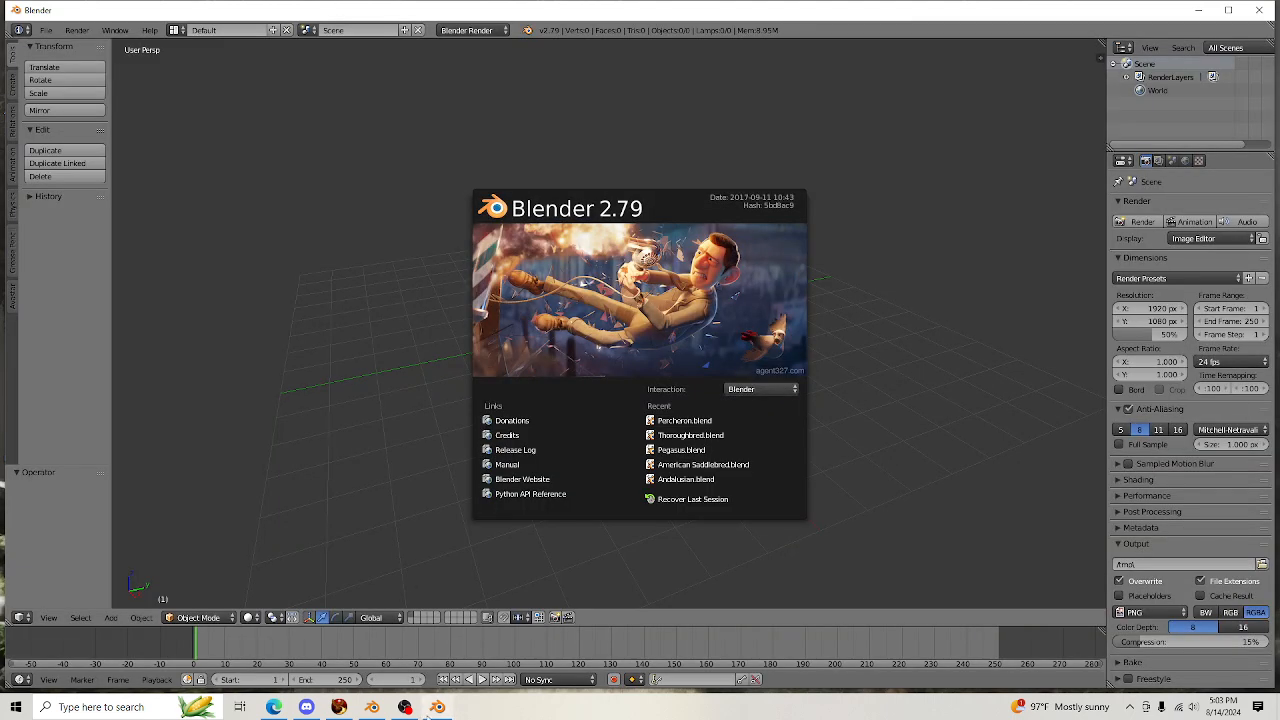
click(404, 707)
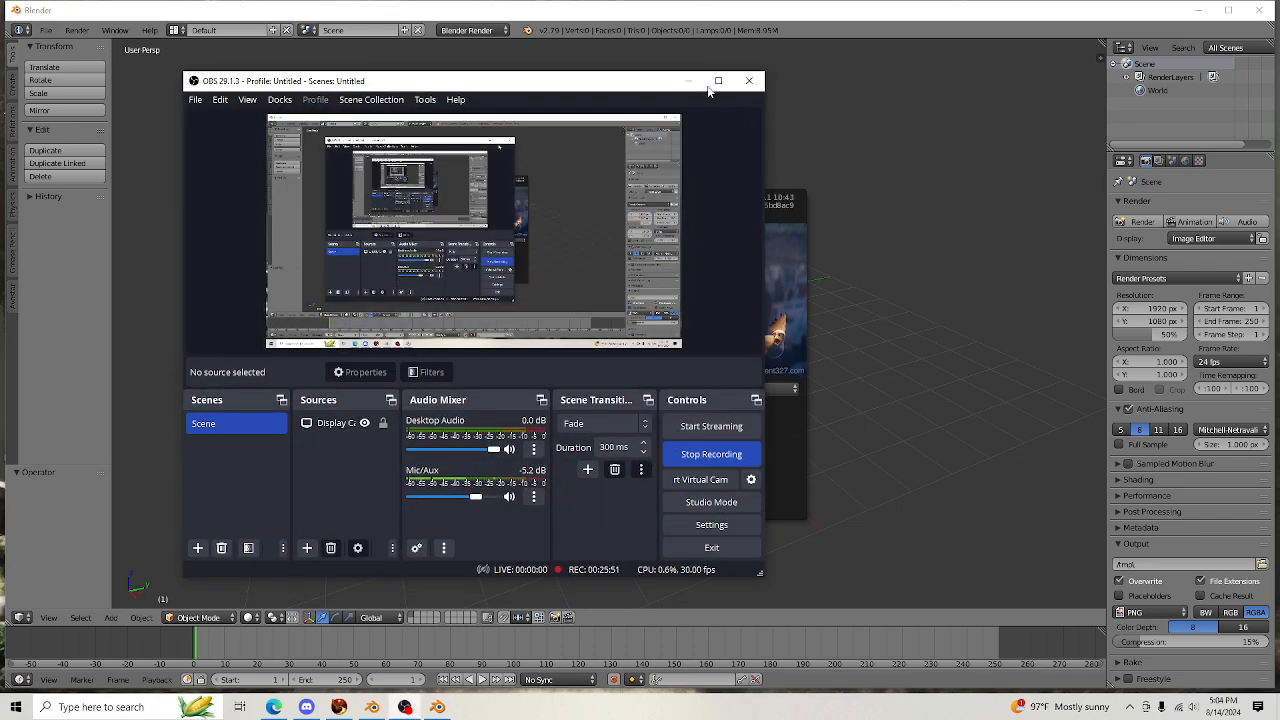
click(688, 81)
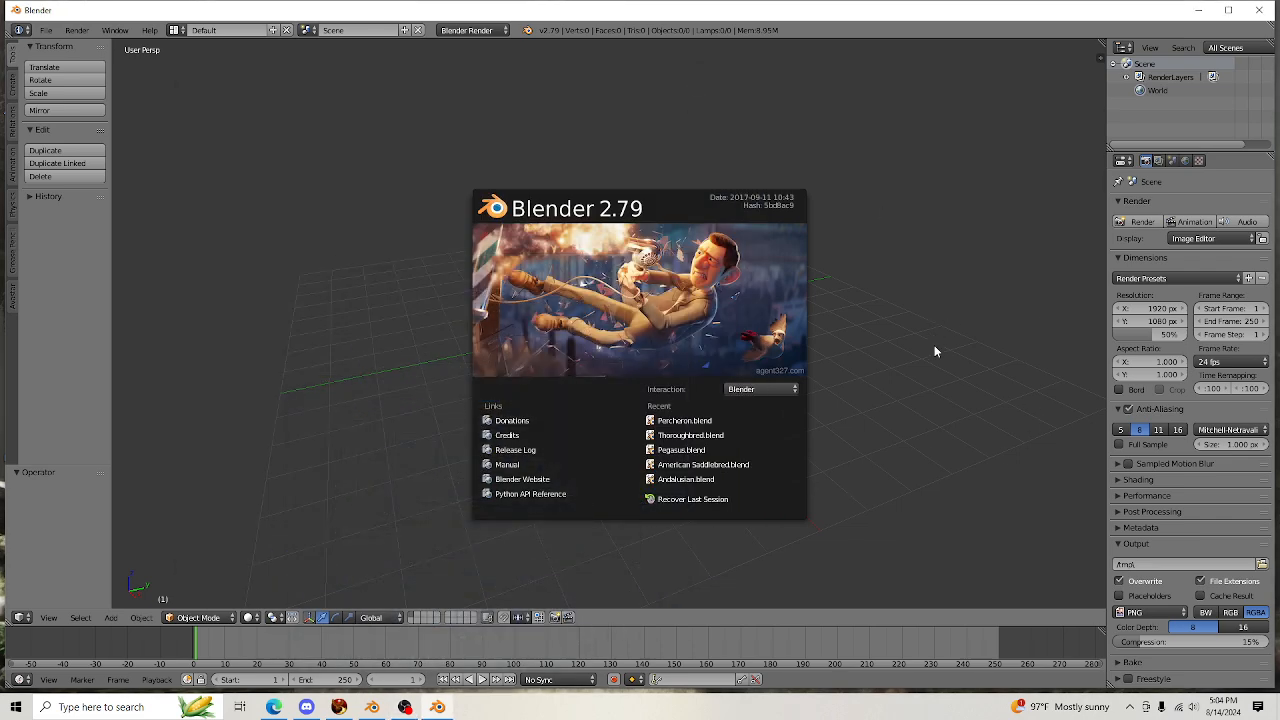
Open the recent file Percheron.blend and enlarge the 3D viewport around the rigged horse
click(733, 424)
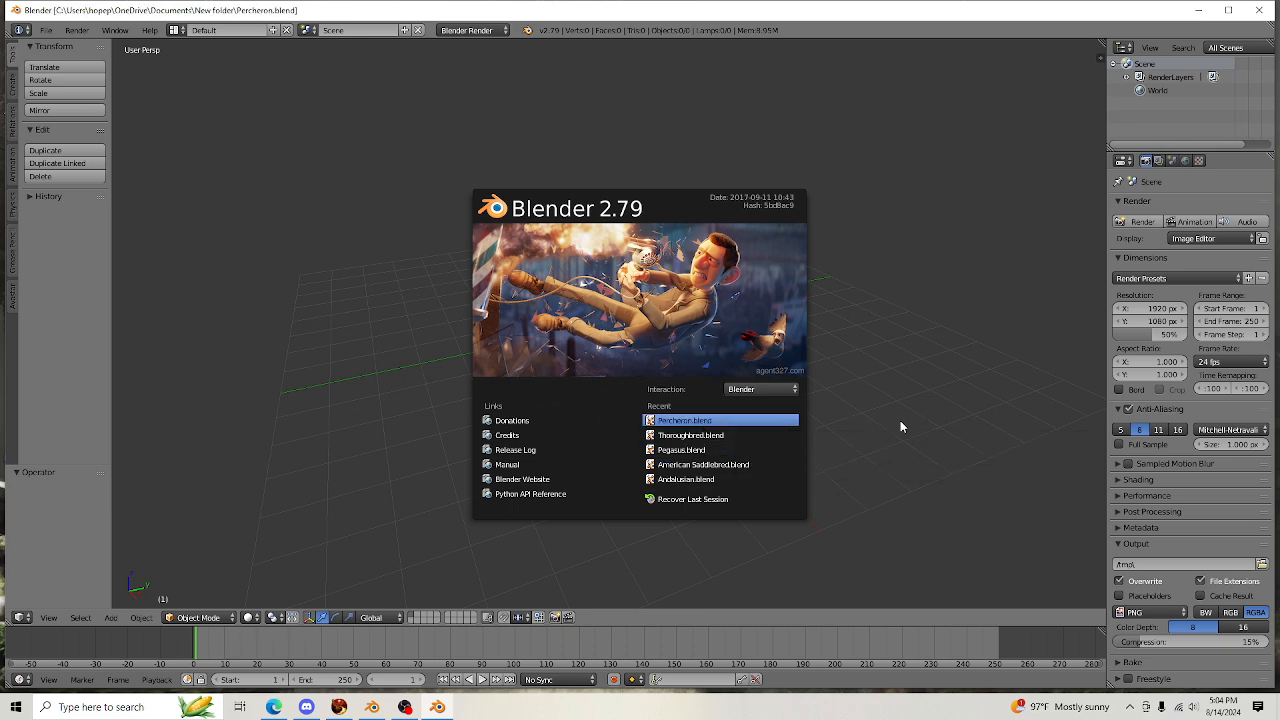
drag(679, 231, 488, 104)
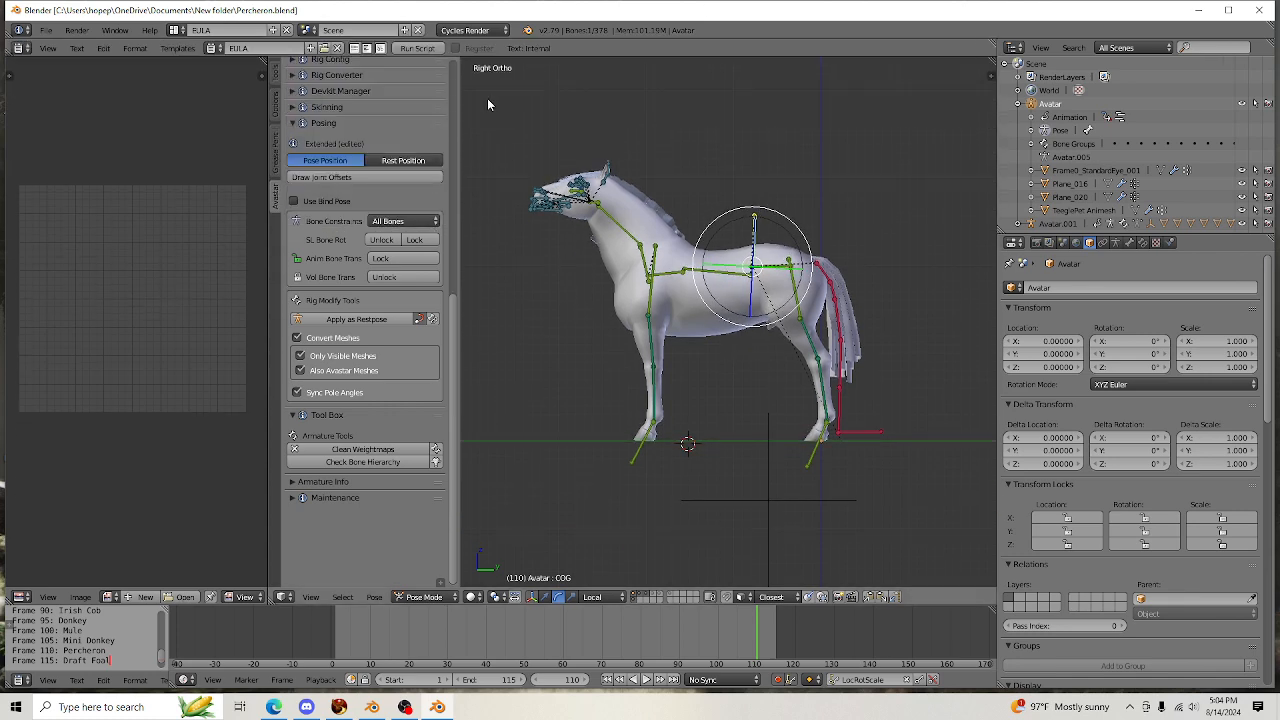
drag(269, 281, 28, 285)
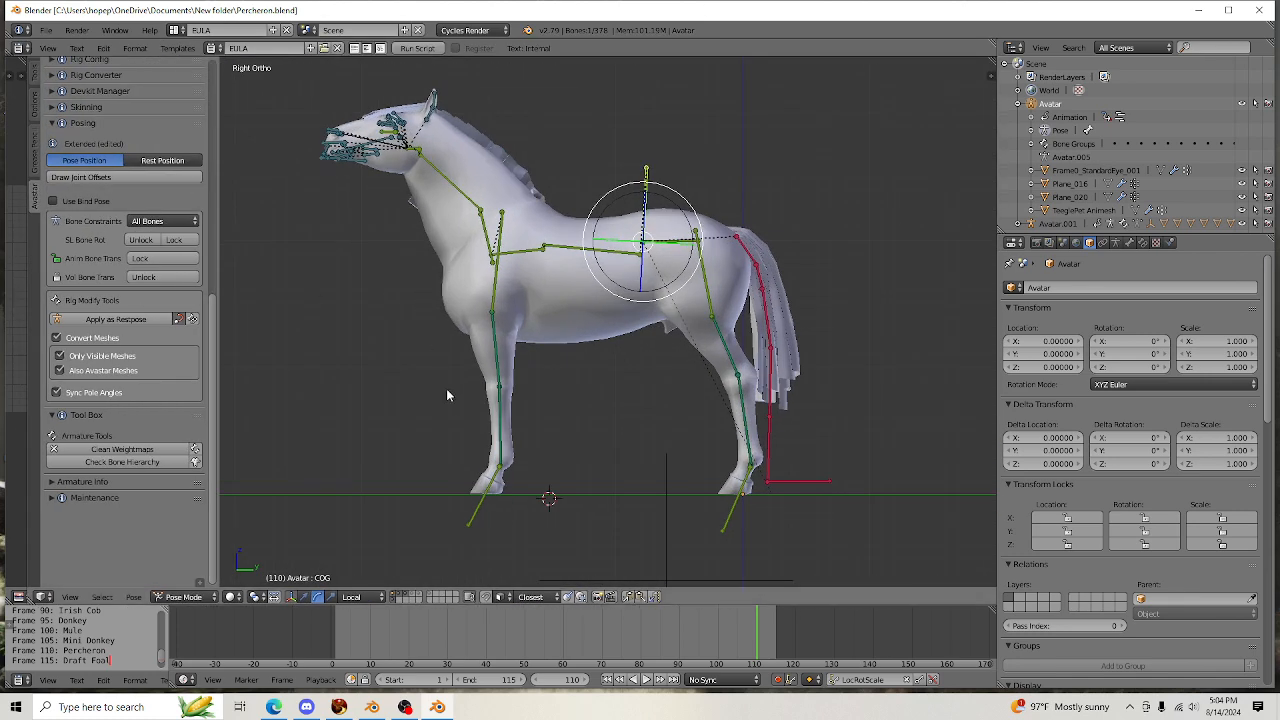
shift+middle_drag(627, 141, 890, 276)
Import the COLLADA file jollyball.dae from the Documents folder into the horse scene
click(45, 30)
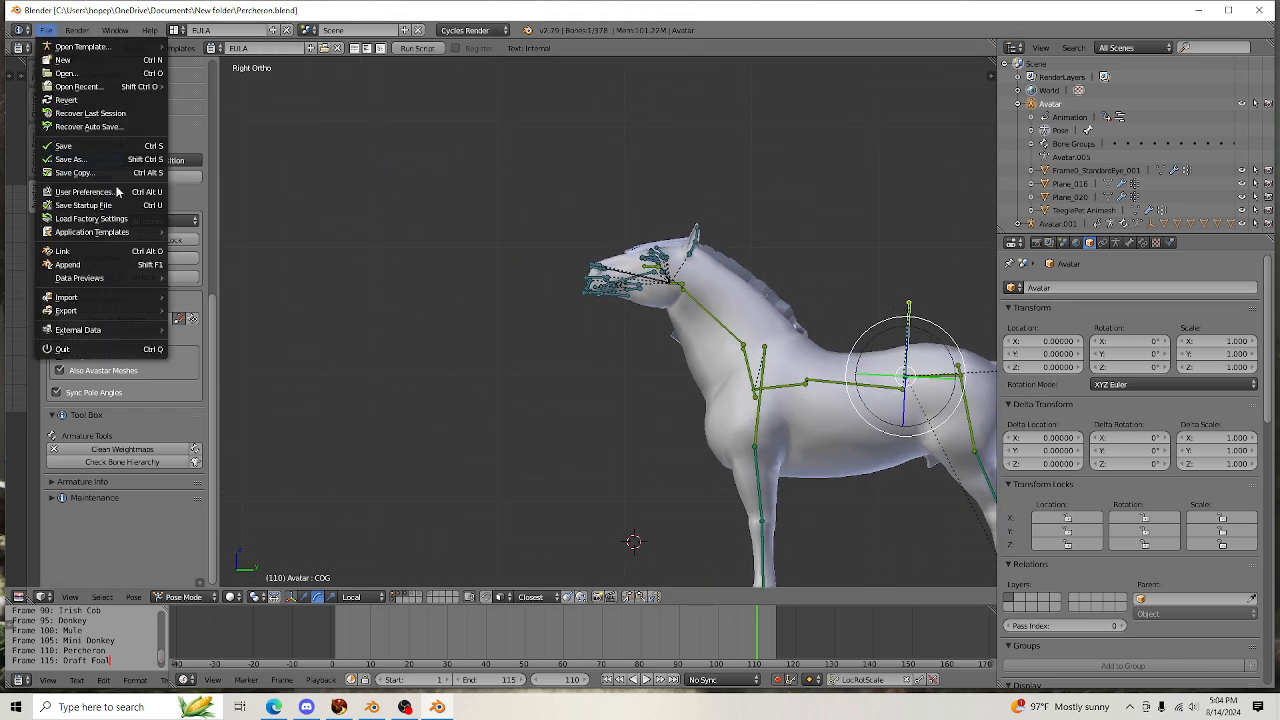
mouse_move(109, 297)
click(178, 299)
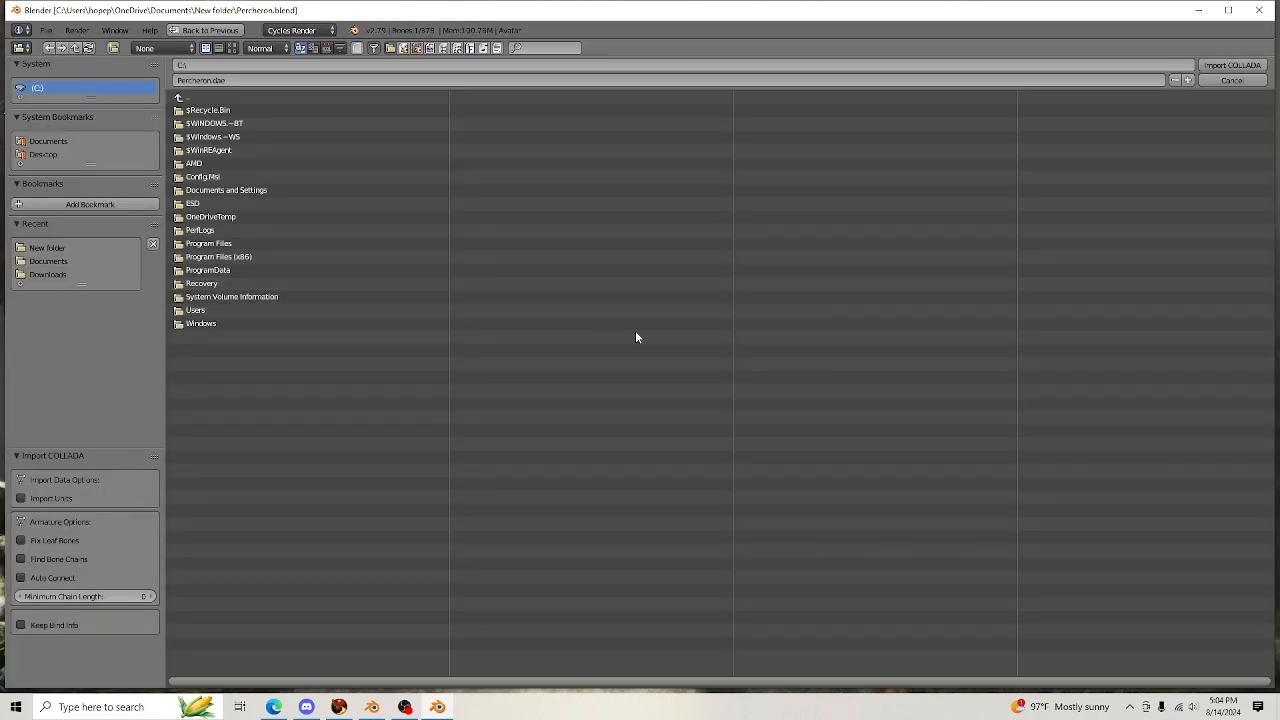
click(50, 261)
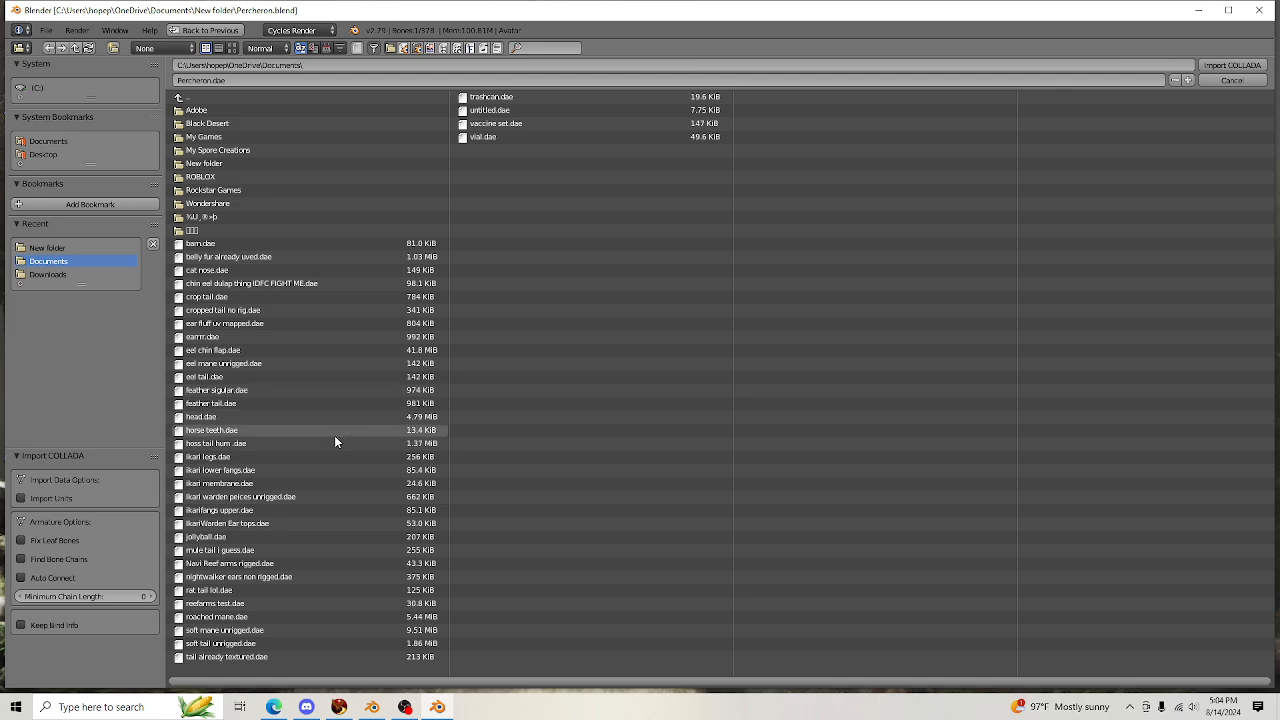
double_click(262, 536)
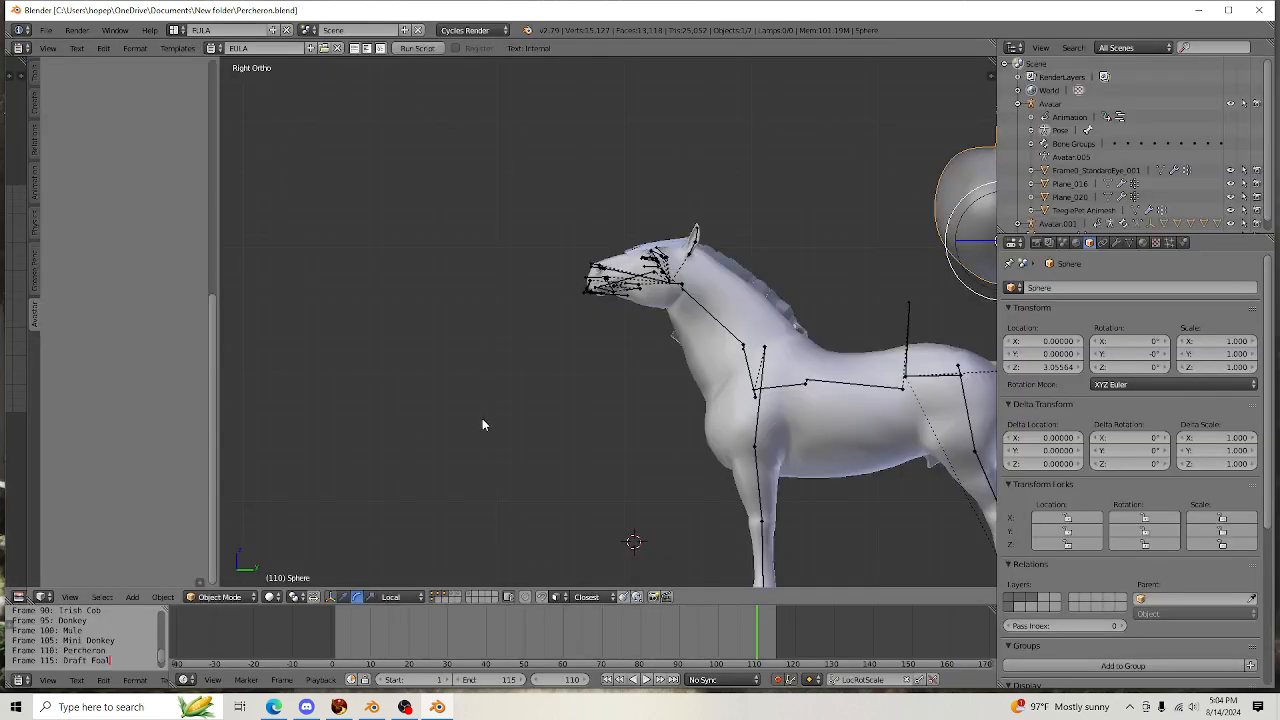
Scale the imported jolly ball down uniformly to about 0.379
scroll(463, 408, down, 3)
middle_drag(975, 331, 788, 349)
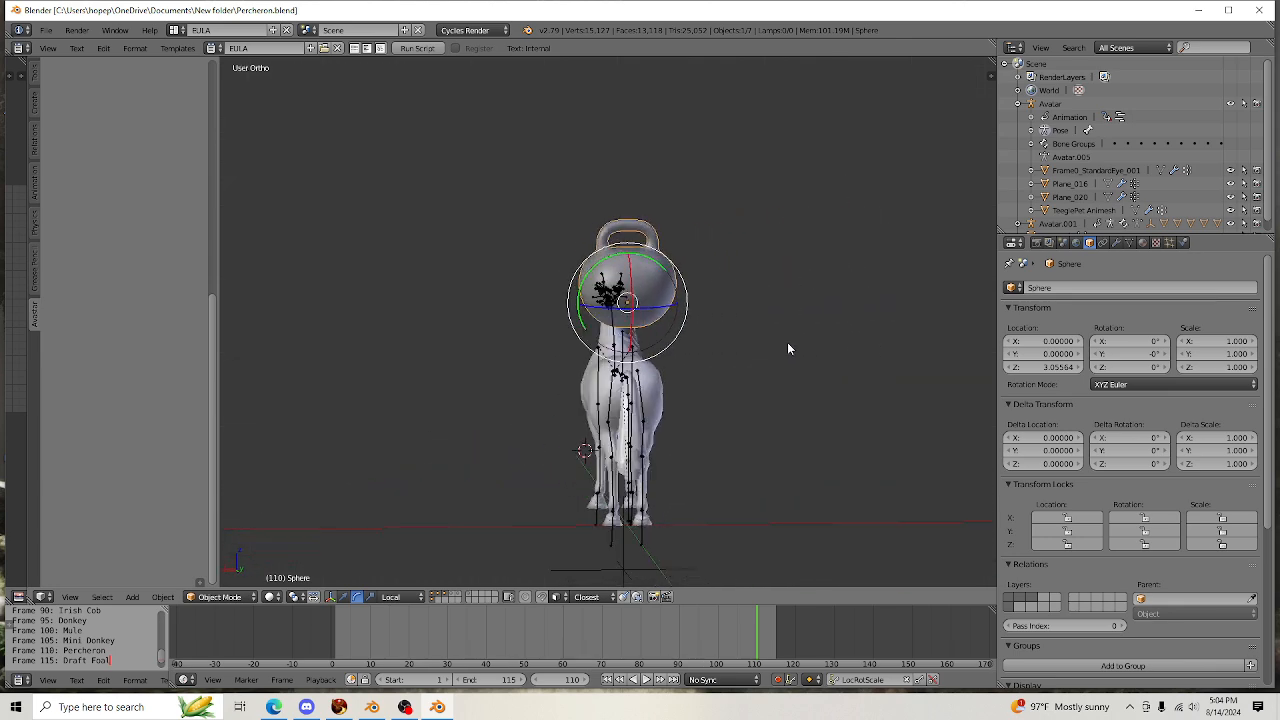
key(s)
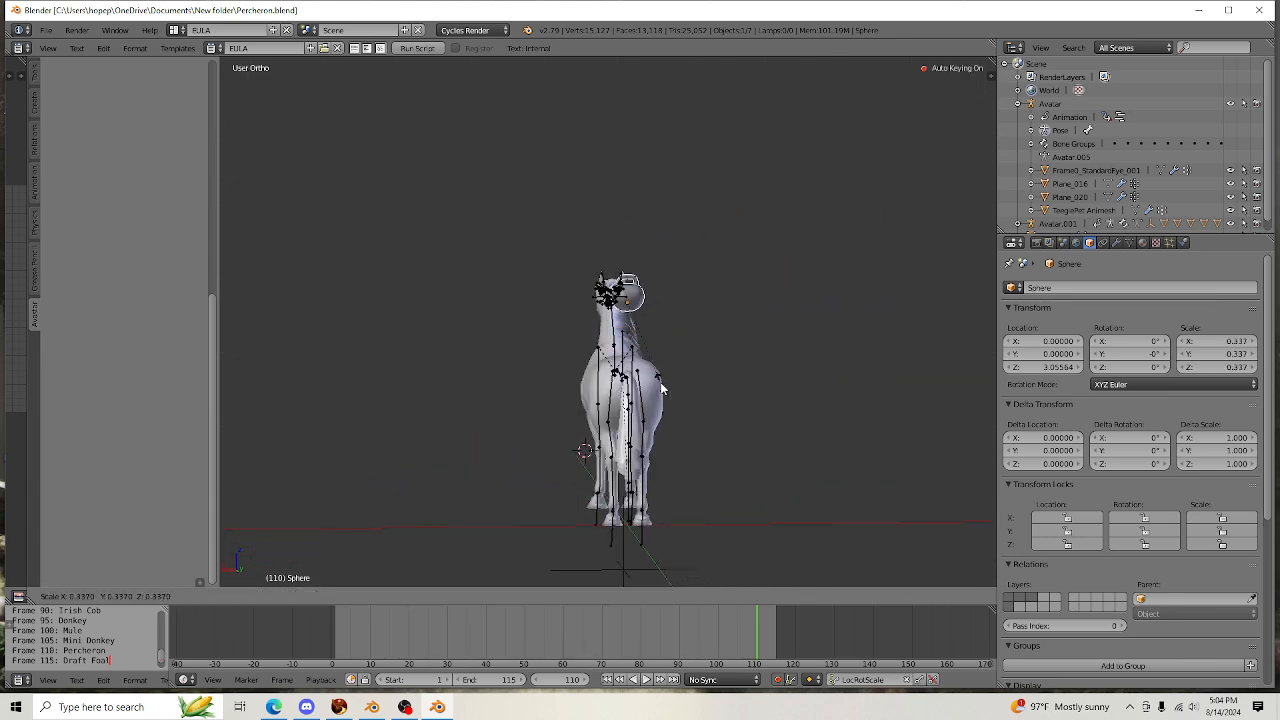
click(671, 390)
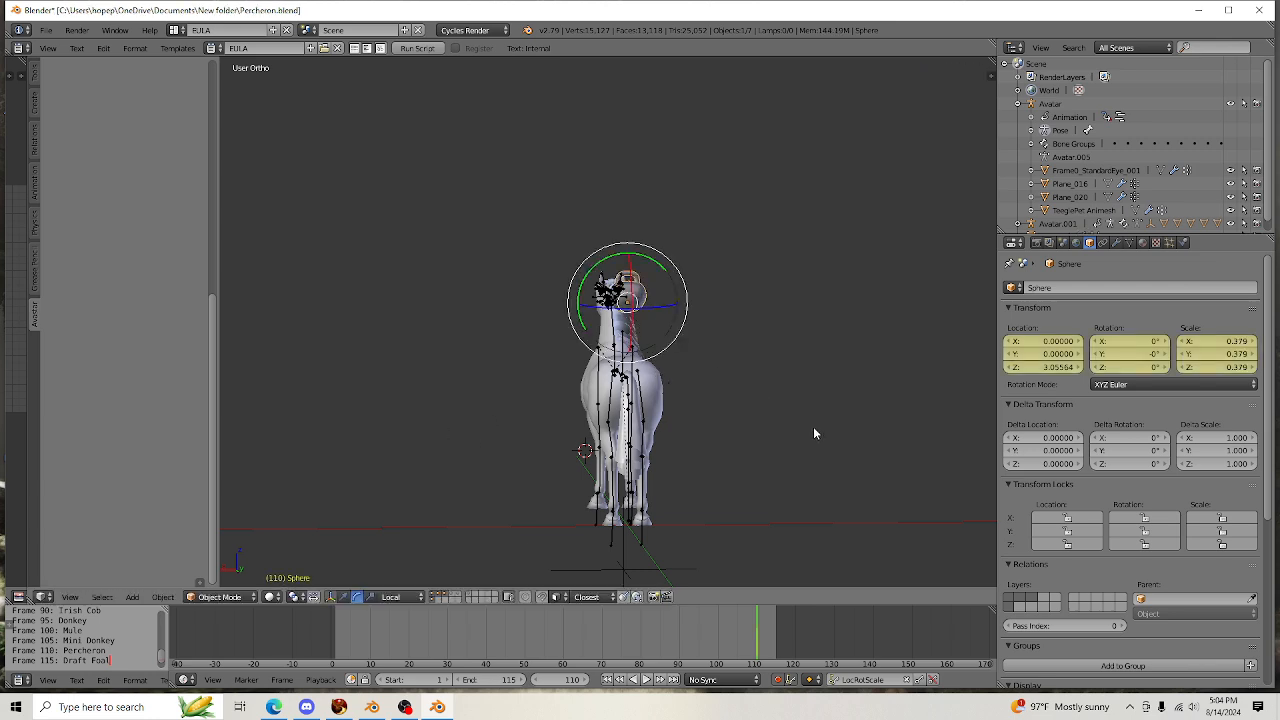
Move the ball so its handle sits in the horse's mouth, at about Y -3.159 and Z 2.303
click(343, 597)
middle_drag(410, 492, 632, 492)
drag(895, 285, 668, 282)
scroll(617, 213, up, 3)
drag(617, 213, 615, 305)
scroll(728, 380, up, 4)
drag(670, 350, 645, 354)
drag(600, 308, 600, 323)
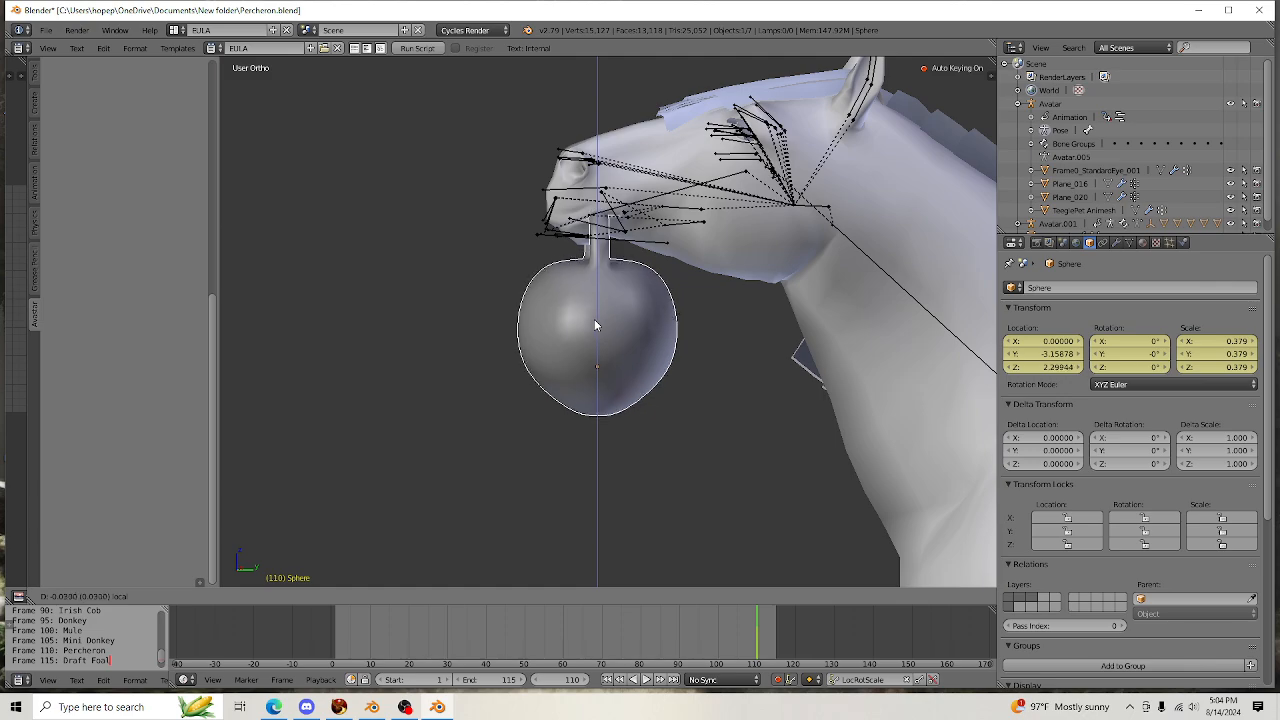
scroll(555, 356, up, 4)
middle_drag(567, 446, 698, 447)
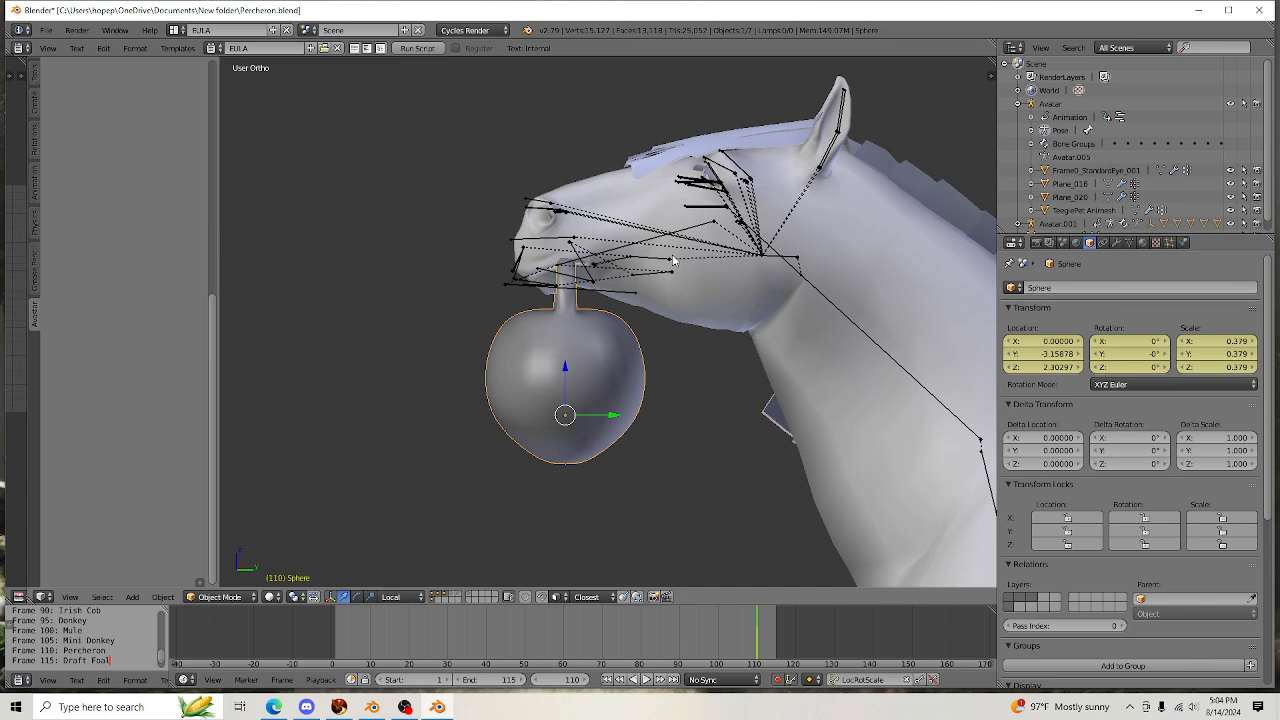
Add an Armature modifier to the jolly ball and set its object to Avatar
click(1228, 10)
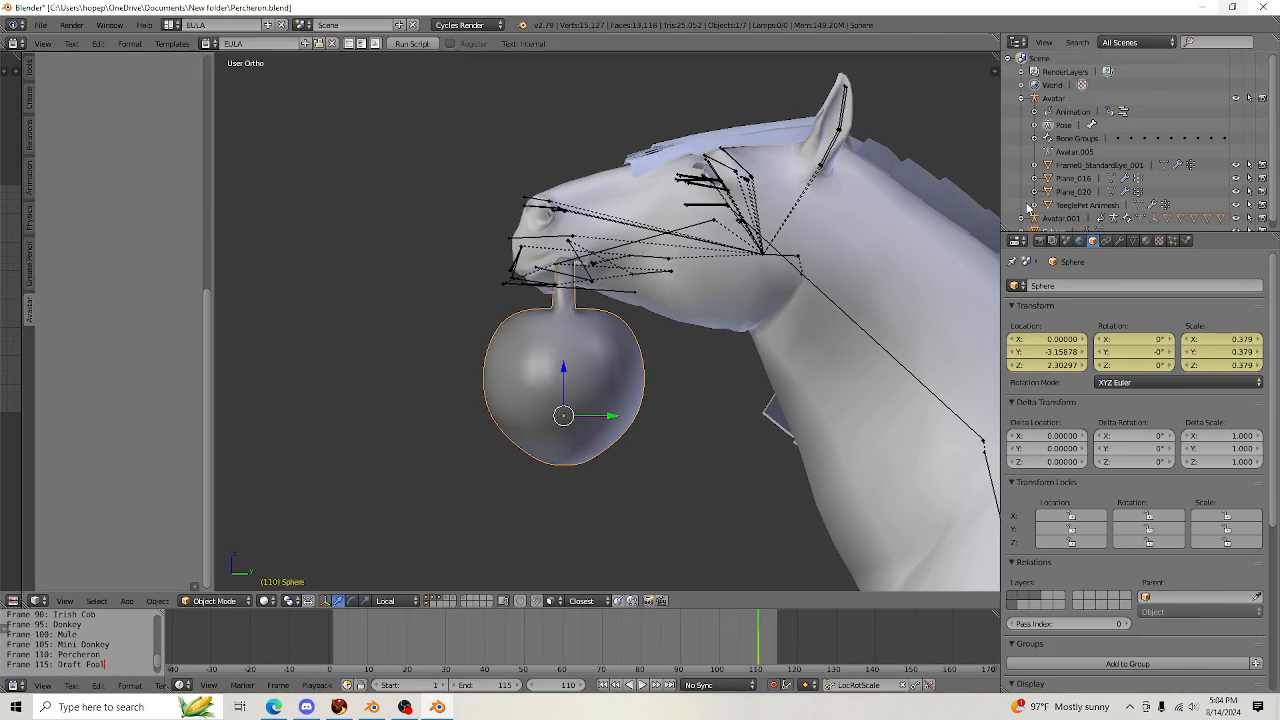
click(1120, 240)
click(1138, 286)
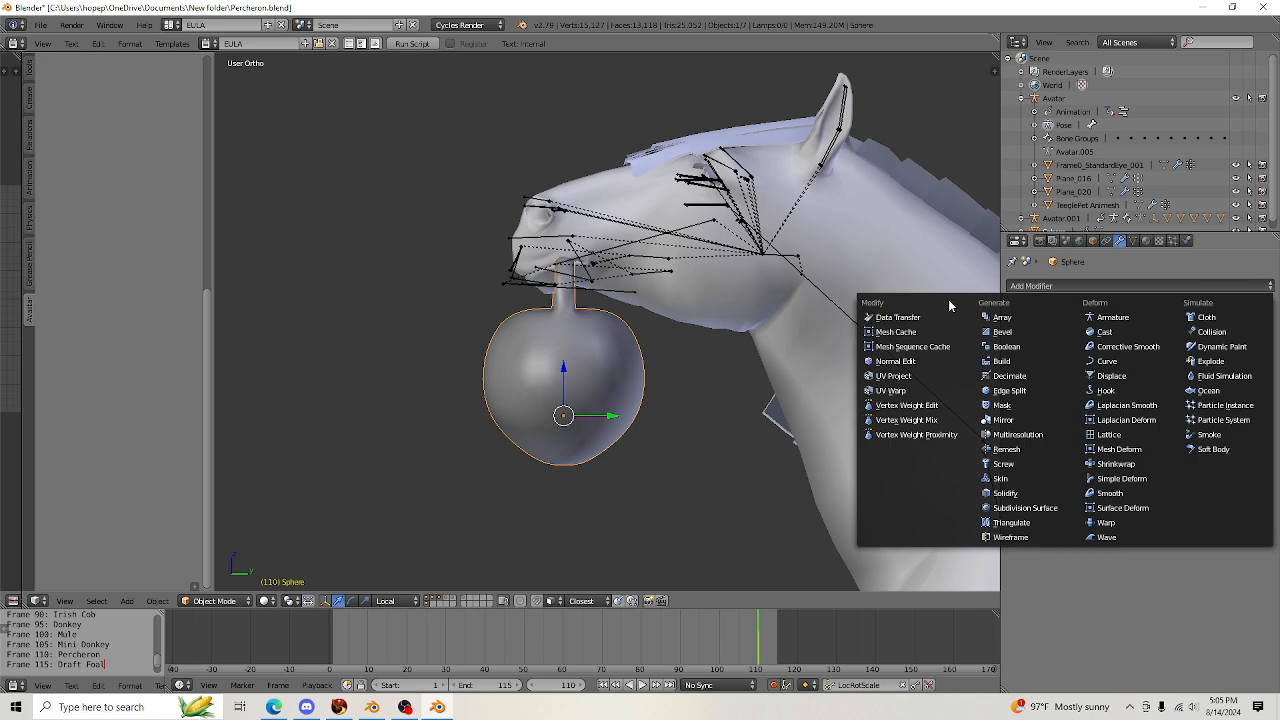
click(1115, 332)
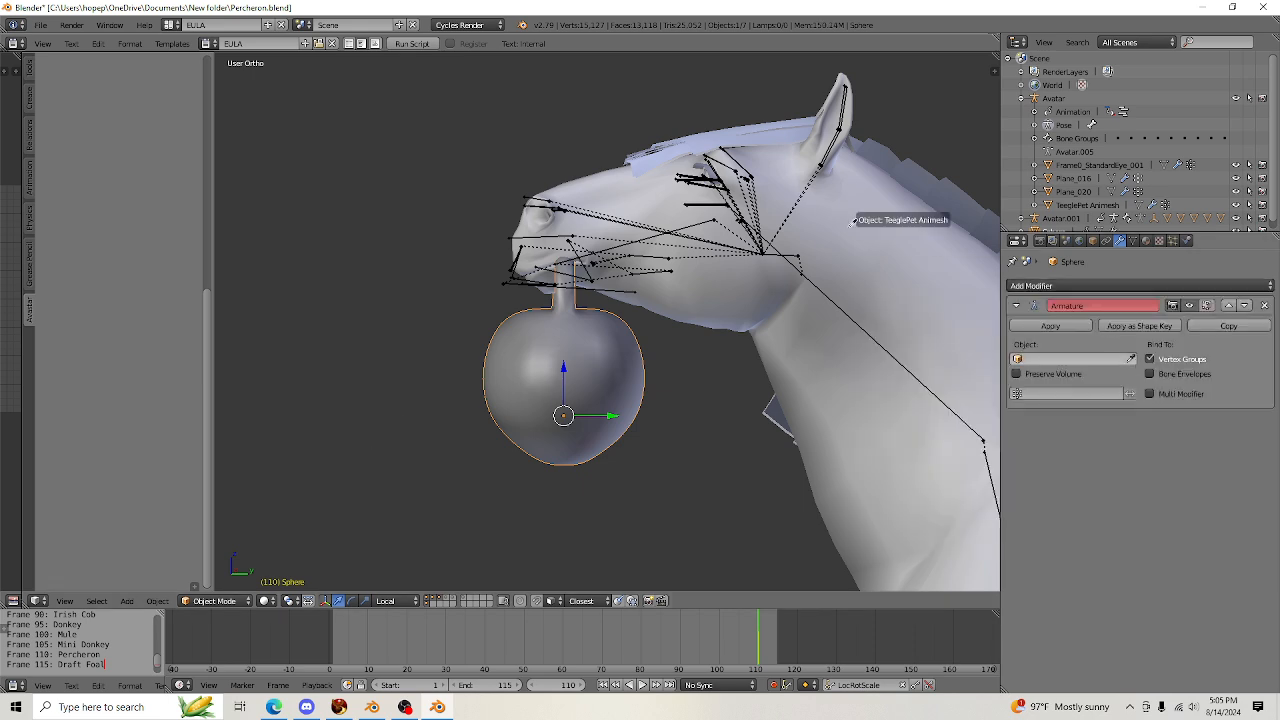
click(829, 287)
scroll(783, 356, down, 2)
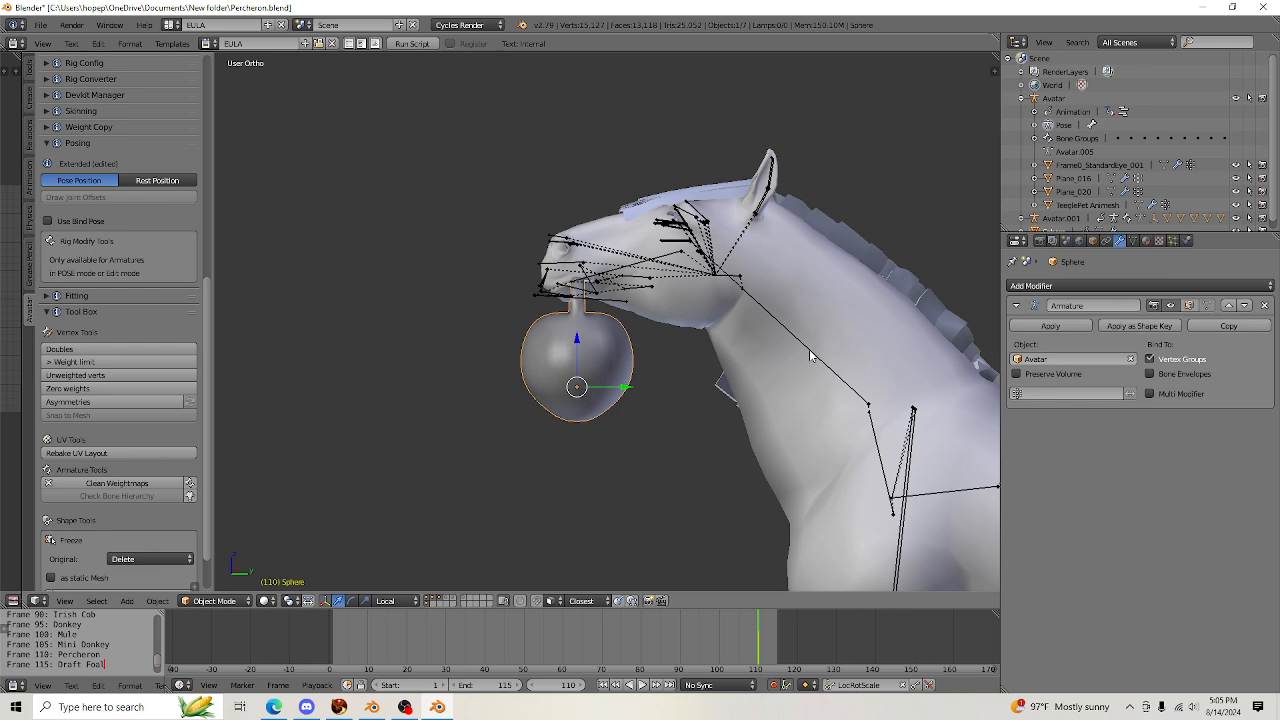
Rotate the Avatar rig's Head bone to test whether the ball follows it, and undo the rotation
right_click(767, 308)
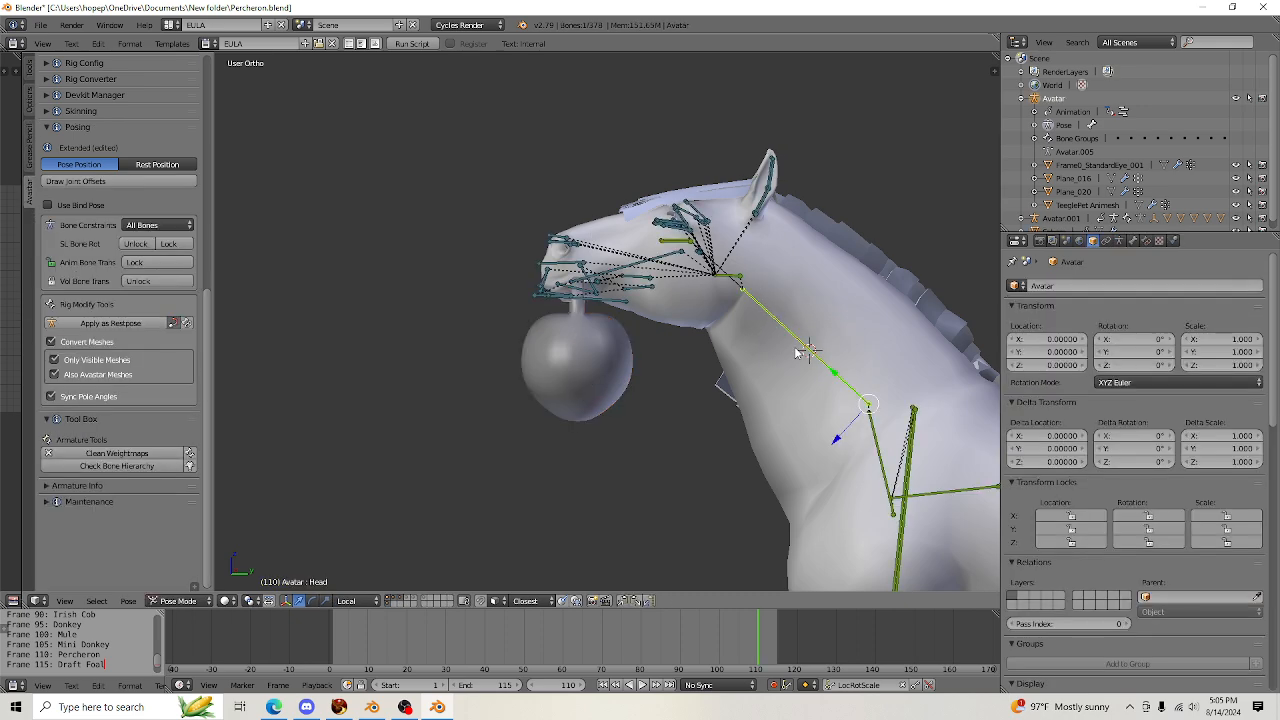
key(r)
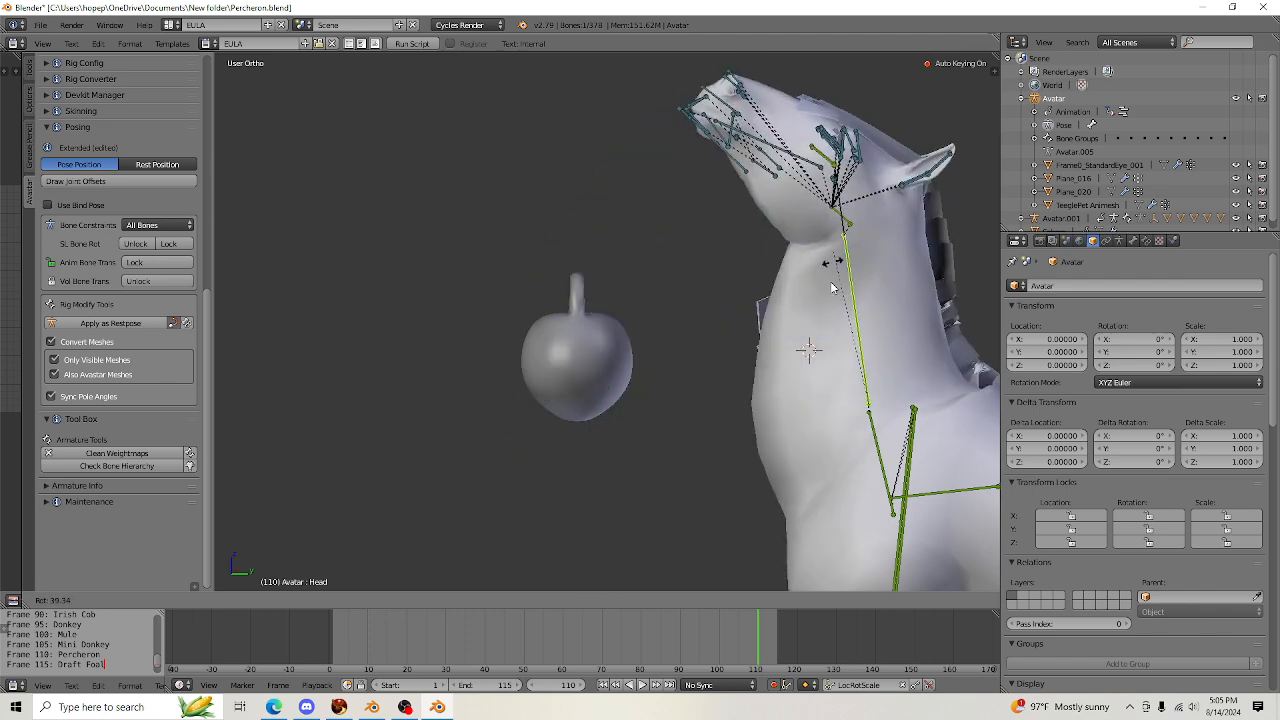
click(886, 357)
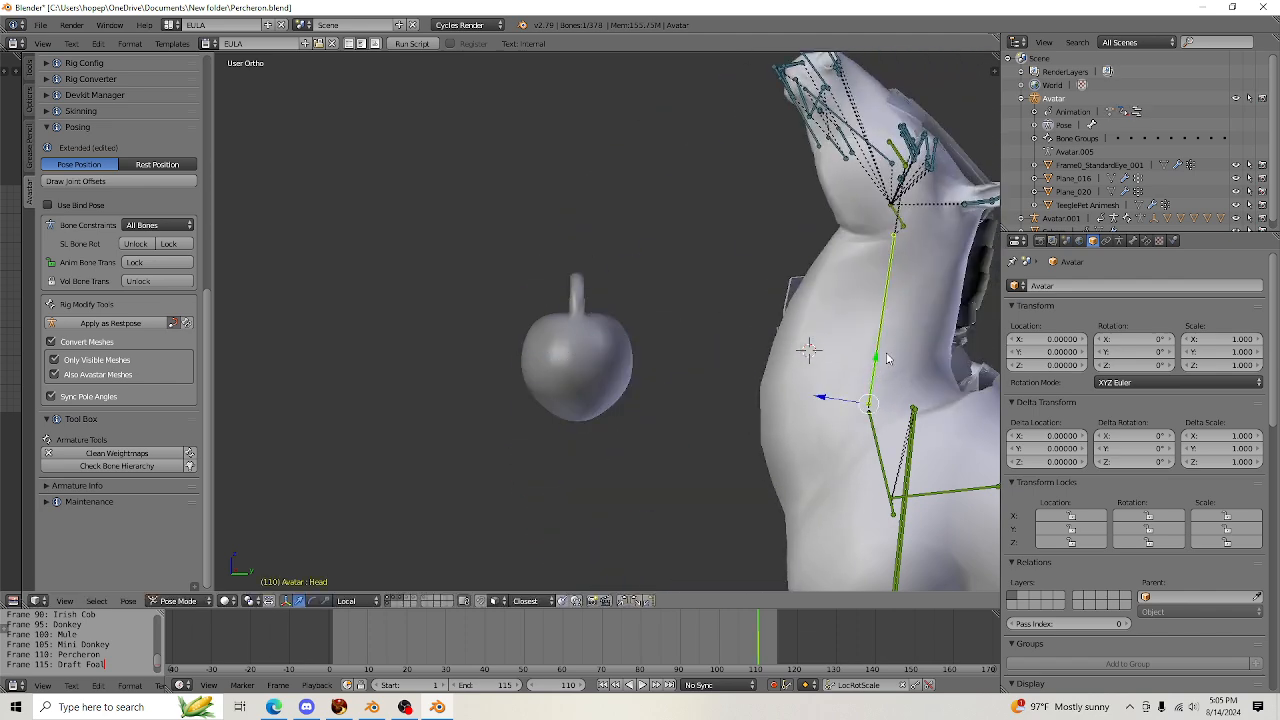
scroll(782, 341, down, 3)
key(ctrl+z)
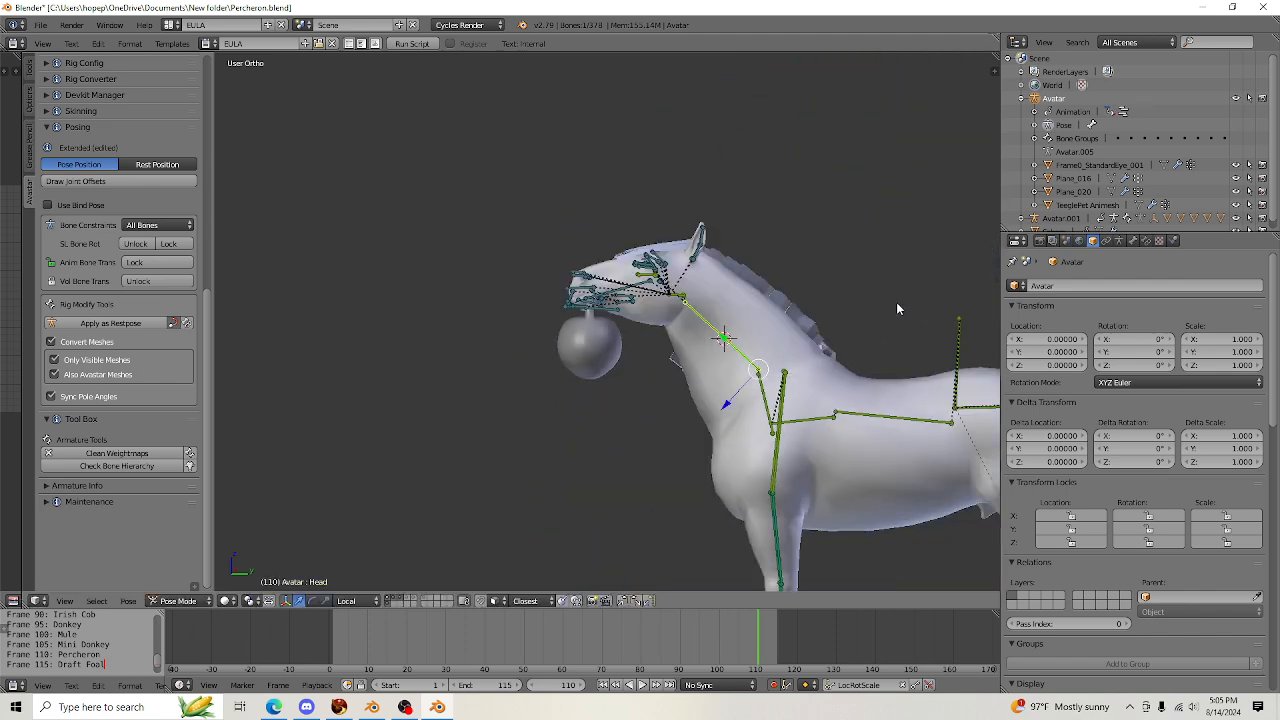
scroll(600, 382, up, 4)
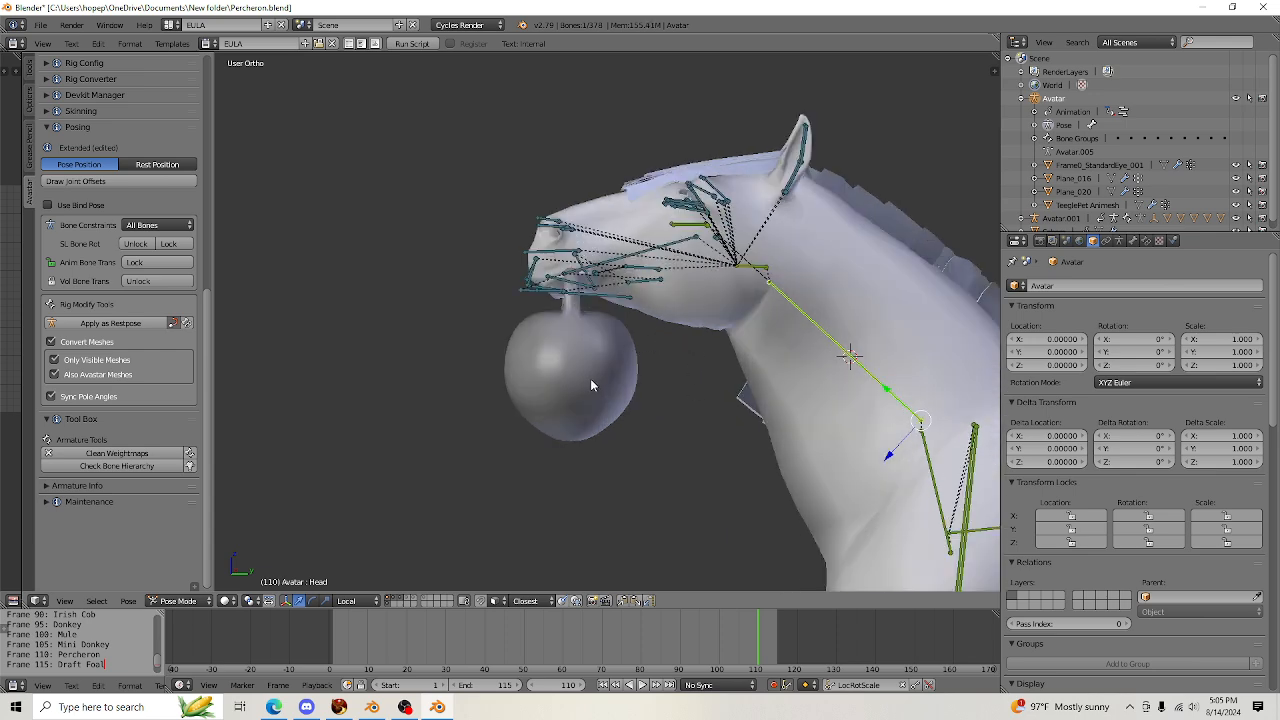
Parent the jolly ball to the Avatar armature with an armature deform that adds vertex groups for the bones
right_click(591, 380)
scroll(562, 384, up, 3)
scroll(707, 390, down, 1)
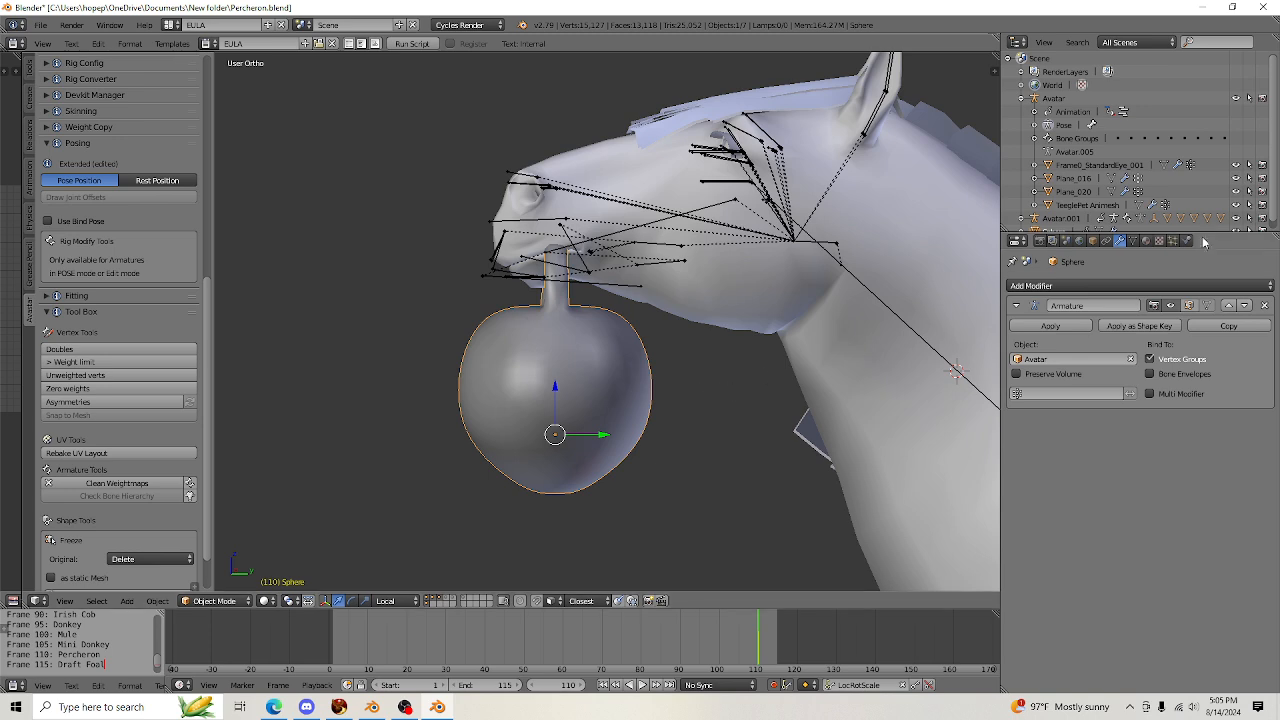
click(1133, 240)
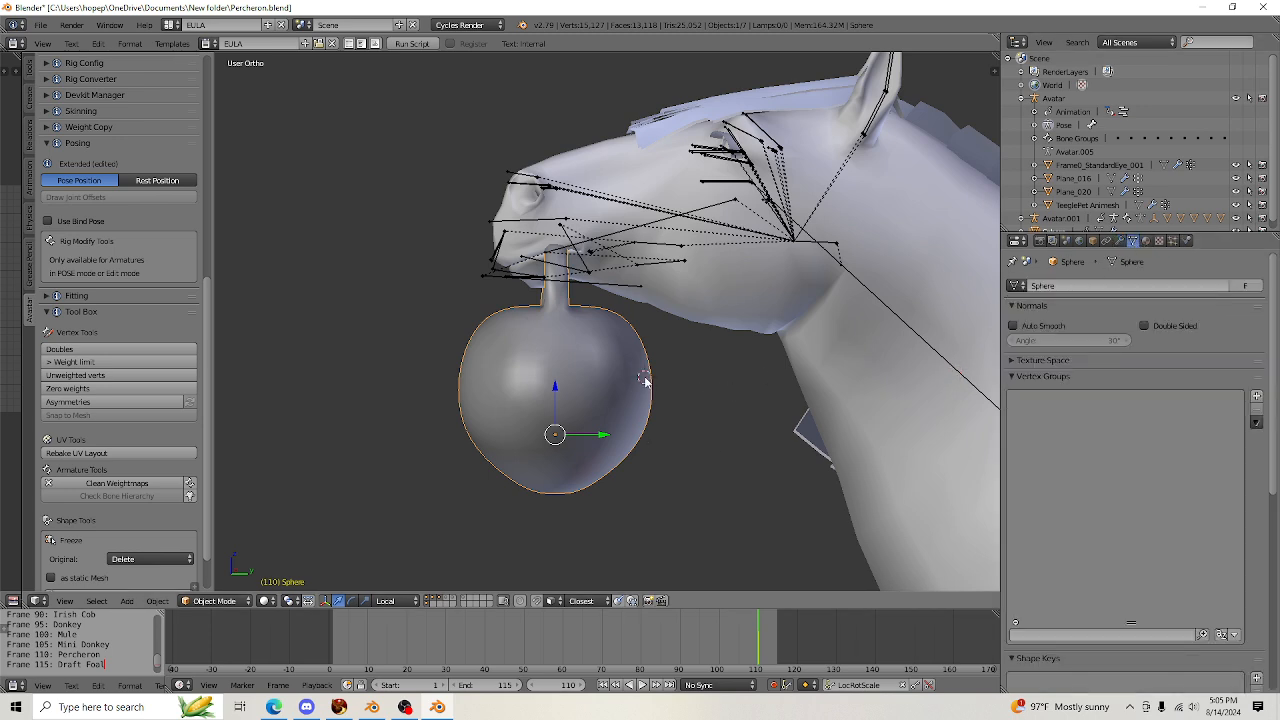
scroll(645, 380, down, 2)
right_click(829, 343)
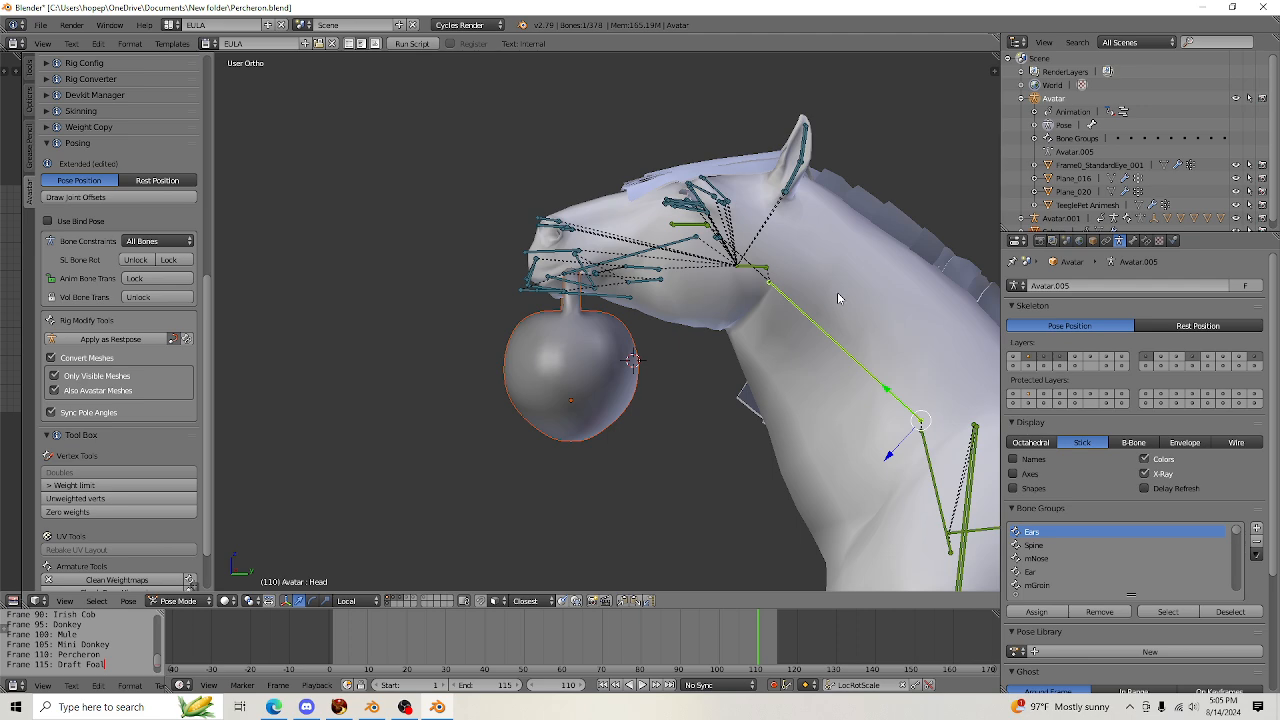
key(ctrl+p)
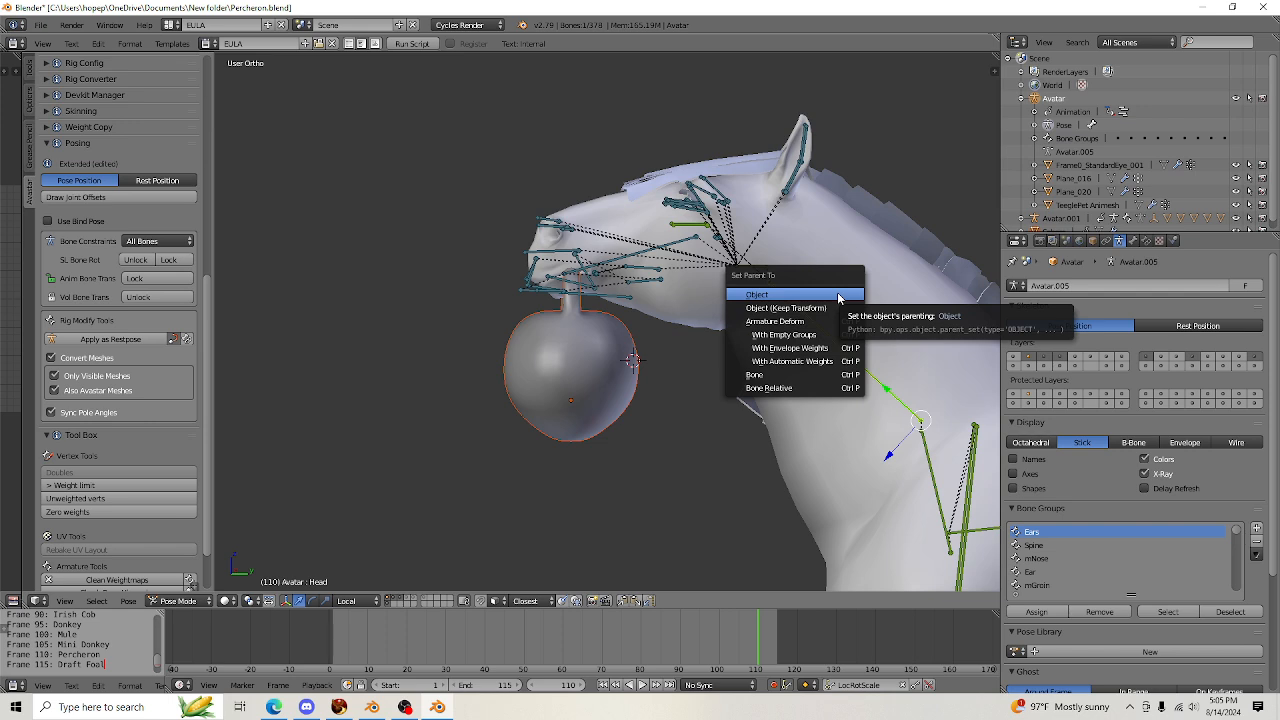
click(820, 322)
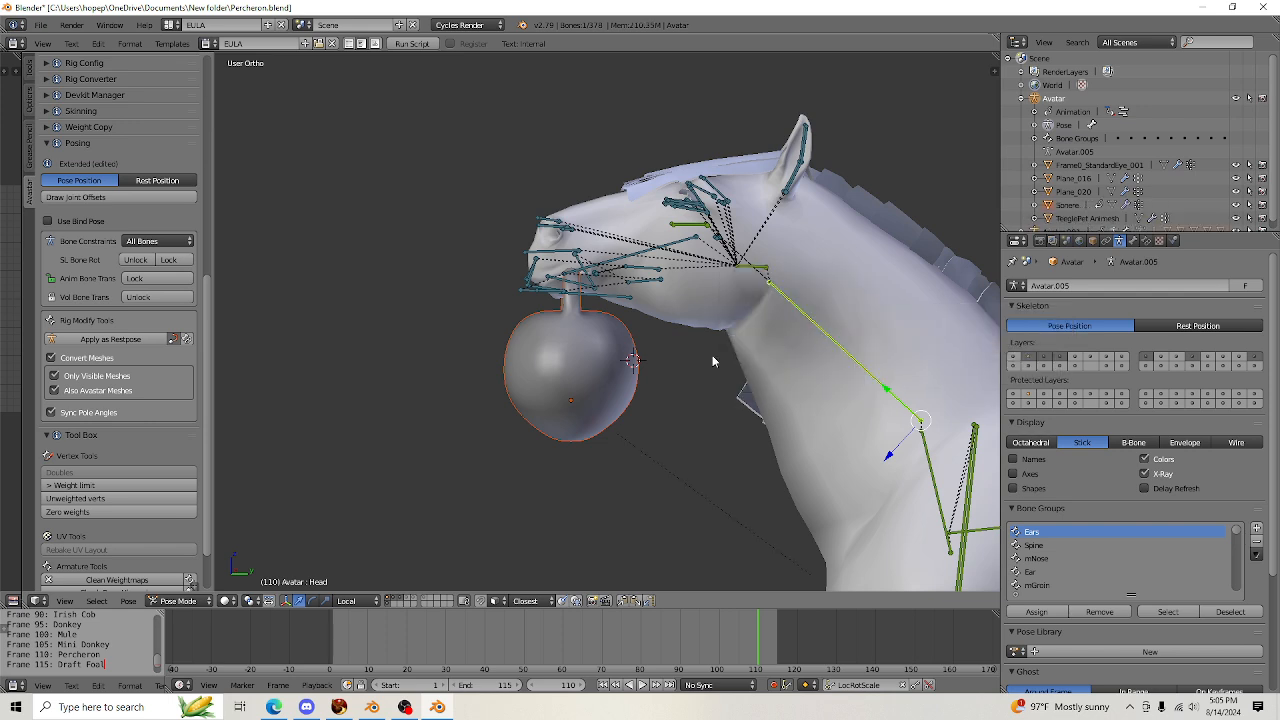
Remove every vertex group from the jolly ball, from aAvatar Center up to mPelvis, leaving the list empty
right_click(589, 380)
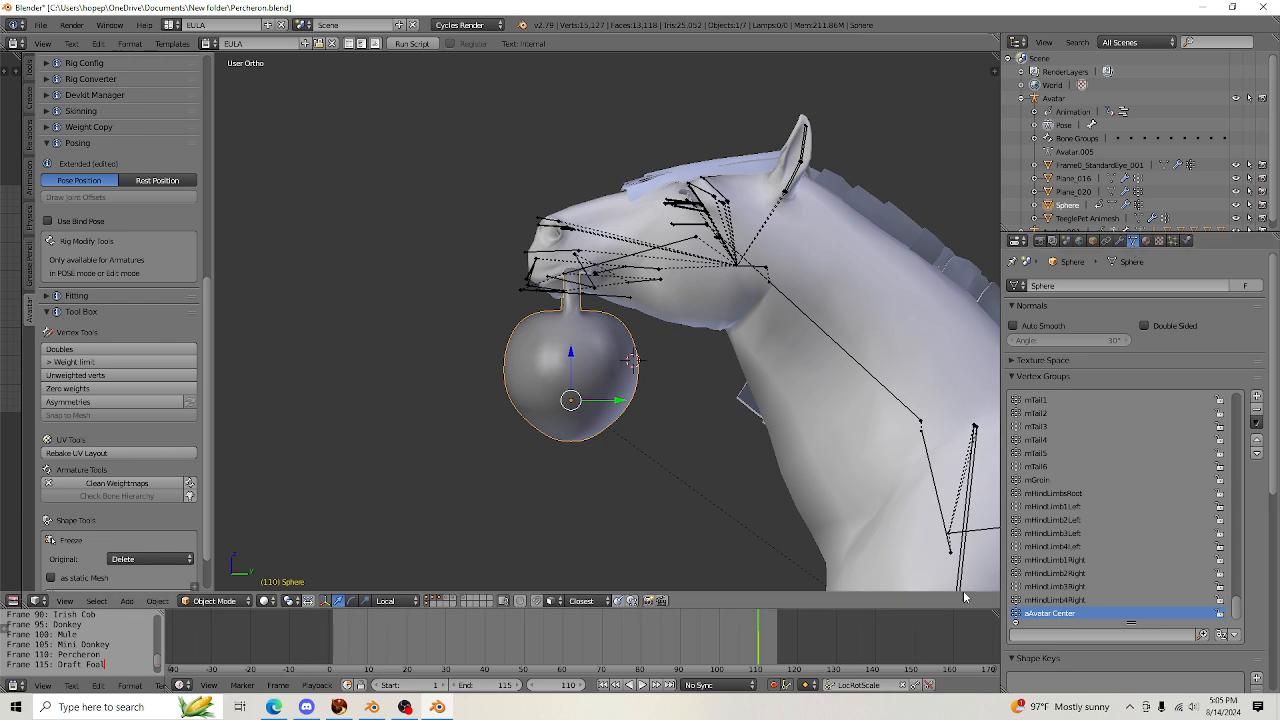
click(1257, 409)
click(1257, 409)
click(1257, 409)
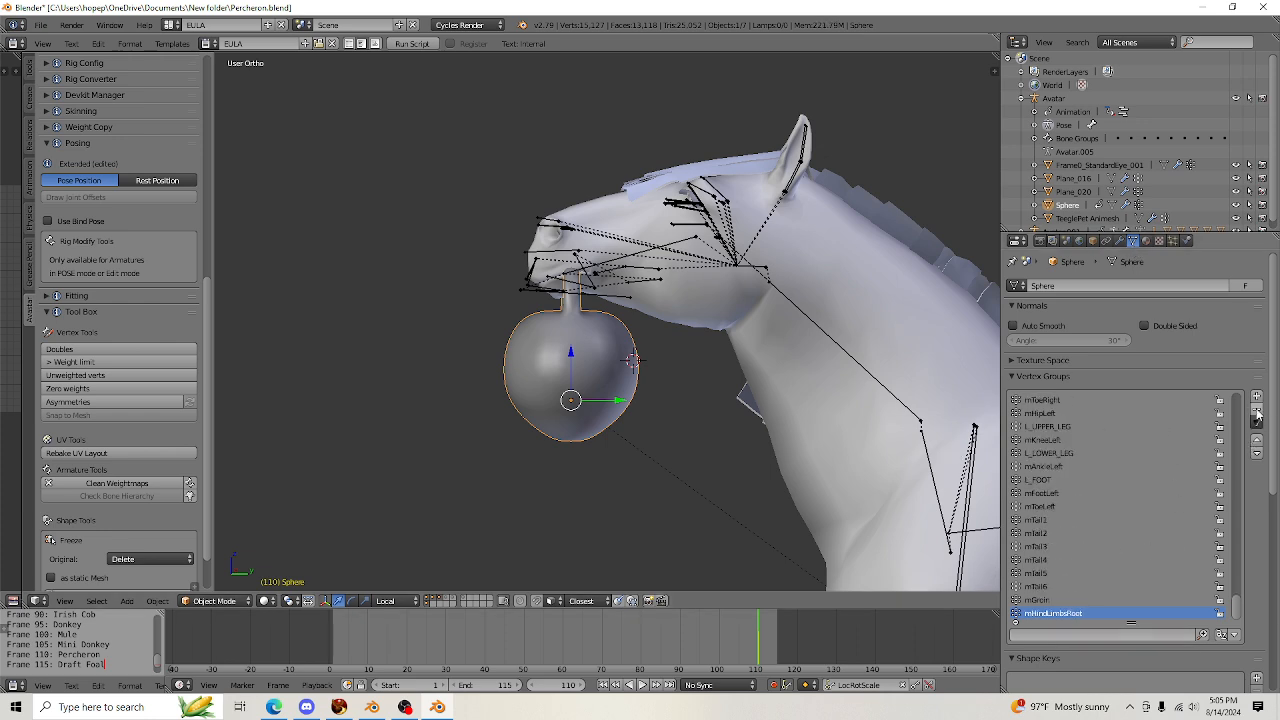
click(1257, 409)
click(1257, 409)
click(1257, 409)
click(1257, 409)
click(1257, 409)
click(1257, 409)
click(1257, 409)
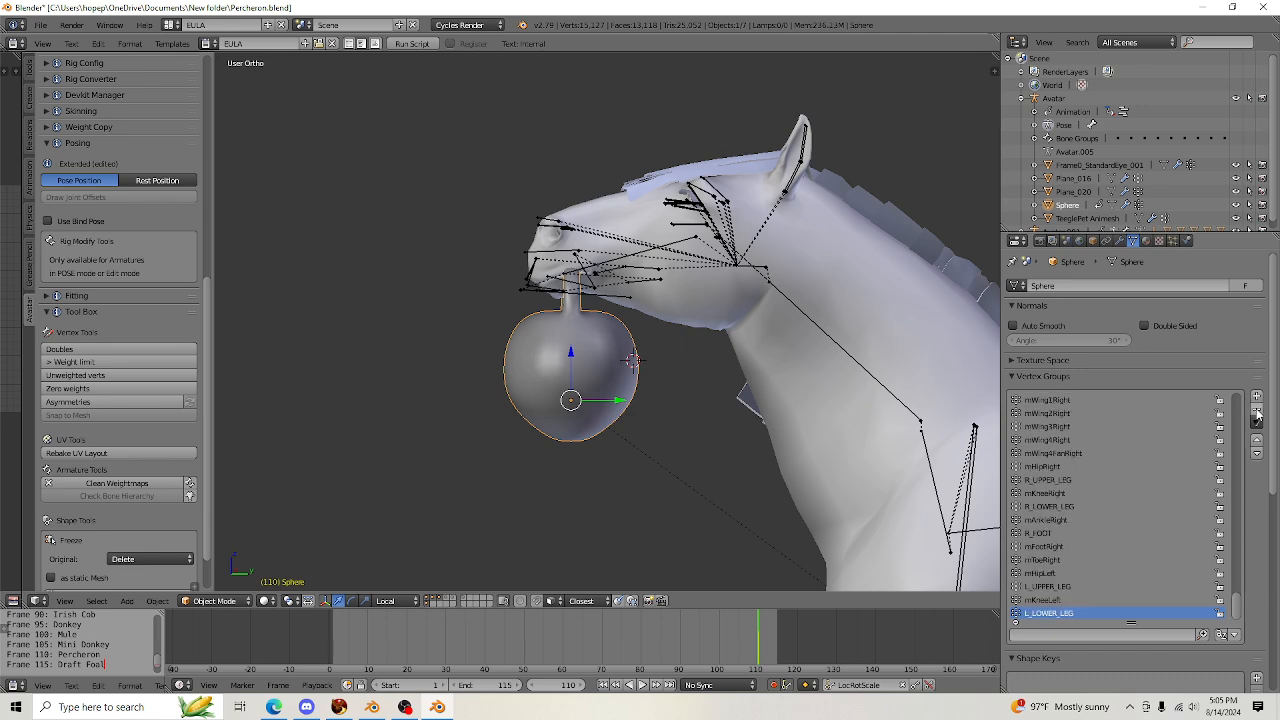
click(1257, 409)
click(1257, 409)
click(1257, 412)
click(1257, 412)
click(1257, 412)
click(1257, 412)
click(1257, 412)
click(1257, 412)
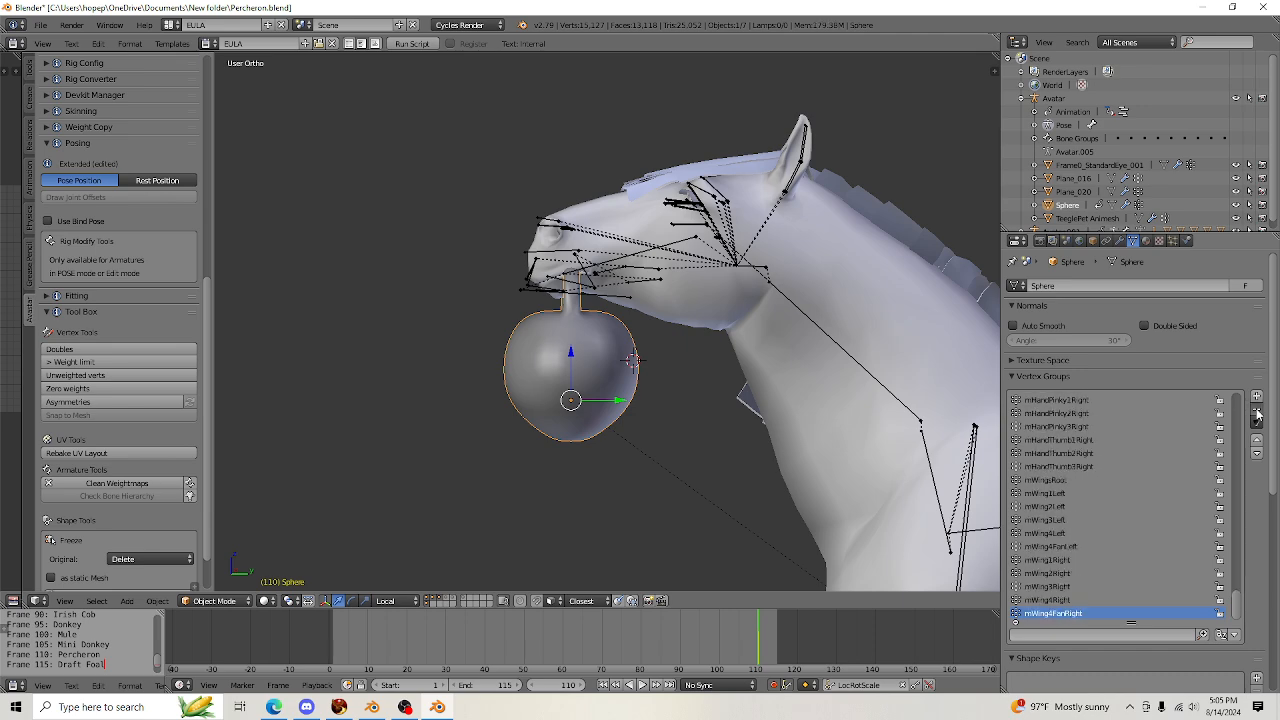
click(1257, 412)
click(1257, 412)
click(1257, 412)
click(1257, 412)
click(1257, 412)
click(1257, 412)
click(1257, 412)
click(1257, 412)
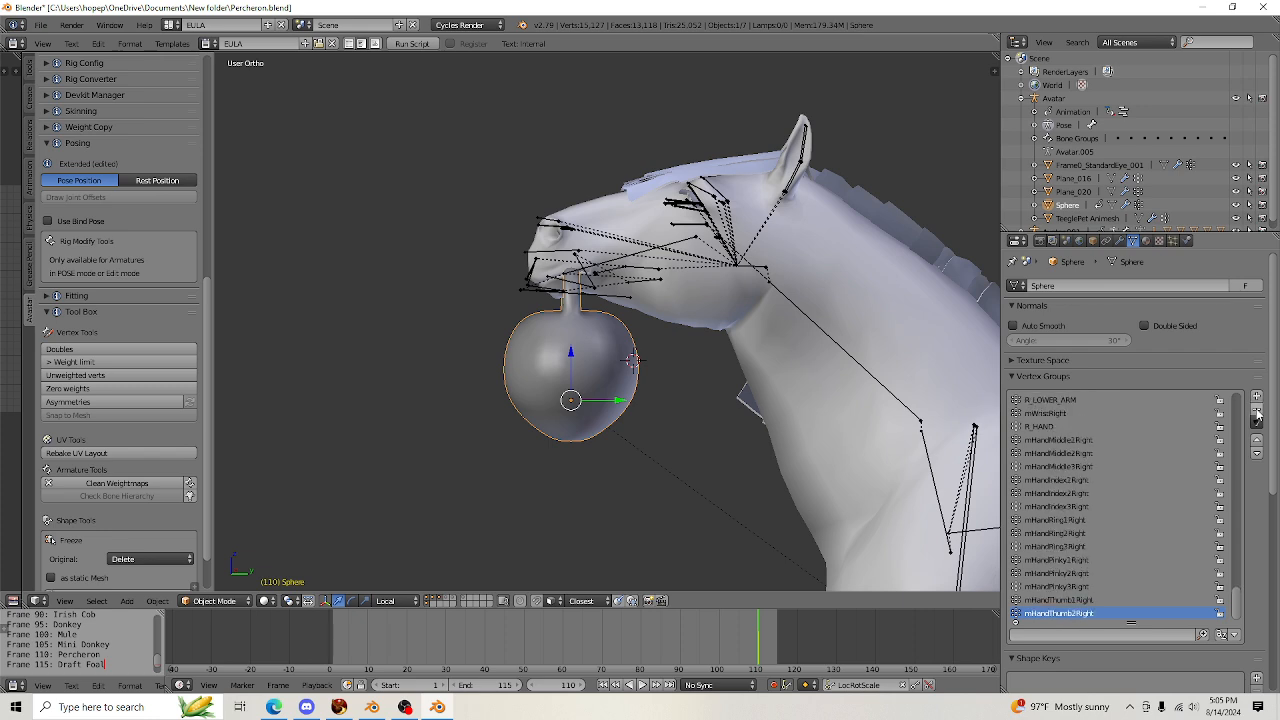
click(1257, 412)
click(1257, 412)
click(1257, 412)
click(1257, 412)
click(1257, 412)
click(1257, 412)
click(1257, 412)
click(1257, 412)
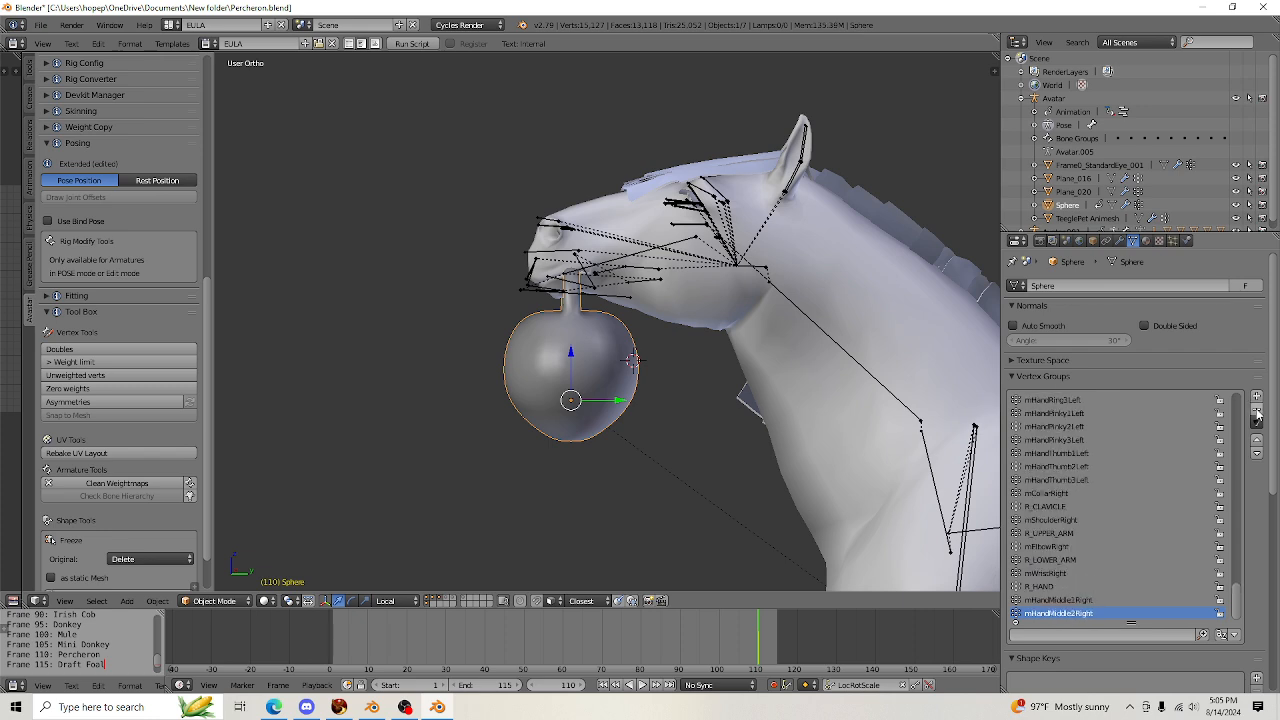
click(1257, 412)
click(1257, 412)
click(1257, 412)
click(1257, 412)
click(1257, 412)
click(1257, 412)
click(1257, 412)
click(1257, 412)
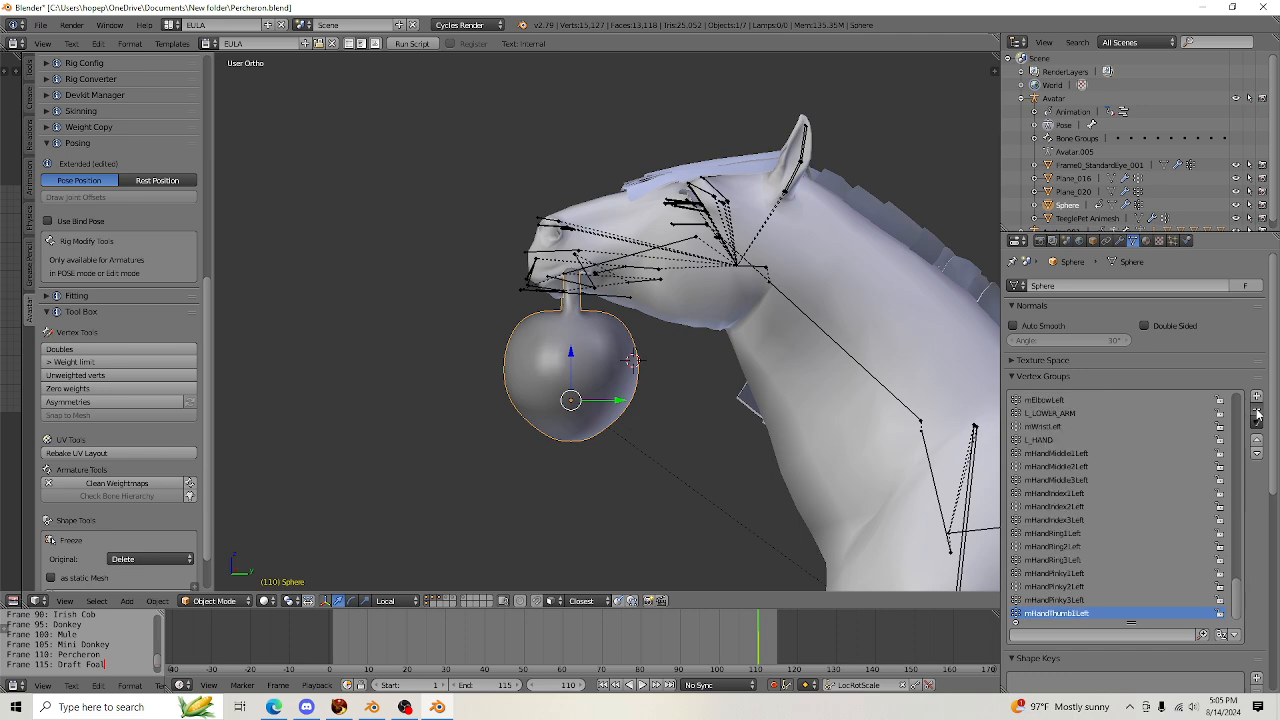
click(1257, 412)
click(1257, 412)
click(1257, 412)
click(1257, 412)
click(1257, 412)
click(1257, 412)
click(1257, 412)
click(1257, 412)
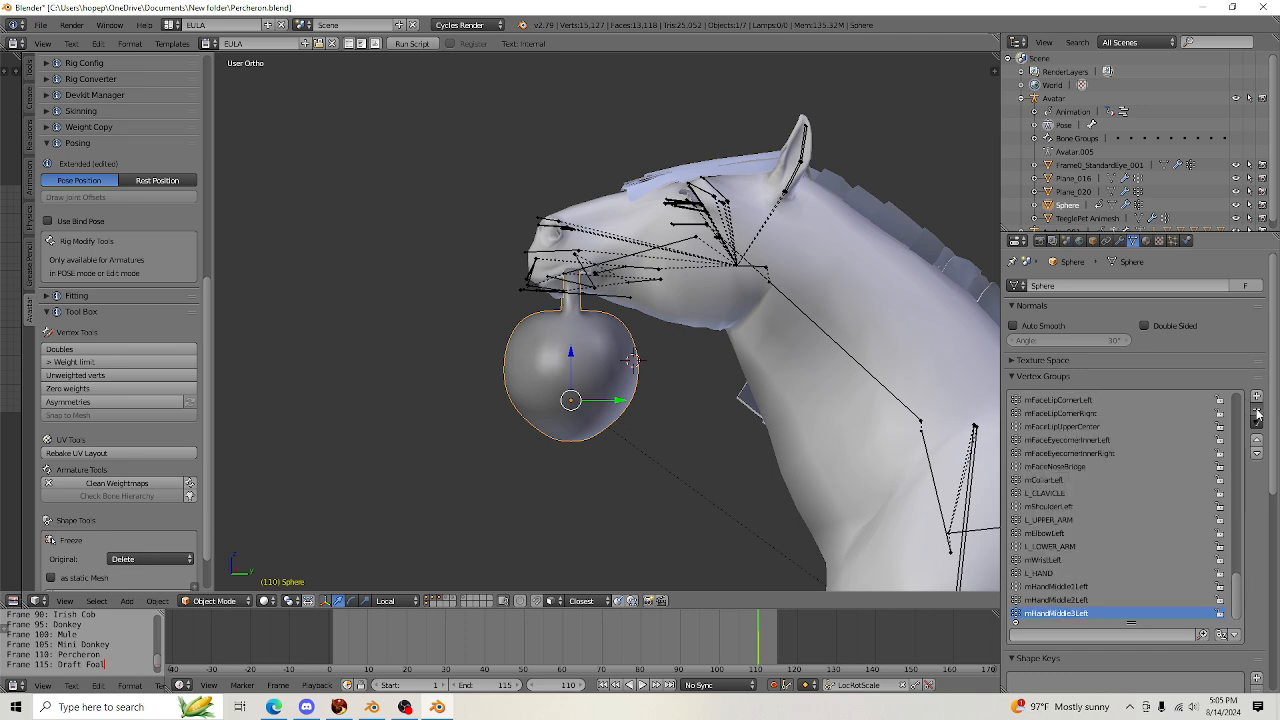
click(1257, 412)
click(1257, 412)
click(1257, 412)
click(1257, 412)
click(1257, 412)
click(1257, 412)
click(1257, 412)
click(1257, 412)
click(1257, 412)
click(1257, 412)
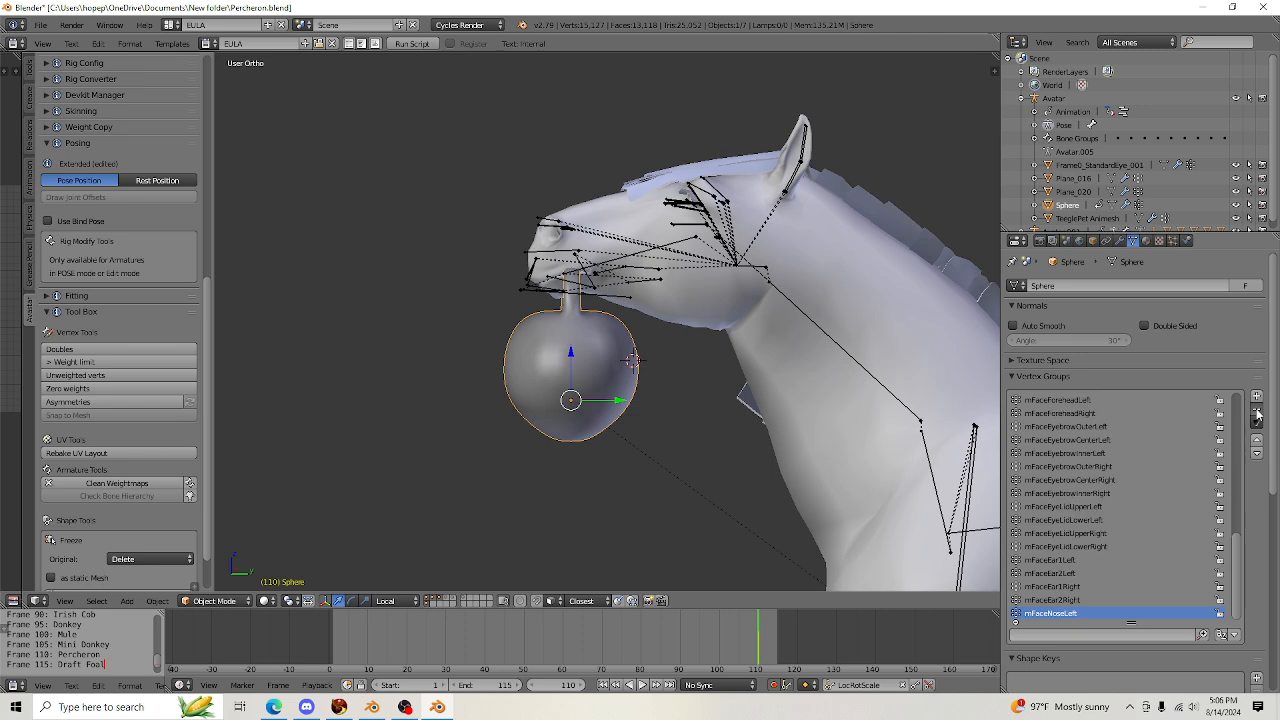
click(1257, 412)
click(1257, 412)
click(1257, 412)
click(1257, 412)
click(1257, 412)
click(1257, 412)
click(1257, 412)
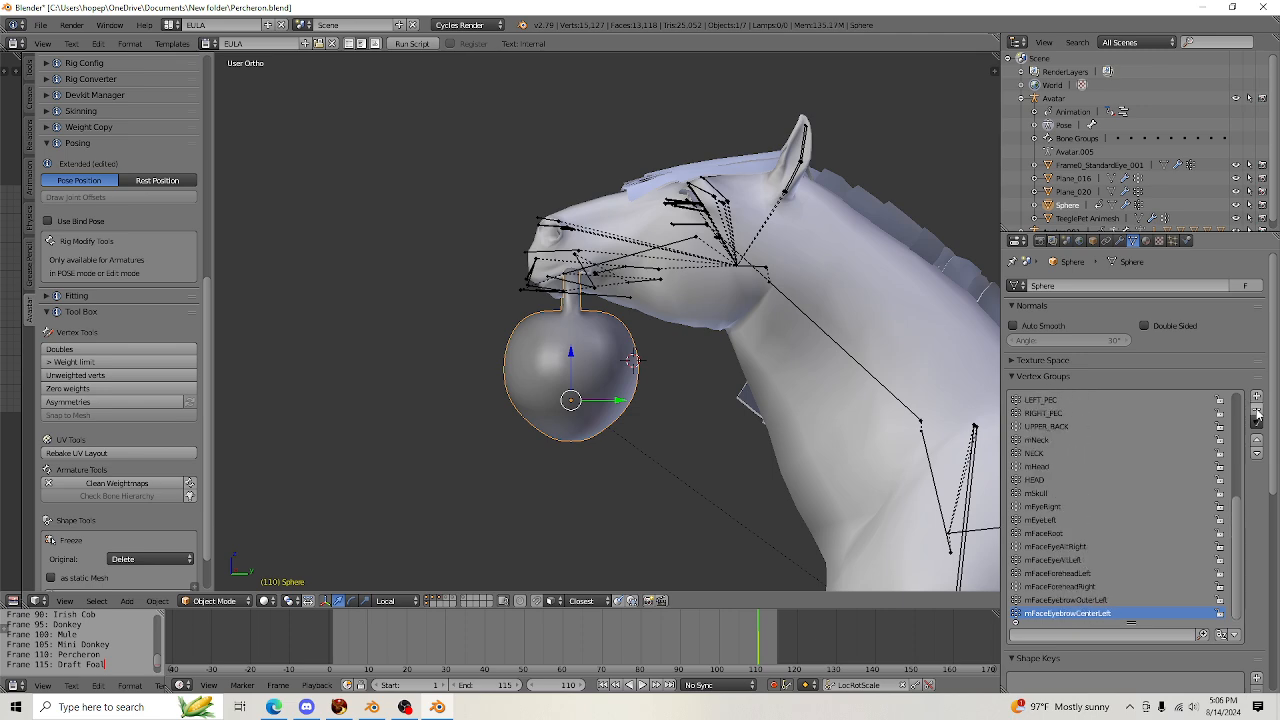
click(1257, 412)
click(1257, 412)
click(1257, 412)
click(1257, 412)
click(1257, 412)
click(1257, 412)
click(1257, 412)
click(1257, 412)
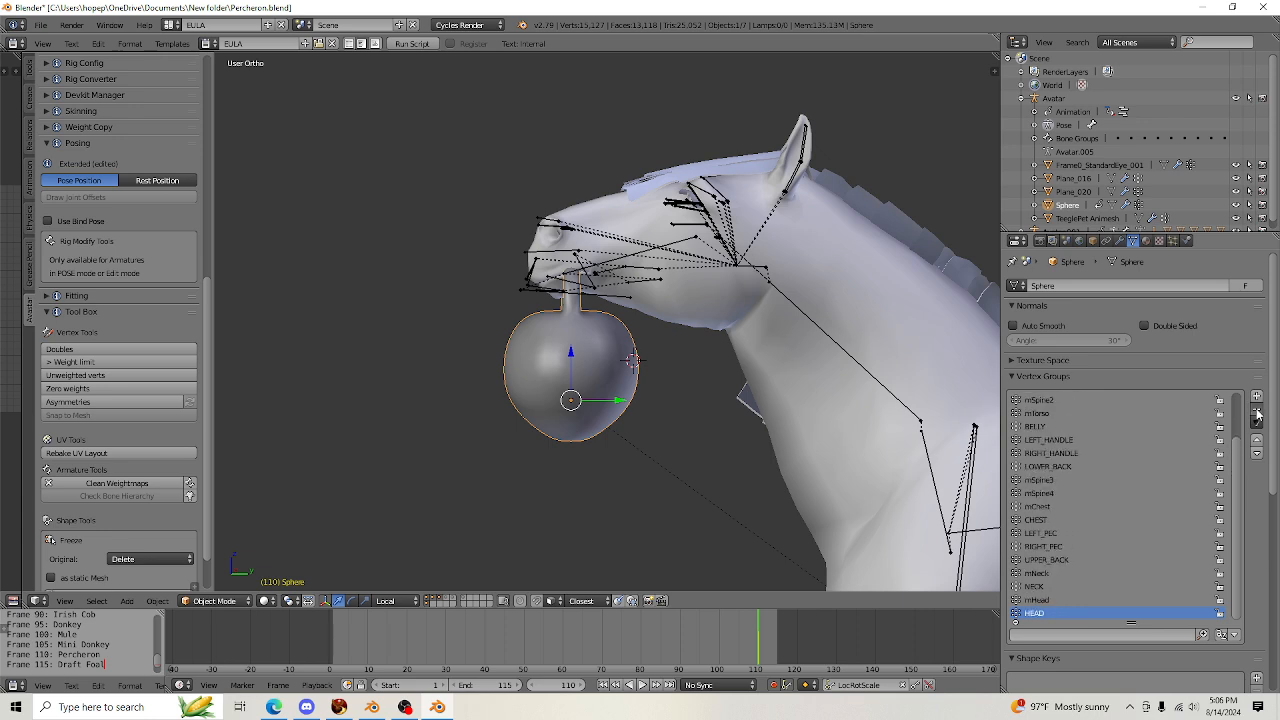
click(1257, 412)
click(1257, 412)
click(1257, 412)
click(1257, 412)
click(1257, 412)
click(1257, 412)
click(1257, 412)
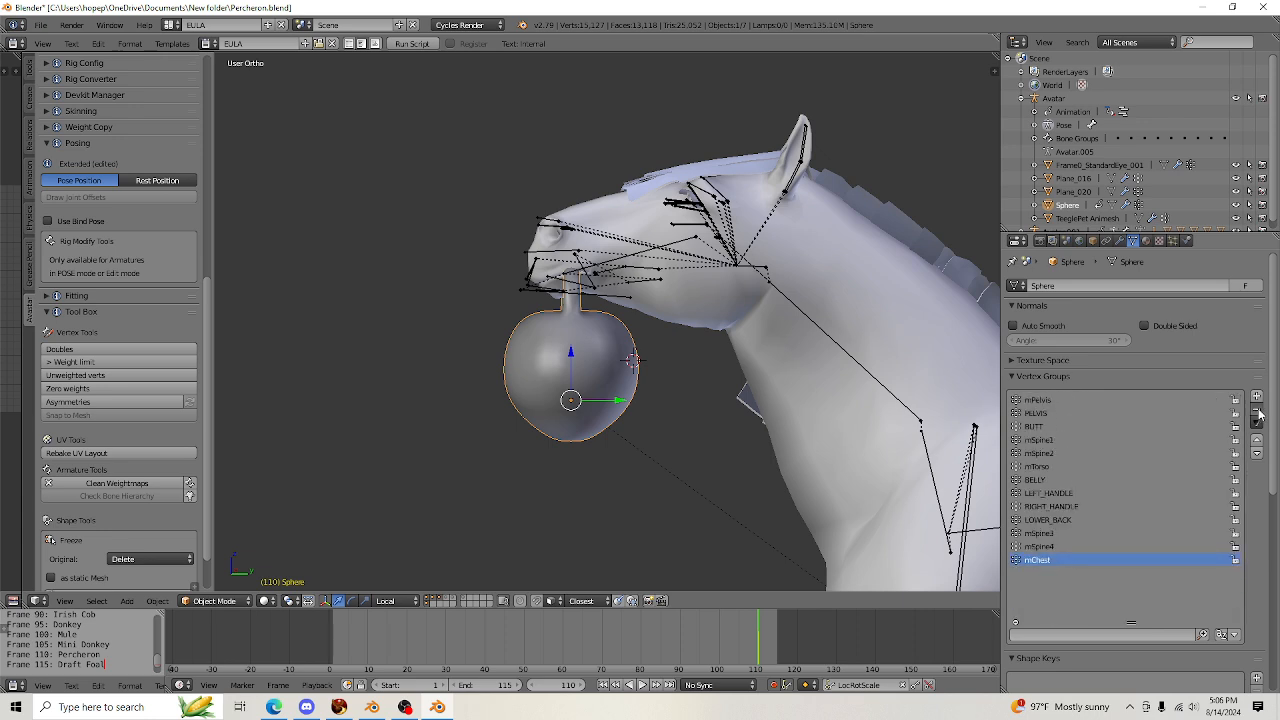
click(1257, 412)
click(1257, 412)
click(1257, 412)
click(1257, 412)
click(1257, 412)
click(1257, 412)
click(1257, 412)
click(1257, 412)
click(1257, 412)
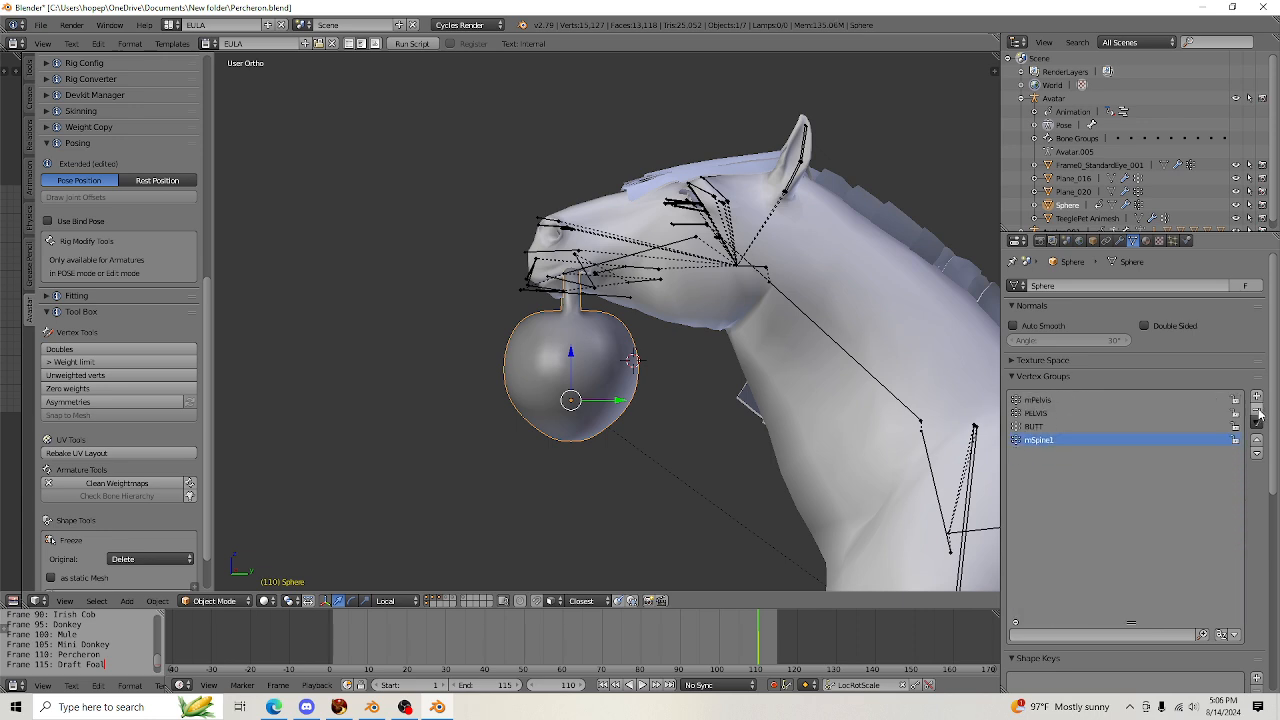
click(1257, 412)
click(1257, 412)
click(1257, 412)
click(1257, 412)
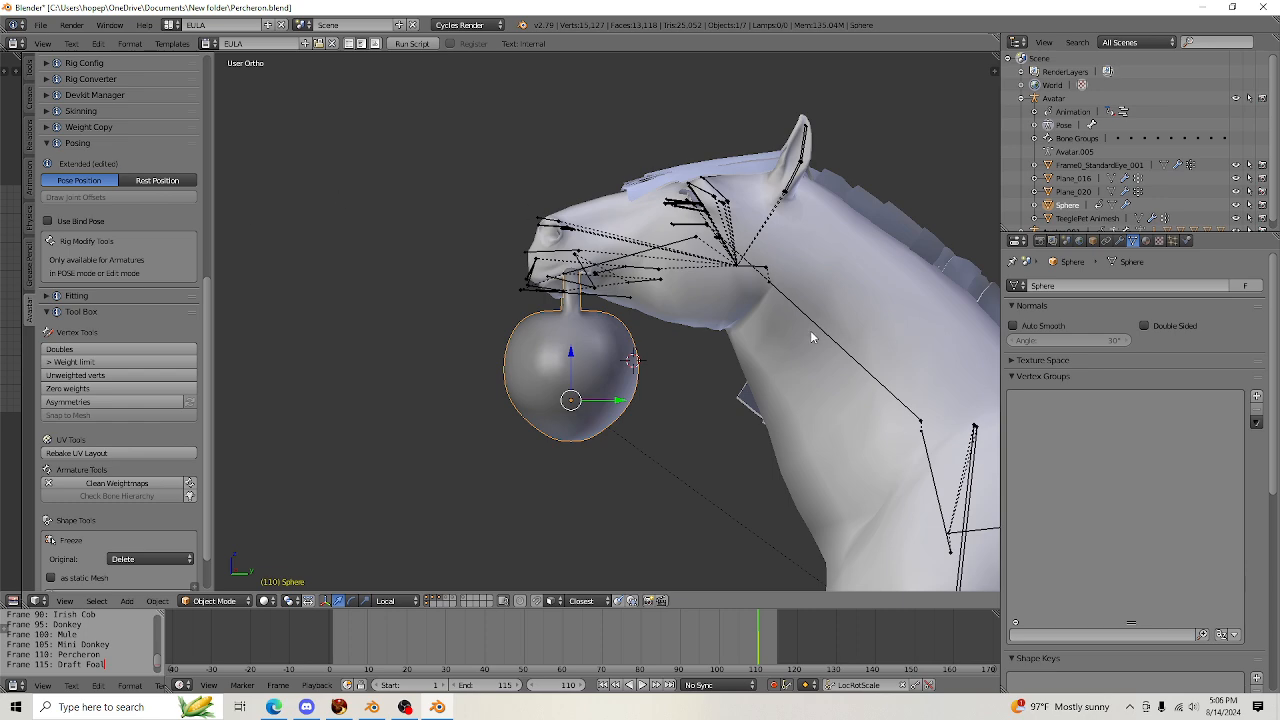
Add one new vertex group to the jolly ball
middle_drag(472, 396, 816, 459)
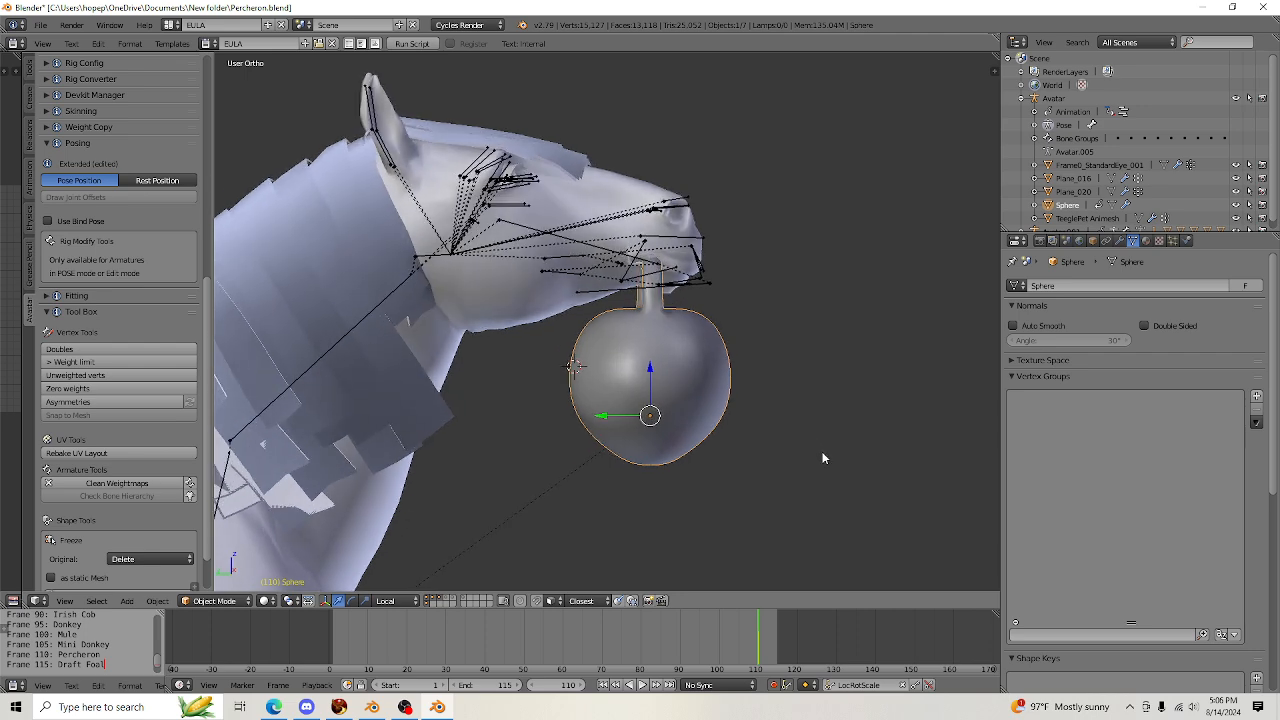
scroll(868, 404, up, 1)
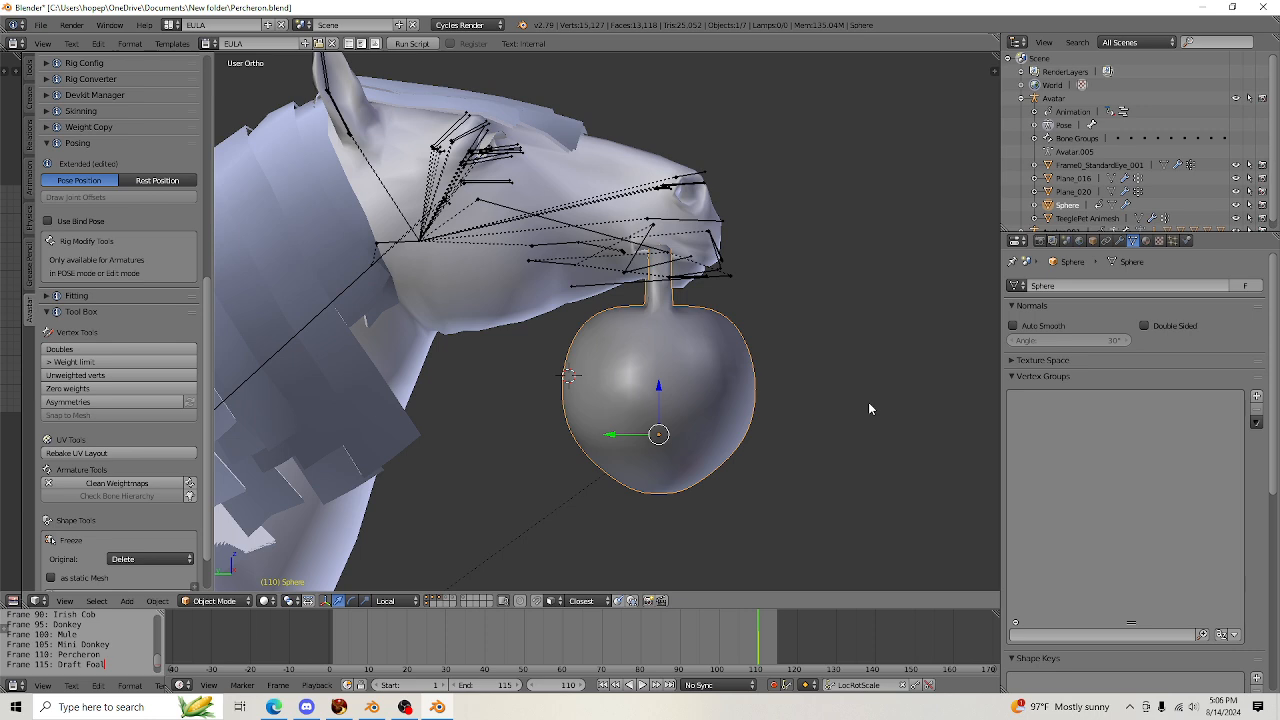
click(1256, 396)
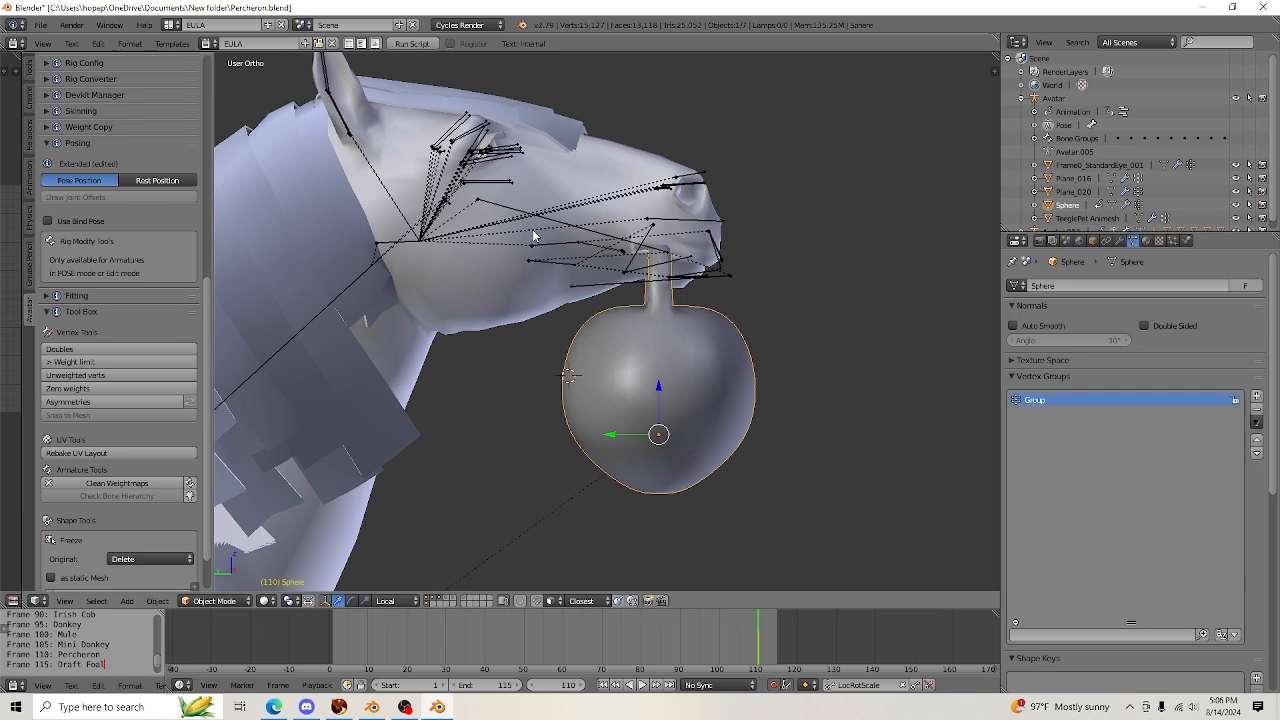
Select the Avatar rig's FaceJaw bone to read its name, and rename the jolly ball's vertex group to mFacejaw
right_click(494, 206)
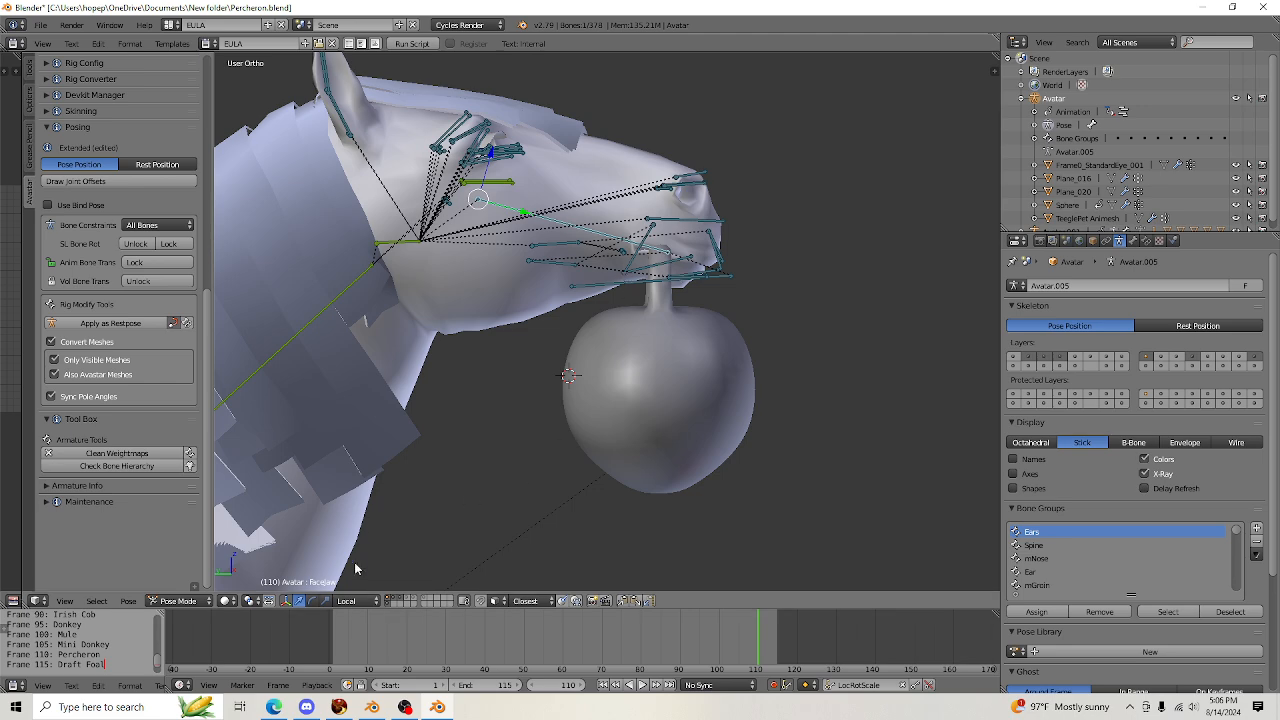
scroll(355, 568, up, 3)
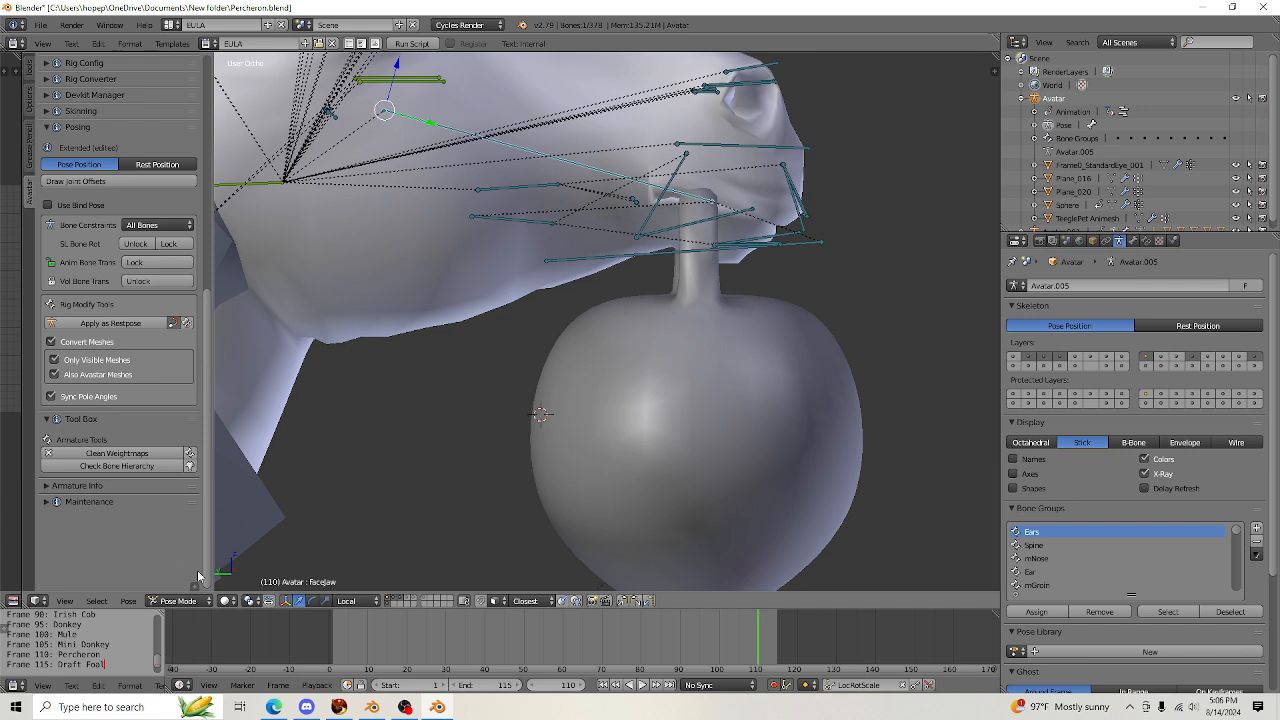
scroll(567, 519, down, 1)
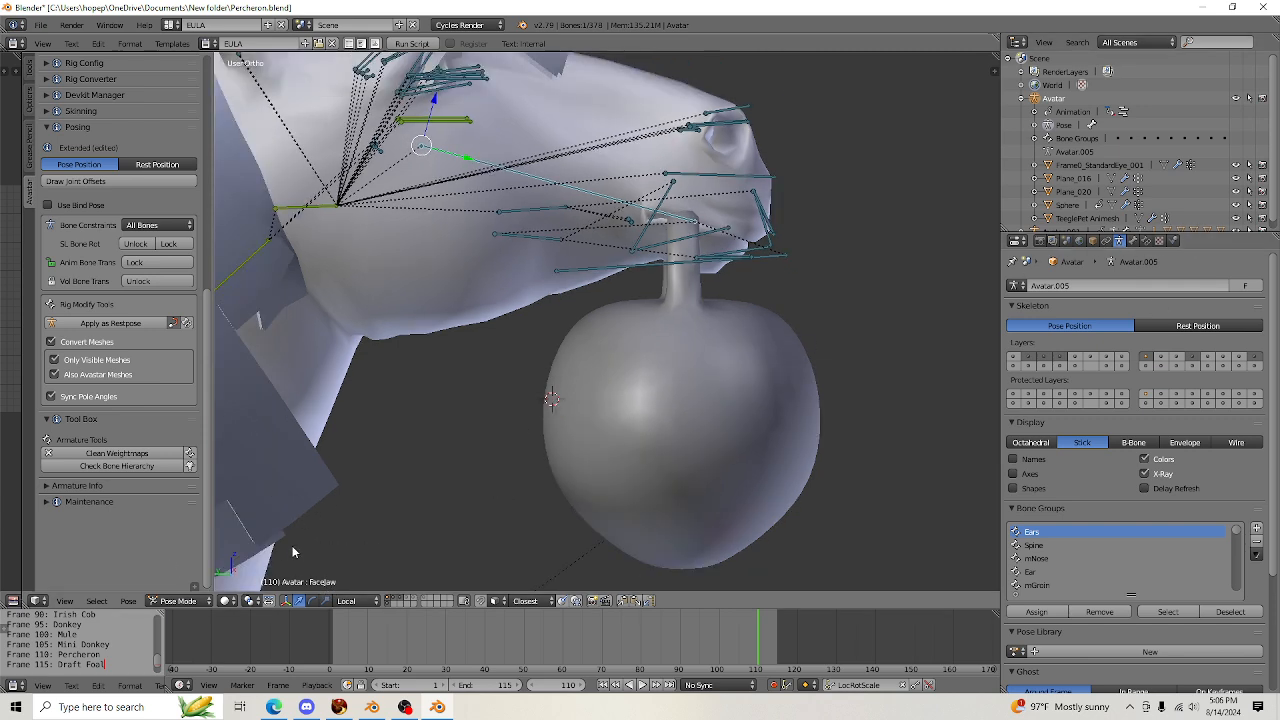
right_click(704, 380)
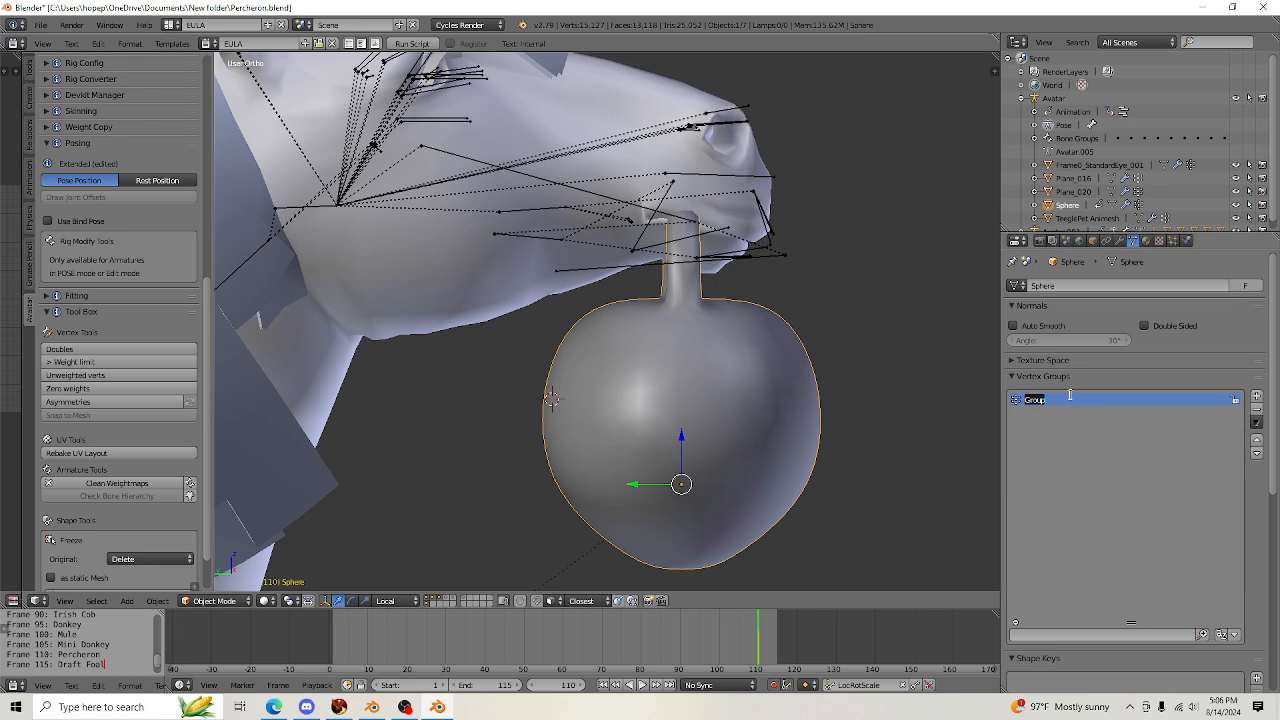
text(mFaceJaw)
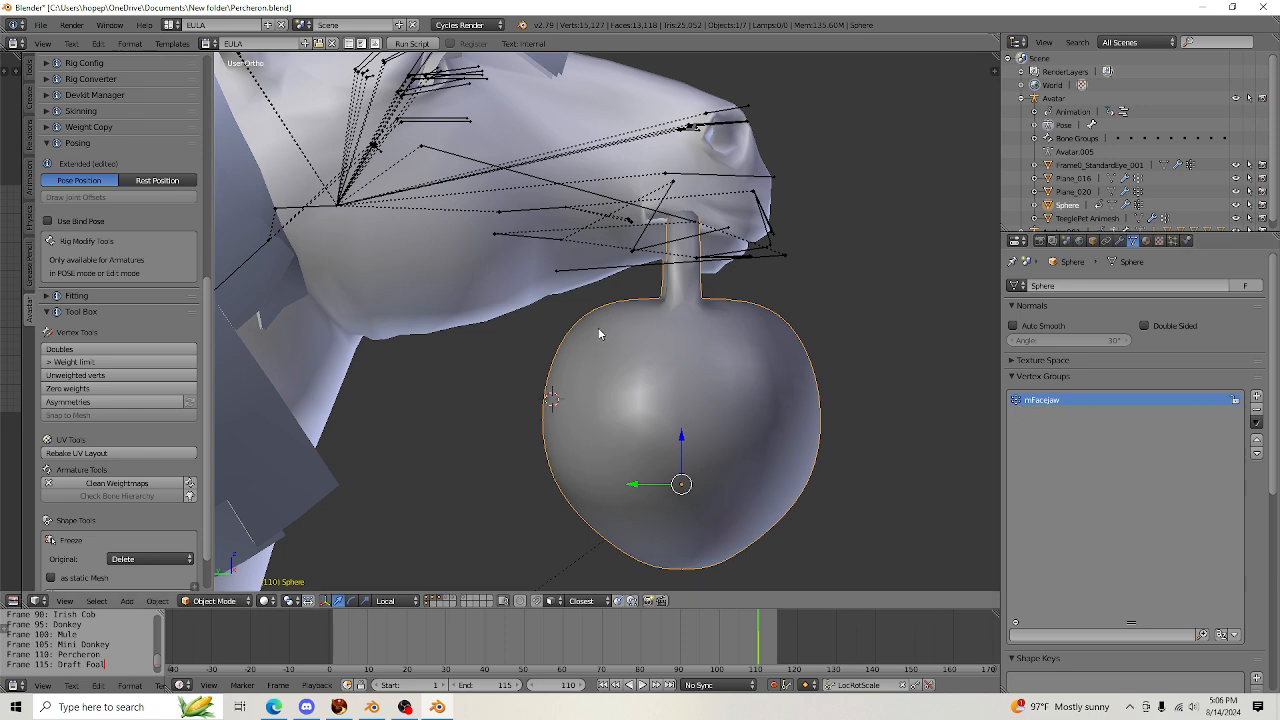
Switch the jolly ball to Weight Paint mode and bring up the brush settings
mouse_move(883, 364)
middle_down()
mouse_move(745, 358)
mouse_move(740, 377)
mouse_move(586, 361)
mouse_move(858, 379)
mouse_move(883, 359)
middle_up()
scroll(883, 359, down, 4)
scroll(826, 428, up, 4)
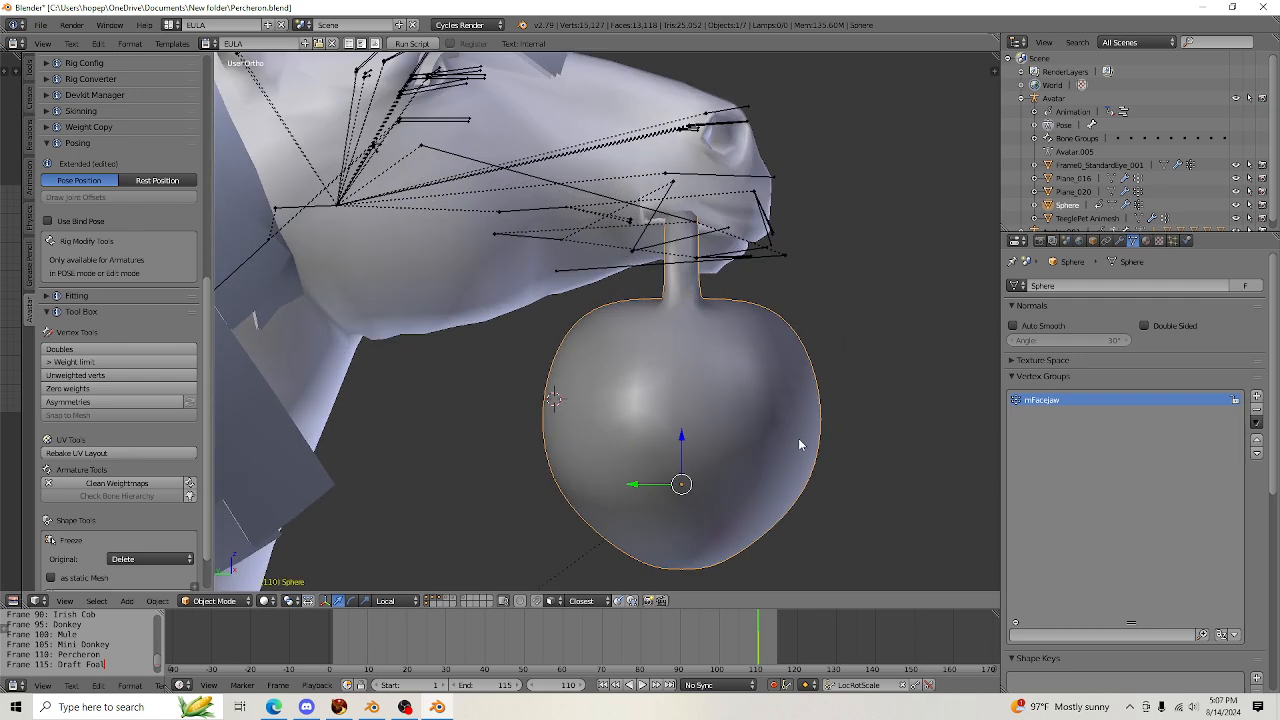
click(241, 601)
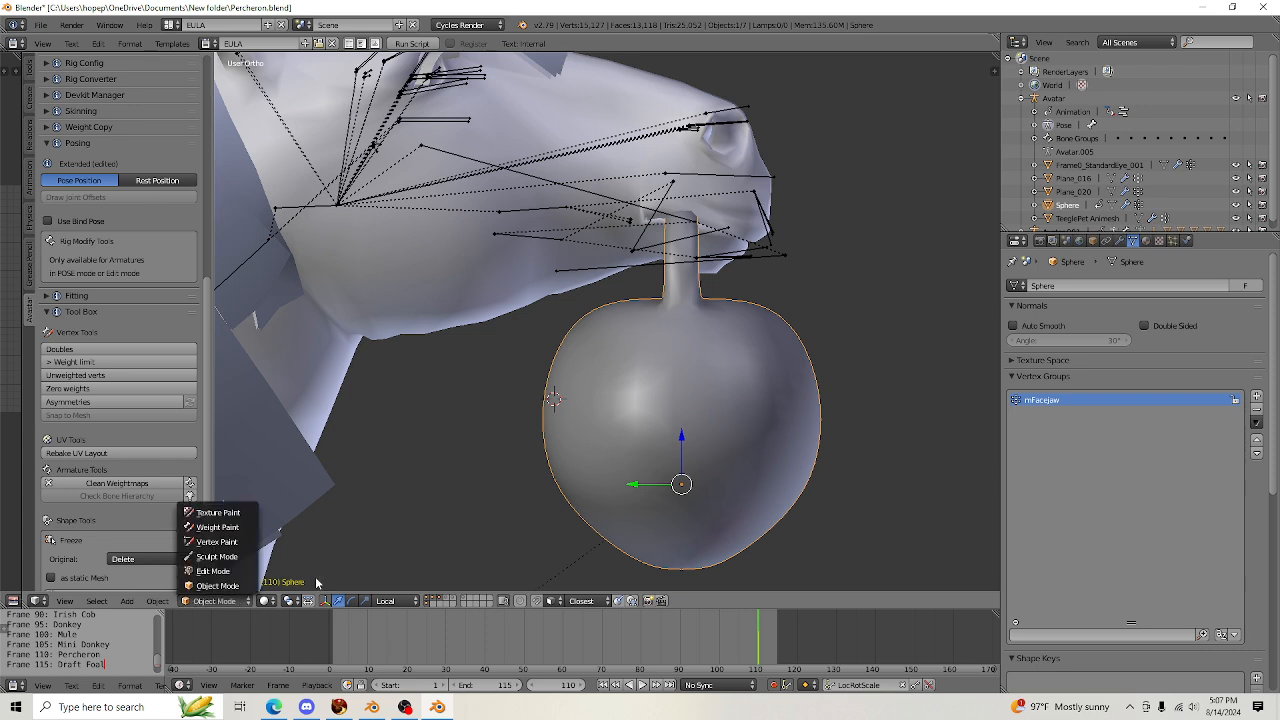
click(228, 530)
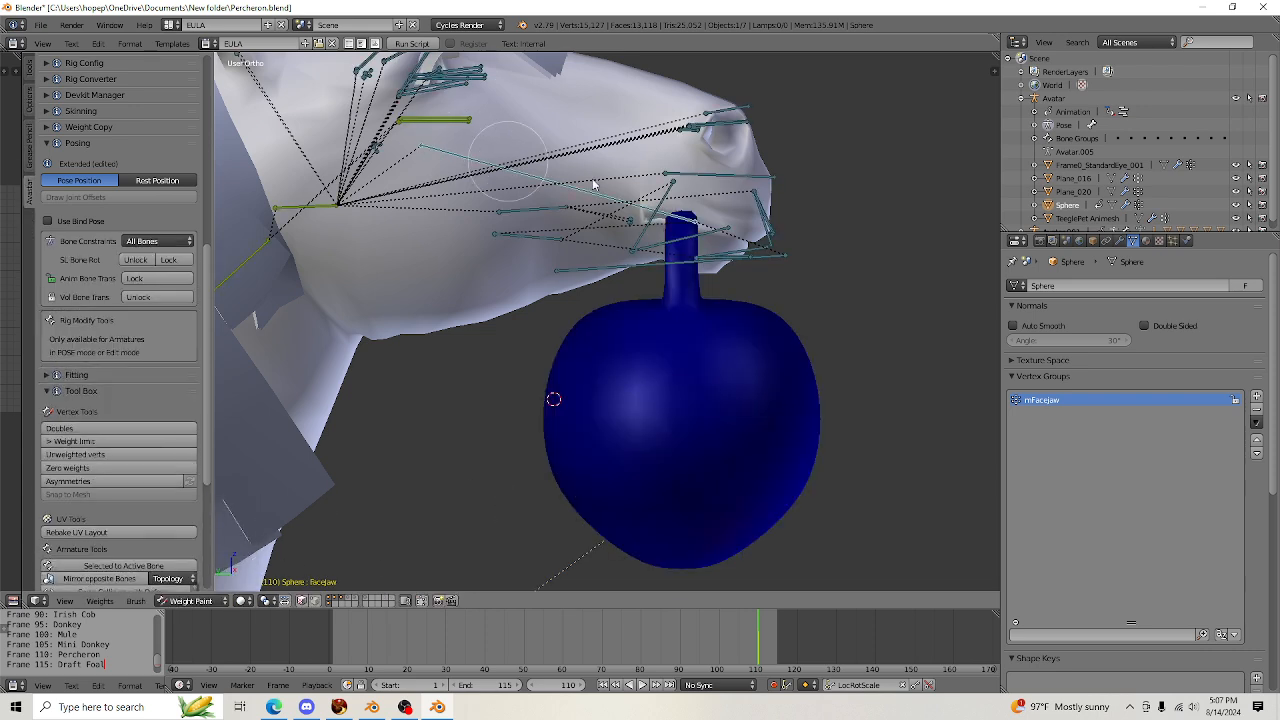
click(33, 115)
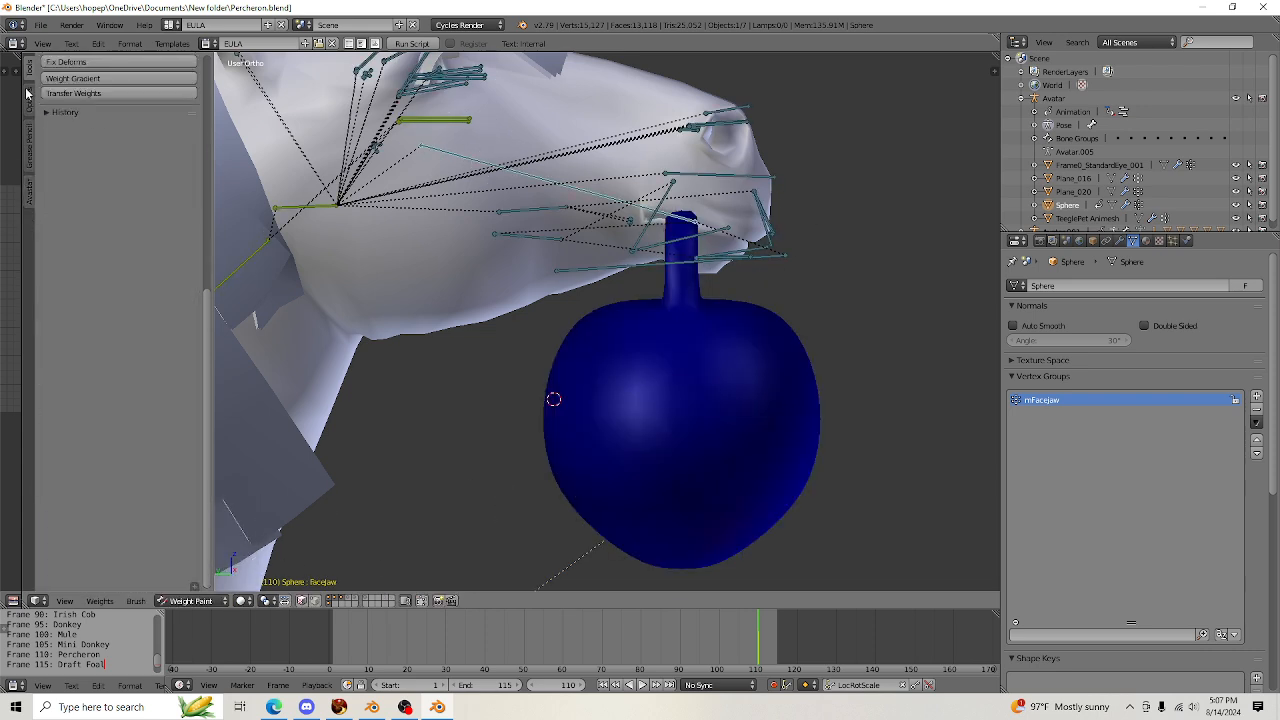
click(30, 190)
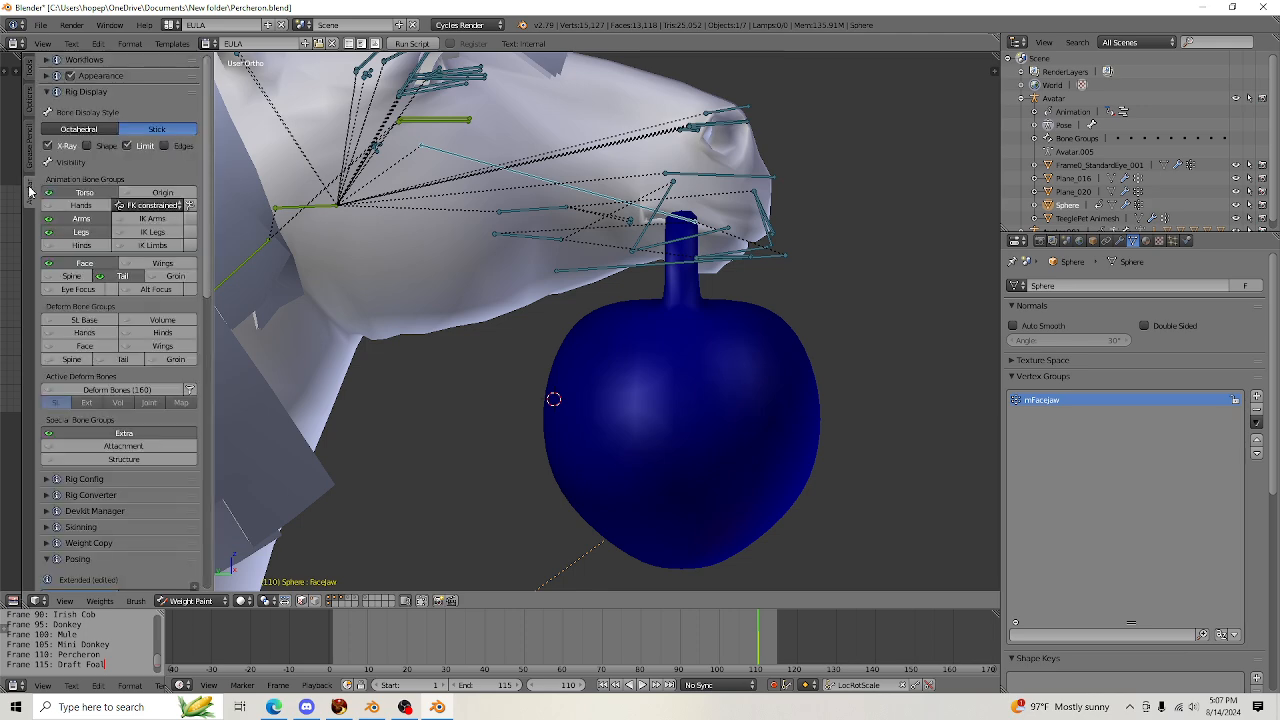
click(30, 70)
scroll(630, 298, down, 4)
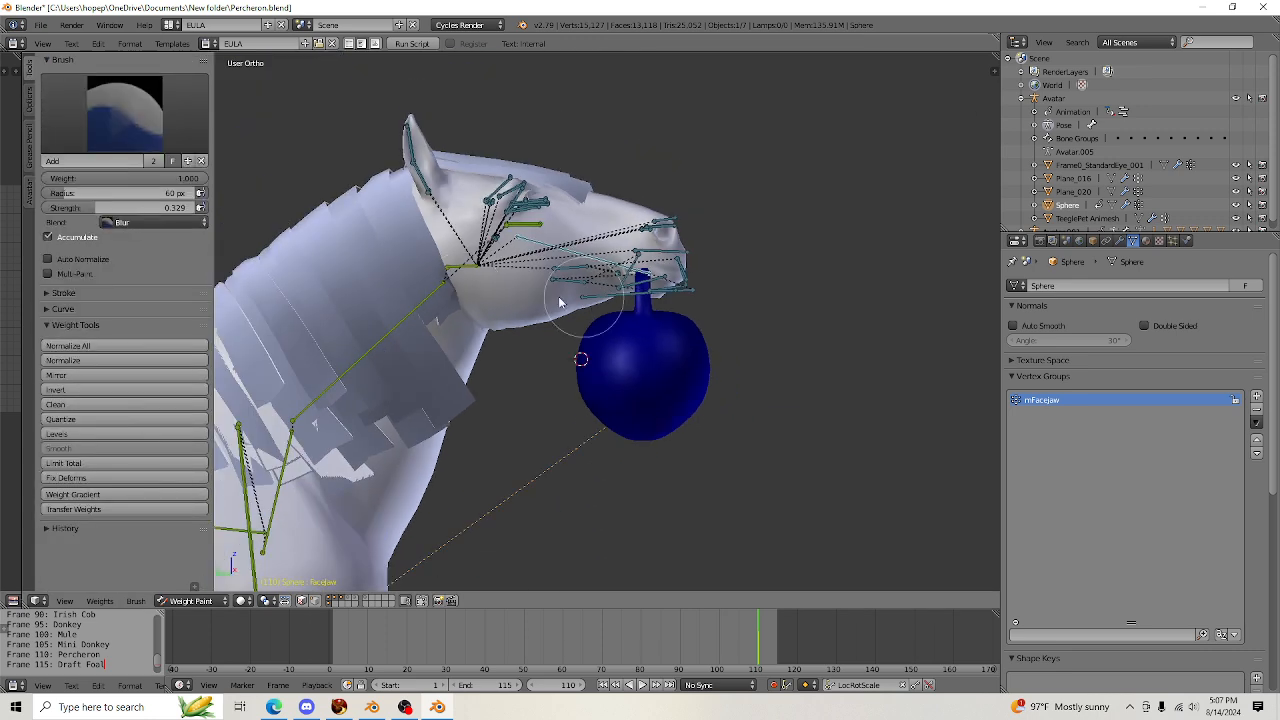
Set the weight brush to a 415 px radius, Add blending and a strength of 1.000
mouse_move(112, 195)
mouse_down()
mouse_move(198, 195)
mouse_move(170, 193)
mouse_up()
click(102, 223)
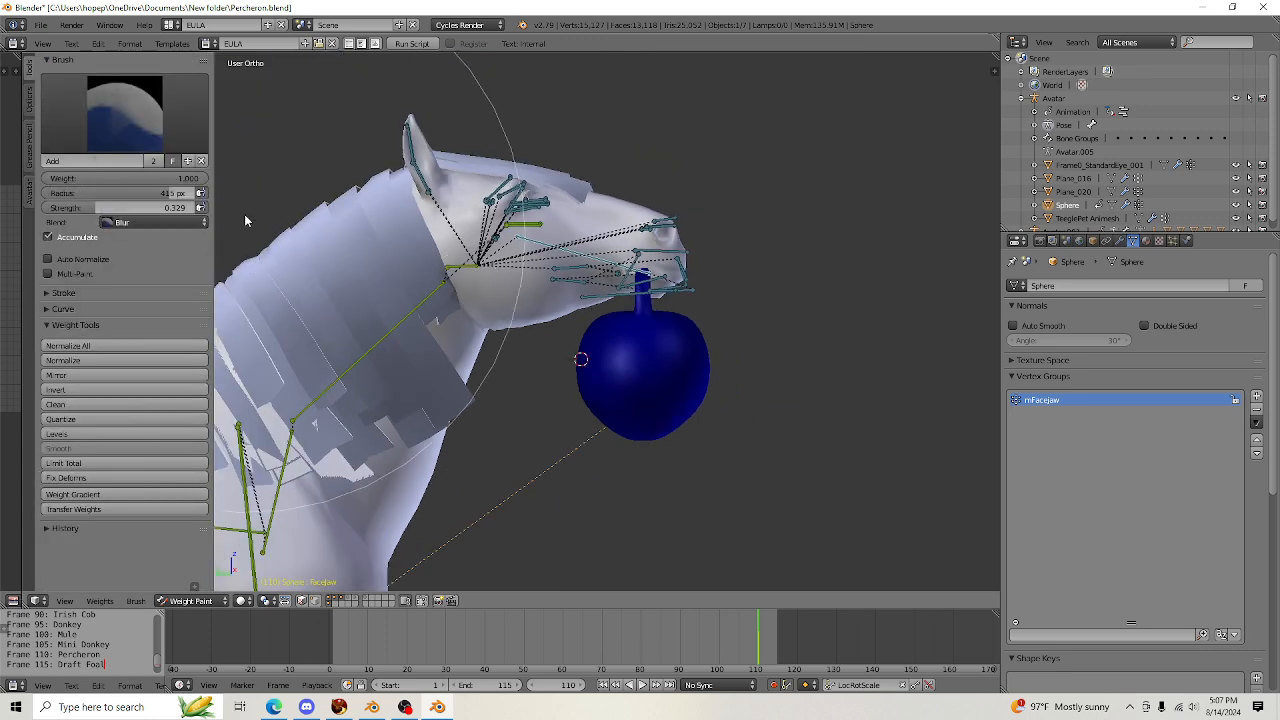
click(128, 222)
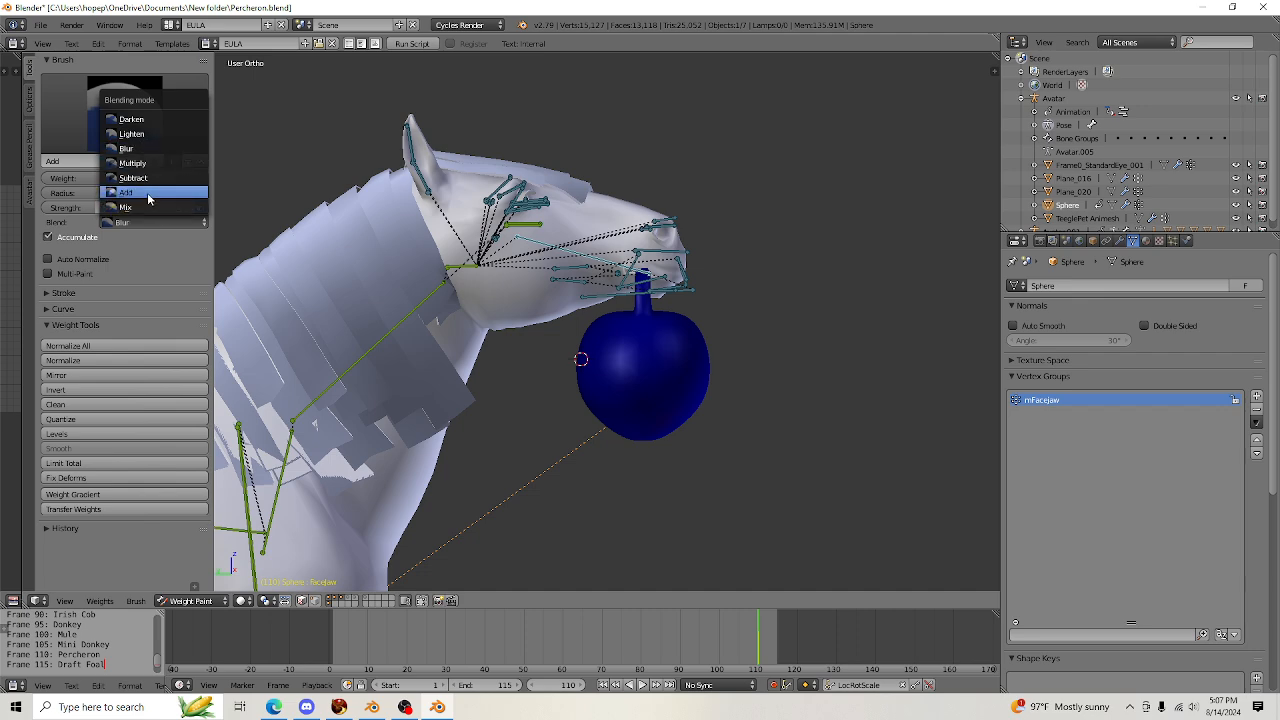
click(132, 197)
drag(135, 207, 208, 207)
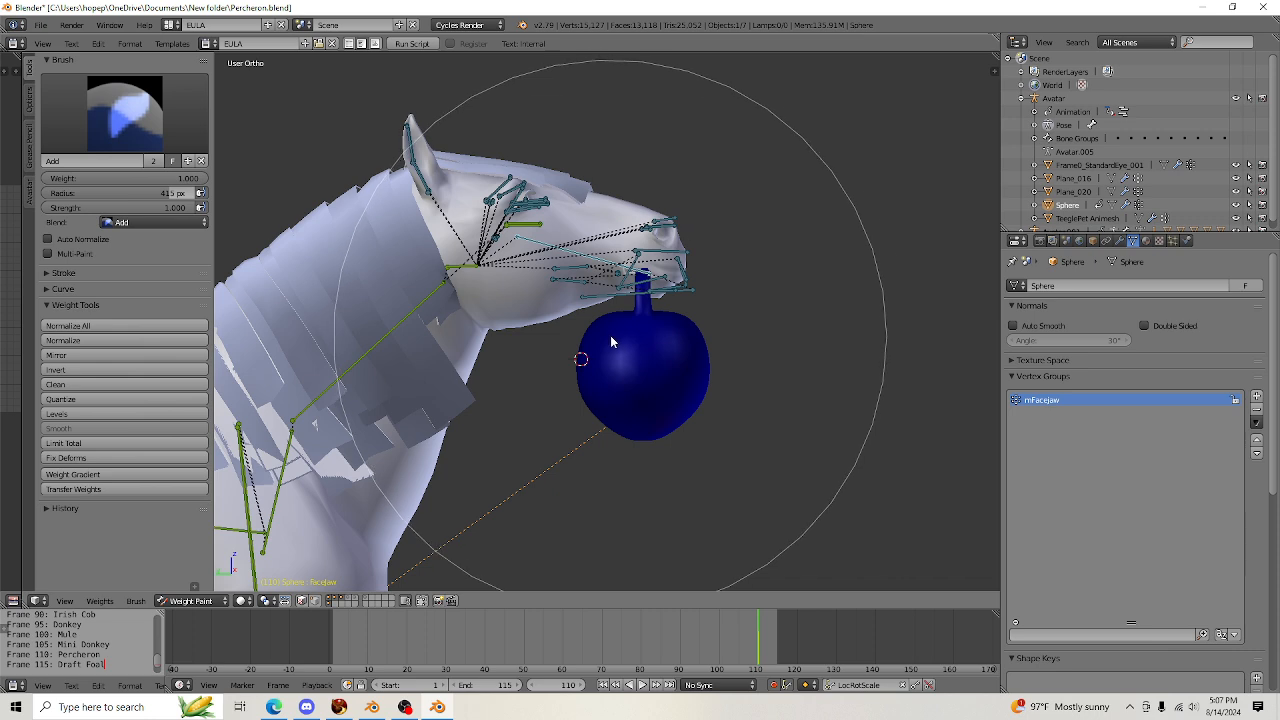
Paint the entire jolly ball with full weight for the jaw group, and return it to Object Mode
drag(640, 326, 623, 397)
mouse_move(790, 388)
middle_down()
mouse_move(574, 384)
mouse_move(474, 412)
mouse_move(766, 409)
mouse_move(748, 404)
middle_up()
mouse_move(769, 458)
middle_down()
mouse_move(672, 453)
mouse_move(751, 452)
mouse_move(786, 429)
mouse_move(709, 389)
mouse_move(551, 452)
mouse_move(660, 400)
middle_up()
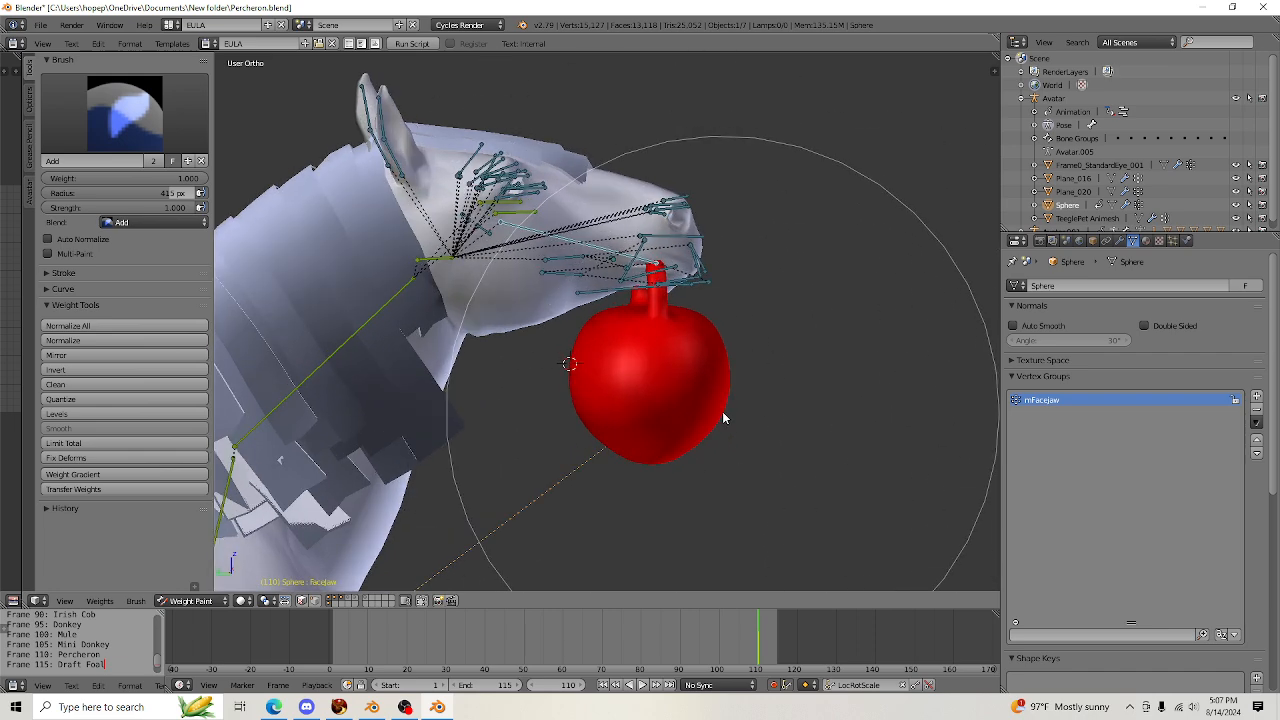
click(192, 601)
click(195, 586)
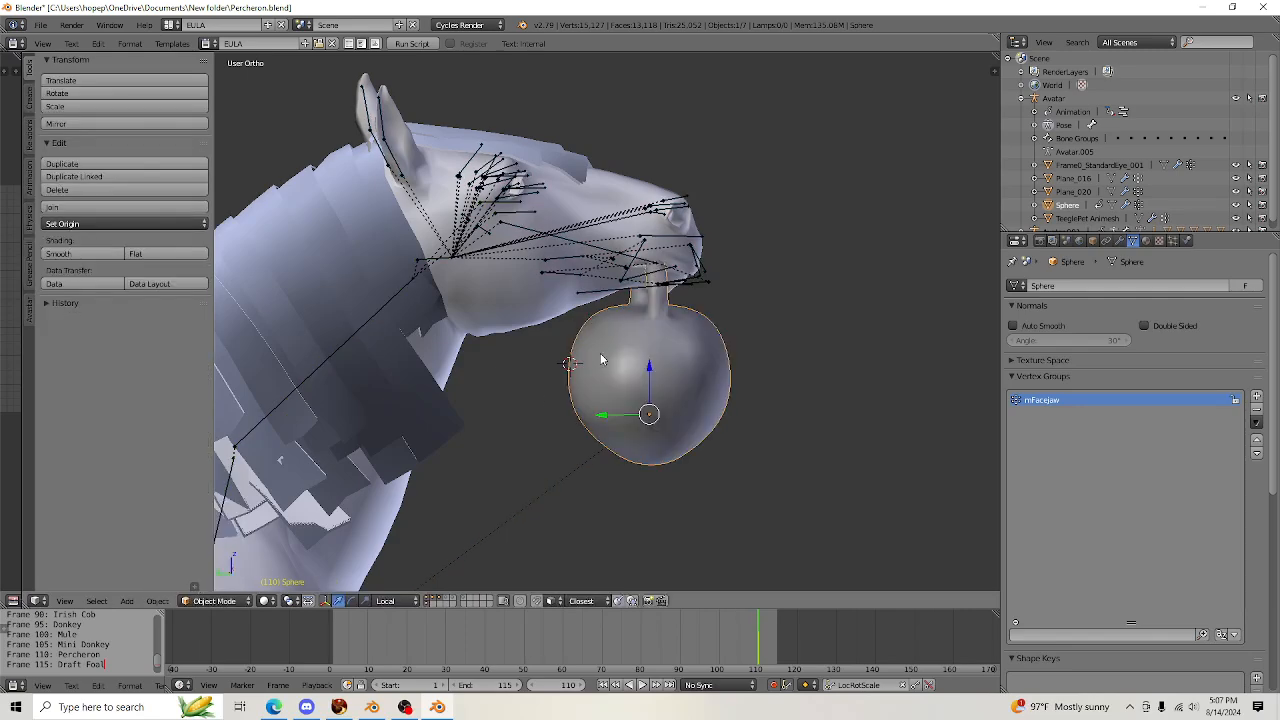
Rotate the FaceJaw bone to test whether the ball follows the jaw, and undo the rotation
right_click(568, 243)
key(ctrl+Tab)
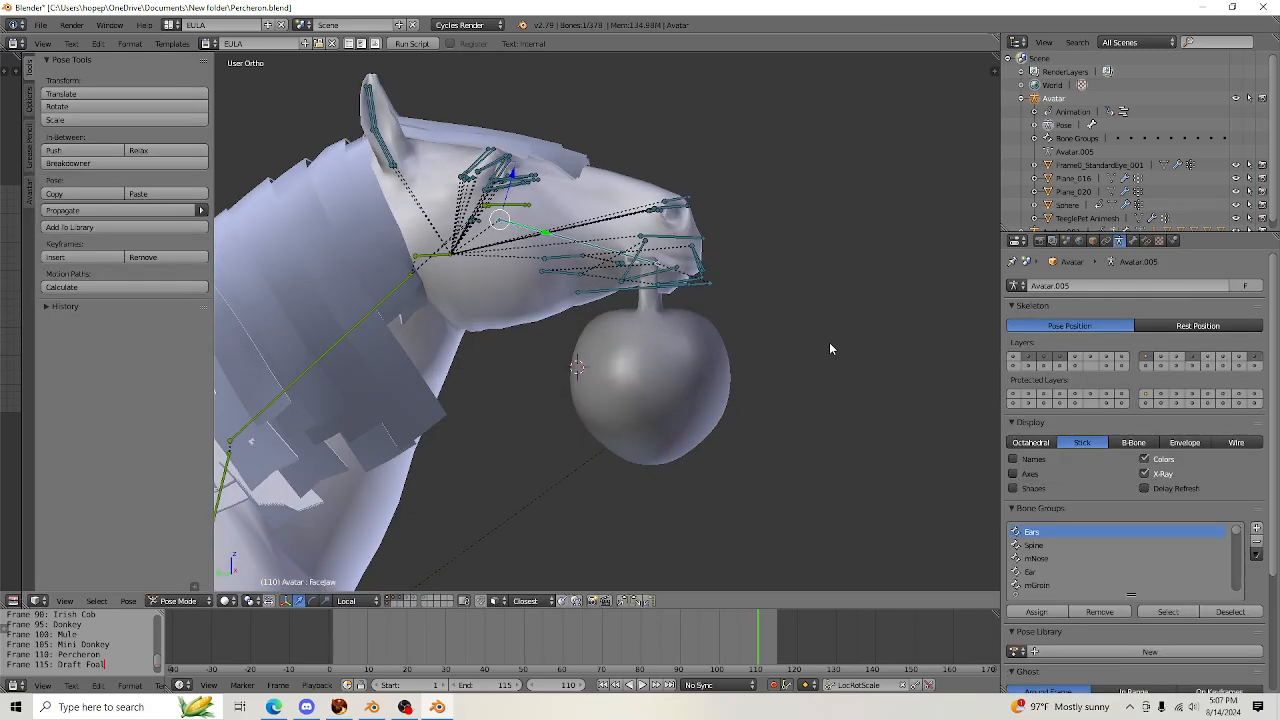
key(r)
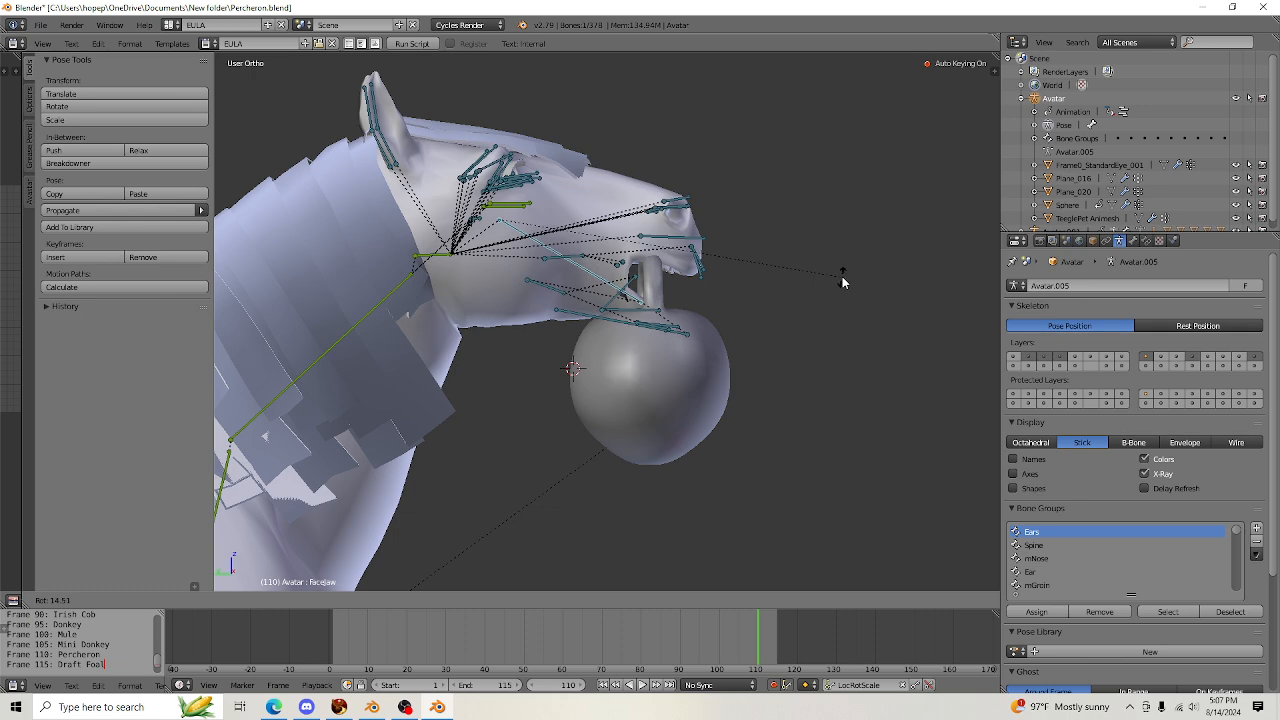
click(844, 243)
middle_drag(846, 240, 622, 326)
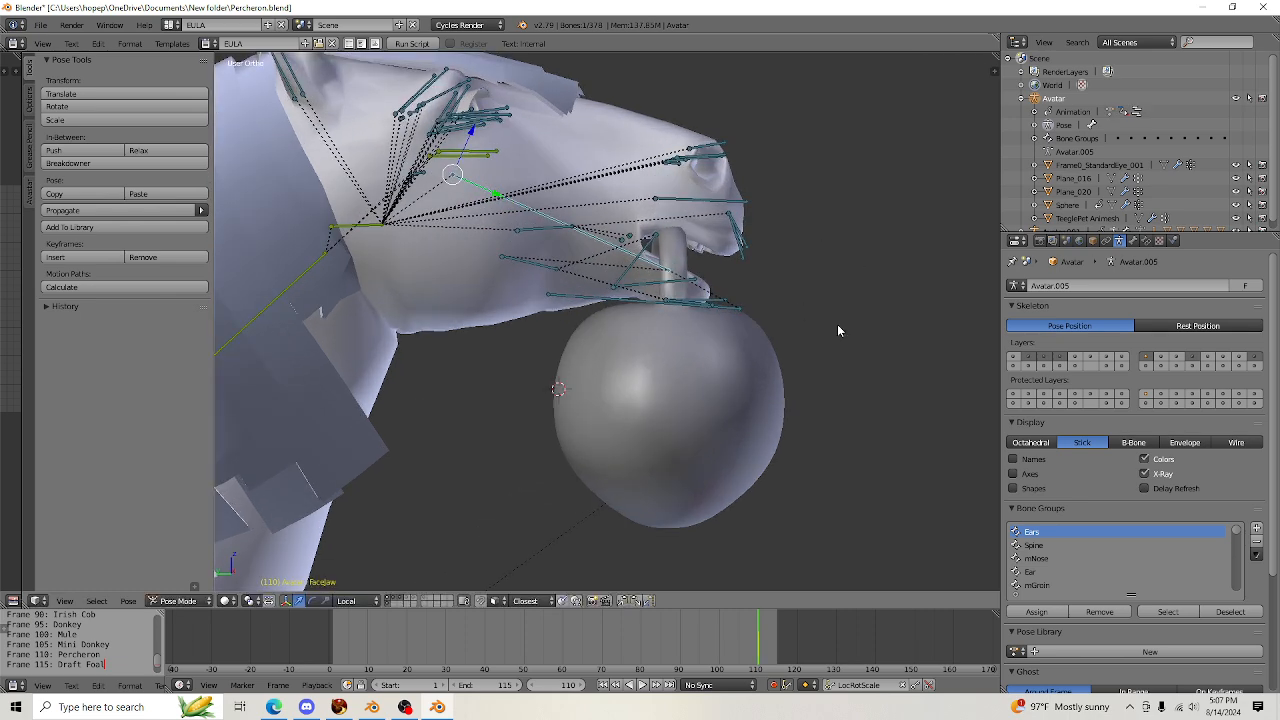
middle_drag(854, 326, 790, 411)
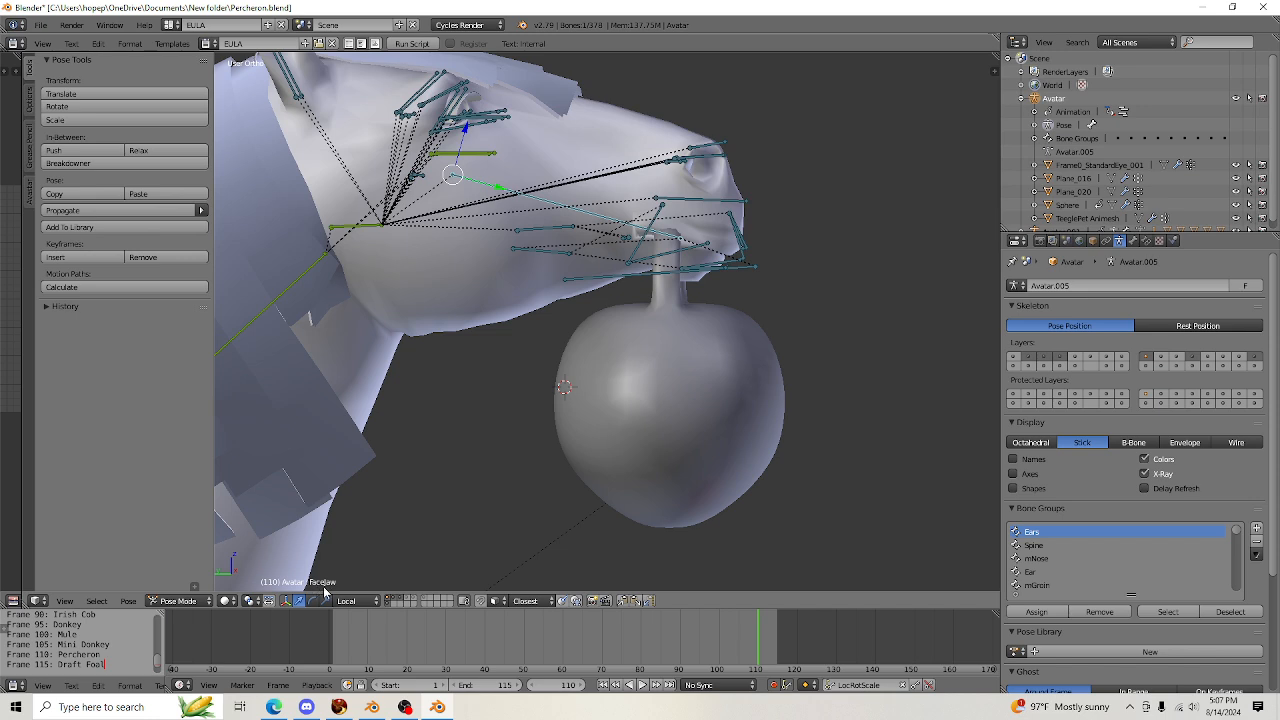
Check the ball's painted weights, reduce the brush to a 199 px radius and 0.644 strength, and return to Object Mode
right_click(734, 401)
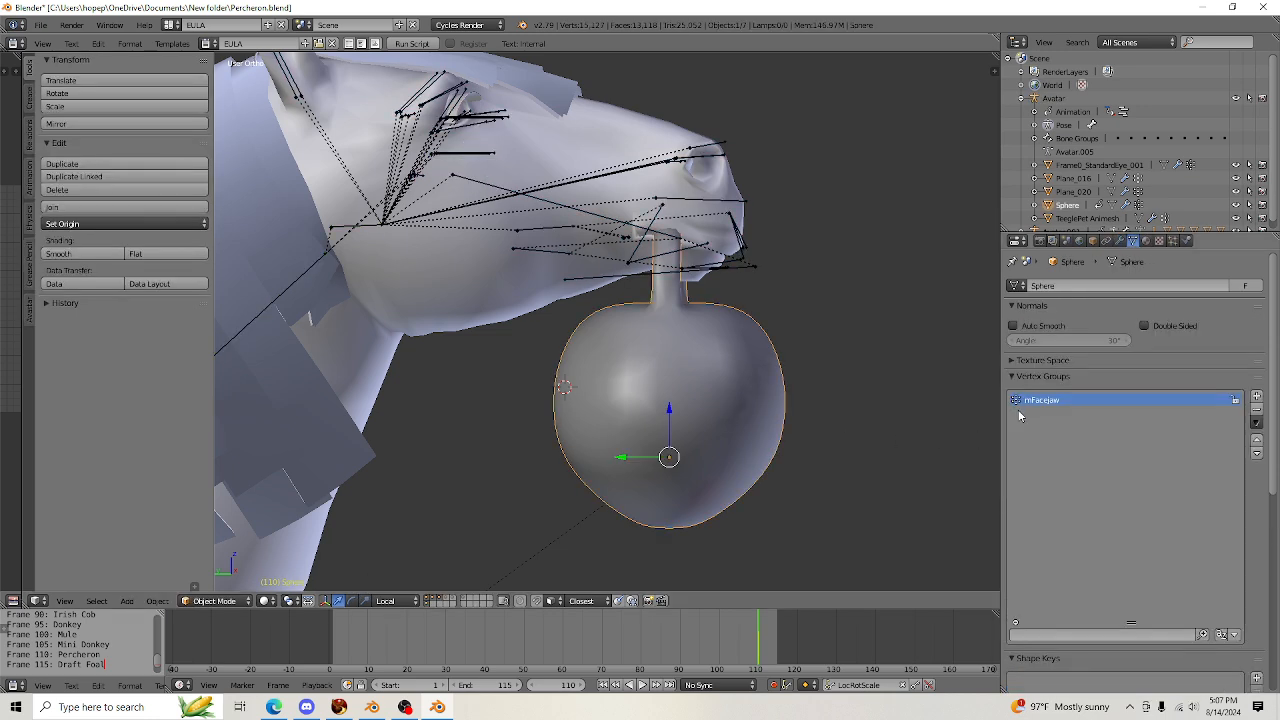
scroll(600, 376, down, 1)
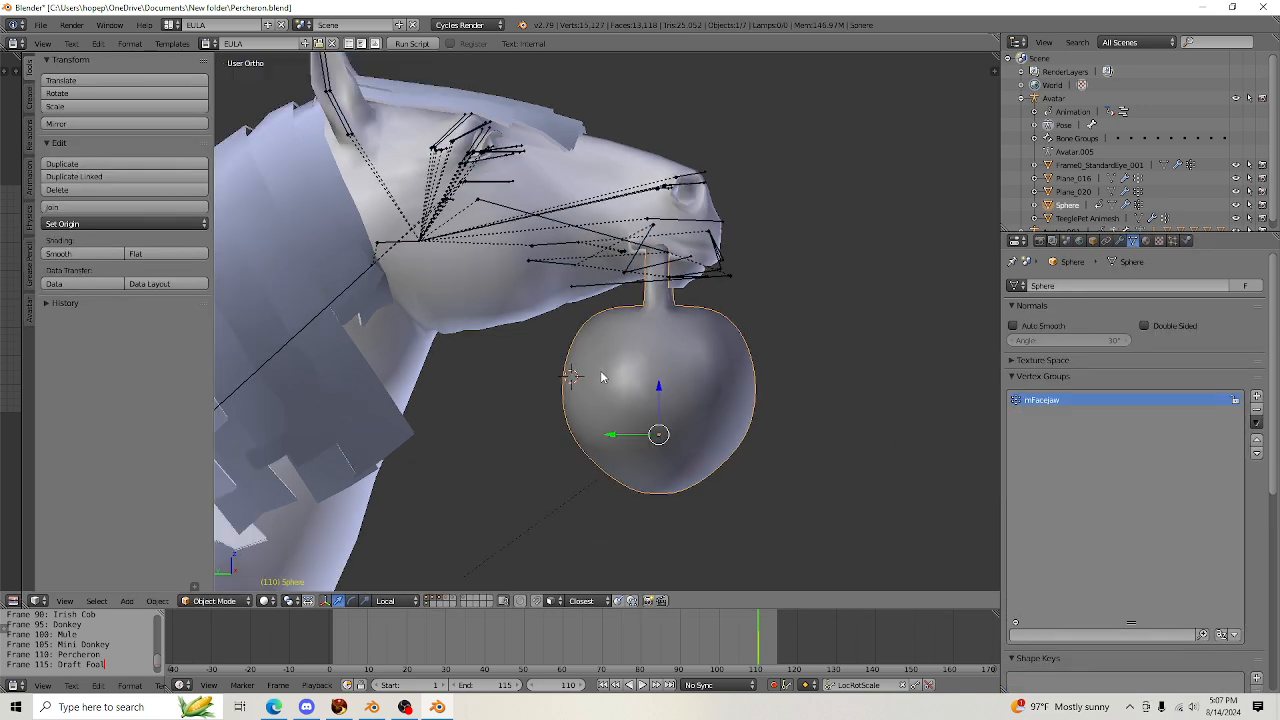
click(232, 600)
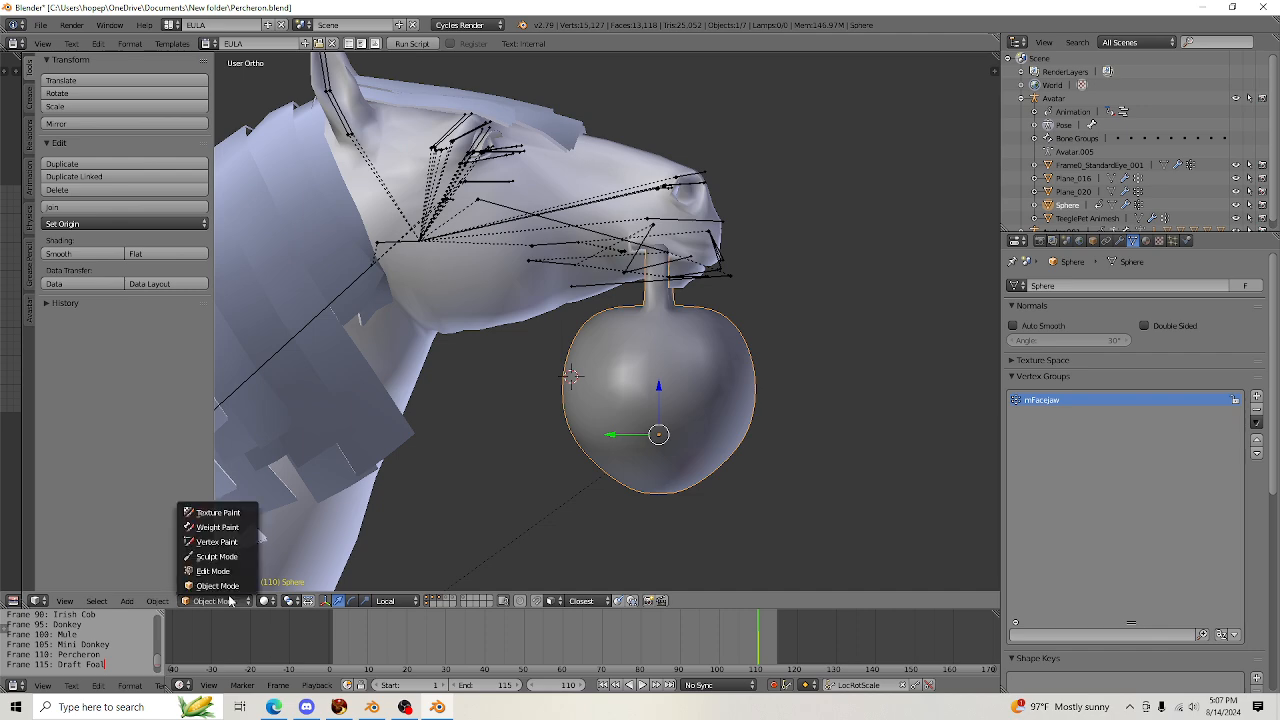
click(218, 527)
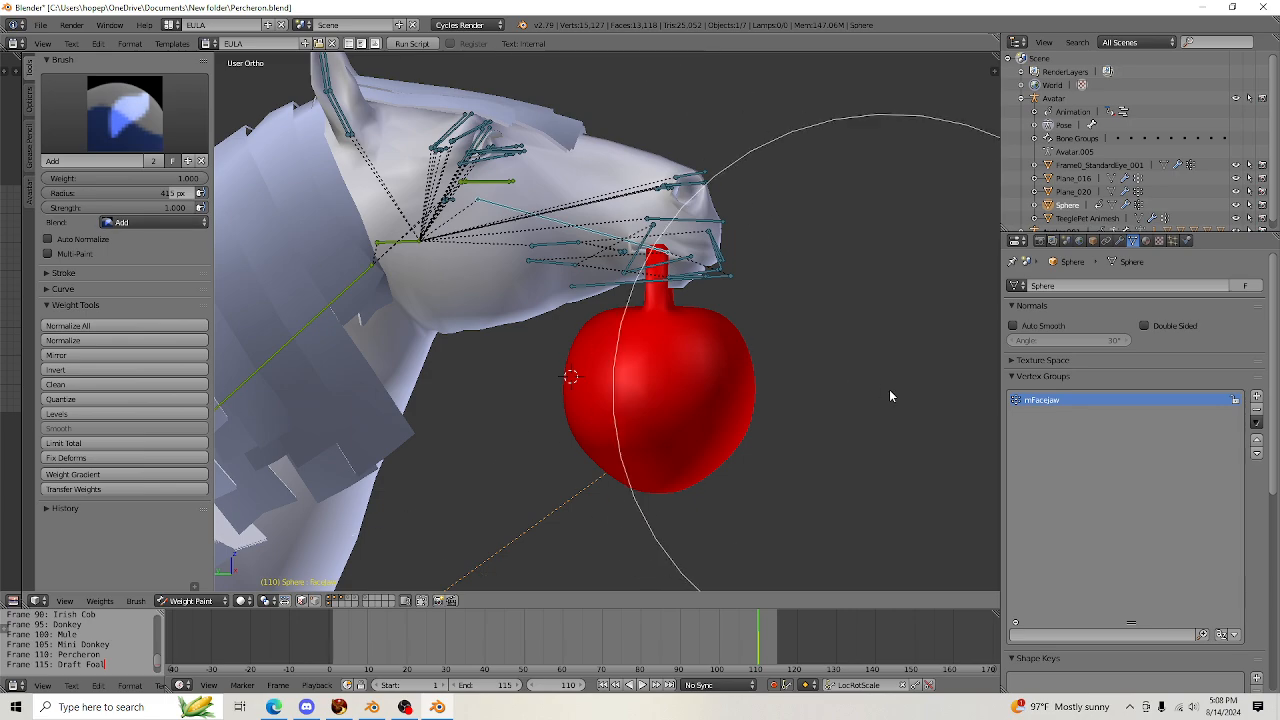
mouse_move(890, 397)
middle_down()
mouse_move(617, 406)
mouse_move(600, 446)
mouse_move(606, 391)
mouse_move(580, 402)
mouse_move(638, 385)
mouse_move(887, 387)
middle_up()
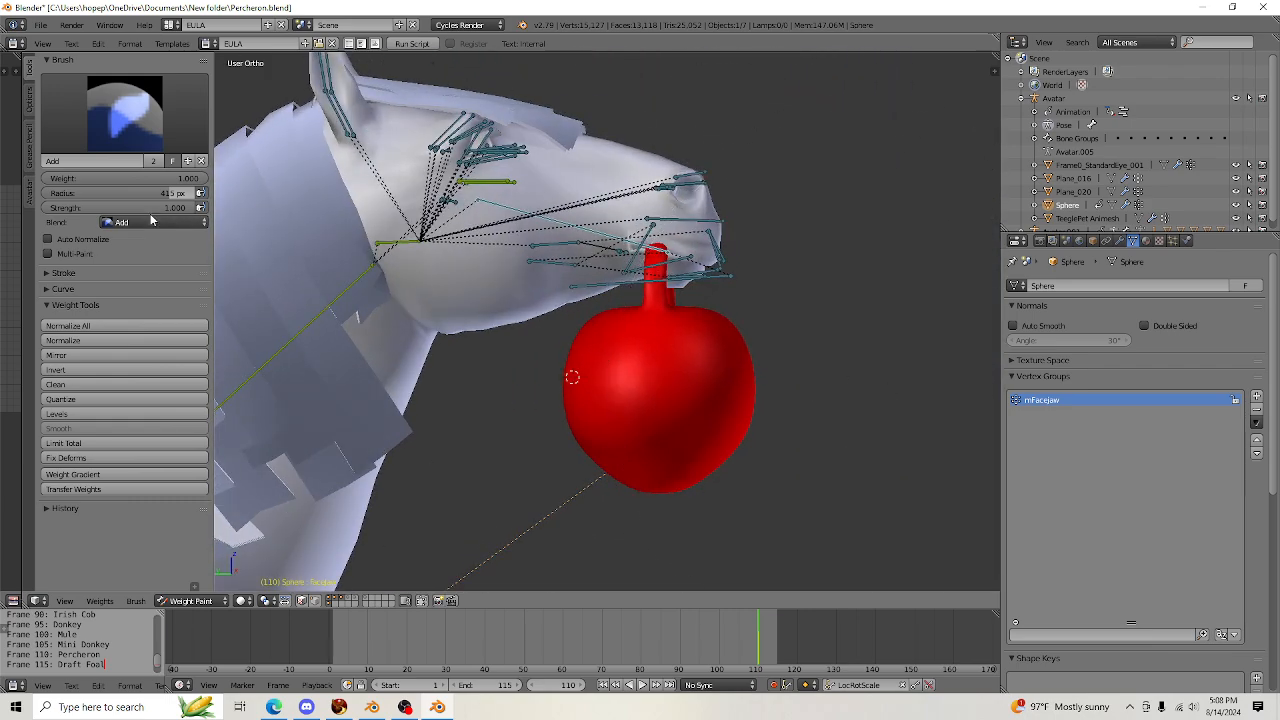
mouse_move(153, 208)
mouse_down()
mouse_move(95, 208)
mouse_move(106, 192)
mouse_up()
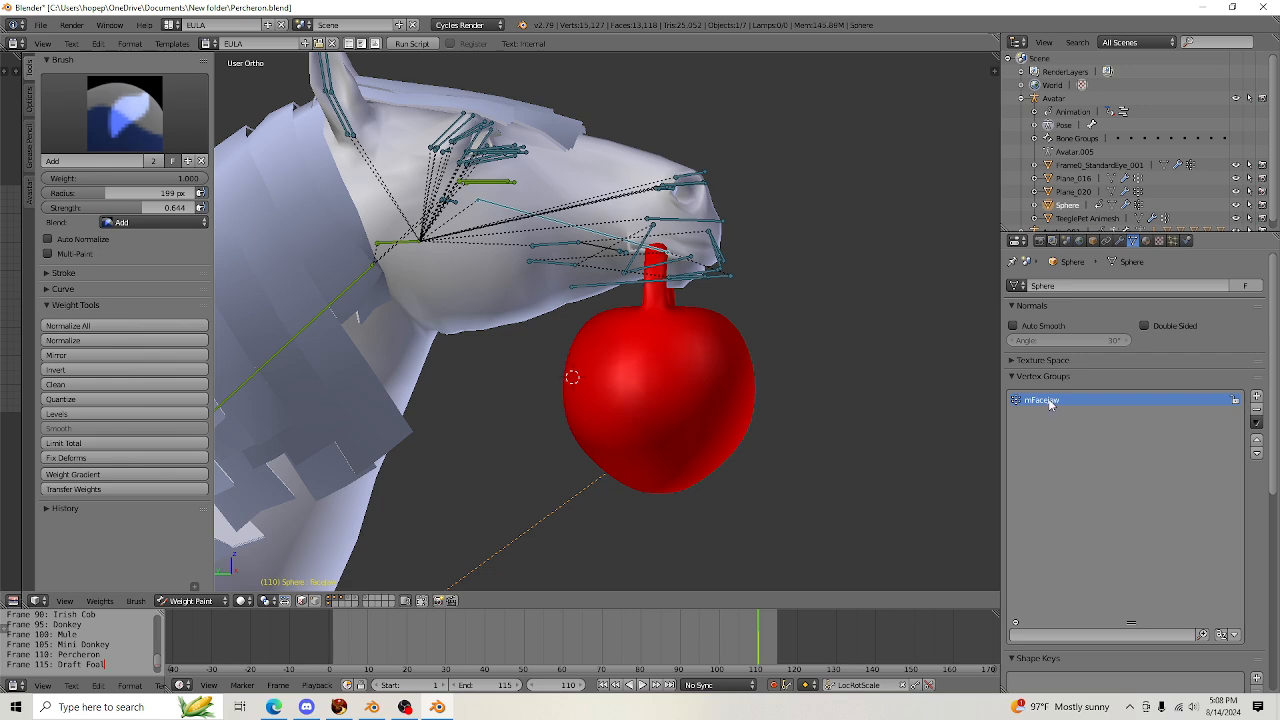
click(205, 600)
click(200, 583)
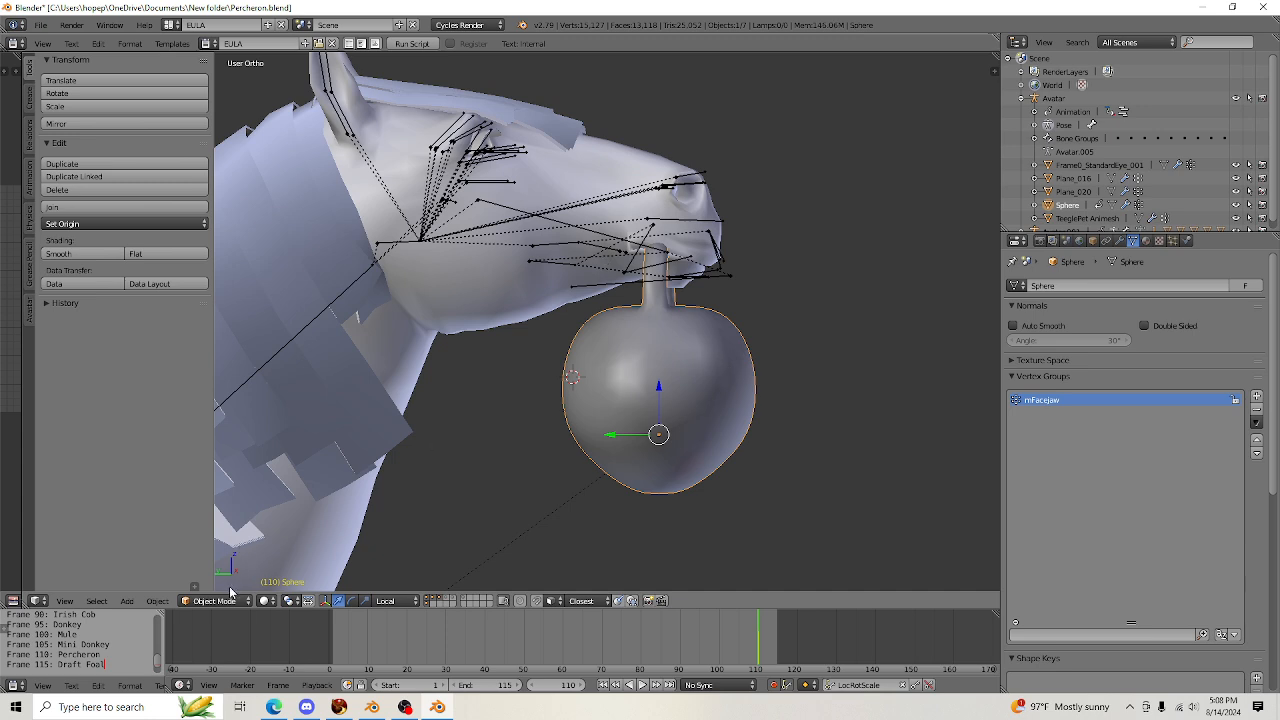
Test the FaceJaw bone's rotation once more against the ball, and undo it
right_click(577, 226)
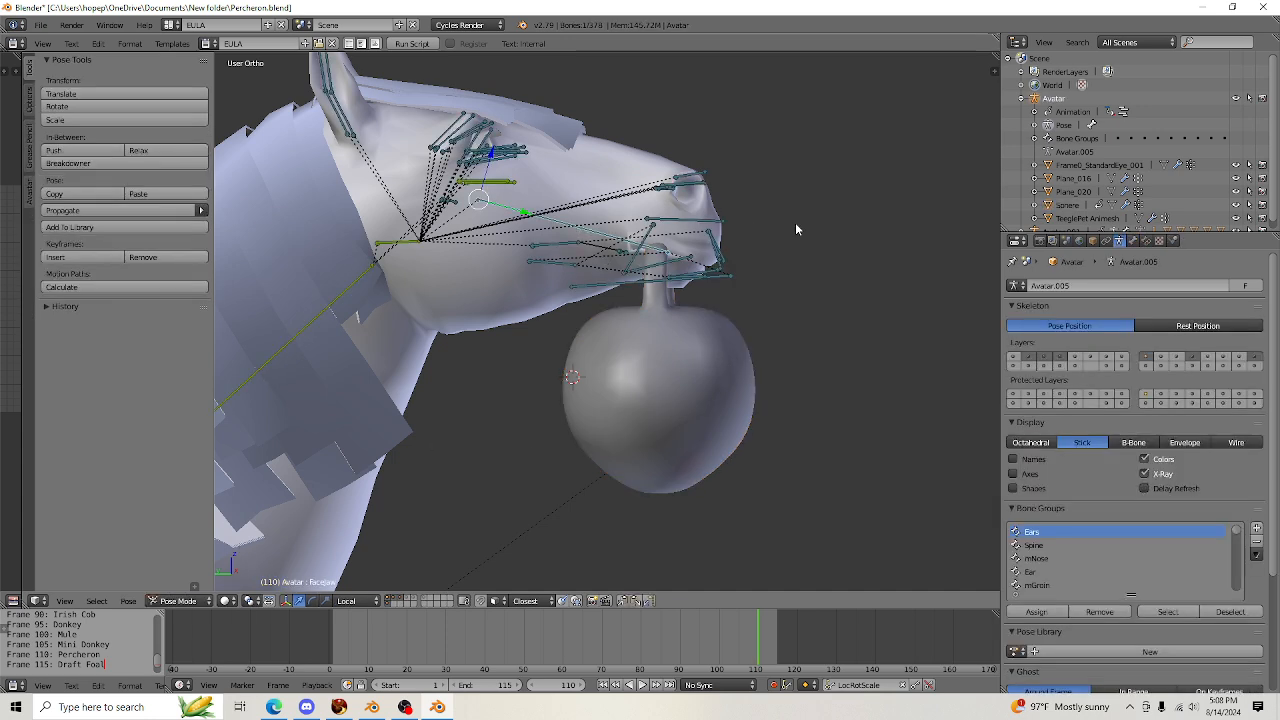
key(r)
click(774, 360)
key(ctrl+Tab)
Set the weight brush to Subtract on the jolly ball and erase the jaw group's weights across its whole surface
right_click(658, 392)
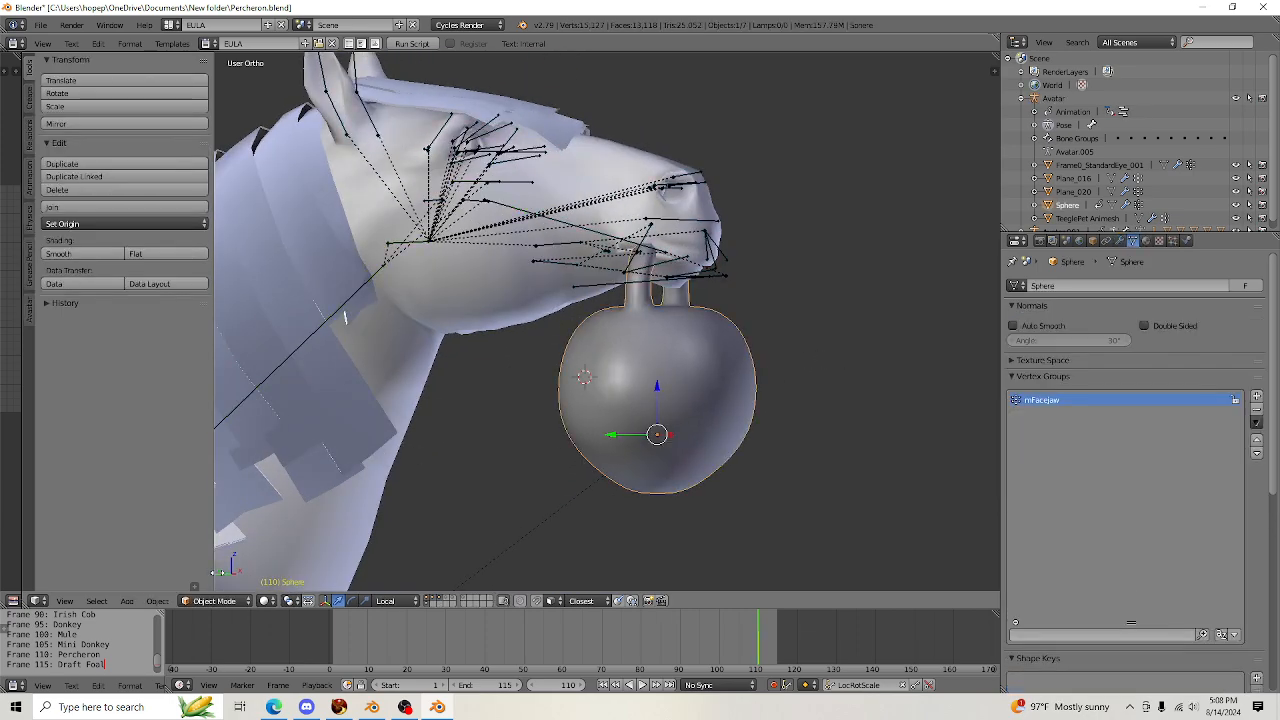
click(212, 600)
click(224, 528)
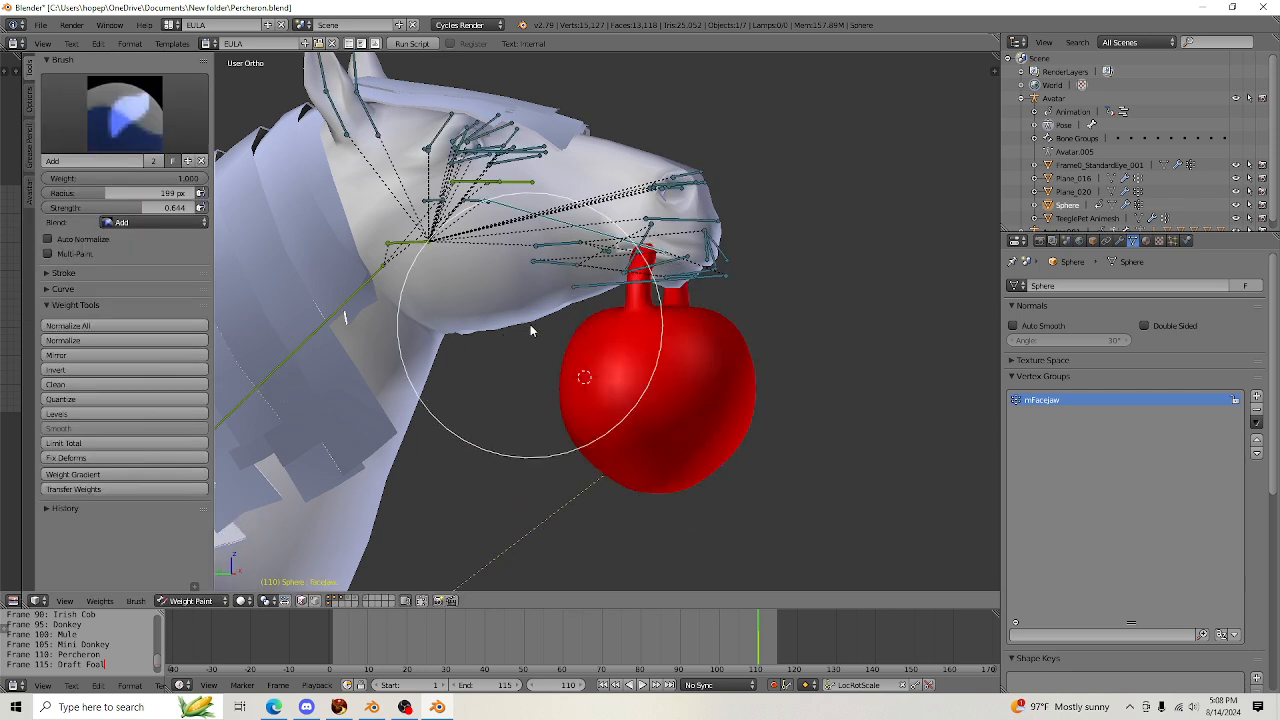
click(155, 222)
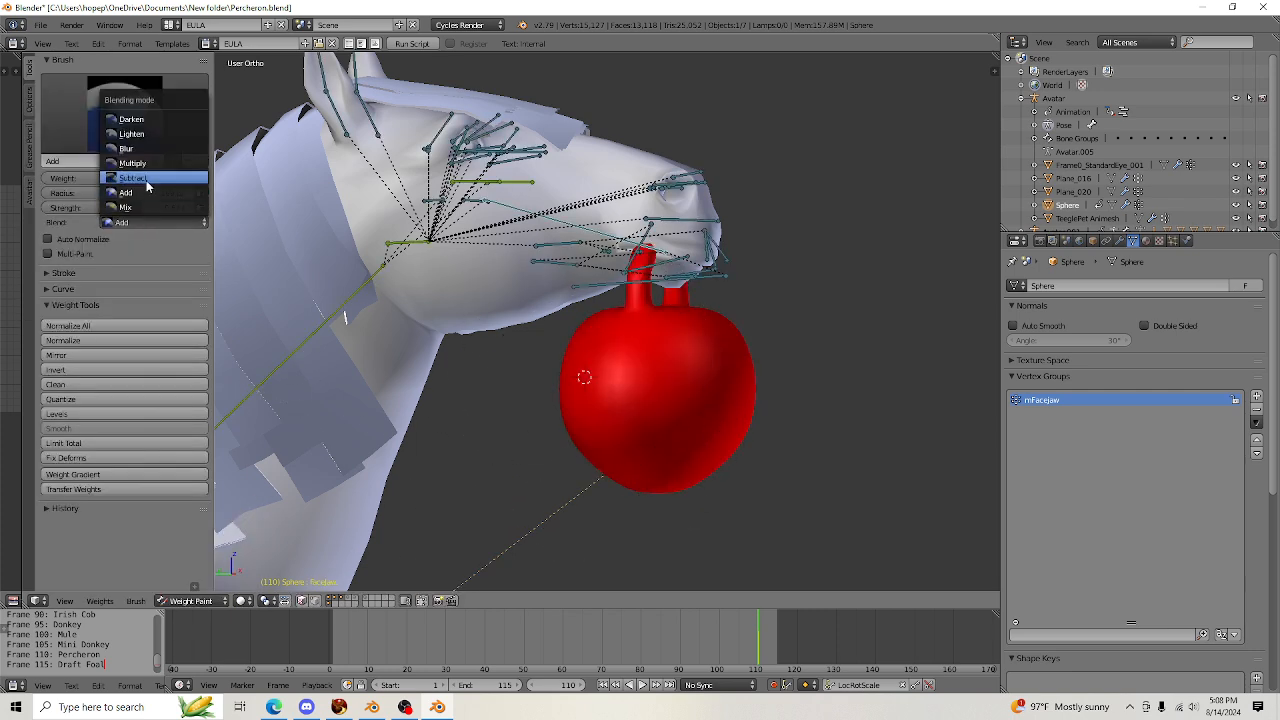
click(133, 177)
middle_drag(329, 266, 645, 313)
click(645, 313)
drag(645, 313, 739, 369)
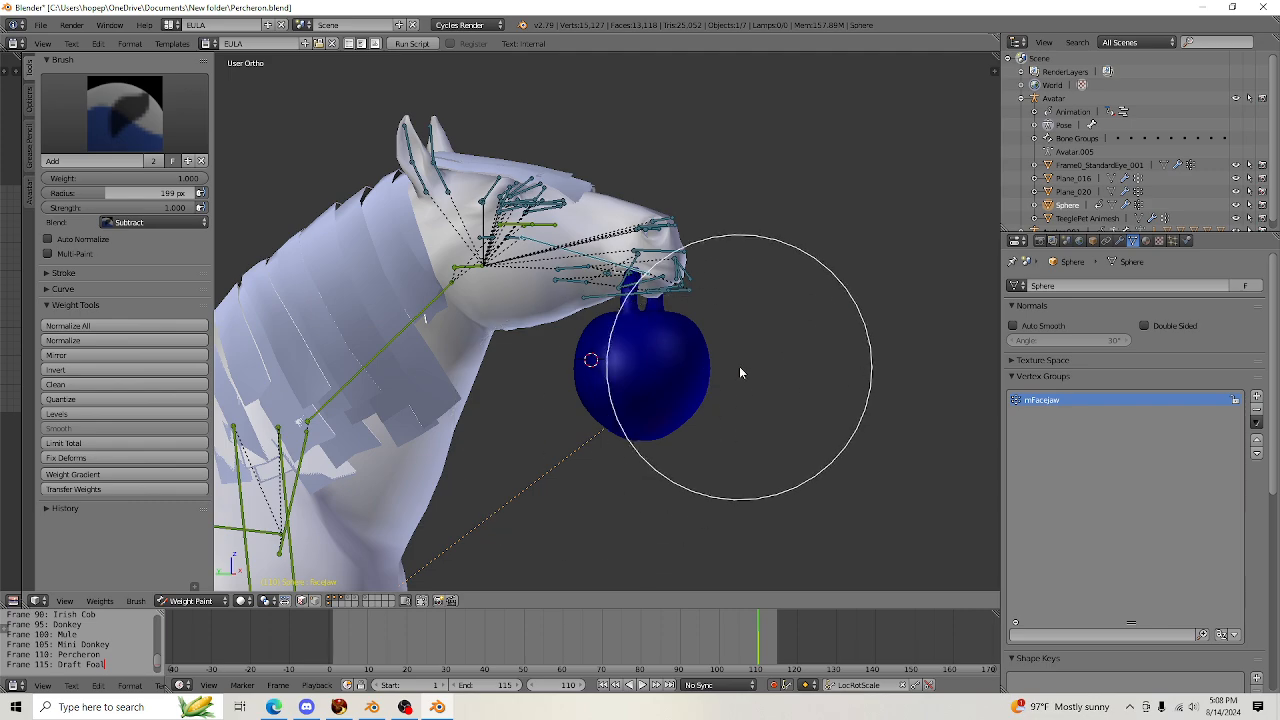
middle_drag(798, 428, 563, 409)
scroll(563, 409, up, 4)
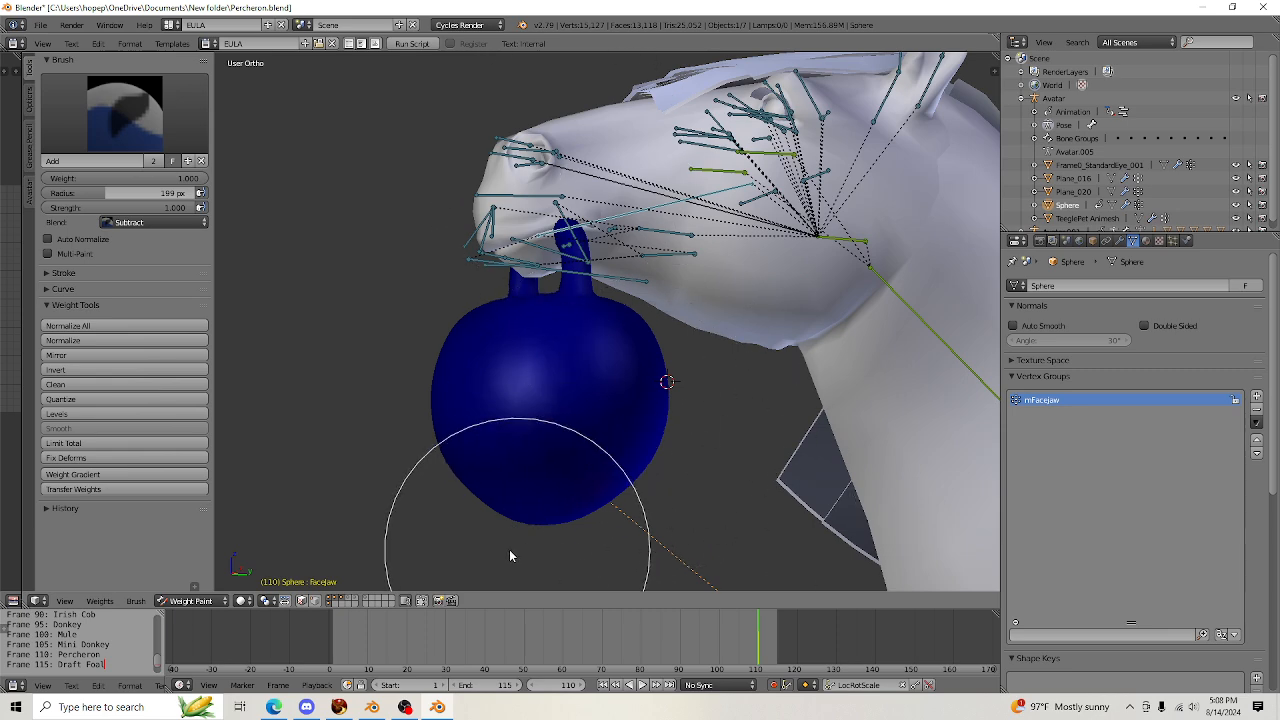
middle_drag(688, 374, 659, 428)
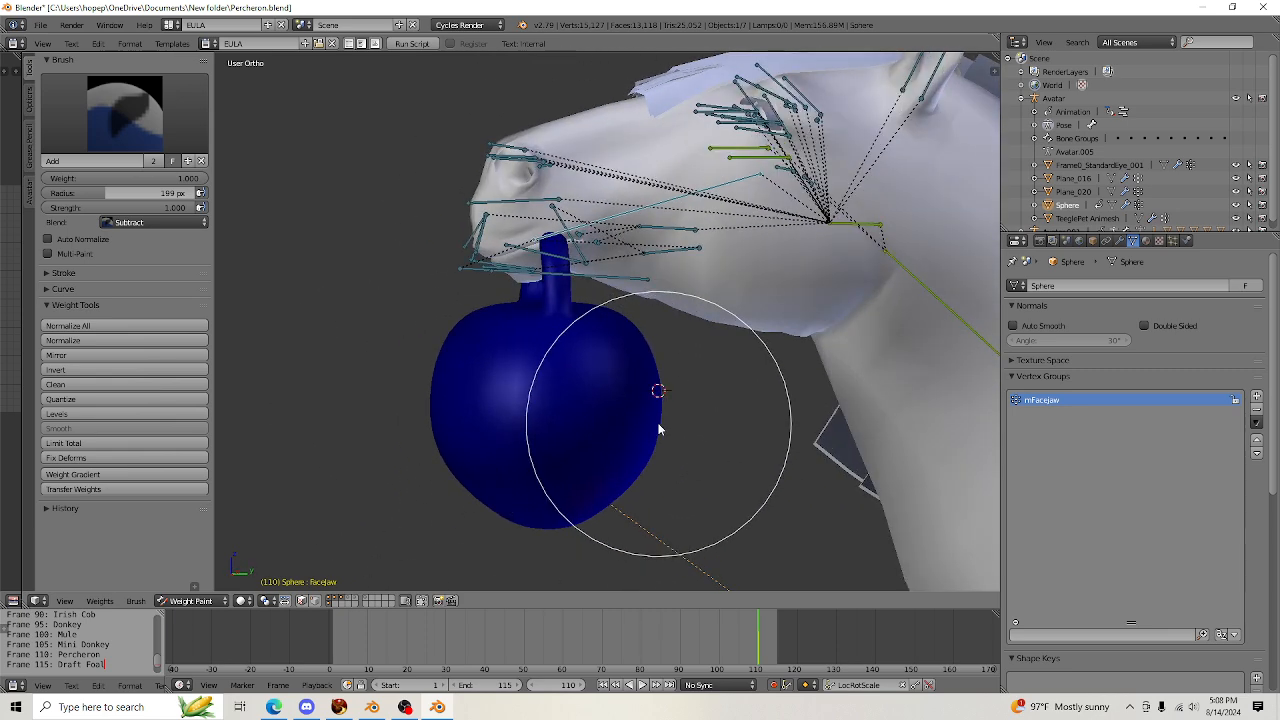
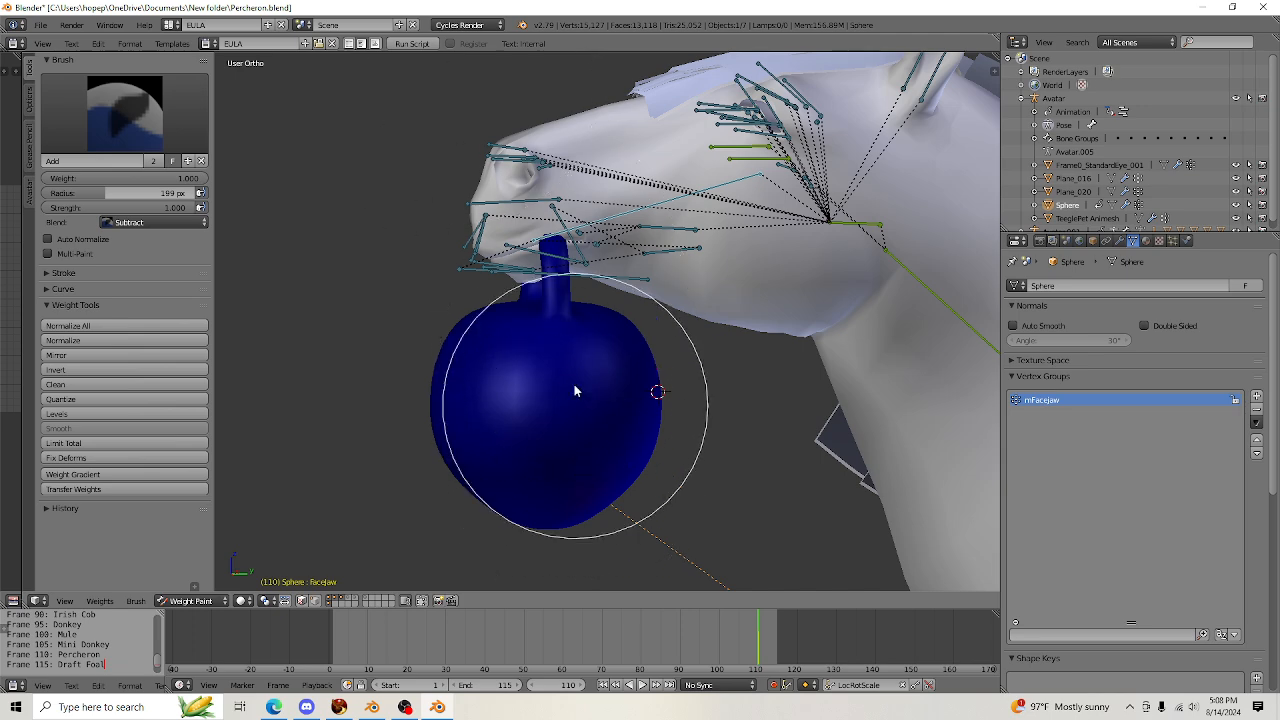
Paint the whole jolly ball with the weight brush set to Add at 0.428 strength, and return to Object Mode
middle_drag(514, 420, 557, 391)
mouse_move(574, 434)
middle_down()
mouse_move(672, 398)
mouse_move(717, 420)
mouse_move(597, 432)
middle_up()
click(150, 222)
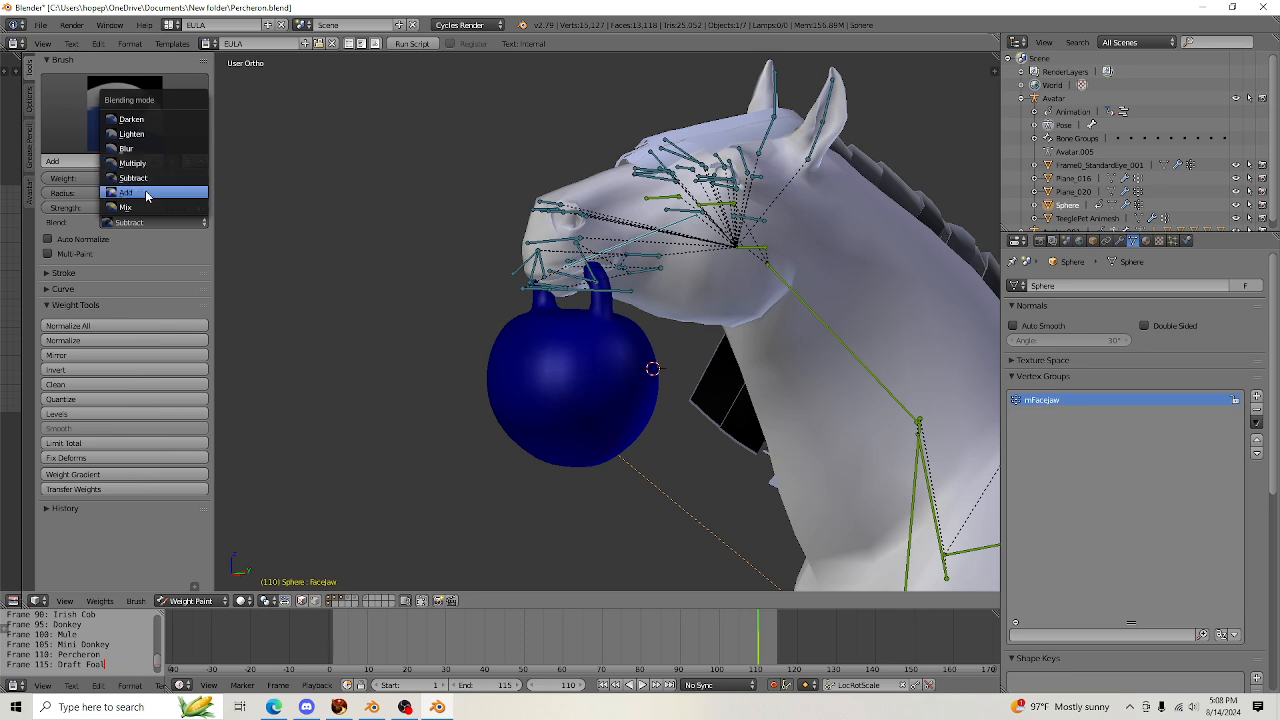
click(146, 193)
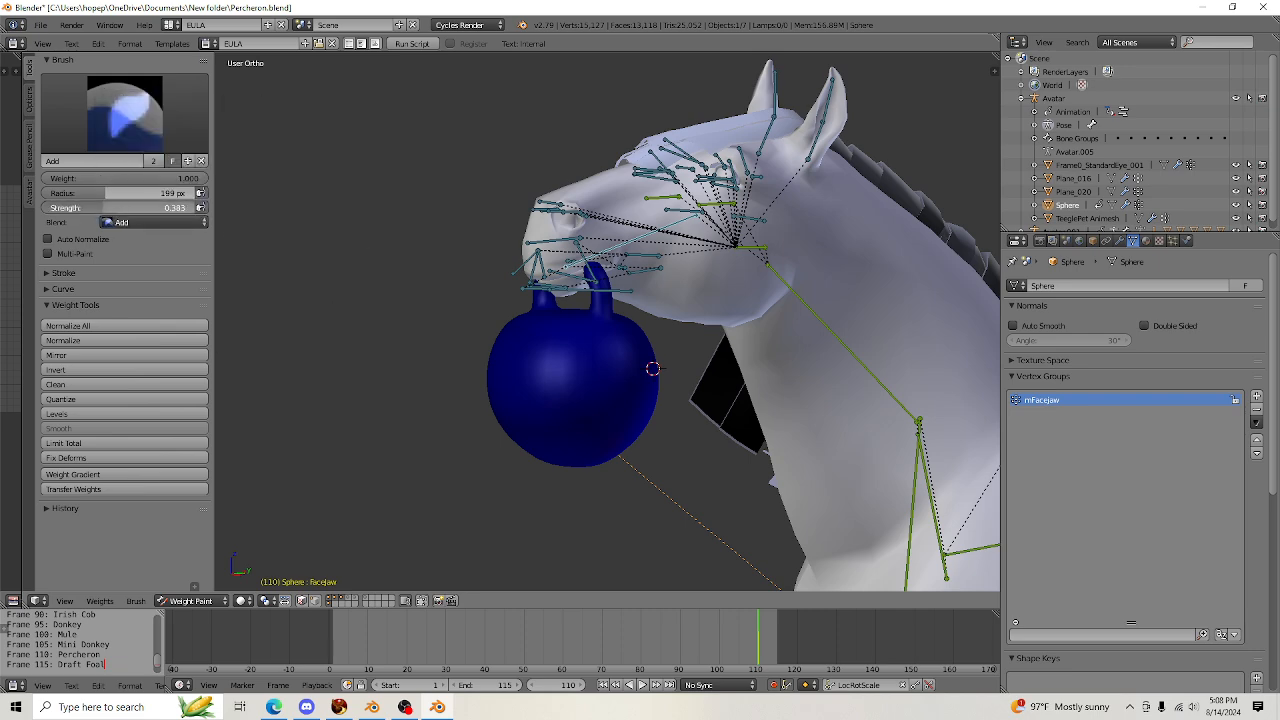
drag(100, 207, 108, 207)
middle_drag(458, 373, 426, 366)
mouse_move(620, 315)
mouse_down()
mouse_move(547, 435)
mouse_move(559, 292)
mouse_up()
middle_drag(581, 394, 562, 396)
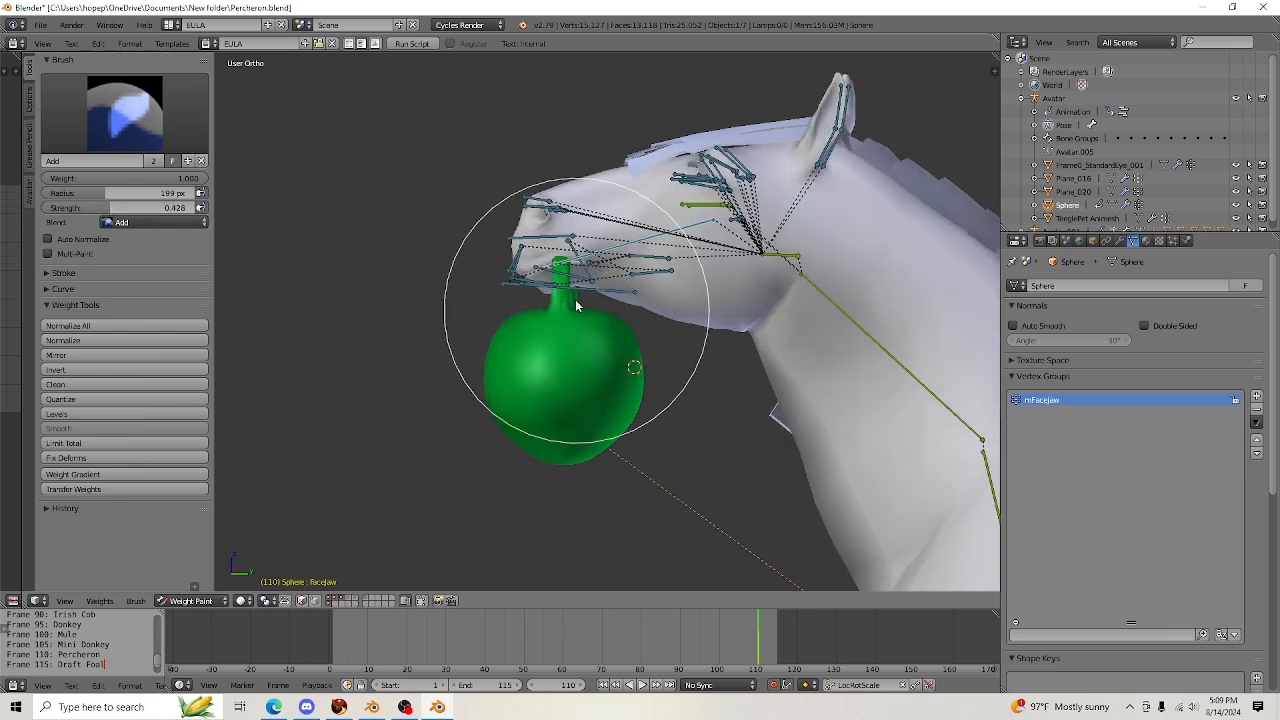
middle_drag(486, 372, 790, 373)
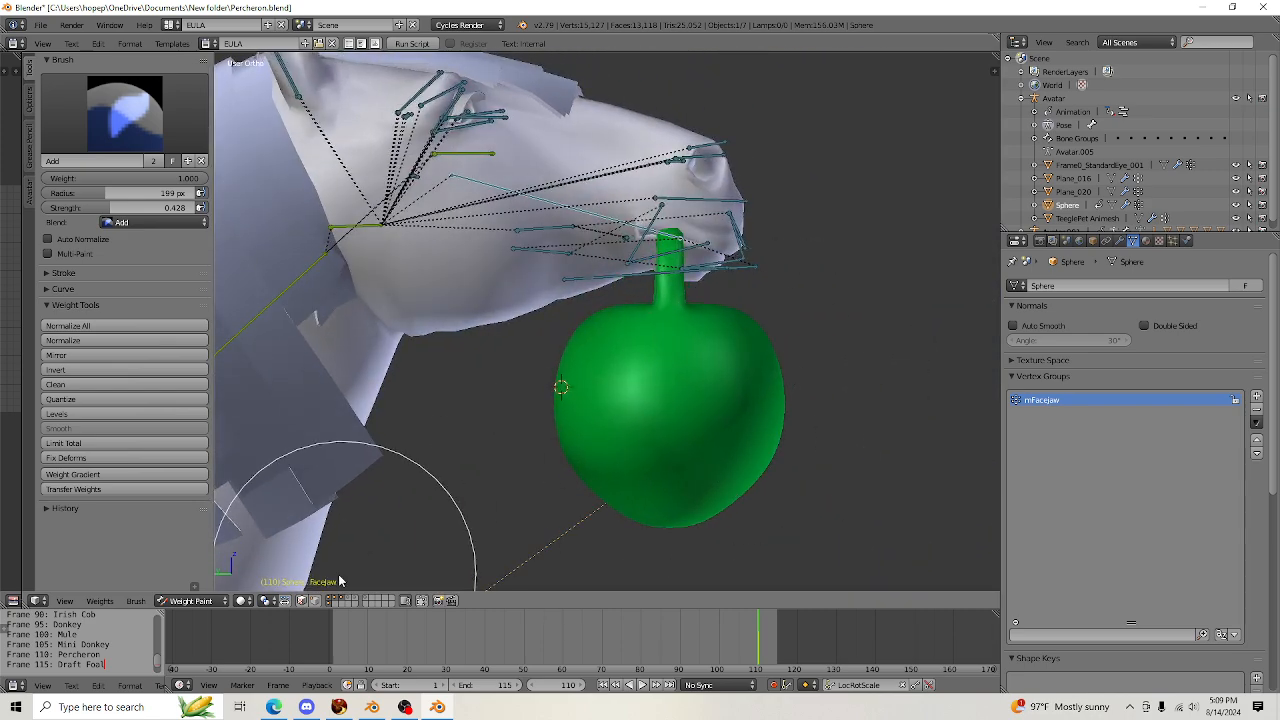
click(192, 600)
click(205, 580)
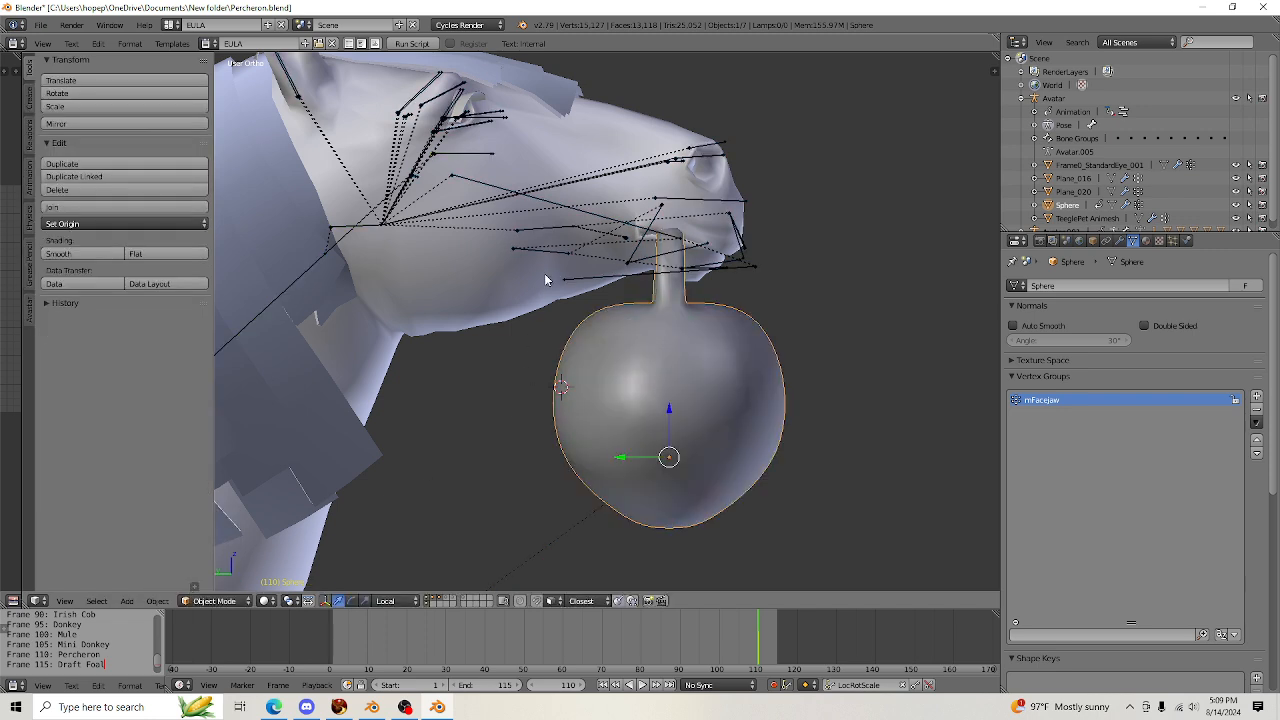
Rotate the FaceJaw bone to test the ball's new weights, and undo the rotation
right_click(603, 218)
key(r)
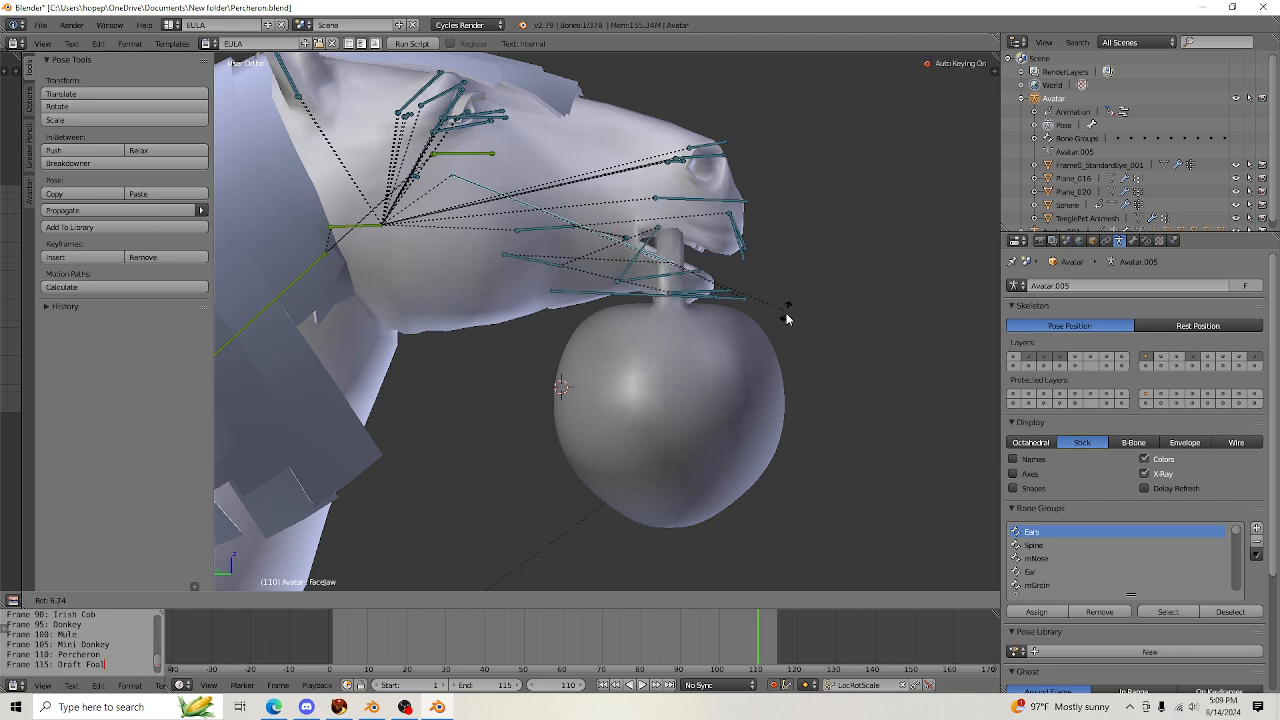
click(787, 368)
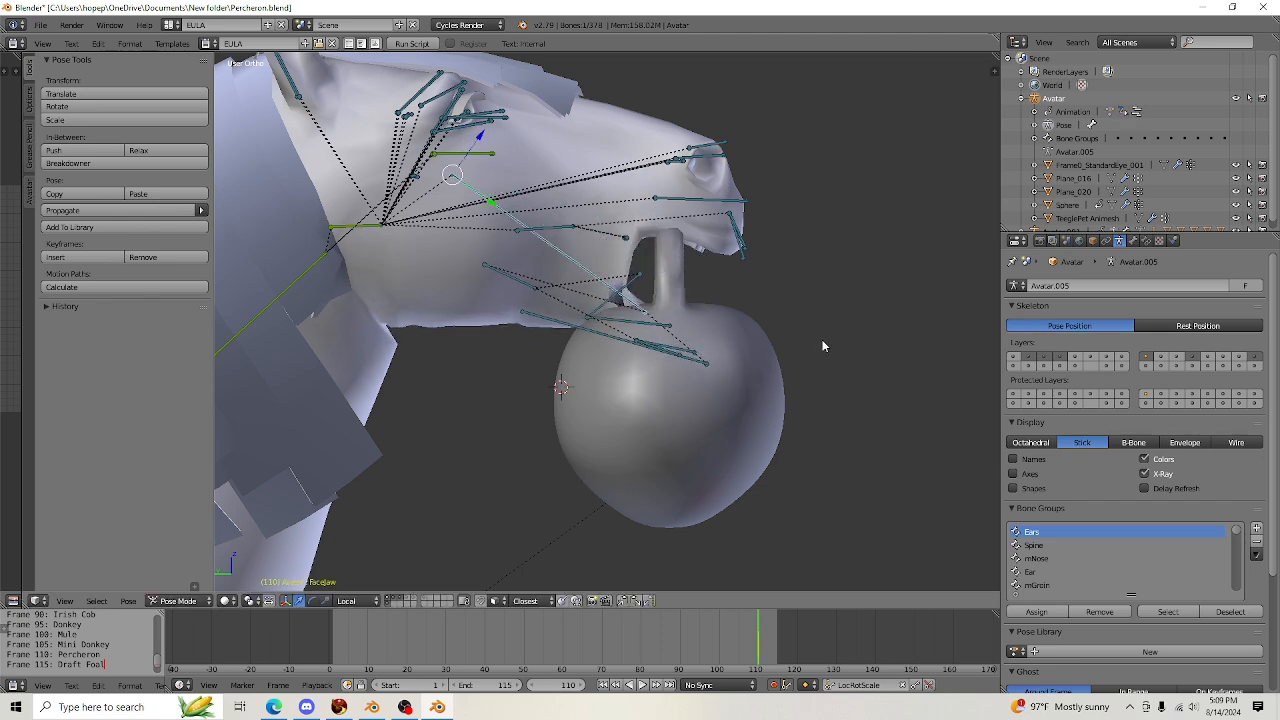
Check the jaw bone's name on the armature and rename the ball's vertex group to Facejaw
right_click(673, 394)
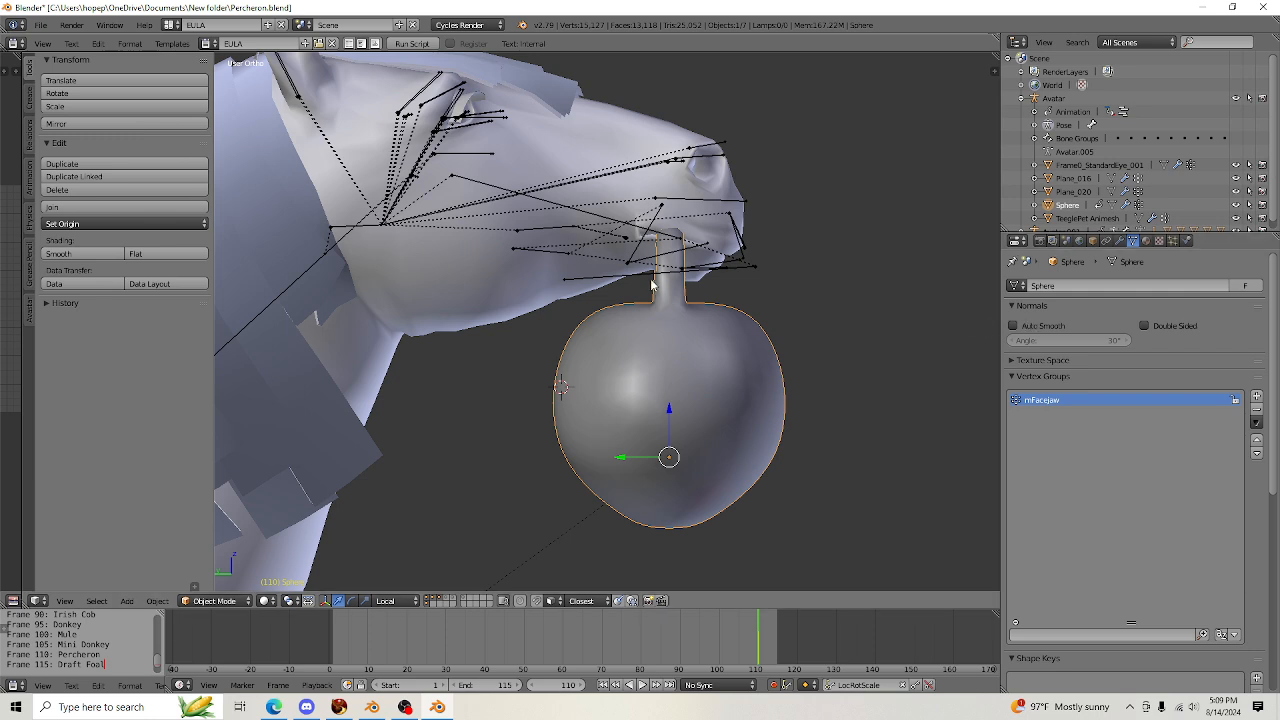
right_click(573, 213)
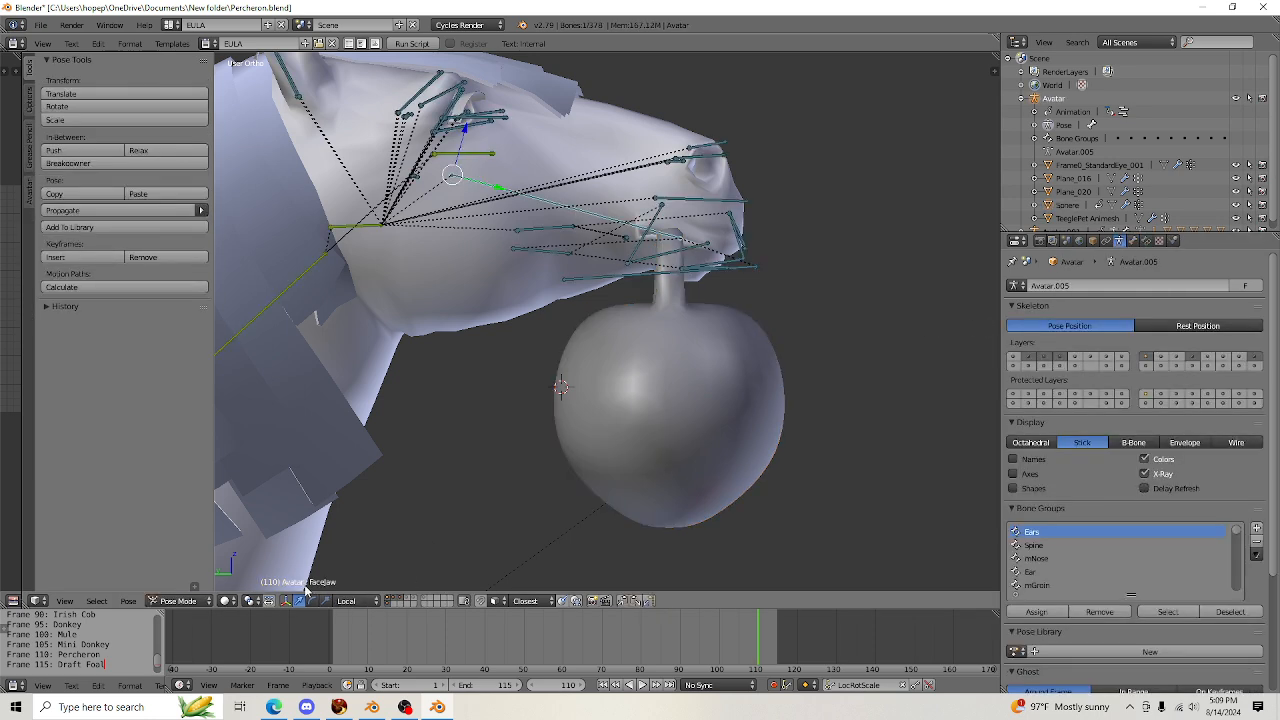
right_click(667, 445)
double_click(1046, 400)
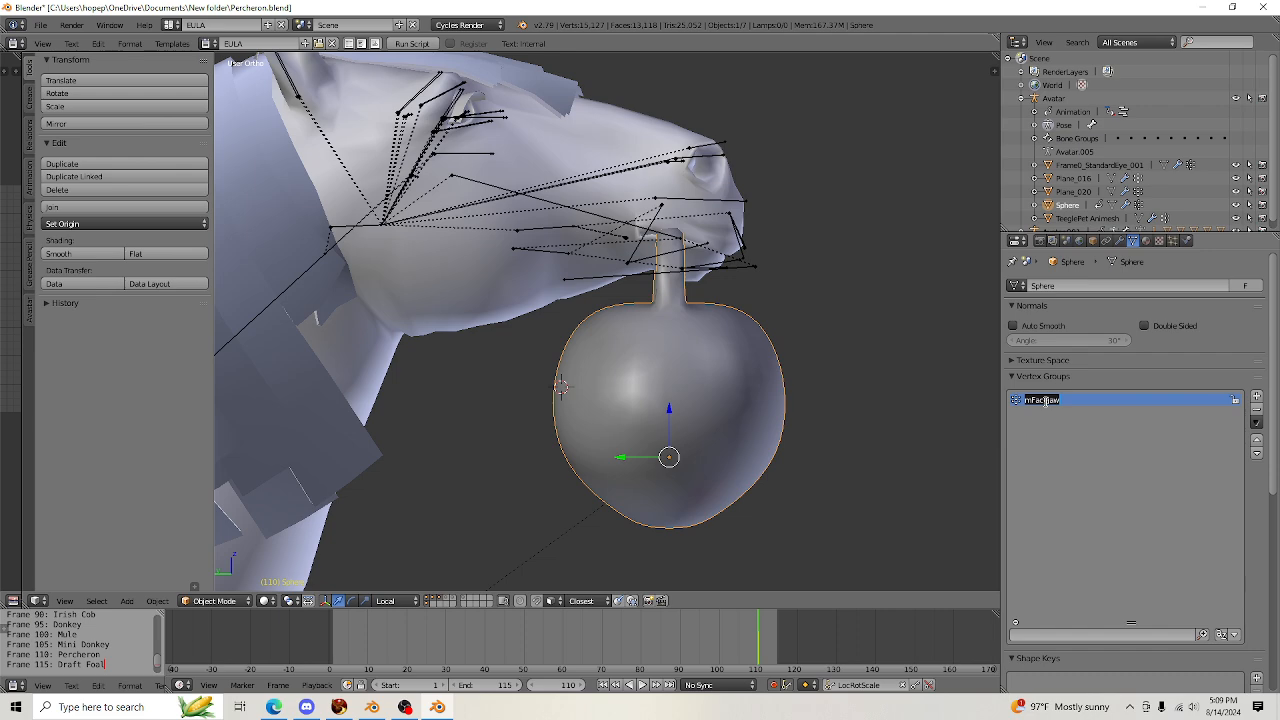
click(1028, 400)
text(m)
key(Escape)
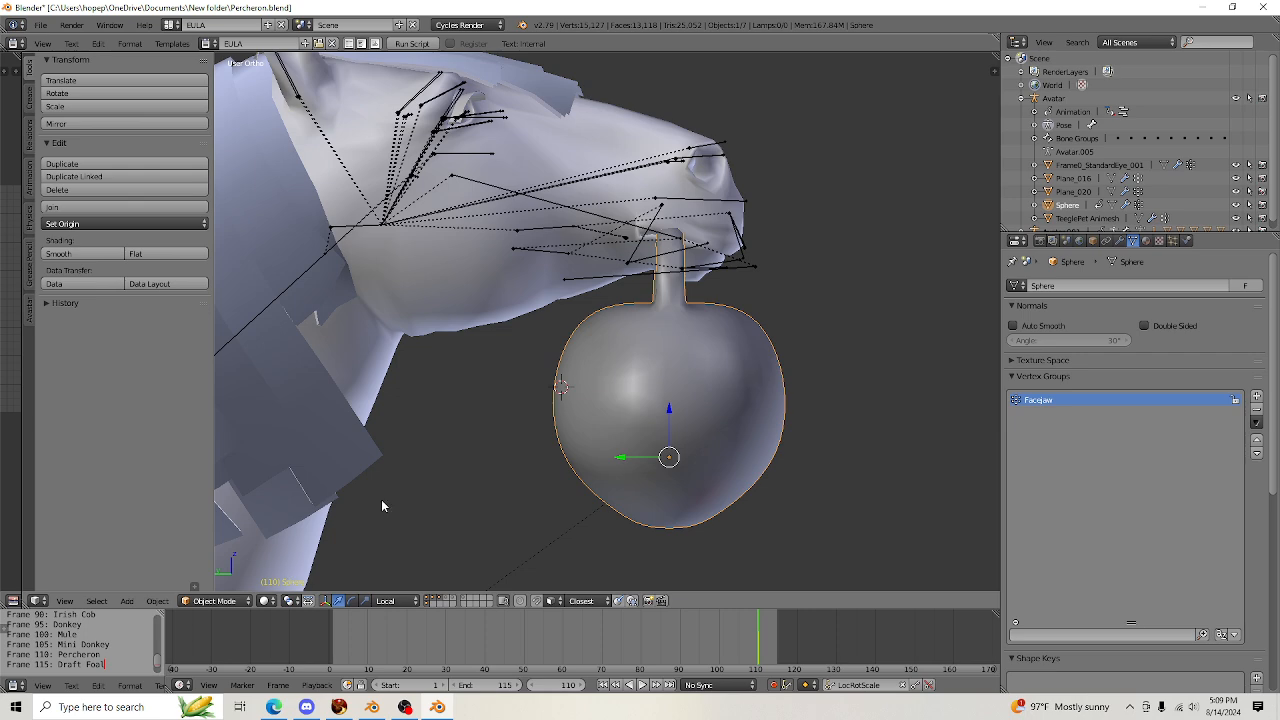
Test the FaceJaw bone's rotation against the renamed group, and undo back to before the rename
right_click(557, 207)
scroll(774, 256, down, 3)
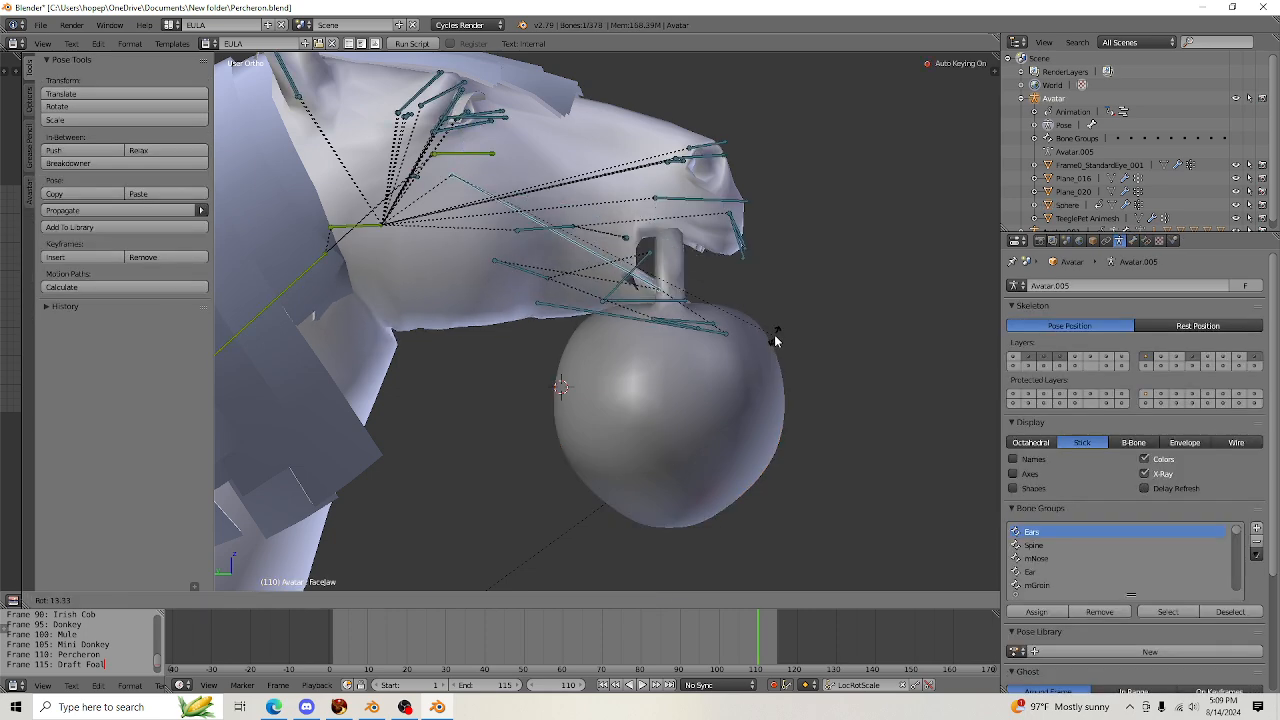
scroll(838, 327, up, 2)
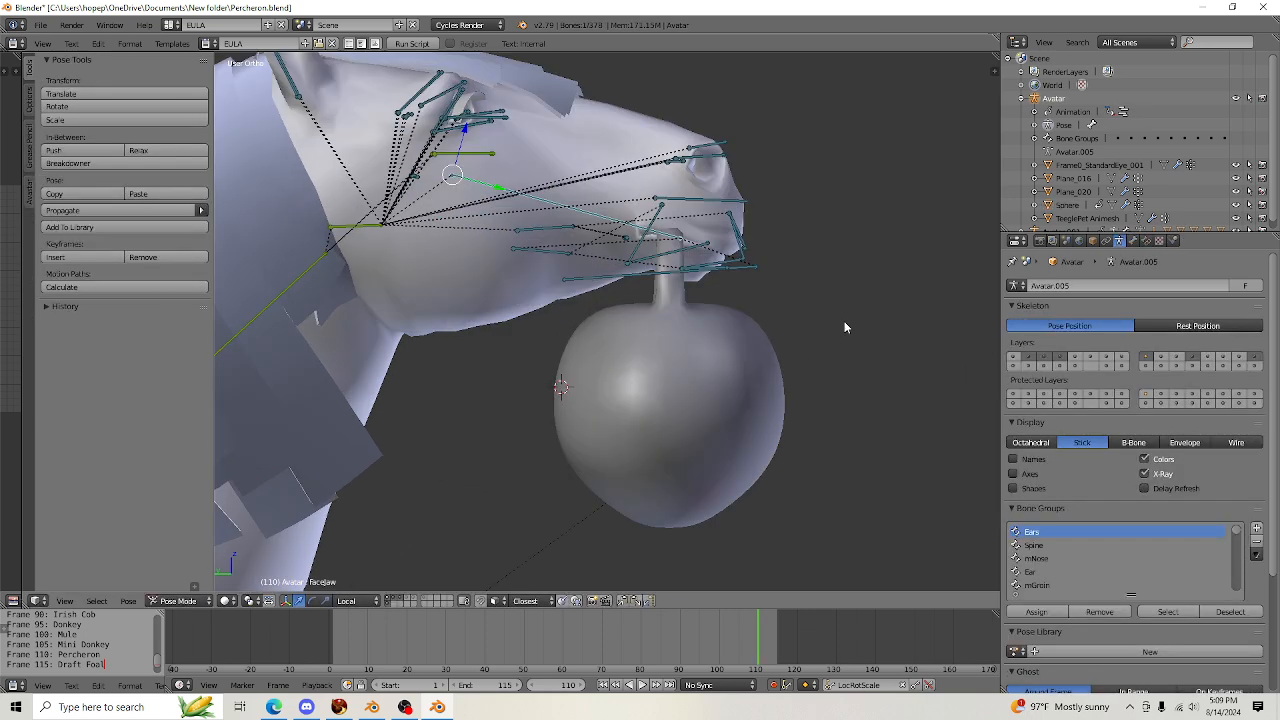
key(ctrl+z)
key(ctrl+z)
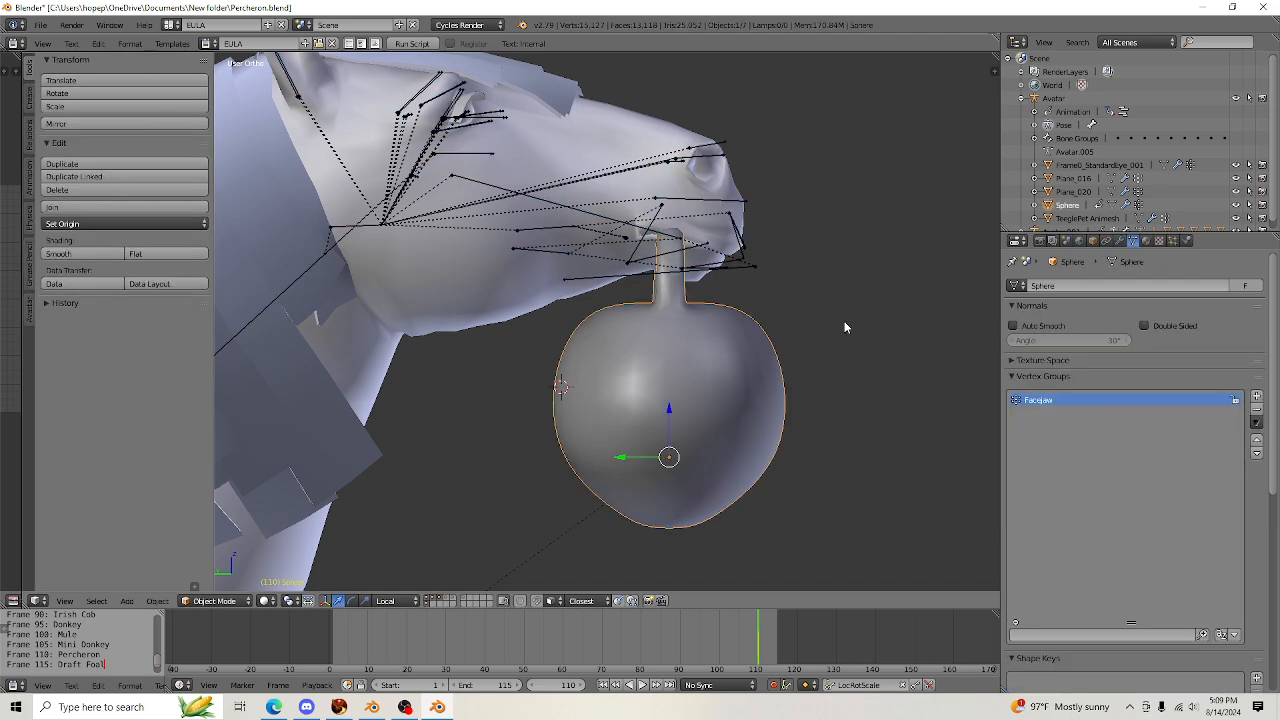
middle_drag(877, 355, 580, 360)
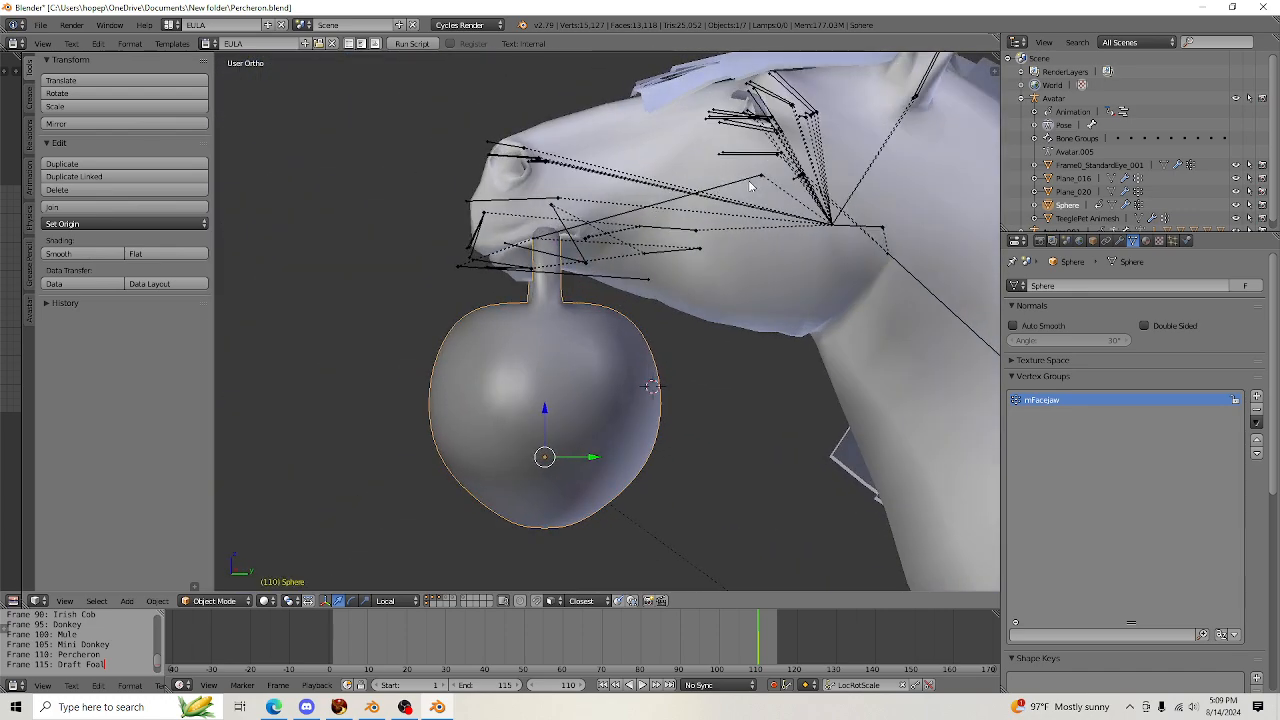
Rotate the Head bone to test whether the ball follows the head, and undo the rotation
scroll(772, 256, down, 2)
click(834, 305)
middle_drag(875, 250, 580, 272)
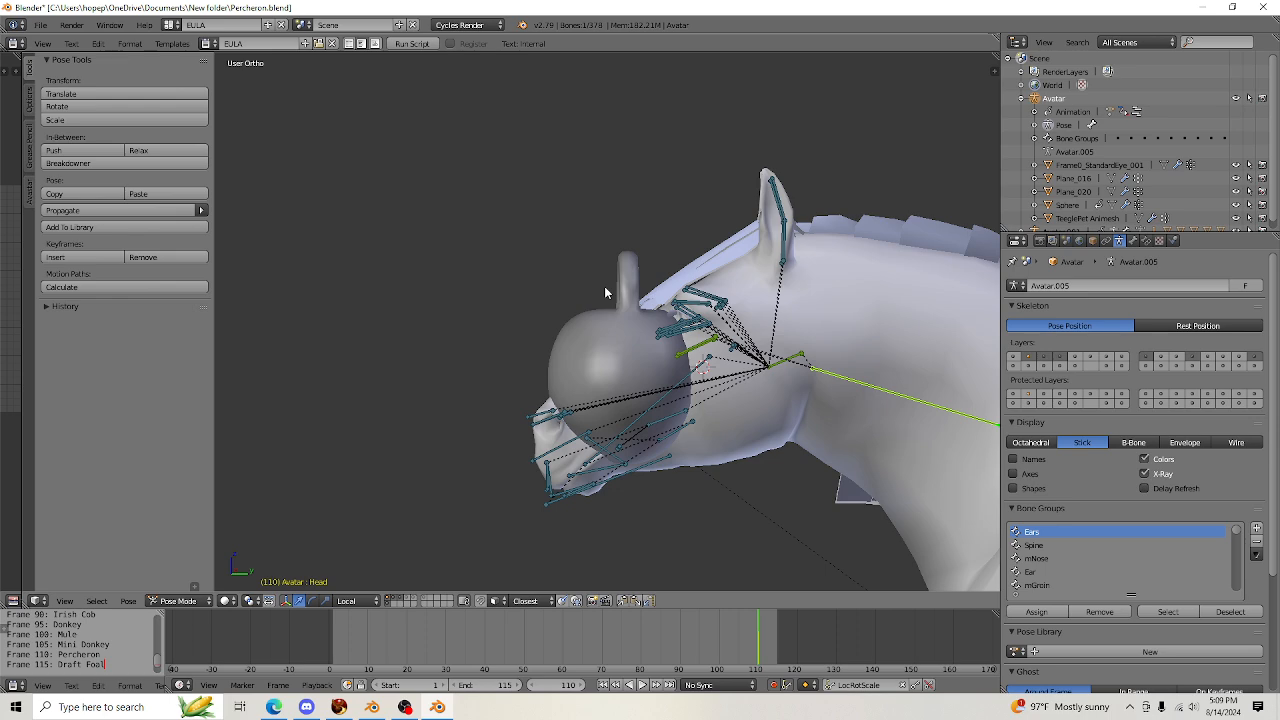
key(ctrl+z)
Add a second vertex group to the jolly ball and name it mFaceroot after the FaceRoot bone
scroll(606, 291, down, 3)
right_click(629, 357)
shift+middle_drag(690, 430, 648, 444)
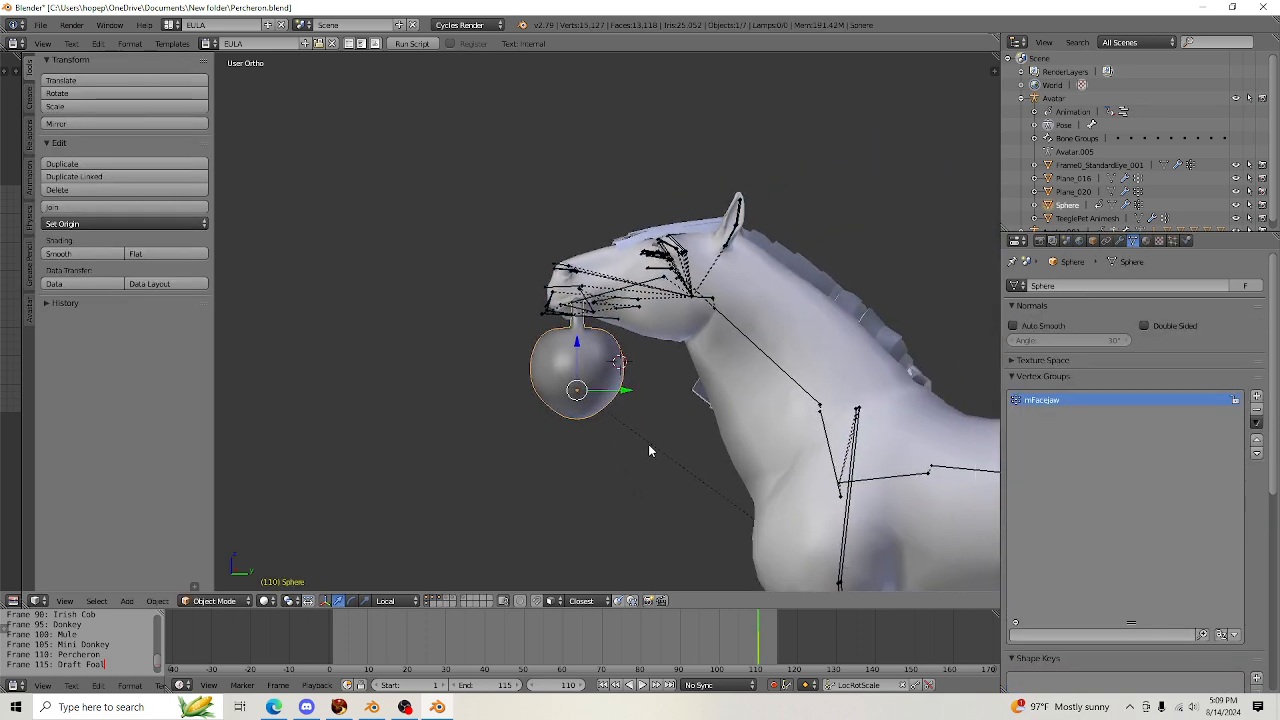
scroll(648, 444, up, 6)
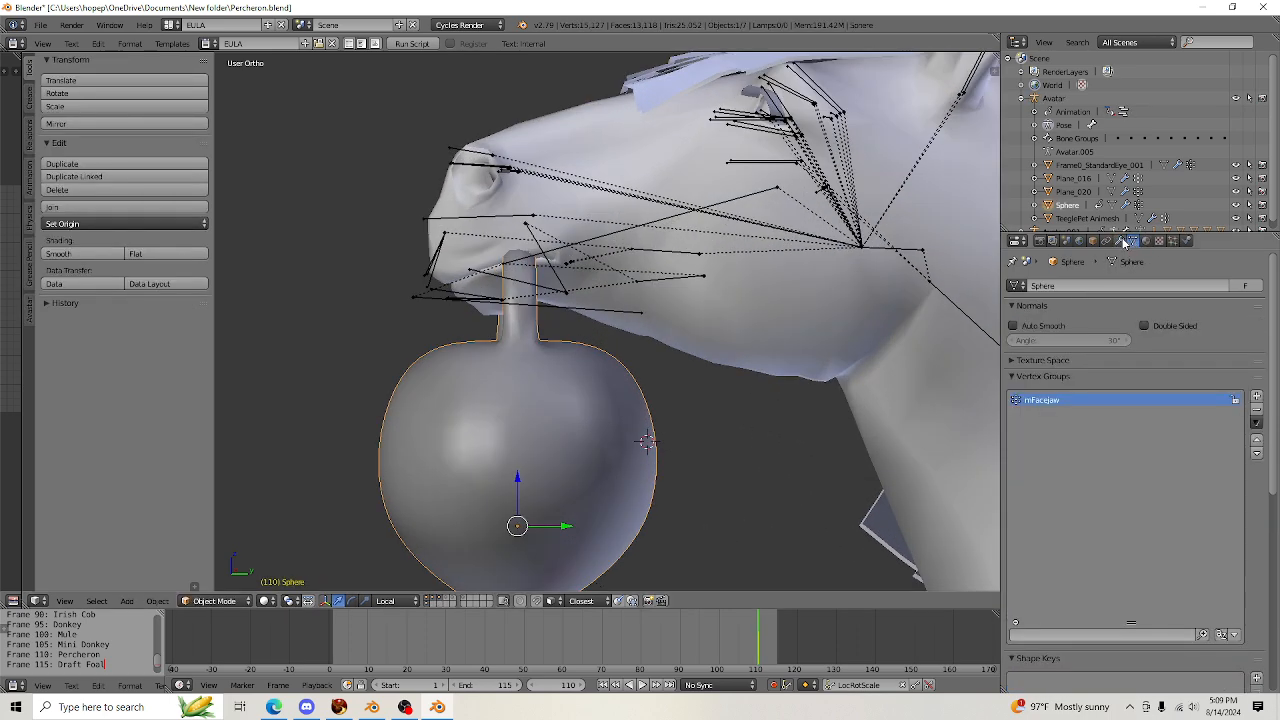
scroll(696, 404, down, 2)
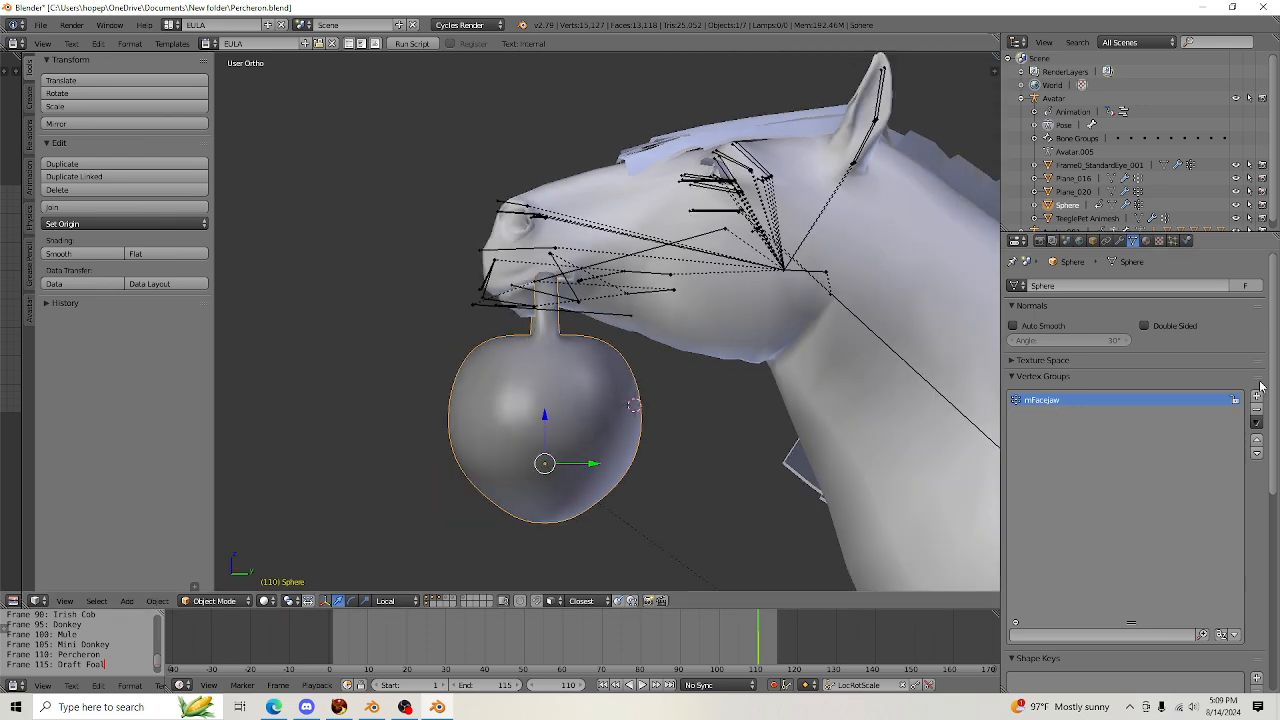
click(1257, 396)
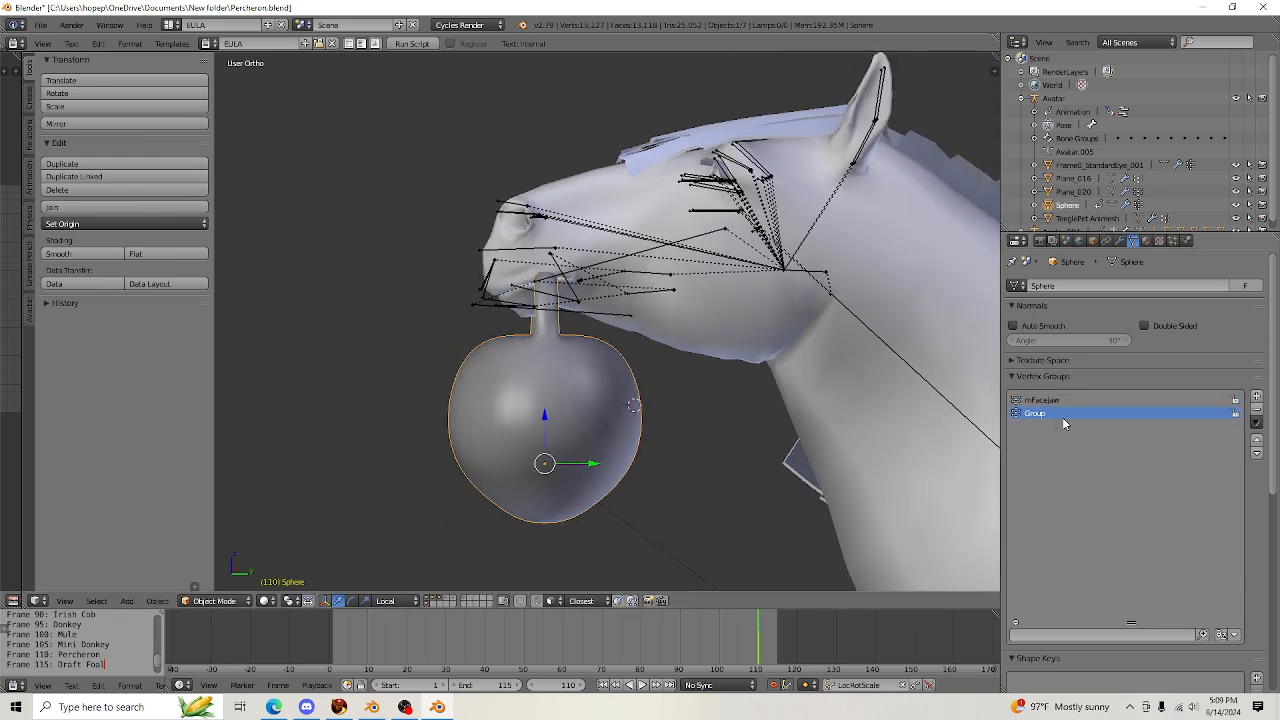
right_click(818, 274)
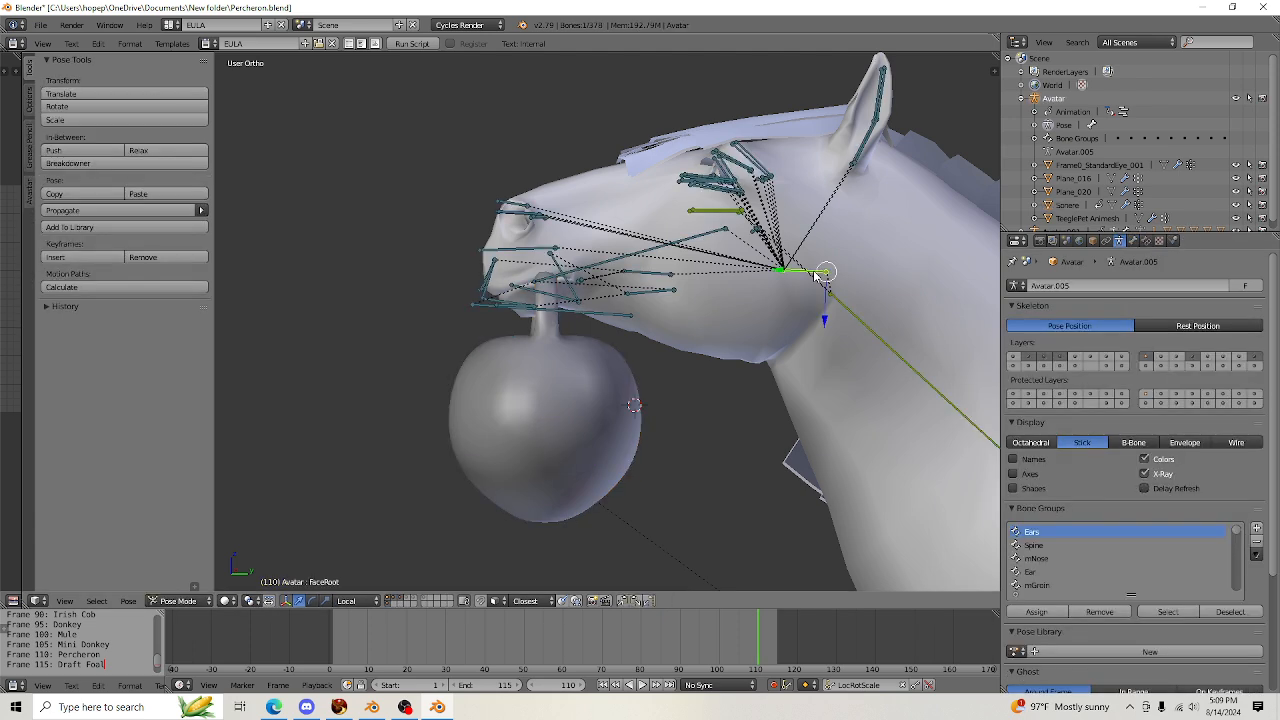
right_click(568, 387)
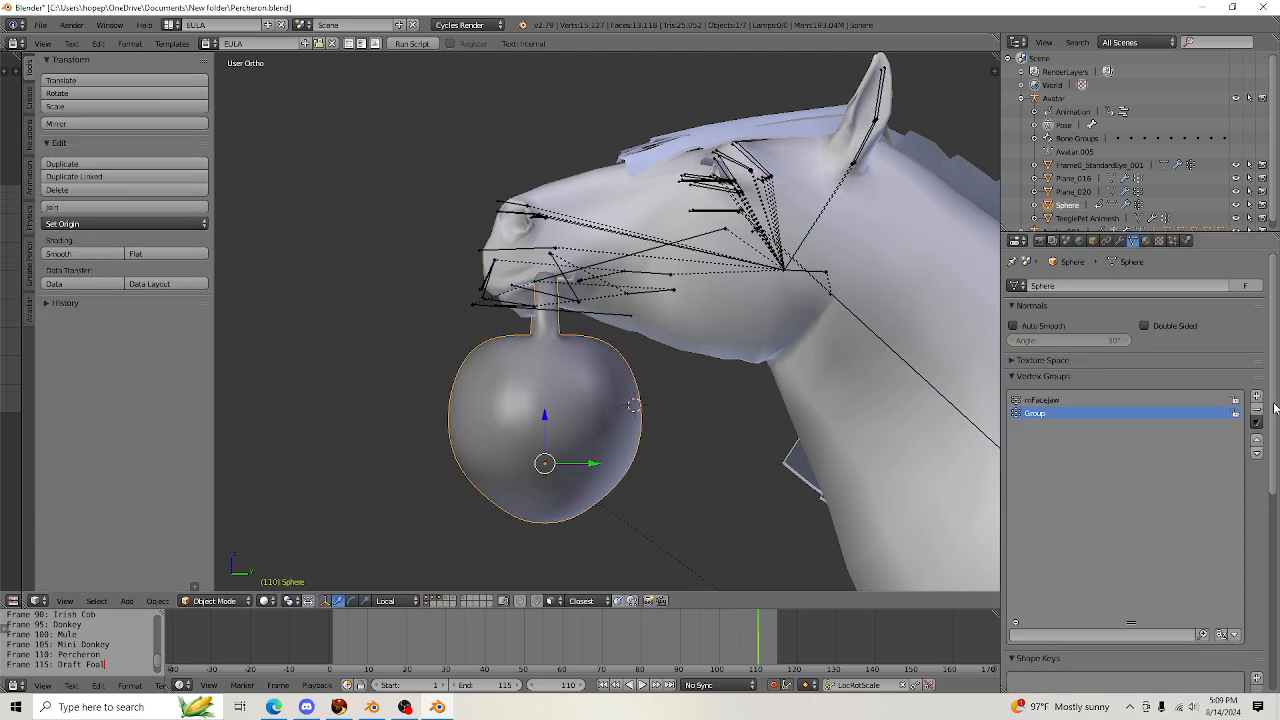
double_click(1033, 414)
text(mFaceroot)
Check the jaw bone's exact spelling and rename the ball's jaw vertex group to mFaceJaw with a capital J
right_click(704, 242)
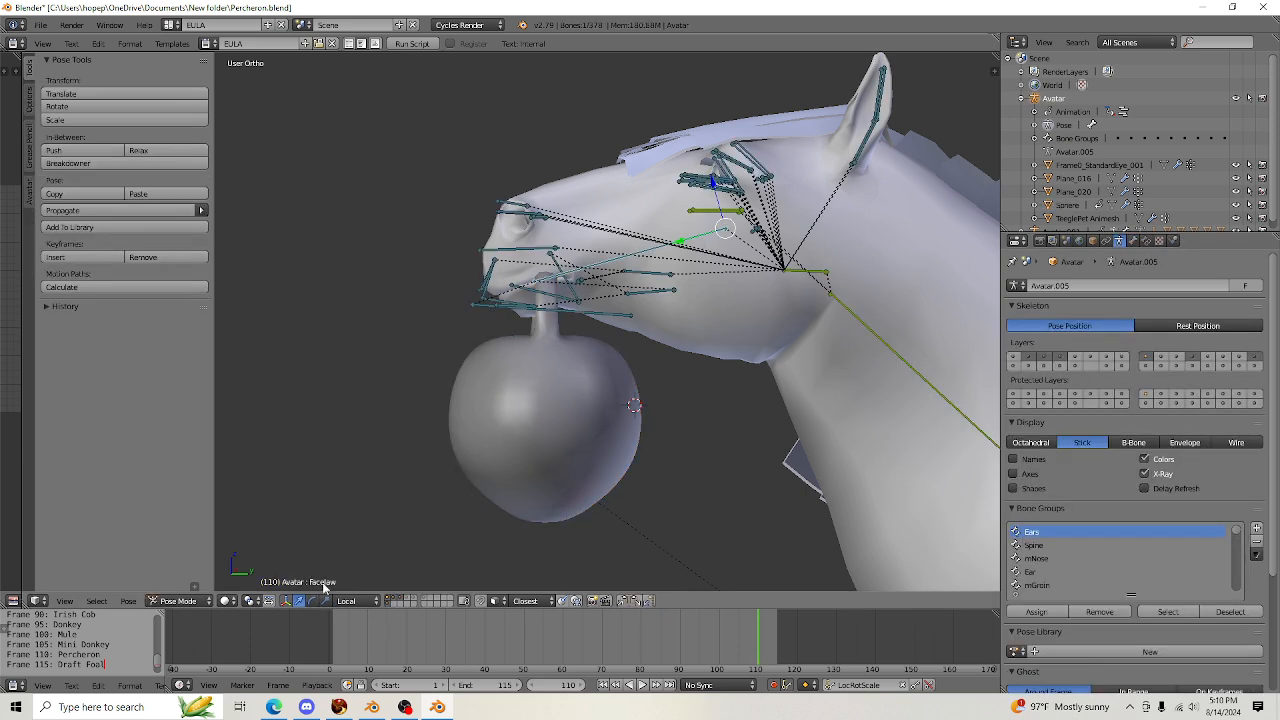
right_click(550, 395)
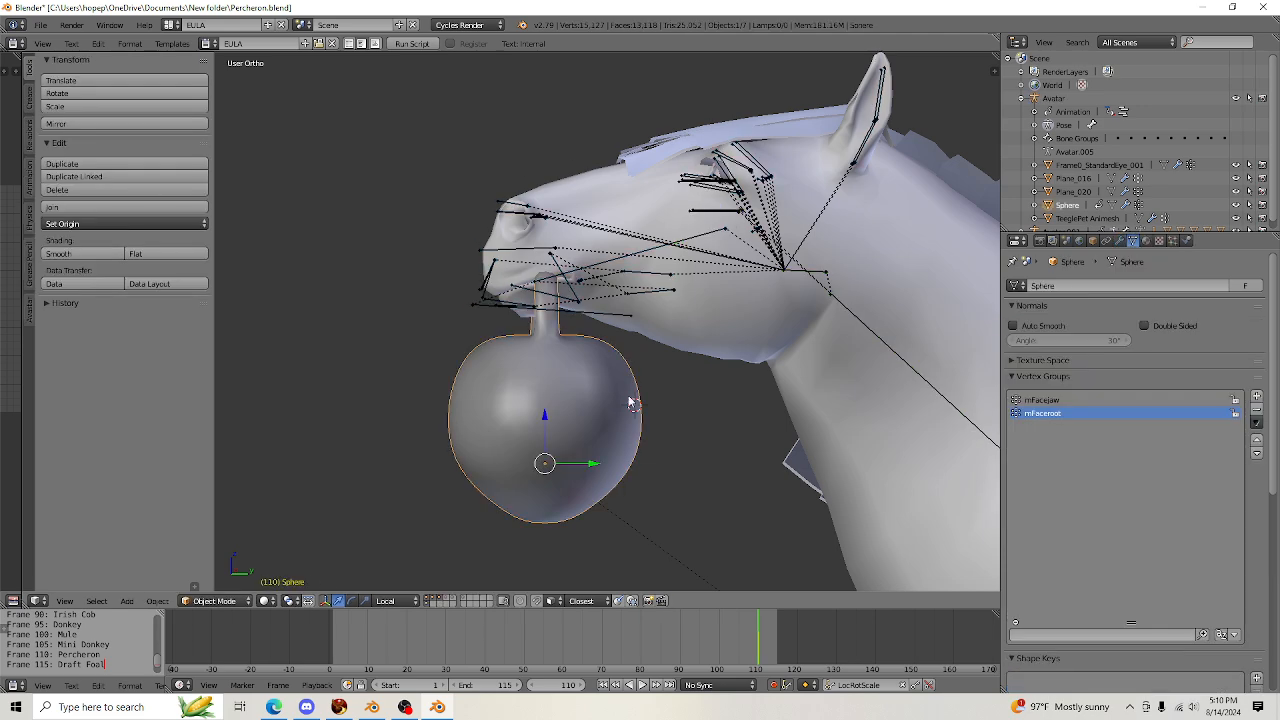
right_click(1048, 405)
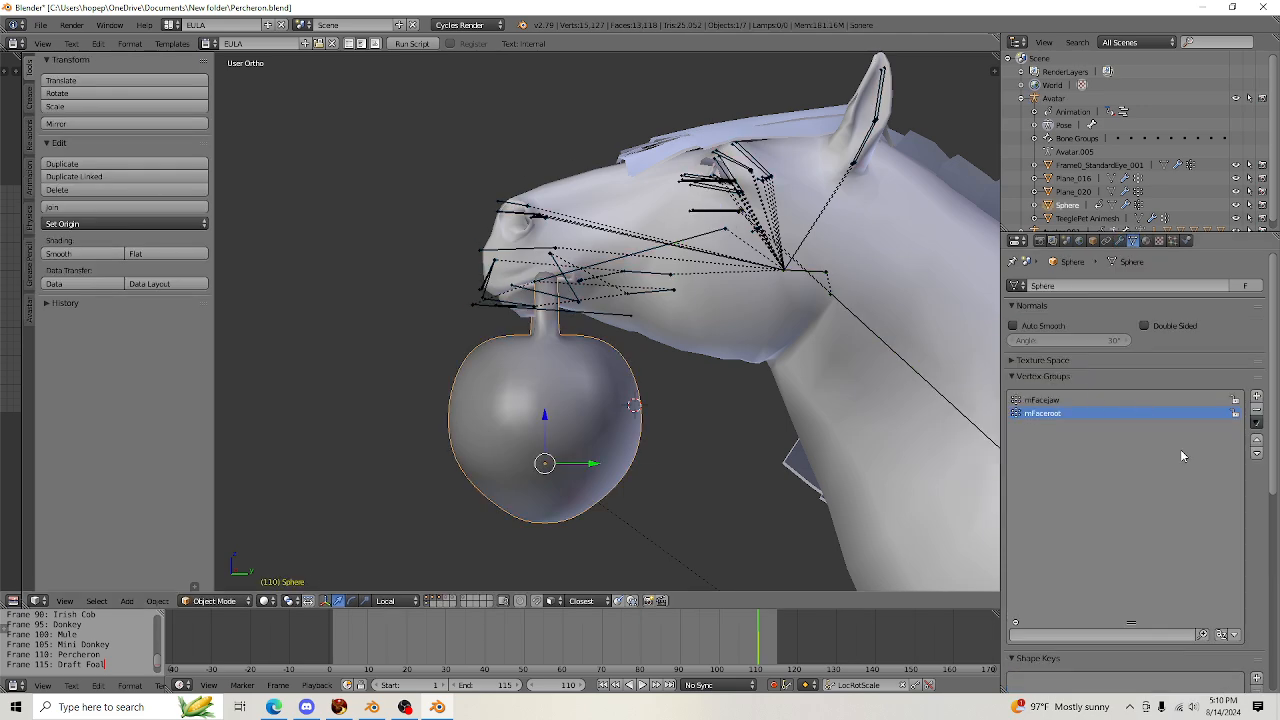
right_click(1077, 400)
key(Escape)
double_click(1077, 398)
click(1050, 399)
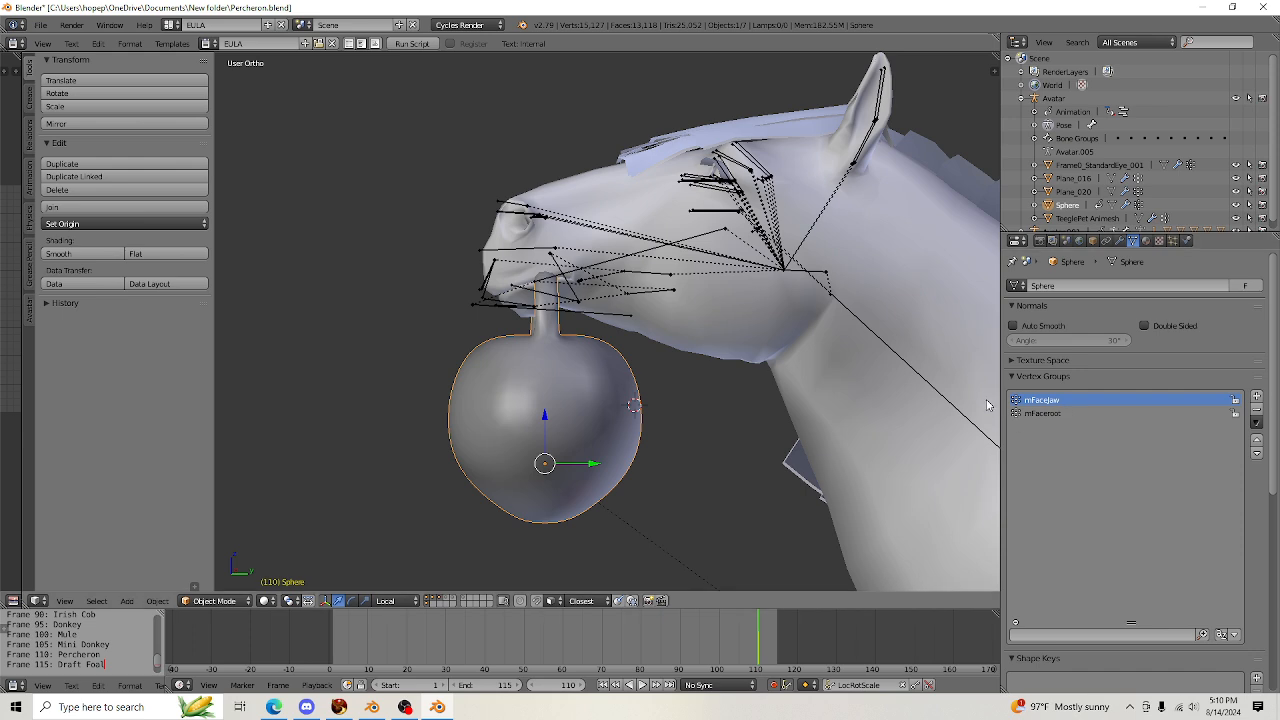
Rotate the FaceJaw bone far open to test the ball with the corrected group name, and undo the rotation
right_click(707, 237)
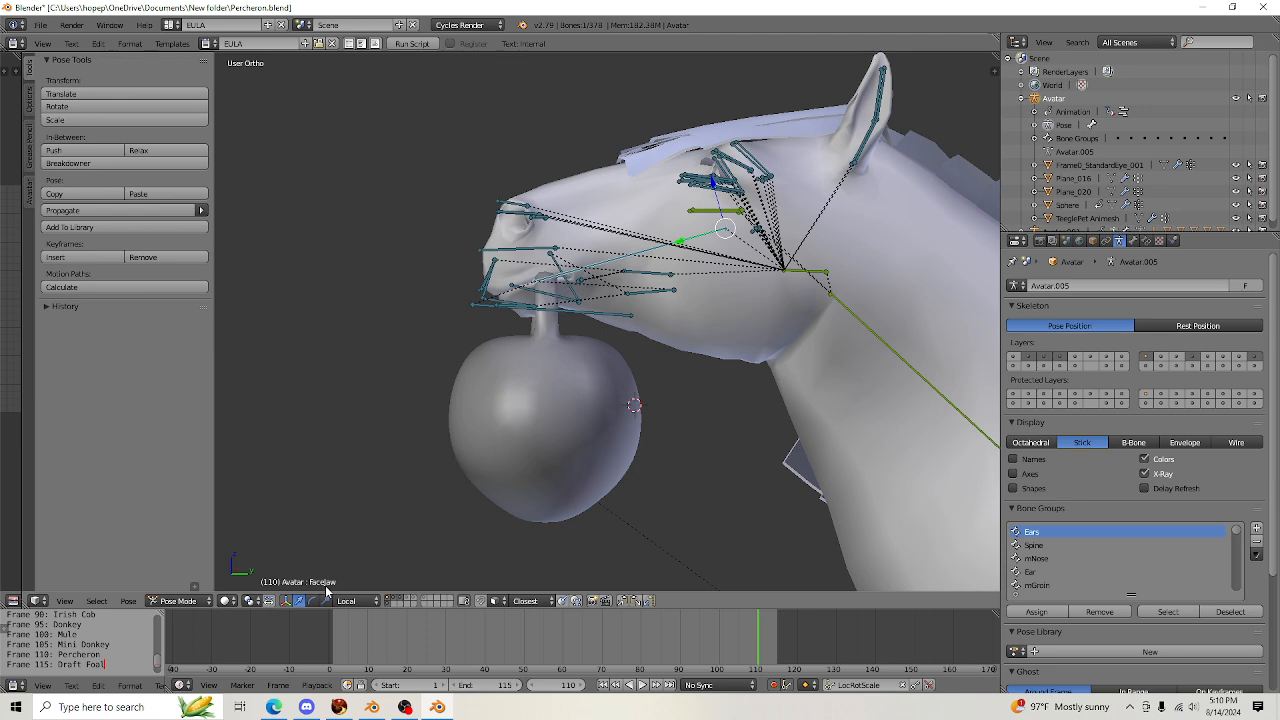
key(r)
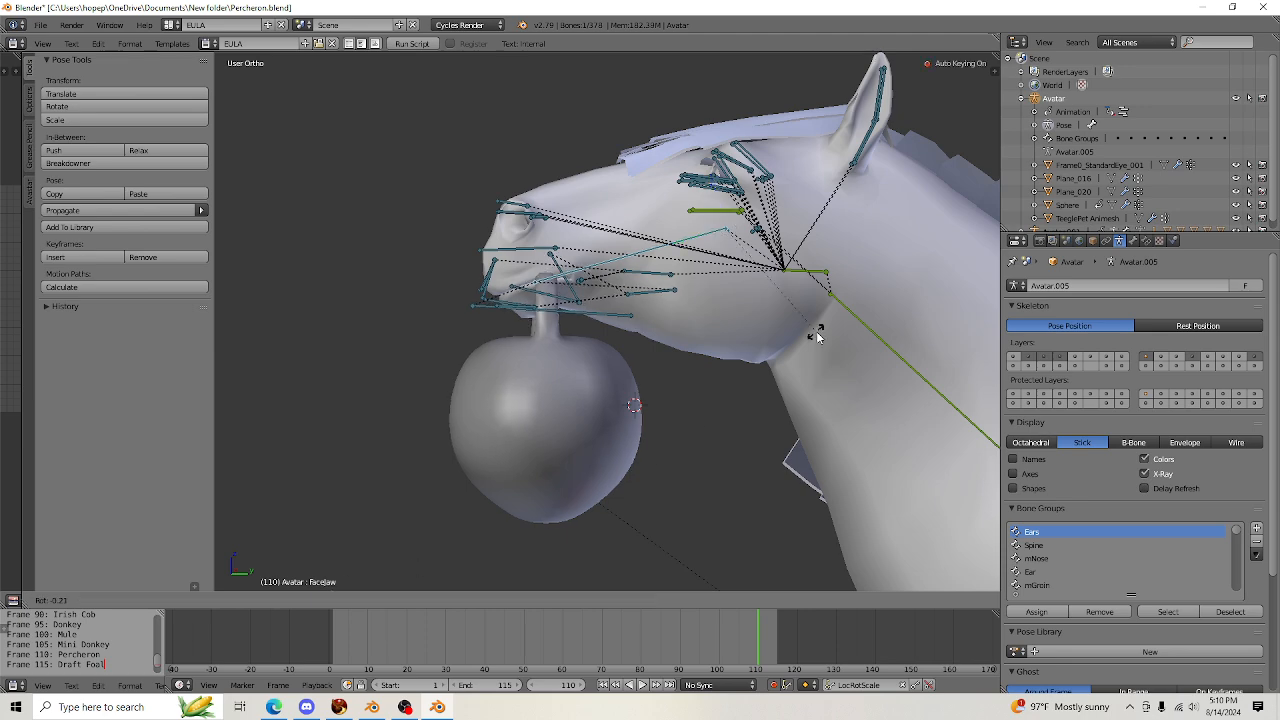
click(539, 447)
mouse_move(539, 447)
middle_down()
mouse_move(811, 446)
mouse_move(558, 448)
middle_up()
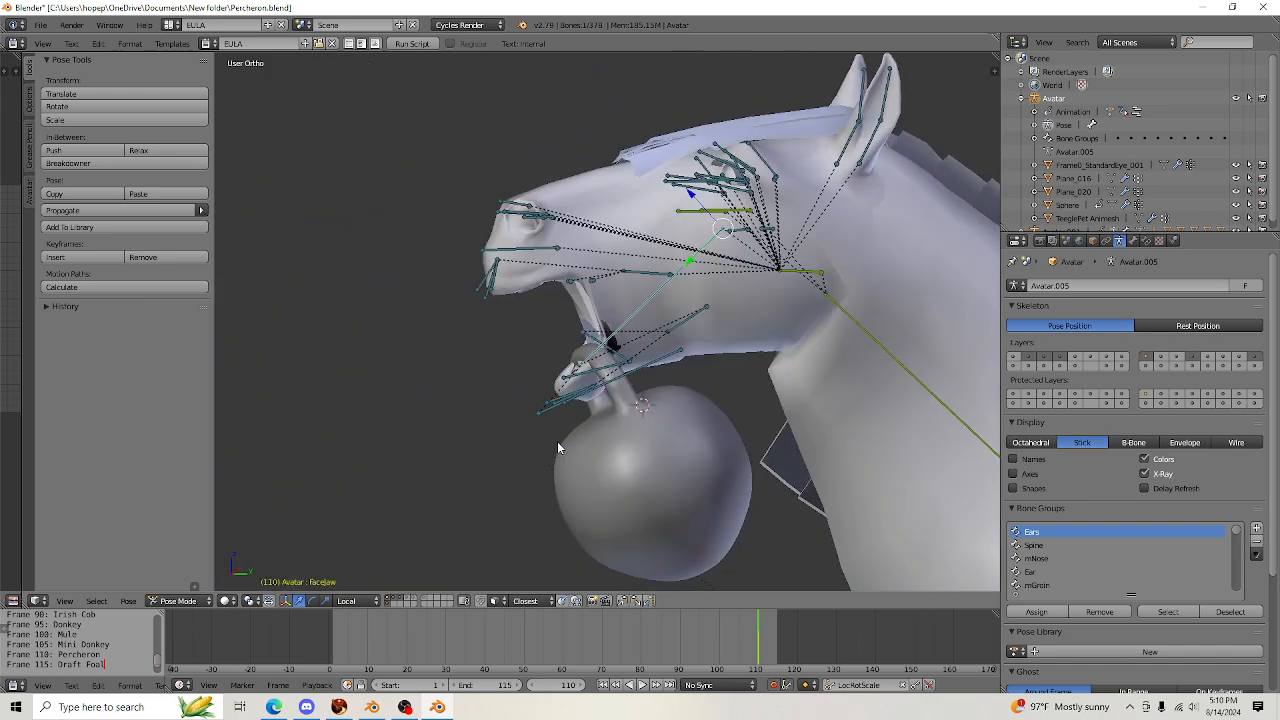
key(ctrl+z)
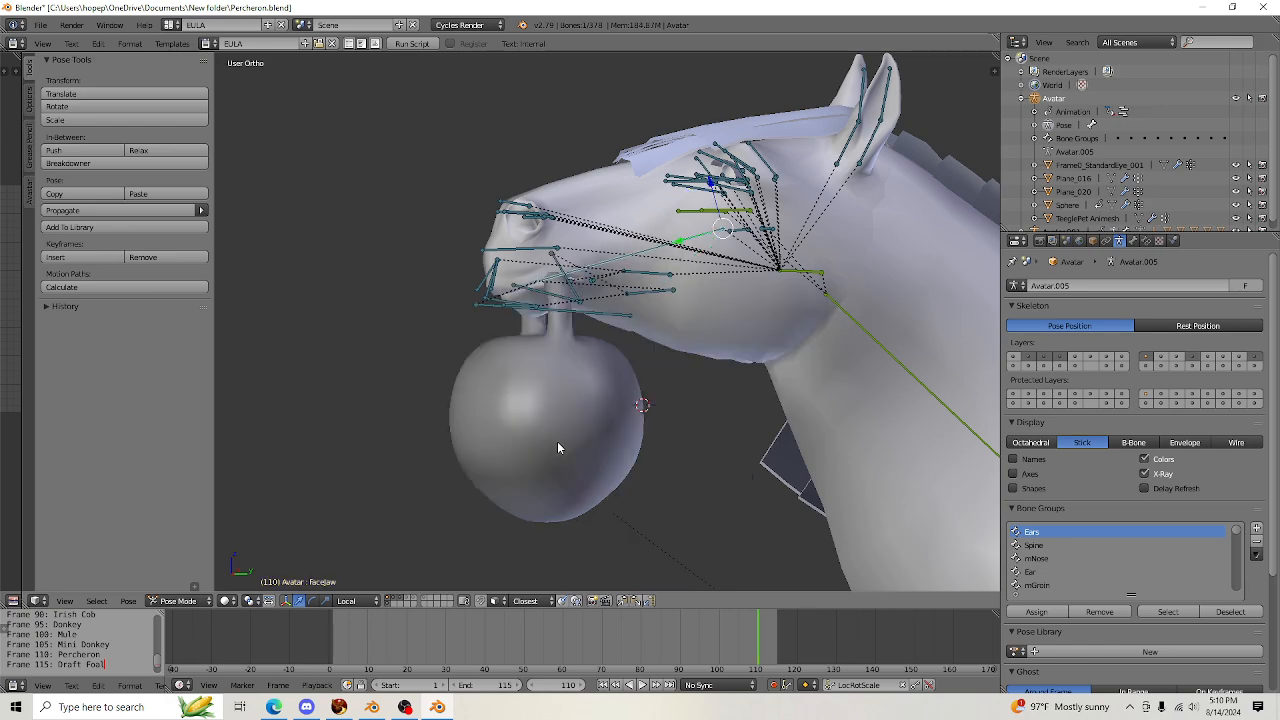
Remove the mFaceroot vertex group from the jolly ball
scroll(607, 474, up, 1)
middle_drag(673, 450, 760, 480)
right_click(710, 447)
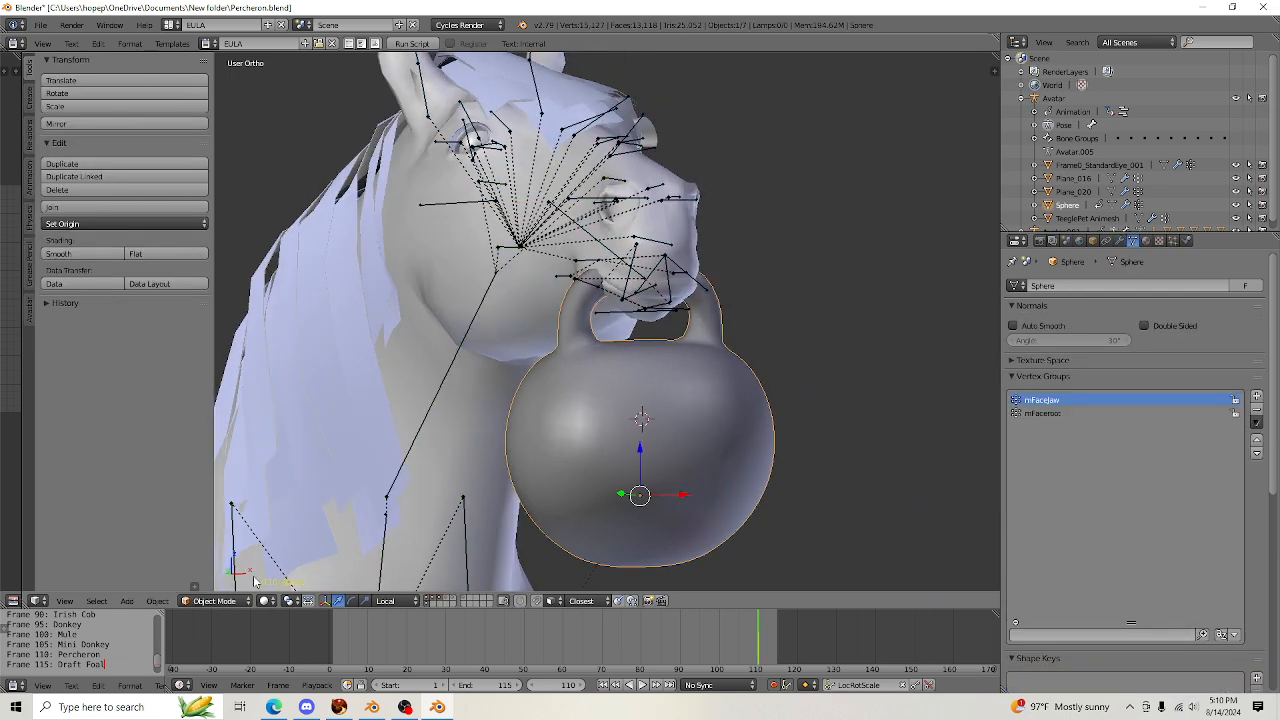
scroll(866, 389, down, 3)
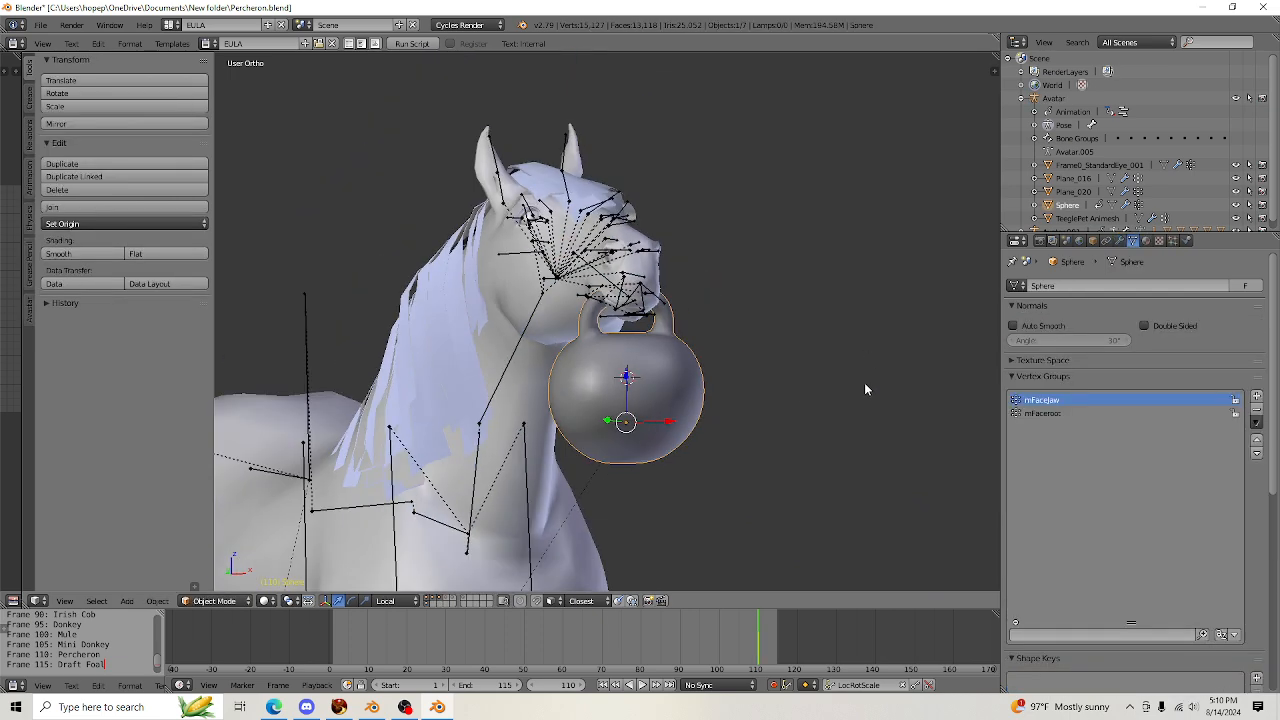
click(1084, 413)
click(1257, 408)
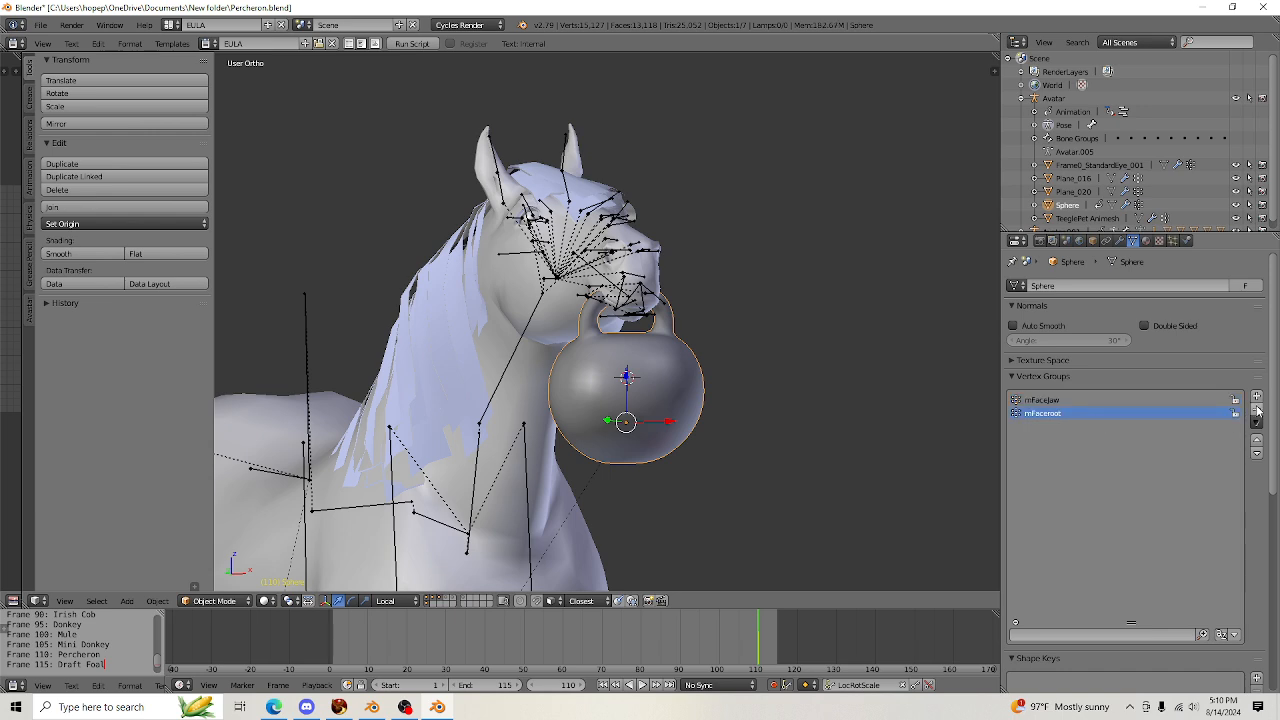
Scale the jolly ball up slightly and lower it along its Z axis beneath the horse's mouth
key(s)
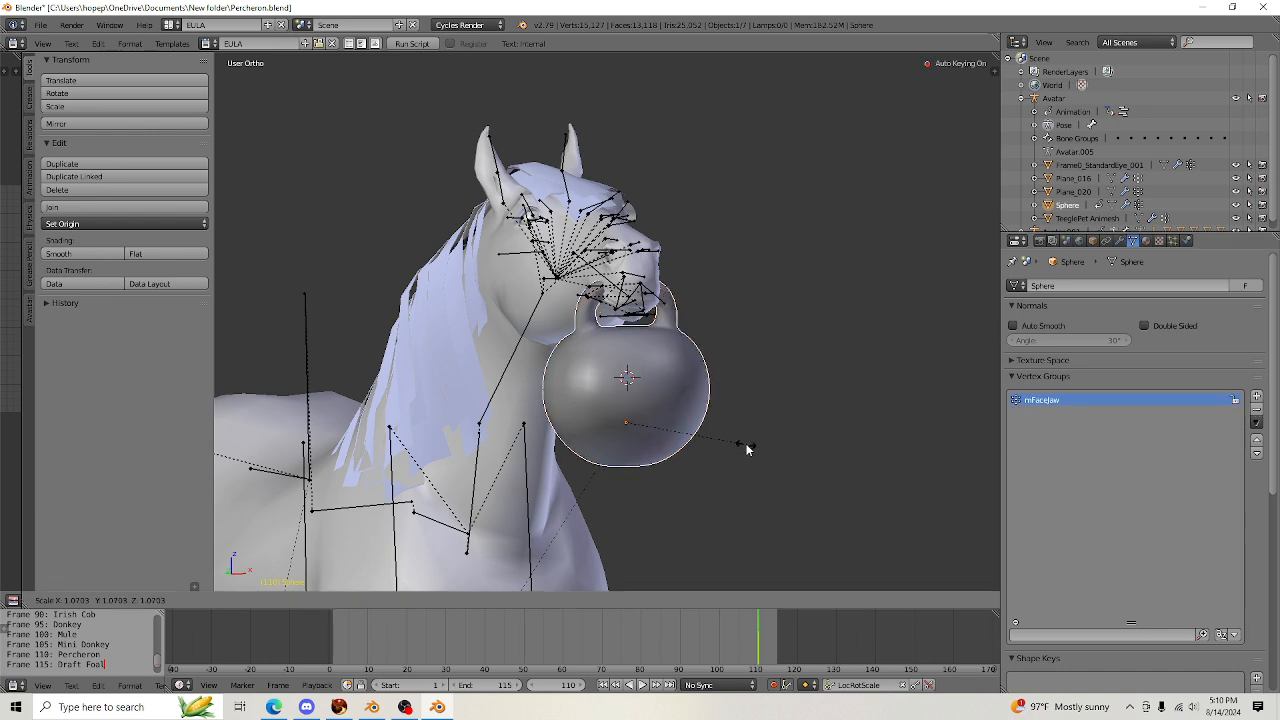
click(760, 452)
drag(624, 378, 626, 401)
scroll(744, 414, up, 2)
middle_drag(749, 418, 686, 468)
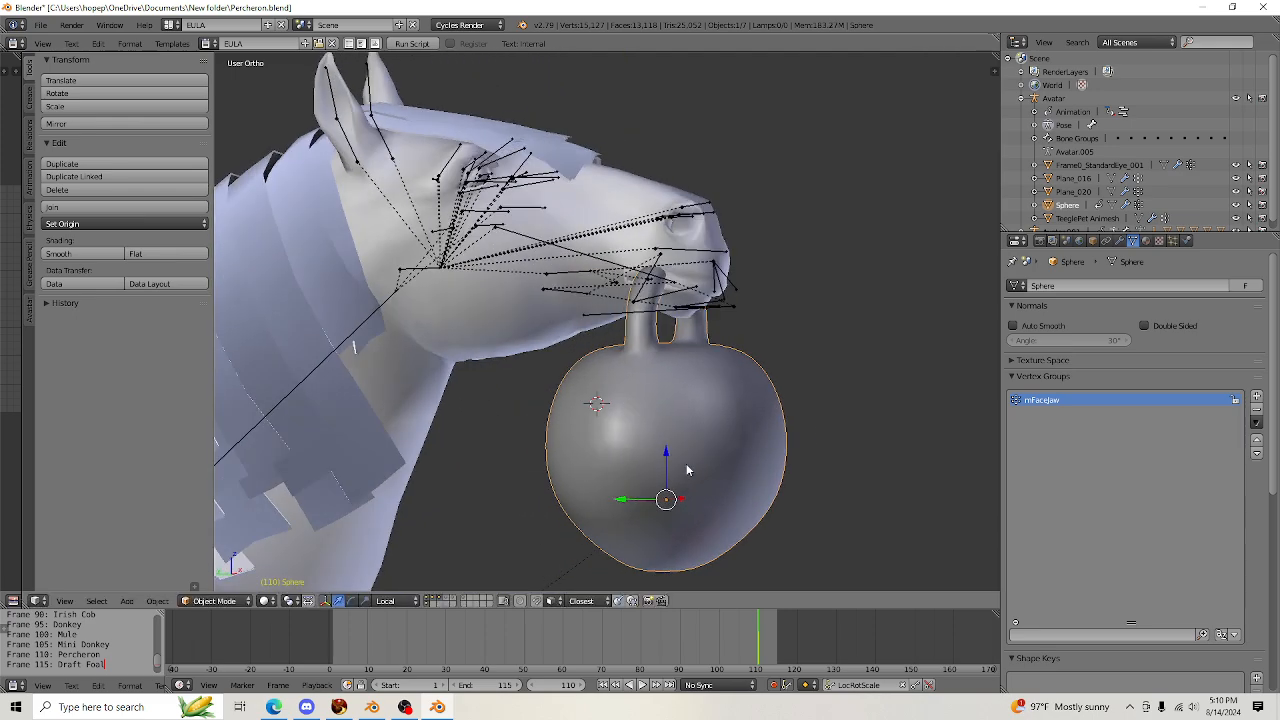
Nudge the jolly ball slightly down along its Z axis and inspect its mesh against the mouth in Edit Mode
drag(665, 452, 663, 456)
middle_drag(808, 444, 411, 562)
click(208, 600)
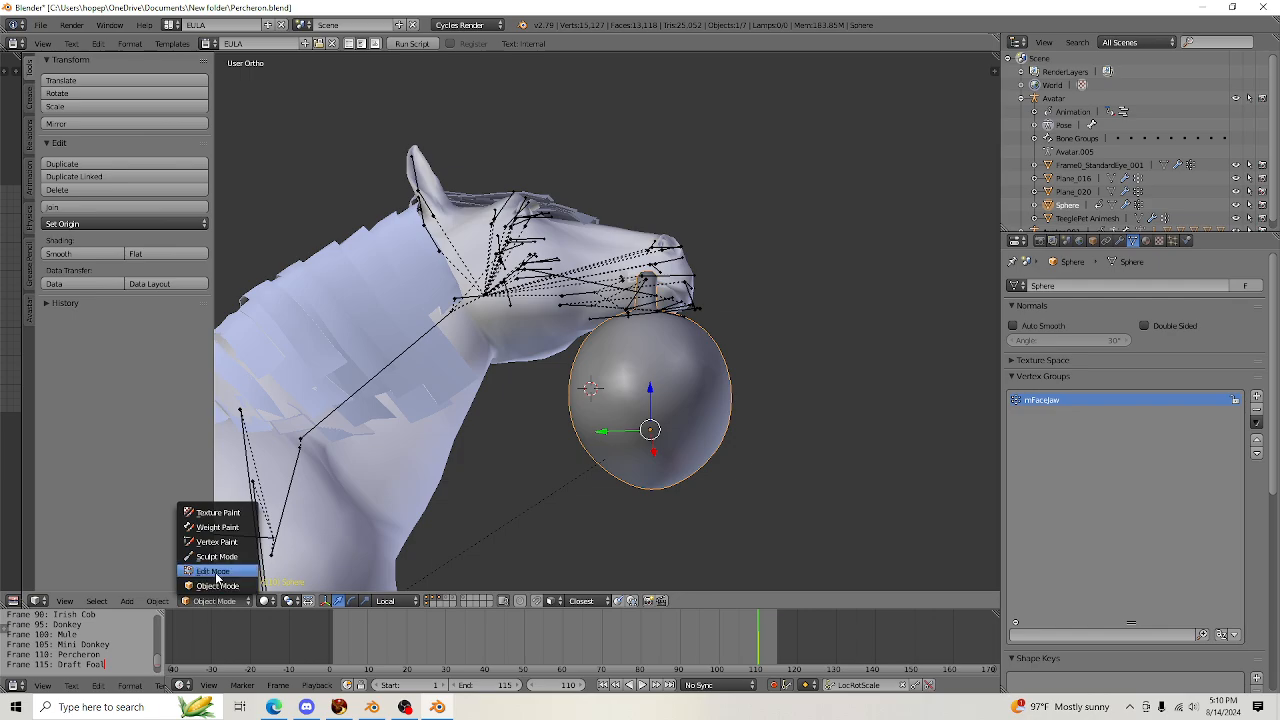
click(214, 580)
shift+middle_drag(783, 500, 722, 405)
scroll(791, 429, up, 4)
middle_drag(791, 429, 380, 531)
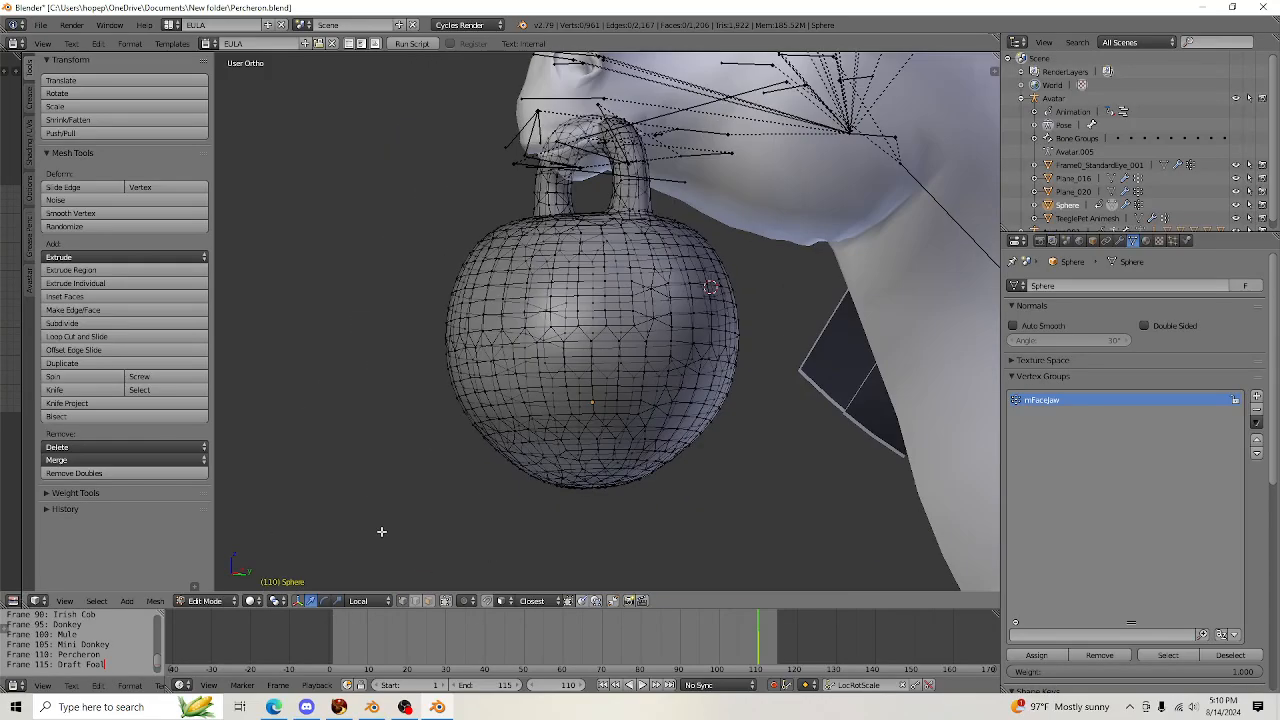
click(208, 600)
click(205, 588)
Rotate the FaceJaw bone open in Pose Mode to test the lowered ball's movement, and undo the rotation
scroll(474, 434, down, 5)
middle_drag(666, 409, 695, 440)
scroll(670, 424, down, 4)
scroll(659, 423, up, 4)
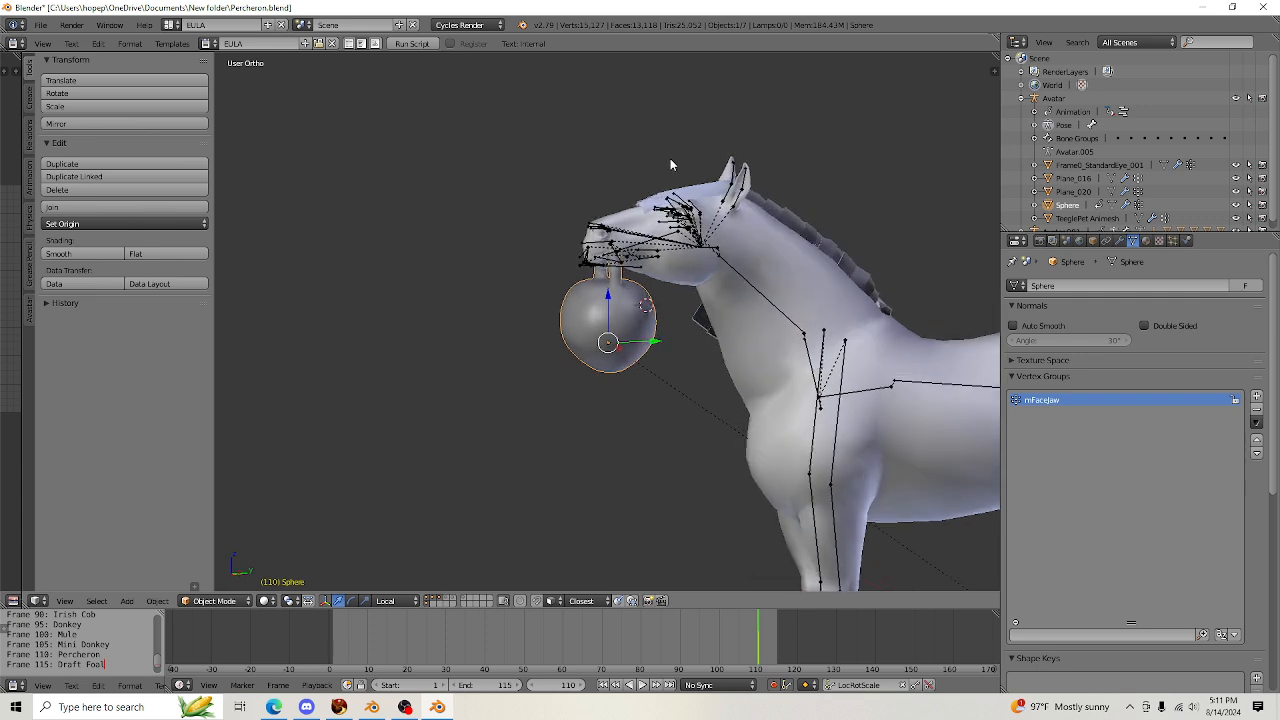
scroll(680, 200, up, 3)
right_click(685, 182)
middle_drag(757, 400, 766, 323)
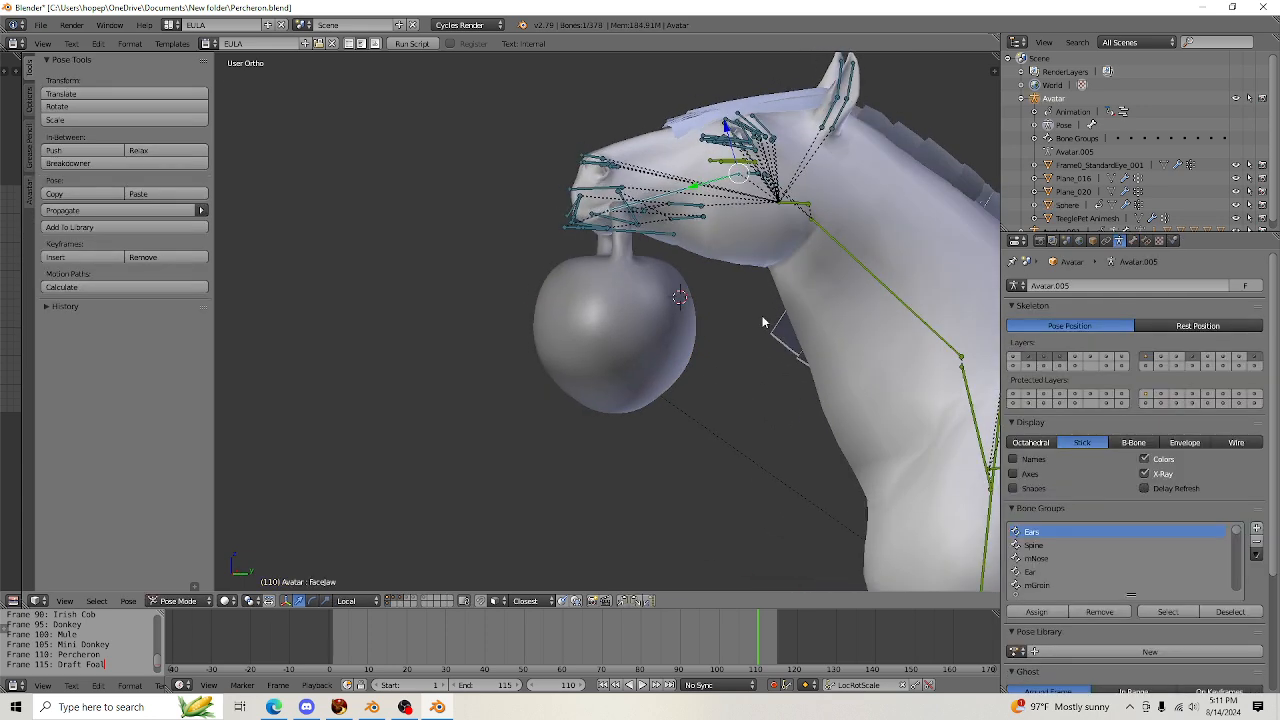
key(r)
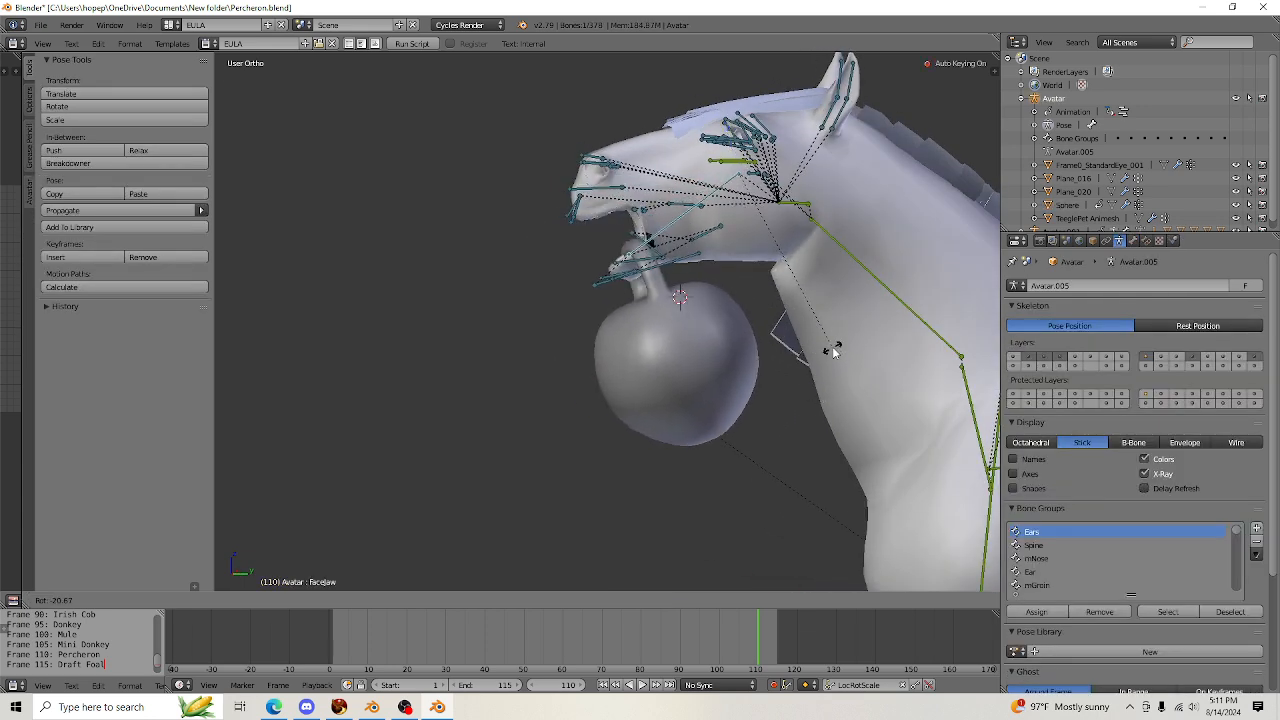
click(831, 349)
key(ctrl+z)
click(682, 454)
Check the jolly ball's Armature modifier and export the ball as an Avastar Collada file named jollyball rigged perch.dae
right_click(613, 340)
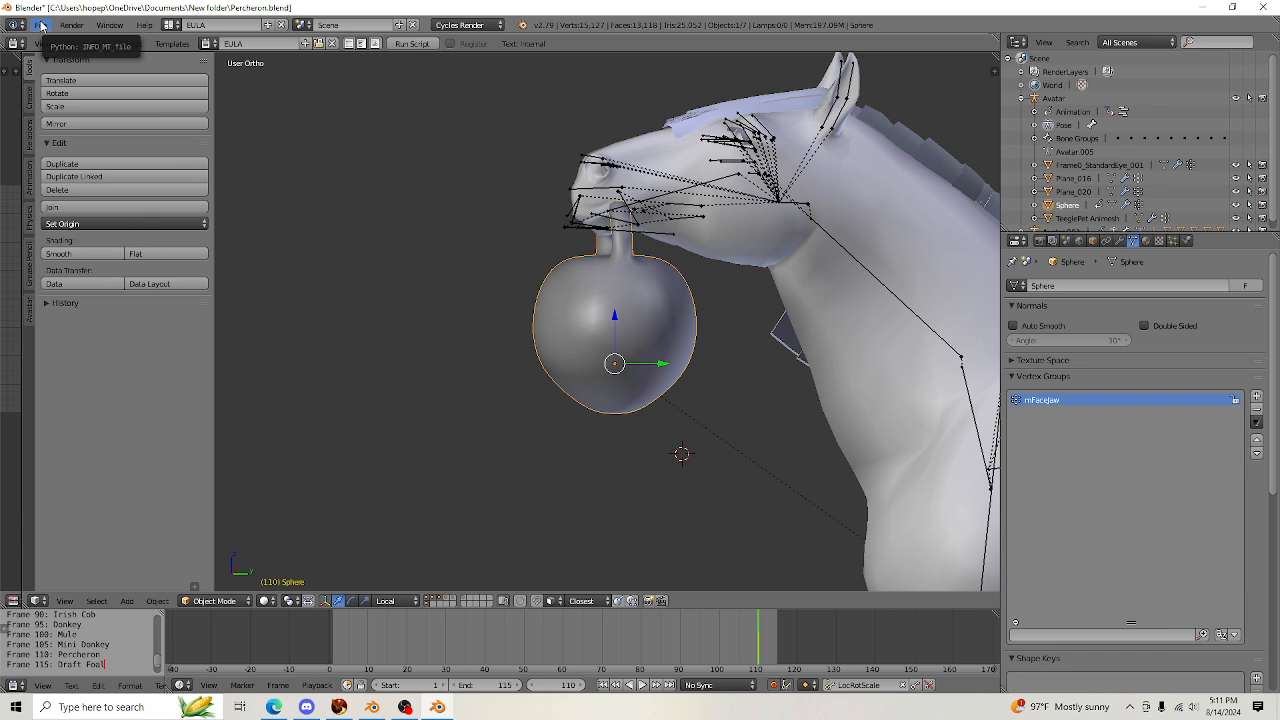
click(1119, 241)
middle_drag(310, 266, 742, 372)
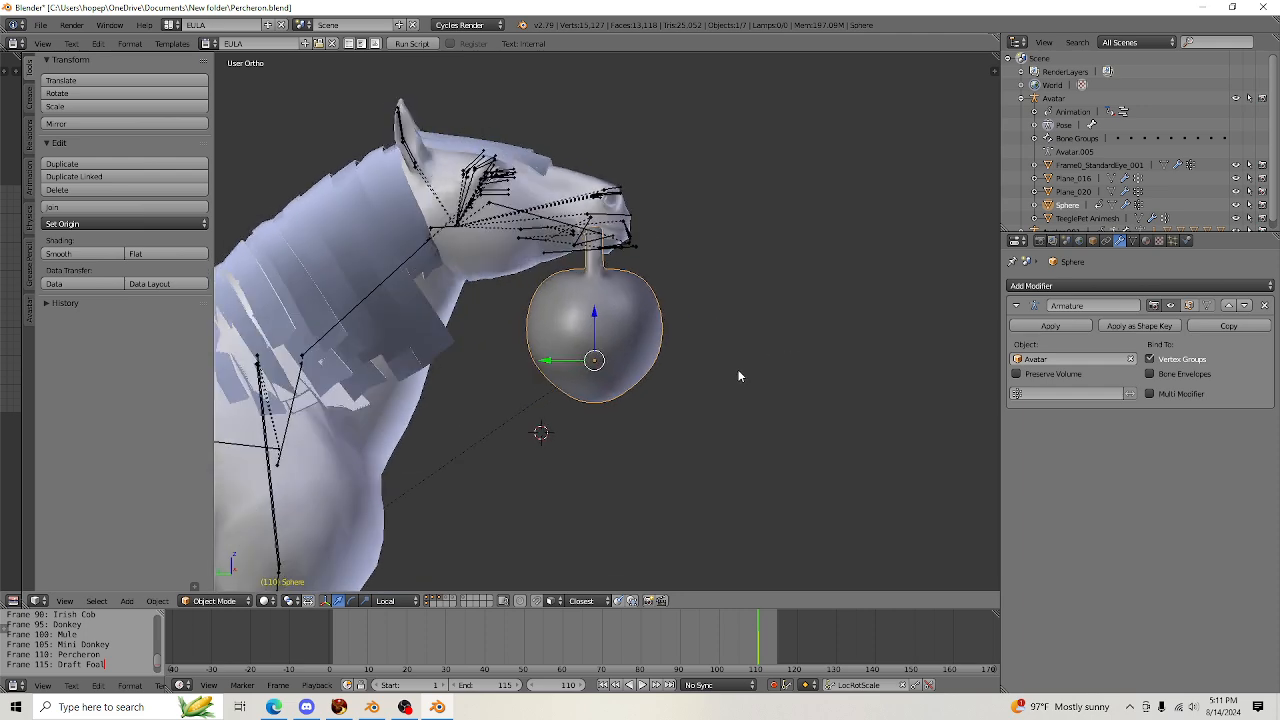
click(42, 25)
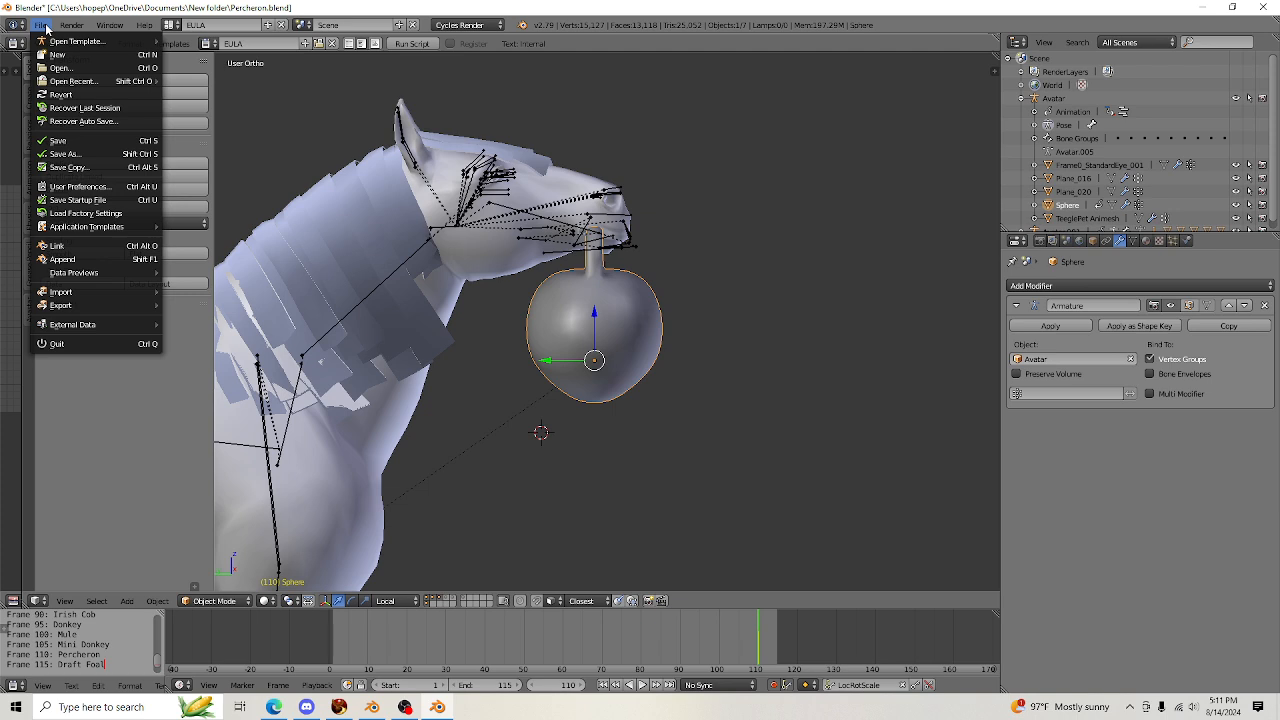
mouse_move(88, 306)
click(208, 306)
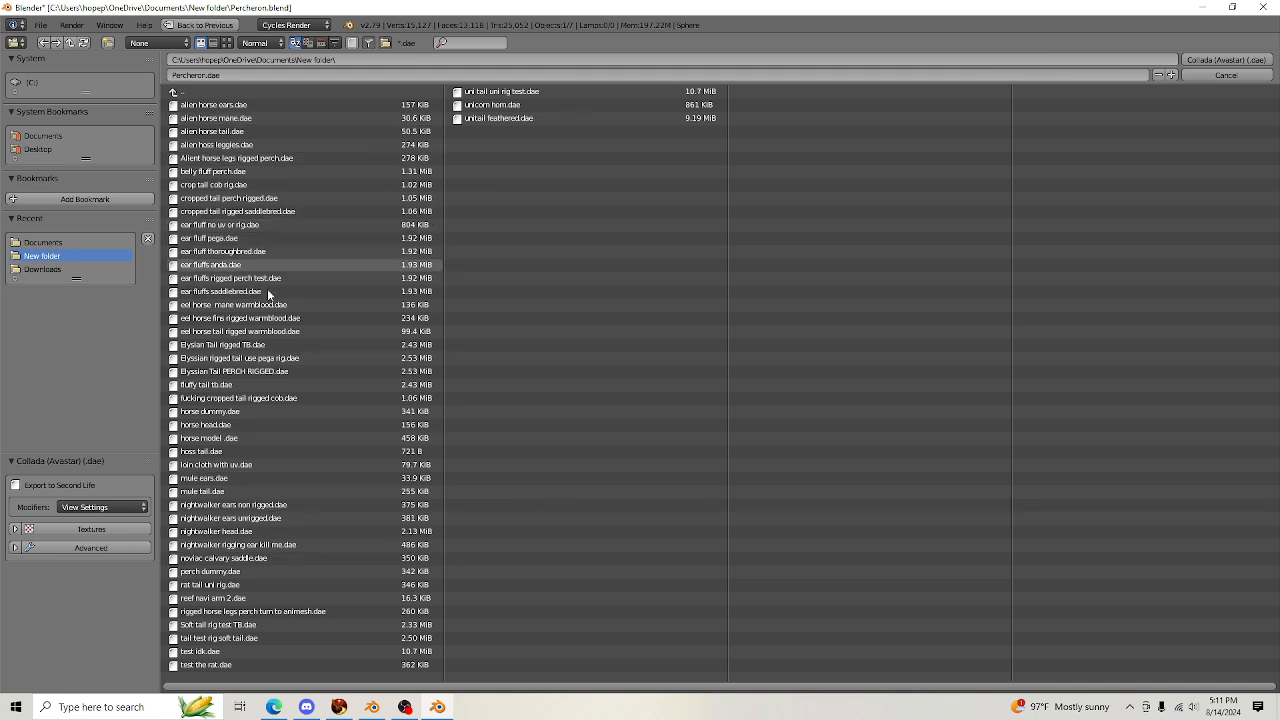
click(253, 75)
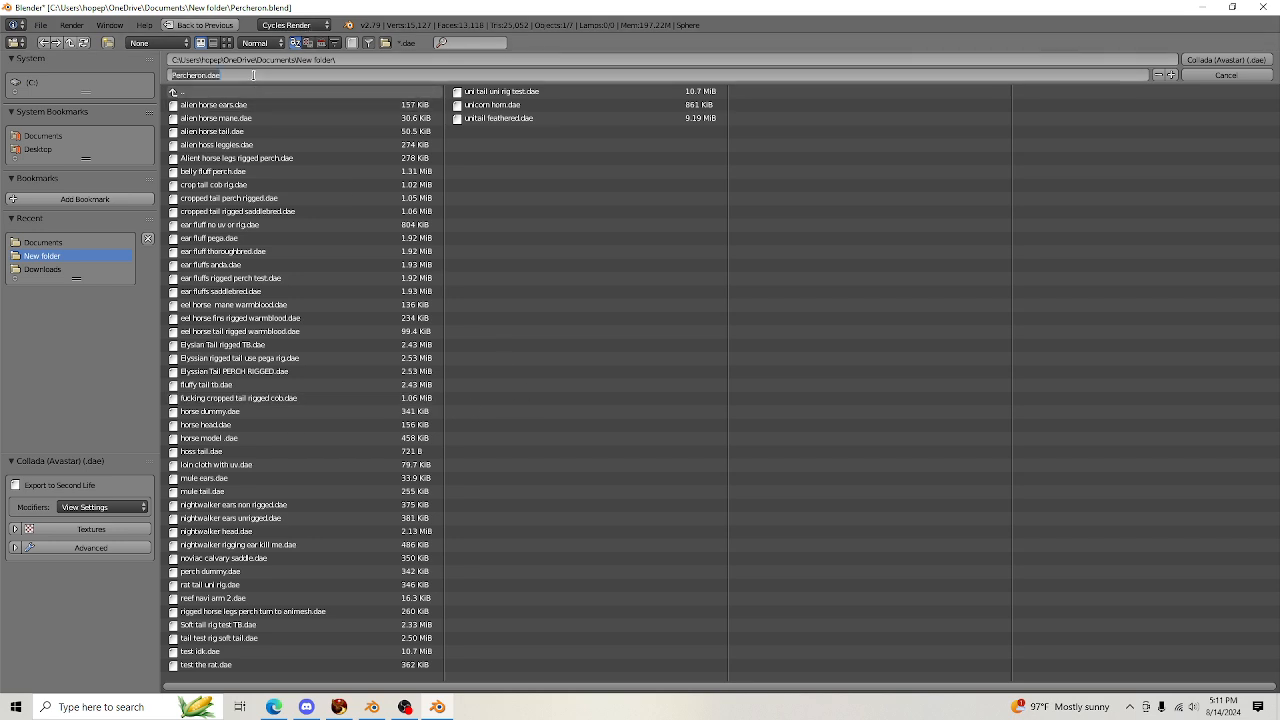
key(BackSpace)
key(Return)
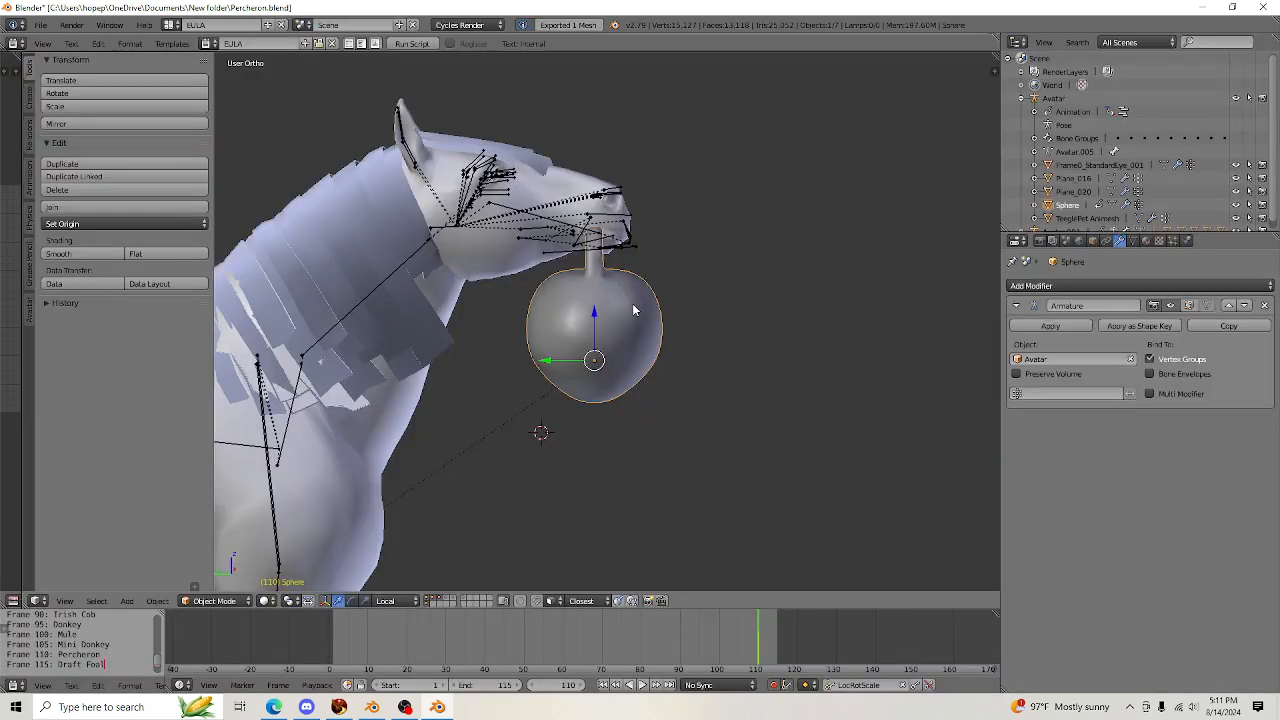
Switch to the Firestorm viewer, end the horse avatar's sit animation and turn it to walk a short way forward
click(370, 706)
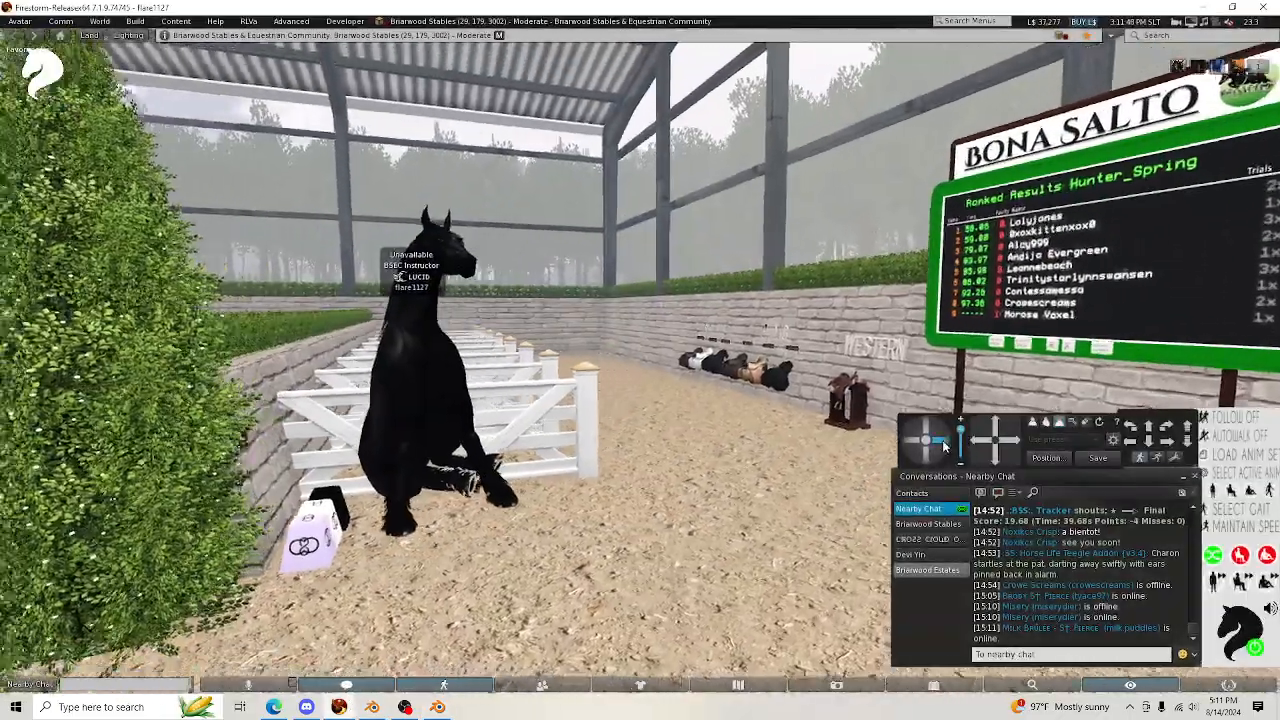
click(943, 446)
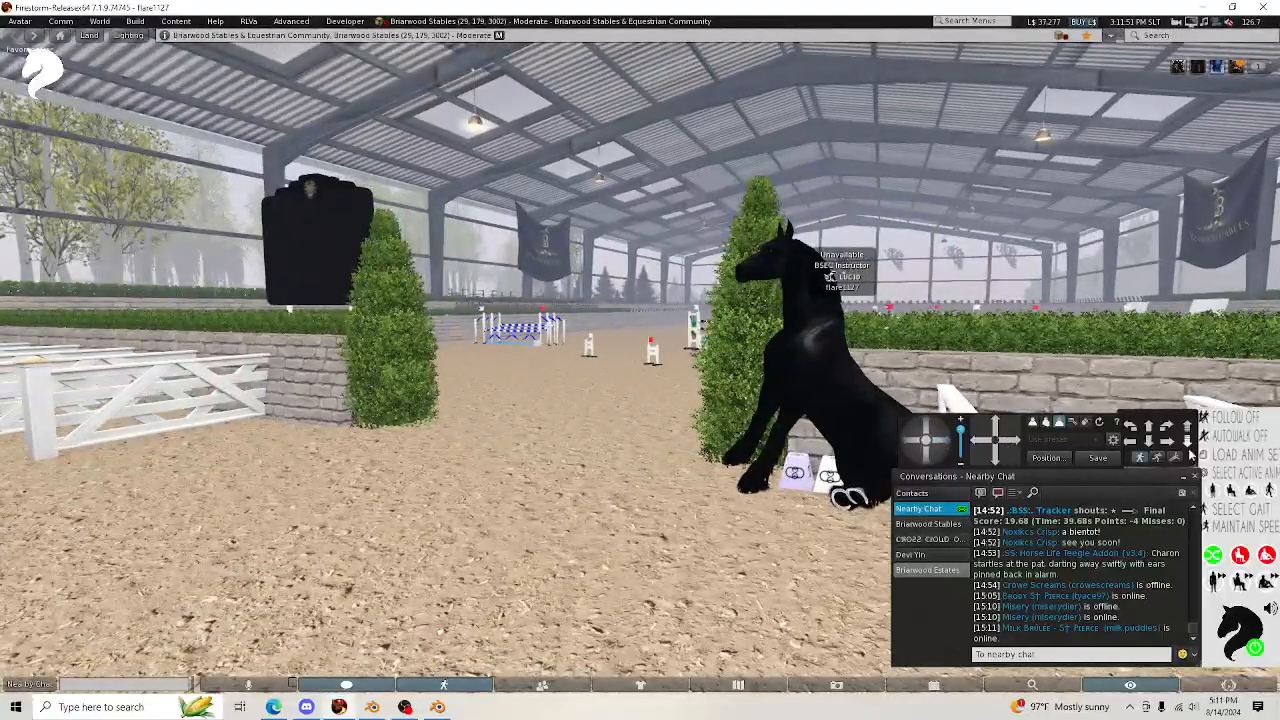
scroll(460, 184, up, 2)
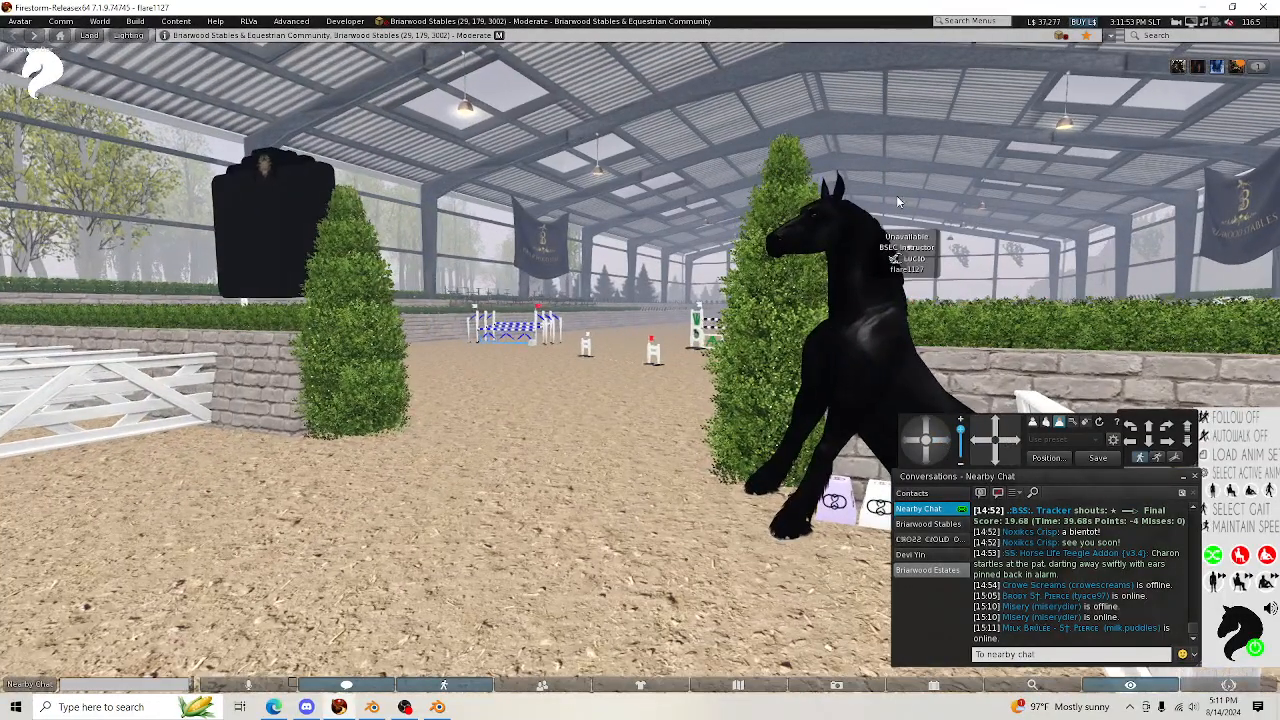
click(38, 86)
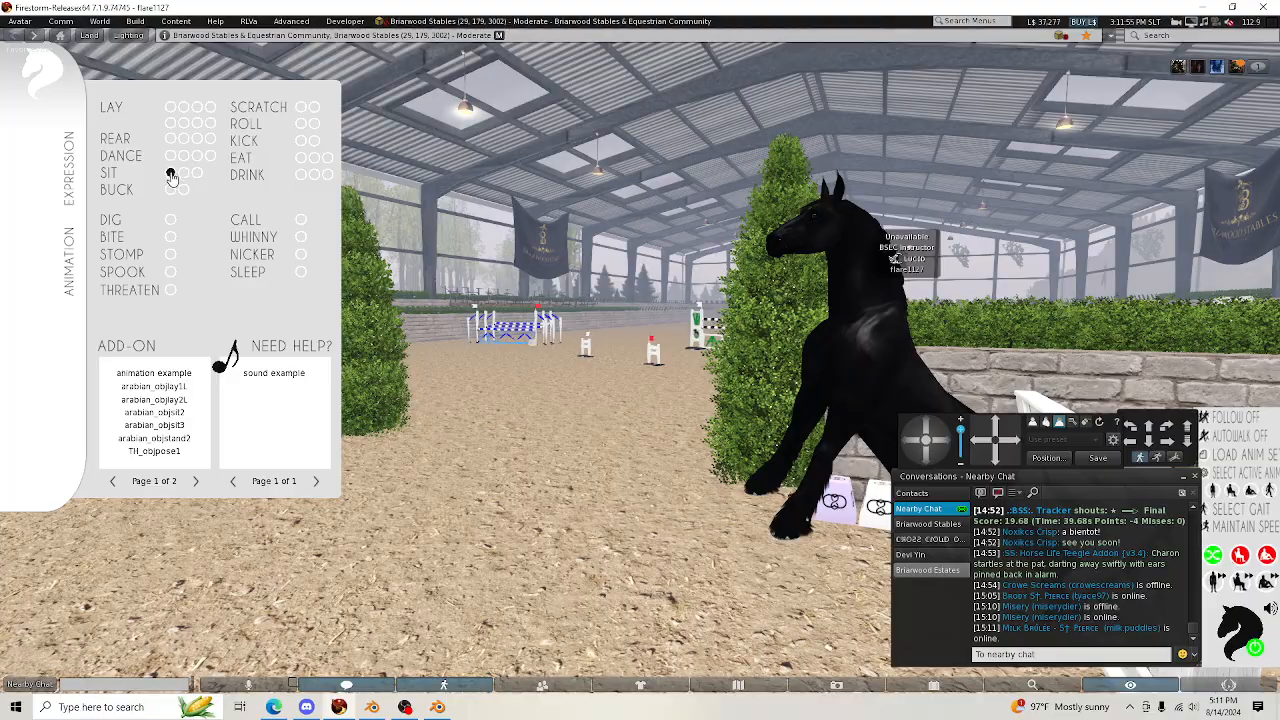
click(44, 84)
key(Left)
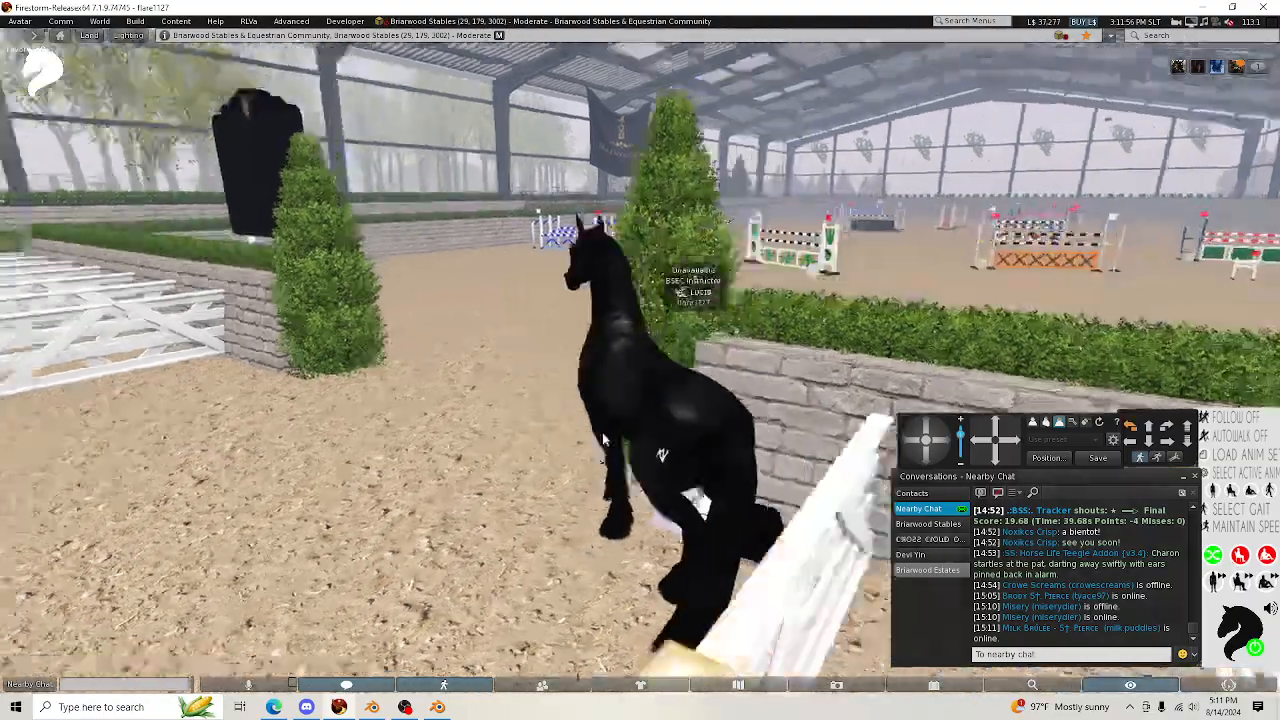
key(Up)
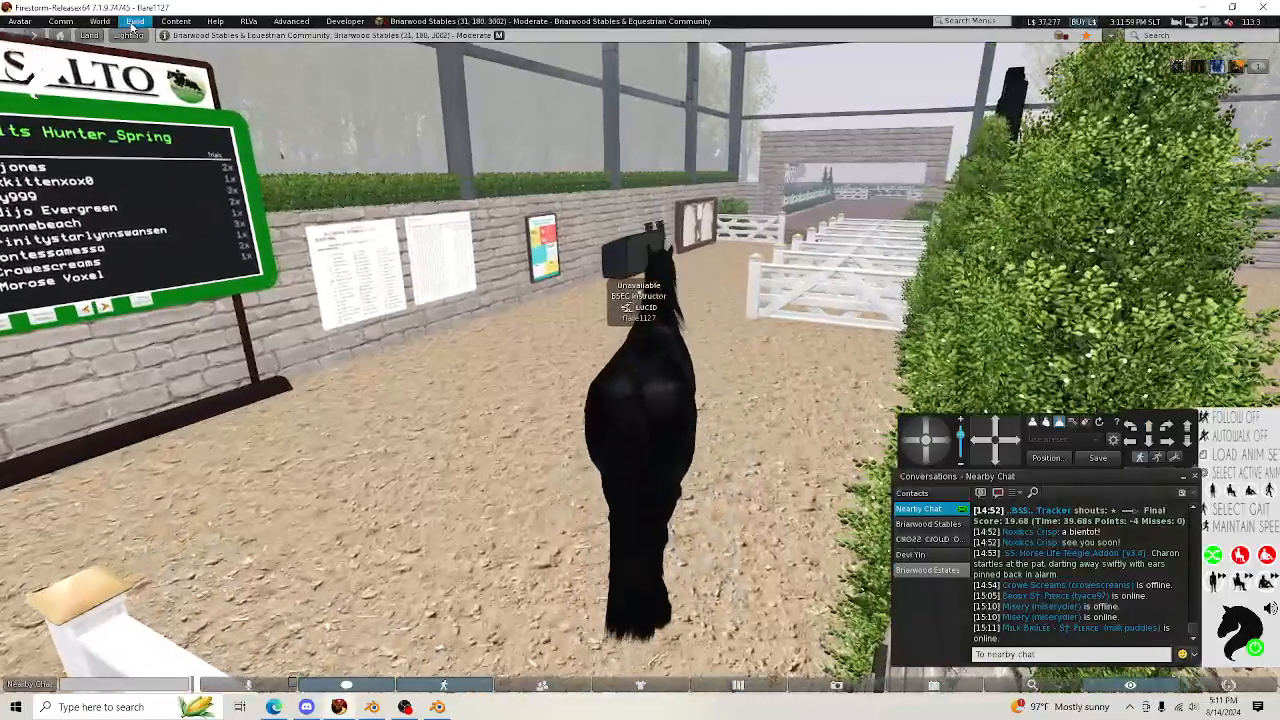
Load jollyball rigged perch.dae into the mesh model uploader
click(133, 21)
mouse_move(185, 190)
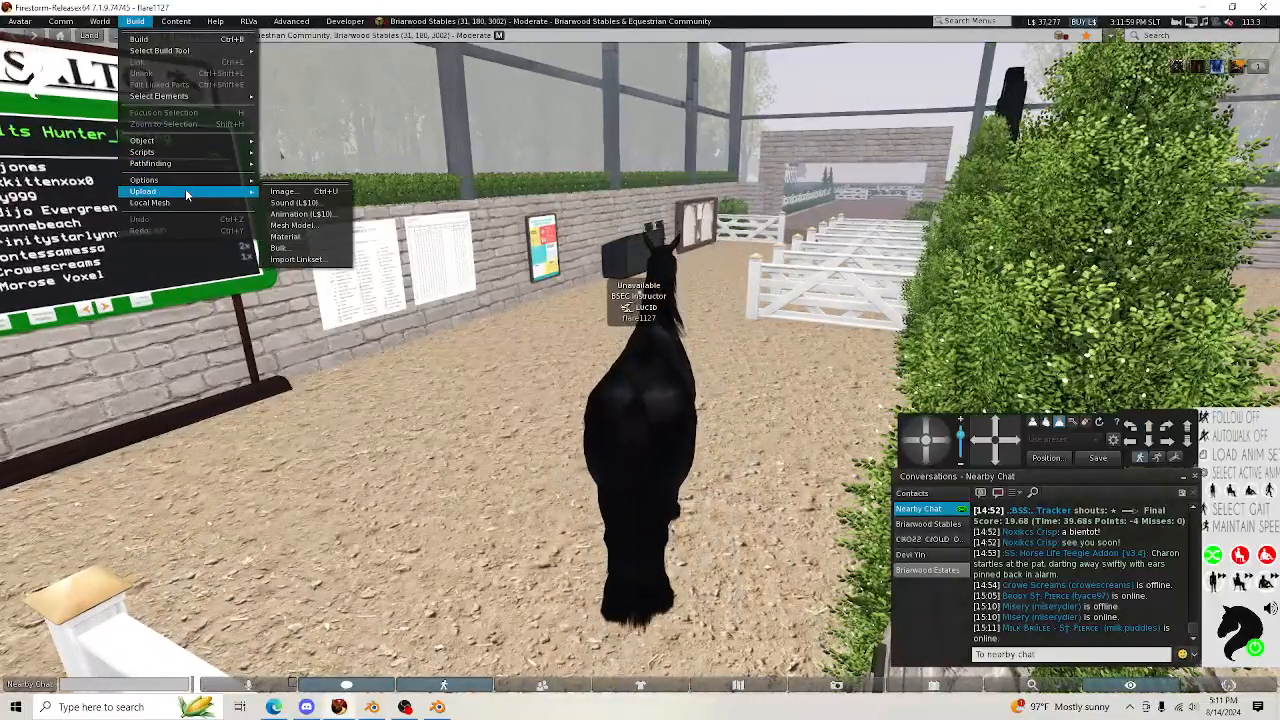
click(323, 226)
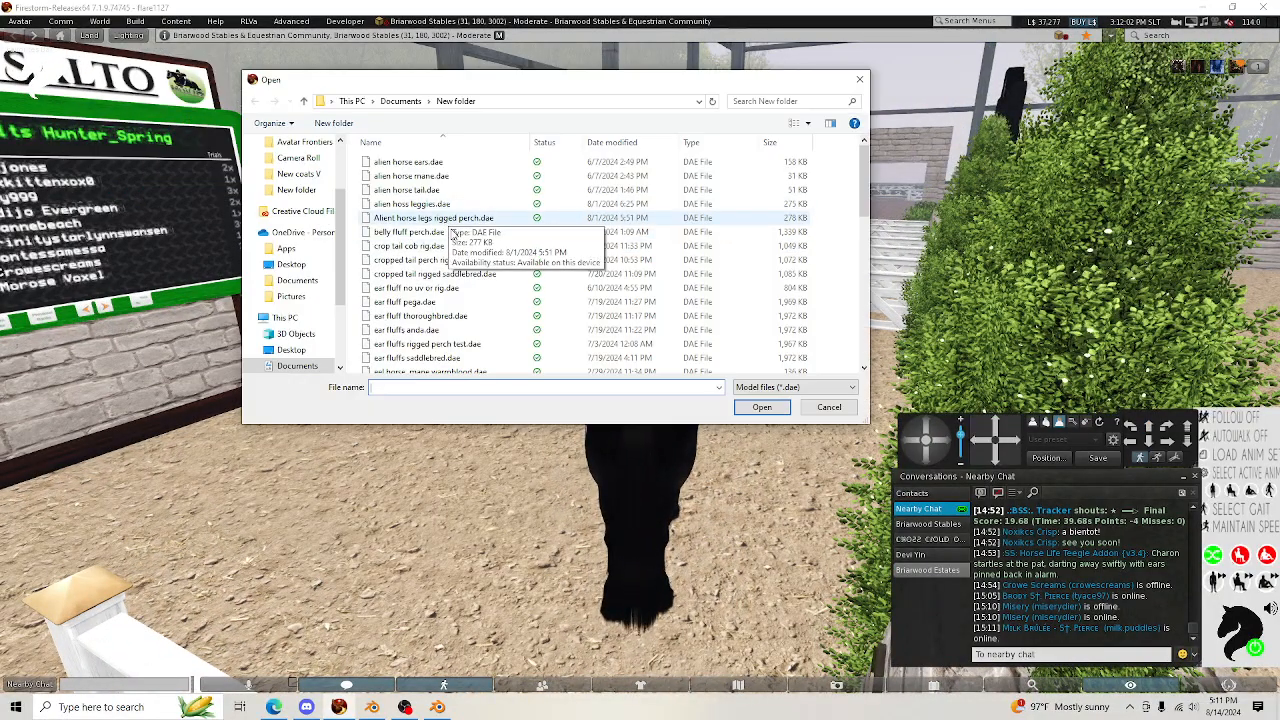
text(jo)
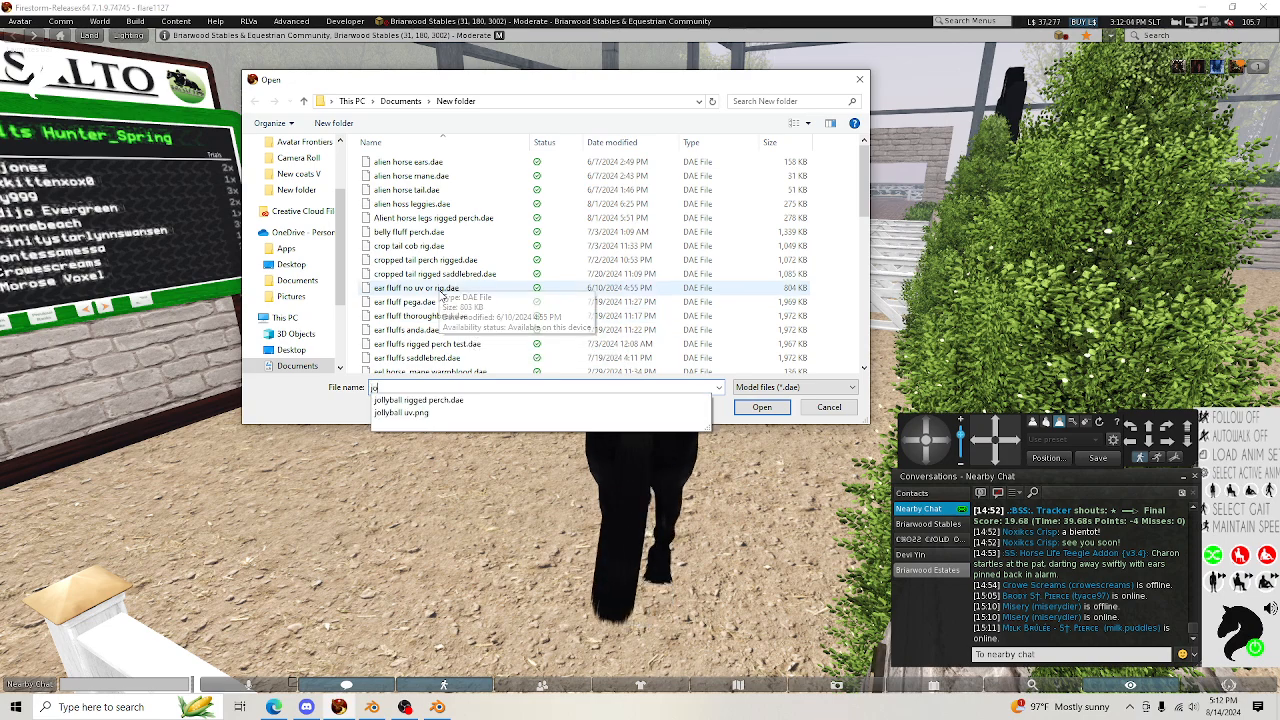
click(449, 401)
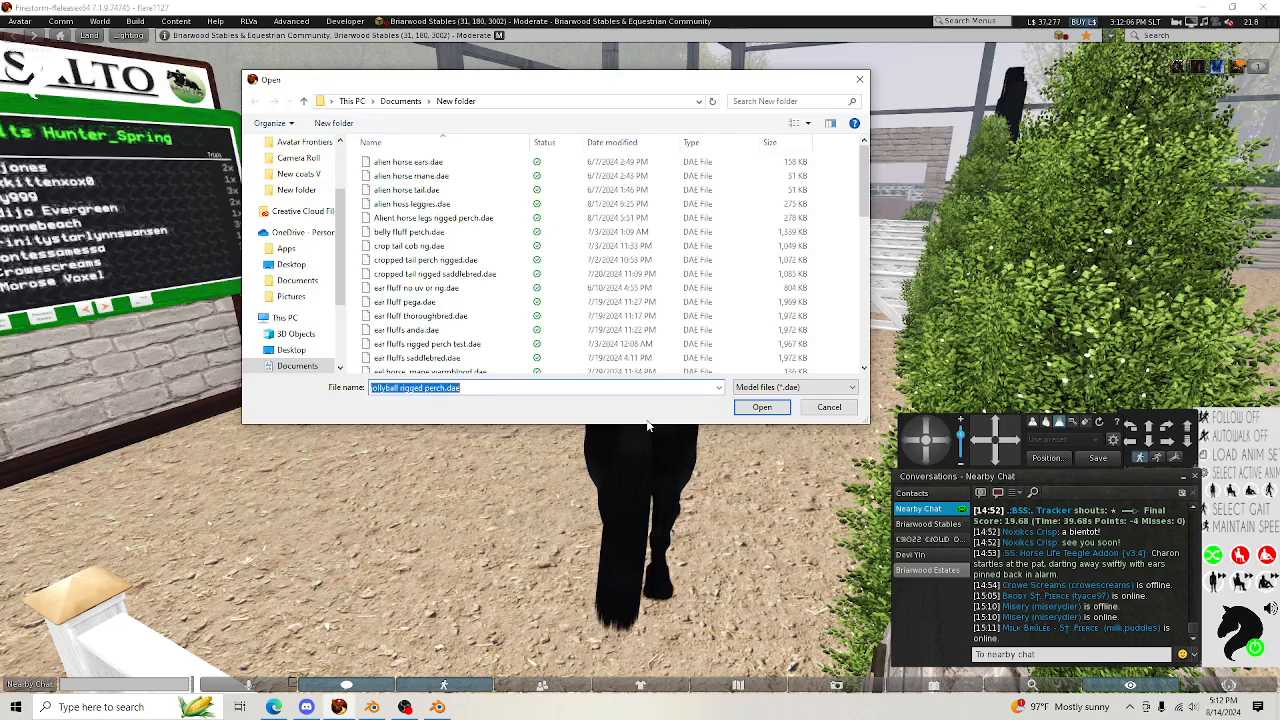
click(762, 407)
scroll(551, 170, up, 3)
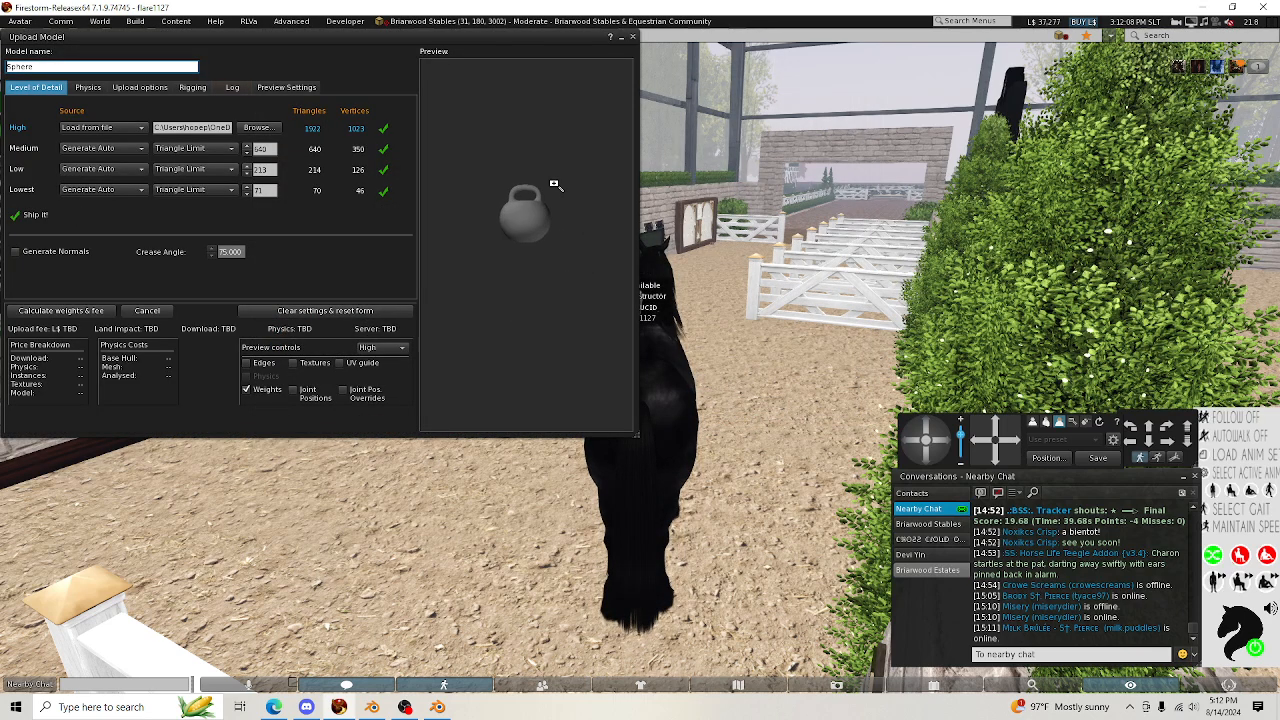
Review the upload's rigging joints and include joint positions along with the skin weights
click(190, 87)
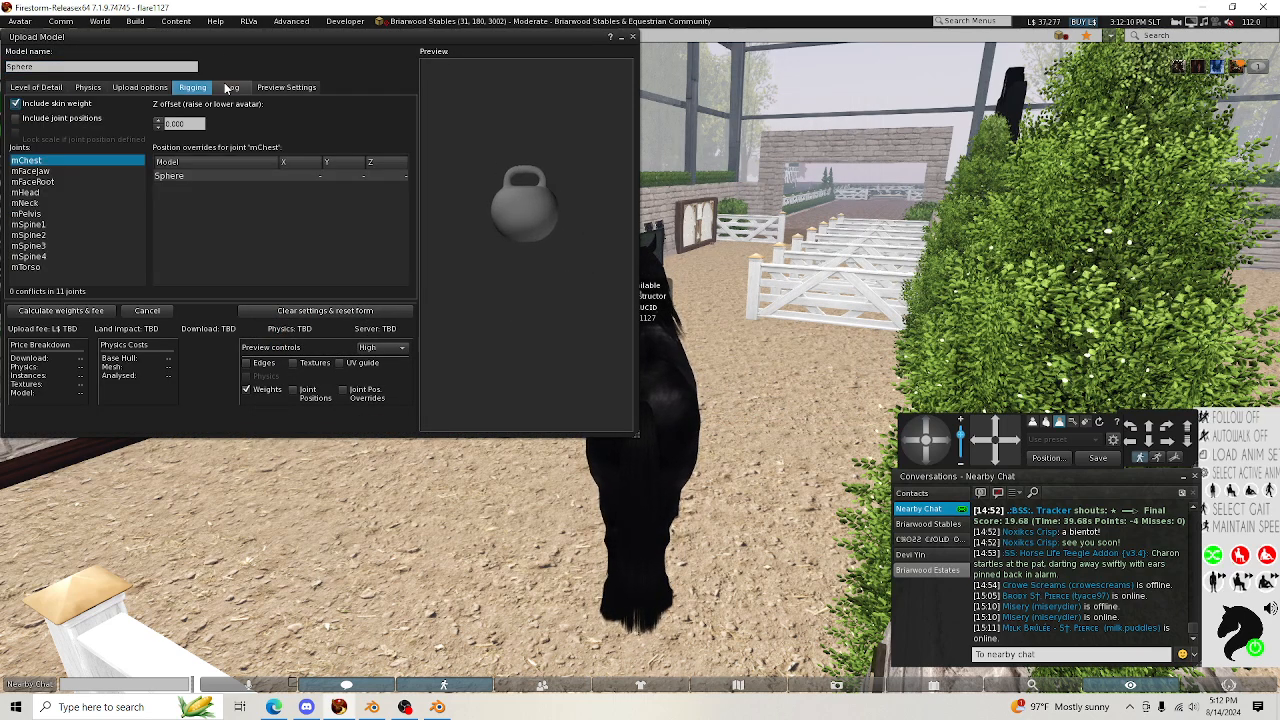
click(230, 87)
click(196, 88)
click(36, 119)
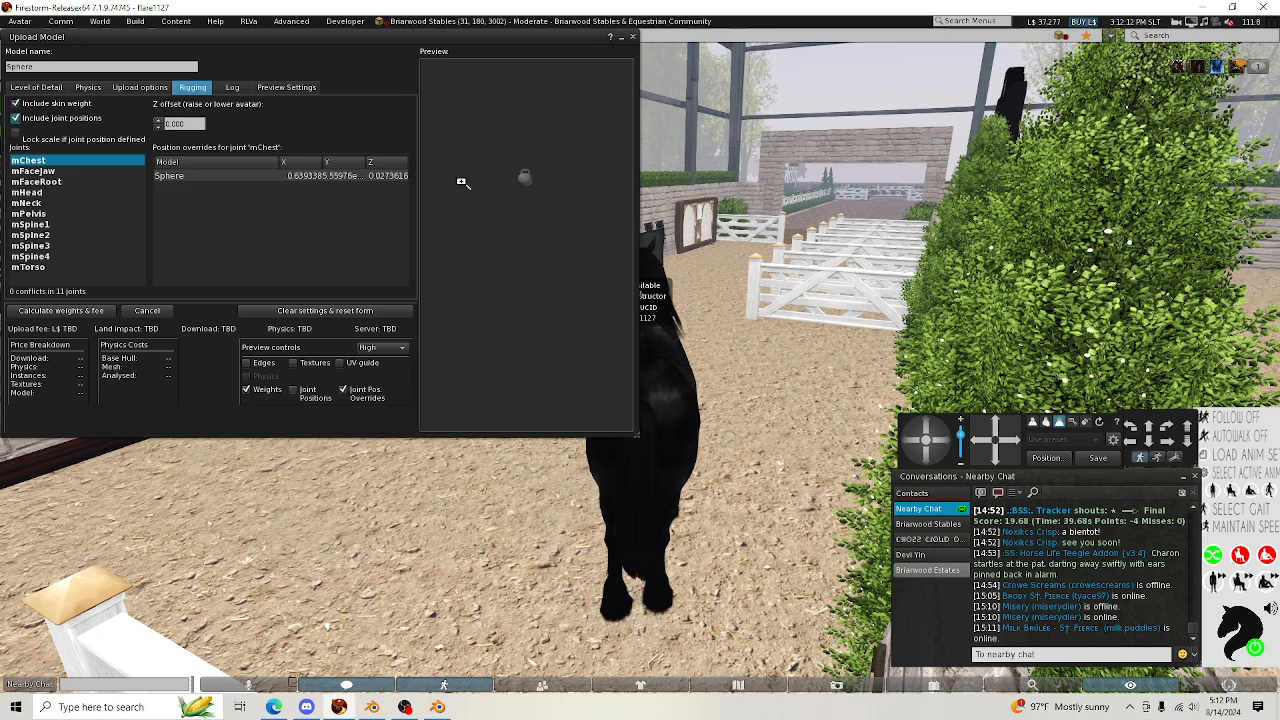
scroll(508, 145, up, 3)
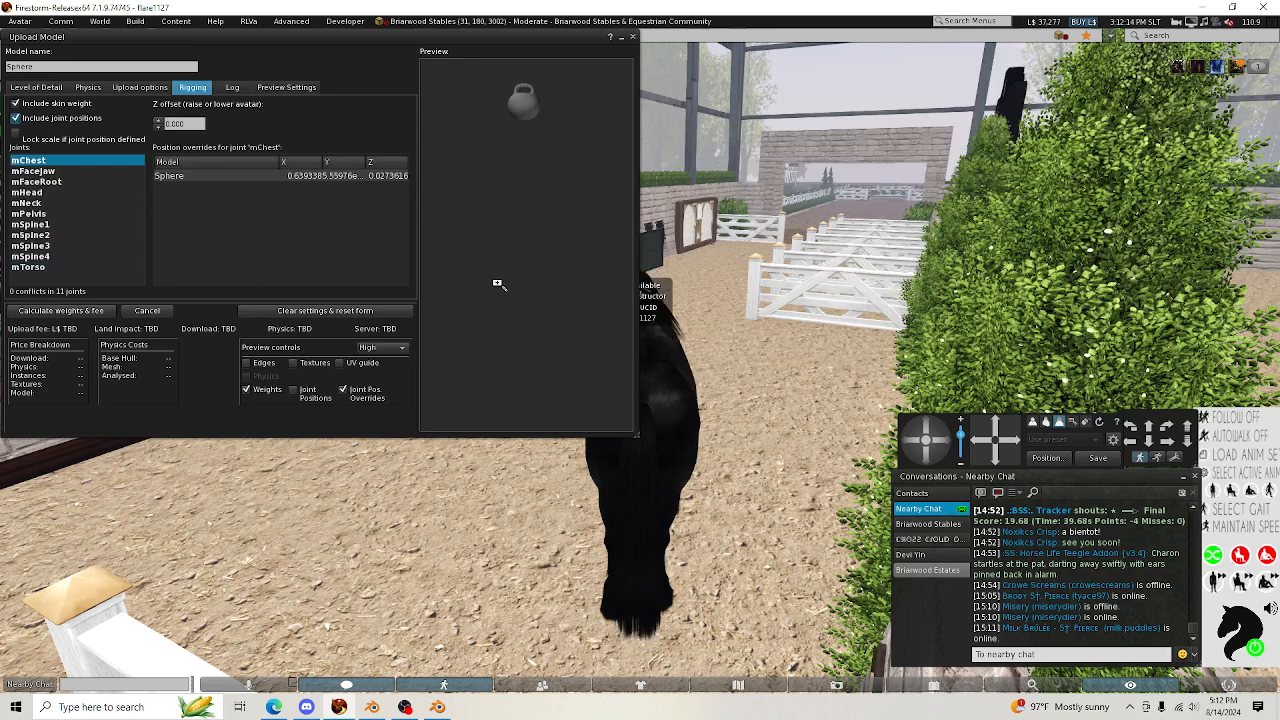
Calculate the model's weights and fee with the default levels of detail, and upload it
click(56, 90)
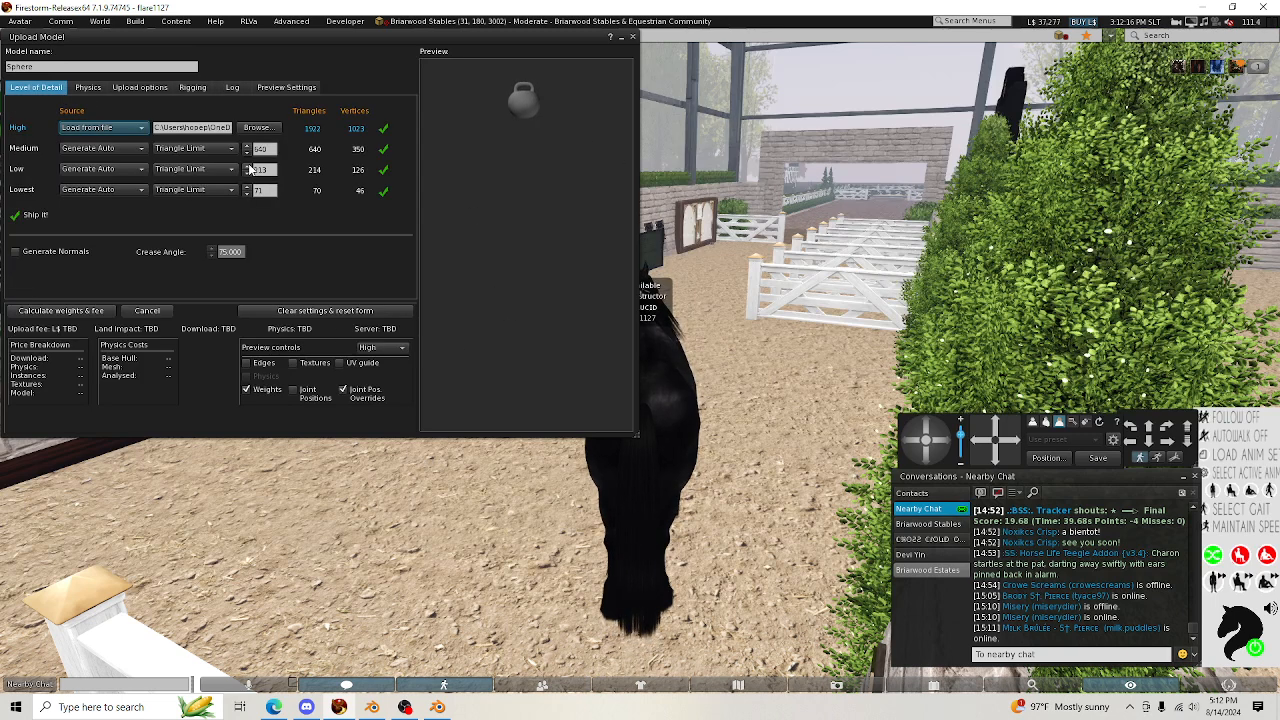
scroll(525, 187, down, 2)
click(61, 310)
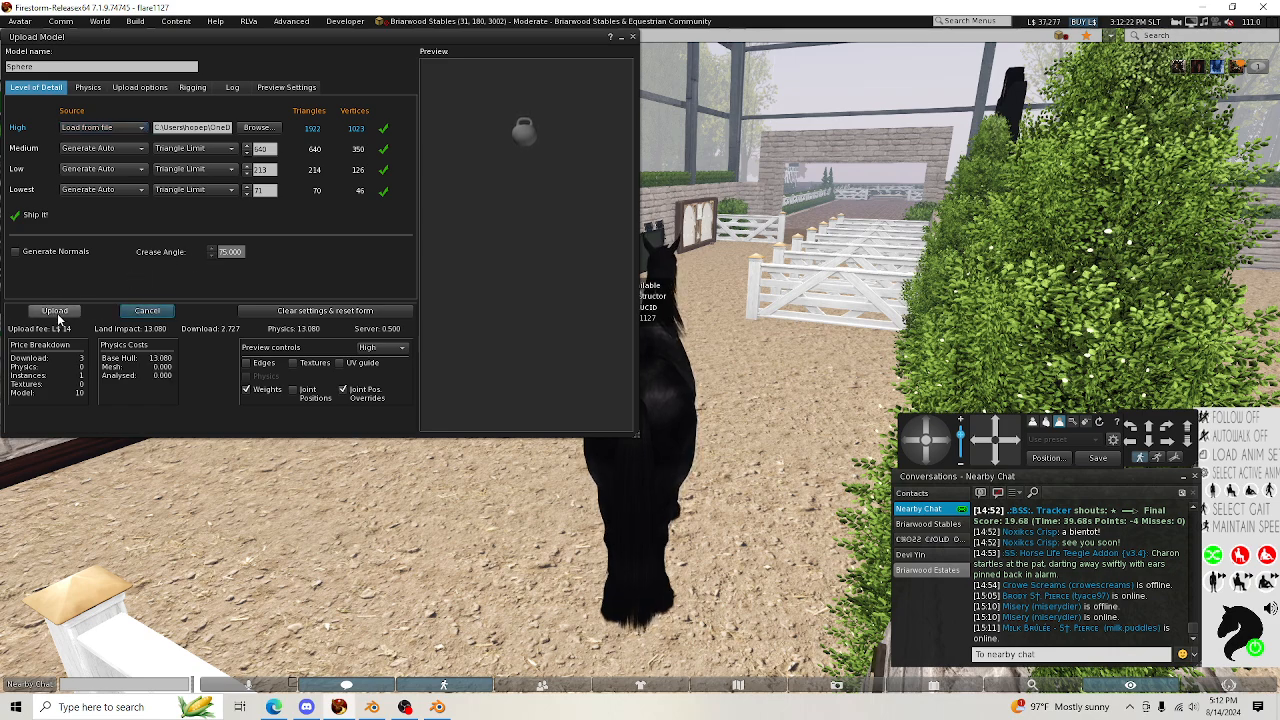
click(57, 314)
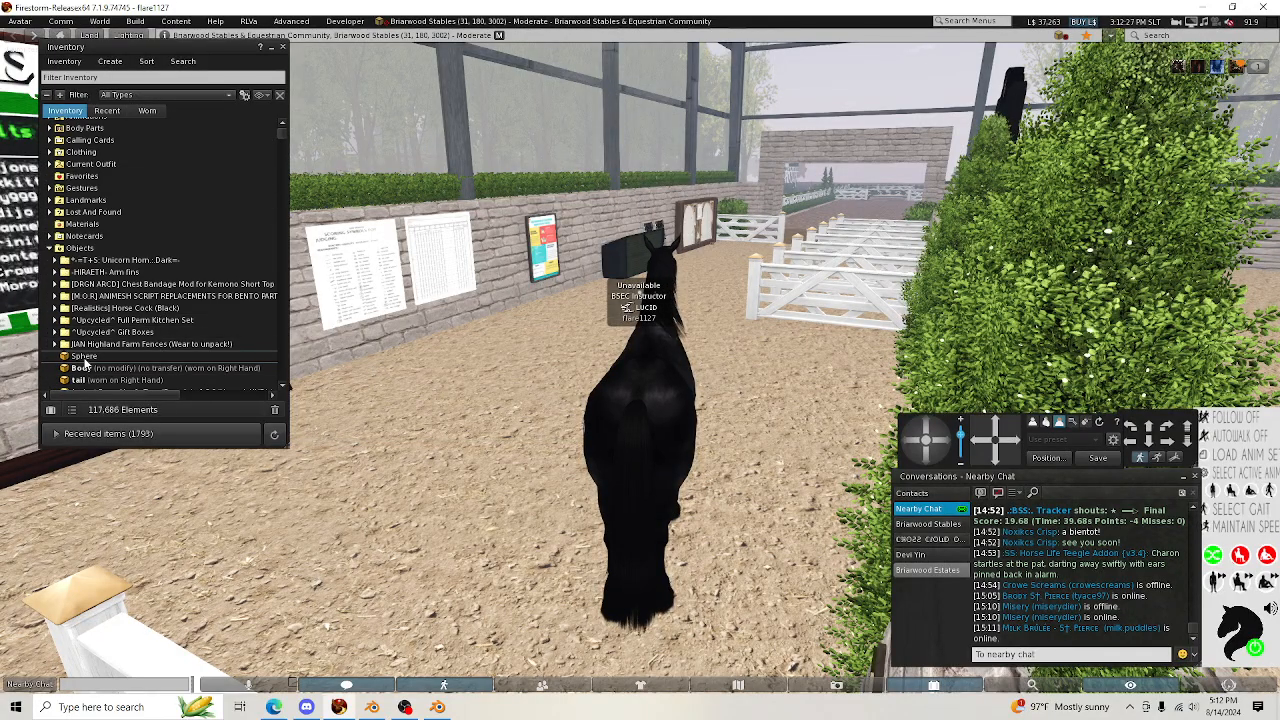
Rename the uploaded Sphere object in the inventory to -HIRAETH- JOLLYBALL PERCH RIG
right_click(86, 360)
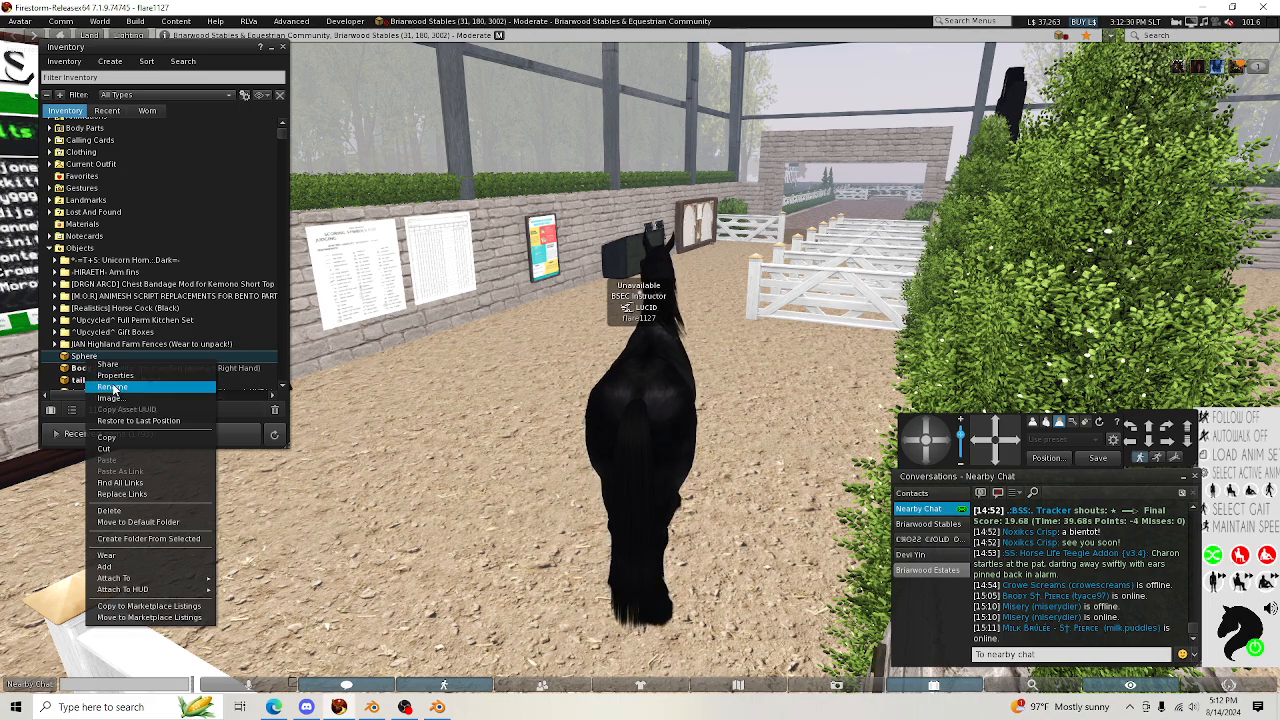
click(123, 388)
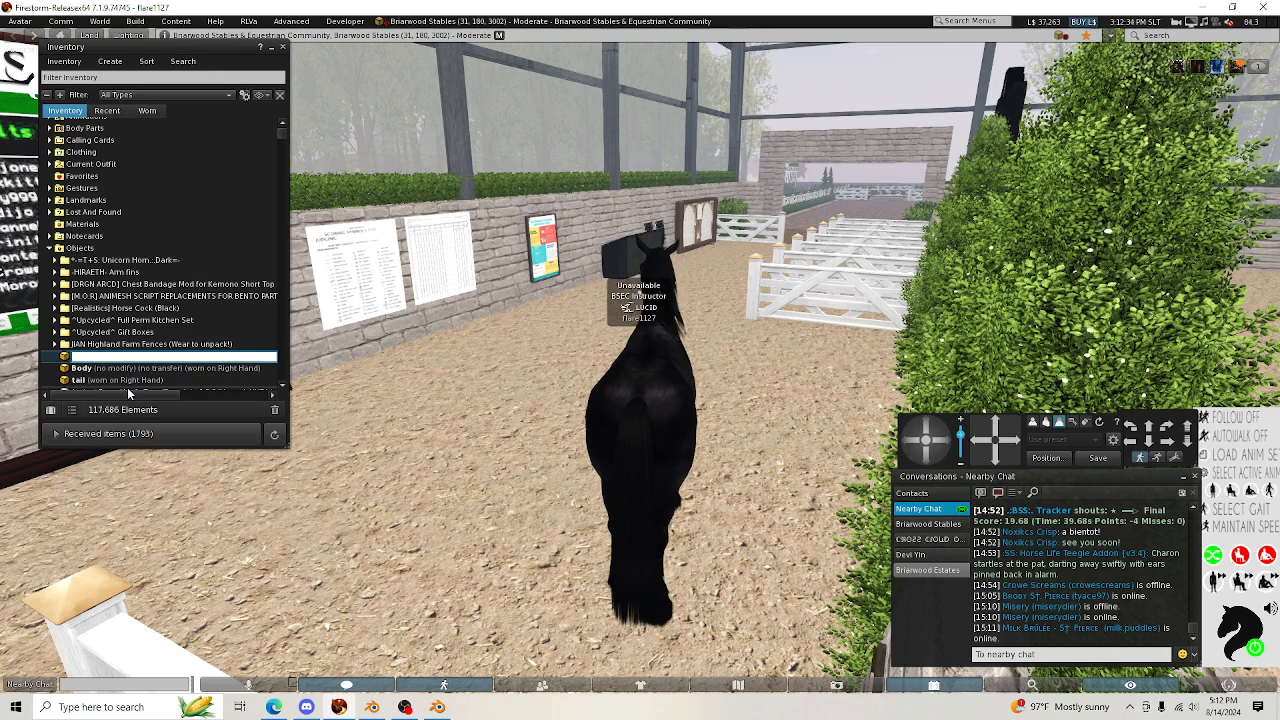
text(.)
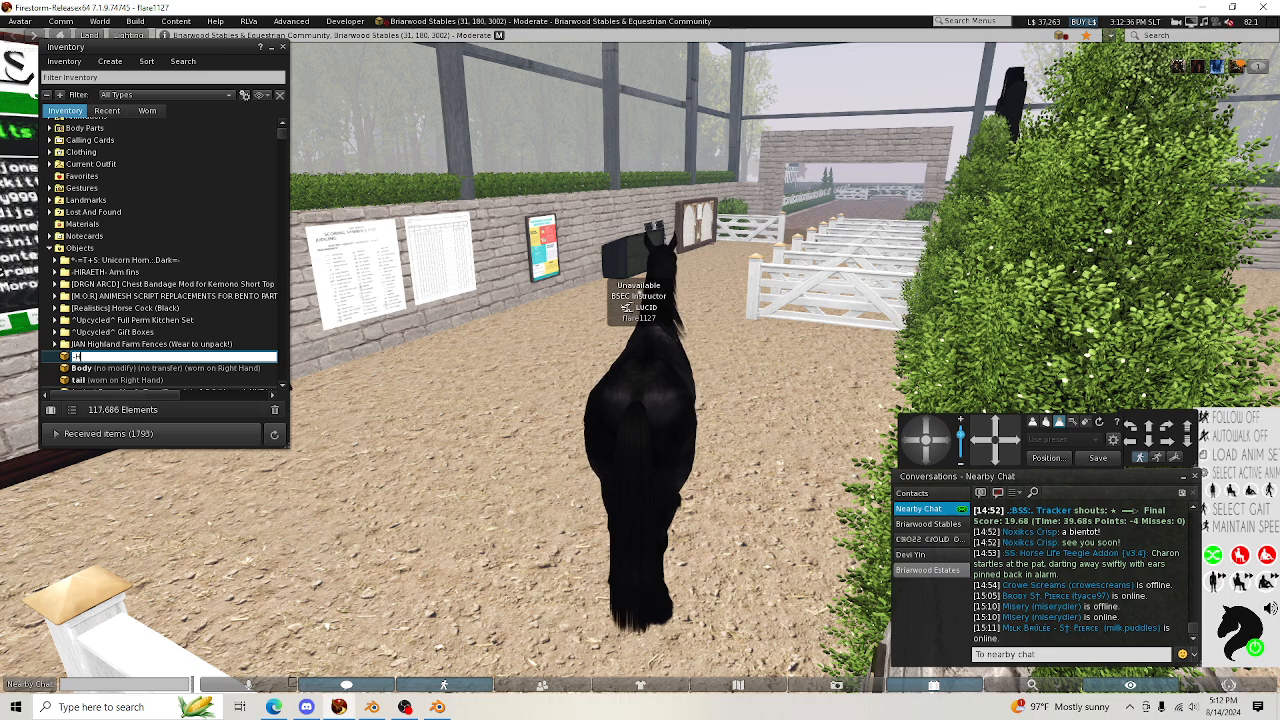
text(-HIRAETH- JOLLY)
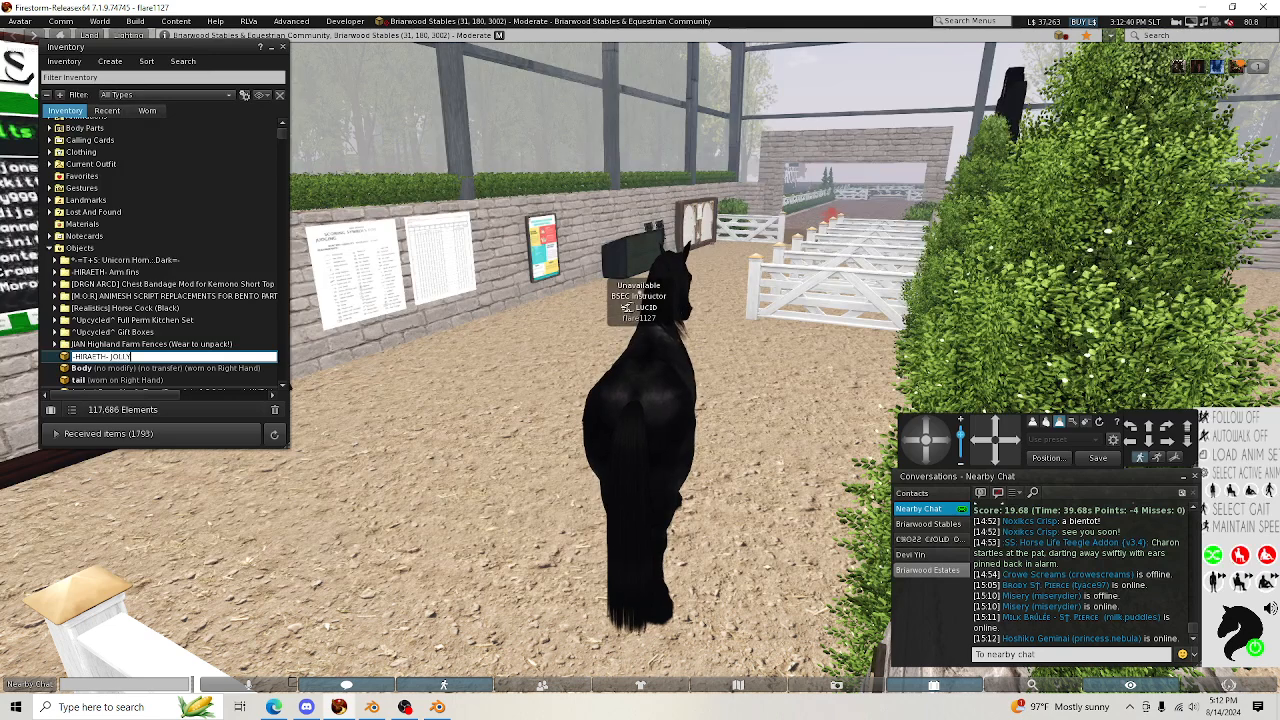
text(BALL P)
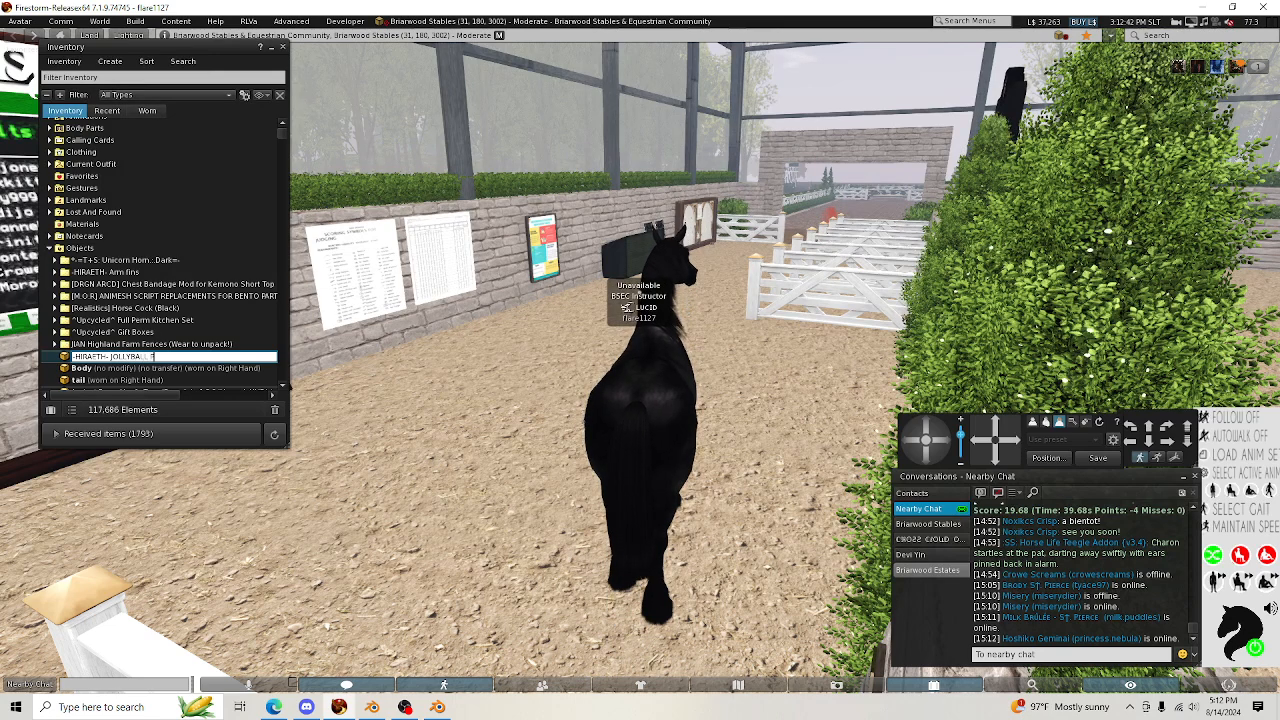
text(ERCH RIG)
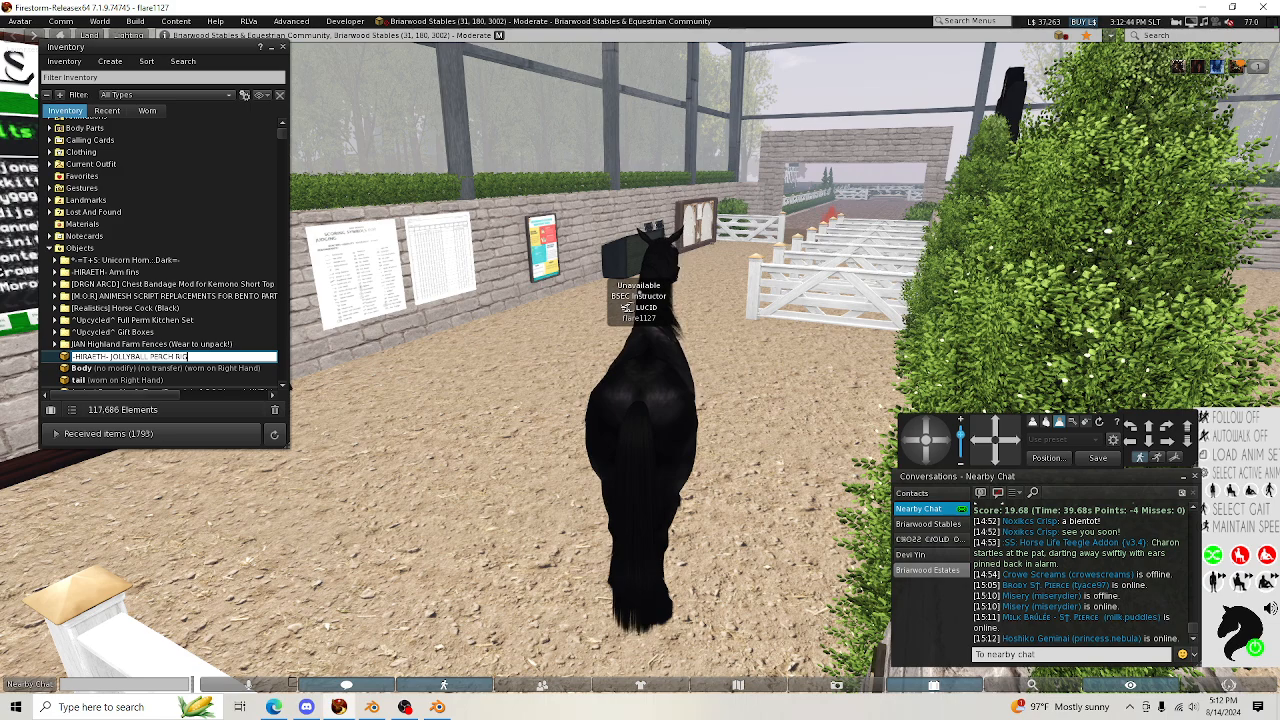
key(Return)
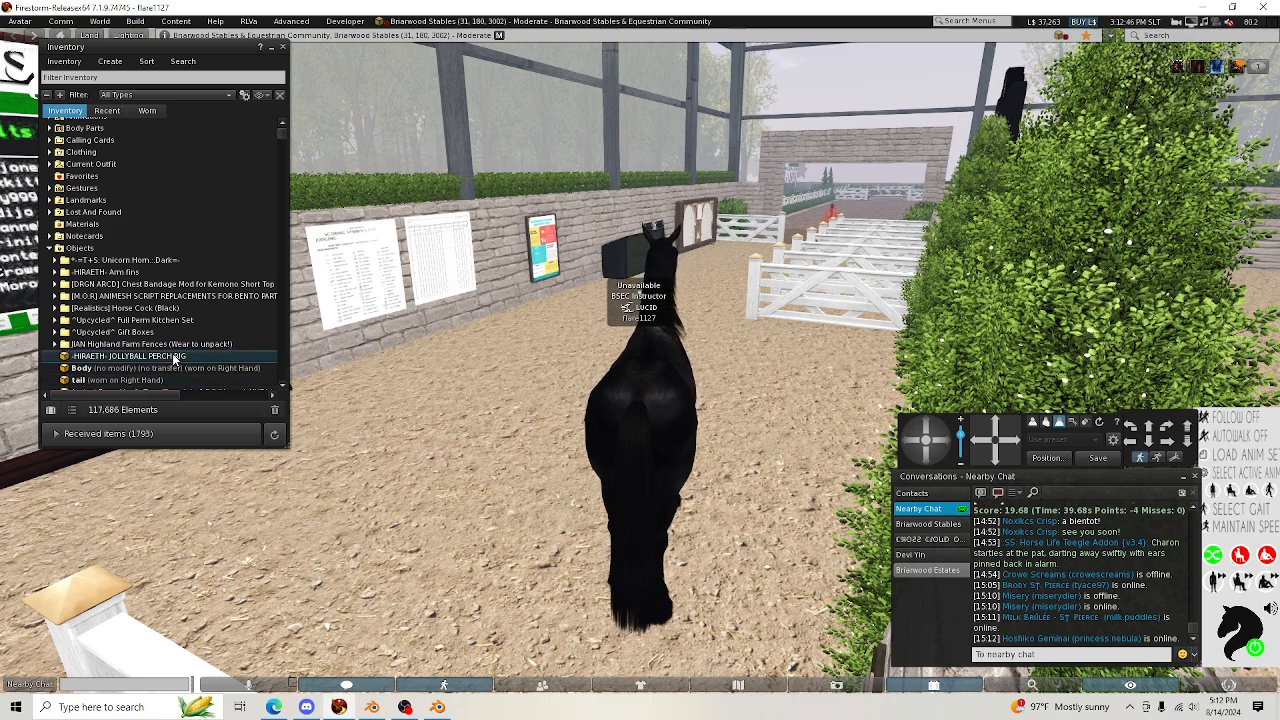
Wear the -HIRAETH- JOLLYBALL PERCH RIG object and check from several angles how the ball sits in the horse's mouth
right_click(176, 357)
click(196, 563)
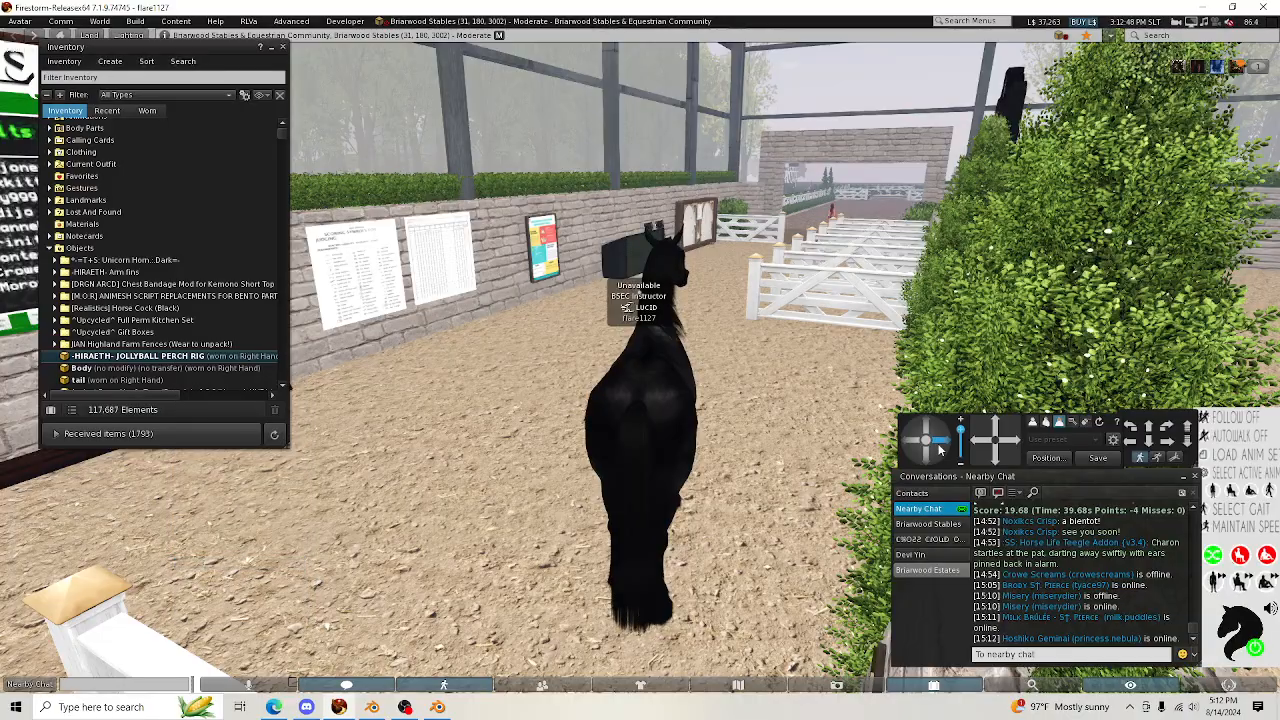
drag(938, 450, 928, 455)
scroll(828, 433, up, 3)
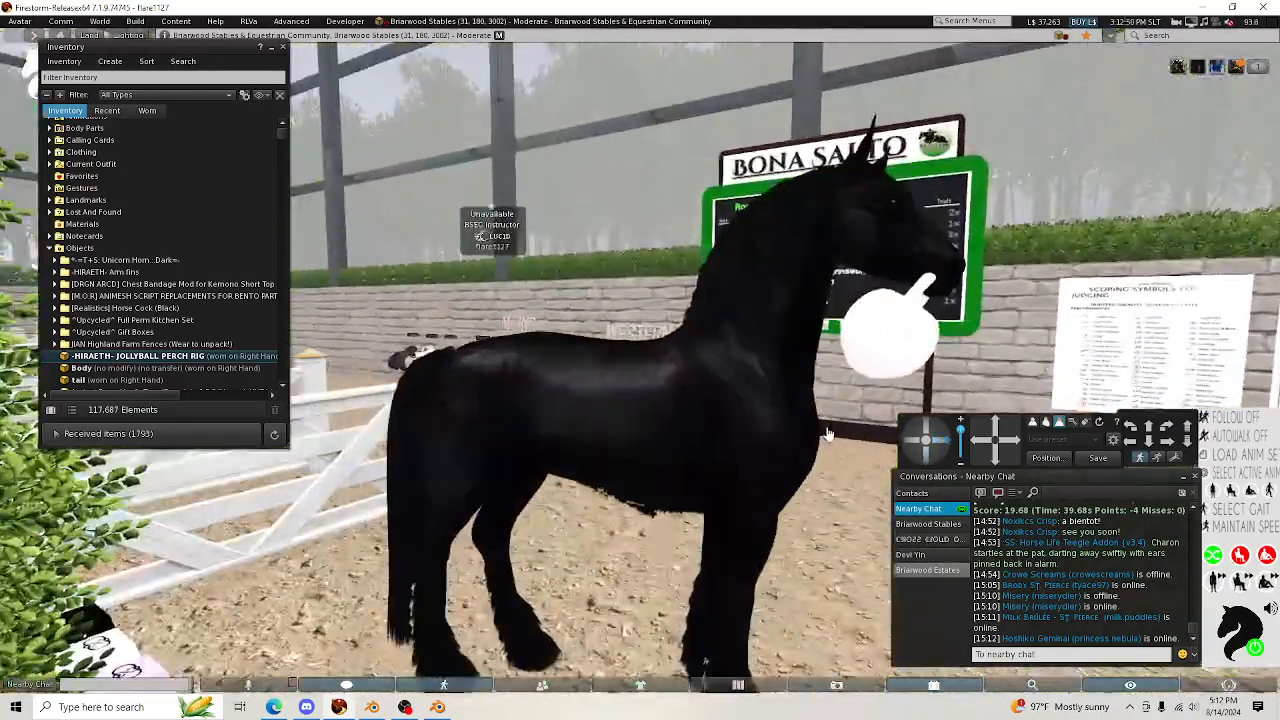
click(1012, 440)
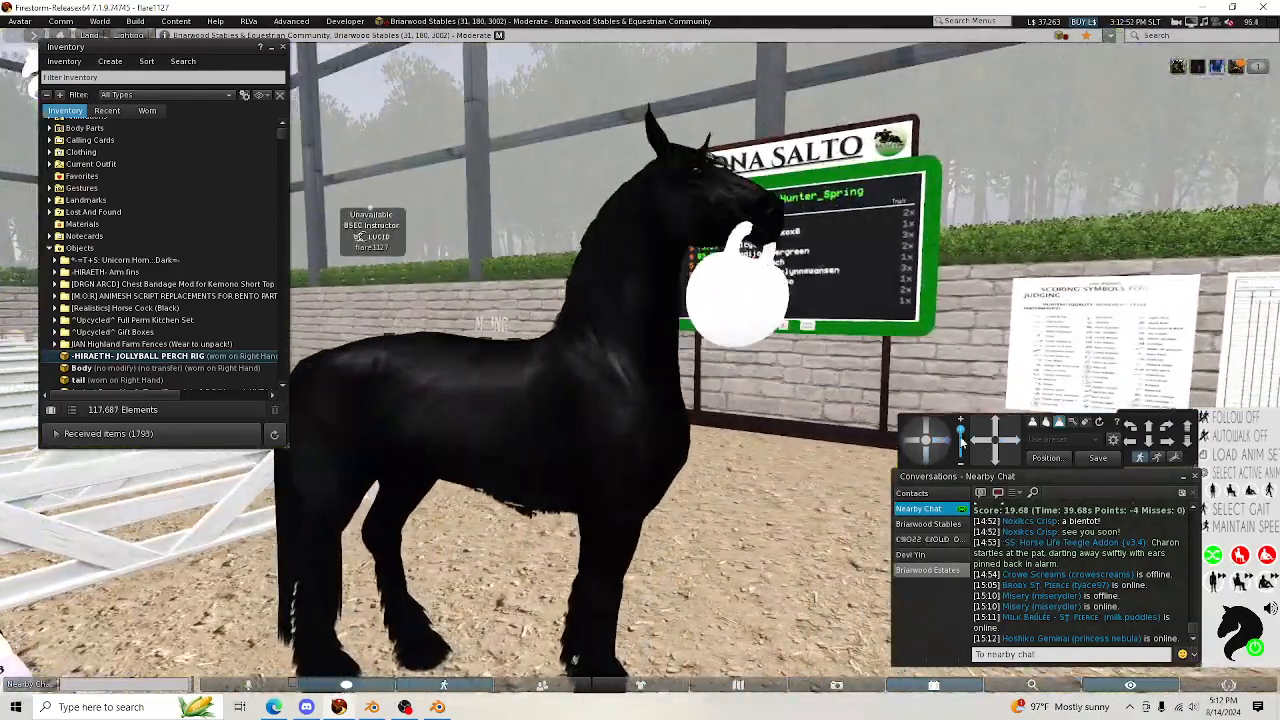
mouse_move(944, 447)
mouse_down()
mouse_move(912, 443)
mouse_move(947, 447)
mouse_up()
scroll(547, 360, up, 1)
click(283, 47)
scroll(395, 246, up, 2)
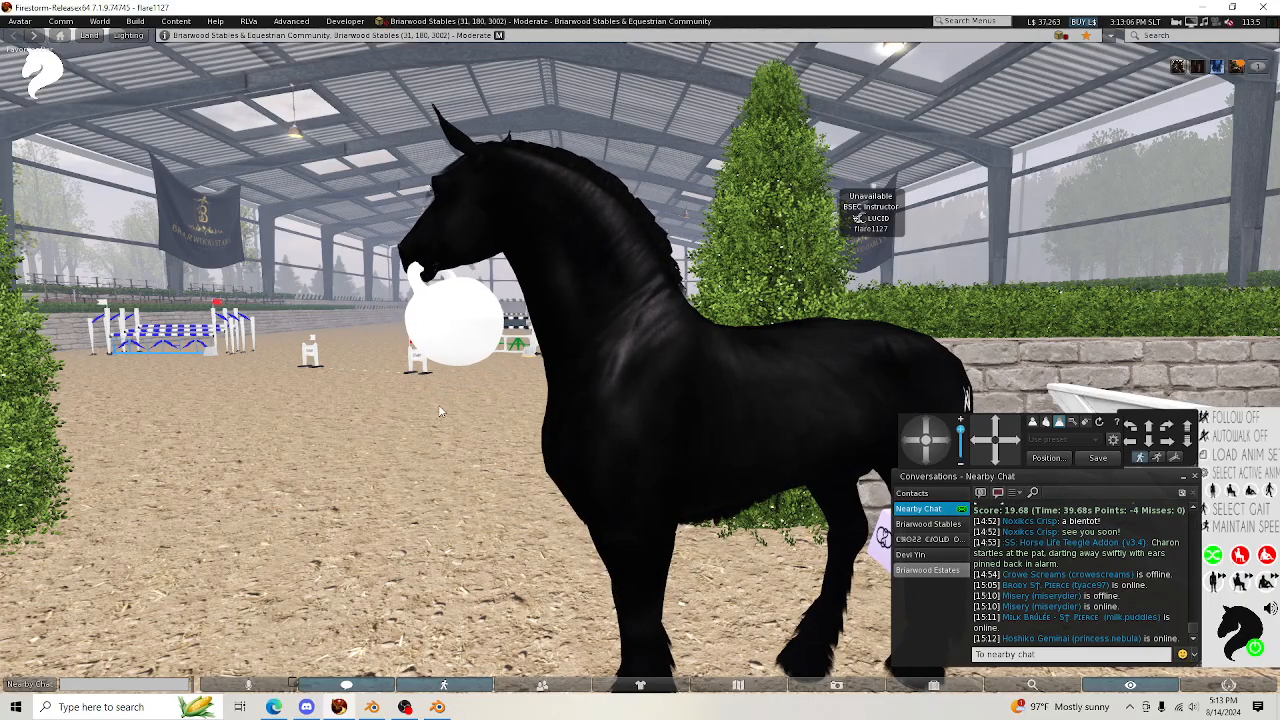
scroll(438, 404, down, 1)
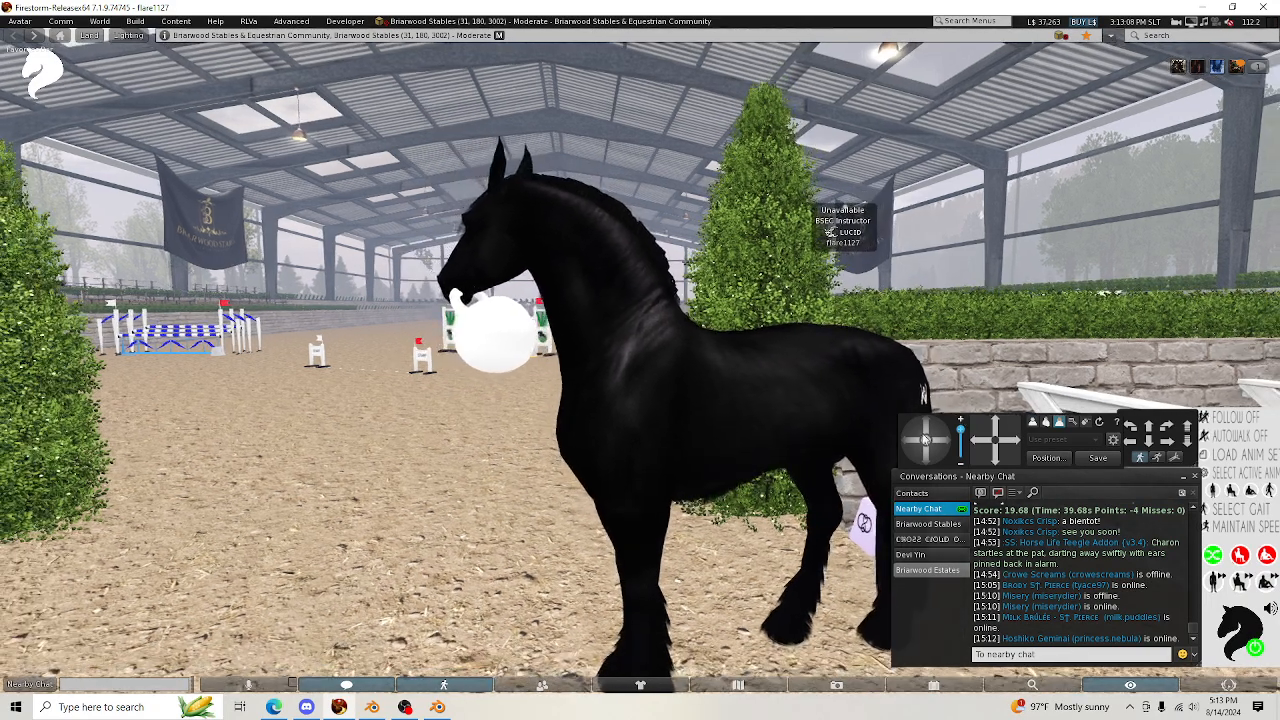
drag(925, 438, 912, 443)
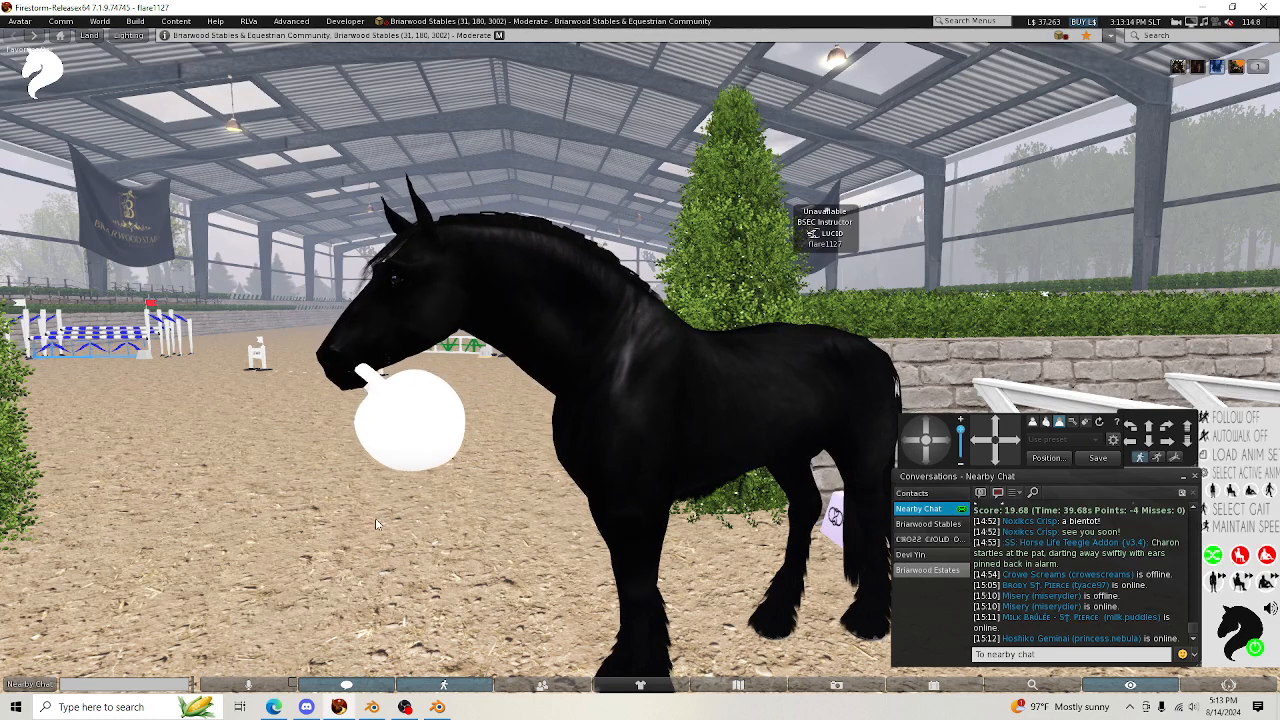
Launch FireAlpaca64 and recover all the auto-saved images it offers, including hair hud A.png
click(111, 707)
text(fire)
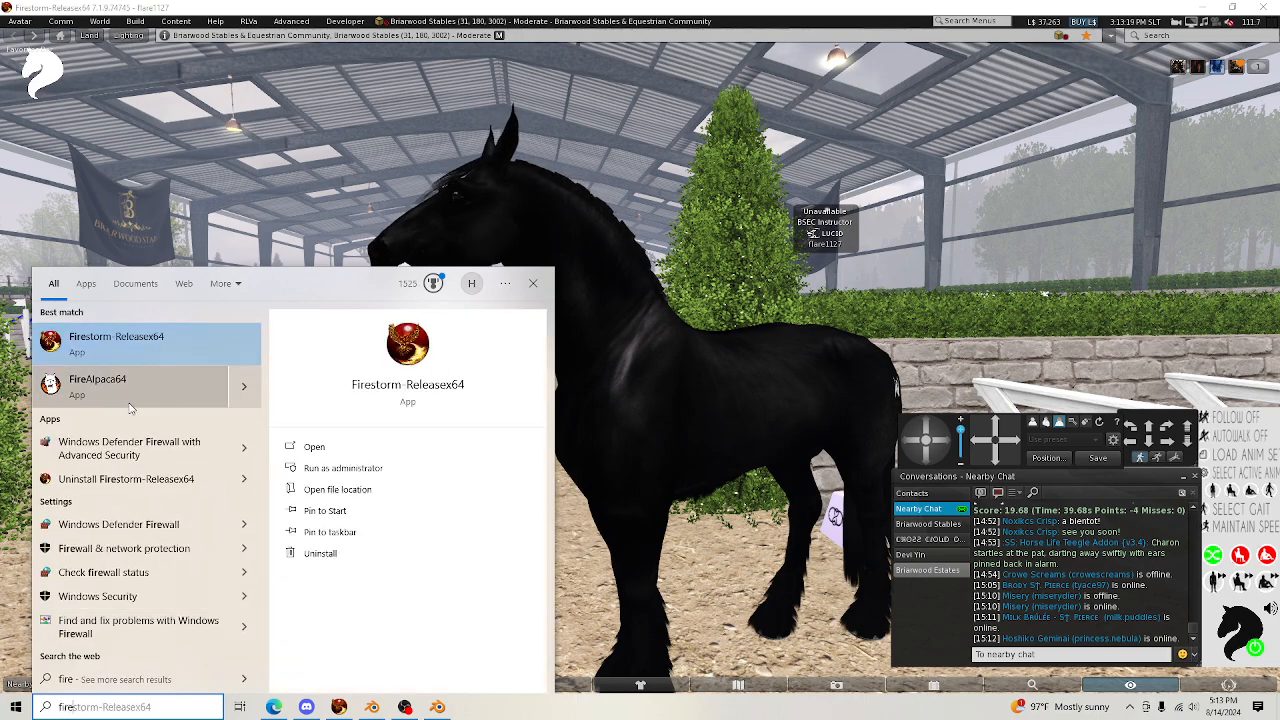
click(130, 403)
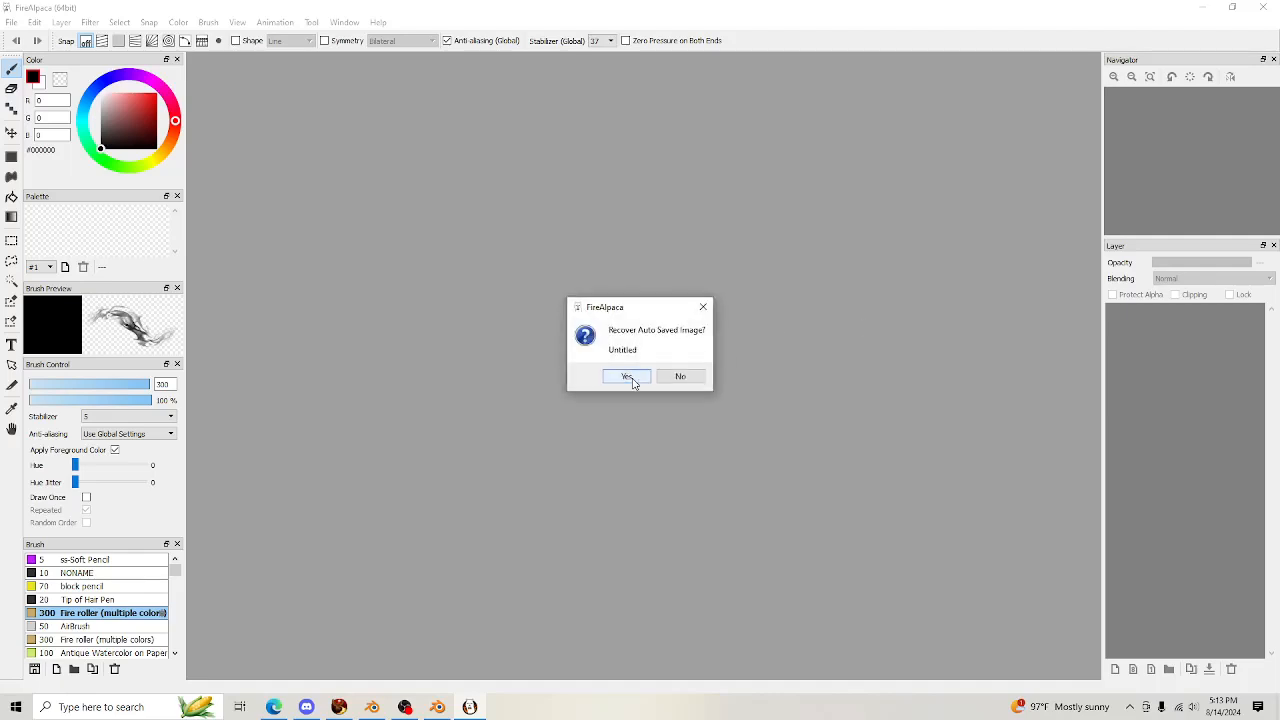
click(626, 377)
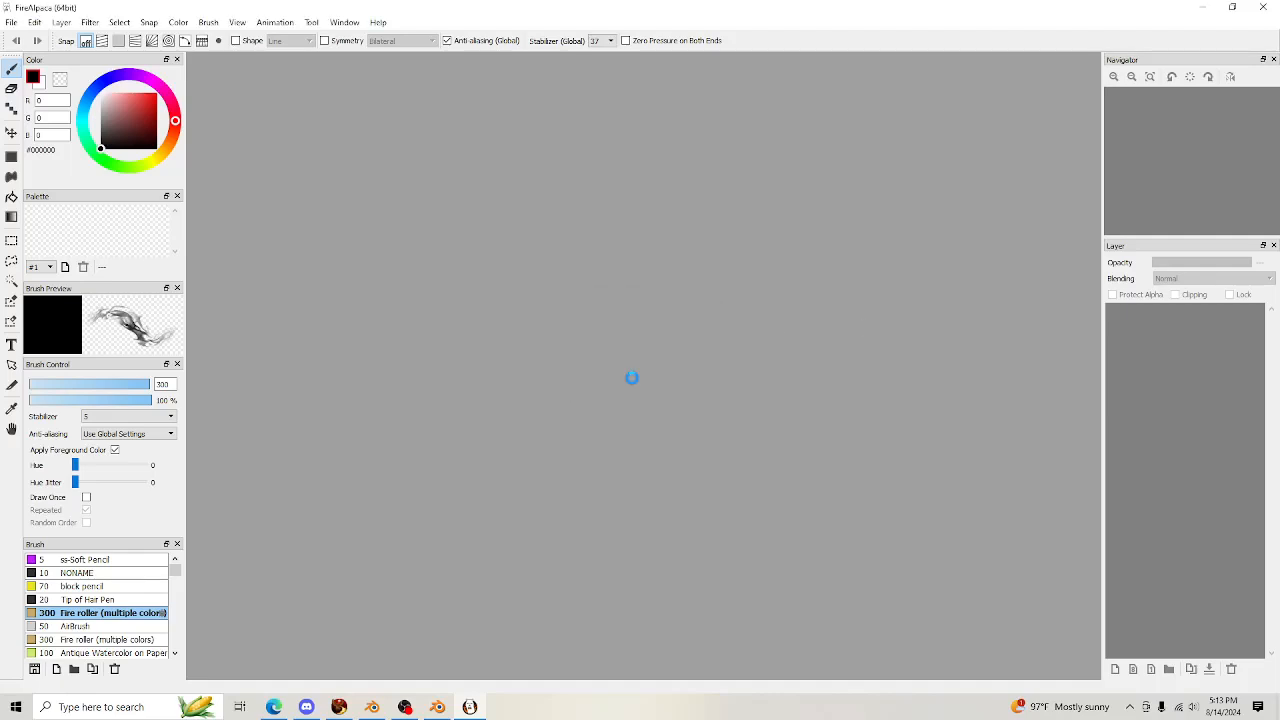
click(632, 377)
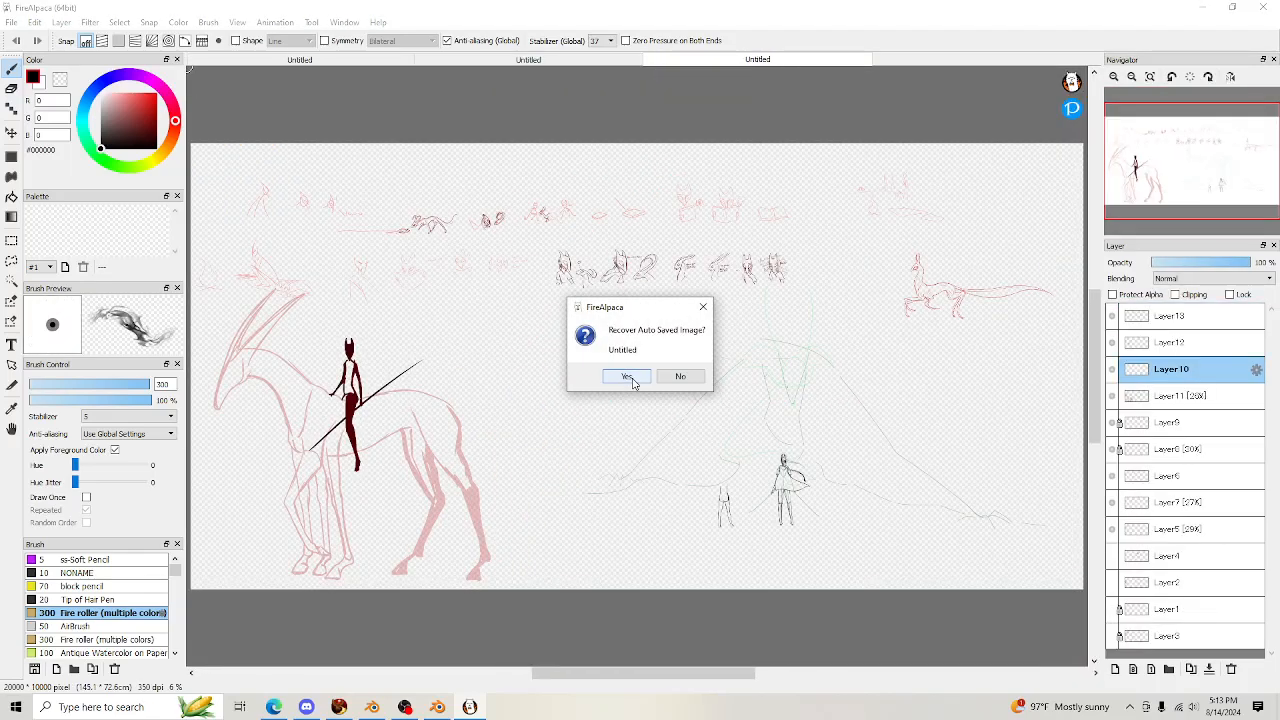
click(632, 377)
click(632, 377)
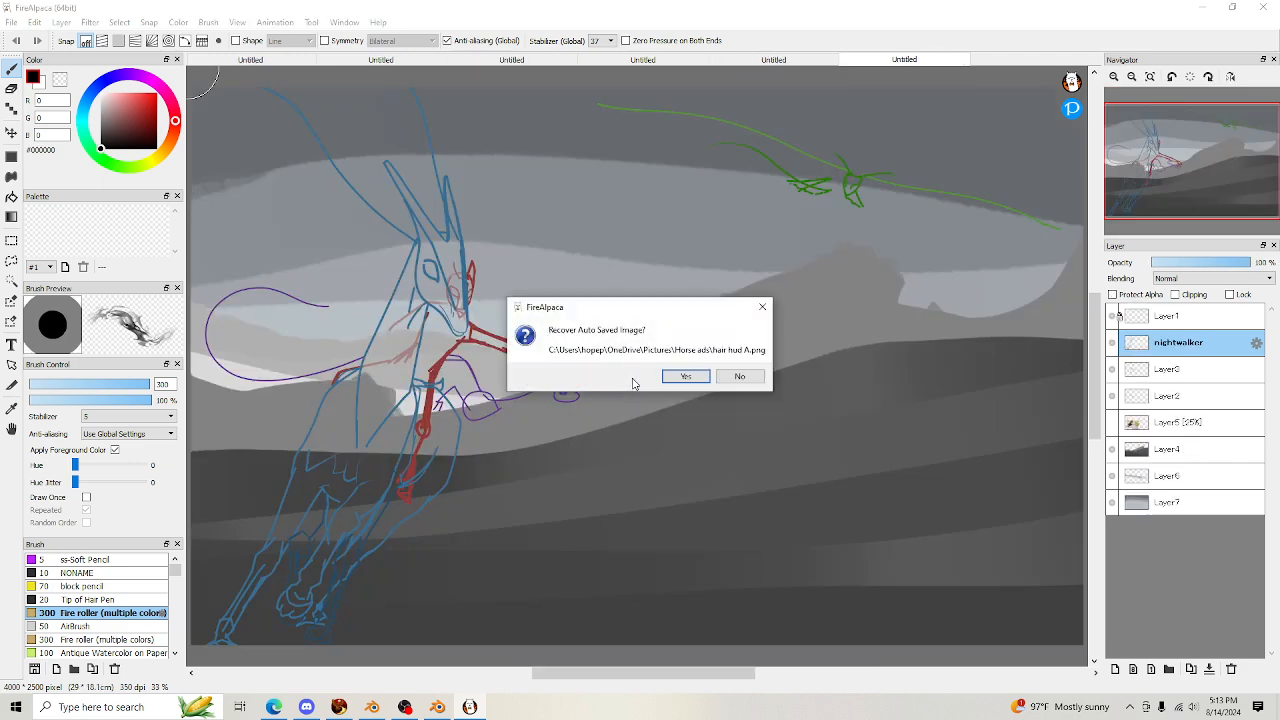
click(685, 377)
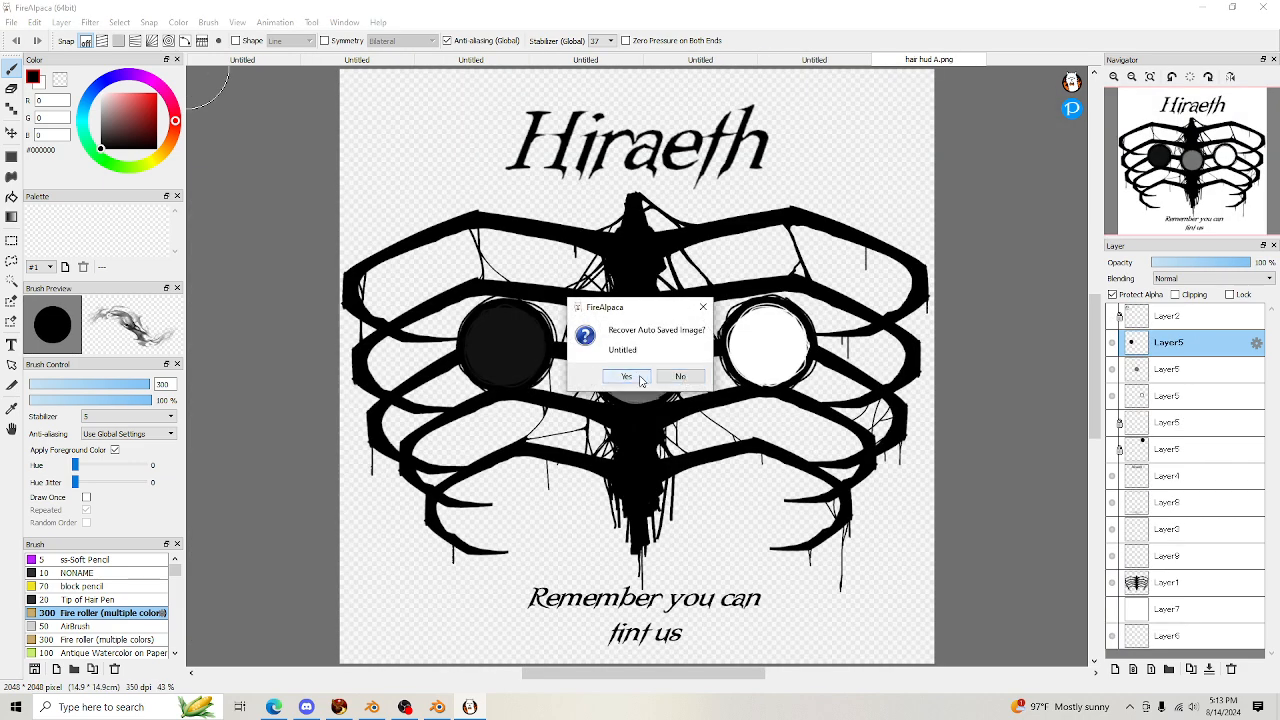
click(640, 377)
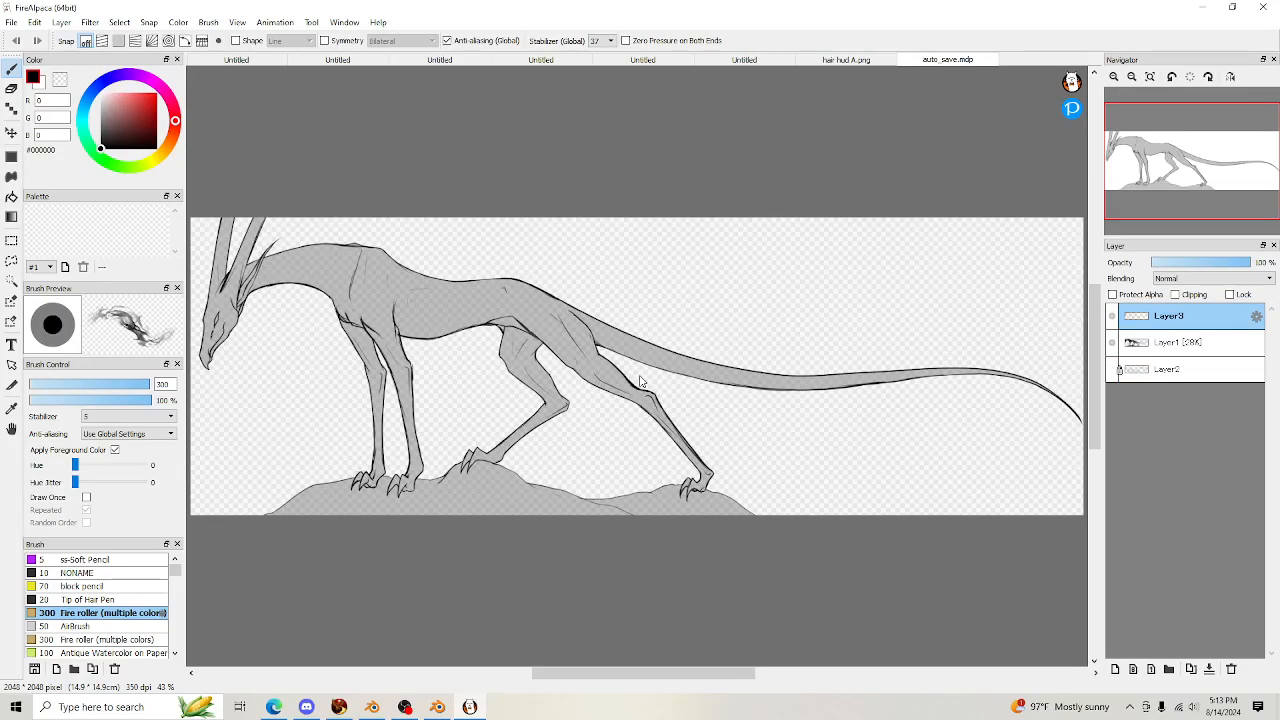
click(777, 510)
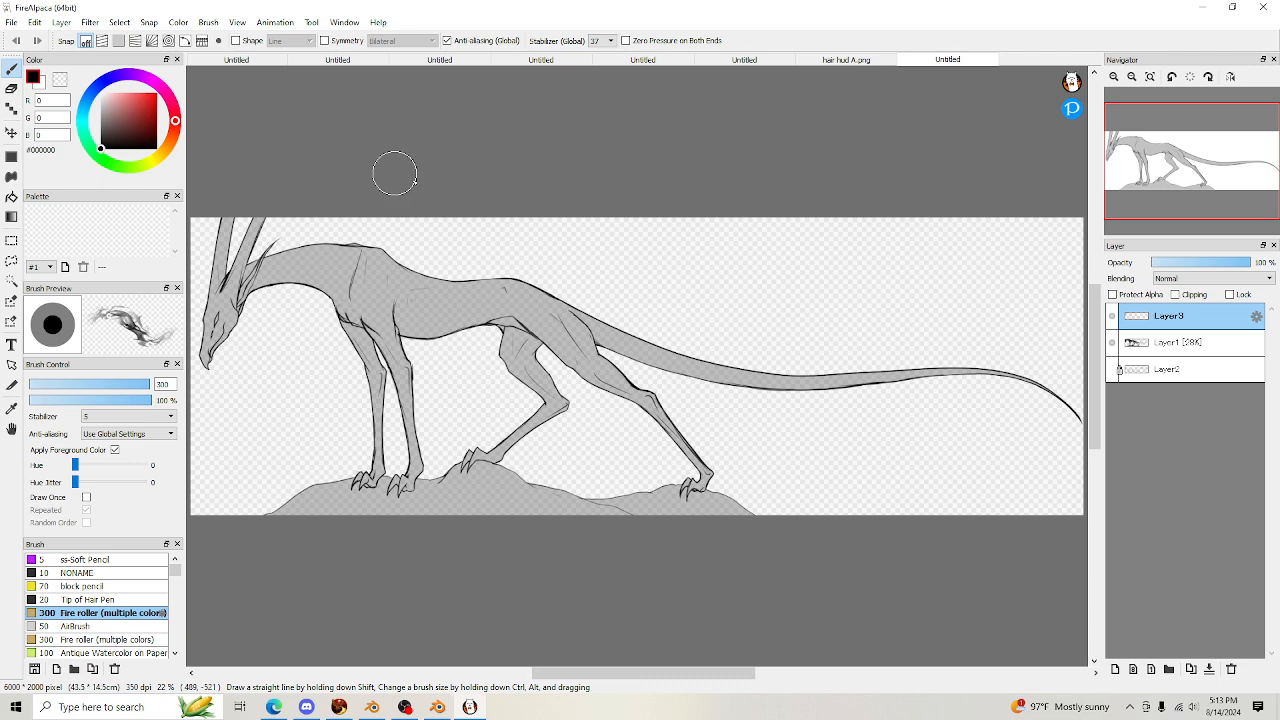
Open the jollyball uv image from New folder in Documents
click(10, 22)
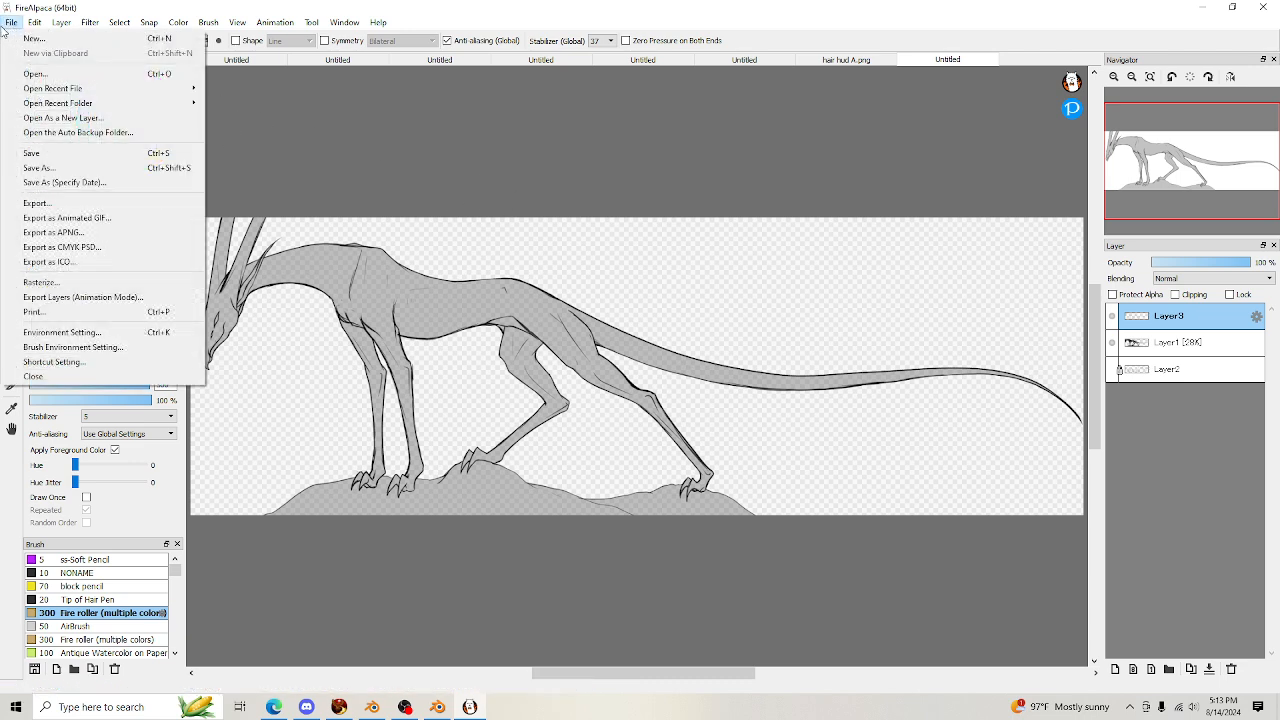
click(36, 74)
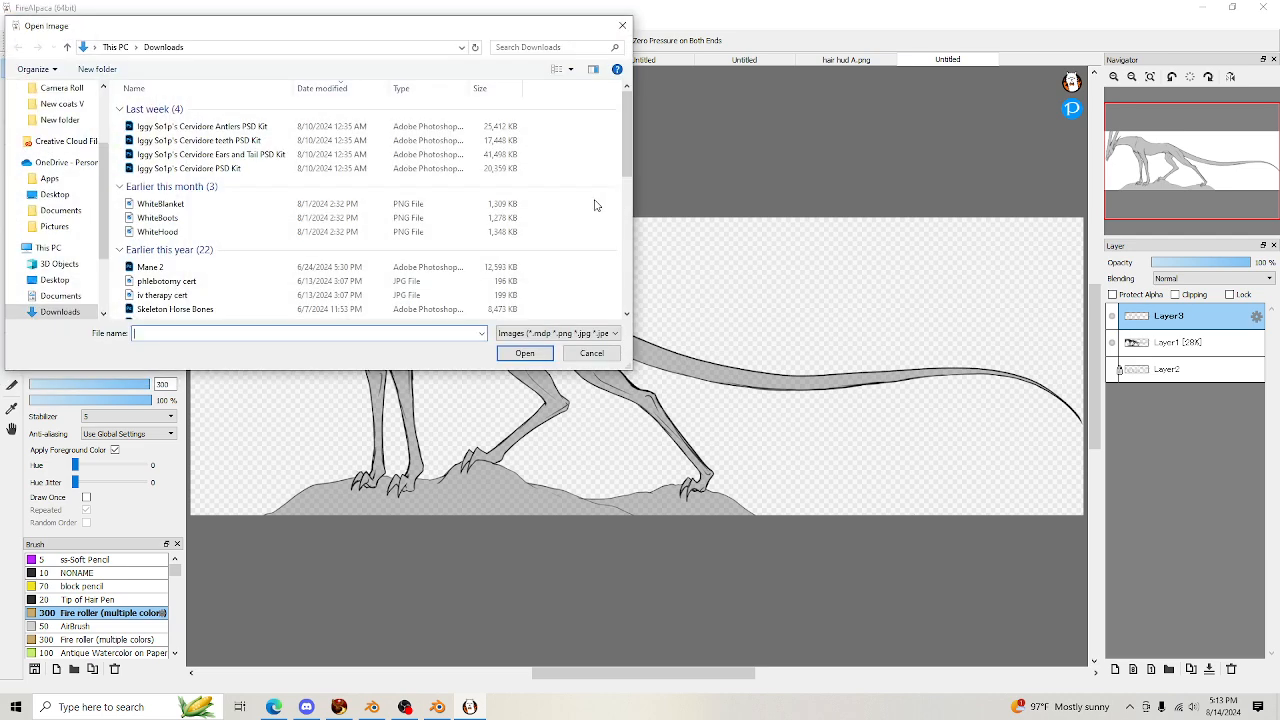
scroll(70, 190, up, 2)
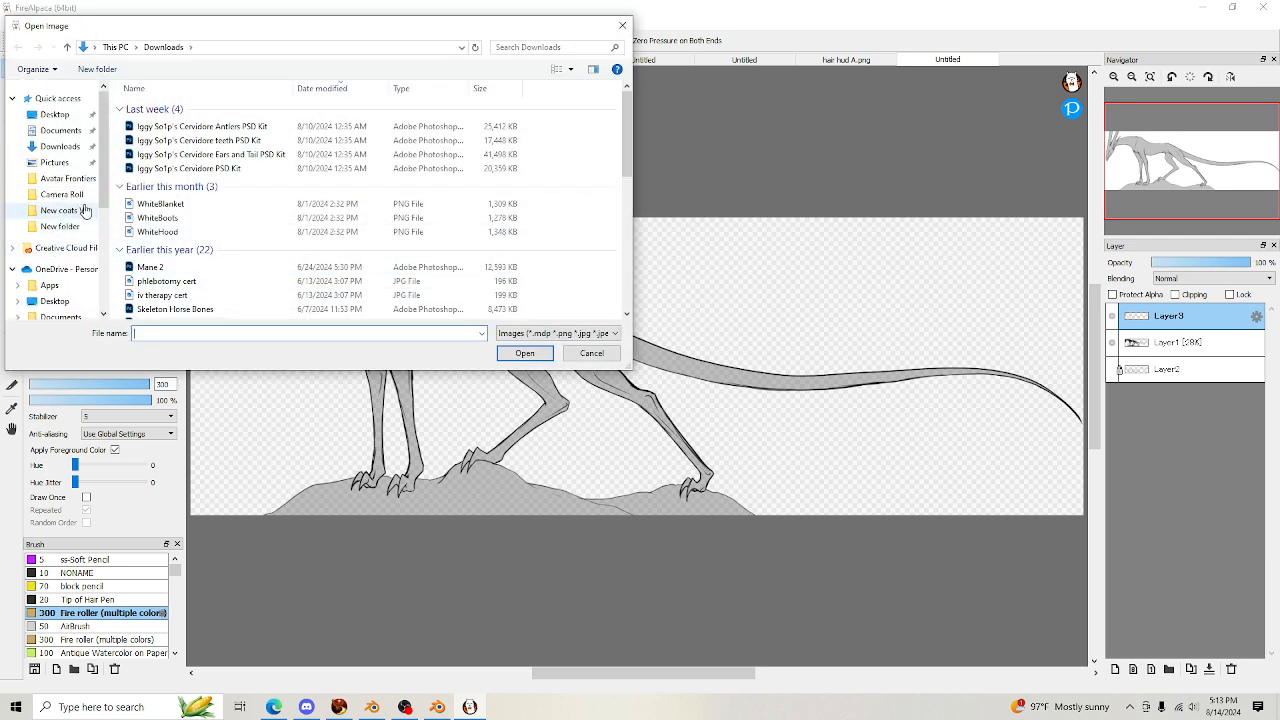
click(70, 211)
click(59, 227)
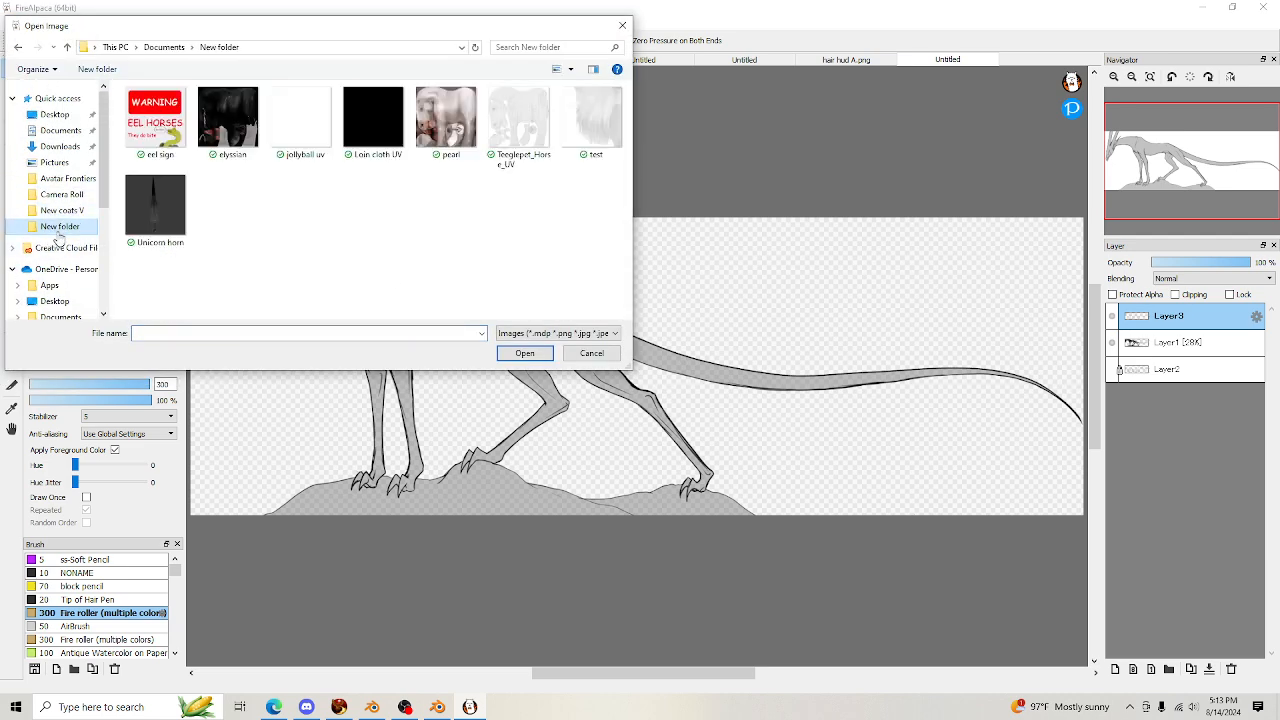
click(301, 118)
click(525, 353)
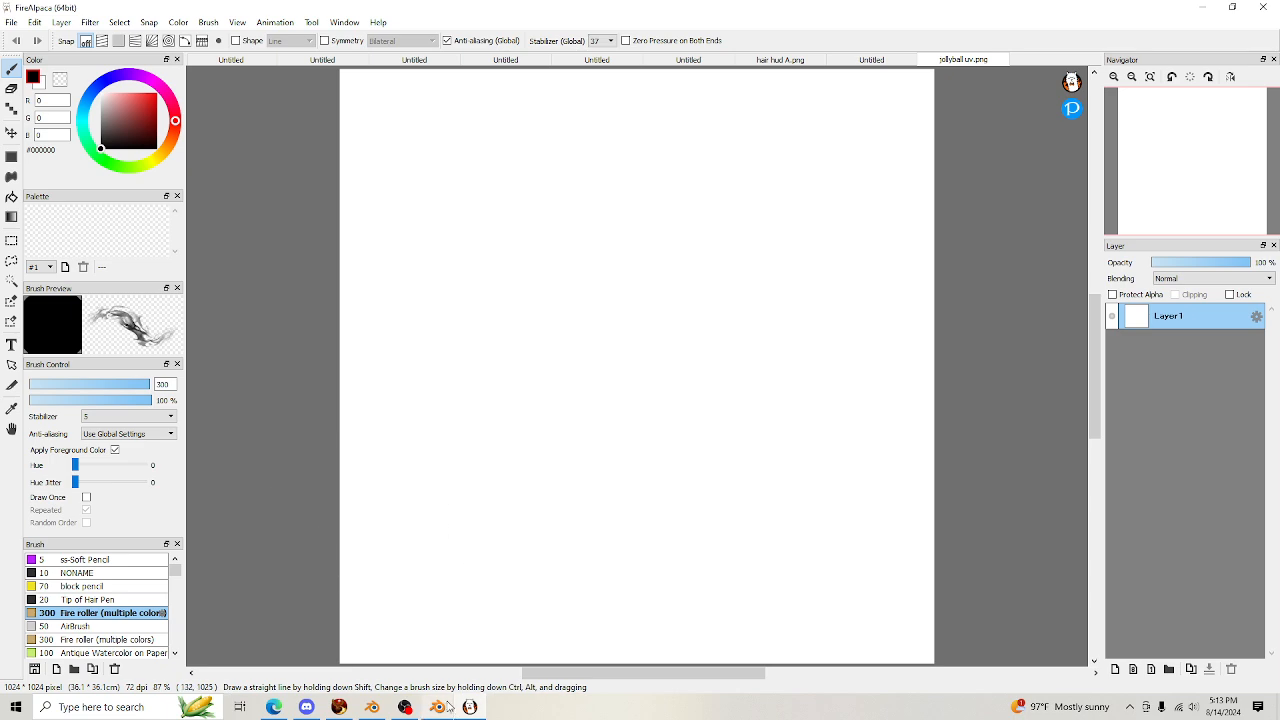
Switch to the Blender window with the jolly ball and show its full UV layout in a widened UV editor
mouse_move(386, 712)
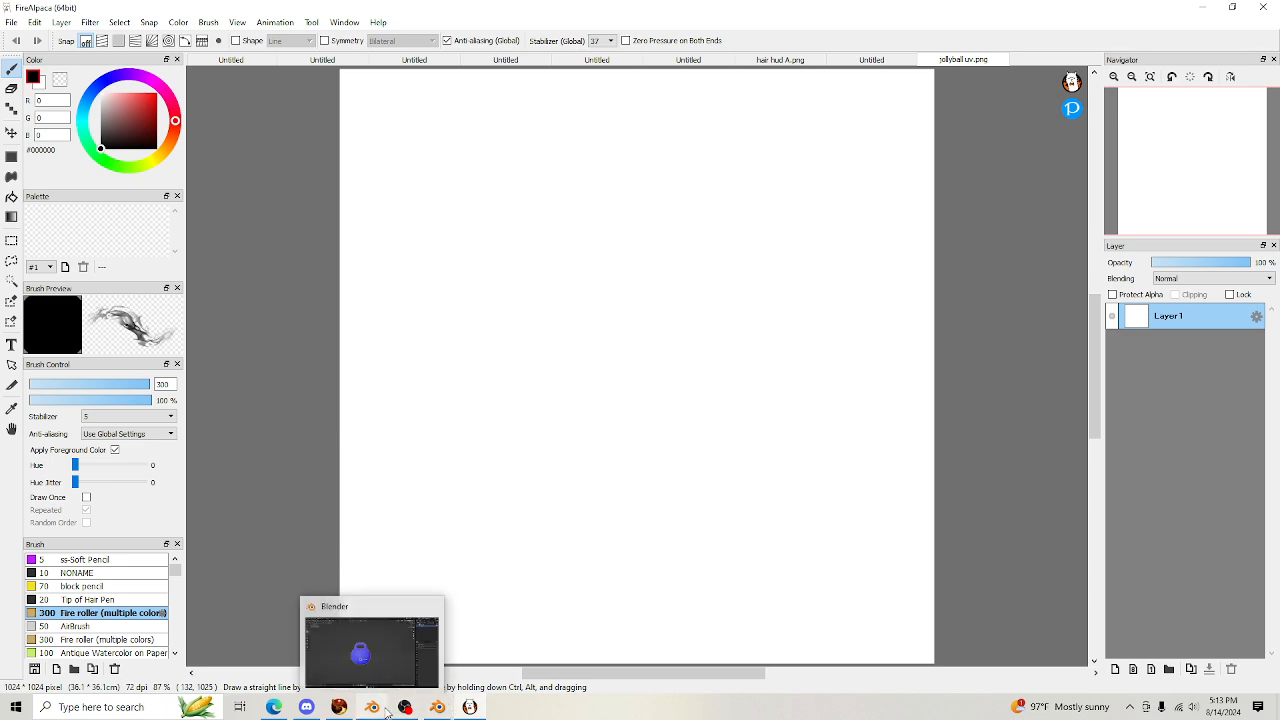
click(371, 650)
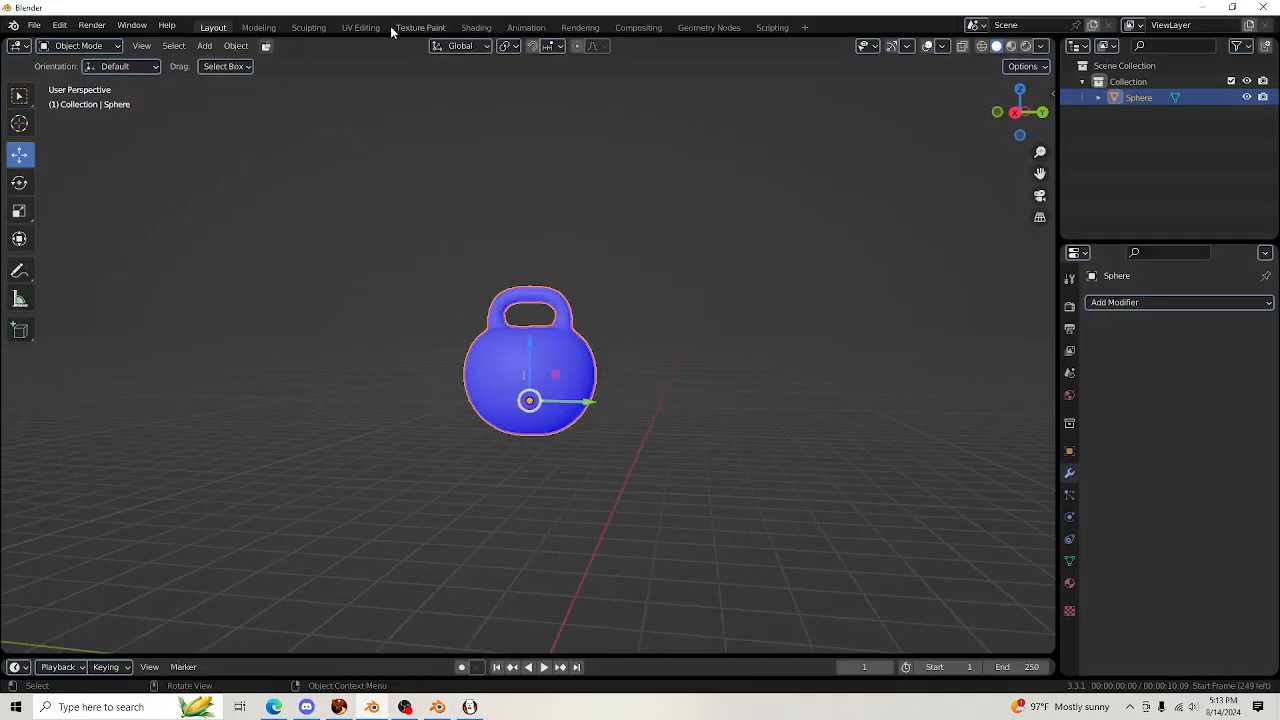
click(360, 27)
scroll(816, 428, down, 5)
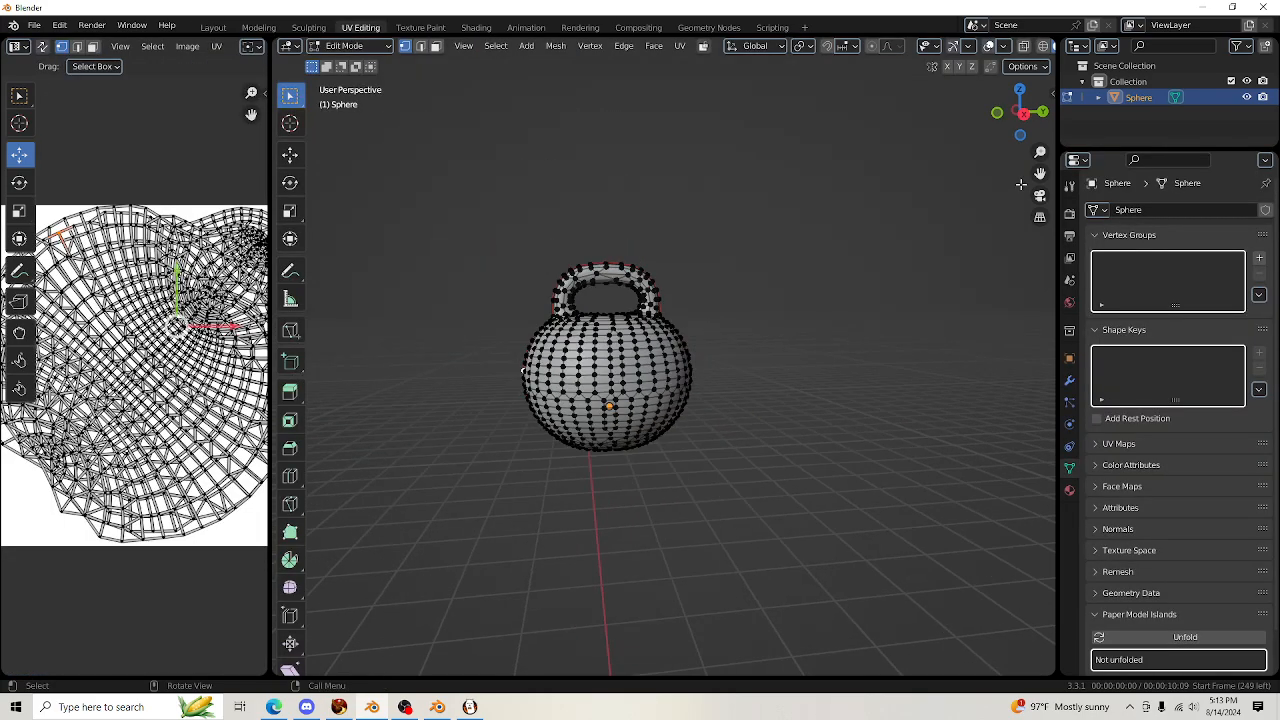
drag(268, 162, 522, 180)
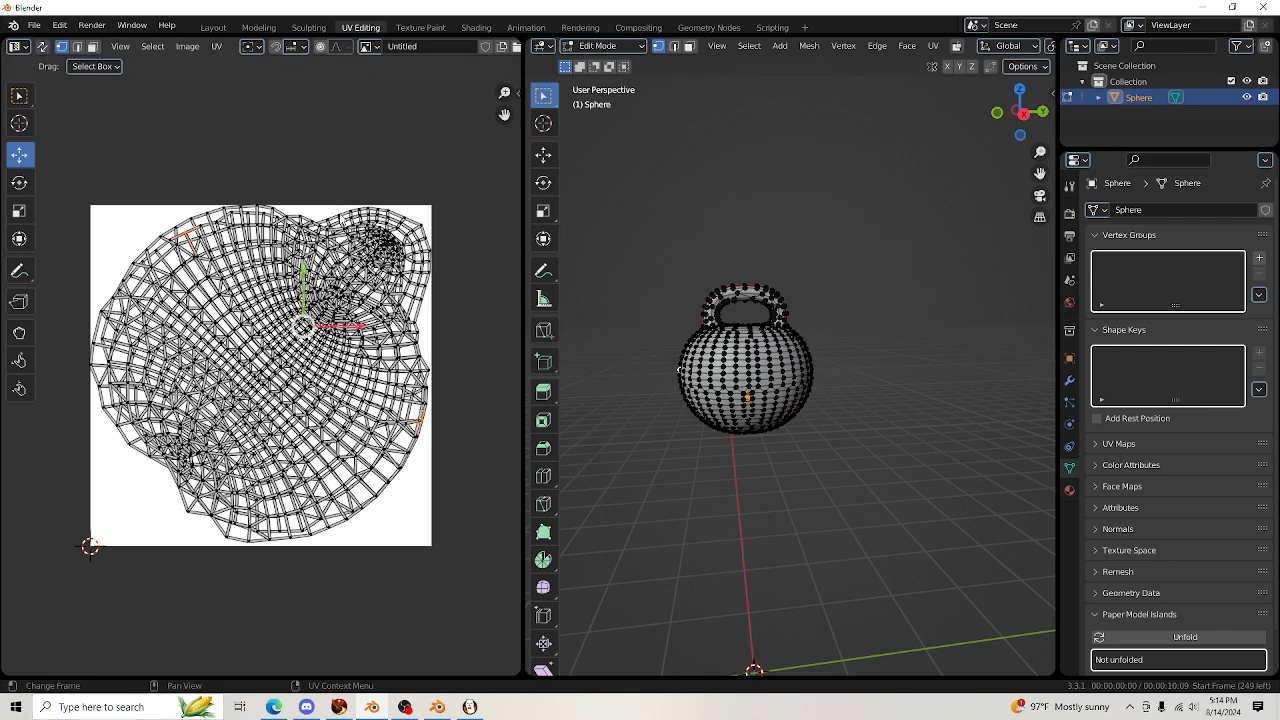
click(163, 570)
Capture the ball's UV layout with a rectangular snip in Snipping Tool and copy the snip
click(120, 707)
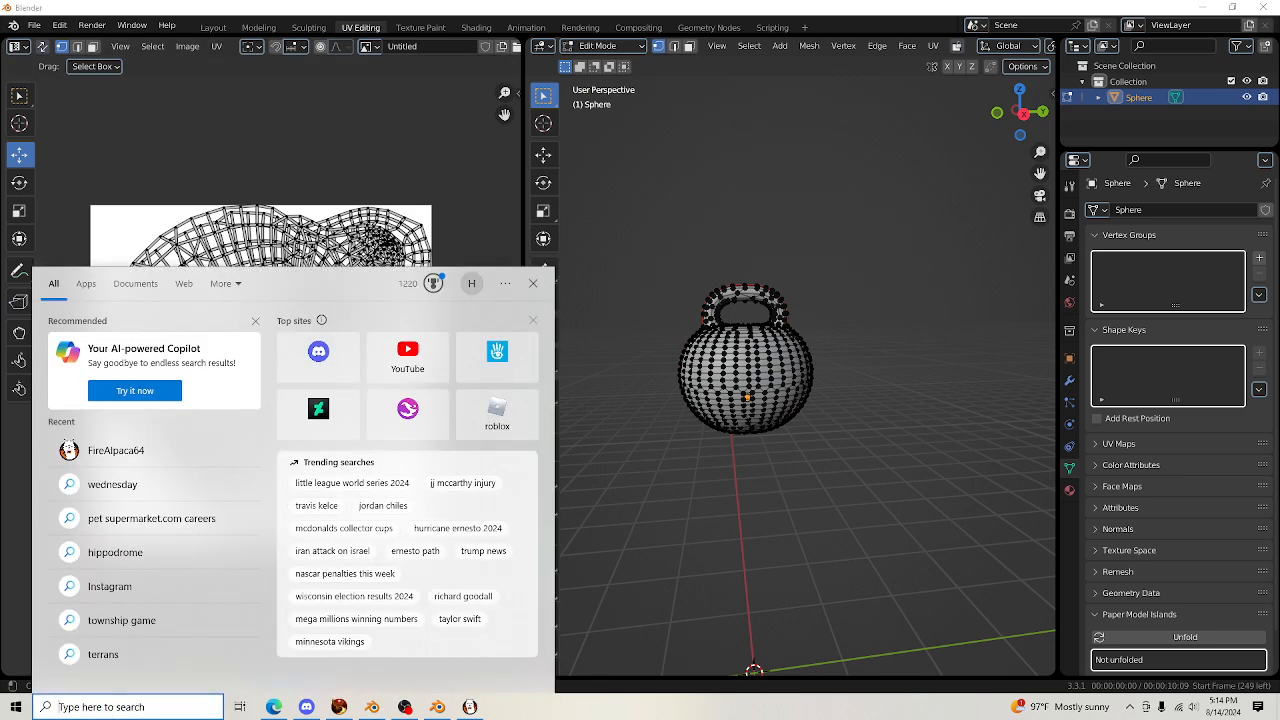
text(snip)
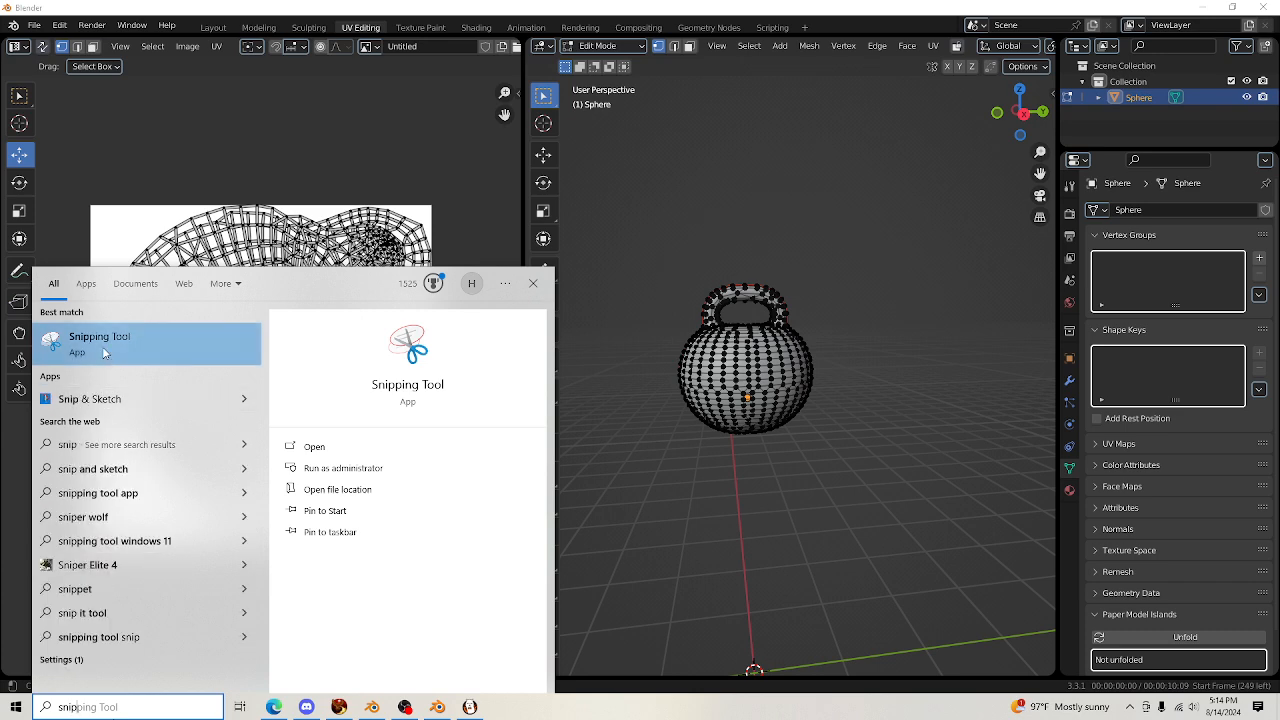
click(102, 346)
click(155, 346)
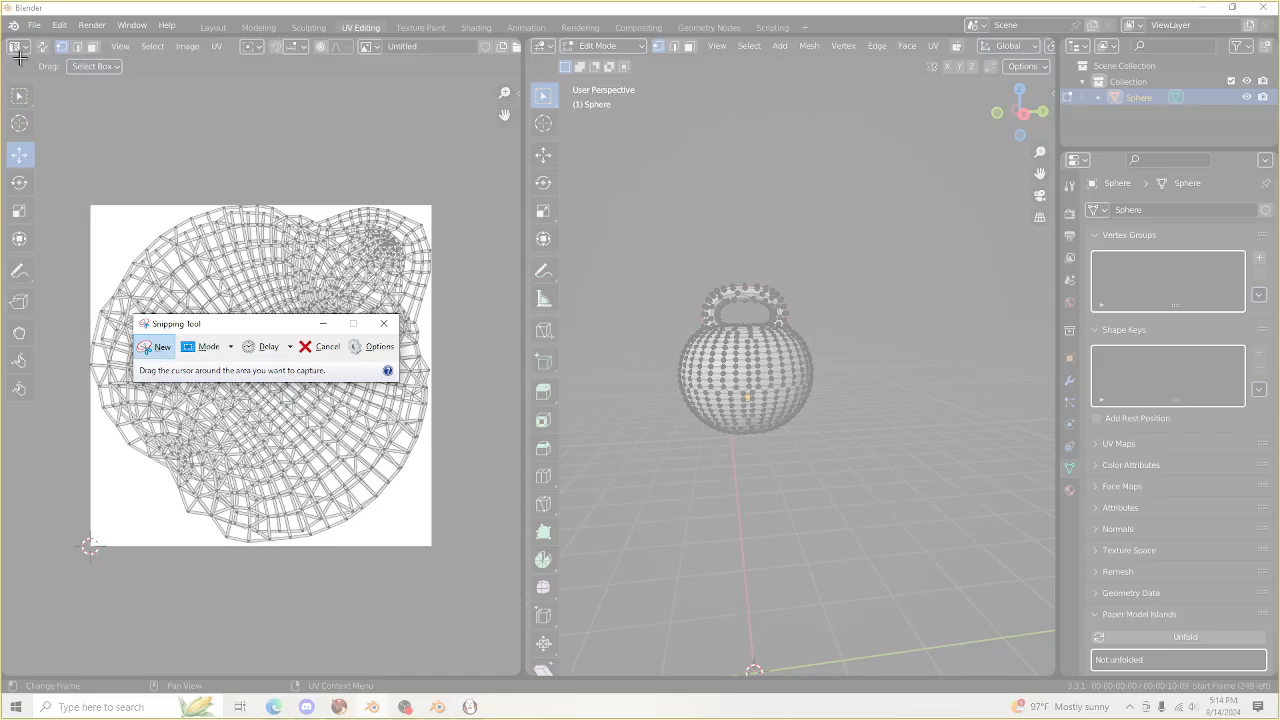
drag(88, 193, 452, 553)
click(52, 100)
click(70, 114)
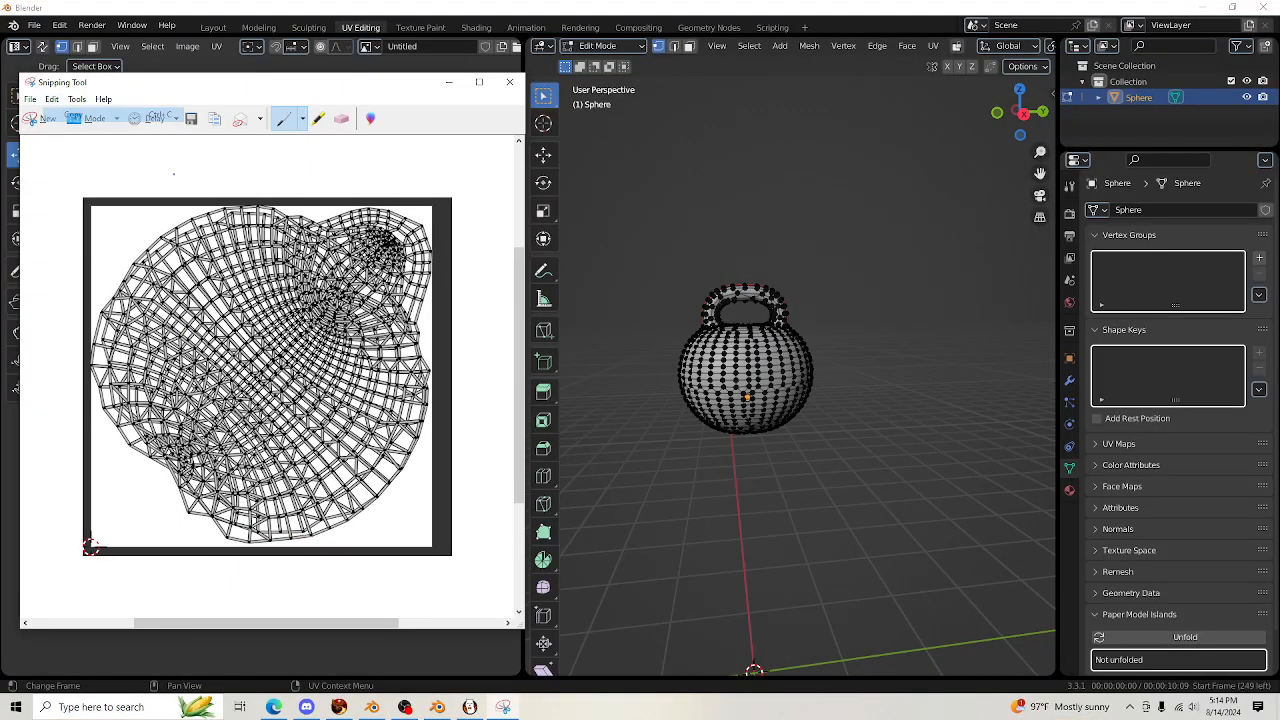
Switch back to FireAlpaca and create a new image from the copied UV snip
click(434, 708)
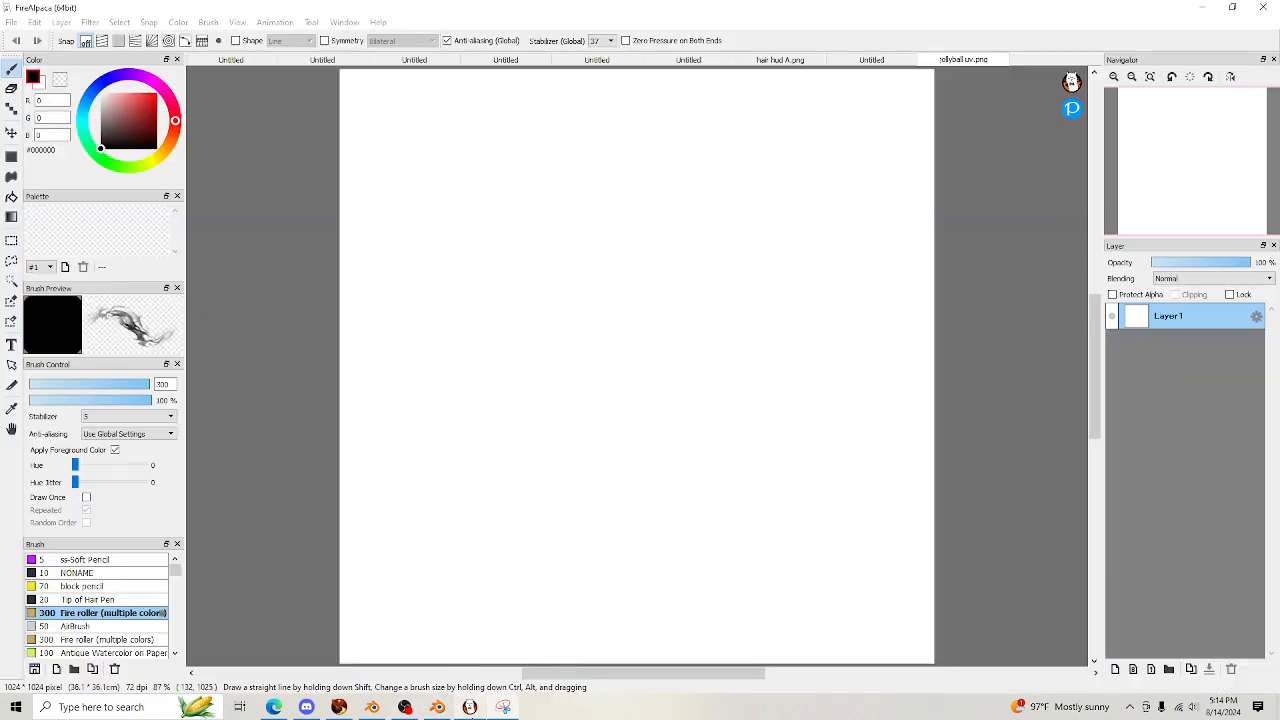
click(11, 22)
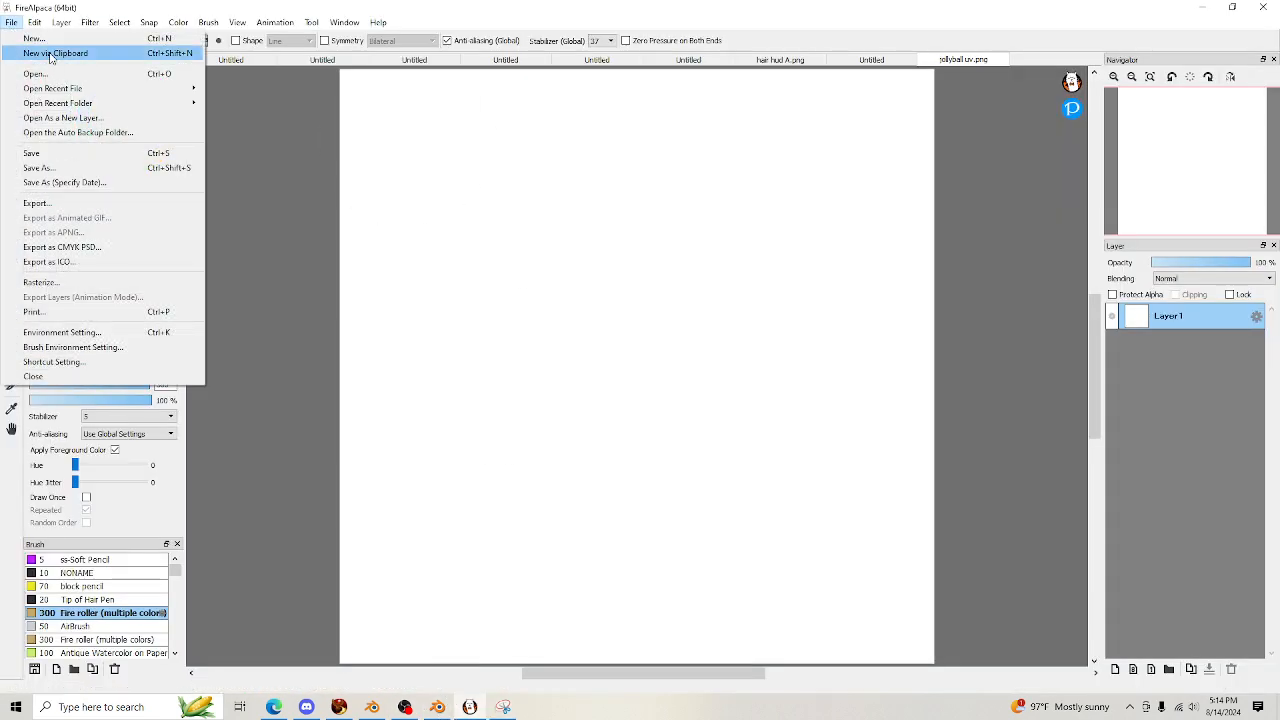
click(55, 53)
Select the white UV square exactly inside the snip's dark border with a rectangular selection and copy it from the layer
scroll(466, 200, up, 6)
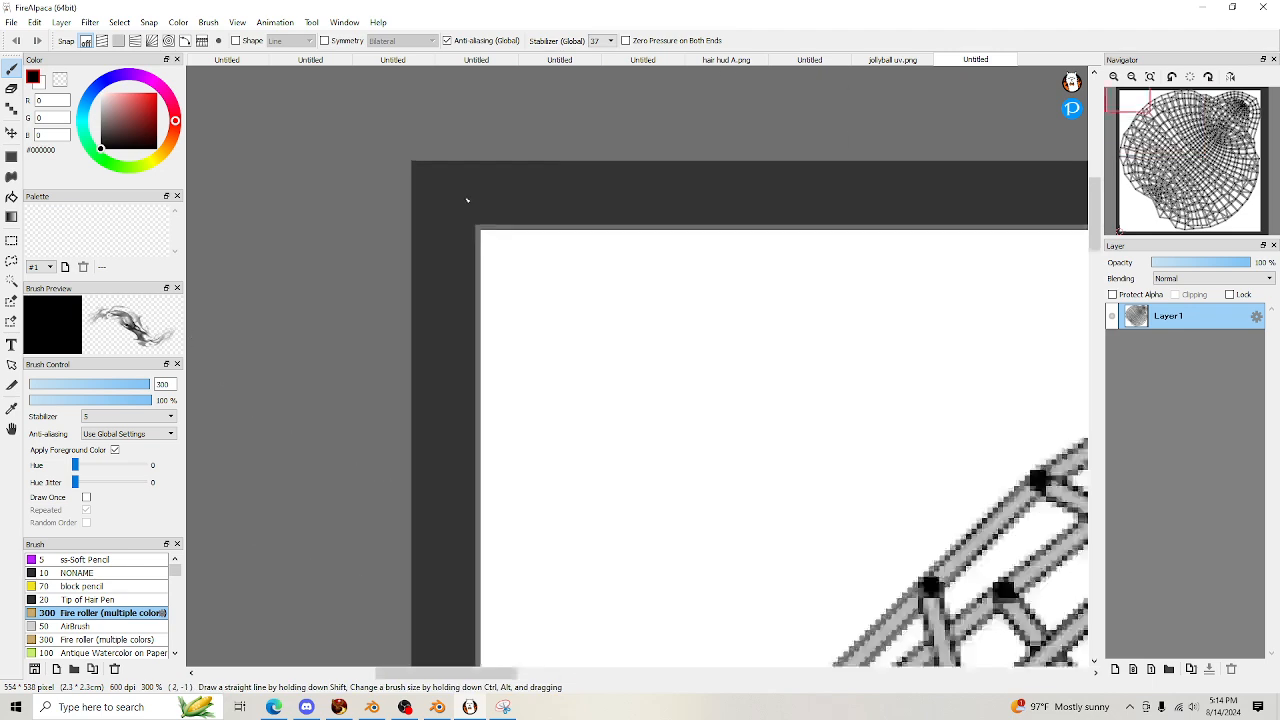
click(11, 240)
scroll(490, 240, down, 3)
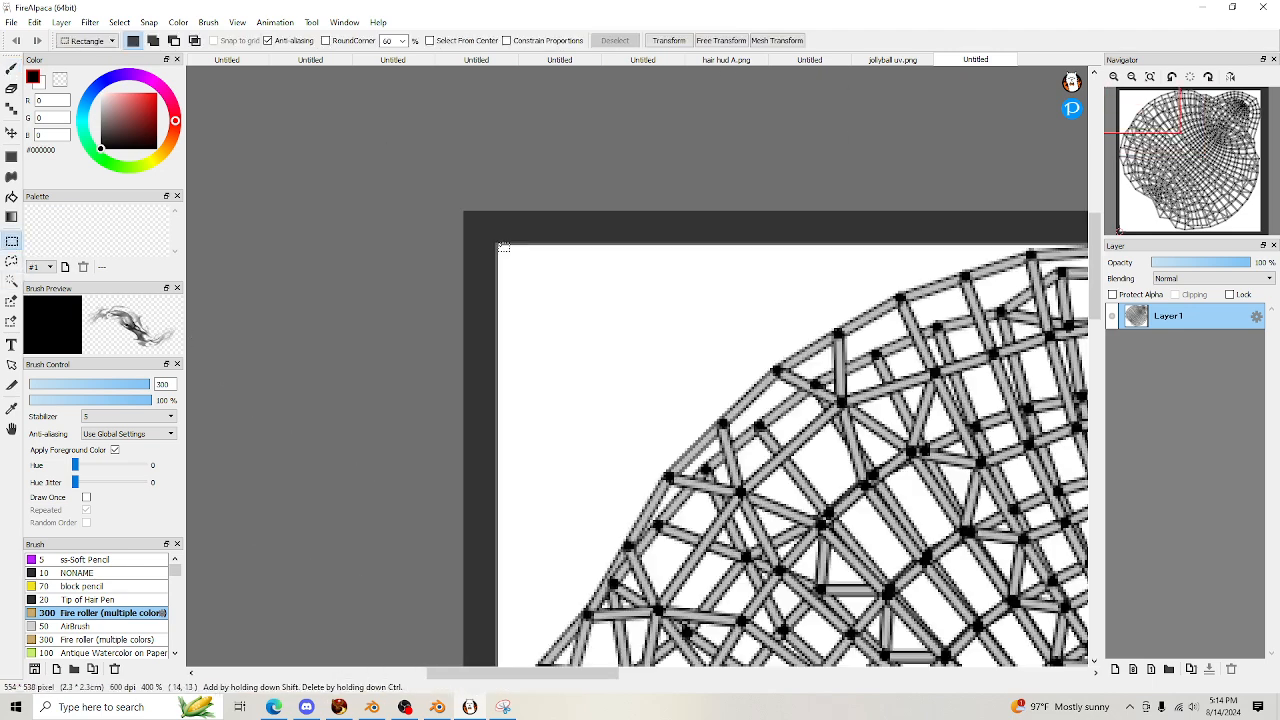
scroll(483, 226, up, 3)
scroll(531, 316, down, 12)
drag(428, 228, 716, 522)
scroll(669, 391, up, 8)
scroll(601, 418, up, 3)
scroll(811, 394, down, 4)
scroll(818, 404, down, 5)
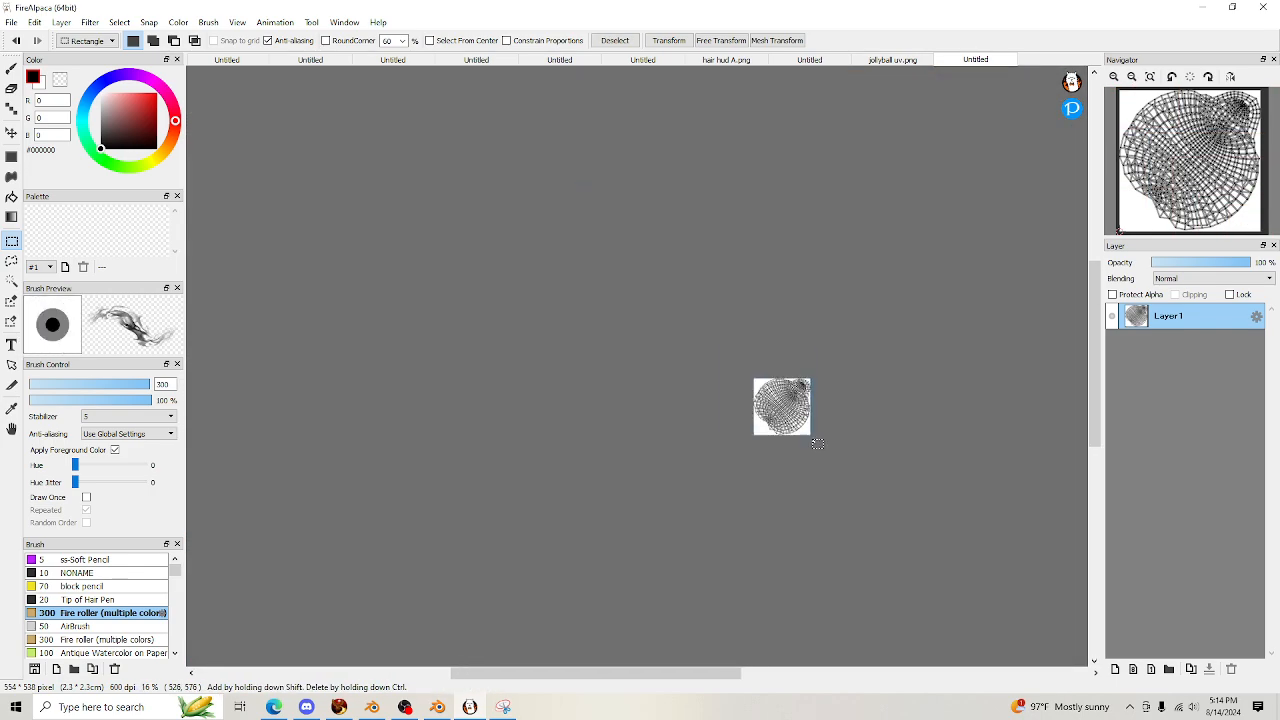
scroll(812, 395, up, 4)
click(33, 23)
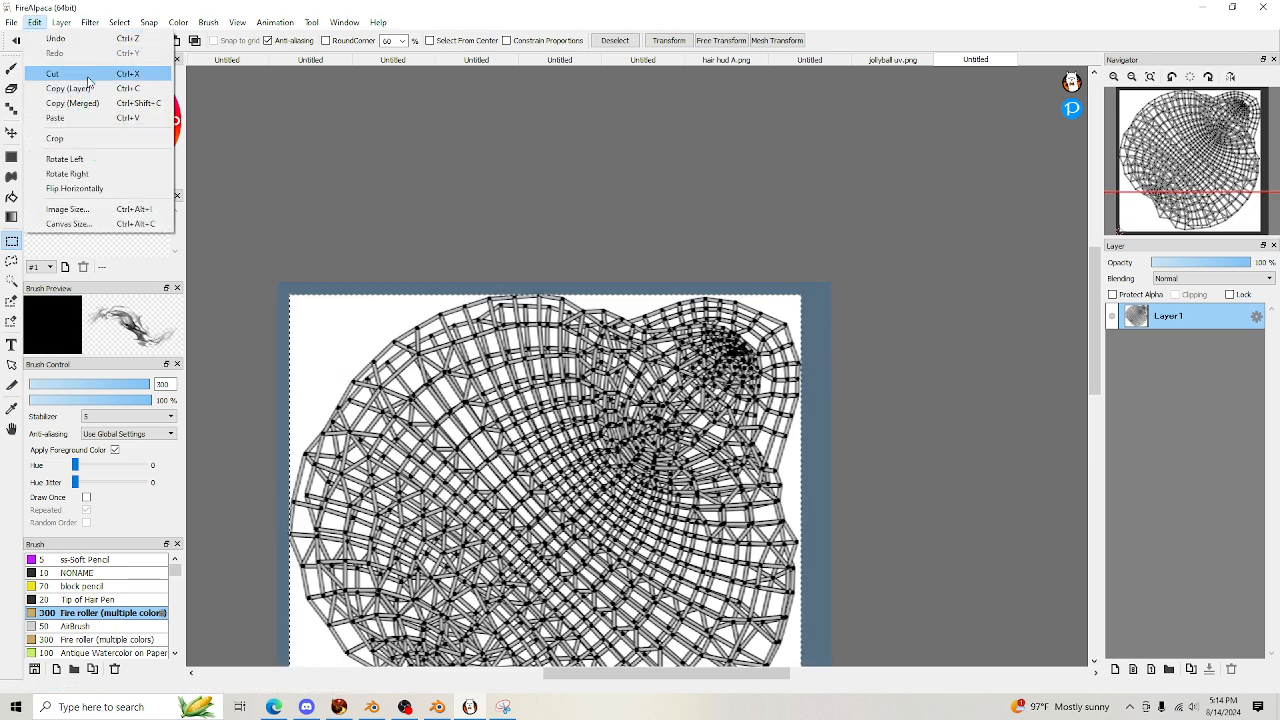
click(86, 89)
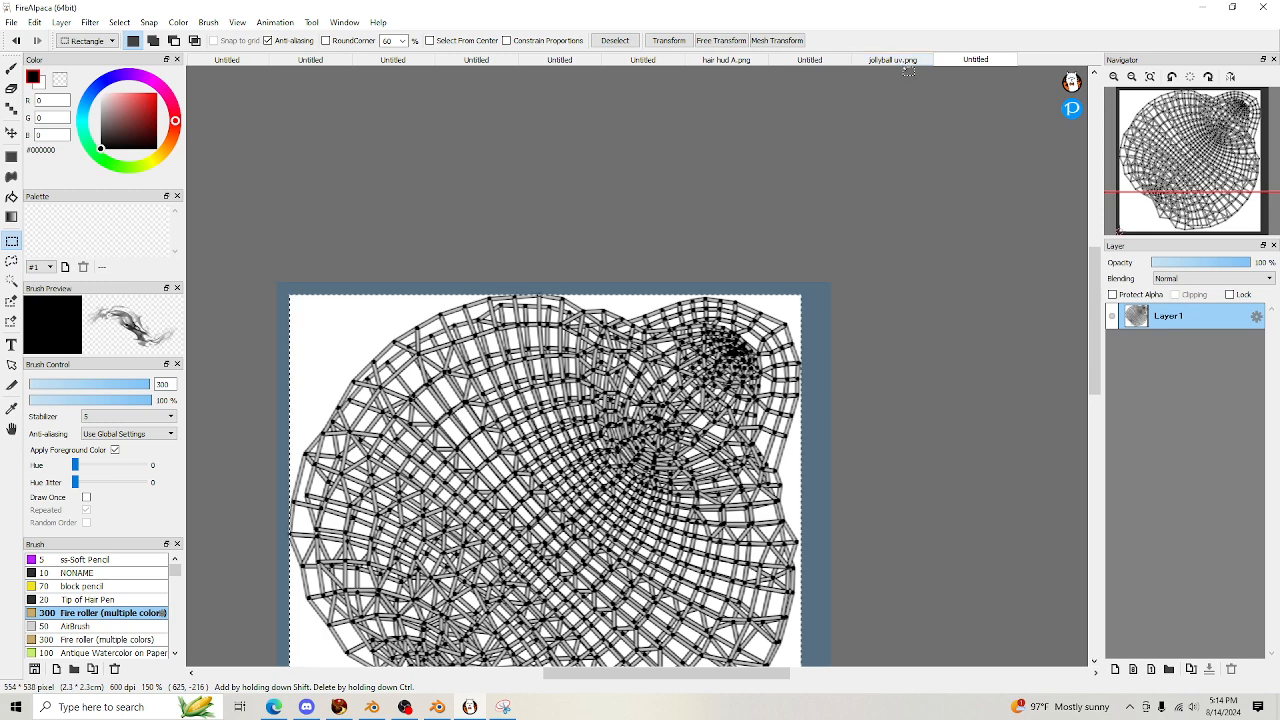
Create a new image from the copied UV square and close the leftover snip image
click(11, 22)
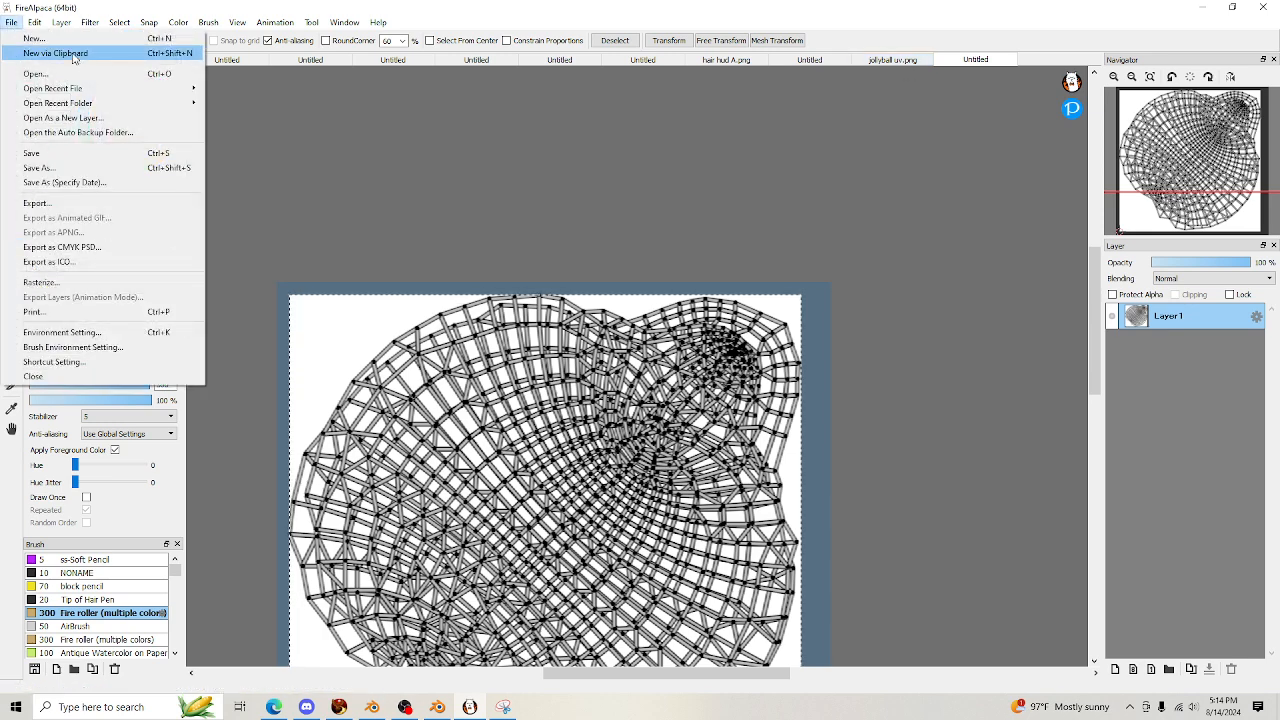
click(72, 55)
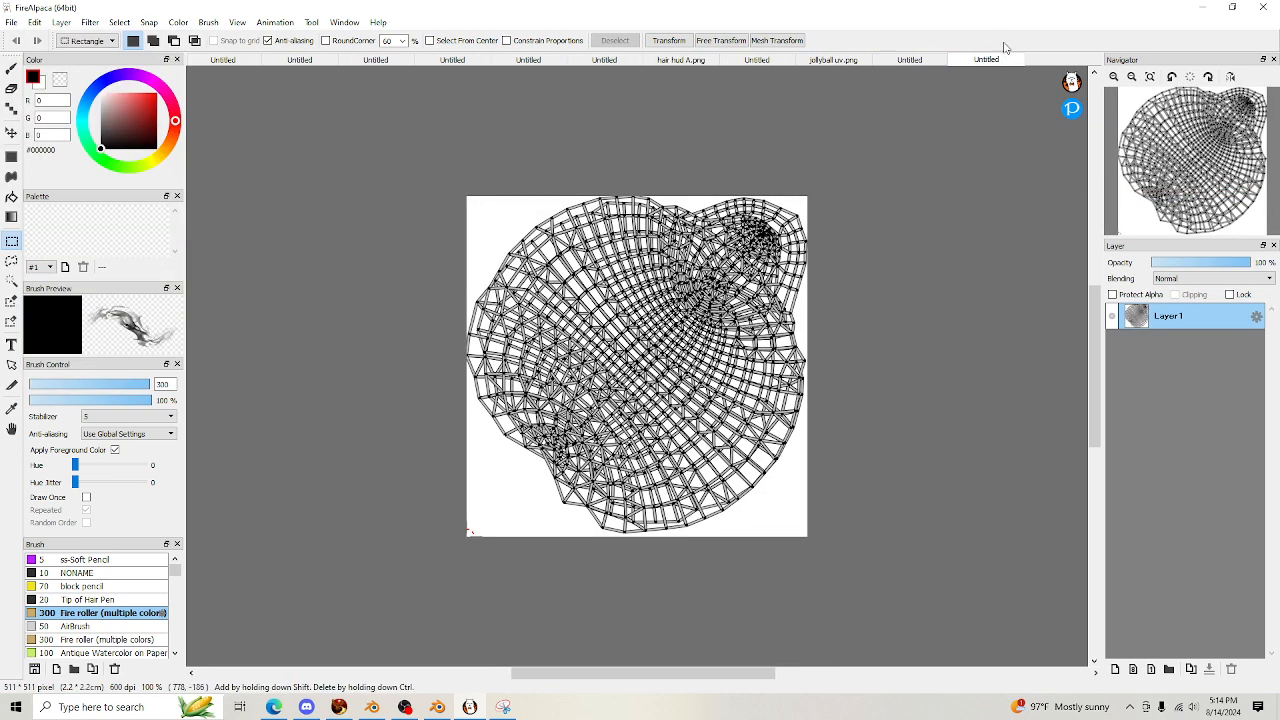
click(905, 60)
click(965, 70)
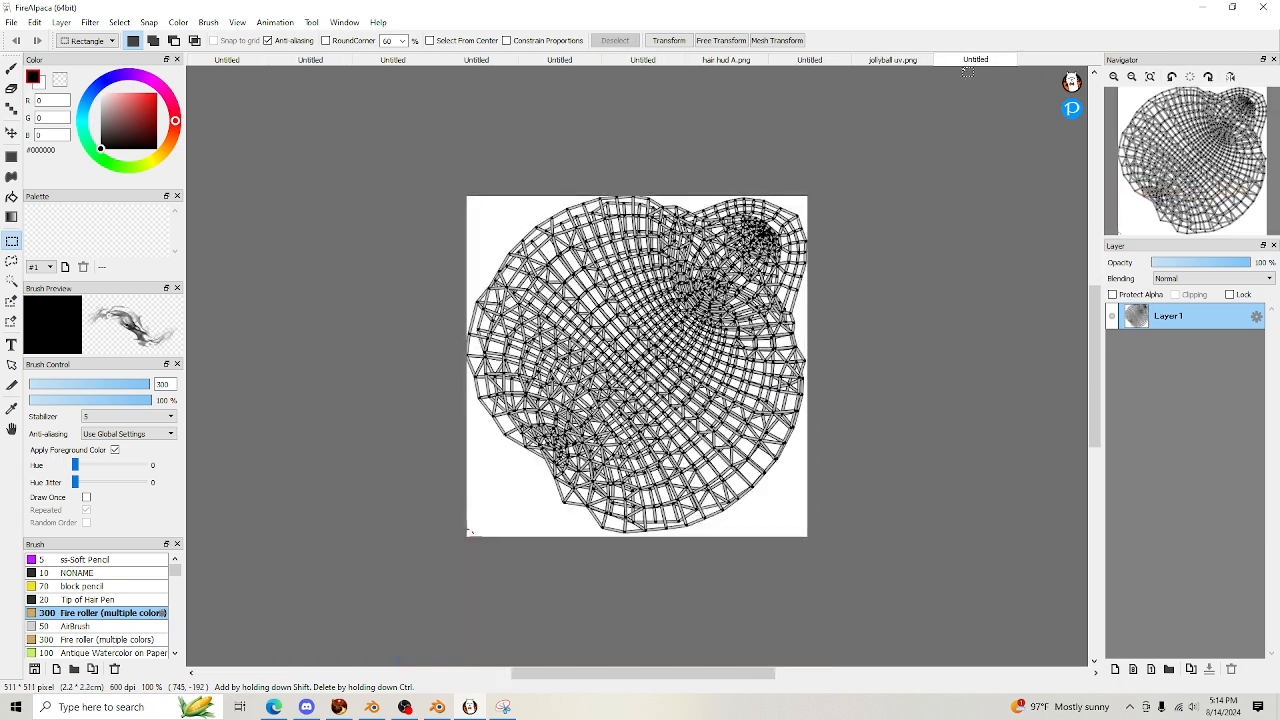
Save the cropped UV image as a PNG over the existing jollyball uv file in Documents > New folder
click(11, 22)
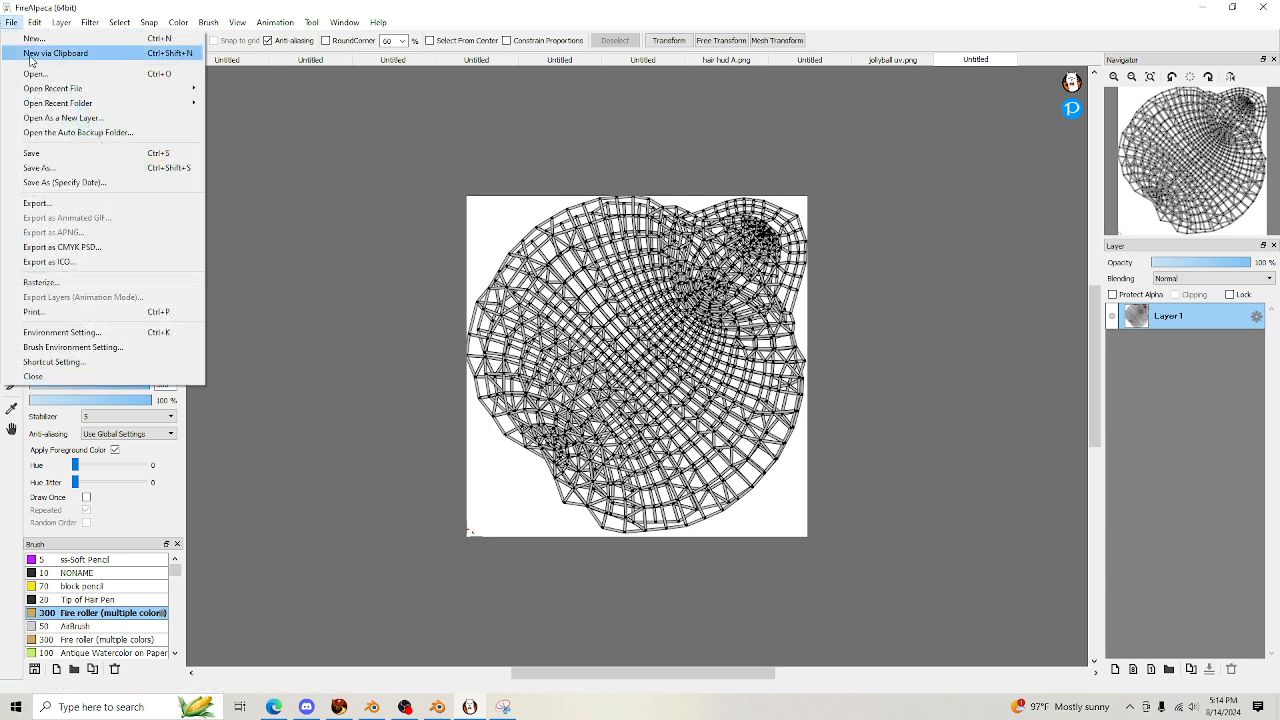
click(60, 166)
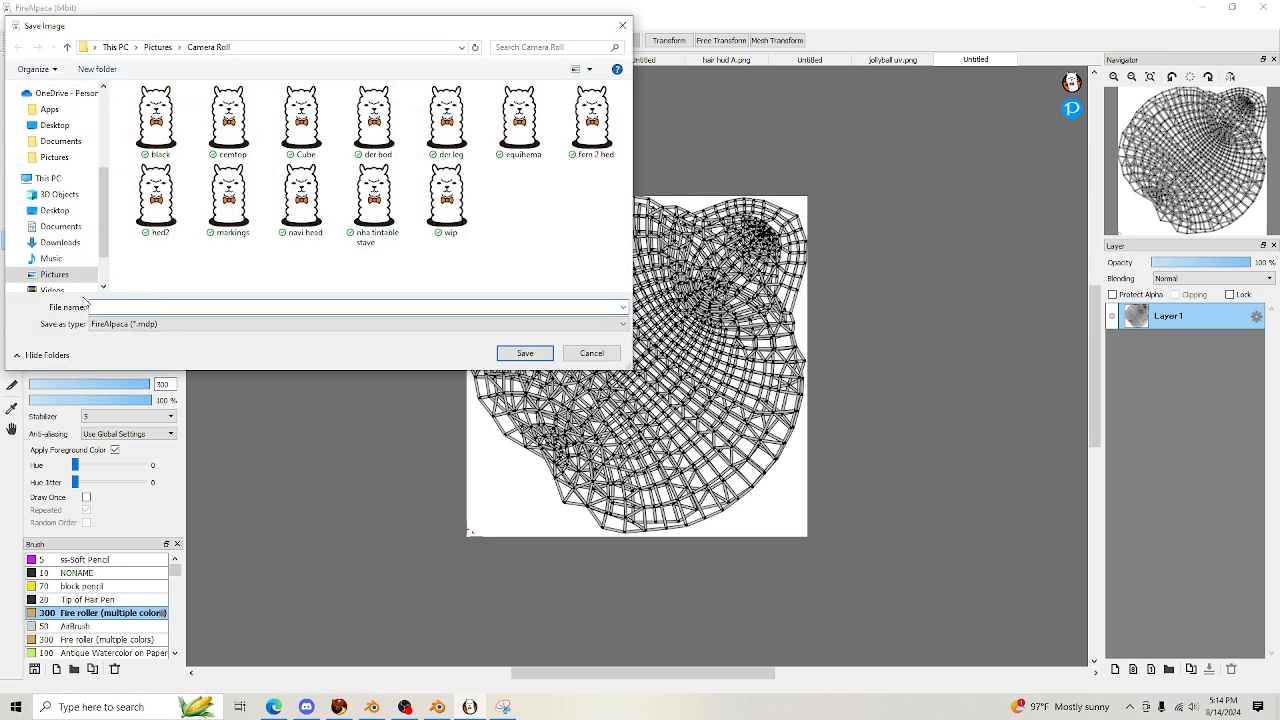
scroll(72, 258, up, 1)
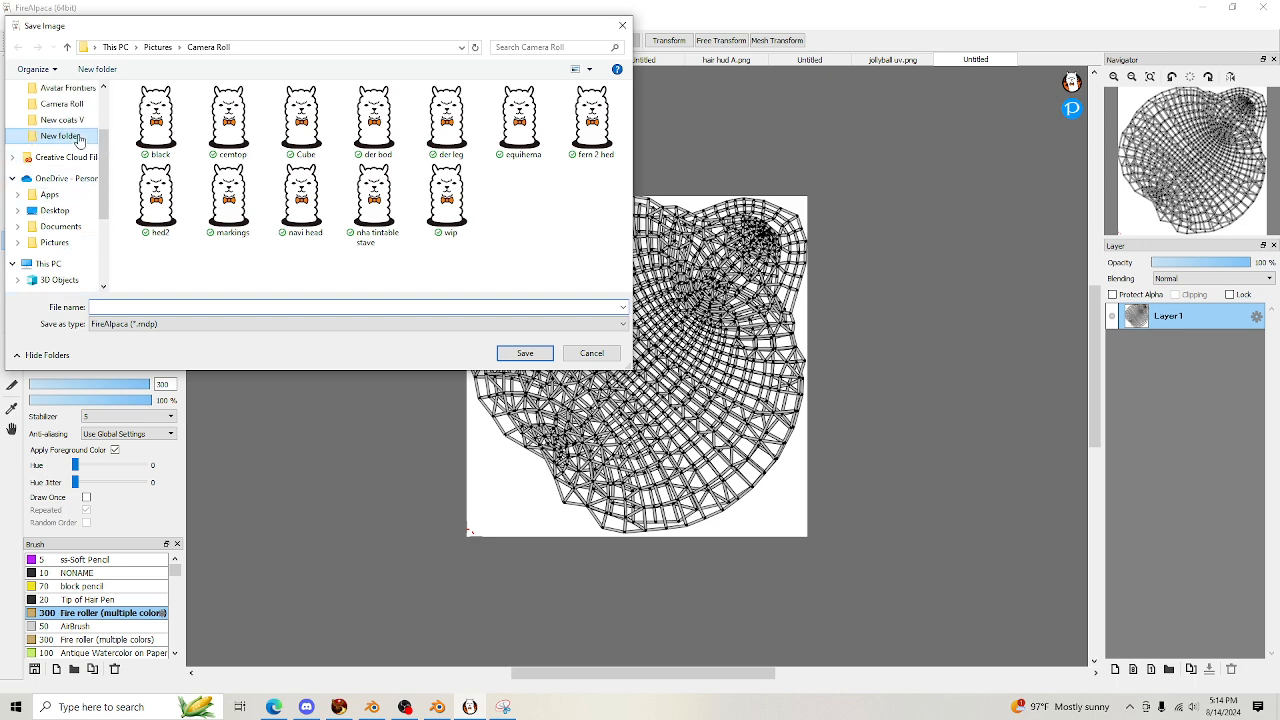
click(60, 135)
click(125, 324)
click(120, 347)
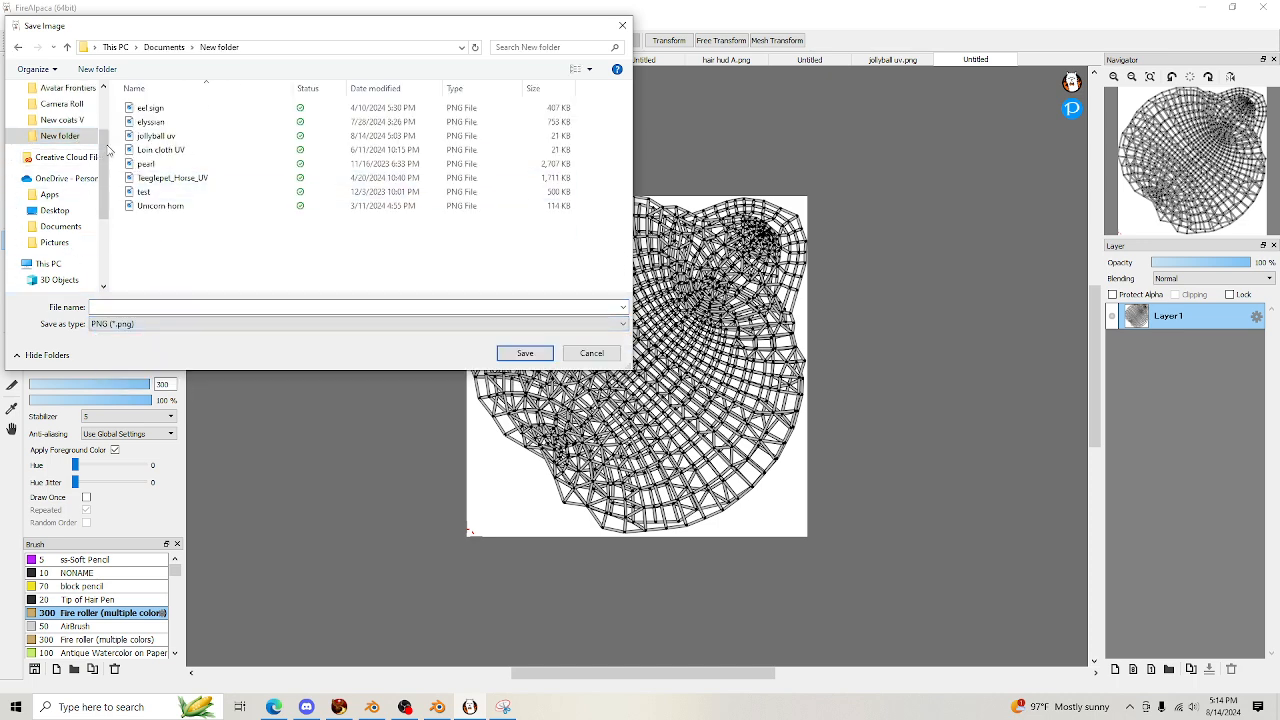
click(183, 136)
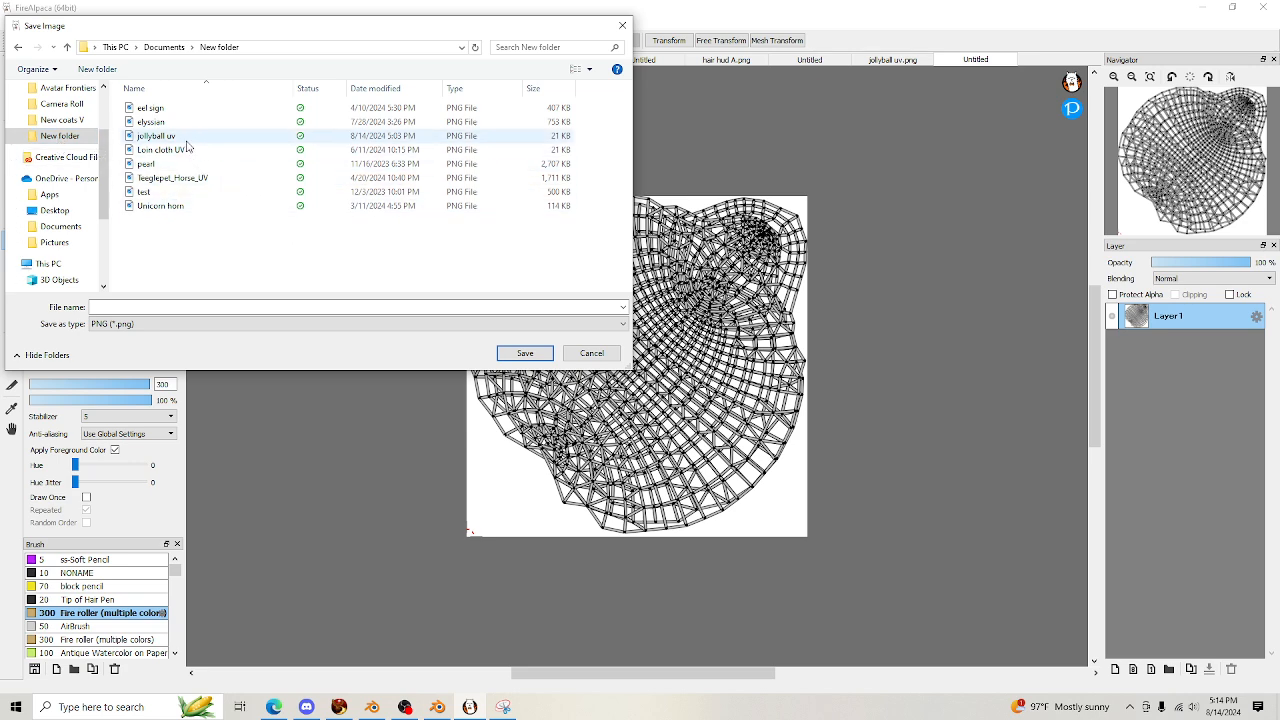
click(518, 355)
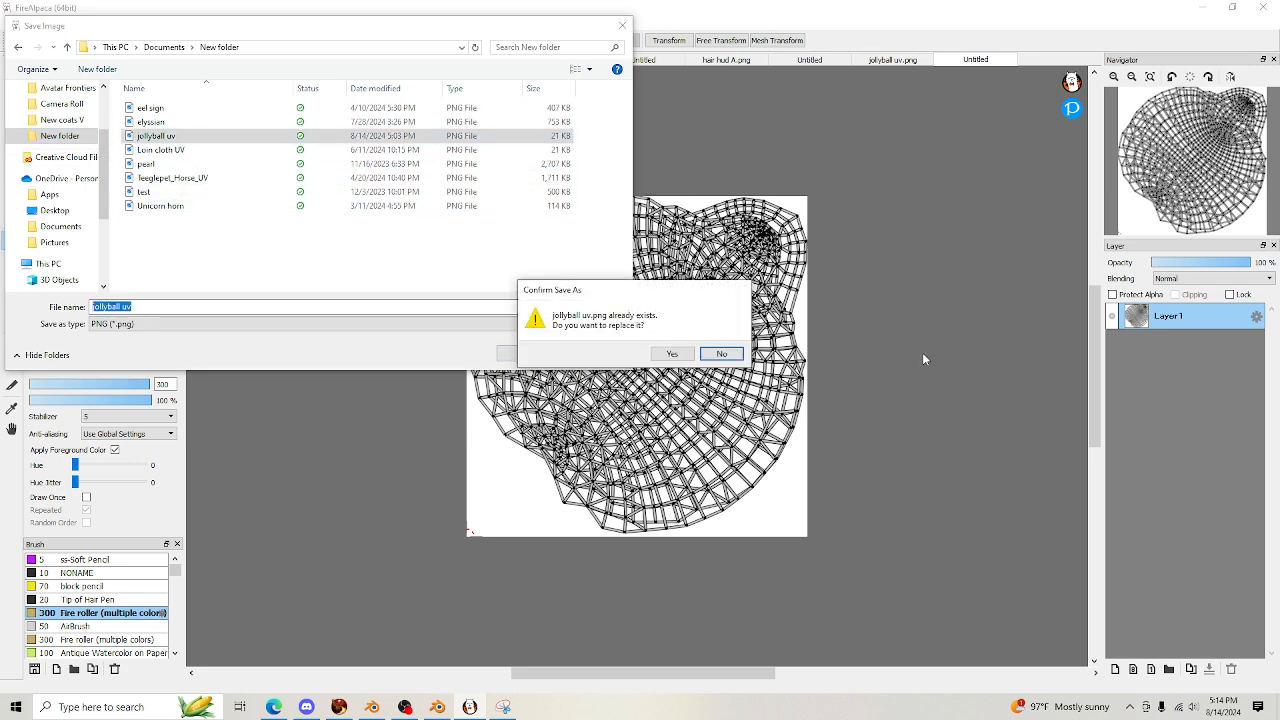
click(674, 353)
click(625, 390)
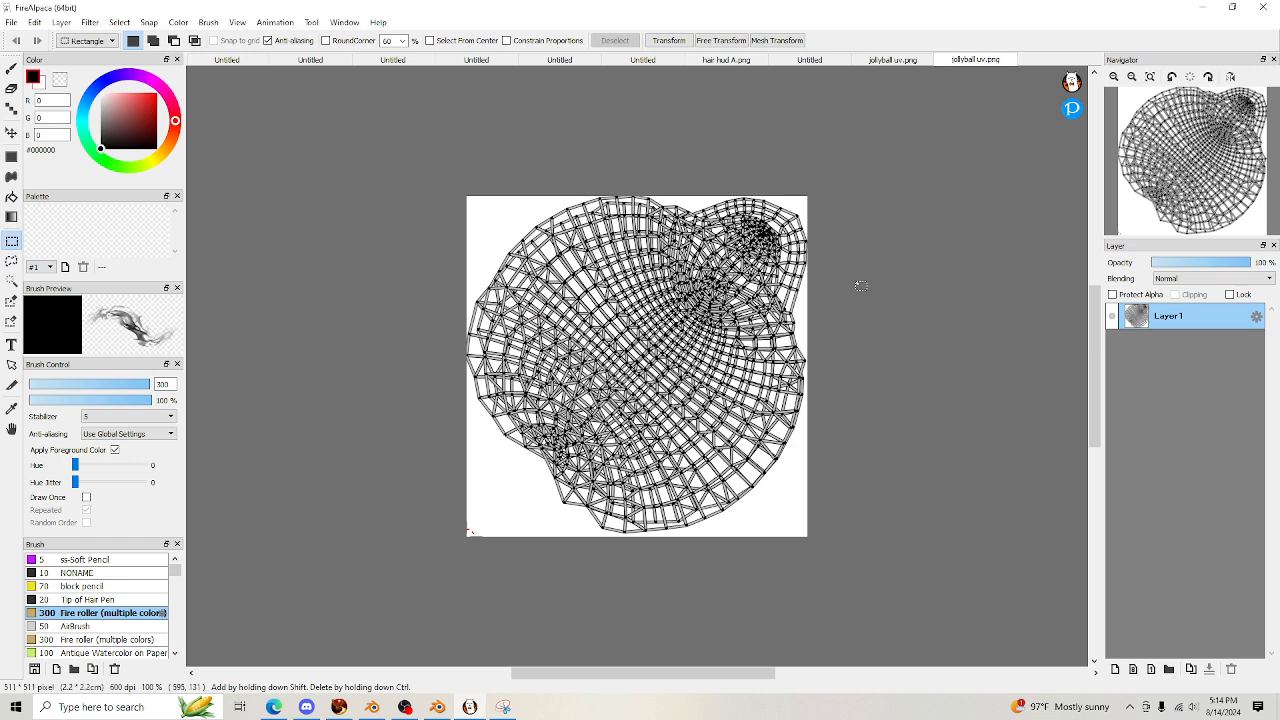
Add a new empty layer above the UV image
scroll(782, 248, up, 1)
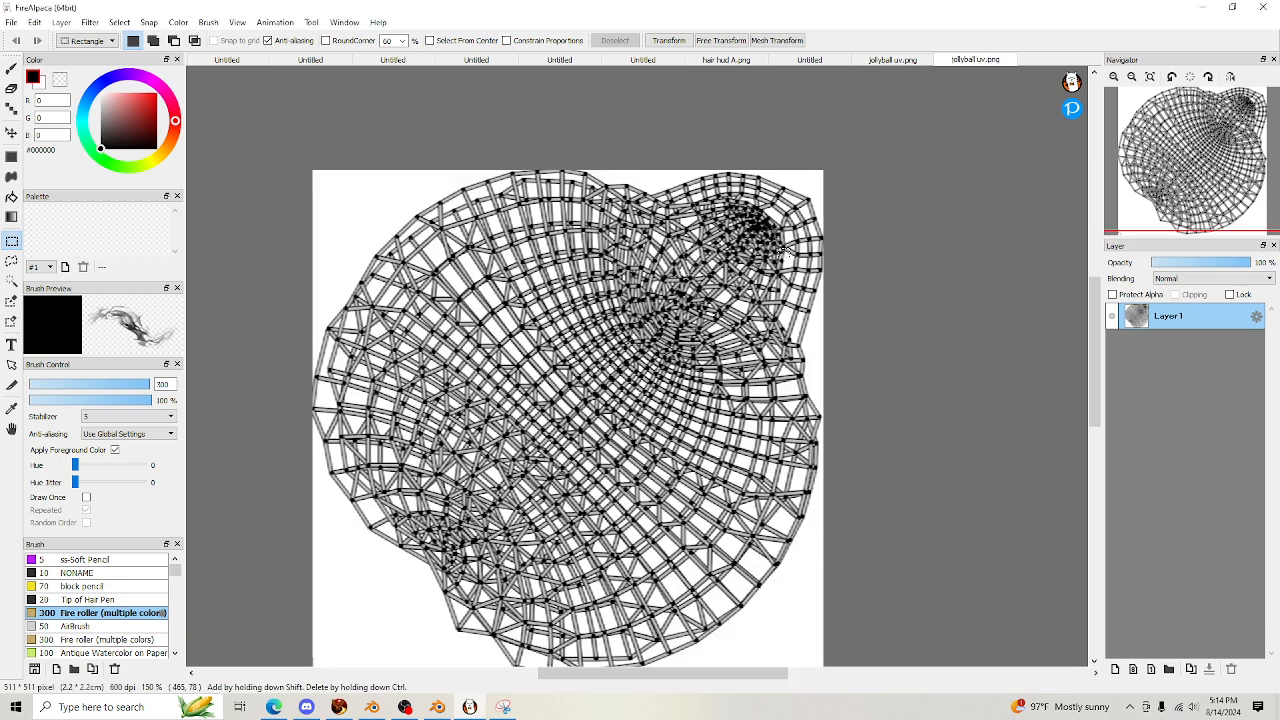
click(1115, 668)
scroll(565, 280, down, 1)
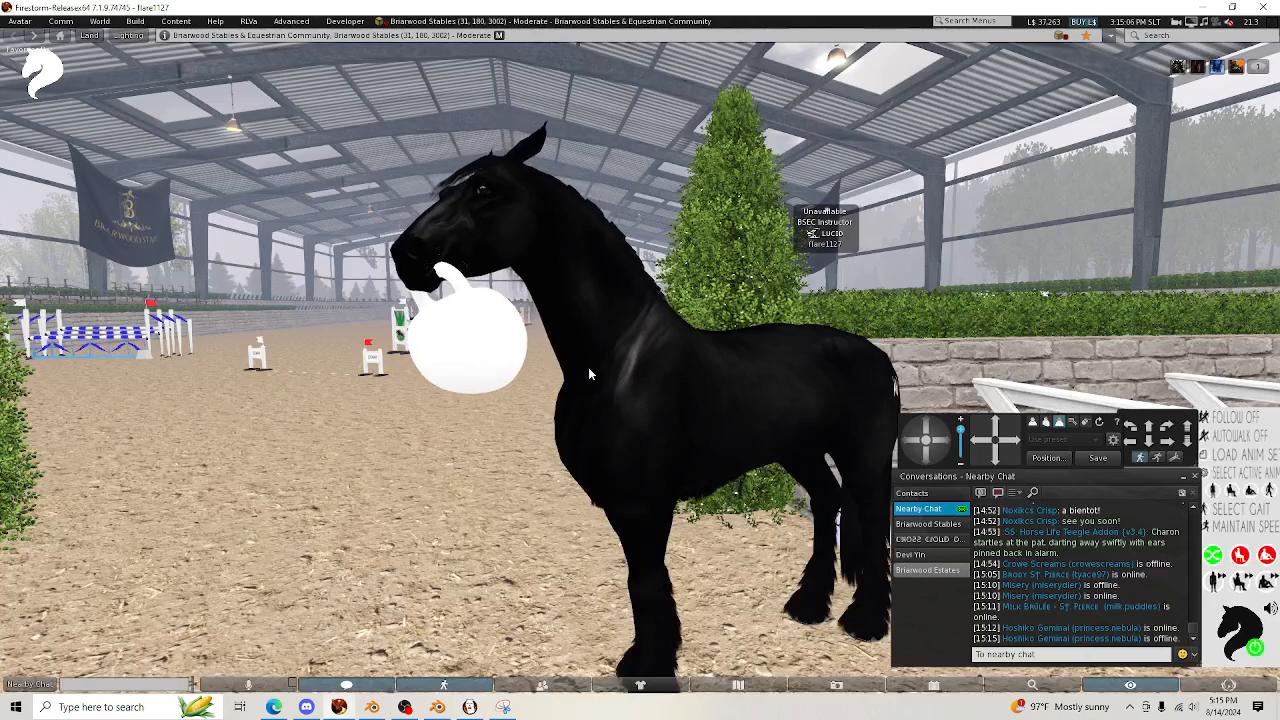
In the Second Life viewer, edit the worn jolly ball and show its Blinn-Phong texture settings
right_click(459, 326)
click(500, 362)
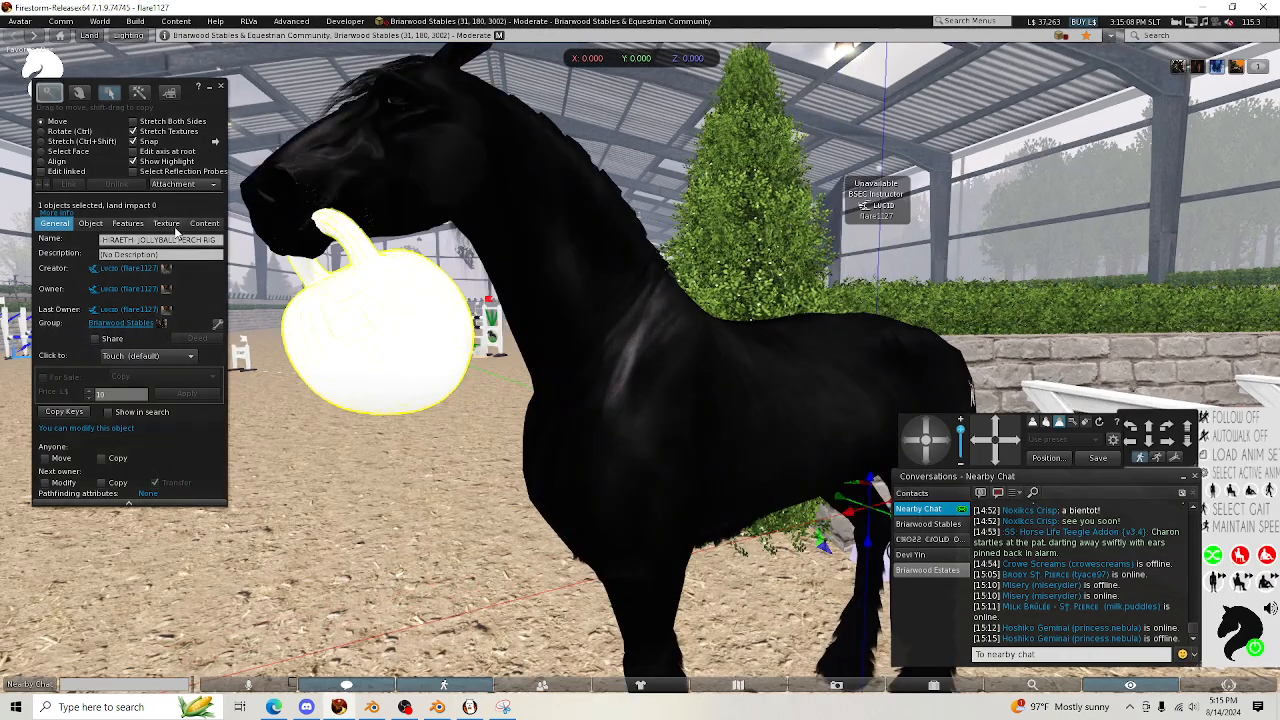
click(166, 223)
click(89, 240)
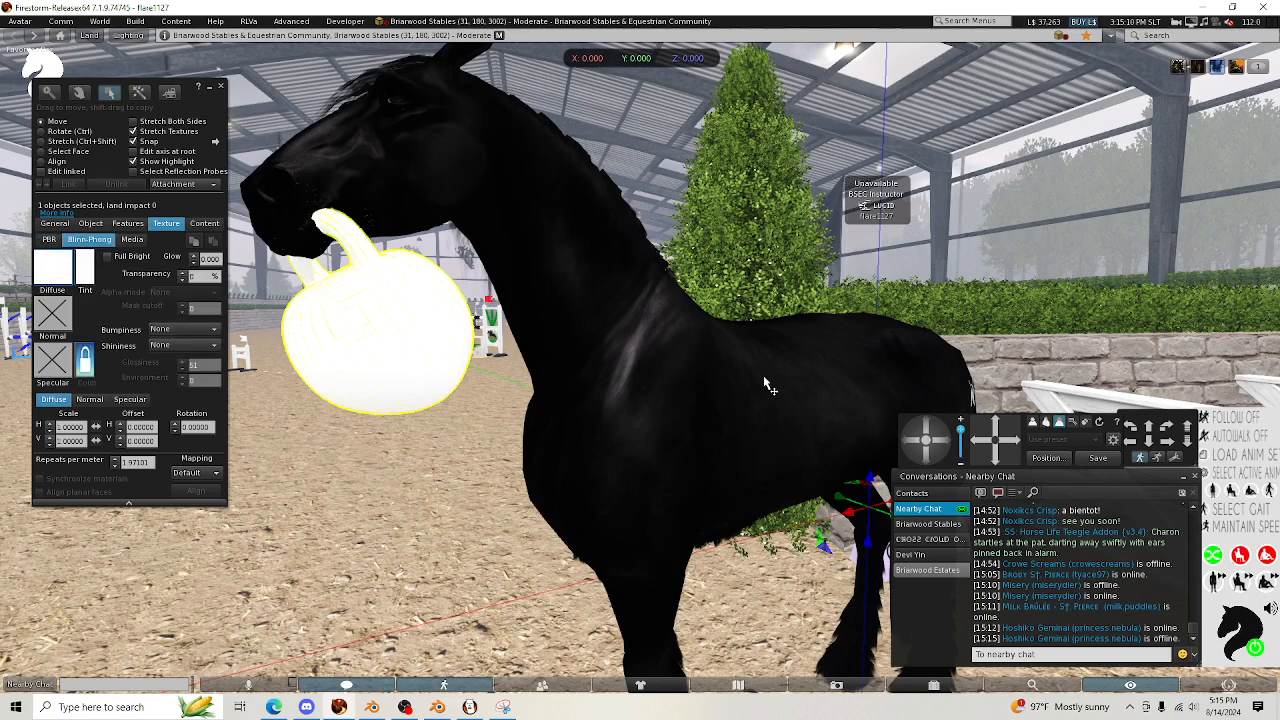
drag(994, 440, 983, 440)
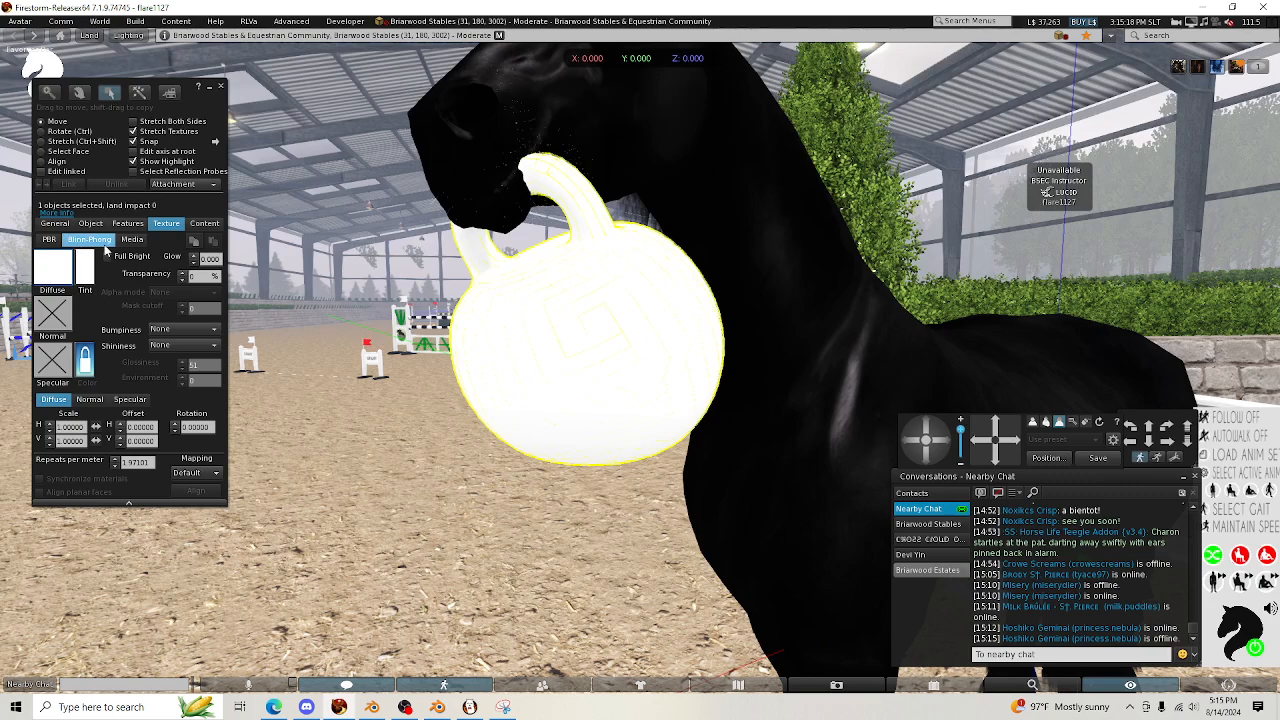
Add jollyball uv as a local texture, apply it as the ball's diffuse texture and finish editing the ball
click(54, 272)
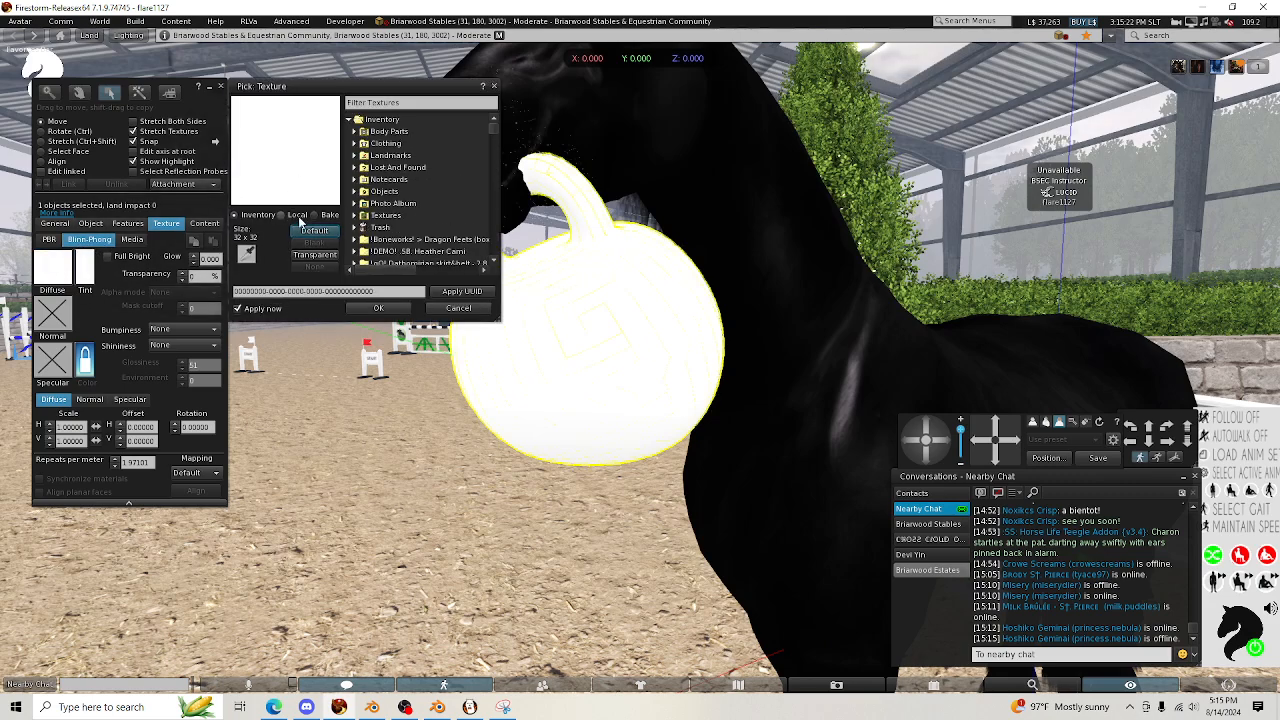
click(298, 217)
click(314, 232)
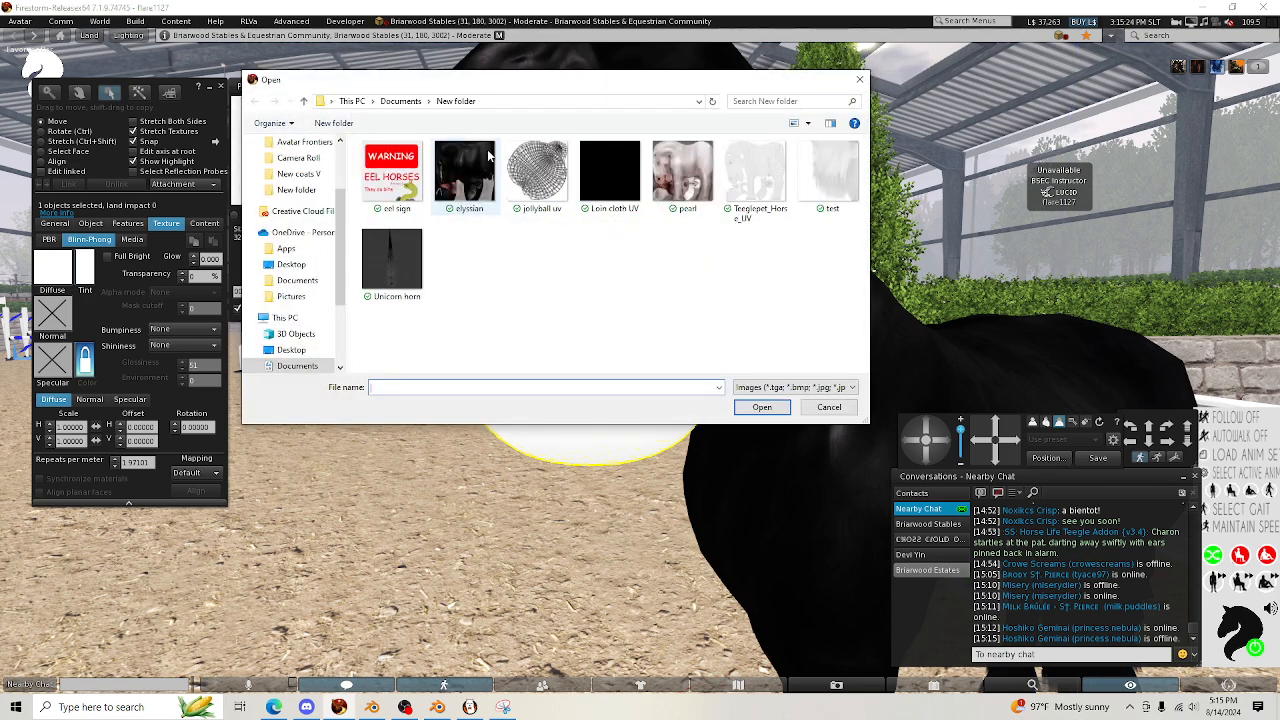
click(537, 172)
click(762, 407)
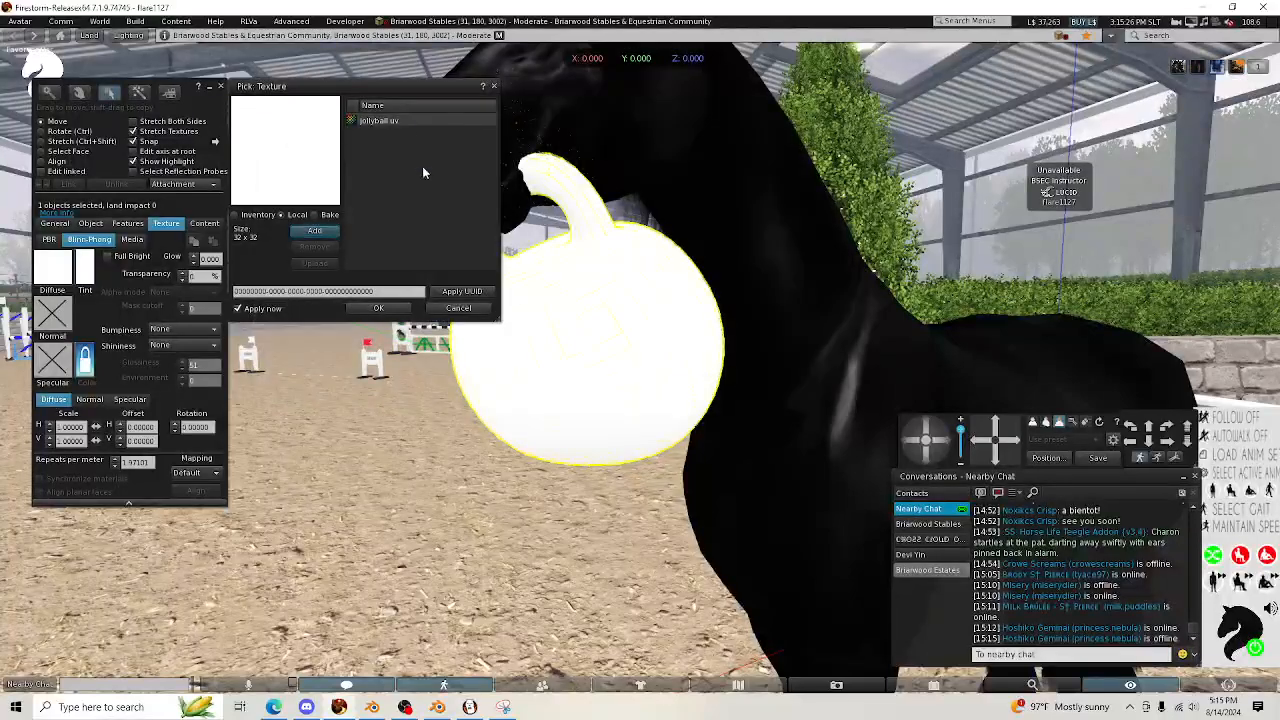
click(380, 121)
click(380, 309)
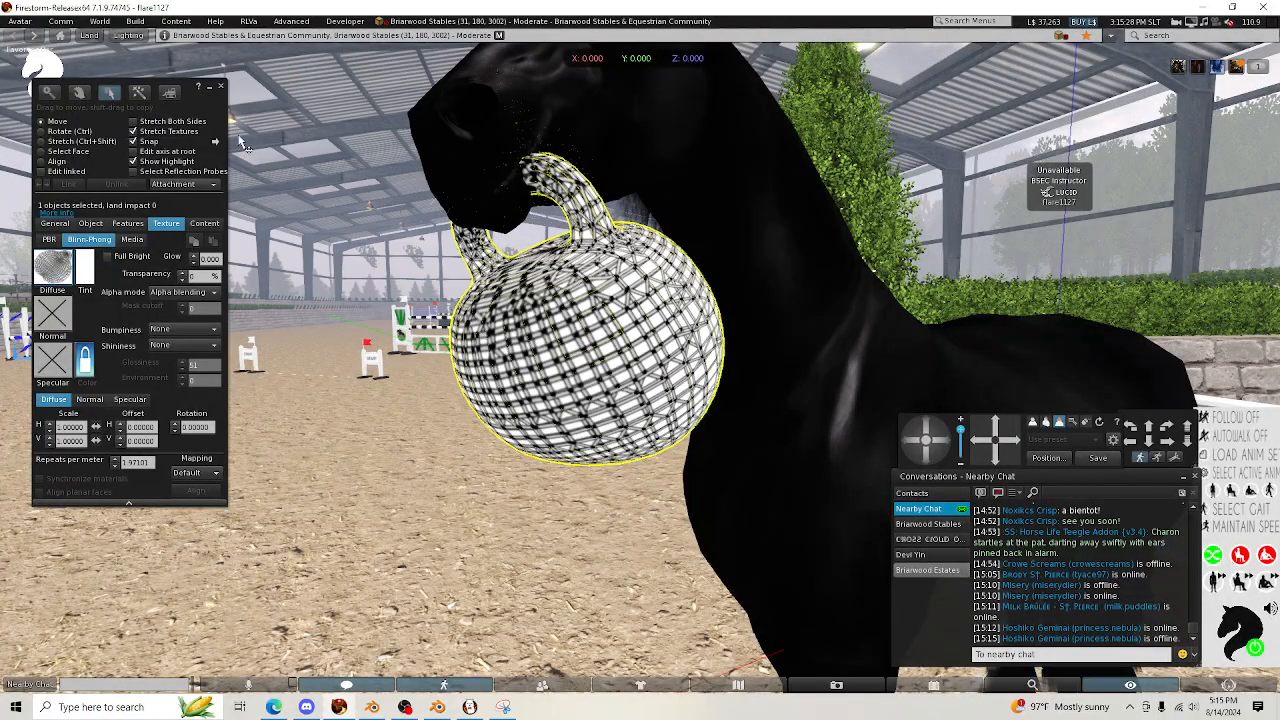
click(221, 86)
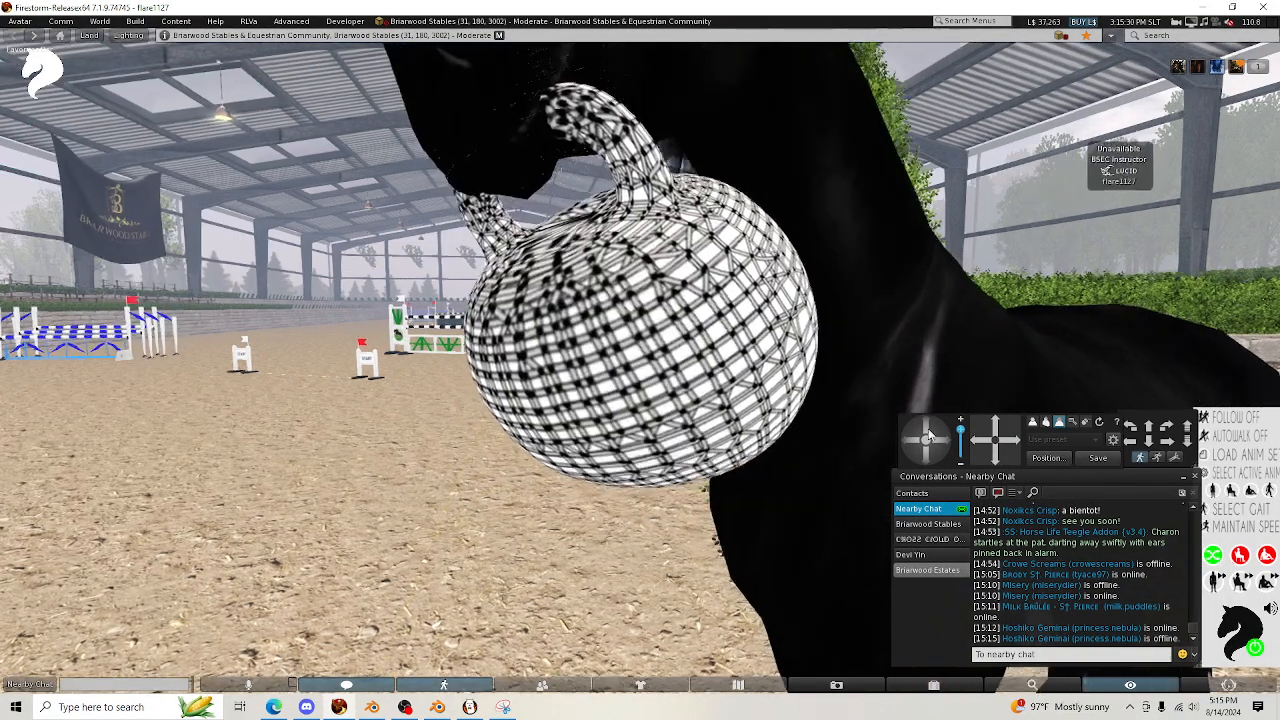
Examine the UV grid on the ball from the front and both sides of the horse
click(911, 438)
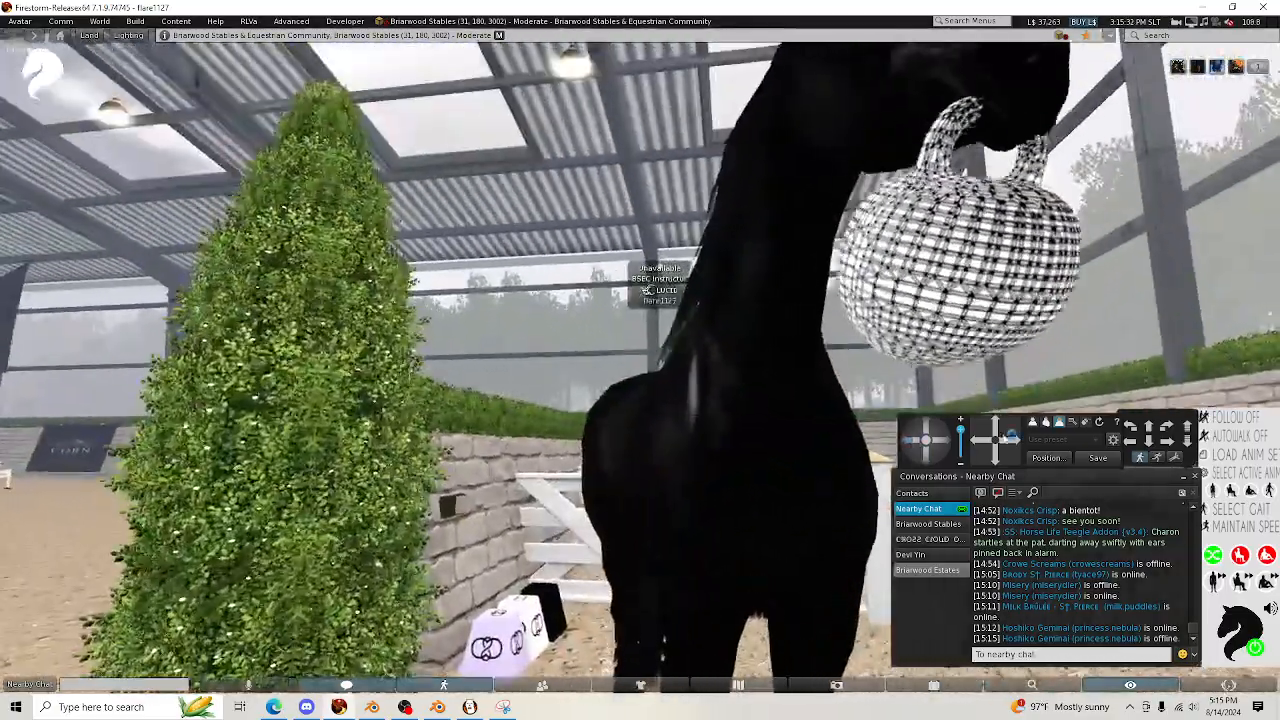
click(1005, 439)
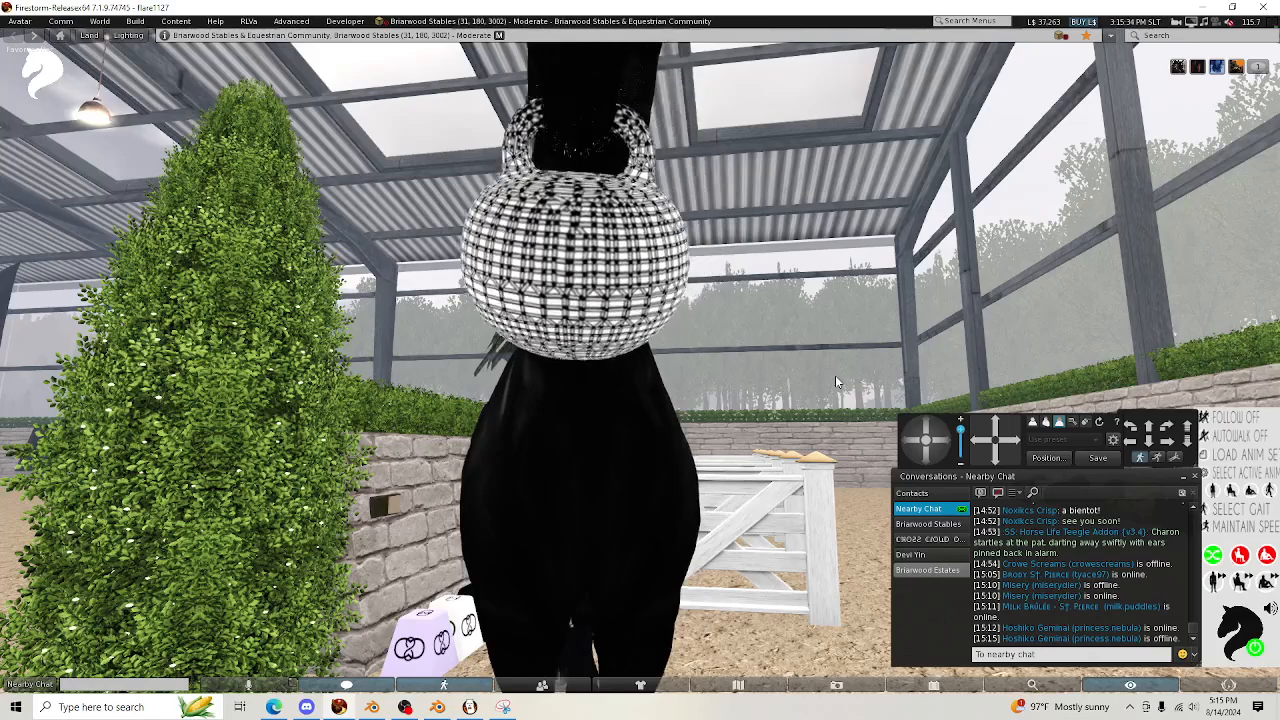
scroll(835, 381, down, 2)
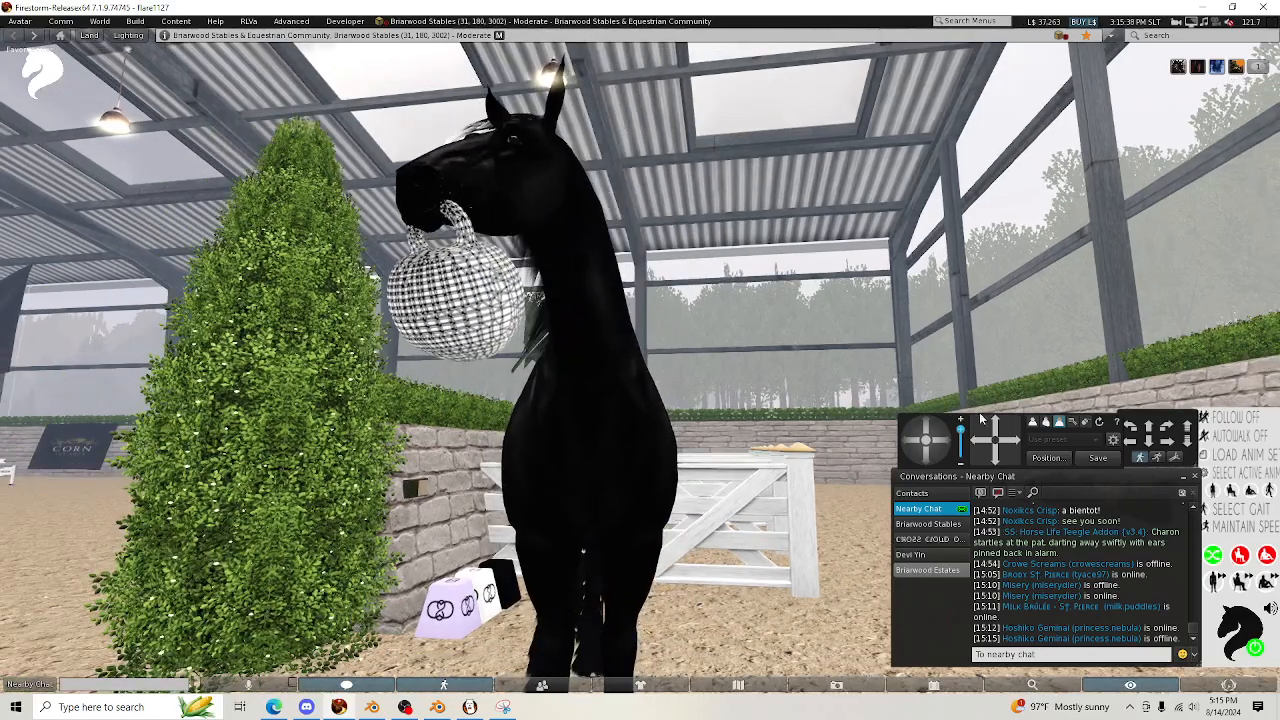
click(926, 430)
mouse_move(926, 430)
mouse_down()
mouse_move(911, 432)
mouse_move(926, 440)
mouse_up()
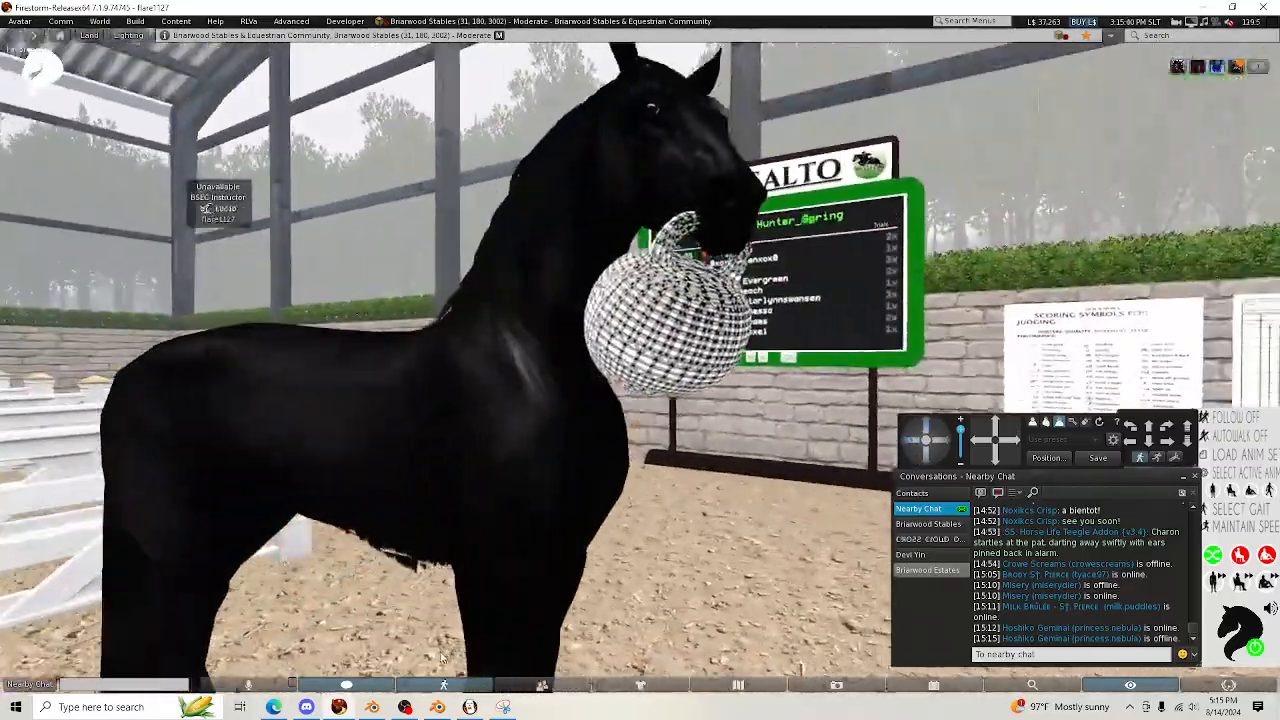
Switch back to FireAlpaca, add another layer and fill the whole canvas with a blue #708DC3 rectangle
click(469, 707)
scroll(628, 306, up, 1)
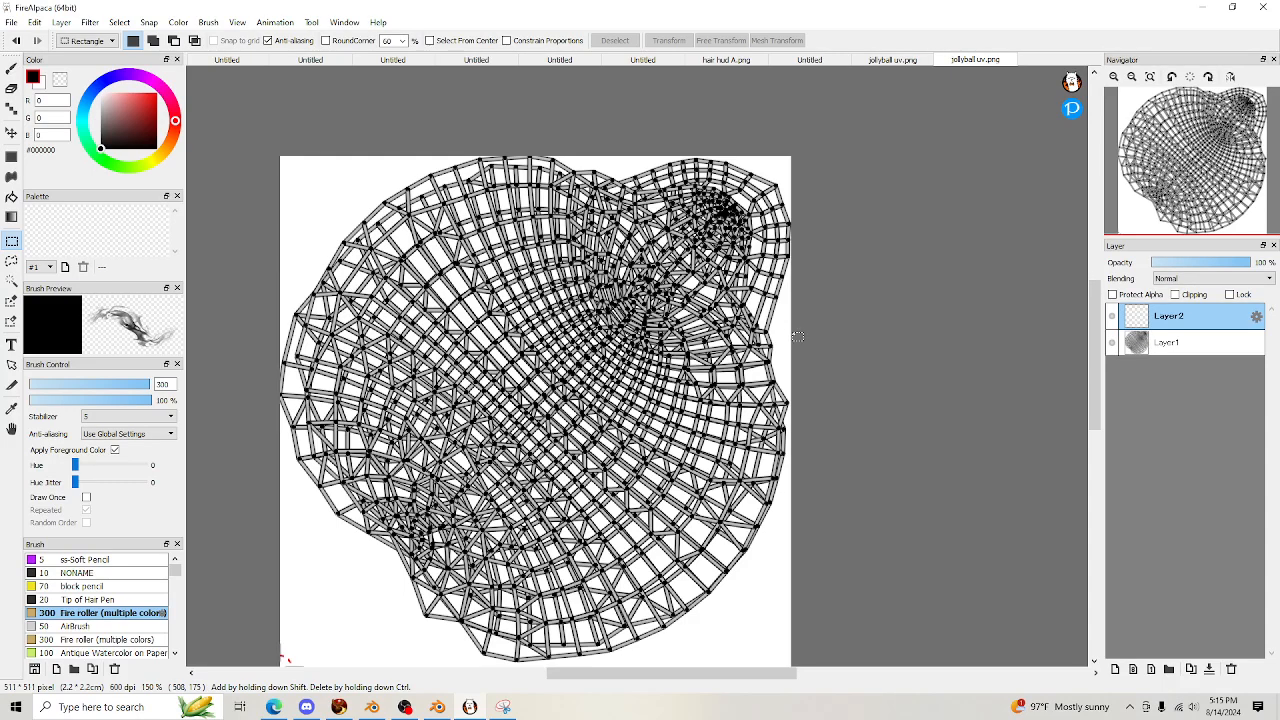
click(1116, 669)
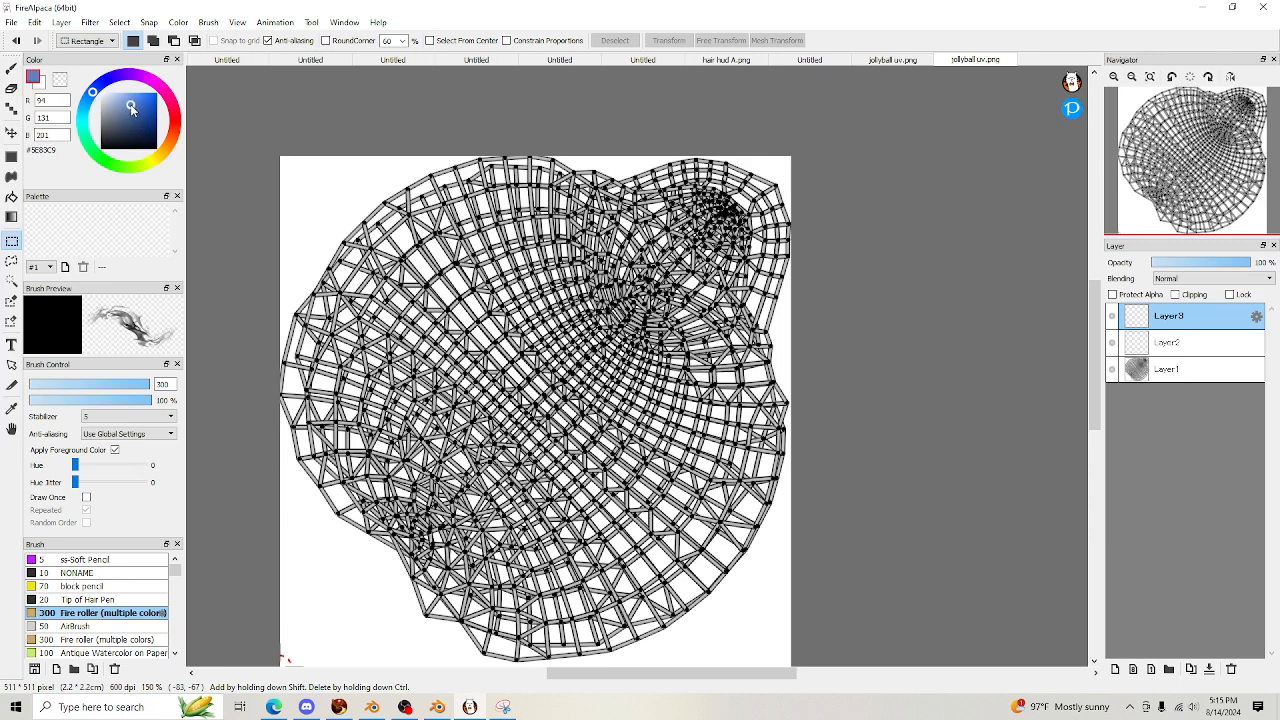
drag(133, 103, 126, 110)
click(11, 156)
scroll(493, 152, down, 2)
drag(492, 152, 914, 485)
scroll(725, 252, up, 2)
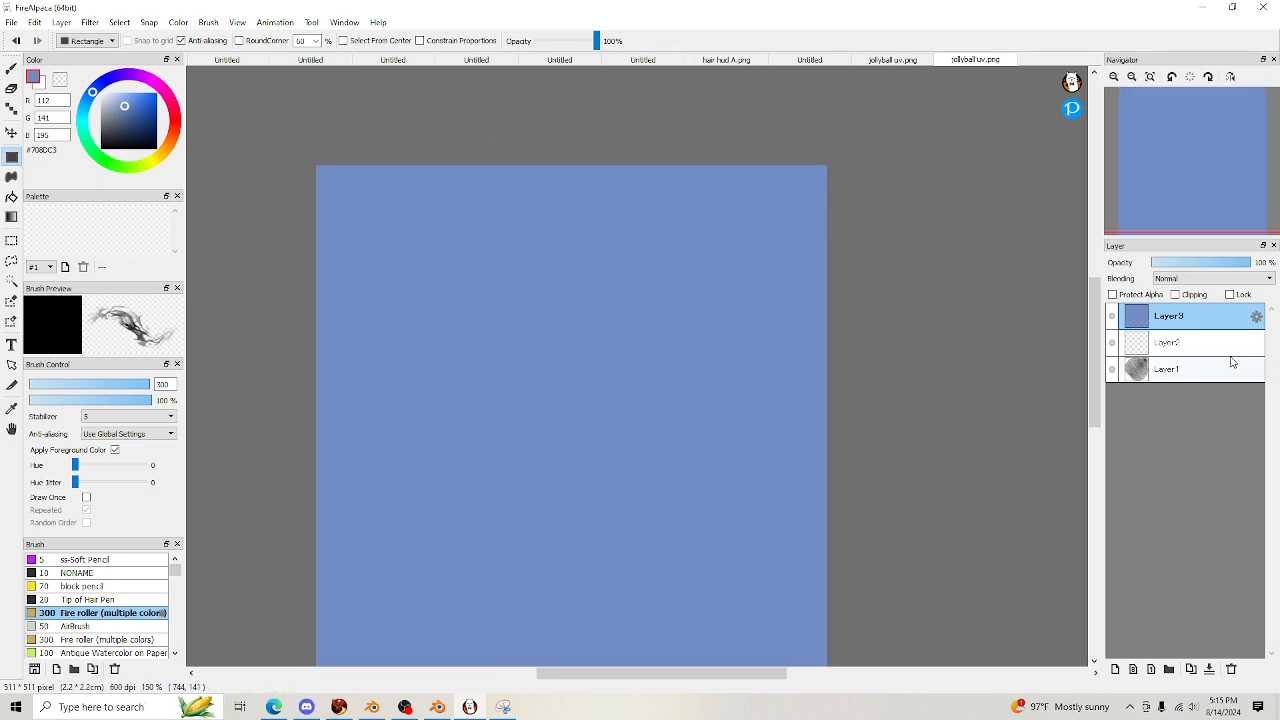
Move the UV layer to the top of the stack, with Soft Light blending and 42% opacity
drag(1201, 370, 1187, 303)
click(1199, 279)
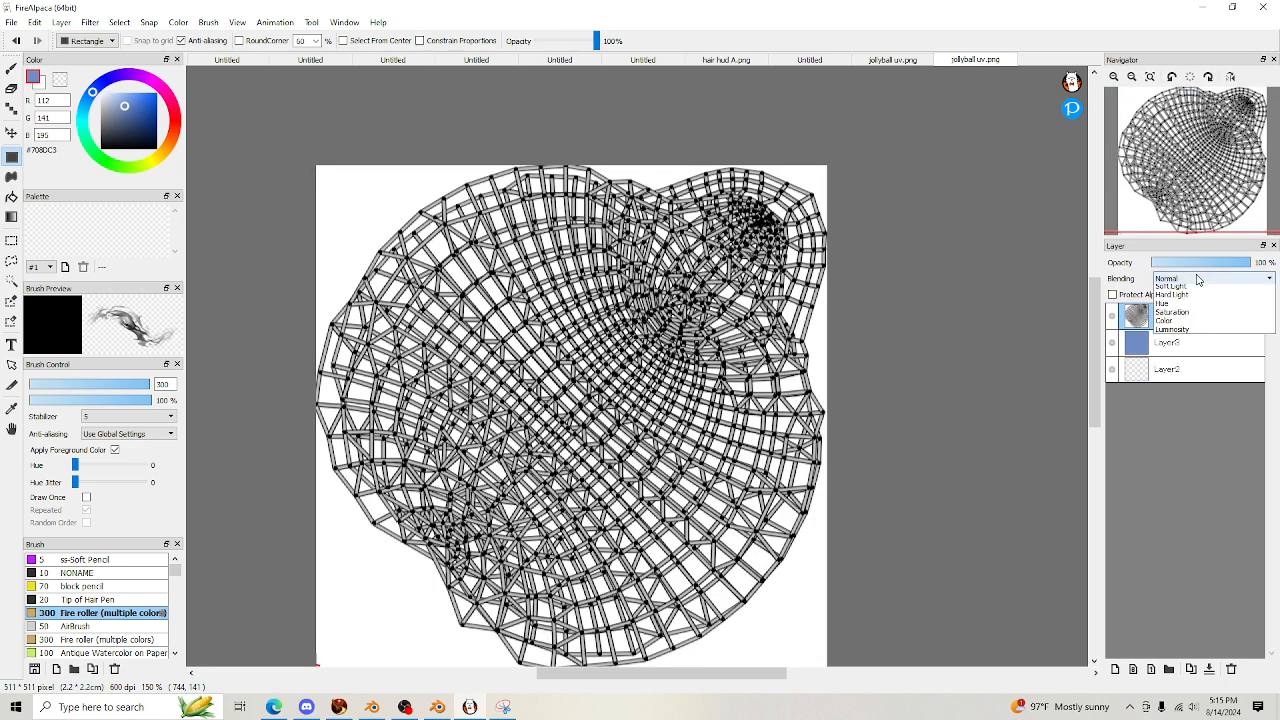
click(1172, 402)
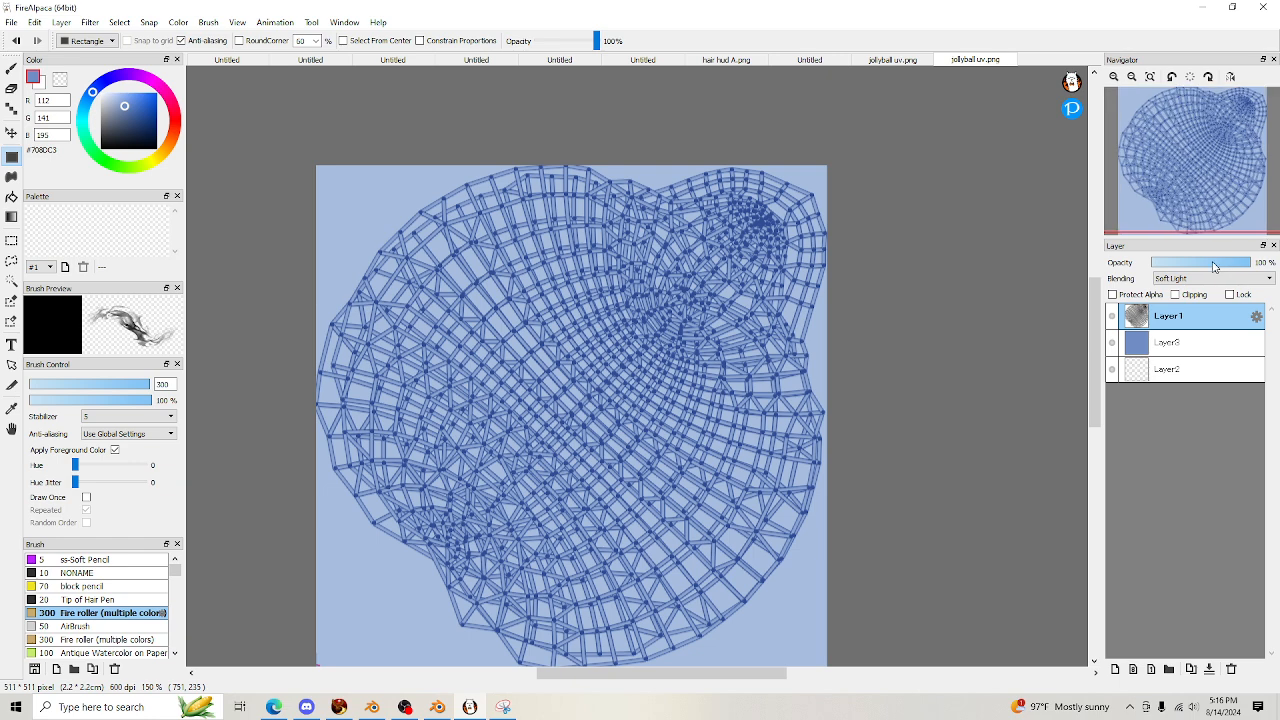
drag(1215, 264, 1195, 268)
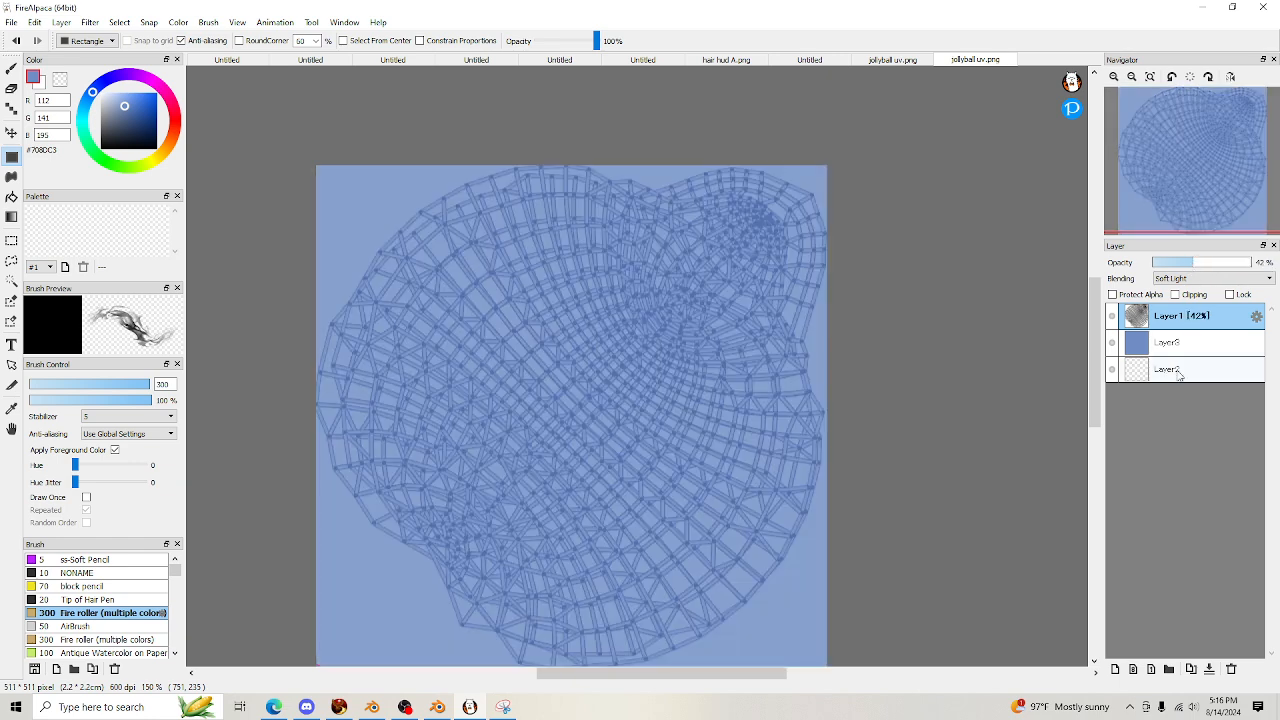
Place empty Layer2 between the UV and blue layers, and set up the AirBrush at size 227 in purple #8370C3
drag(1178, 373, 1186, 343)
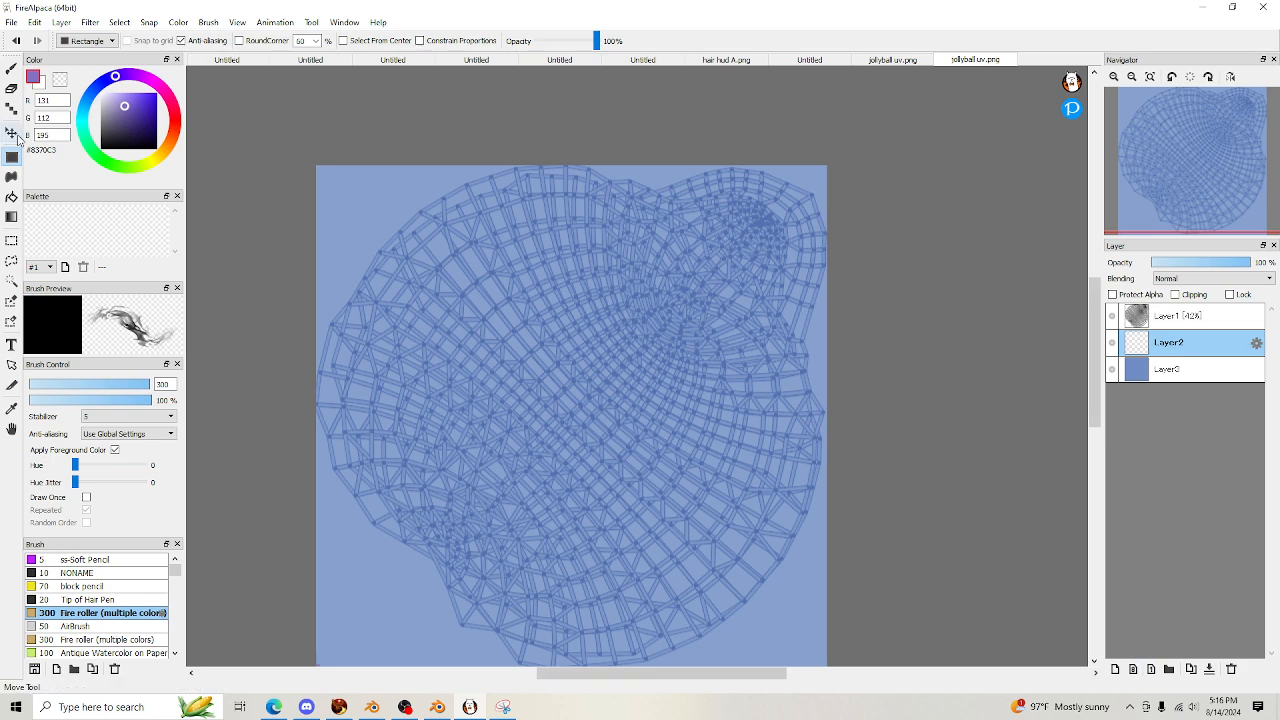
click(12, 72)
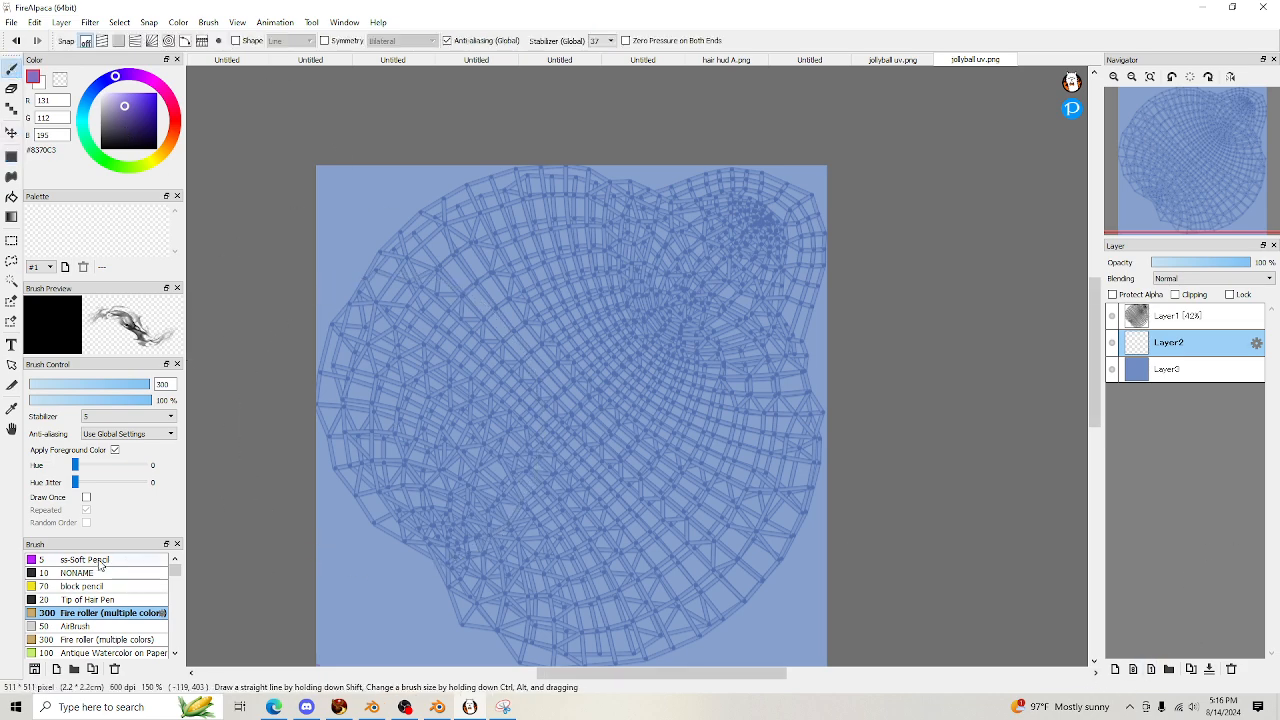
click(95, 627)
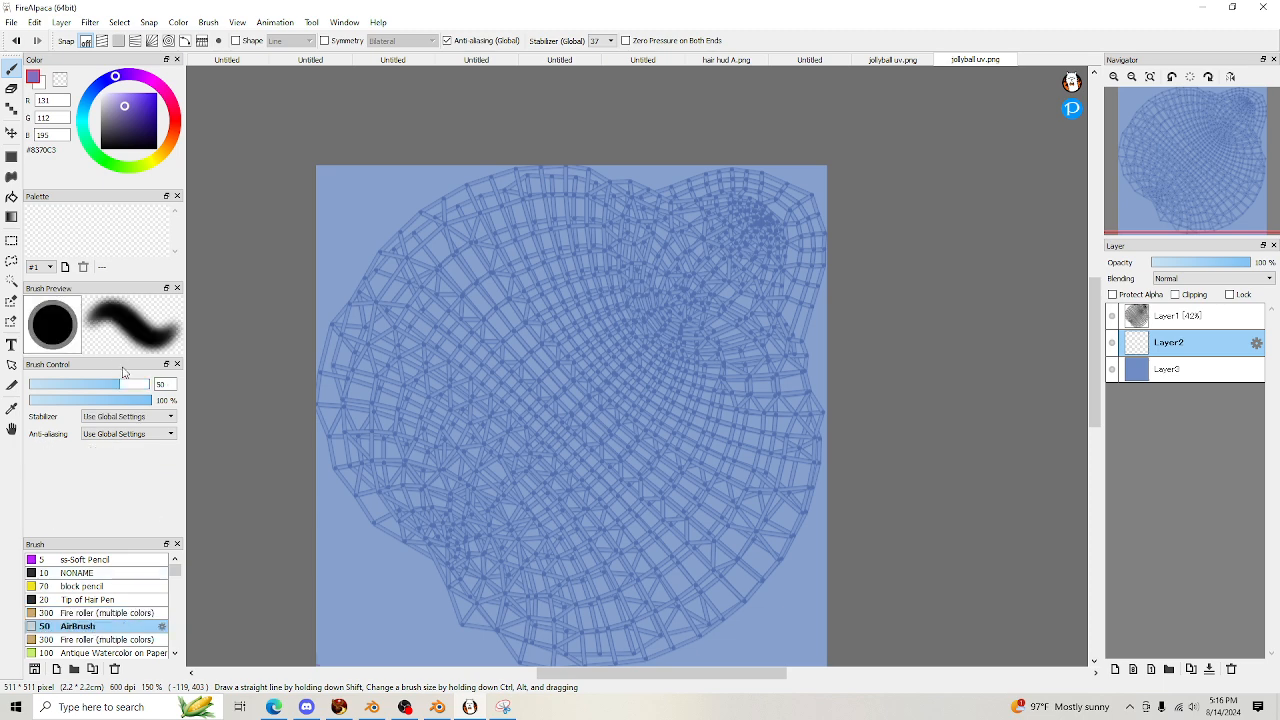
drag(134, 384, 162, 384)
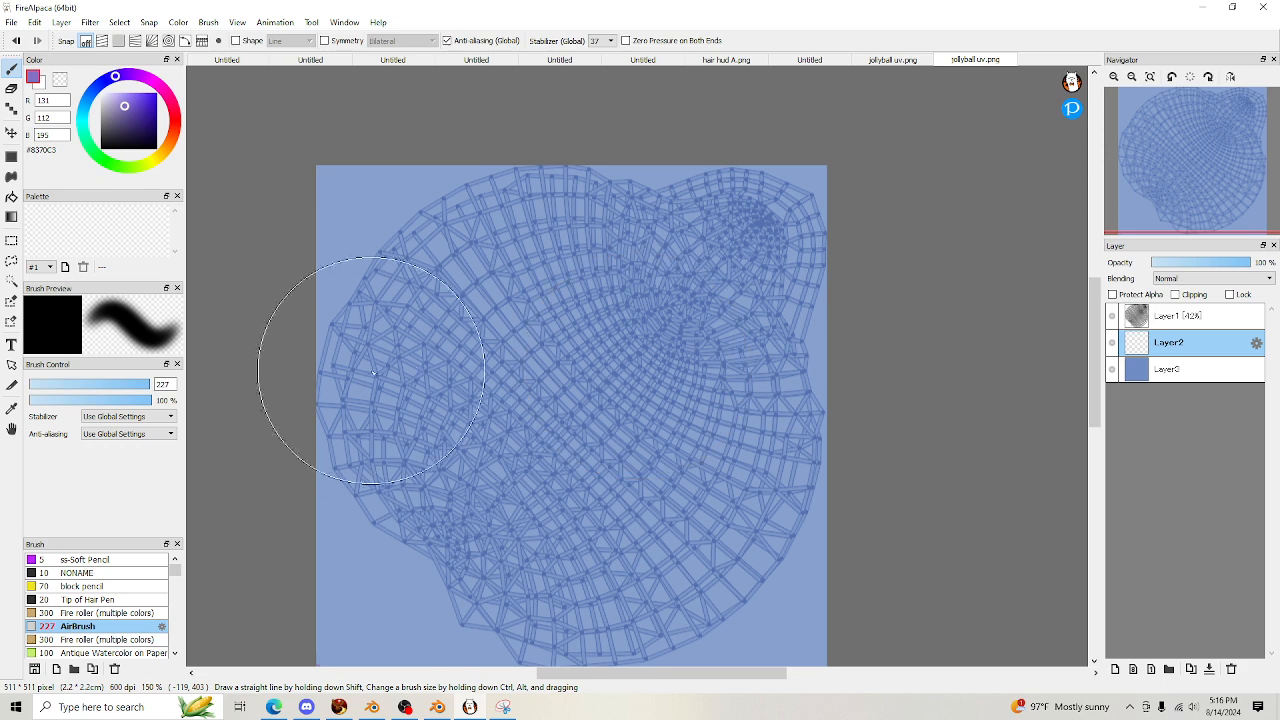
Airbrush a broad purple shade along the lower-left side of the UV layout and set Layer2's blending to Multiply
scroll(418, 363, down, 1)
mouse_move(358, 320)
mouse_down()
mouse_move(429, 545)
mouse_move(660, 515)
mouse_move(650, 525)
mouse_up()
click(1210, 278)
click(1200, 284)
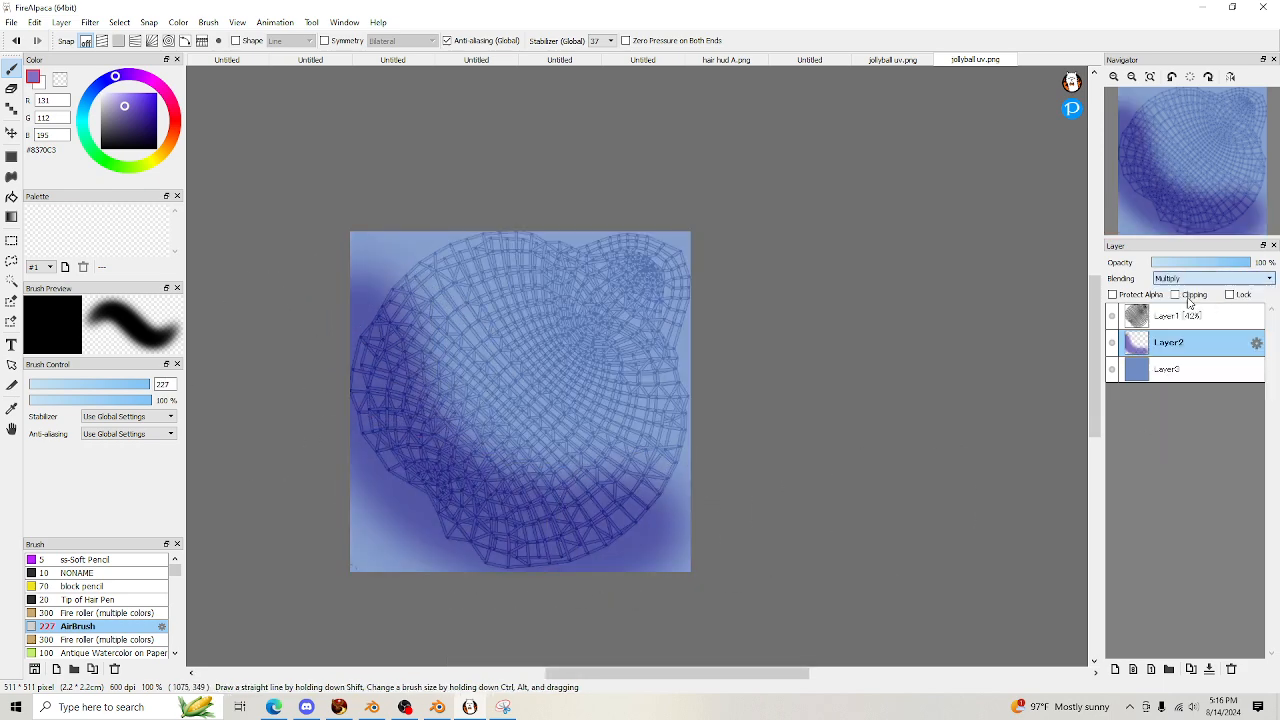
Lower Layer2's opacity to 33% and extend the purple airbrush shading around the outer rim and handle area of the UV layout
scroll(486, 365, up, 1)
drag(1201, 266, 1181, 266)
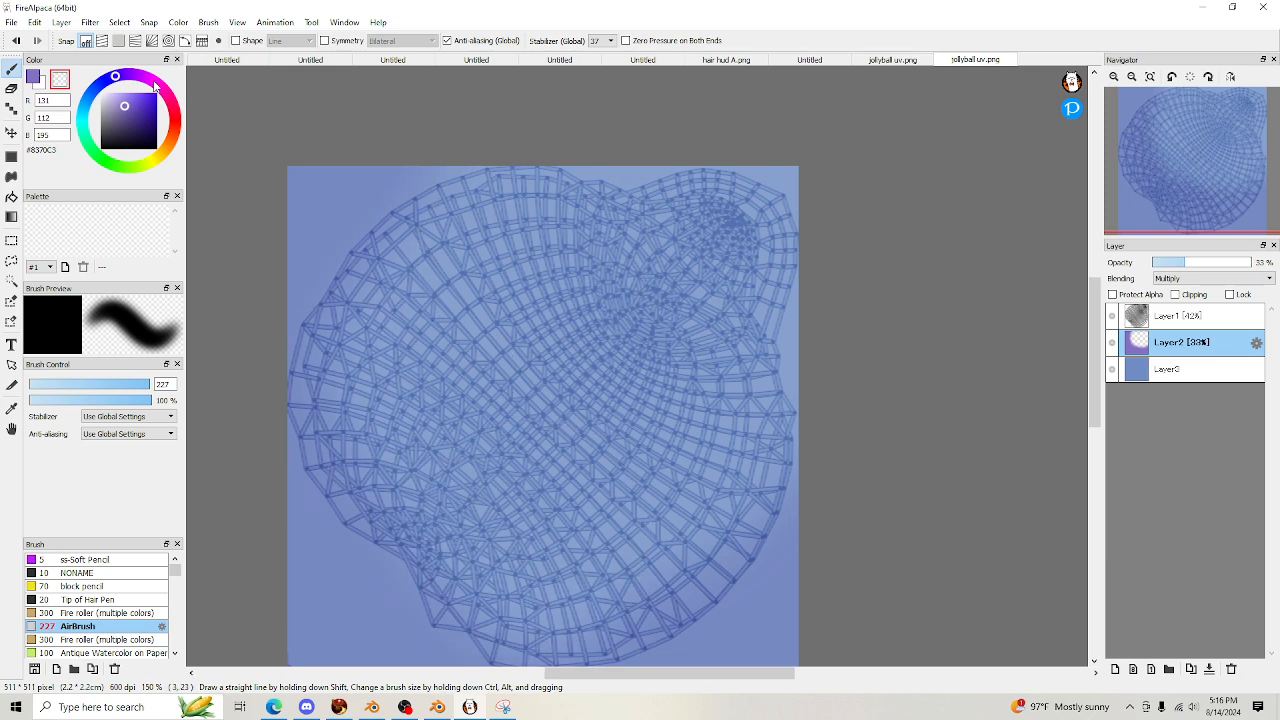
click(31, 79)
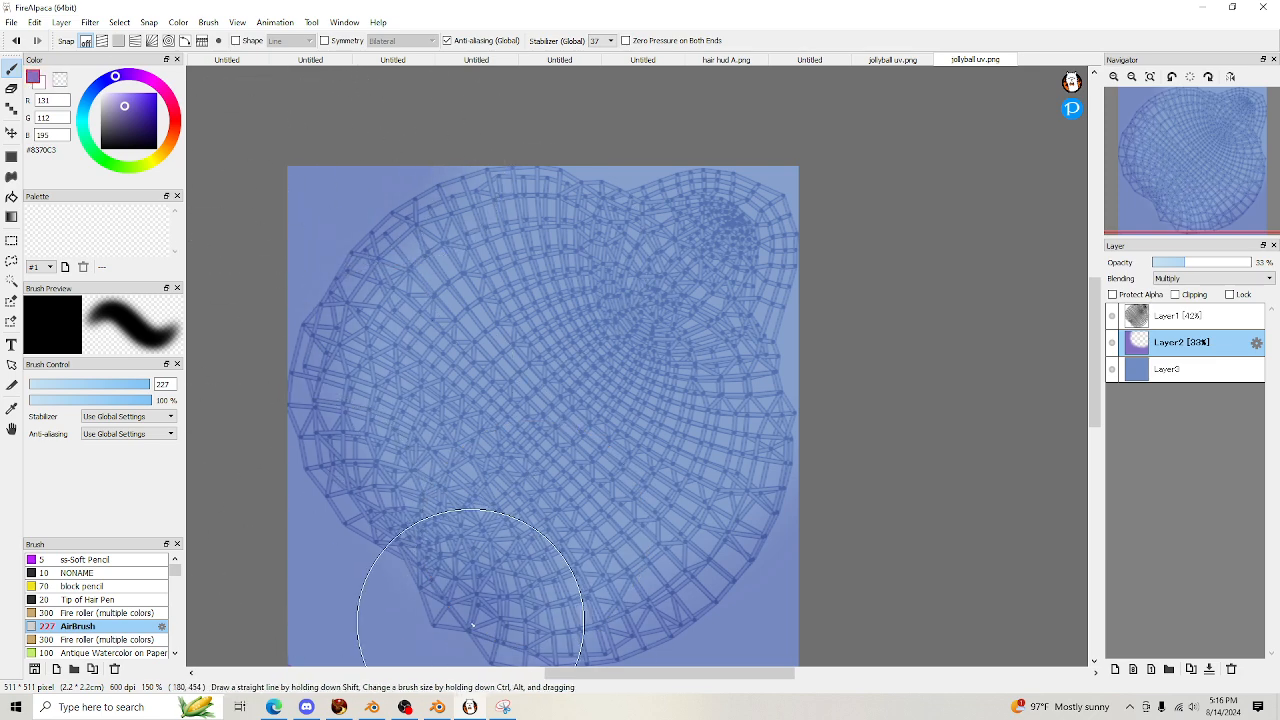
scroll(890, 400, up, 1)
scroll(823, 400, down, 2)
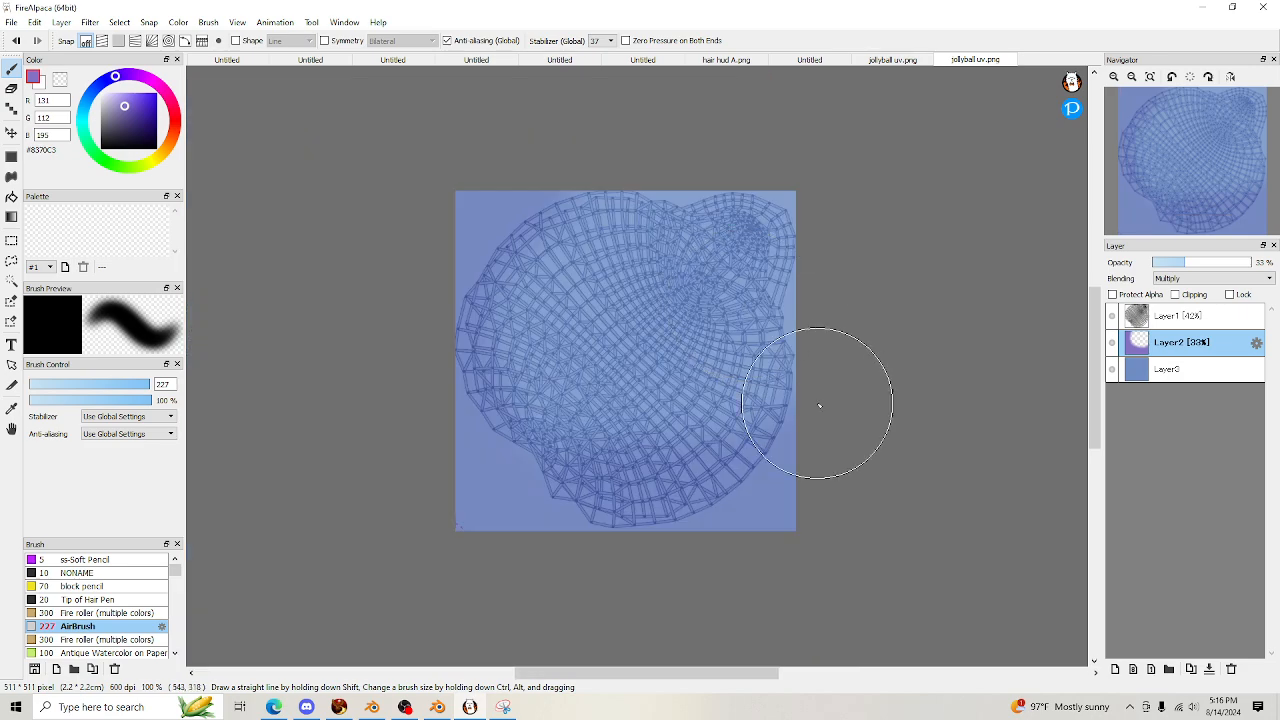
scroll(861, 228, up, 2)
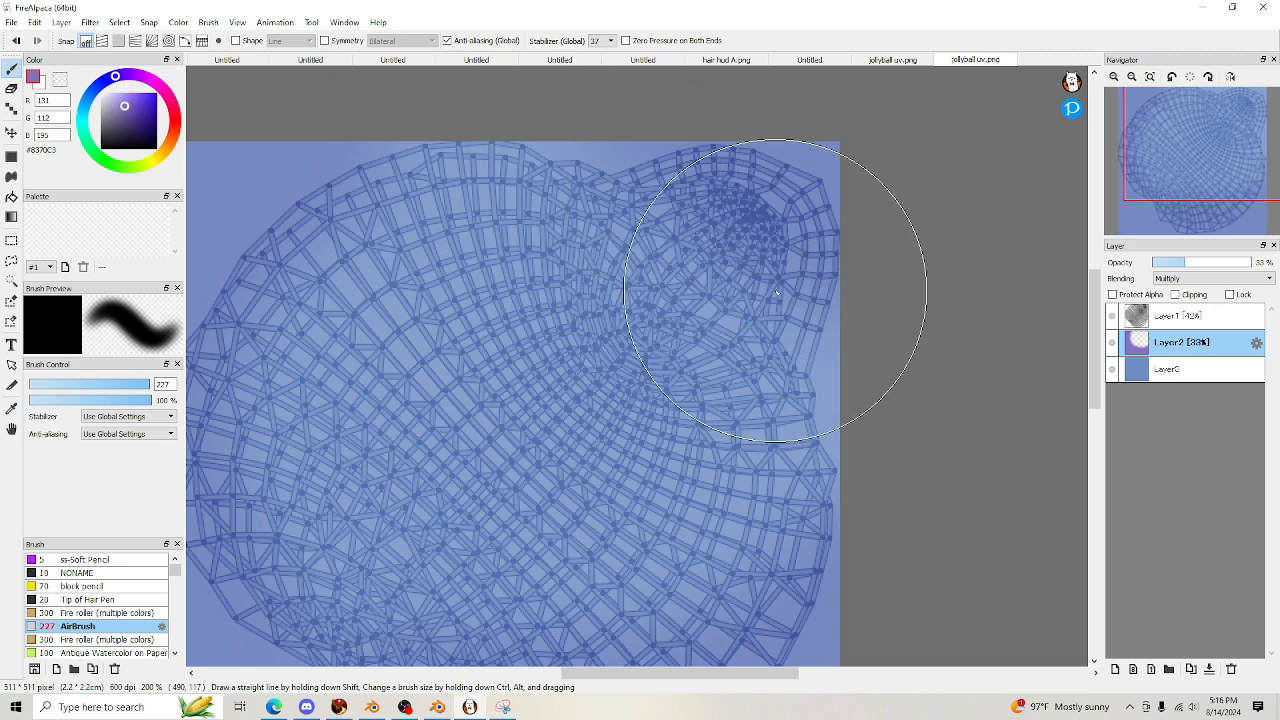
scroll(800, 284, down, 1)
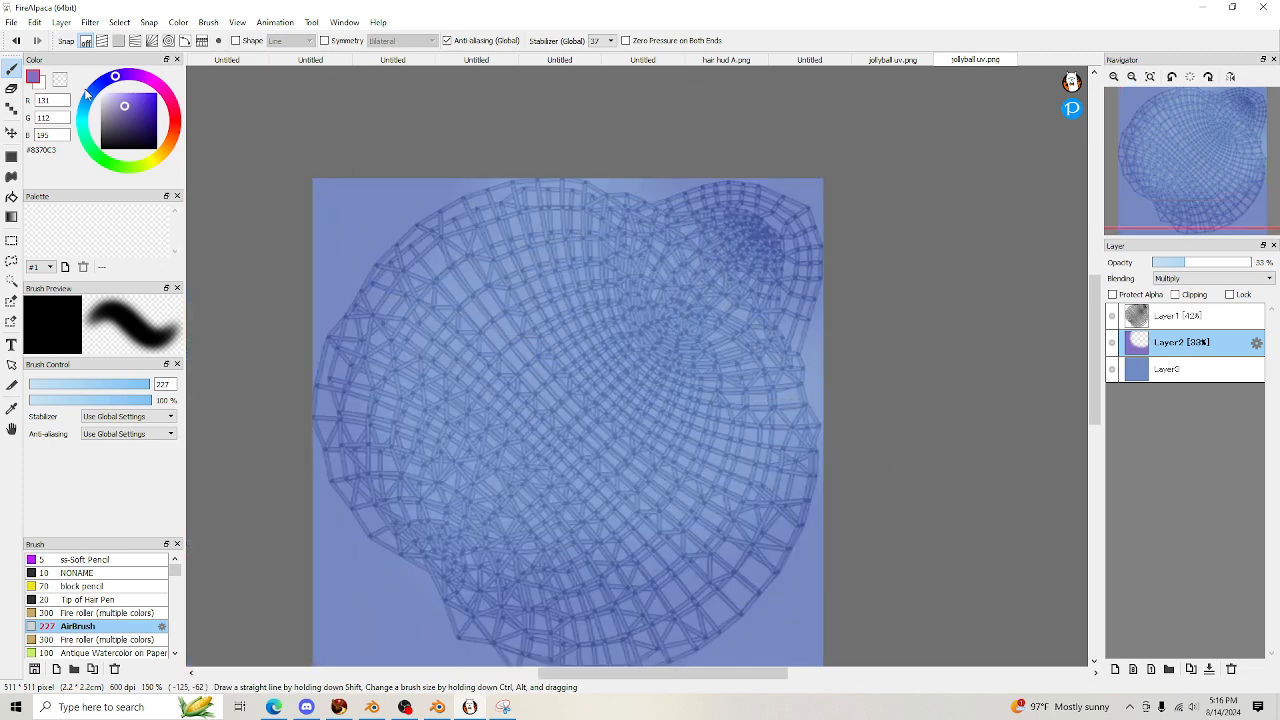
Pick light cyan #9CFCFF and airbrush a diagonal highlight through the centre of the UV layout on a new layer
click(90, 97)
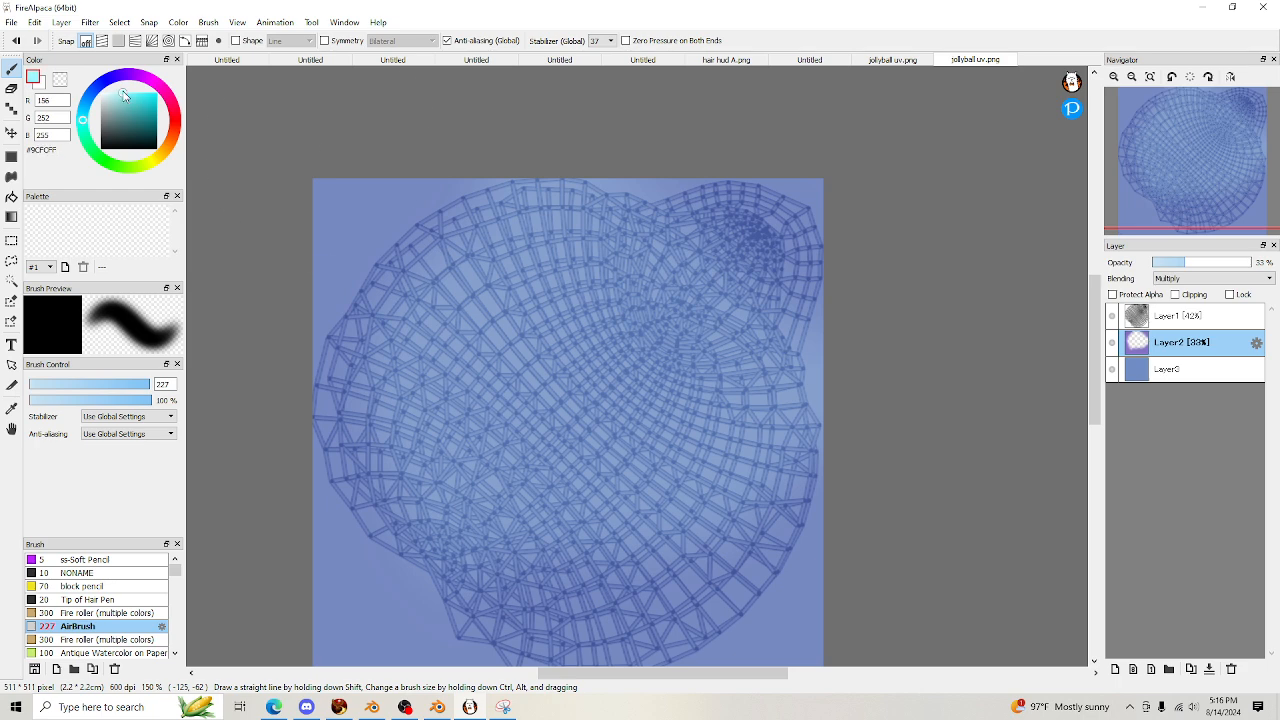
click(1113, 670)
mouse_move(500, 290)
mouse_down()
mouse_move(520, 280)
mouse_move(641, 432)
mouse_move(620, 470)
mouse_move(670, 600)
mouse_up()
Set the cyan layer to Soft Light, widen its highlight across the ball, and place it below Layer2 at 46% opacity
click(1188, 282)
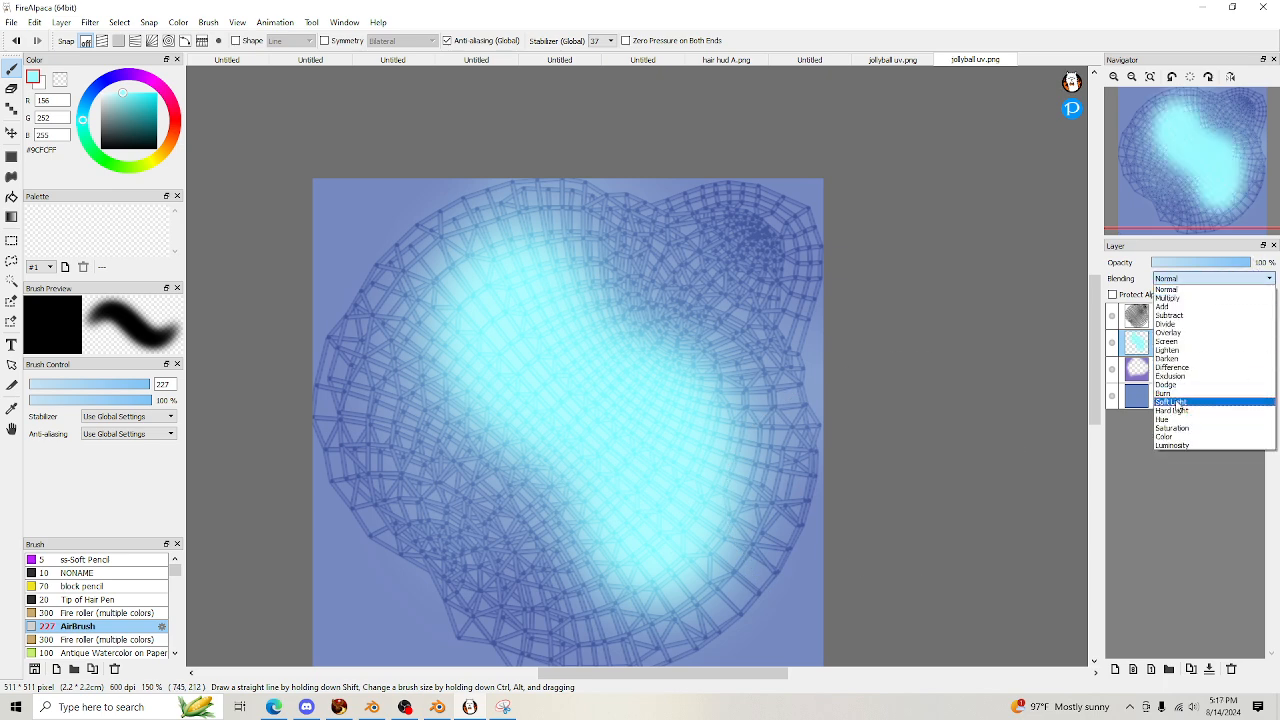
click(1174, 402)
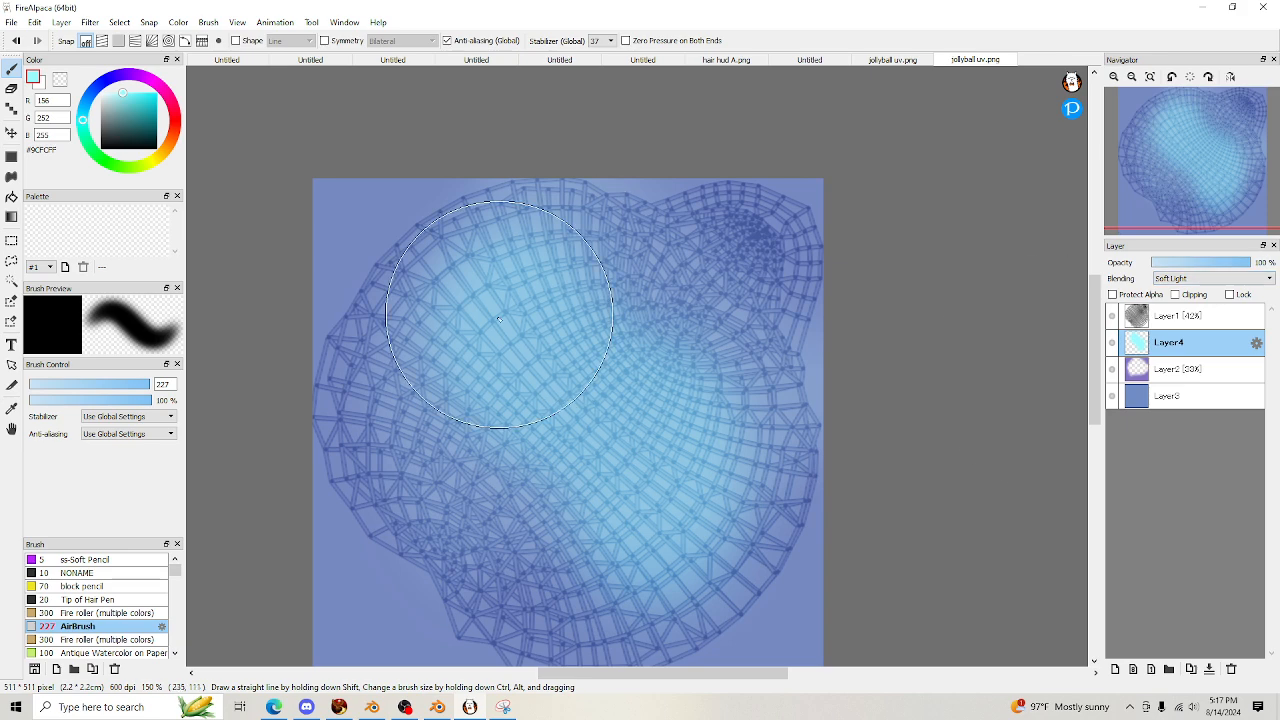
mouse_move(499, 318)
mouse_down()
mouse_move(515, 510)
mouse_move(690, 530)
mouse_move(715, 420)
mouse_move(600, 313)
mouse_up()
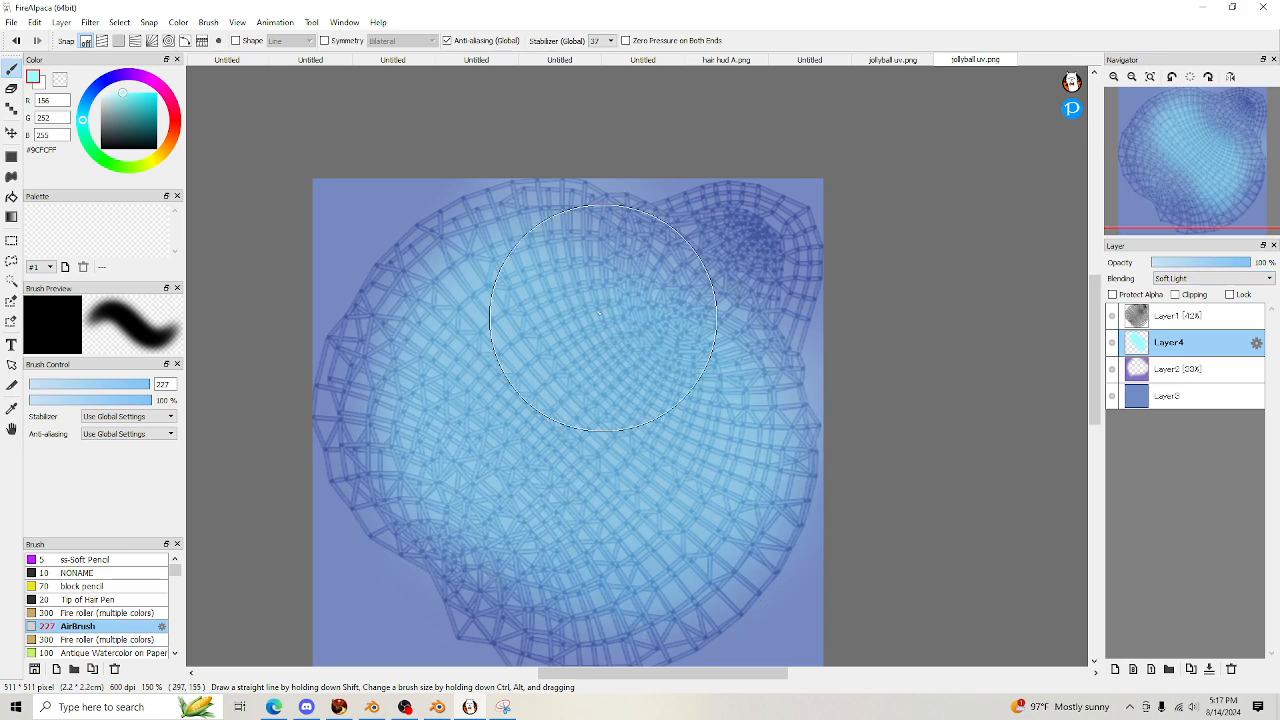
drag(1180, 343, 1181, 378)
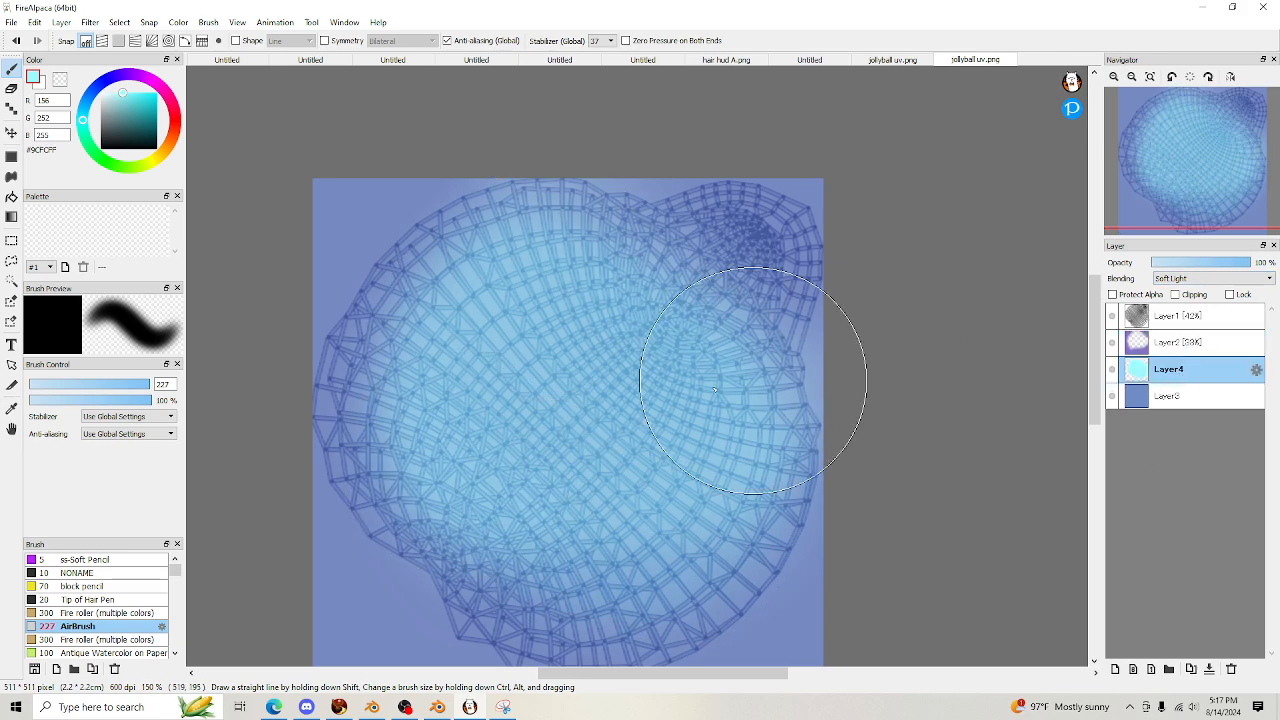
drag(1240, 263, 1199, 263)
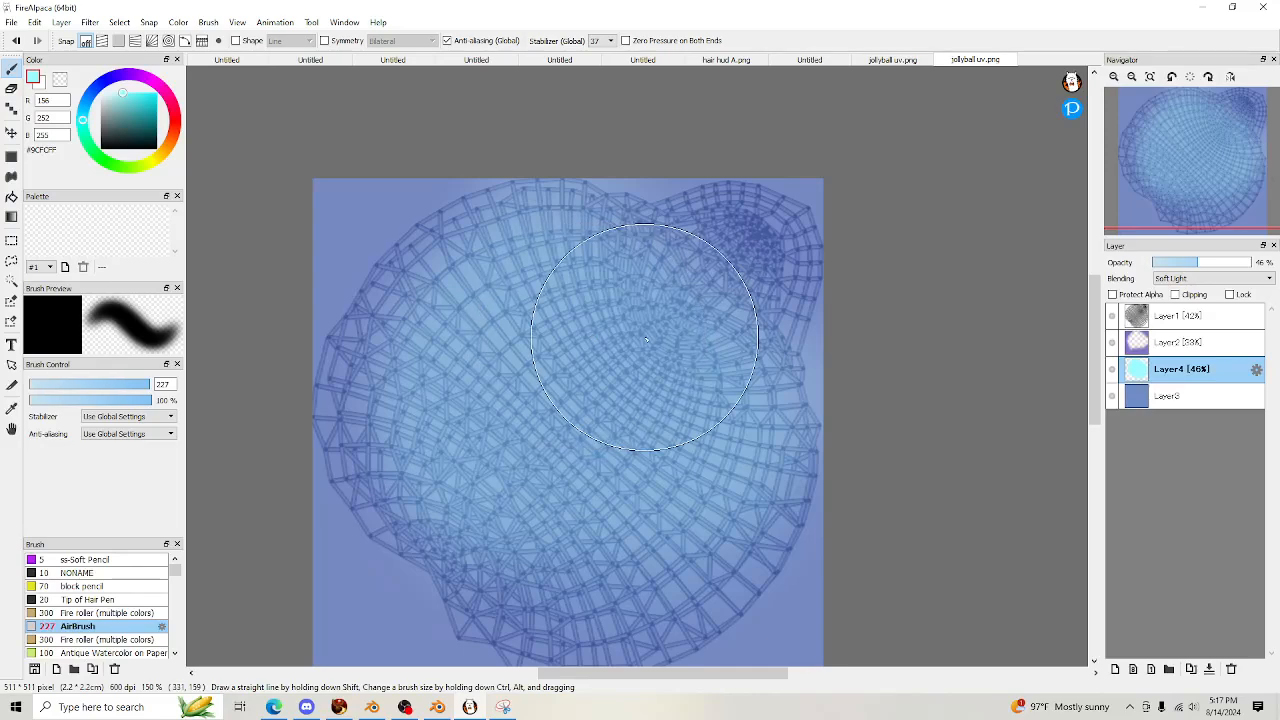
Hide the UV layer and save the shaded texture as a flattened PNG with the default settings
click(1113, 315)
click(11, 22)
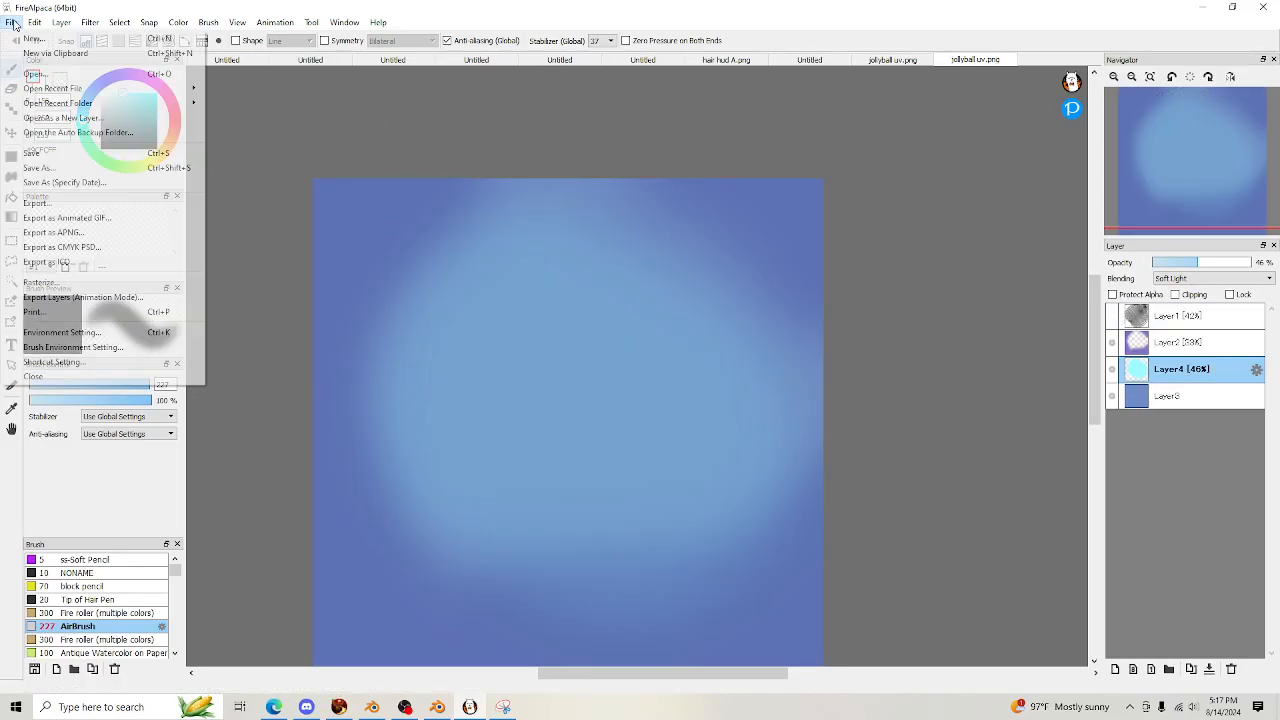
click(60, 155)
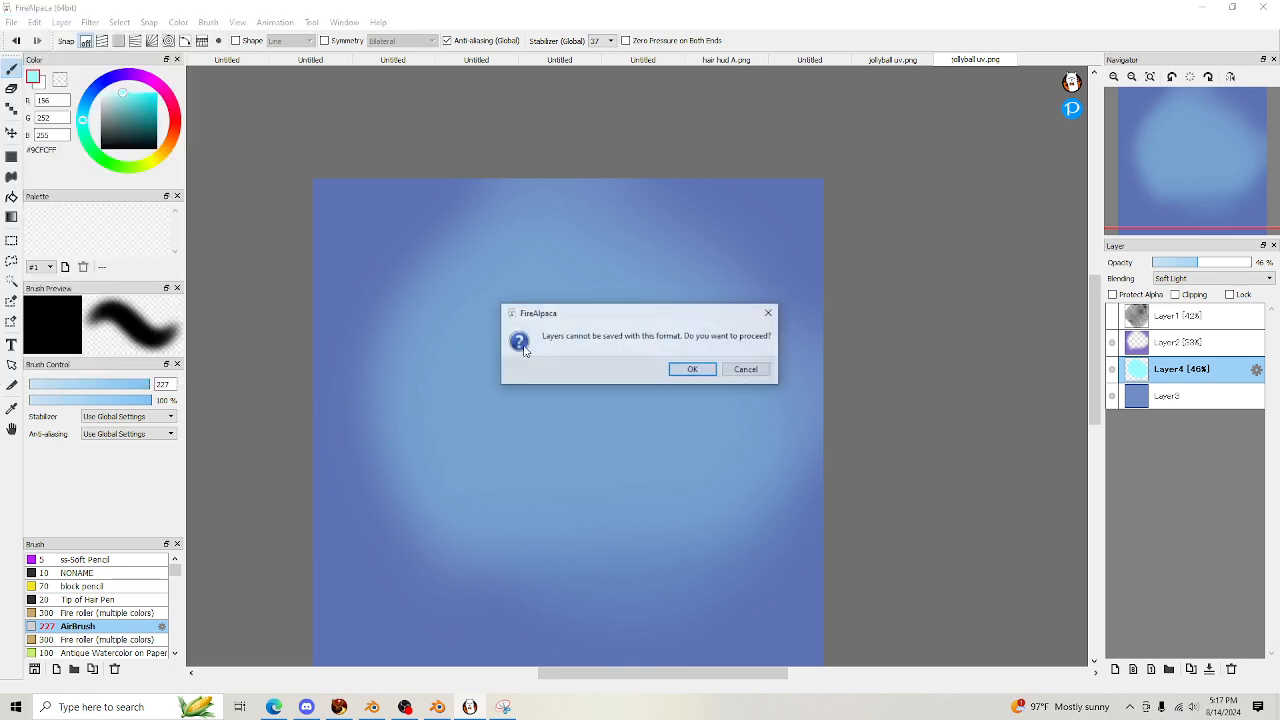
click(694, 370)
click(628, 391)
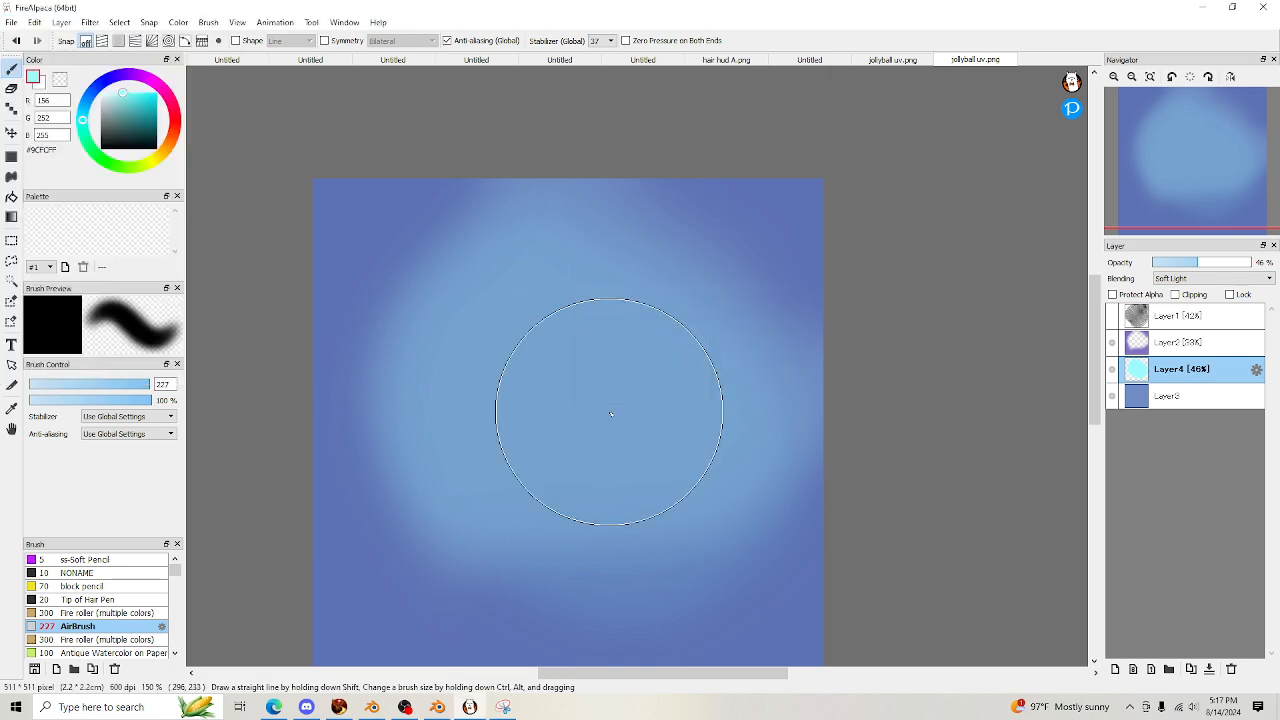
Switch to Second Life and examine the purple and cyan shading on the jolly ball from the horse's other side
click(339, 707)
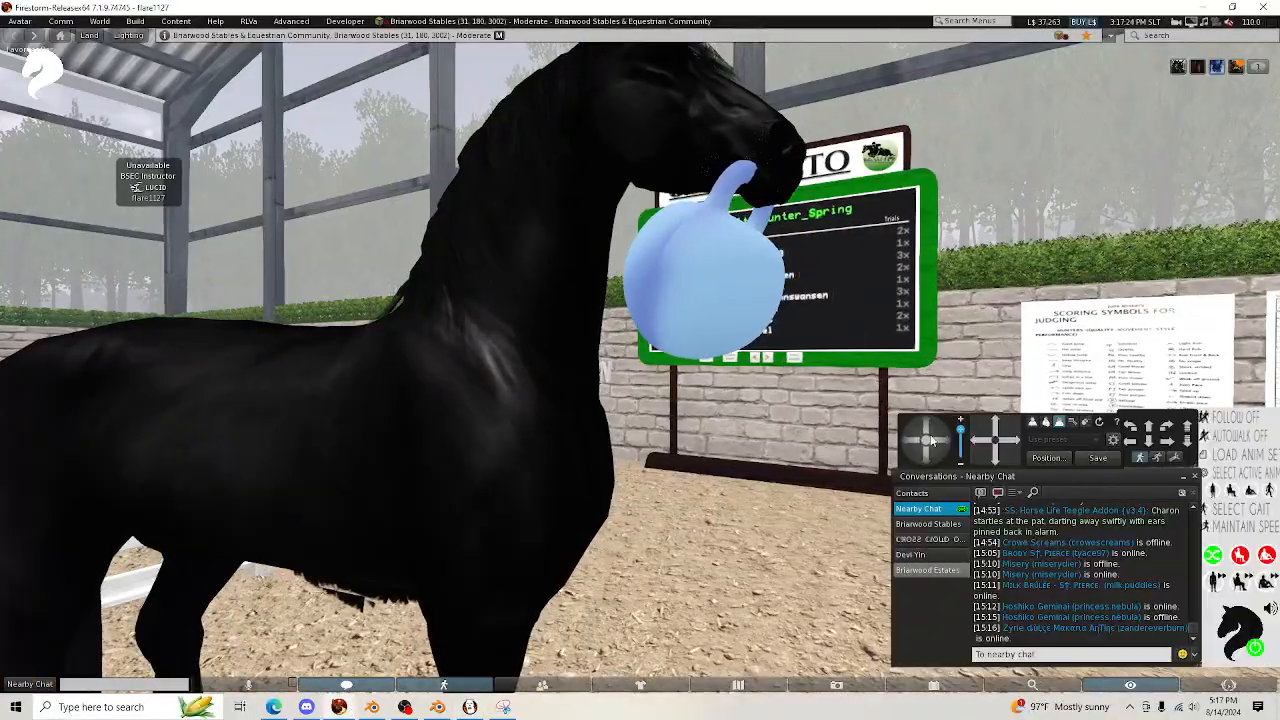
mouse_move(931, 440)
mouse_down()
mouse_move(929, 423)
mouse_move(929, 495)
mouse_move(950, 445)
mouse_move(928, 437)
mouse_move(940, 425)
mouse_up()
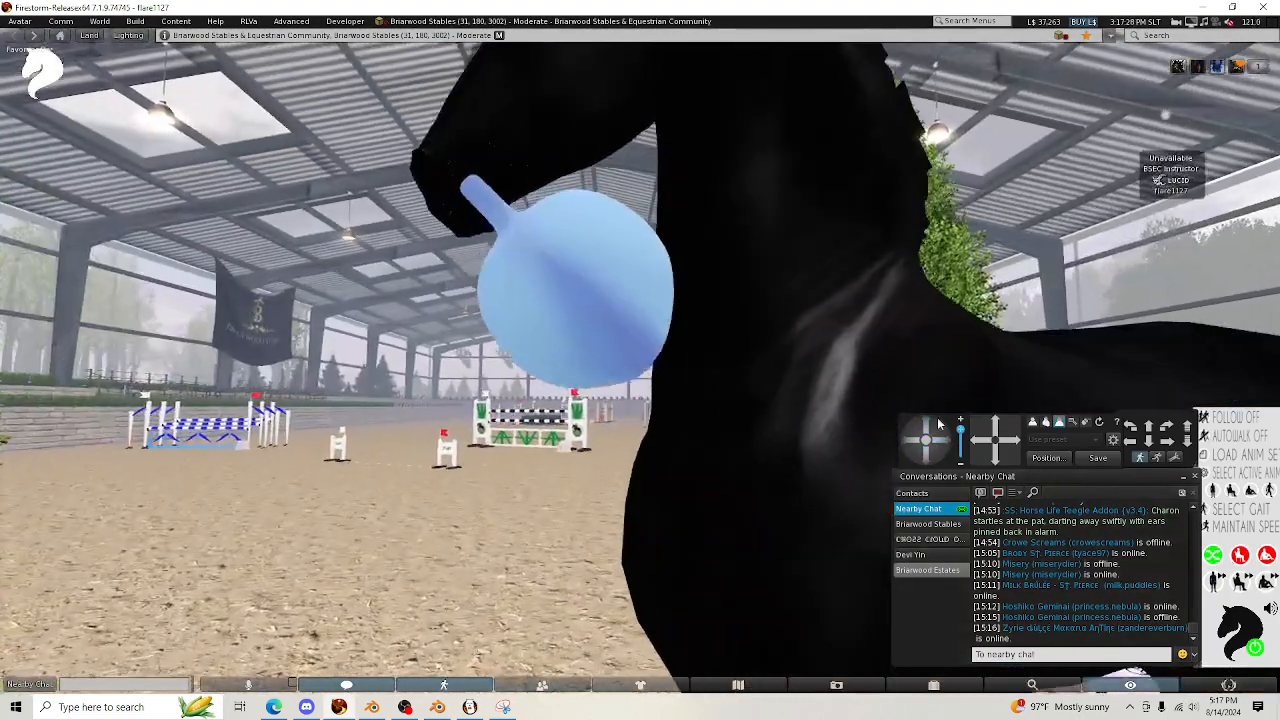
scroll(585, 498, down, 2)
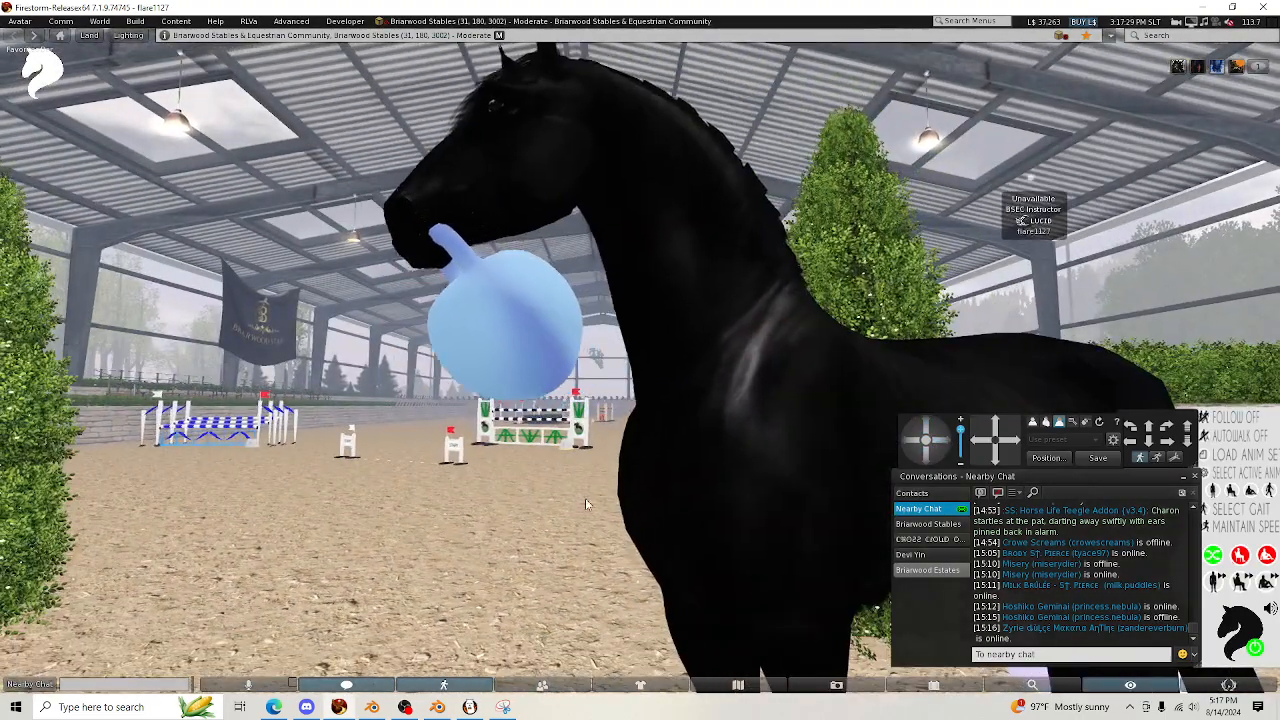
Switch back to FireAlpaca and delete the purple Layer2 and the cyan Layer4
click(472, 705)
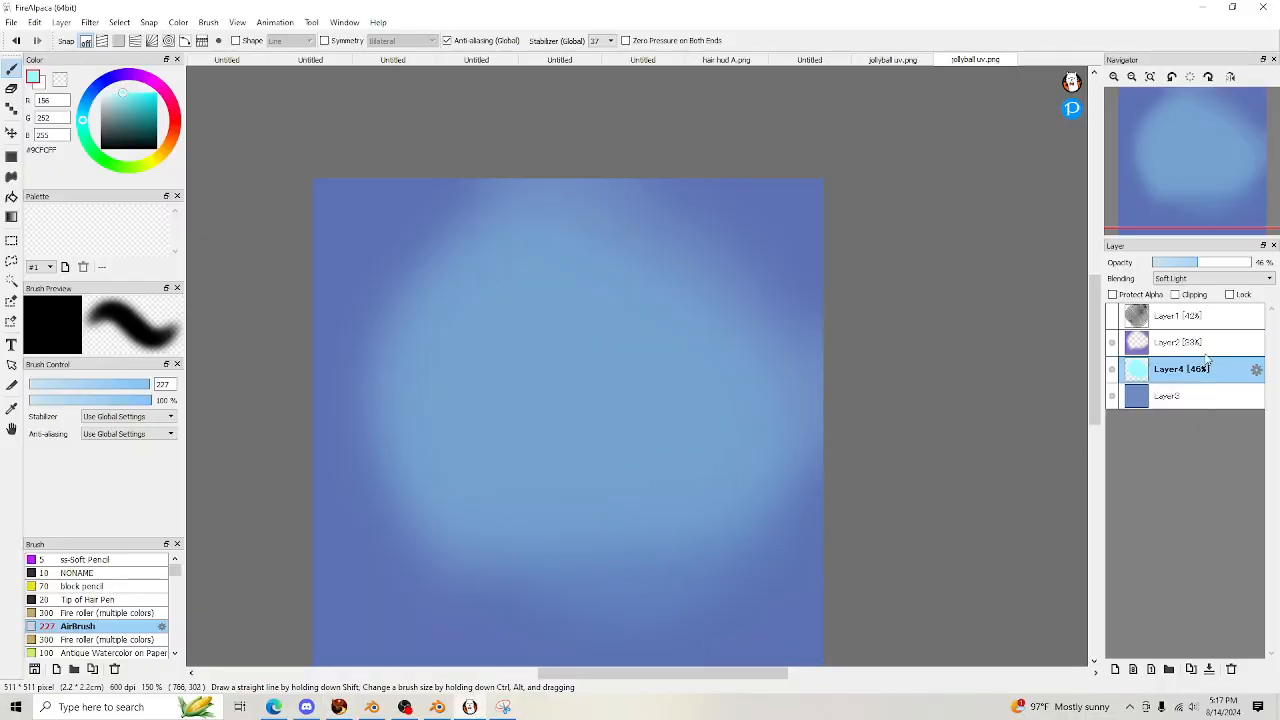
click(1172, 345)
click(1231, 671)
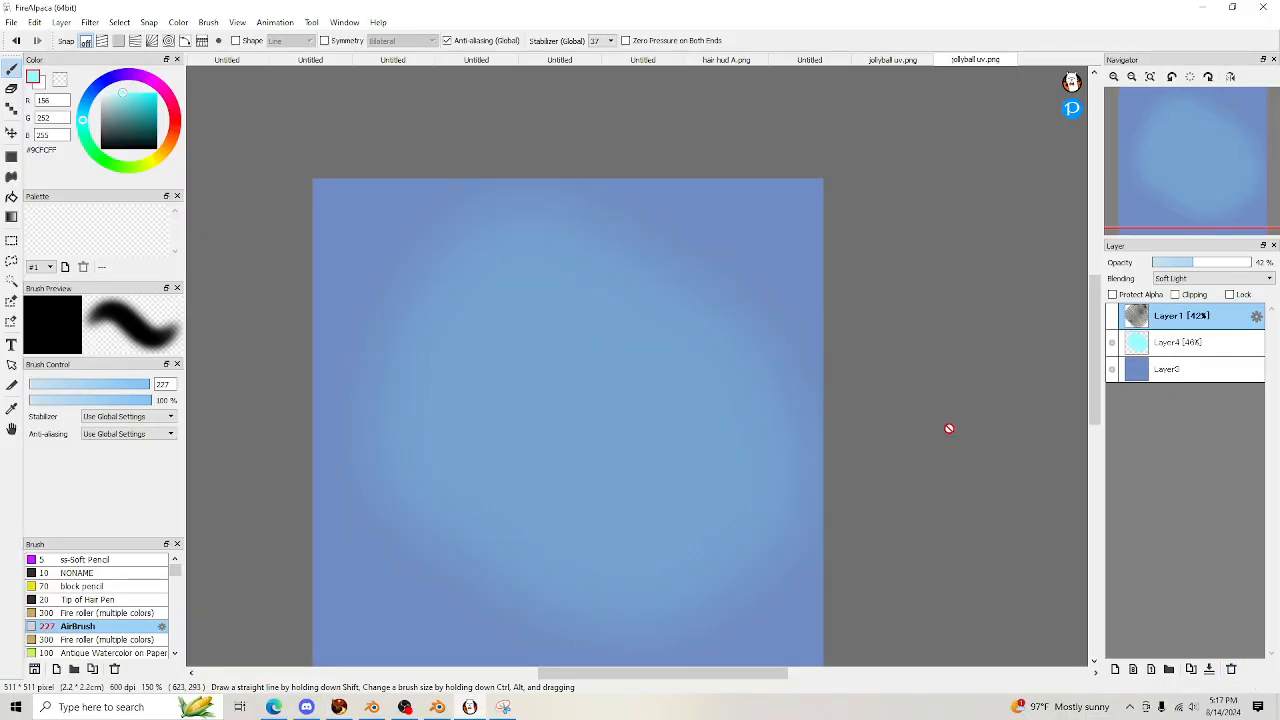
click(1218, 356)
click(1231, 669)
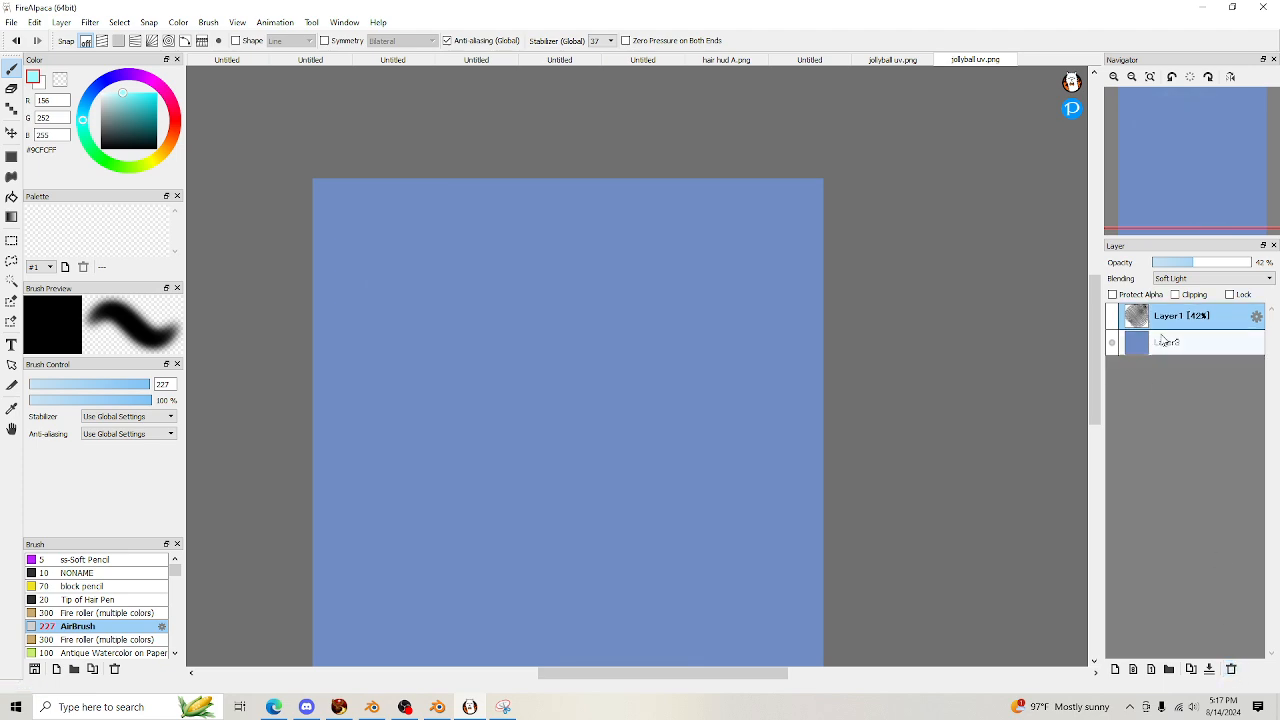
Show the UV layer, add a new layer above the blue base, and airbrush a diagonal cyan highlight through the centre
click(1111, 315)
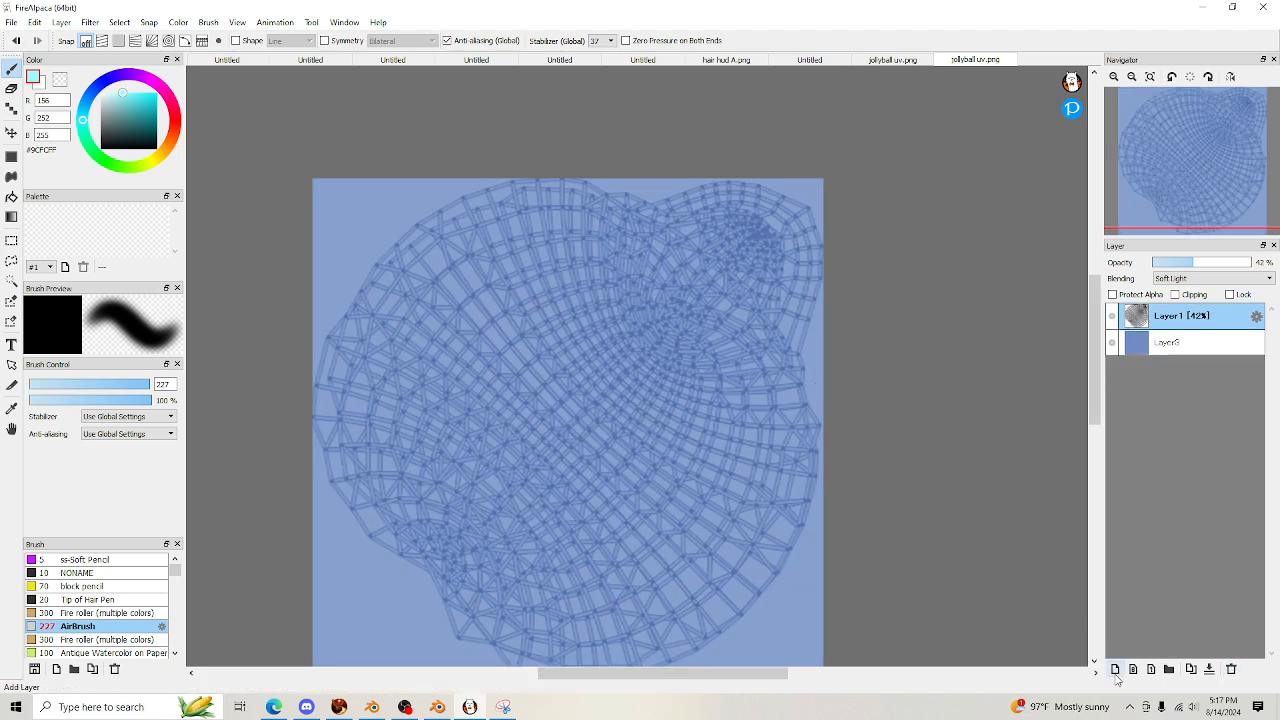
click(1188, 345)
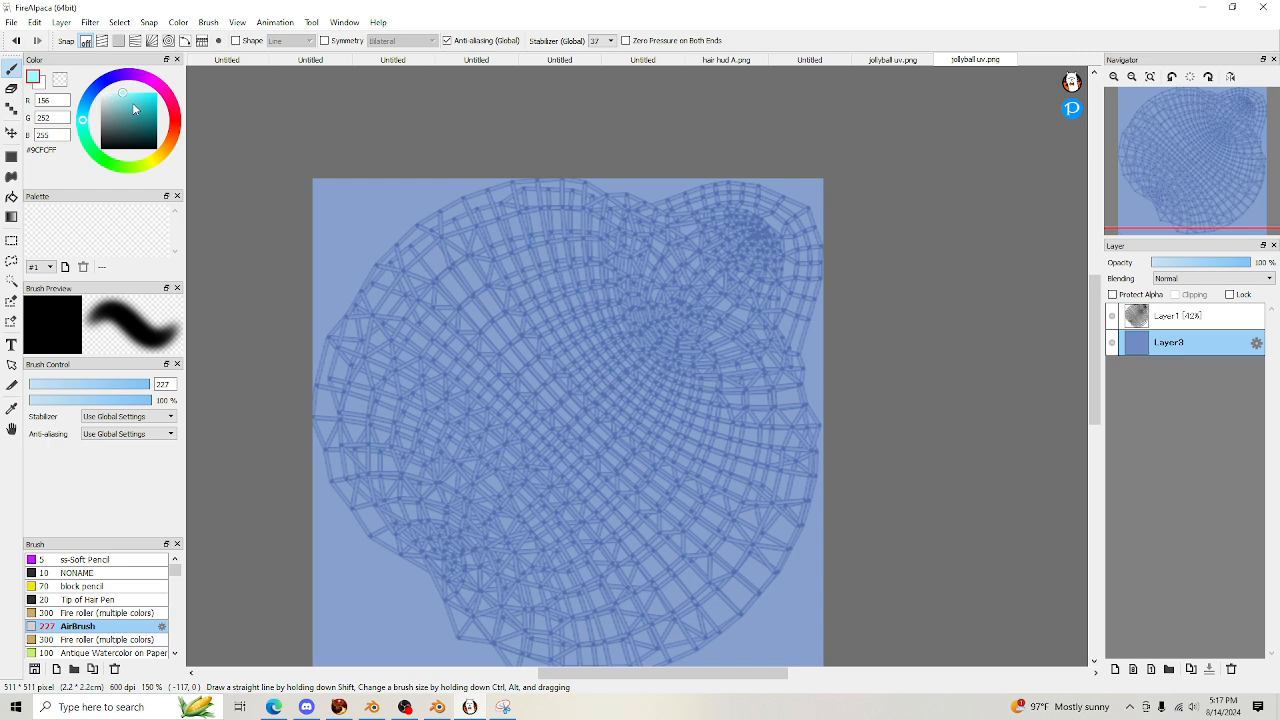
click(1116, 669)
drag(500, 300, 625, 535)
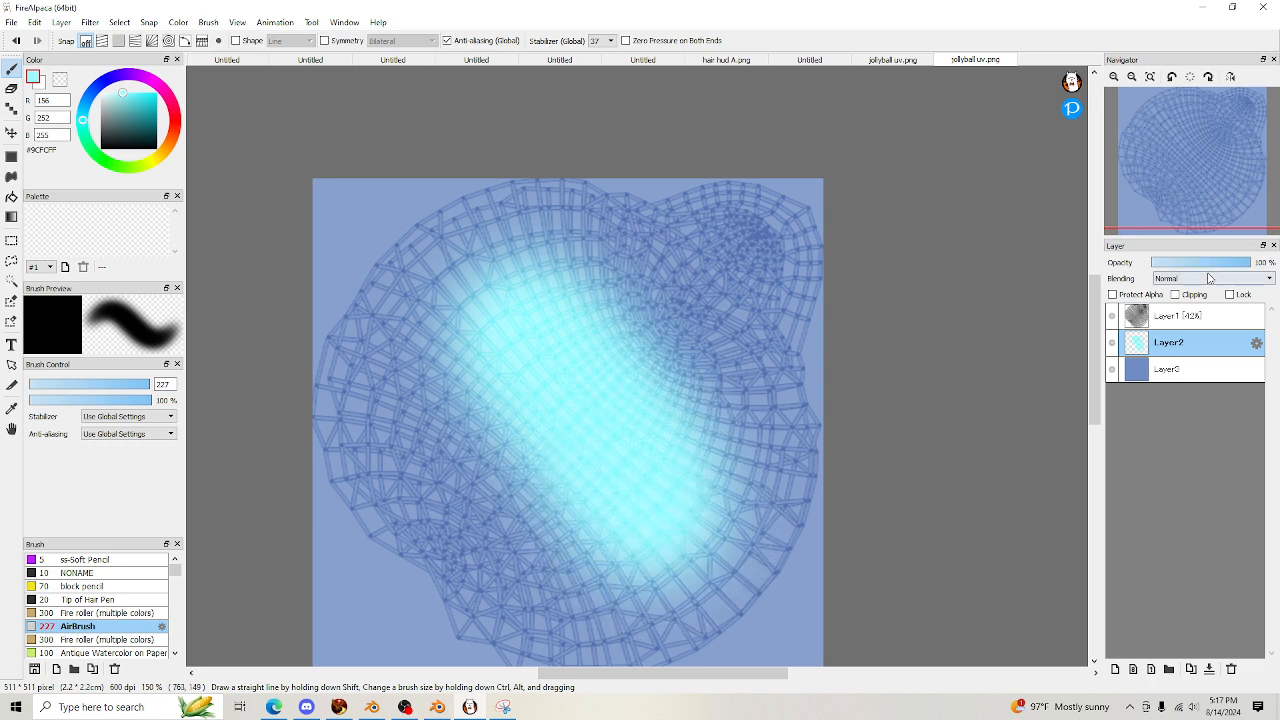
Set the highlight layer to Hard Light, widen the cyan area across the ball, and lower its opacity to 24%
click(1203, 279)
click(1190, 410)
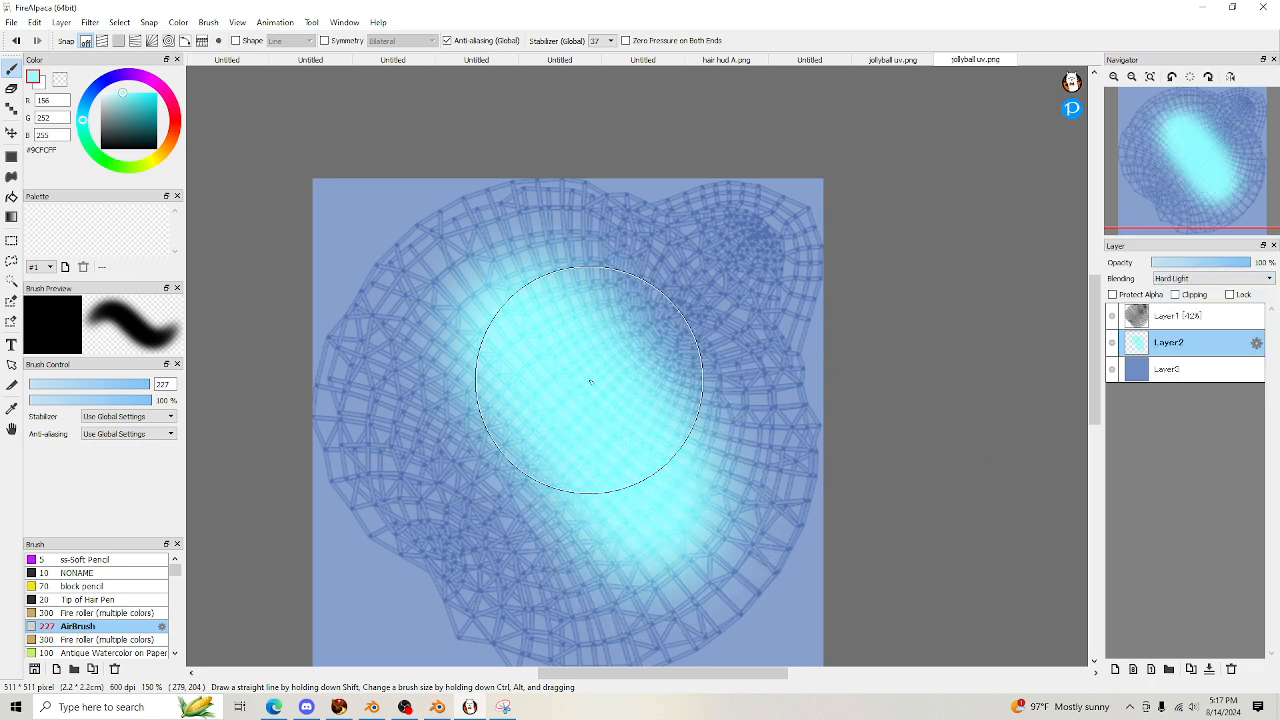
mouse_move(590, 381)
mouse_down()
mouse_move(486, 420)
mouse_move(540, 520)
mouse_move(680, 470)
mouse_move(542, 313)
mouse_move(727, 370)
mouse_up()
drag(1221, 263, 1176, 263)
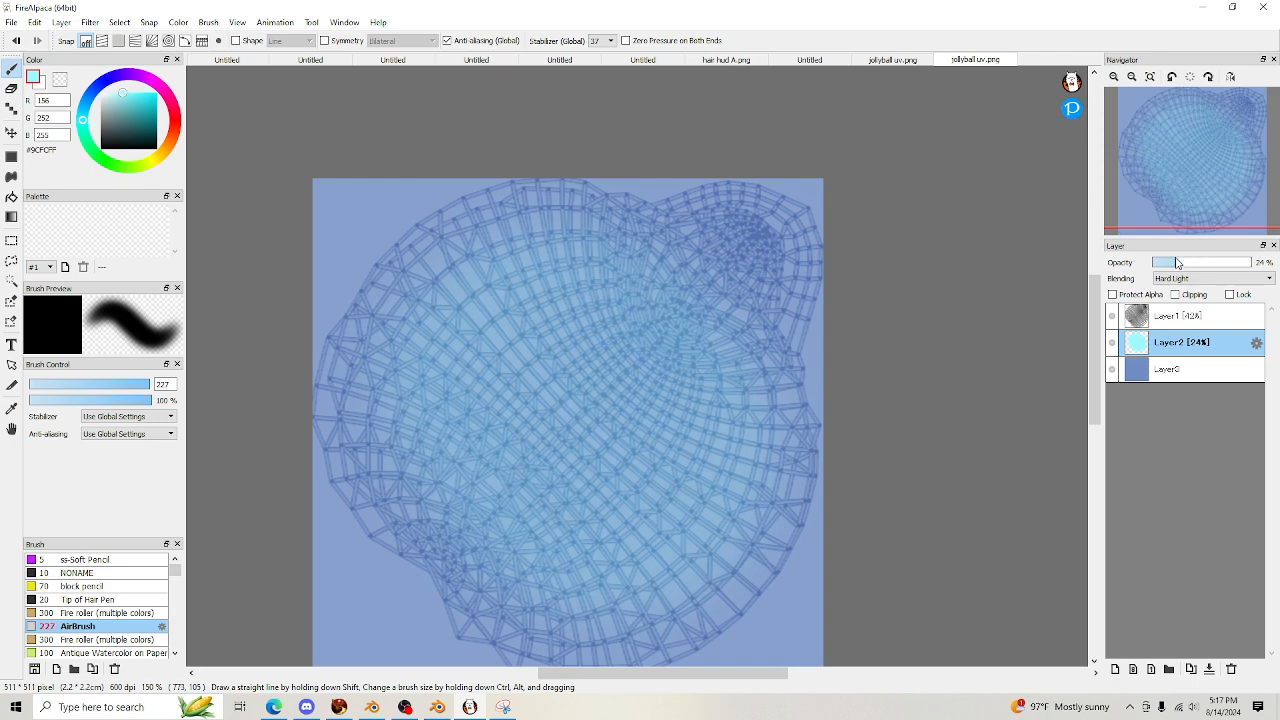
Hide the UV wireframe layer and save the image over jollyball uv.png, accepting the loss of layers
click(1112, 316)
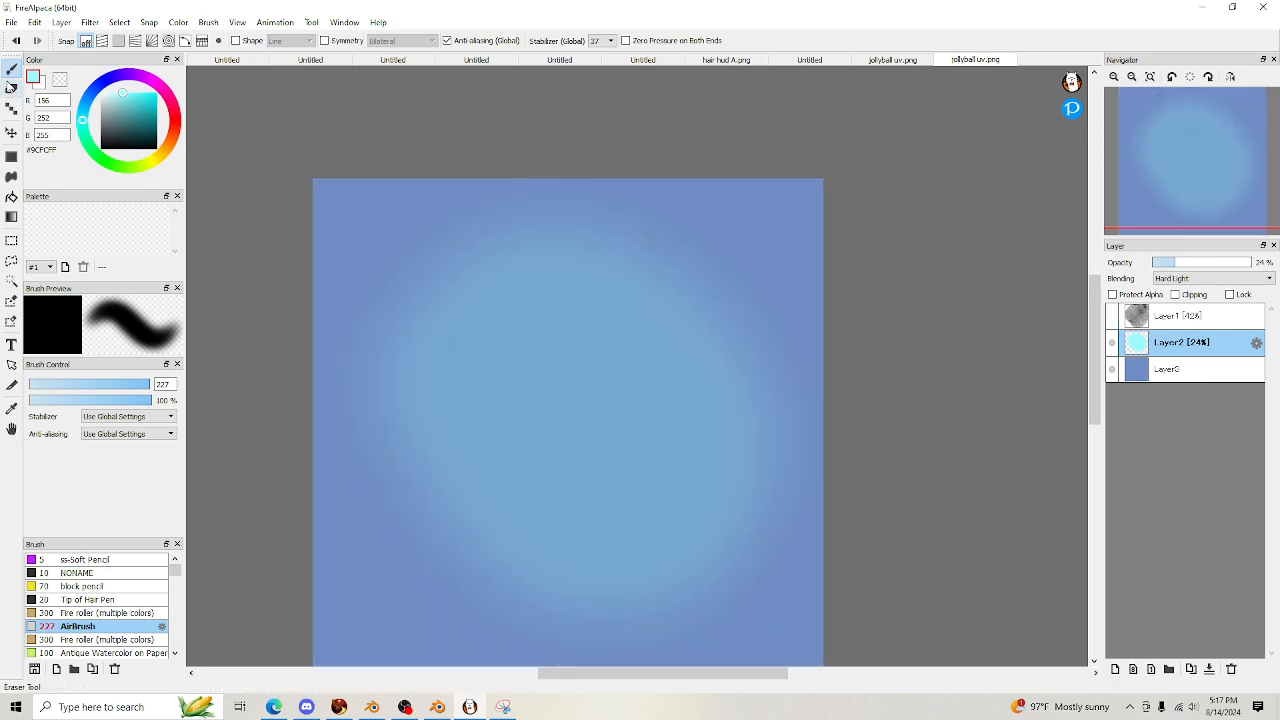
click(11, 22)
click(40, 151)
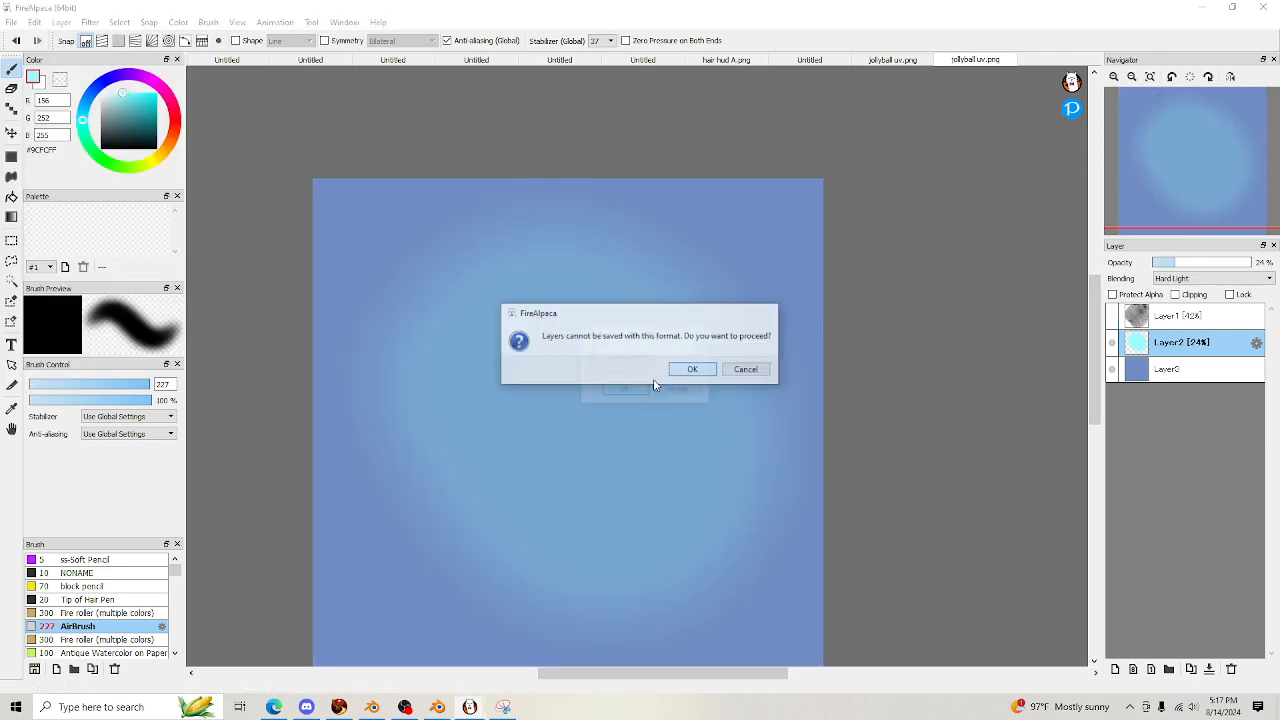
click(688, 369)
click(625, 390)
Switch to Second Life and orbit around the horse to inspect the updated cyan highlight on the jolly ball
click(339, 706)
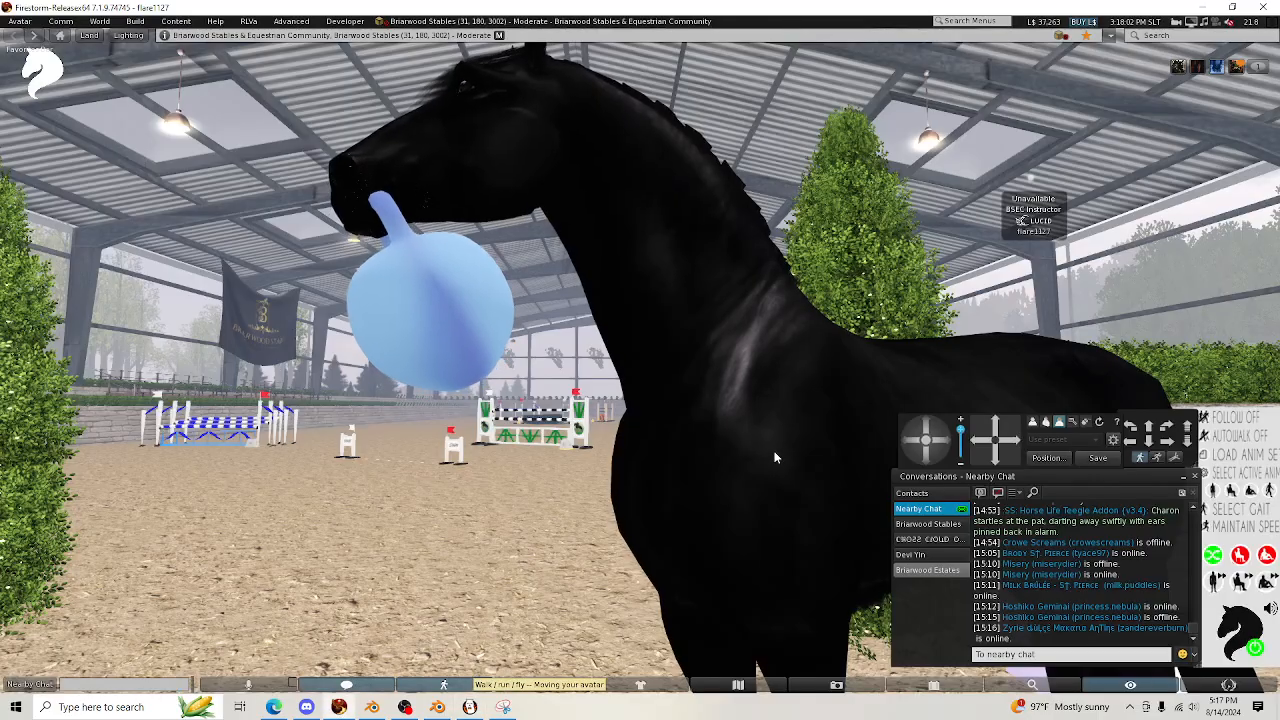
click(928, 426)
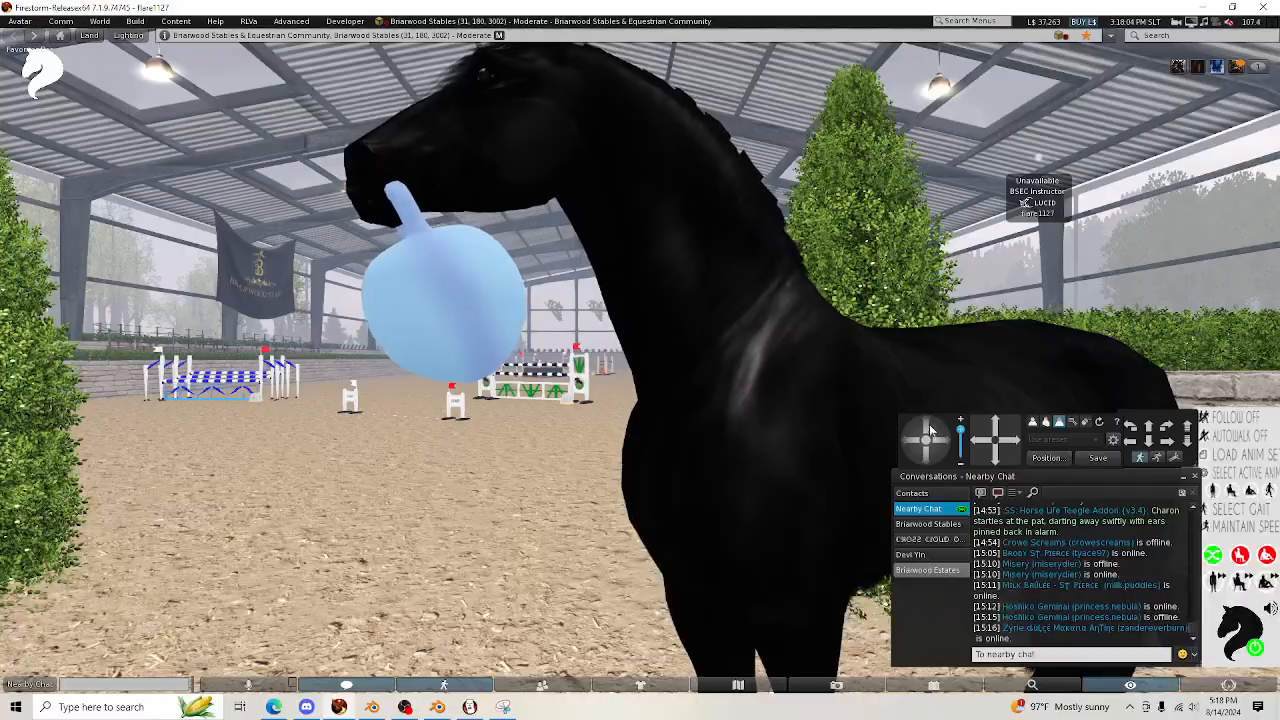
click(919, 437)
drag(921, 440, 799, 441)
scroll(805, 448, down, 2)
scroll(809, 454, up, 1)
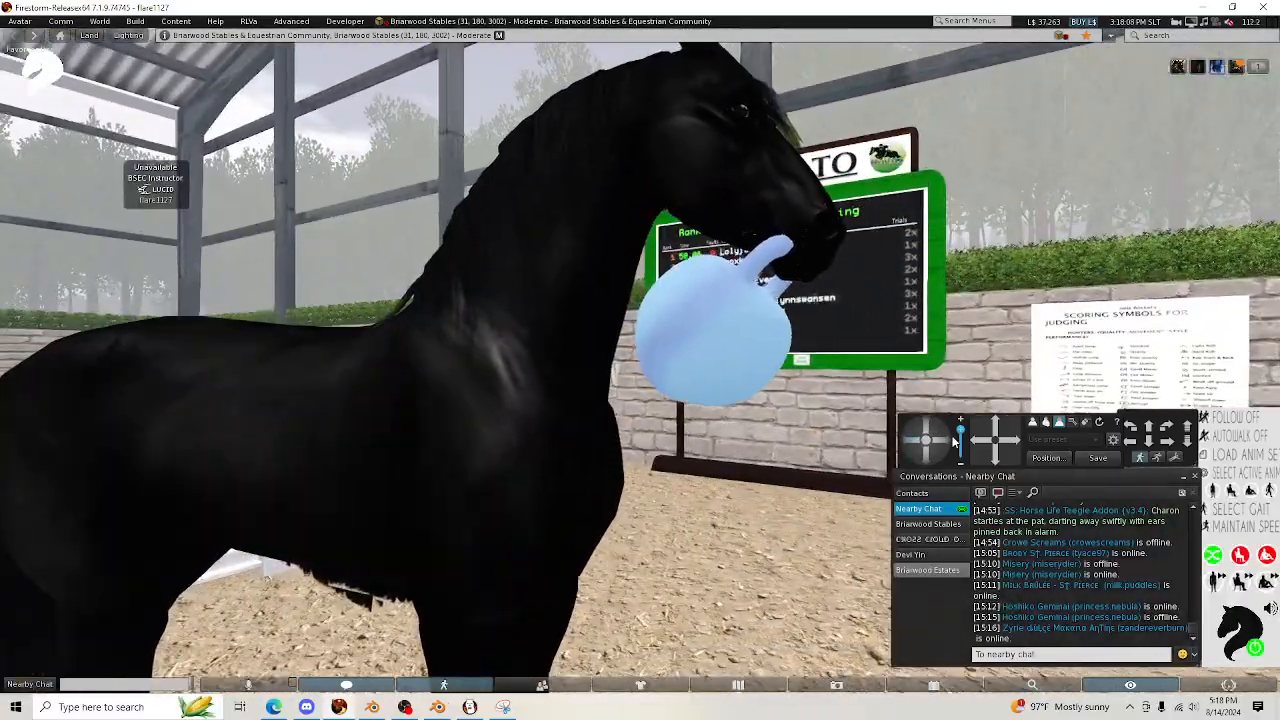
drag(946, 441, 839, 446)
Return to FireAlpaca, add an empty layer above the cyan highlight, and show the UV wireframe layer again
key(alt+Tab)
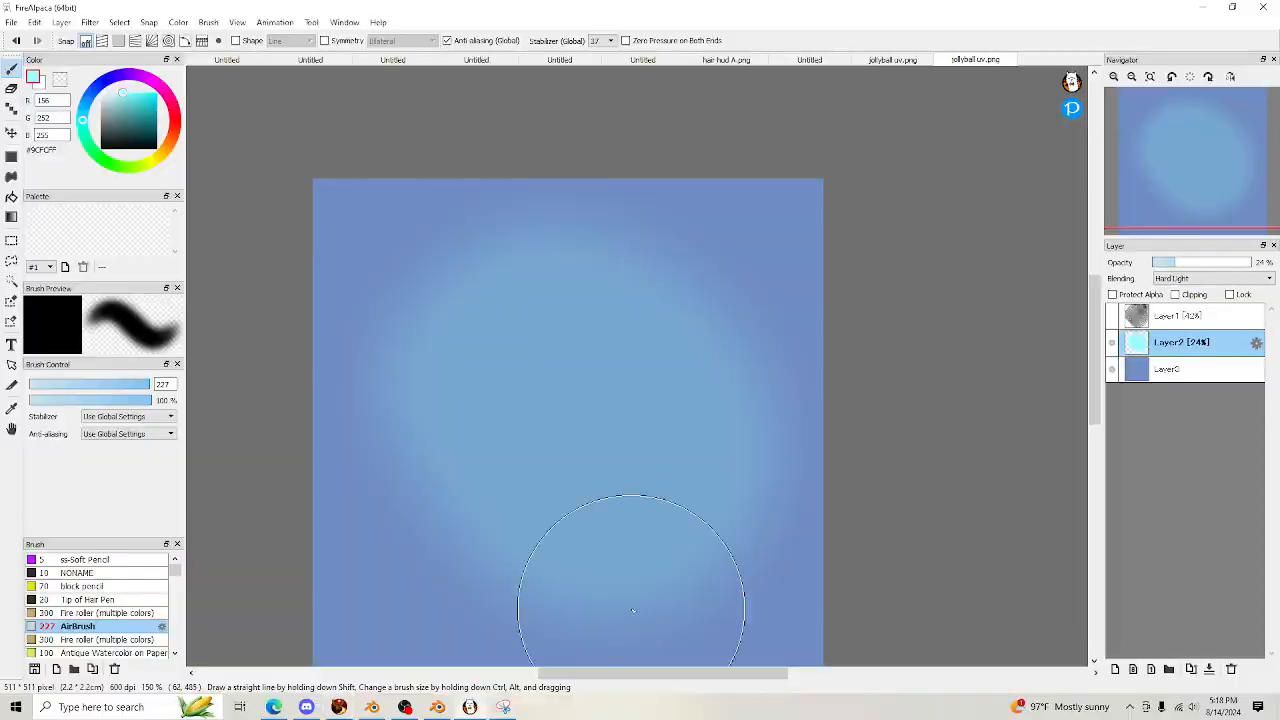
click(1115, 669)
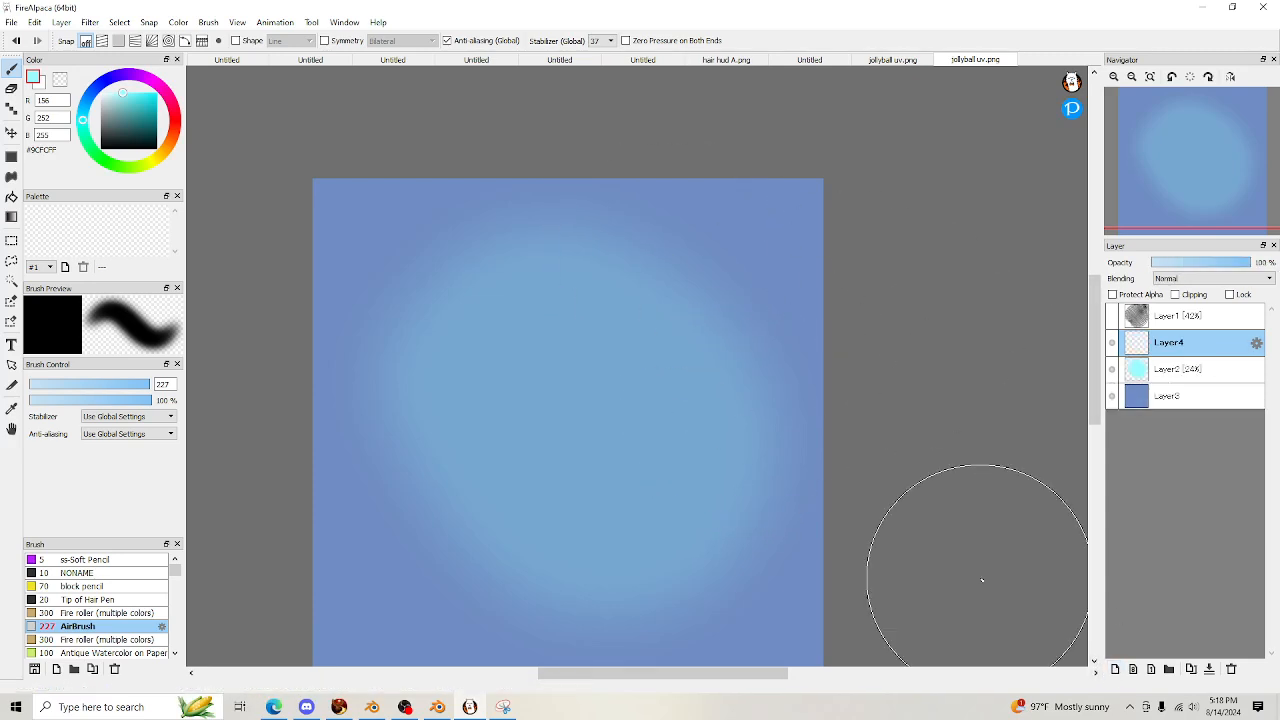
click(1135, 318)
click(1112, 316)
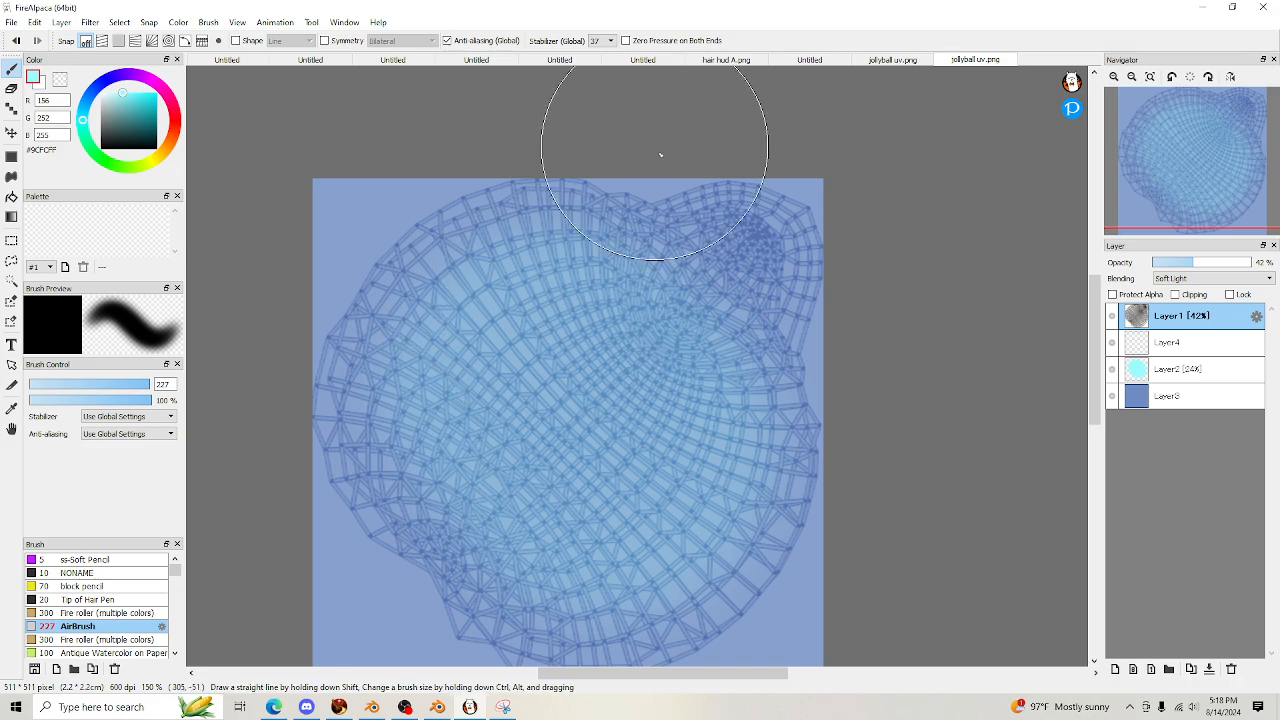
Change the brush color to dark brown #554436
scroll(637, 90, down, 1)
scroll(586, 143, up, 1)
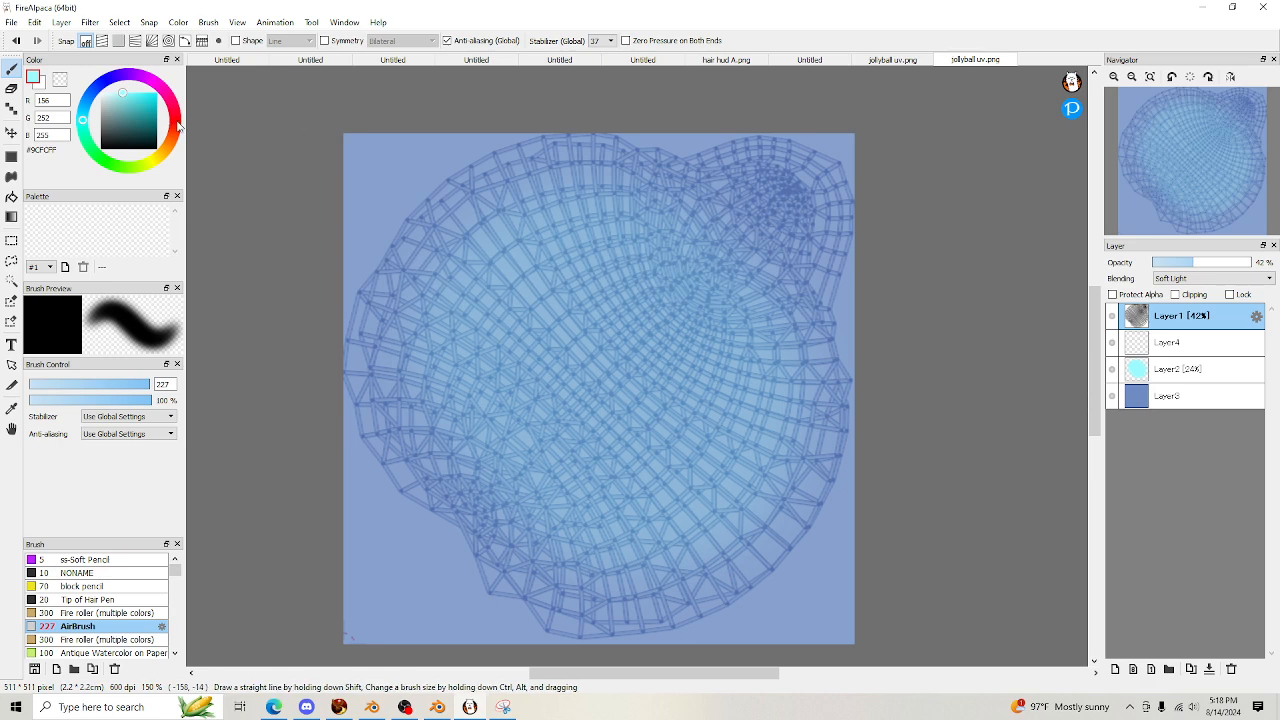
click(173, 144)
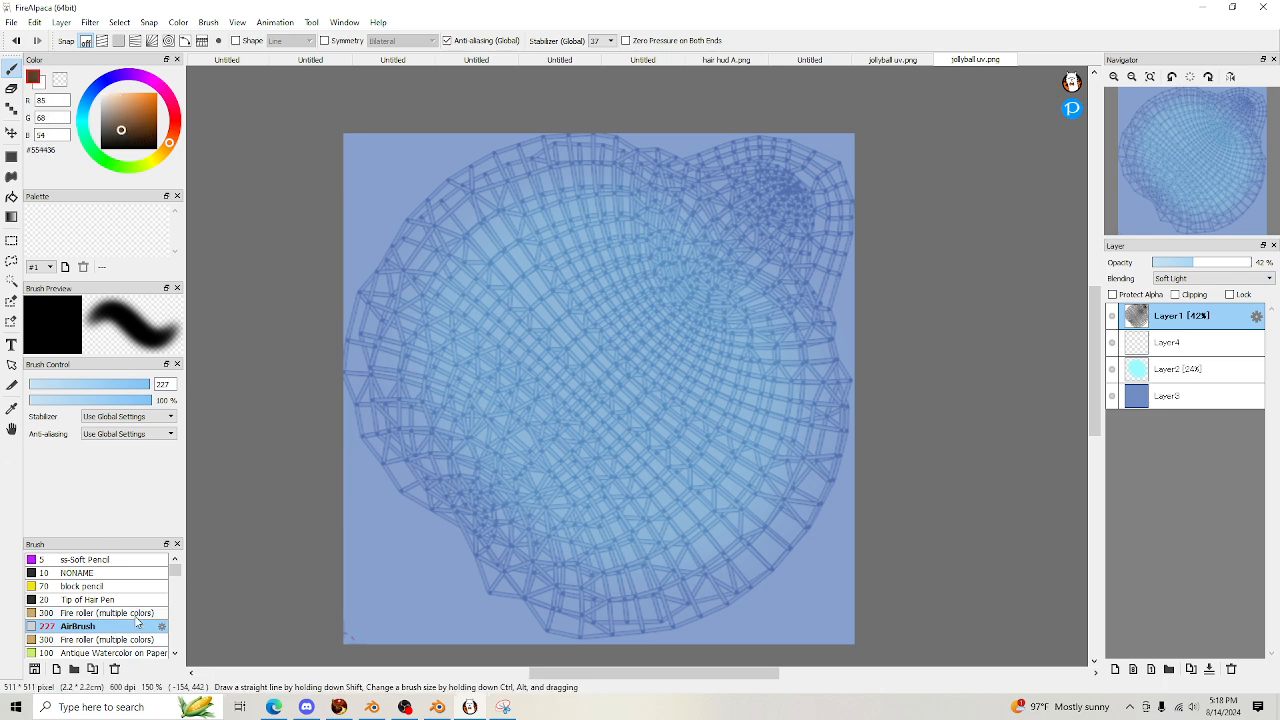
scroll(137, 622, down, 5)
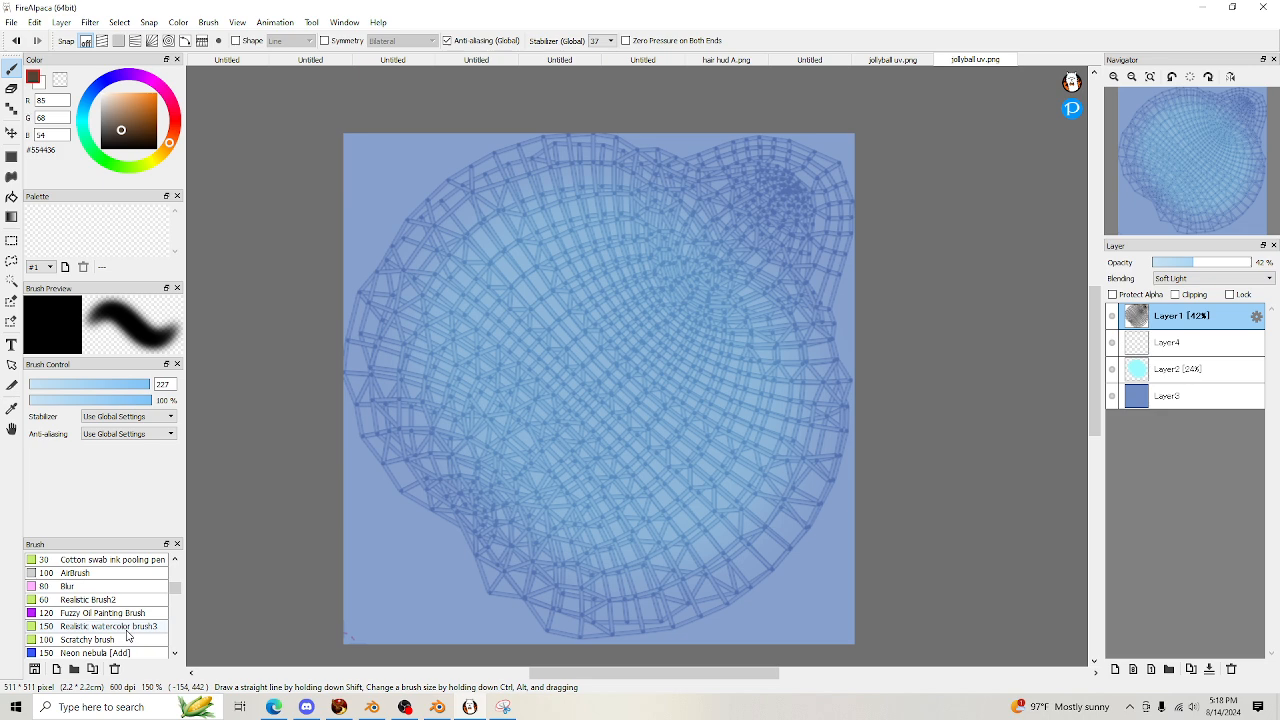
click(115, 626)
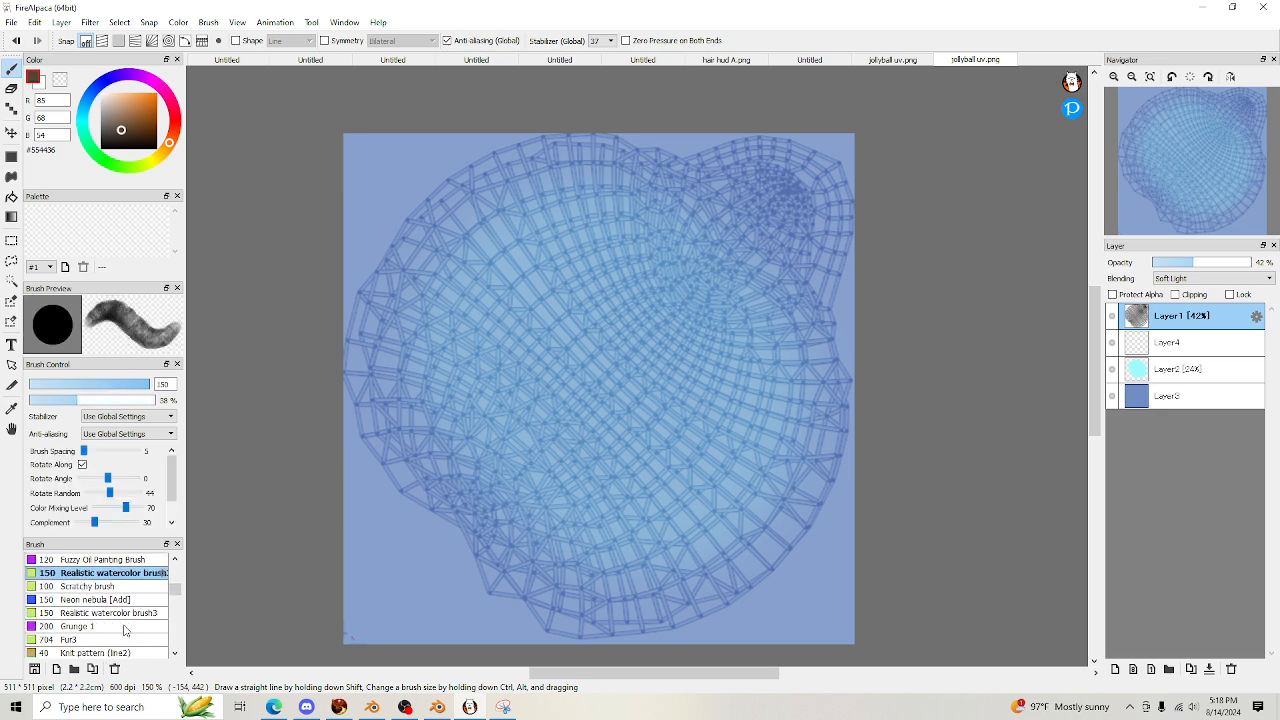
click(110, 599)
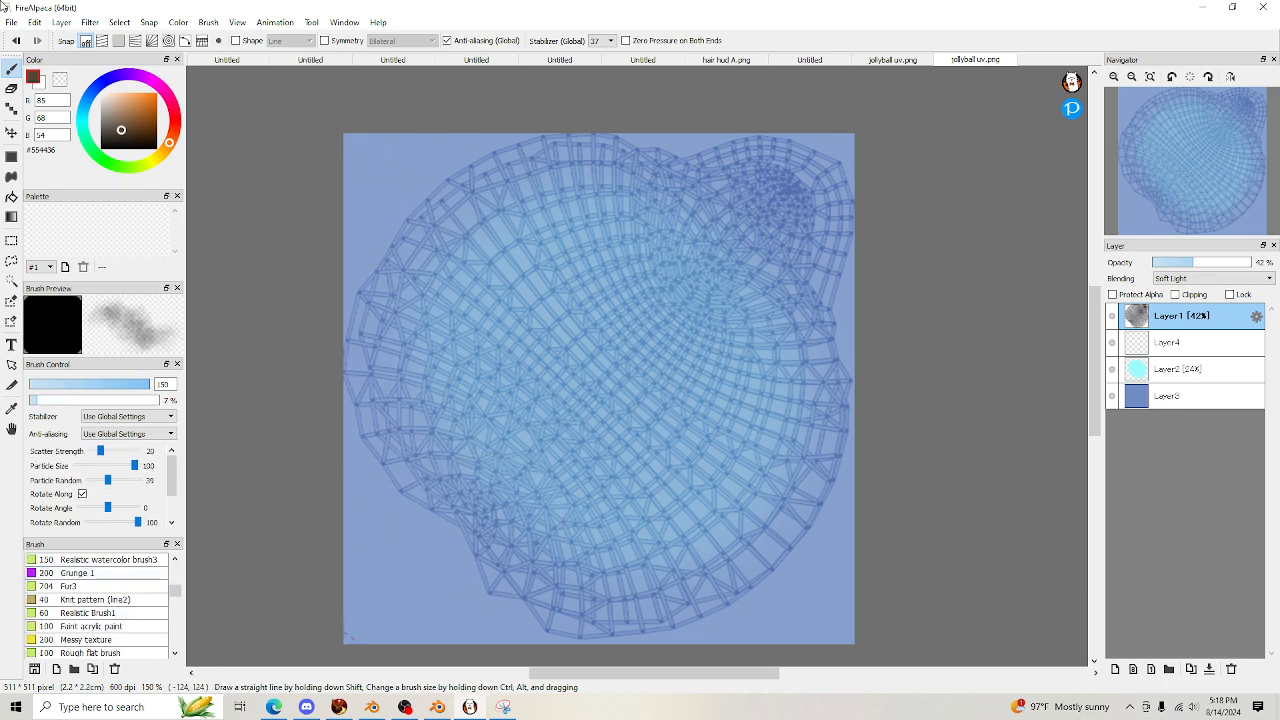
Add an empty layer above the UV wireframe layer and set its blending mode to Multiply
click(1115, 669)
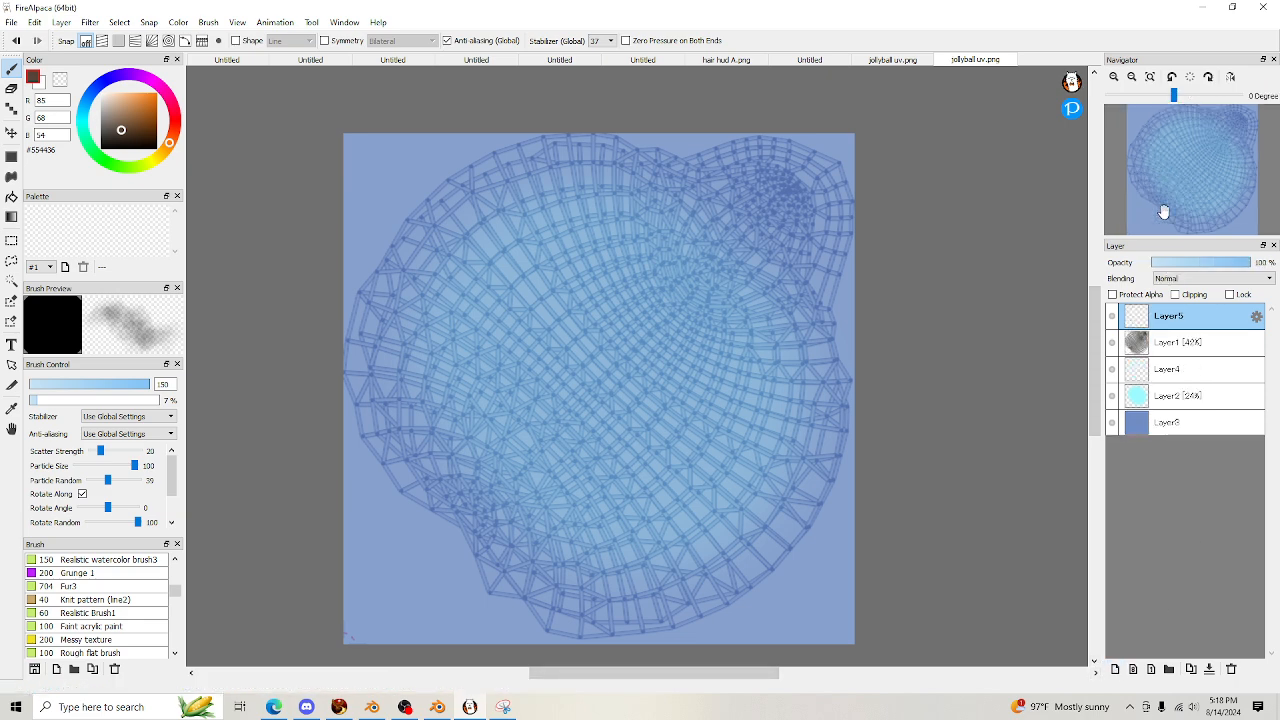
click(1185, 279)
click(1180, 305)
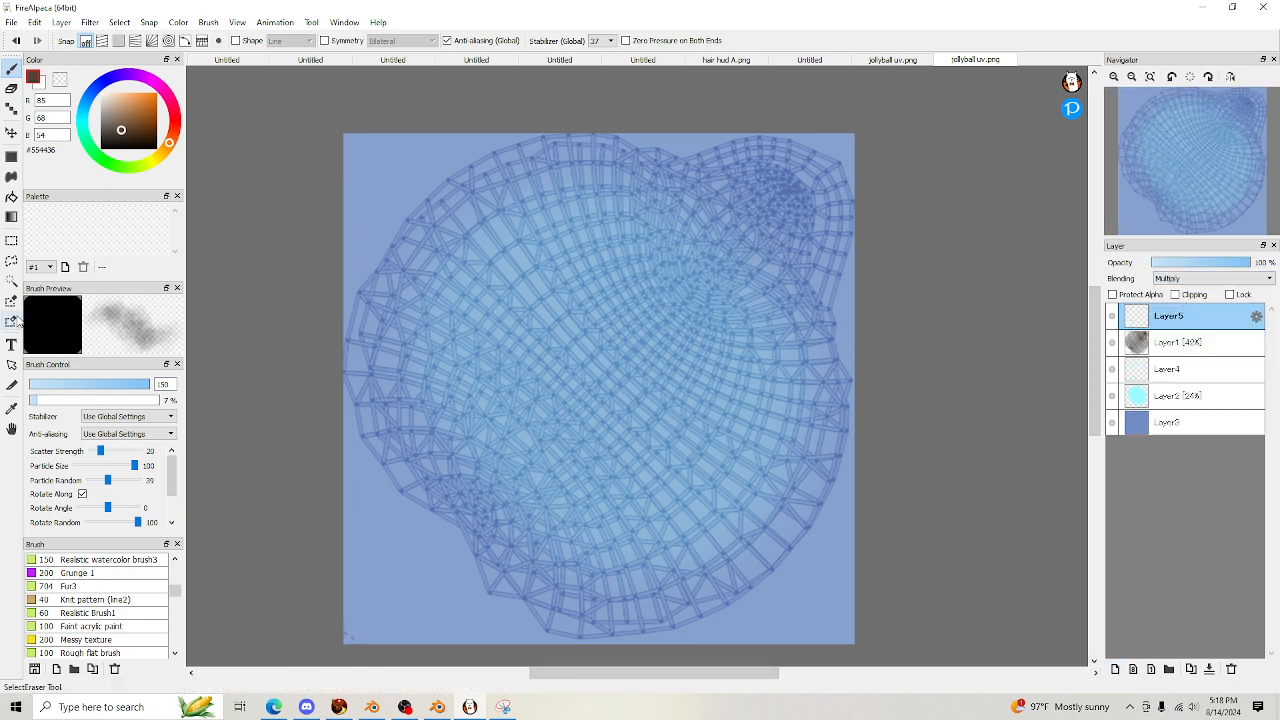
Paint dark brown mottling over the left side, lower area and center of the canvas with the Messy texture brush at size 397
click(104, 613)
click(103, 601)
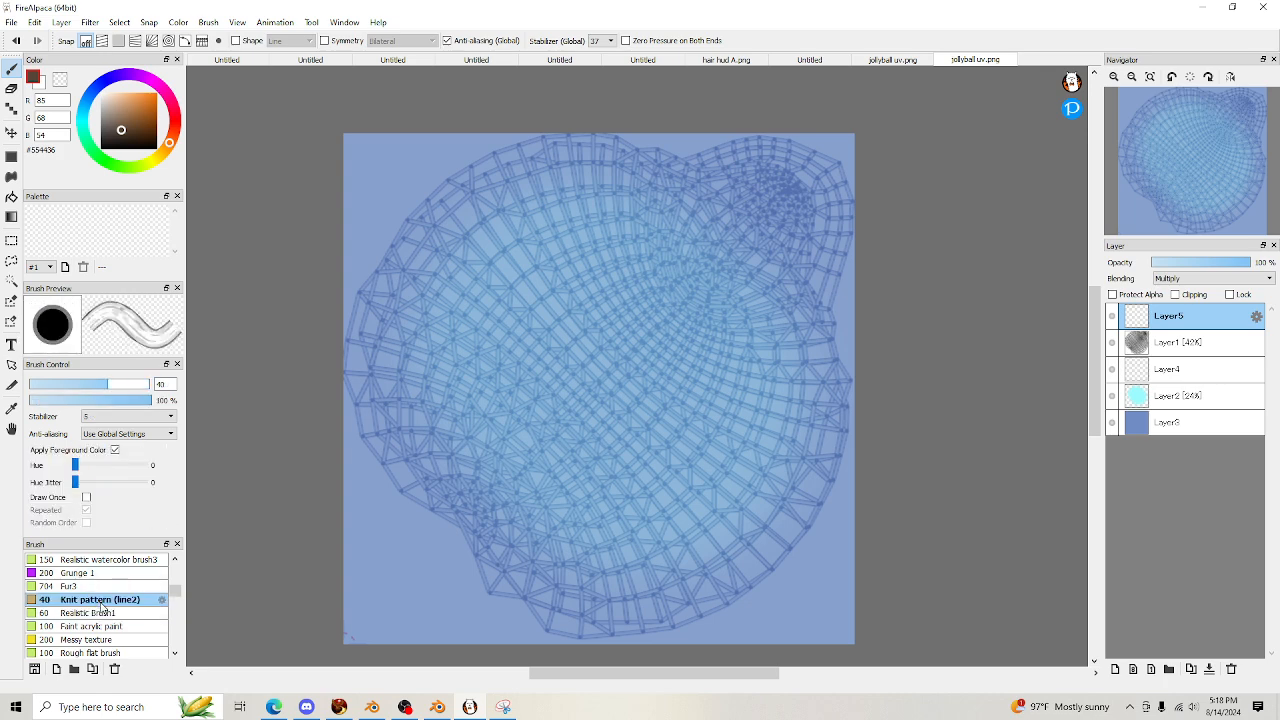
click(115, 640)
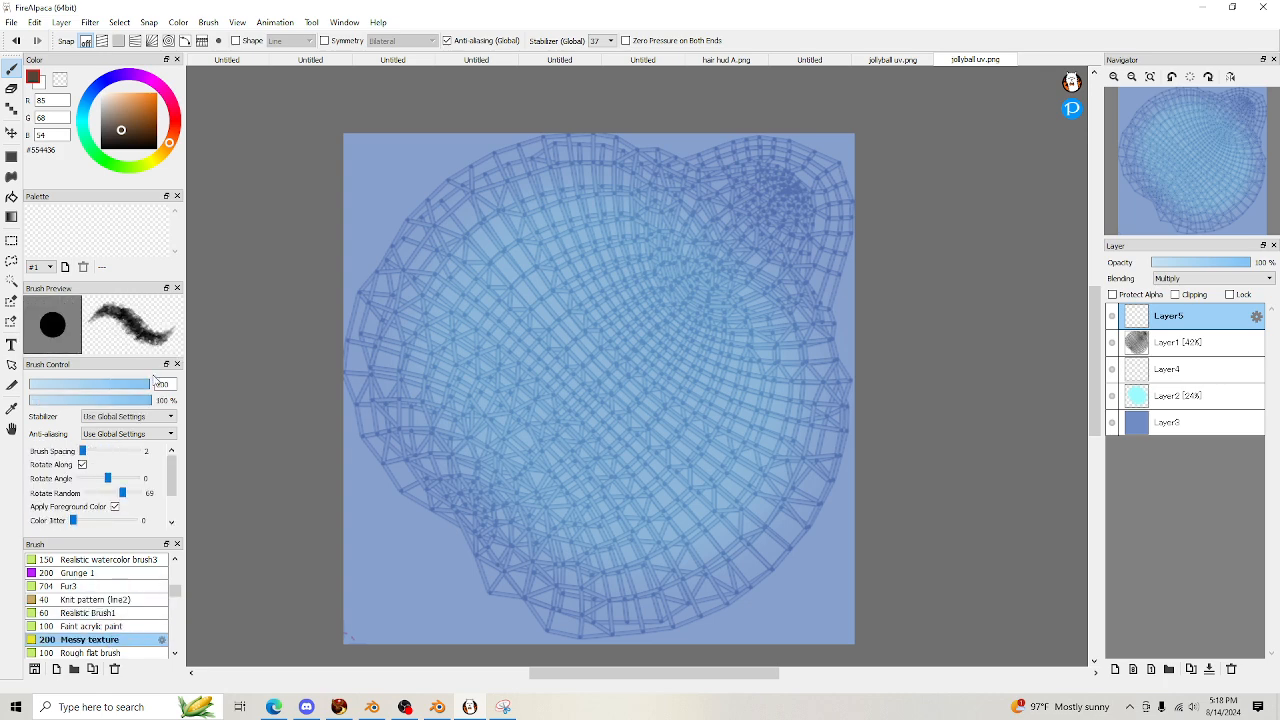
mouse_move(288, 361)
mouse_down()
mouse_move(374, 357)
mouse_move(400, 480)
mouse_move(857, 443)
mouse_move(445, 320)
mouse_move(491, 343)
mouse_up()
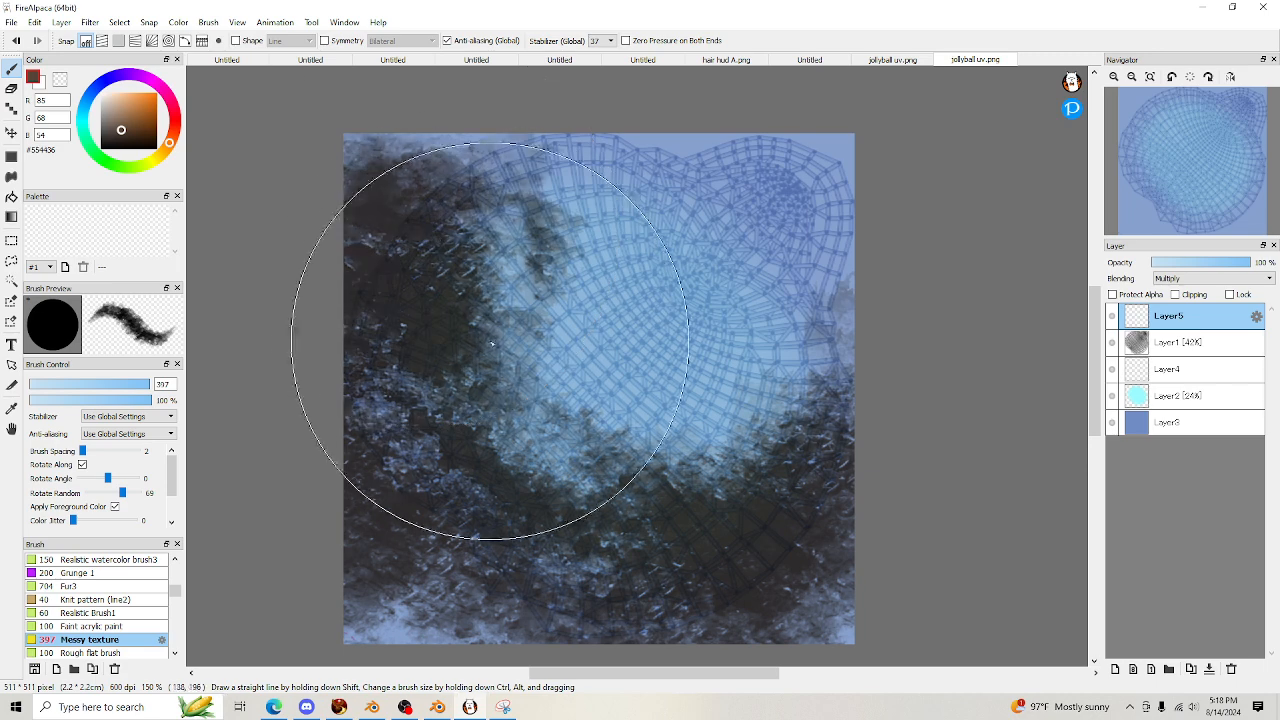
drag(612, 403, 617, 382)
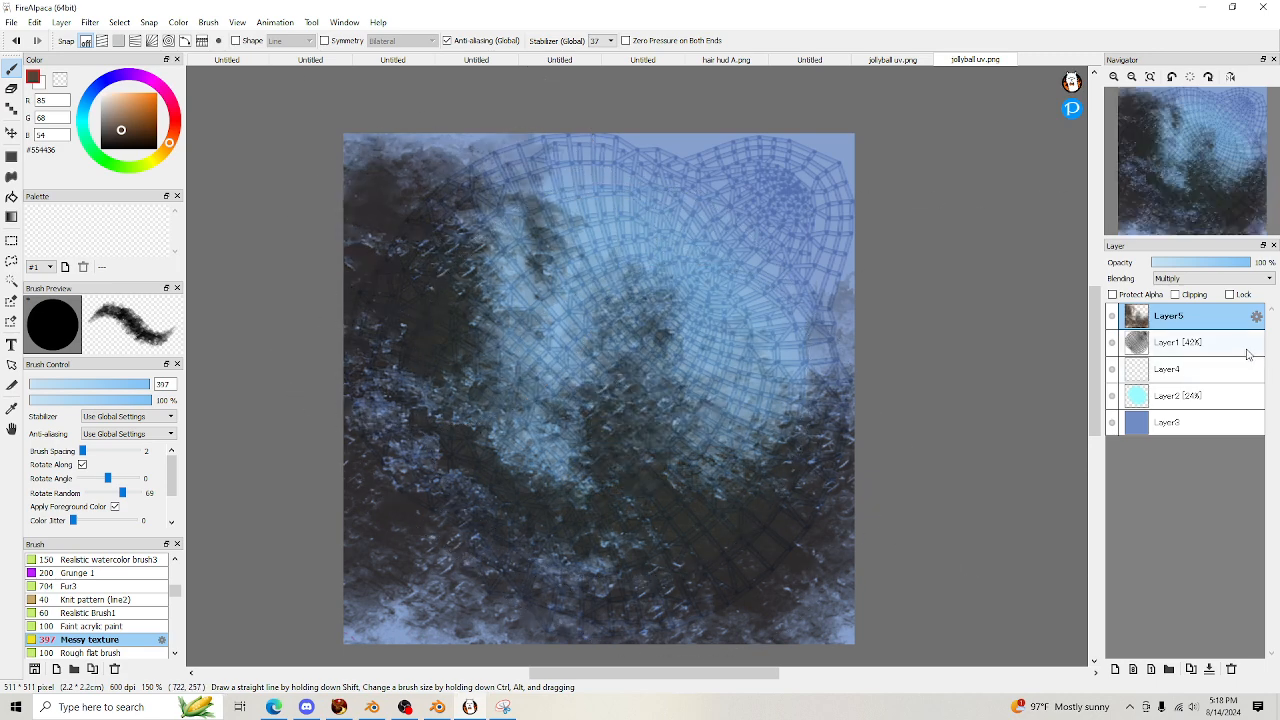
Hide the UV wireframe layer and save the image over jollyball uv.png as a transparent PNG, accepting the loss of layers
click(1112, 344)
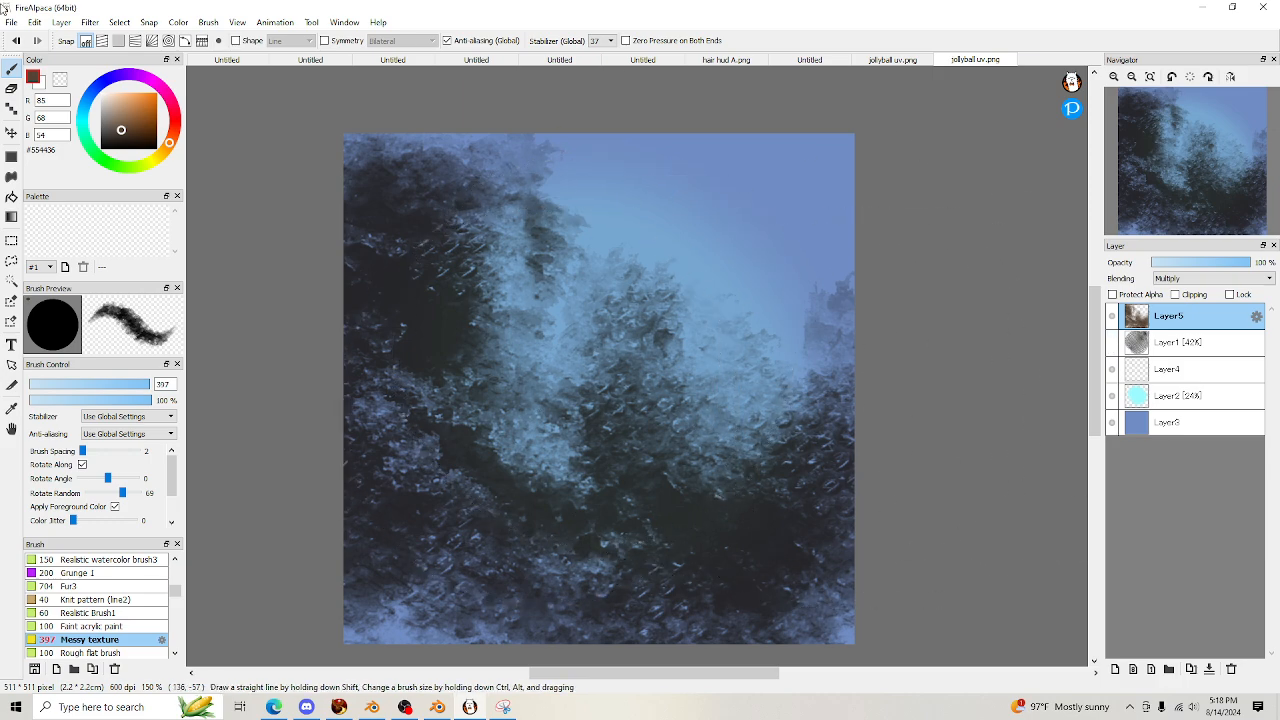
click(12, 22)
click(57, 151)
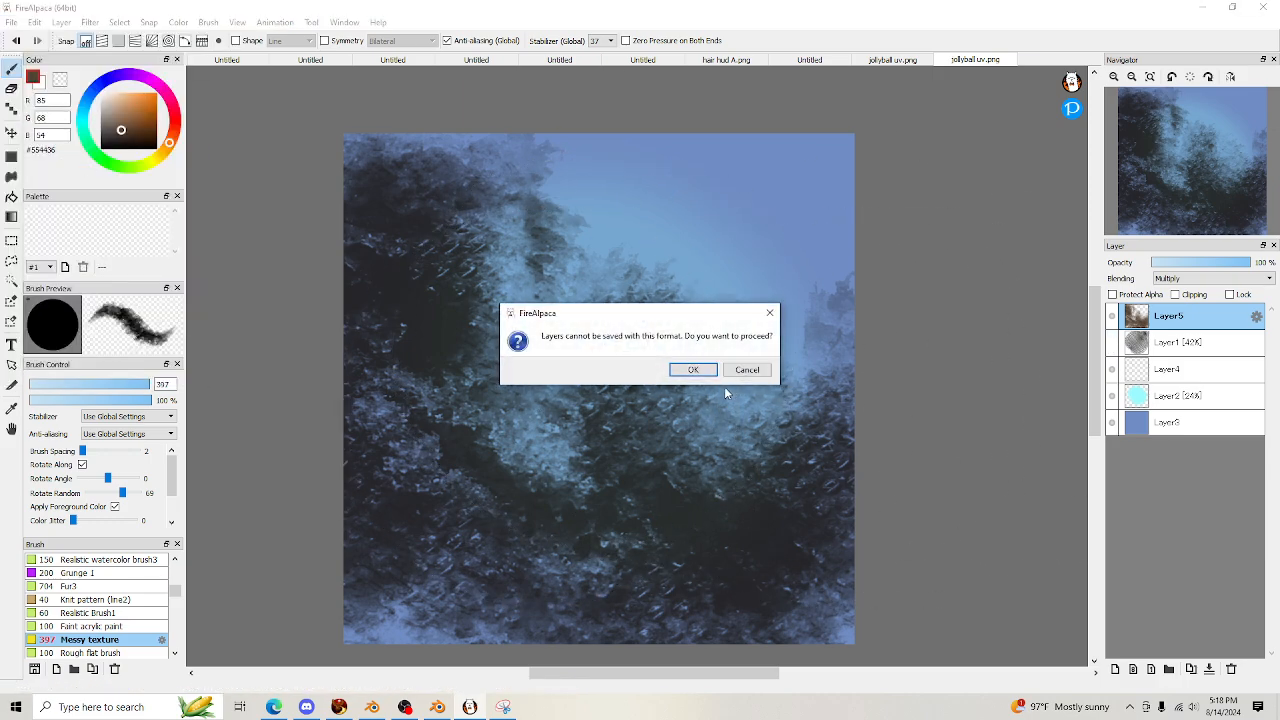
click(690, 368)
click(618, 388)
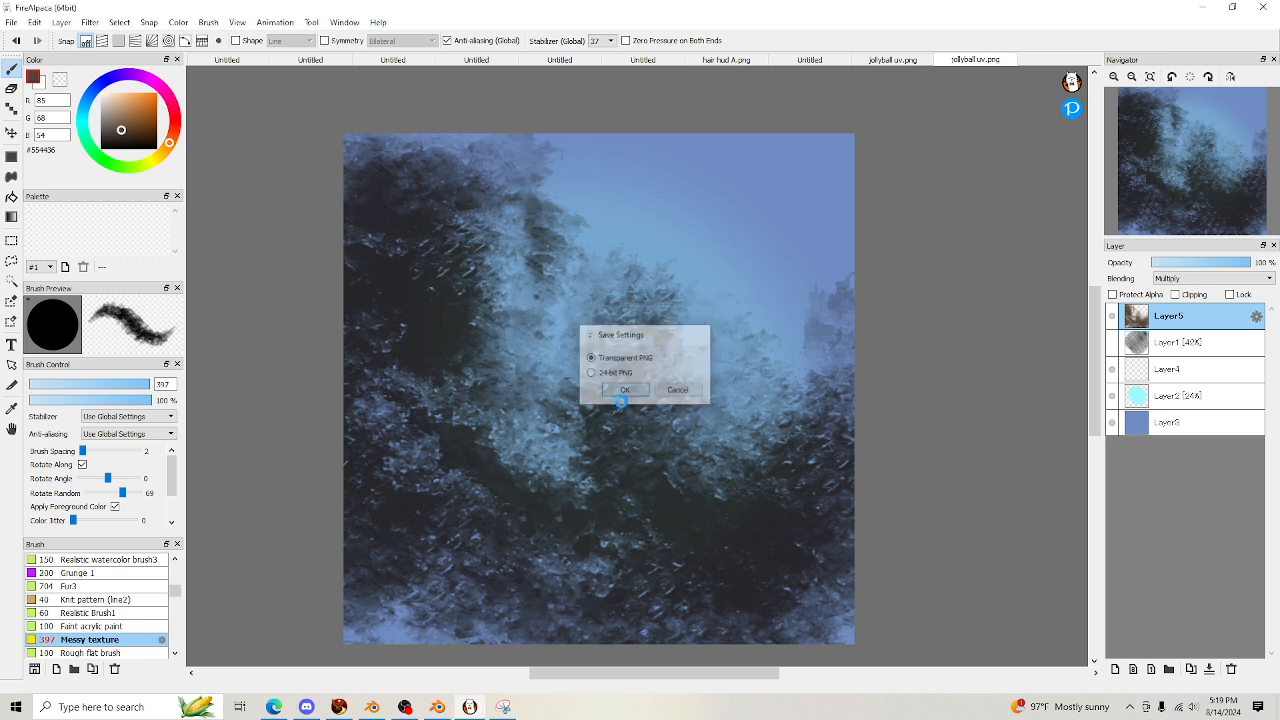
Switch to Second Life and orbit and zoom around the horse to inspect the dark mottling on the jolly ball
click(341, 707)
drag(929, 451, 923, 425)
scroll(716, 364, up, 3)
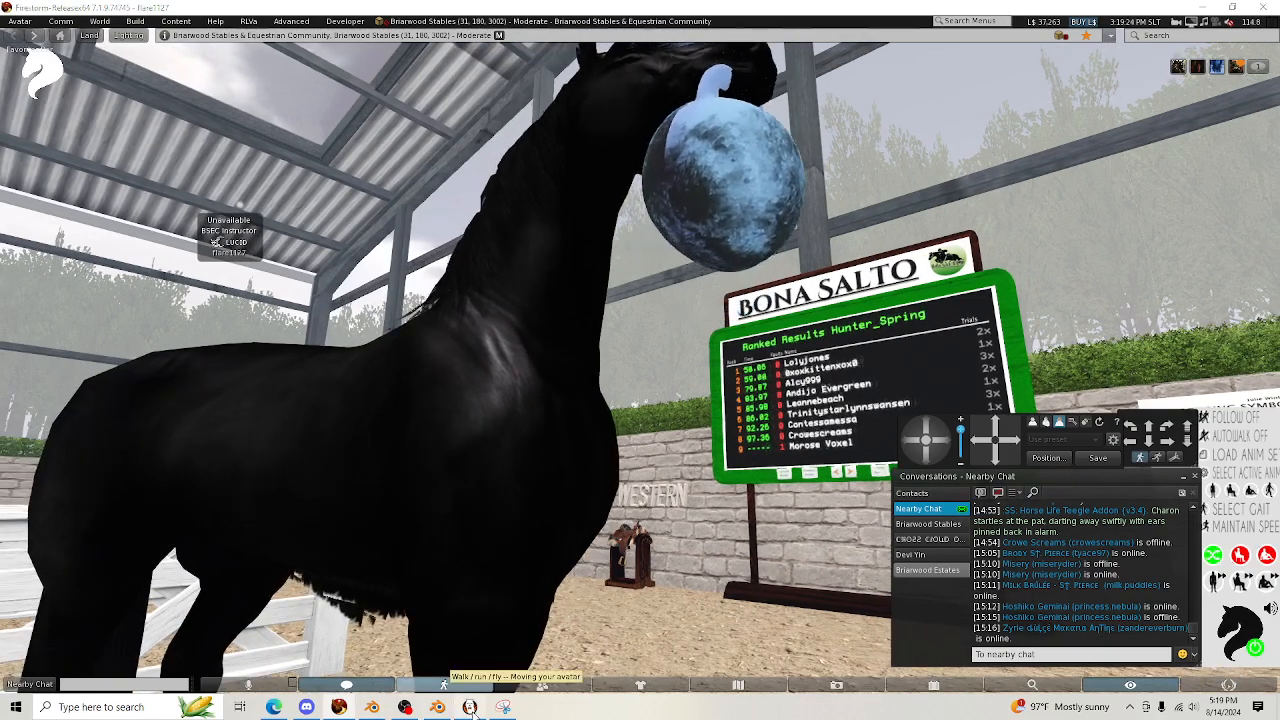
Return to FireAlpaca, extend the dark mottling along the canvas's upper edge, and save the flattened image over jollyball uv.png
click(469, 707)
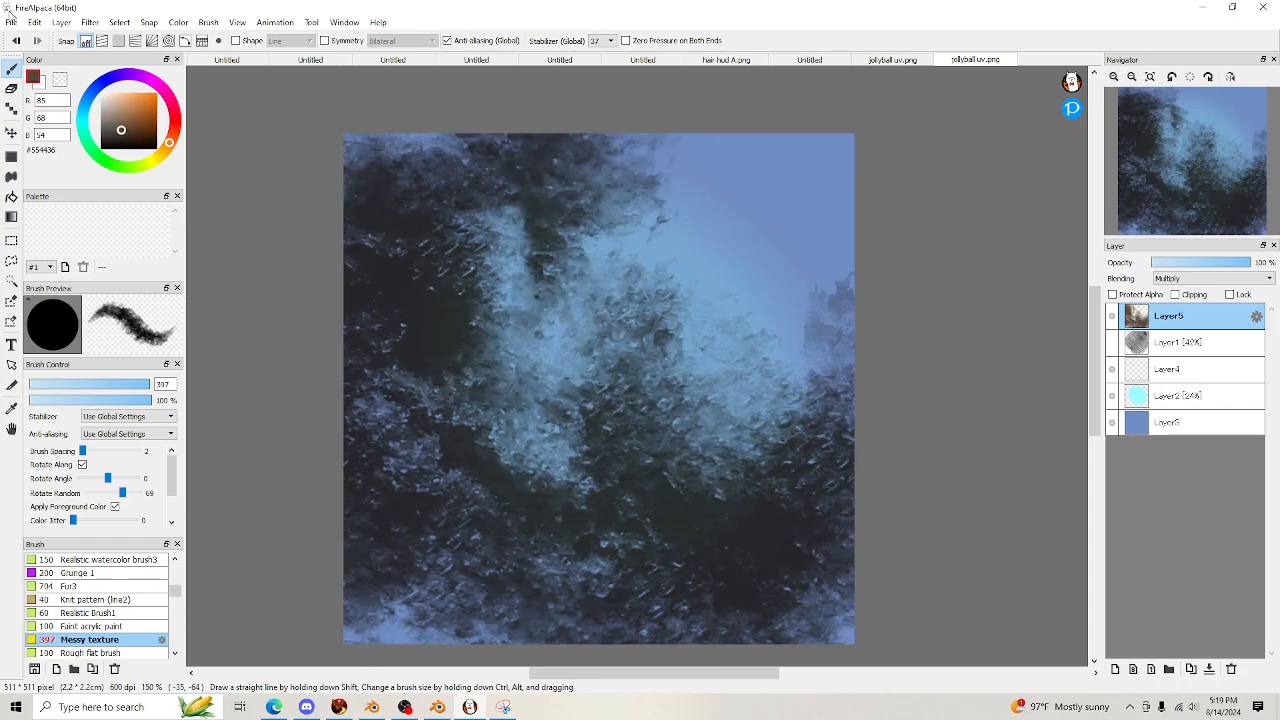
click(11, 22)
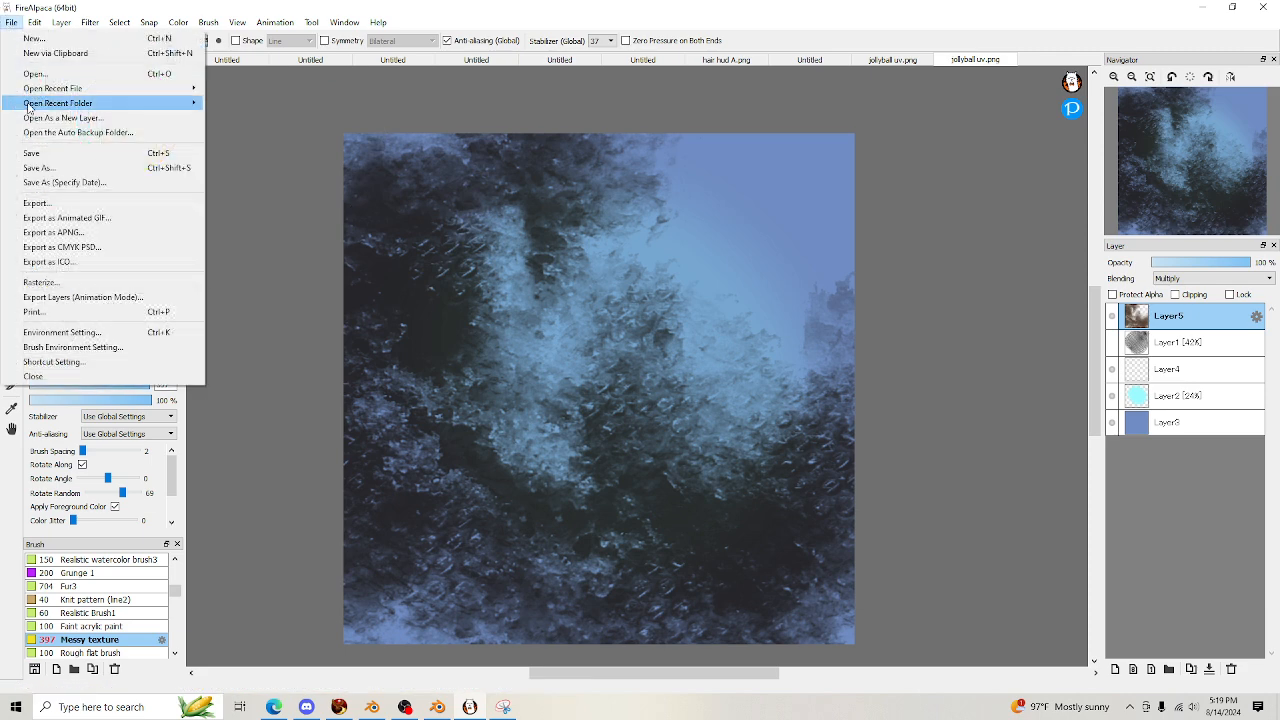
click(44, 152)
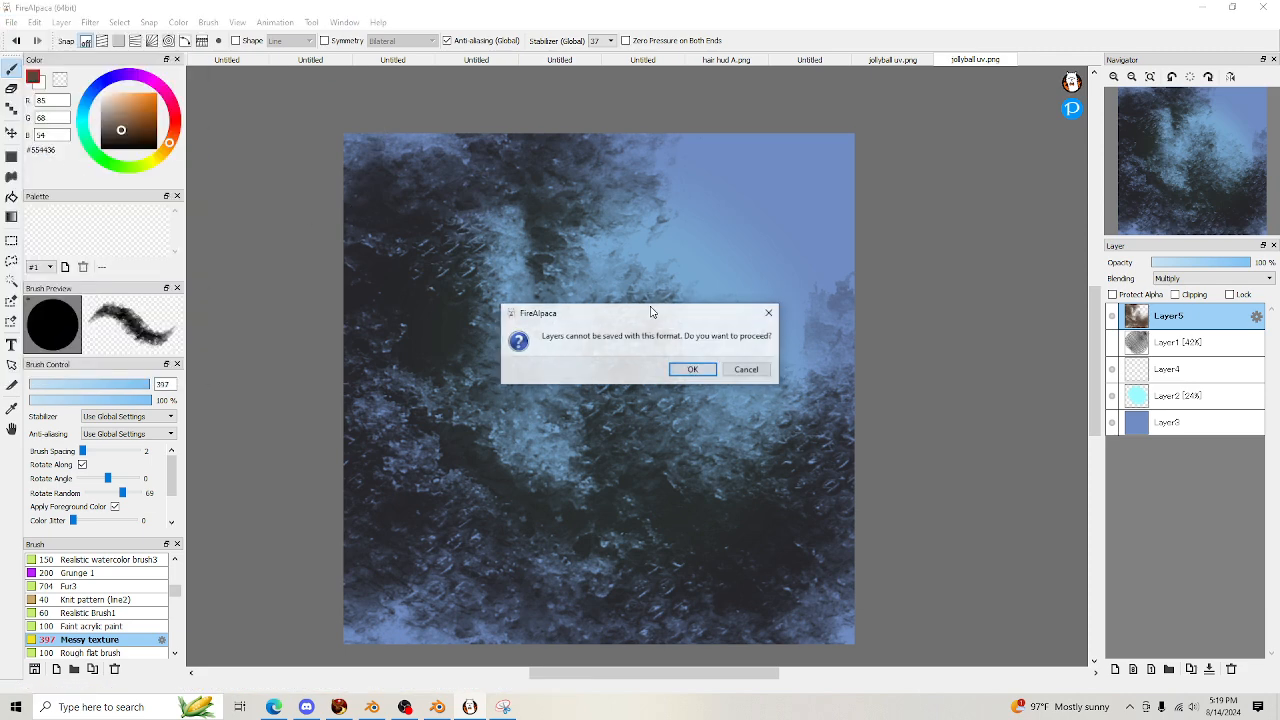
click(689, 372)
click(621, 391)
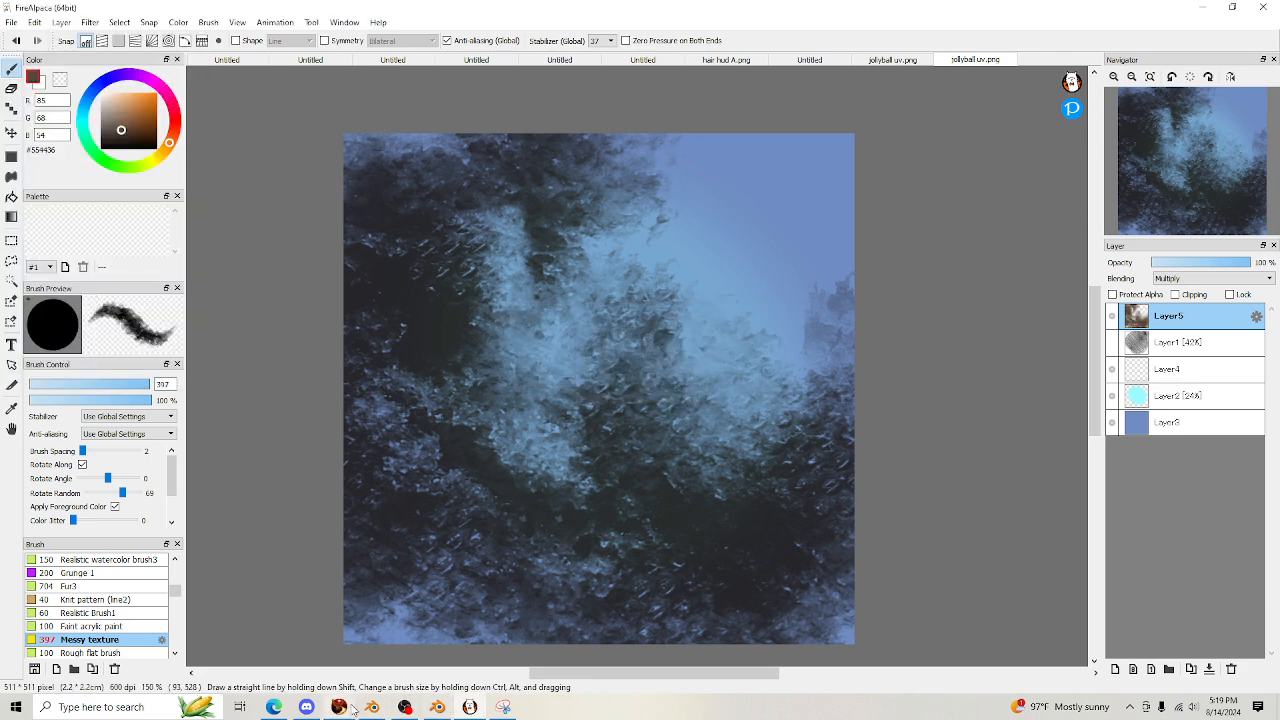
Switch to Second Life and examine the updated mottled jolly ball from the front and side, both up close and from afar
click(342, 707)
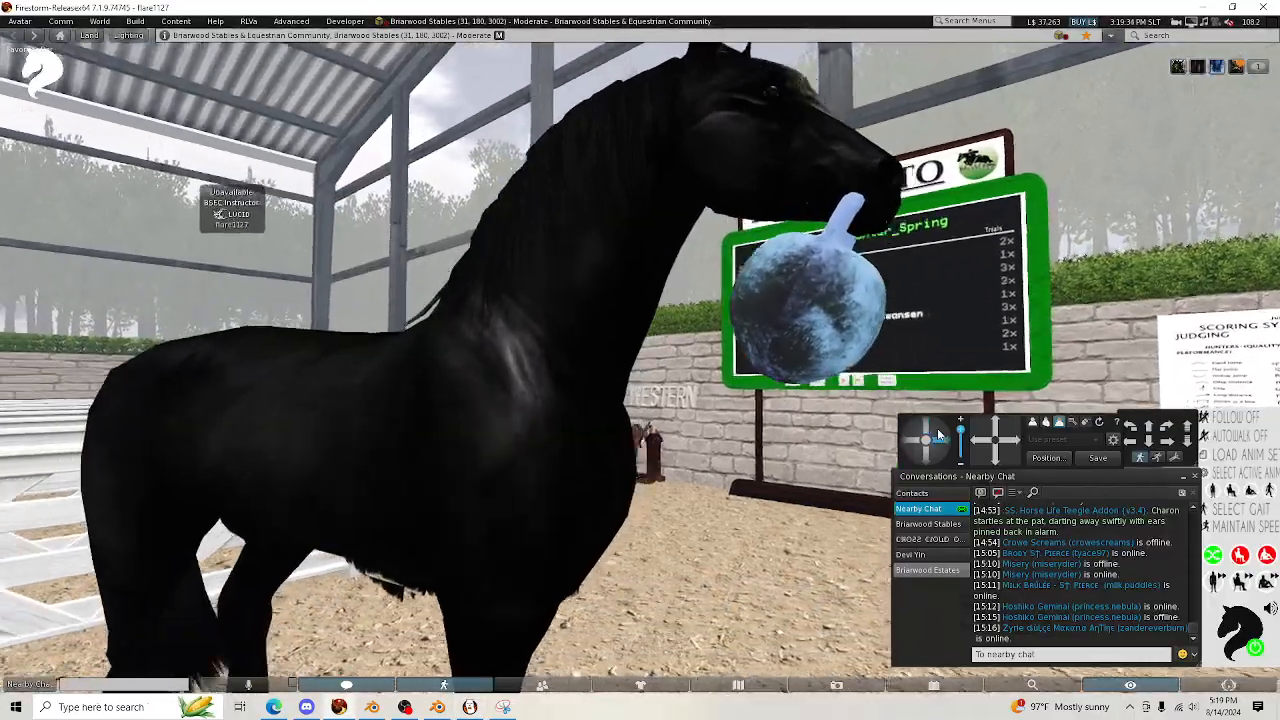
drag(937, 428, 913, 440)
scroll(796, 410, up, 3)
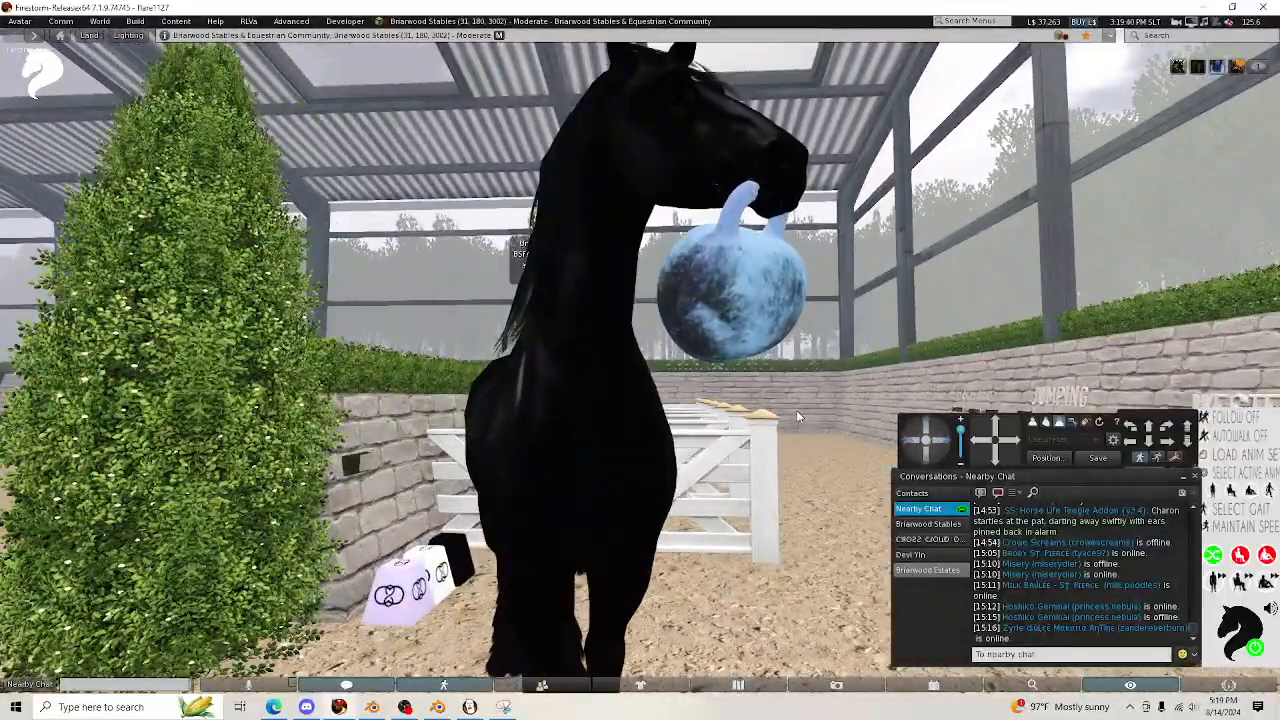
scroll(771, 414, down, 4)
scroll(805, 429, up, 3)
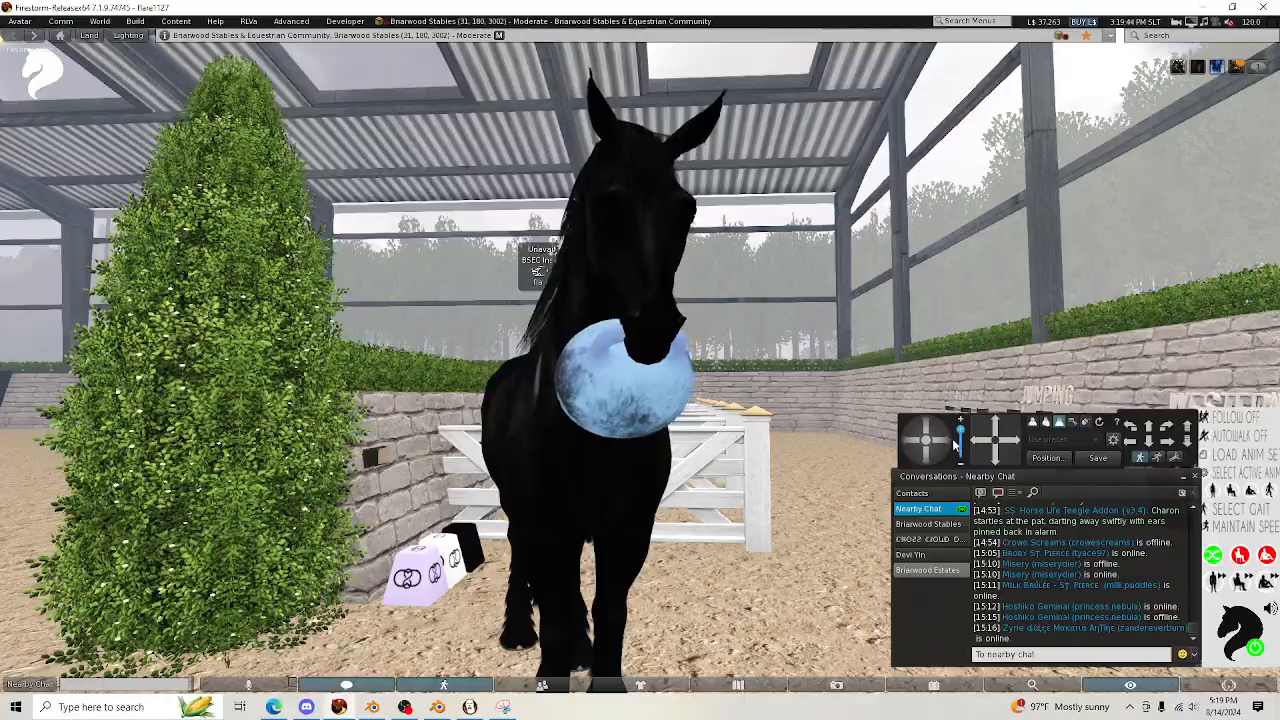
drag(951, 445, 909, 434)
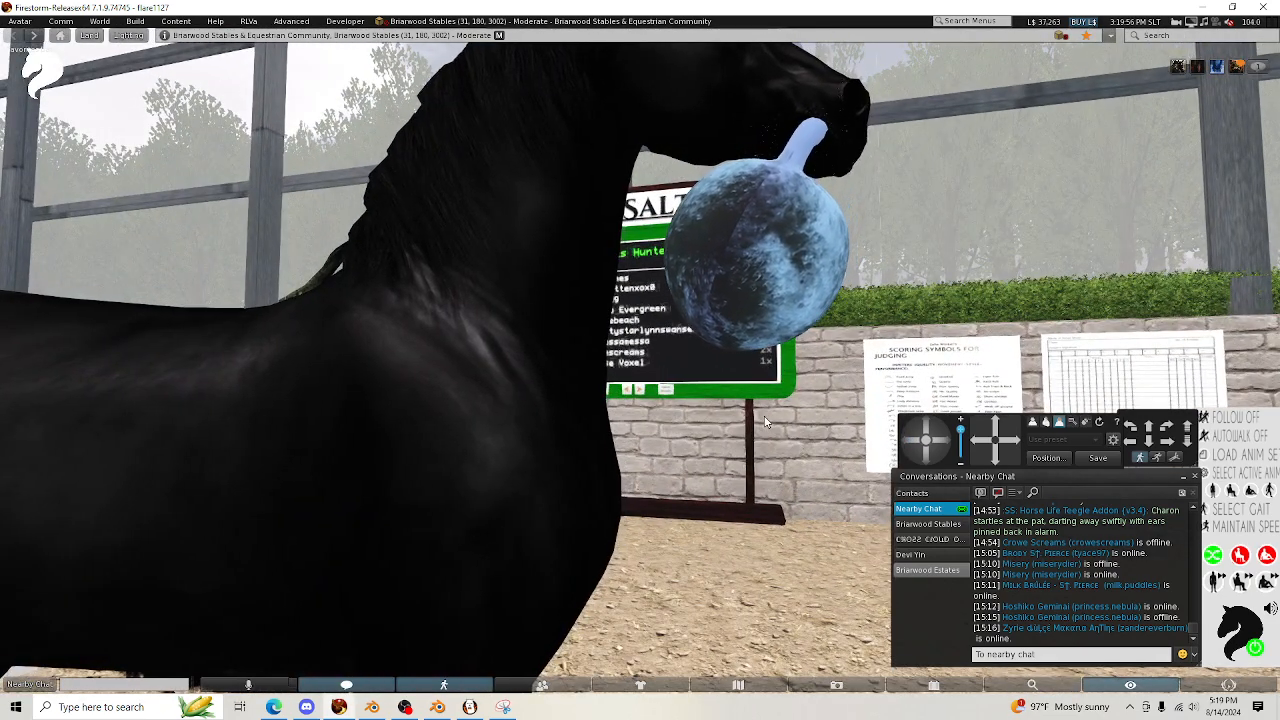
scroll(764, 421, down, 3)
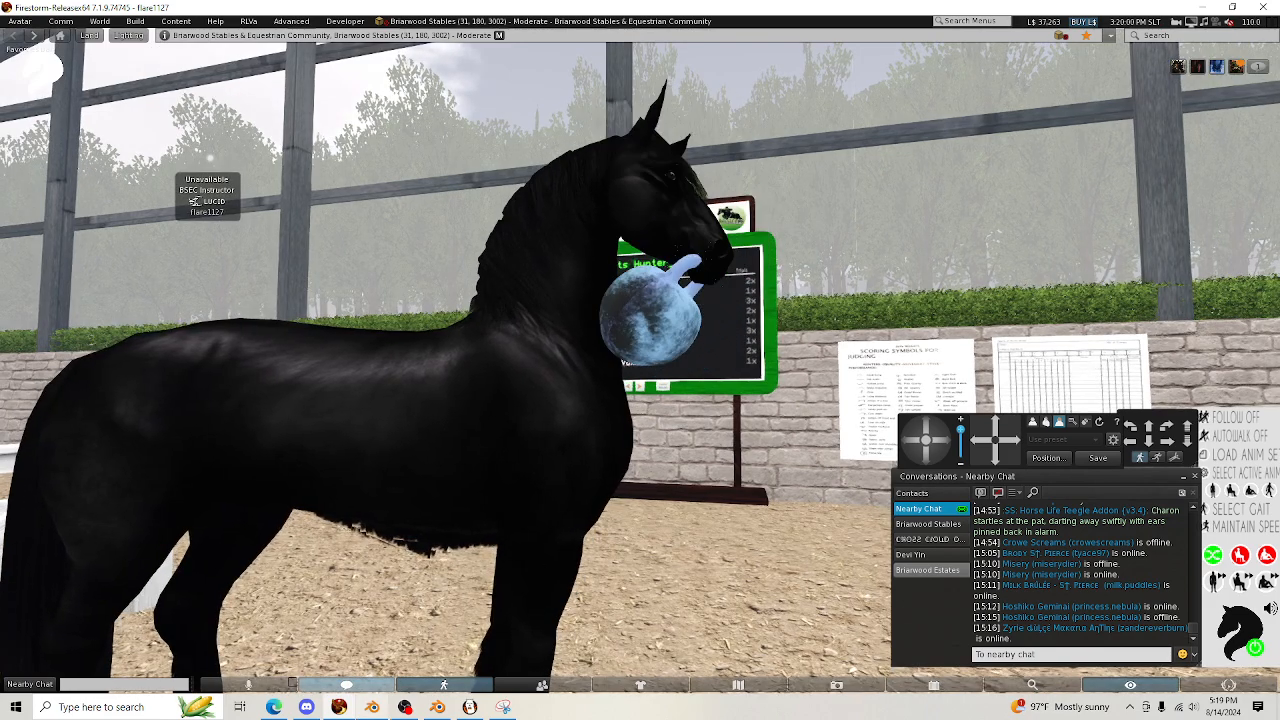
click(405, 707)
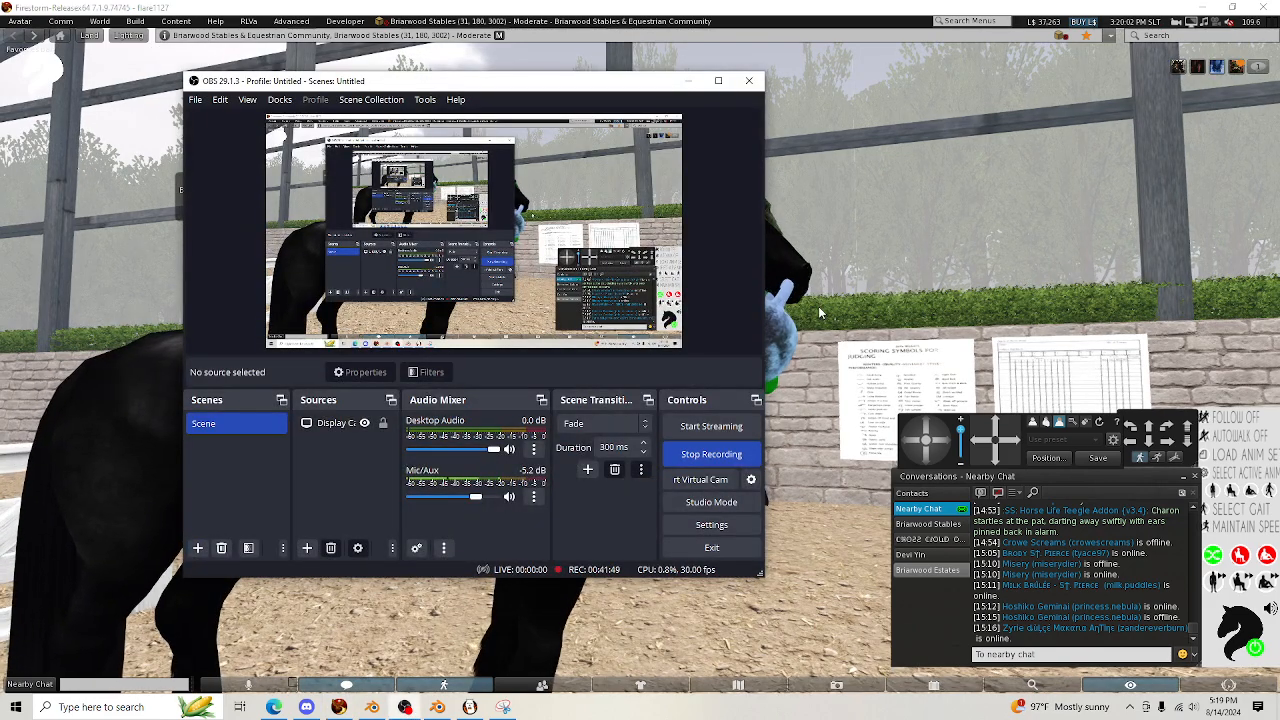